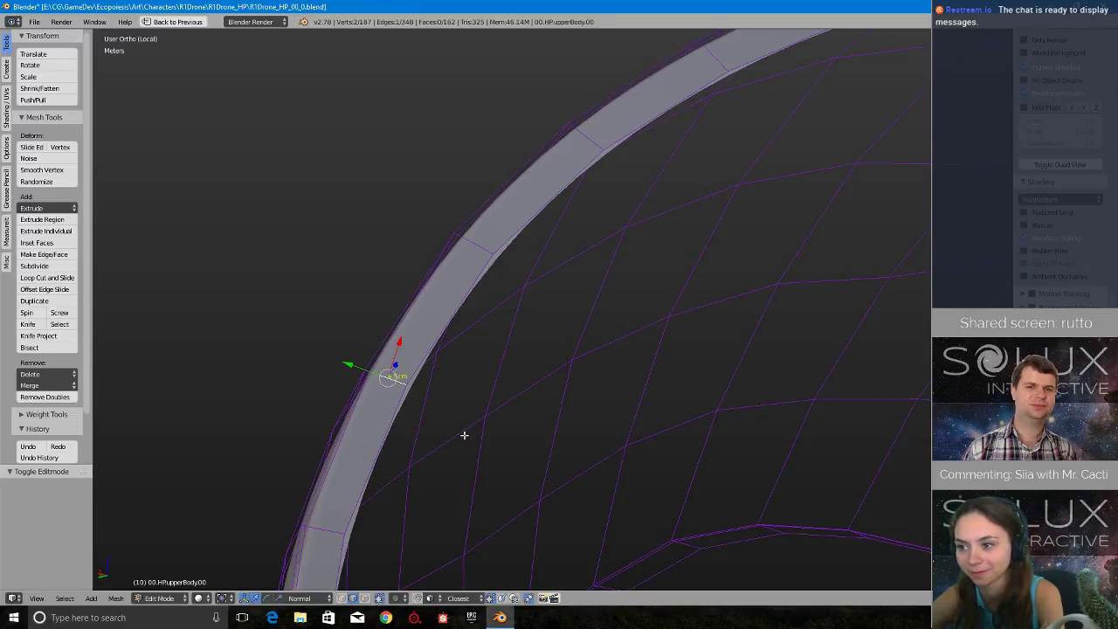
- Examine the isolated upper body shell's rim and inner surface from several angles
{"action": "middle_click_drag", "start_coordinate": [464, 435], "coordinate": [472, 377]}
{"action": "scroll", "coordinate": [472, 377], "scroll_direction": "up", "scroll_amount": 2}
{"action": "scroll", "coordinate": [473, 377], "scroll_direction": "down", "scroll_amount": 3}
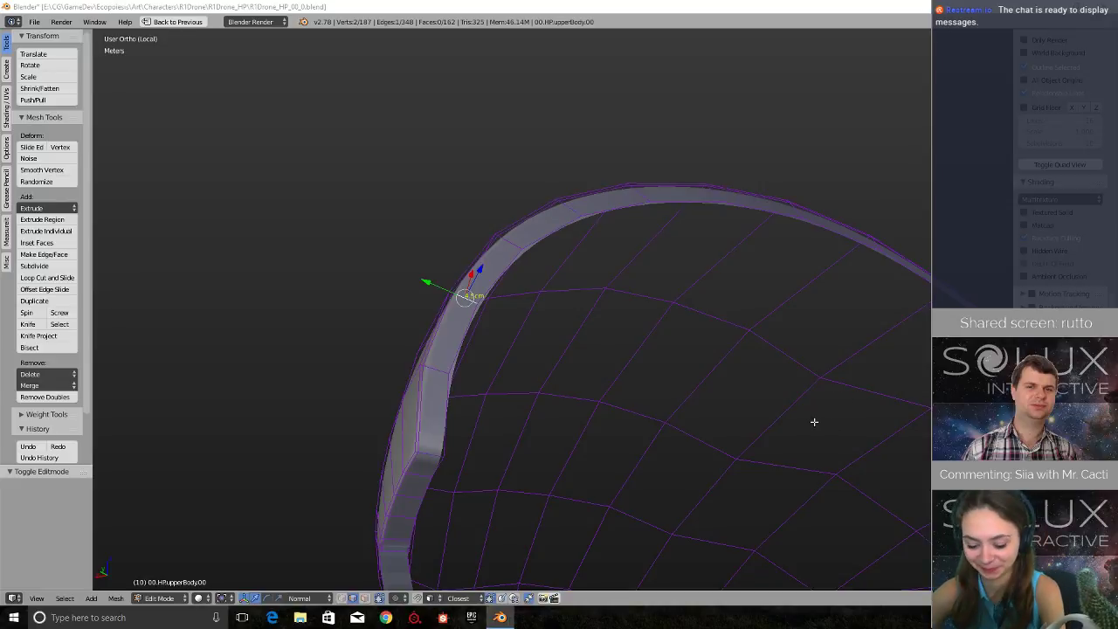
{"action": "middle_click_drag", "start_coordinate": [811, 422], "coordinate": [785, 491]}
{"action": "scroll", "coordinate": [786, 491], "scroll_direction": "up", "scroll_amount": 5}
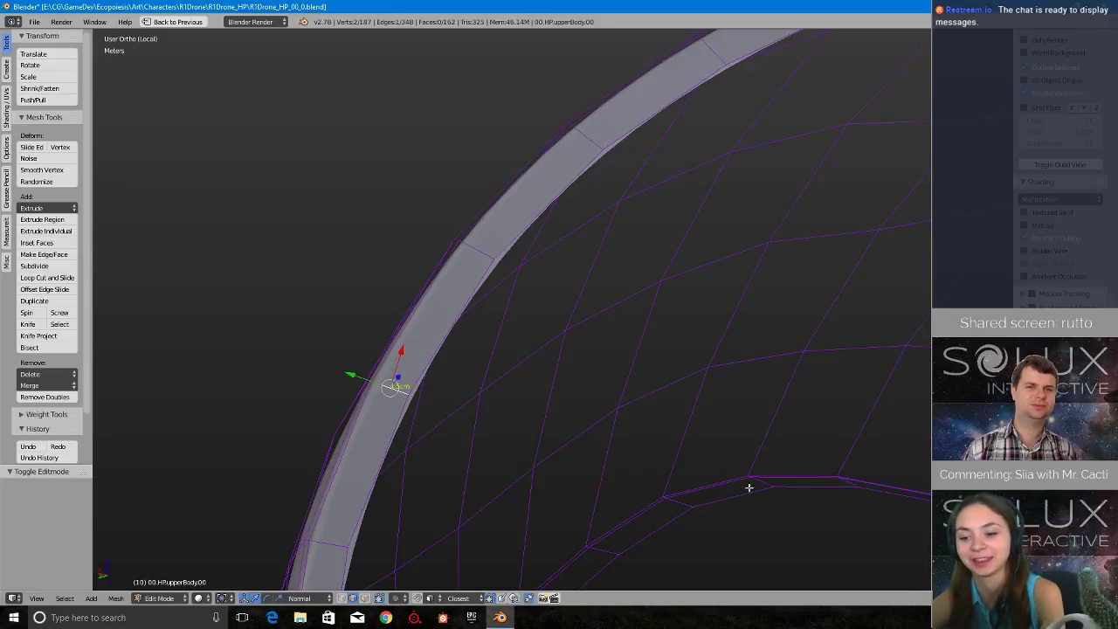
{"action": "scroll", "coordinate": [665, 472], "scroll_direction": "down", "scroll_amount": 4}
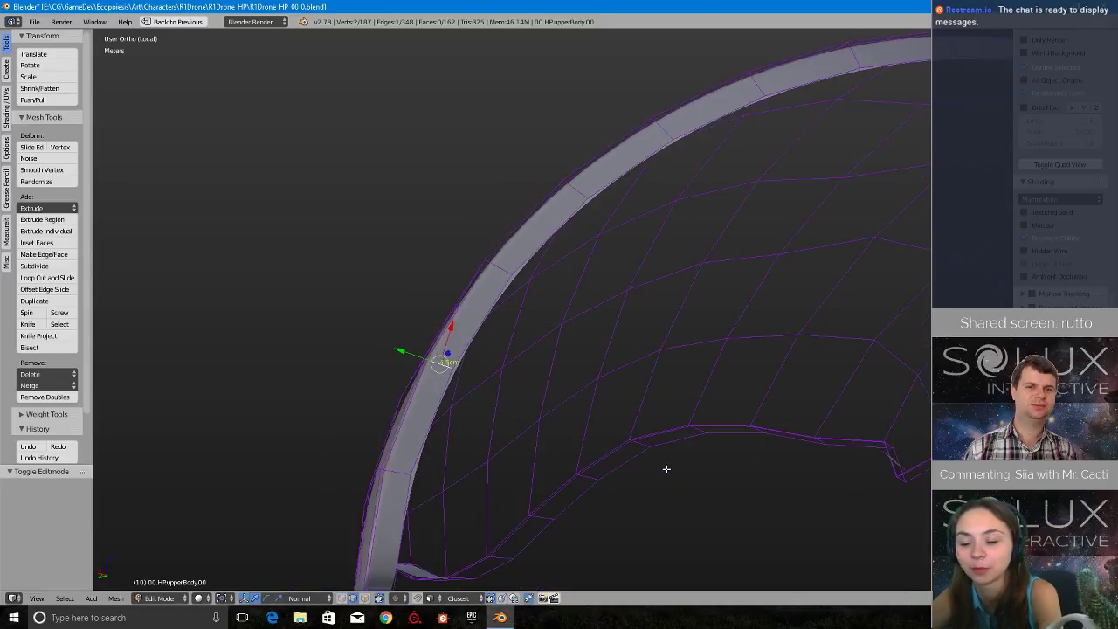
{"action": "middle_click_drag", "start_coordinate": [659, 479], "coordinate": [691, 472]}
{"action": "scroll", "coordinate": [678, 475], "scroll_direction": "up", "scroll_amount": 3}
{"action": "scroll", "coordinate": [678, 476], "scroll_direction": "down", "scroll_amount": 4}
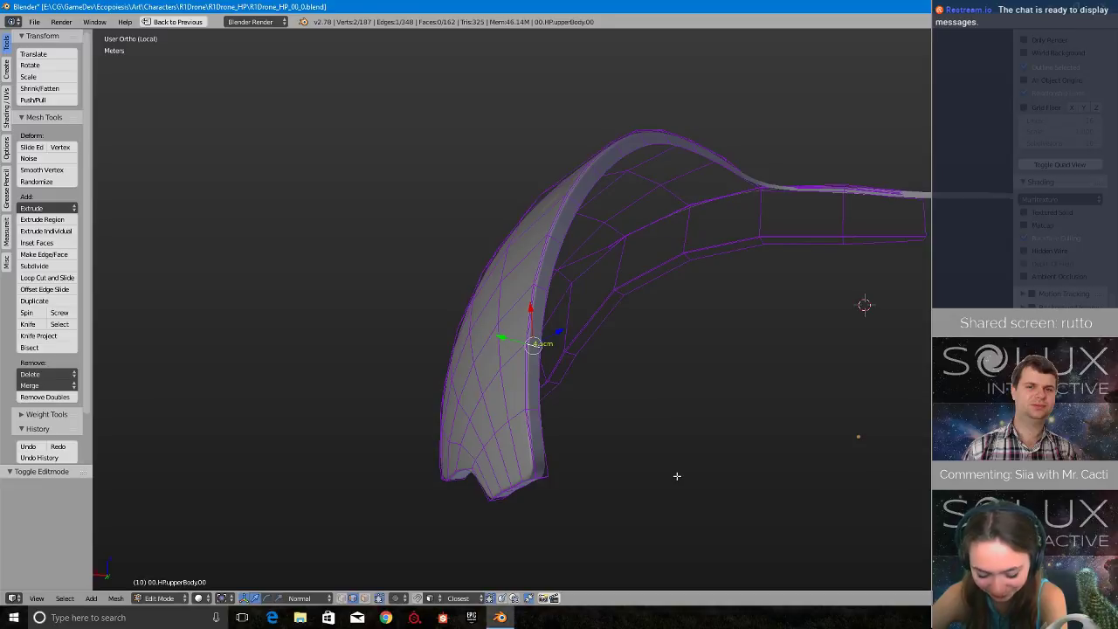
{"action": "mouse_move", "coordinate": [611, 414]}
{"action": "middle_mouse_down"}
{"action": "mouse_move", "coordinate": [647, 375]}
{"action": "mouse_move", "coordinate": [607, 391]}
{"action": "middle_mouse_up"}
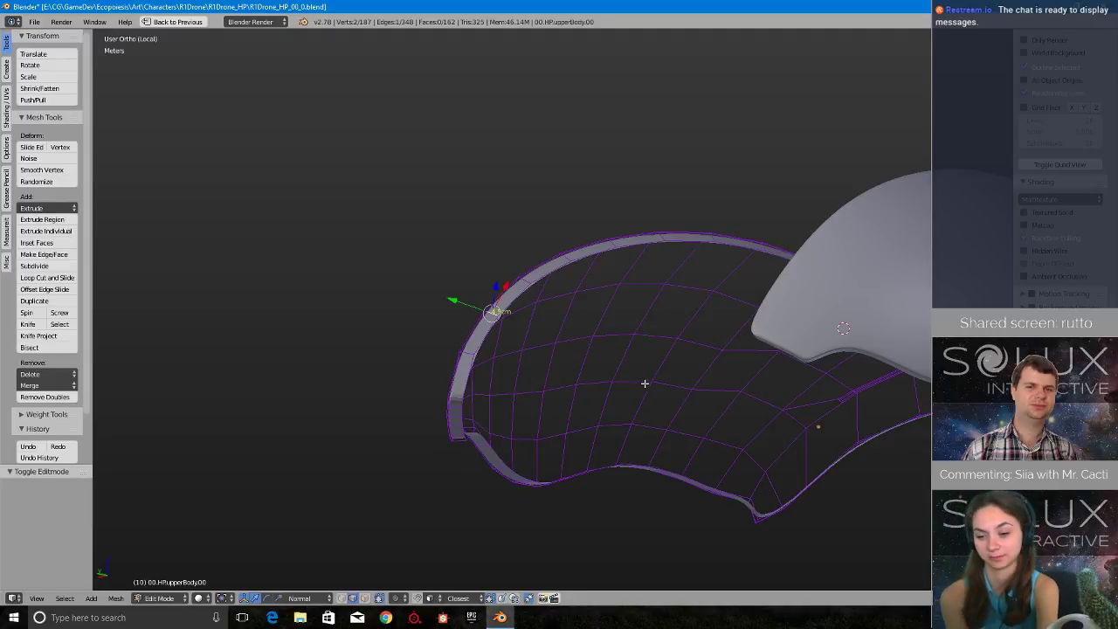
{"action": "scroll", "coordinate": [579, 415], "scroll_direction": "up", "scroll_amount": 1}
{"action": "scroll", "coordinate": [579, 414], "scroll_direction": "up", "scroll_amount": 1}
{"action": "scroll", "coordinate": [576, 417], "scroll_direction": "down", "scroll_amount": 1}
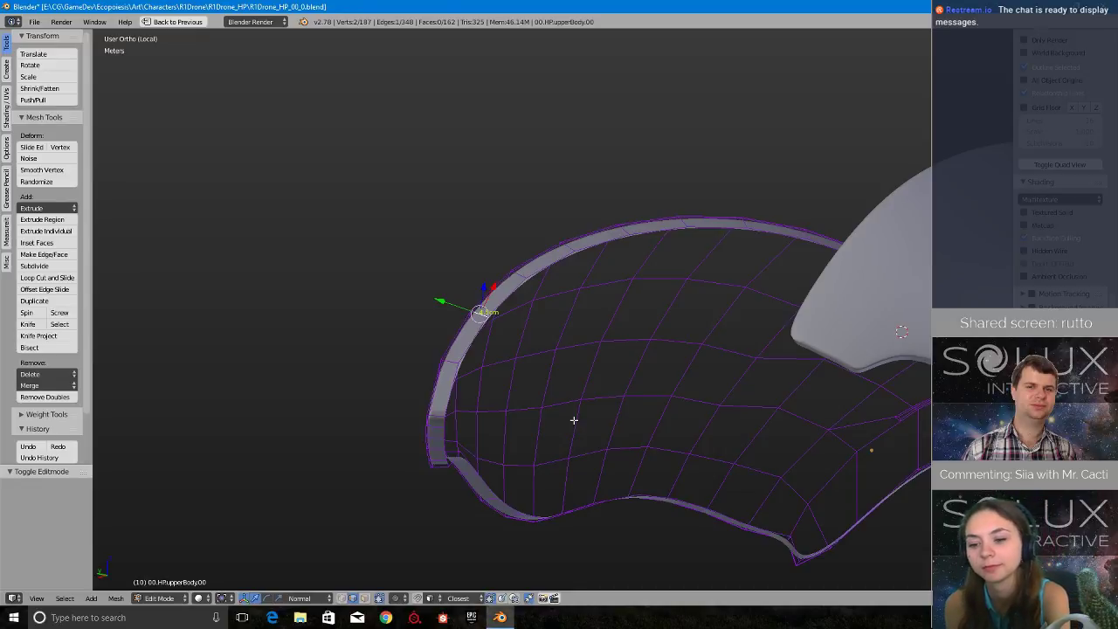
- Exit local view to bring back the parts surrounding the upper body shell
{"action": "key", "text": "KP_Divide"}
{"action": "scroll", "coordinate": [525, 418], "scroll_direction": "up", "scroll_amount": 3}
{"action": "scroll", "coordinate": [526, 421], "scroll_direction": "down", "scroll_amount": 4}
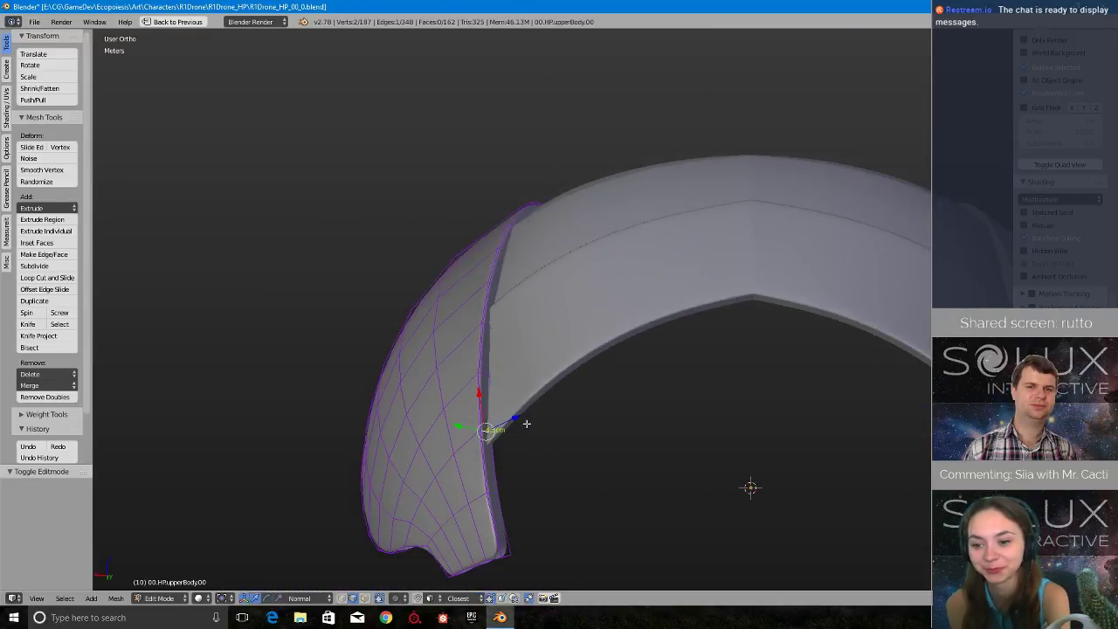
- Examine how the upper body shell's rim meets the roof plates, from outside, below and inside
{"action": "middle_click_drag", "start_coordinate": [527, 423], "coordinate": [560, 438]}
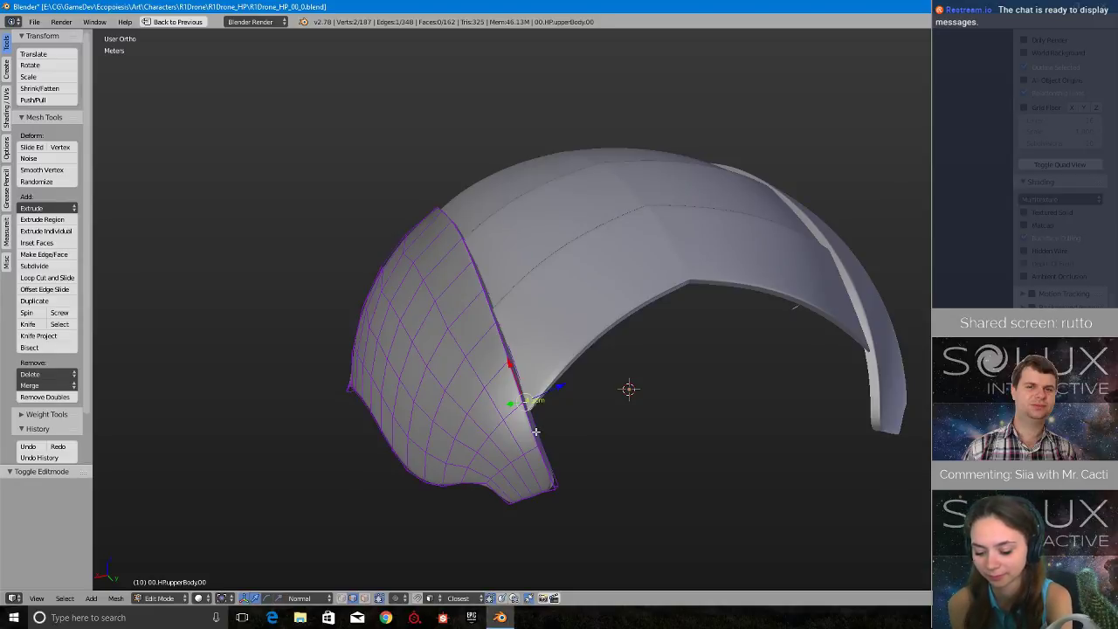
{"action": "middle_click_drag", "start_coordinate": [669, 444], "coordinate": [528, 373]}
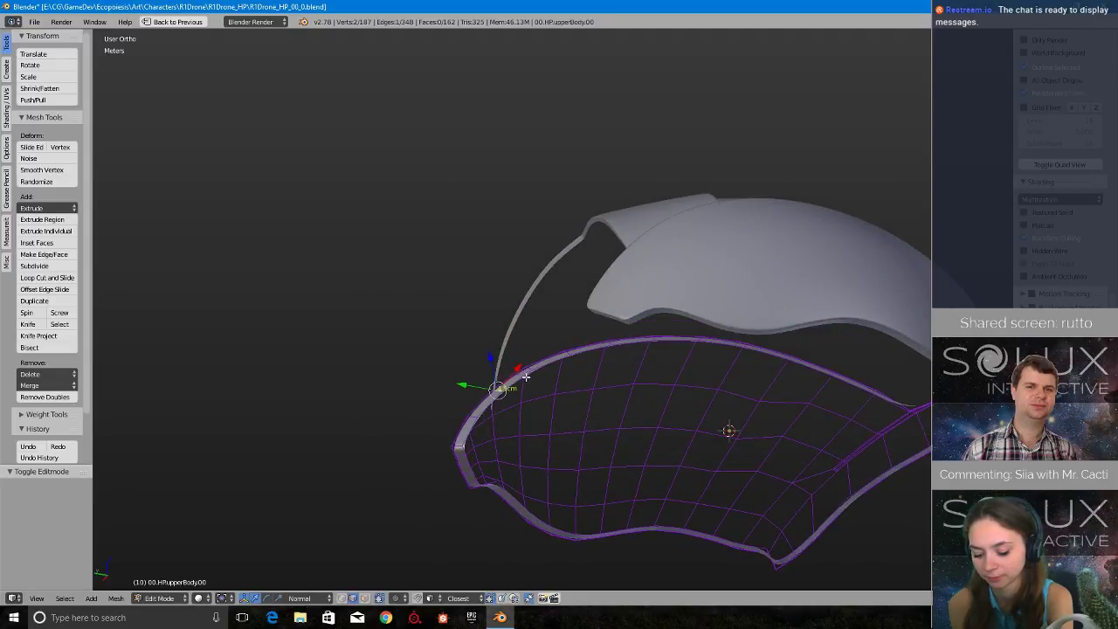
{"action": "scroll", "coordinate": [565, 449], "scroll_direction": "up", "scroll_amount": 2}
{"action": "scroll", "coordinate": [565, 449], "scroll_direction": "down", "scroll_amount": 1}
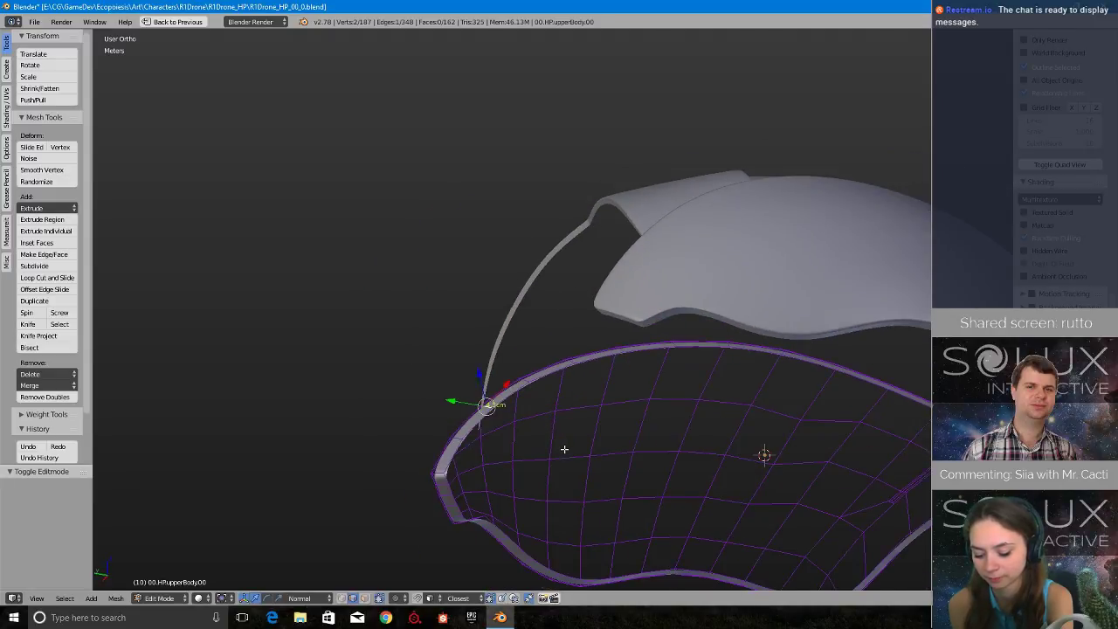
{"action": "mouse_move", "coordinate": [565, 449]}
{"action": "middle_mouse_down"}
{"action": "mouse_move", "coordinate": [657, 505]}
{"action": "mouse_move", "coordinate": [616, 466]}
{"action": "middle_mouse_up"}
{"action": "mouse_move", "coordinate": [316, 316]}
{"action": "middle_mouse_down"}
{"action": "mouse_move", "coordinate": [349, 330]}
{"action": "mouse_move", "coordinate": [344, 377]}
{"action": "mouse_move", "coordinate": [539, 362]}
{"action": "middle_mouse_up"}
{"action": "scroll", "coordinate": [540, 363], "scroll_direction": "up", "scroll_amount": 3}
{"action": "scroll", "coordinate": [540, 363], "scroll_direction": "down", "scroll_amount": 3}
{"action": "middle_click_drag", "start_coordinate": [491, 400], "coordinate": [437, 321]}
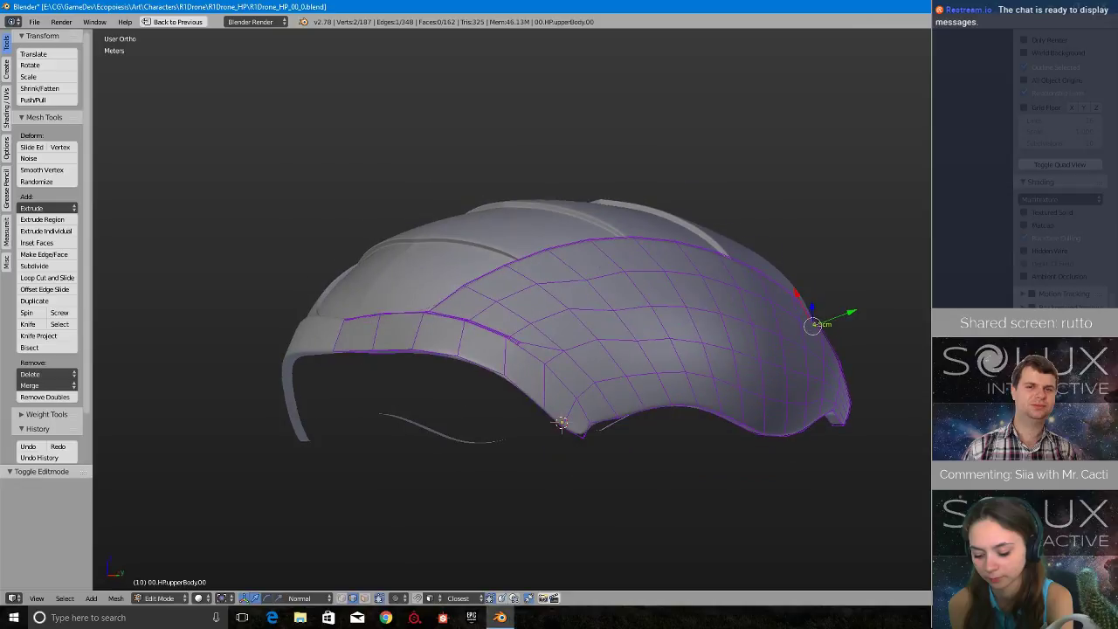
{"action": "middle_click_drag", "start_coordinate": [579, 277], "coordinate": [528, 383]}
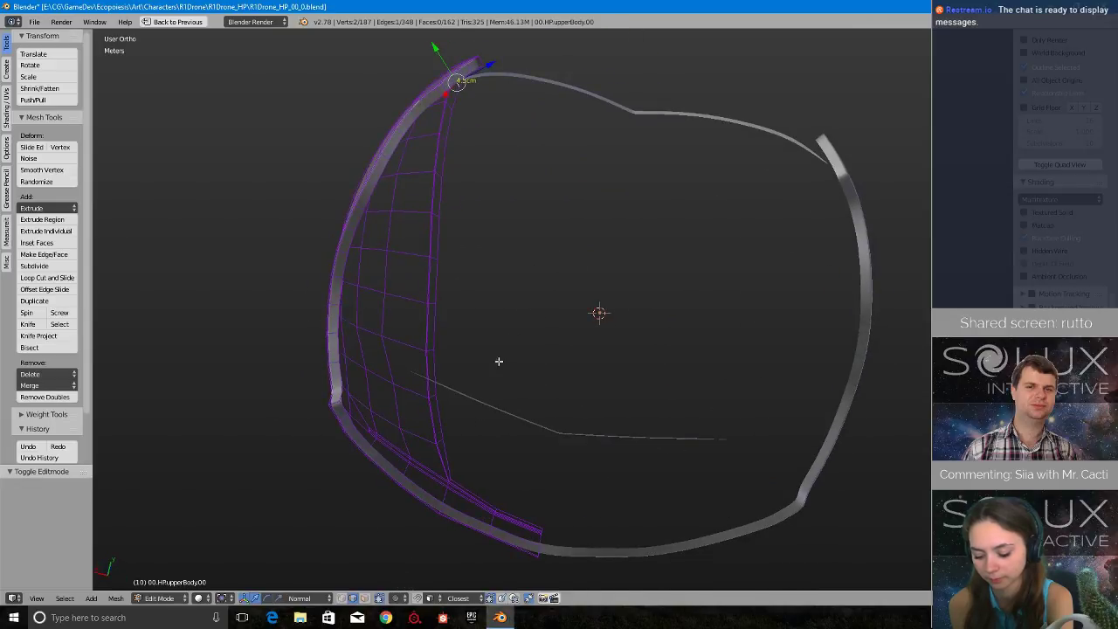
{"action": "middle_click_drag", "start_coordinate": [447, 286], "coordinate": [406, 283]}
{"action": "middle_click_drag", "start_coordinate": [645, 393], "coordinate": [554, 390]}
{"action": "scroll", "coordinate": [542, 400], "scroll_direction": "up", "scroll_amount": 2}
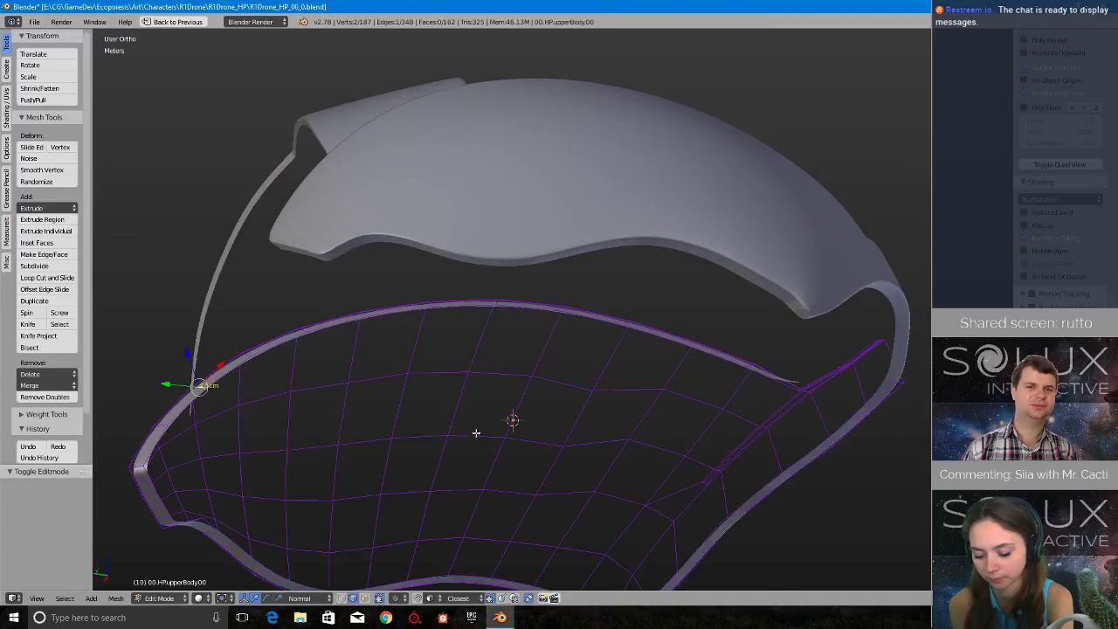
{"action": "middle_click_drag", "start_coordinate": [500, 437], "coordinate": [601, 343], "text": "shift"}
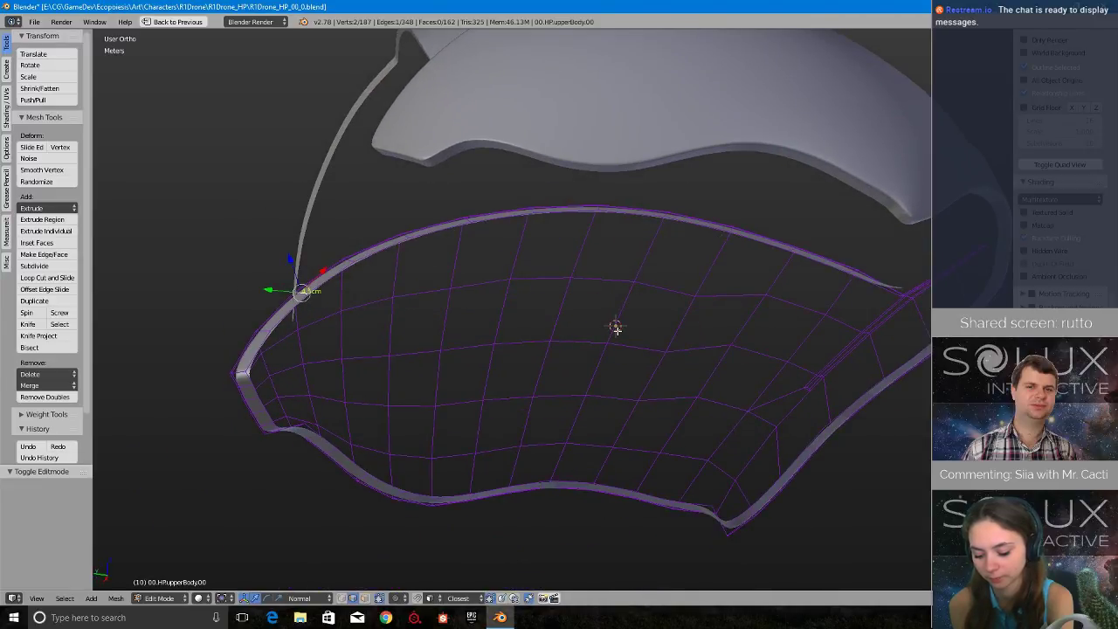
{"action": "middle_click_drag", "start_coordinate": [574, 338], "coordinate": [516, 395]}
{"action": "scroll", "coordinate": [529, 380], "scroll_direction": "up", "scroll_amount": 3}
{"action": "scroll", "coordinate": [516, 394], "scroll_direction": "down", "scroll_amount": 3}
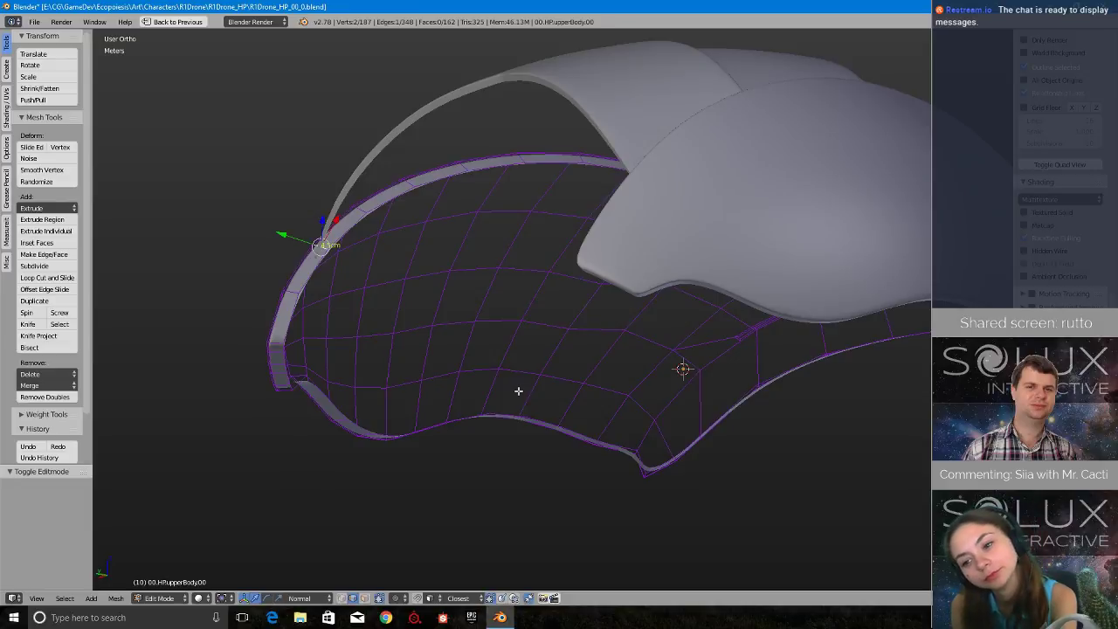
{"action": "middle_click_drag", "start_coordinate": [439, 315], "coordinate": [490, 308]}
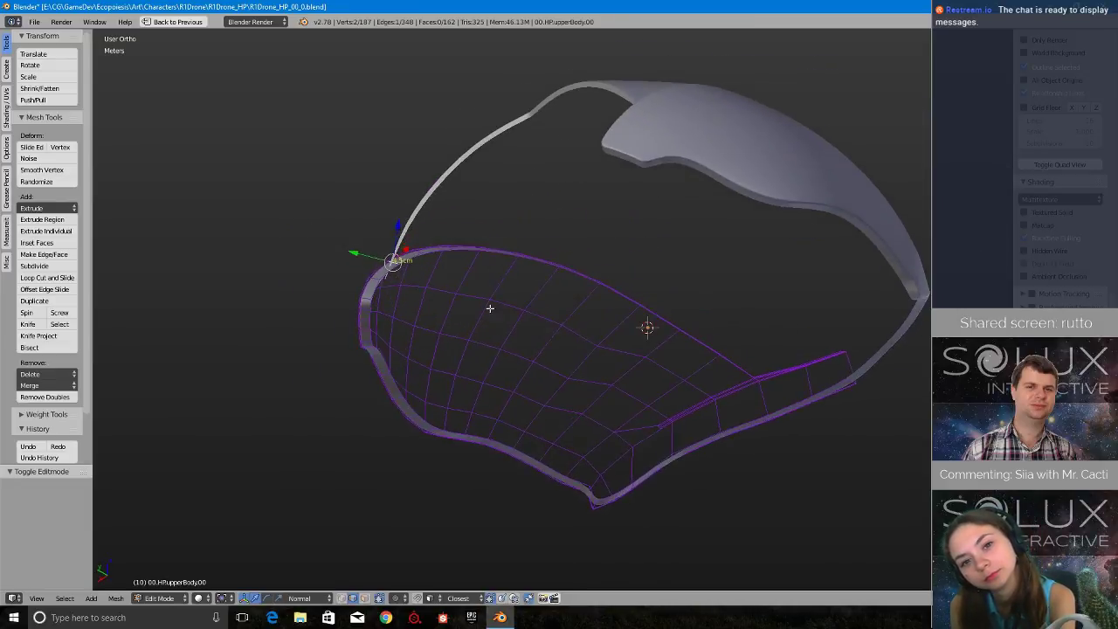
{"action": "scroll", "coordinate": [474, 393], "scroll_direction": "up", "scroll_amount": 3}
{"action": "middle_click_drag", "start_coordinate": [474, 392], "coordinate": [499, 457]}
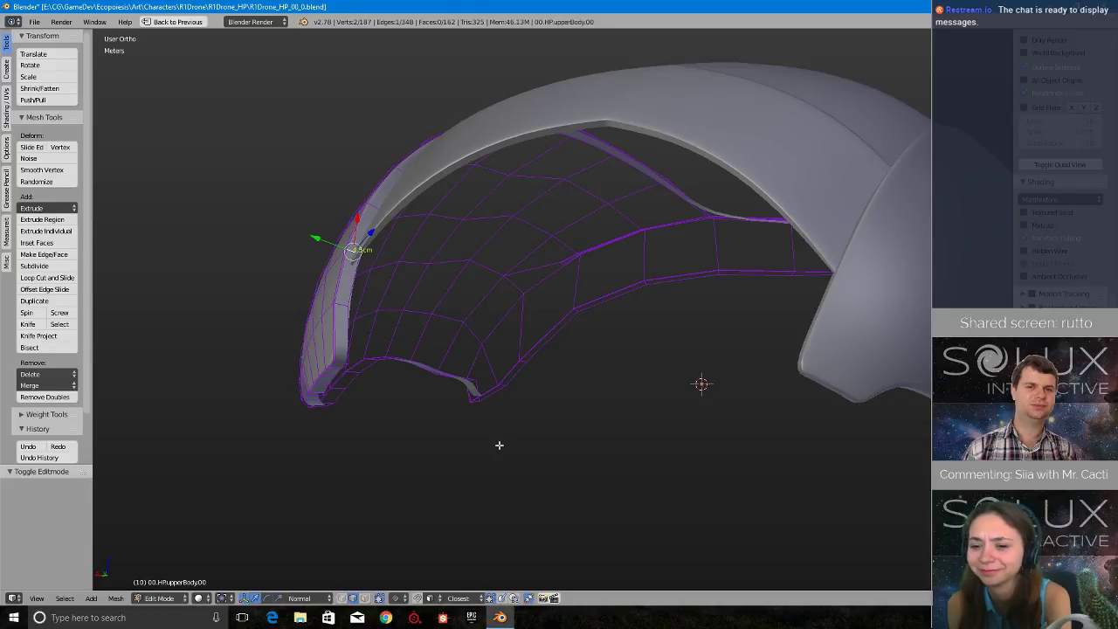
- Switch the upper body shell to Object Mode and examine its smoothed surface against the roof plates
{"action": "key", "text": "Tab"}
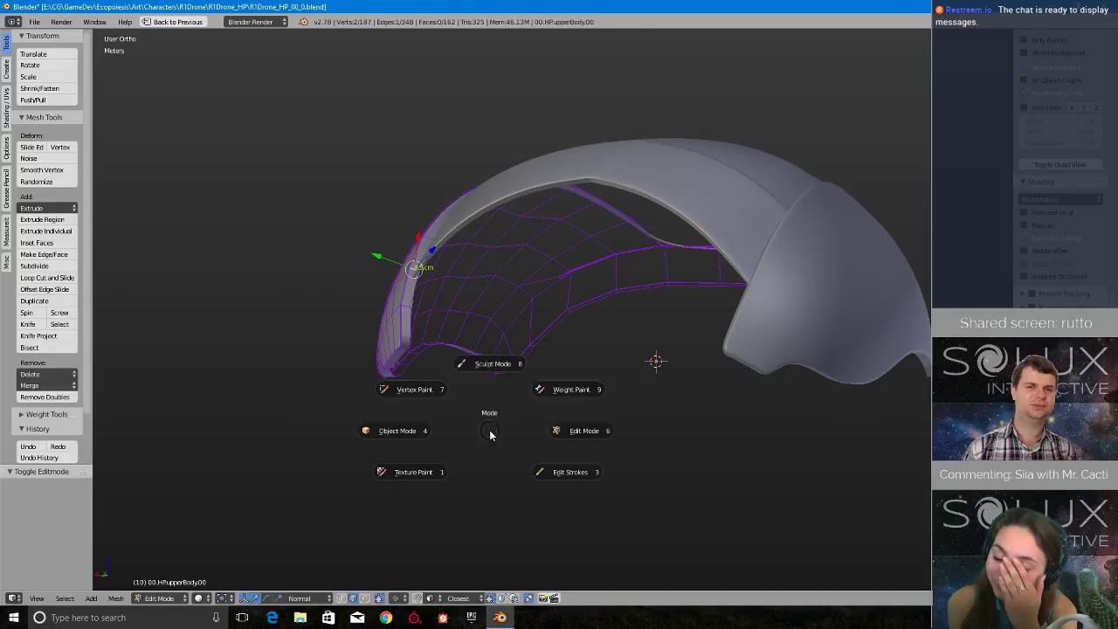
{"action": "left_click", "coordinate": [421, 442]}
{"action": "middle_click_drag", "start_coordinate": [529, 358], "coordinate": [521, 478], "text": "shift"}
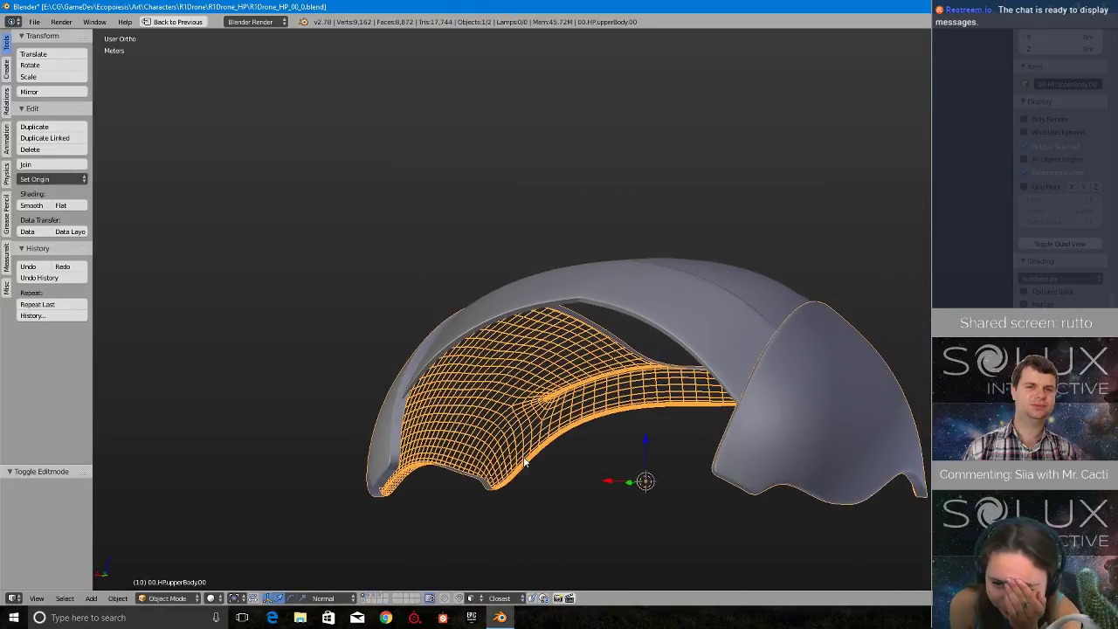
{"action": "scroll", "coordinate": [520, 479], "scroll_direction": "up", "scroll_amount": 4}
{"action": "scroll", "coordinate": [519, 481], "scroll_direction": "down", "scroll_amount": 2}
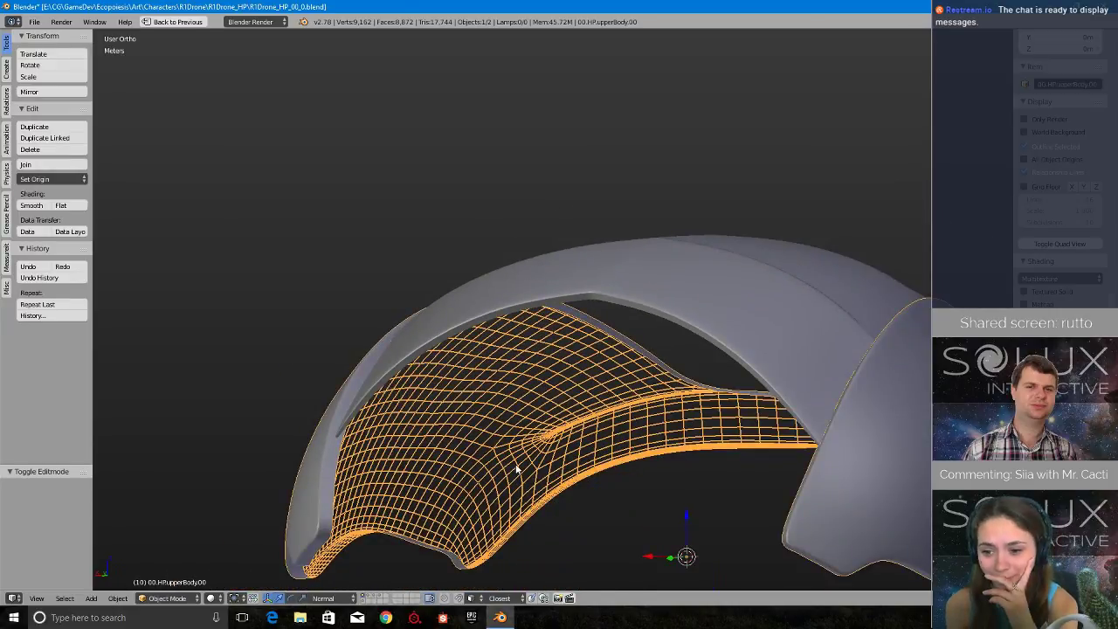
{"action": "middle_click_drag", "start_coordinate": [516, 470], "coordinate": [538, 491]}
{"action": "scroll", "coordinate": [538, 491], "scroll_direction": "up", "scroll_amount": 4}
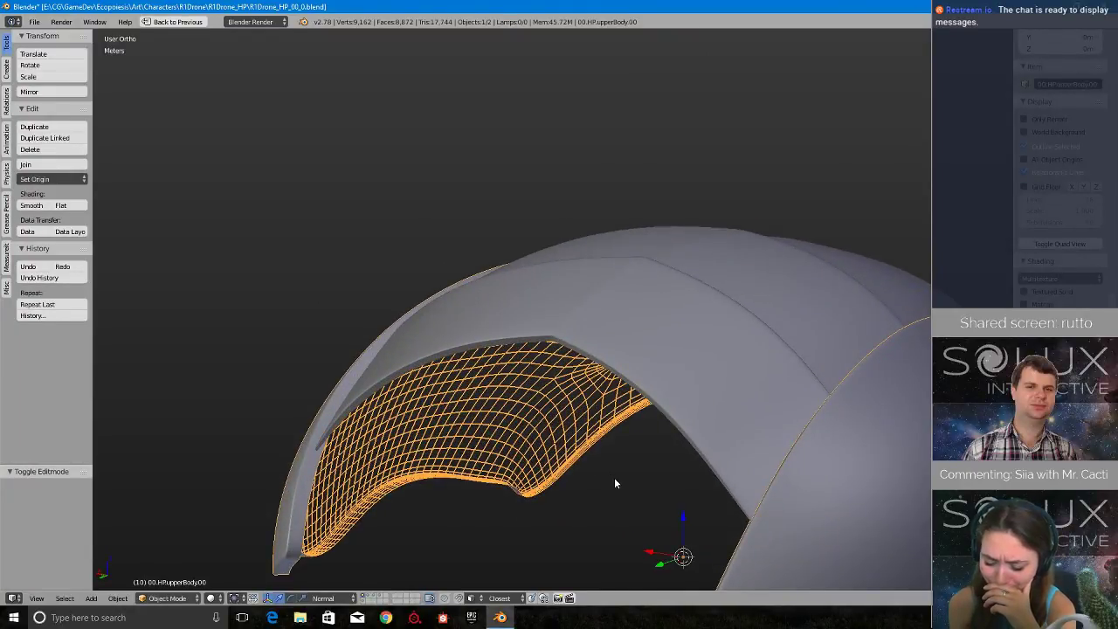
{"action": "middle_click_drag", "start_coordinate": [614, 479], "coordinate": [578, 381]}
{"action": "scroll", "coordinate": [576, 426], "scroll_direction": "down", "scroll_amount": 2}
{"action": "scroll", "coordinate": [576, 425], "scroll_direction": "up", "scroll_amount": 3}
{"action": "middle_click_drag", "start_coordinate": [576, 427], "coordinate": [539, 429]}
{"action": "scroll", "coordinate": [598, 445], "scroll_direction": "up", "scroll_amount": 2}
{"action": "scroll", "coordinate": [595, 440], "scroll_direction": "down", "scroll_amount": 2}
{"action": "scroll", "coordinate": [535, 432], "scroll_direction": "up", "scroll_amount": 2}
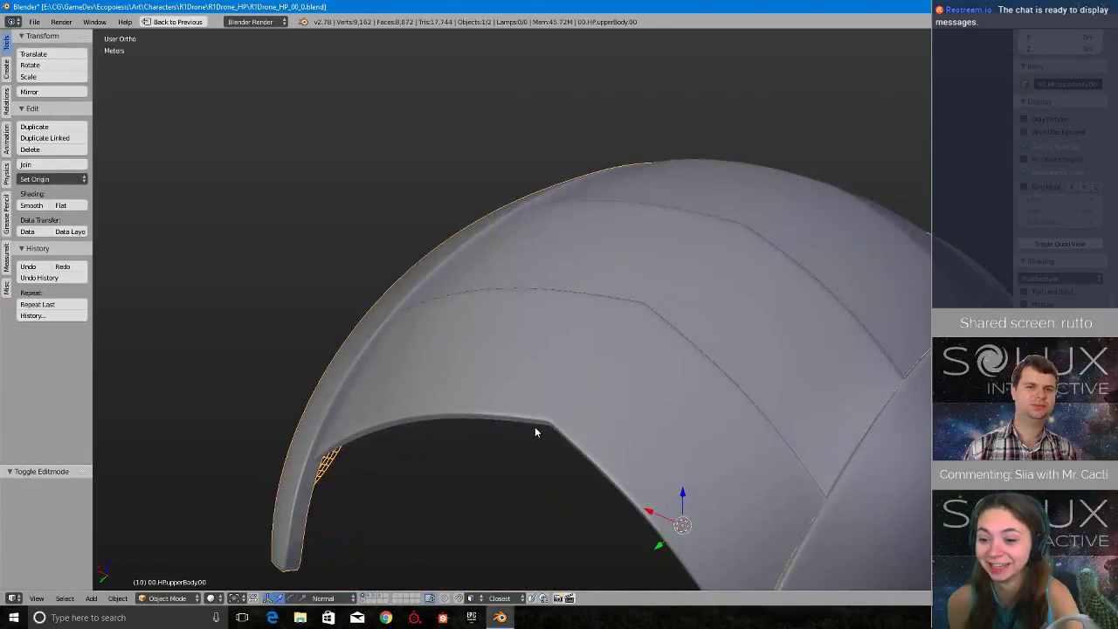
{"action": "middle_click_drag", "start_coordinate": [637, 425], "coordinate": [552, 412]}
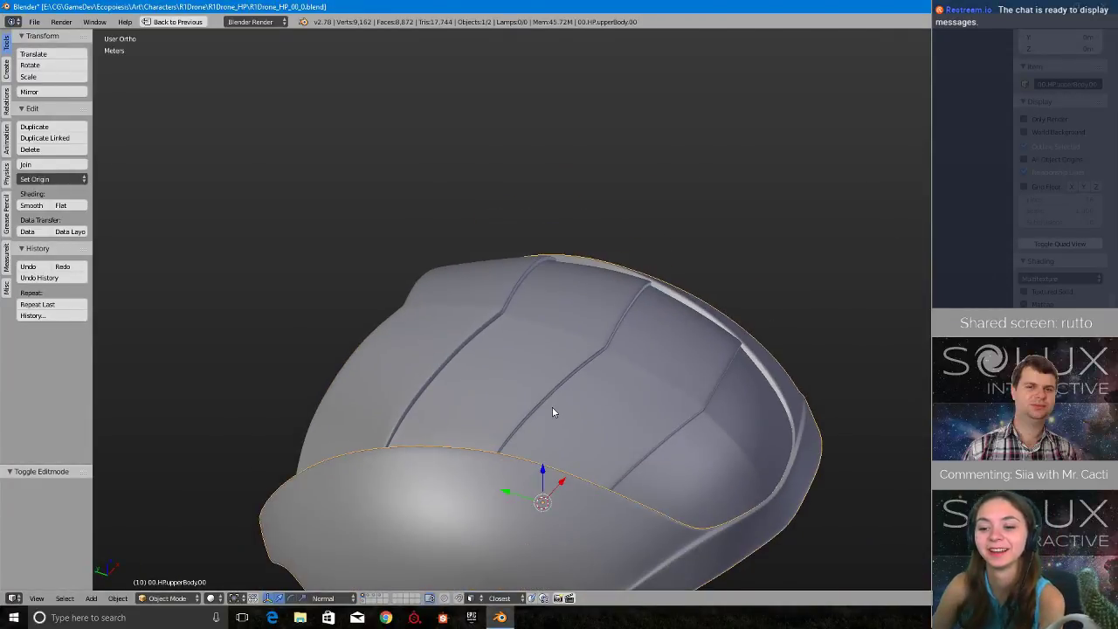
{"action": "scroll", "coordinate": [552, 411], "scroll_direction": "down", "scroll_amount": 1}
{"action": "middle_click_drag", "start_coordinate": [689, 484], "coordinate": [783, 465]}
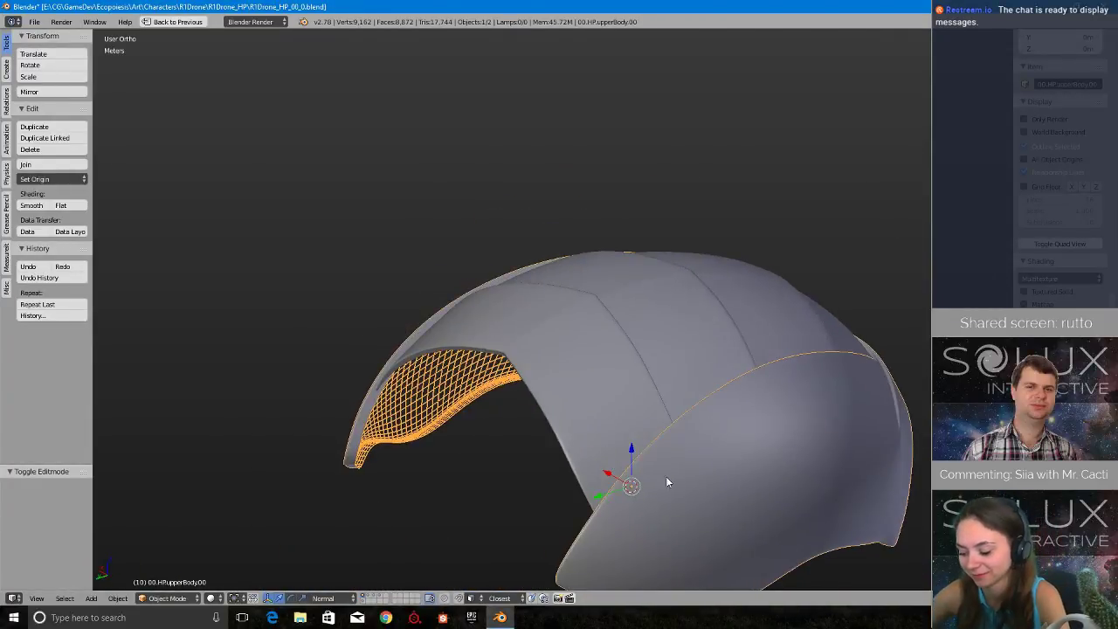
{"action": "scroll", "coordinate": [614, 481], "scroll_direction": "up", "scroll_amount": 2}
{"action": "middle_click_drag", "start_coordinate": [612, 479], "coordinate": [611, 384]}
- Return the upper body shell to Edit Mode, switch to vertex selection and select a single vertex on its side panel
{"action": "key", "text": "Tab"}
{"action": "left_click", "coordinate": [672, 391]}
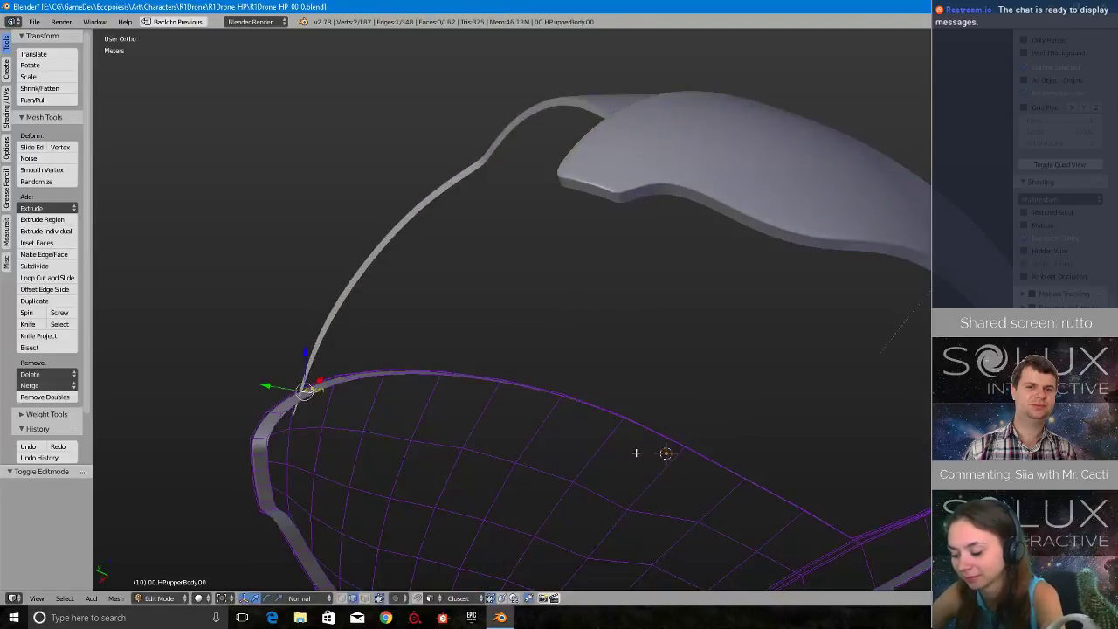
{"action": "middle_click_drag", "start_coordinate": [636, 452], "coordinate": [600, 369]}
{"action": "key", "text": "ctrl+Tab"}
{"action": "left_click", "coordinate": [579, 361]}
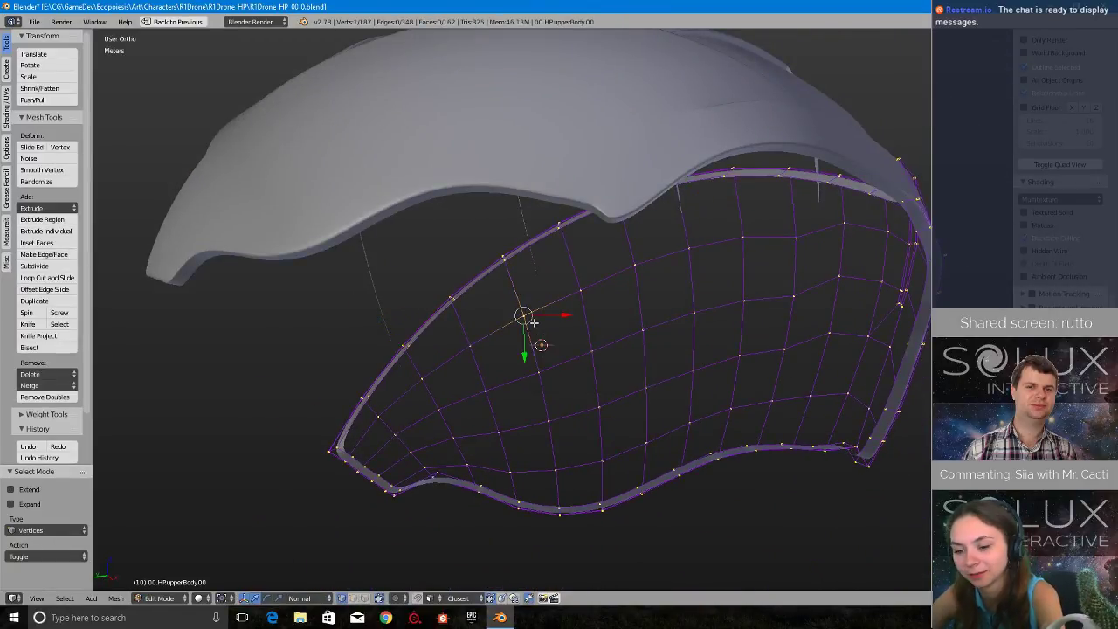
{"action": "middle_click_drag", "start_coordinate": [532, 317], "coordinate": [630, 397]}
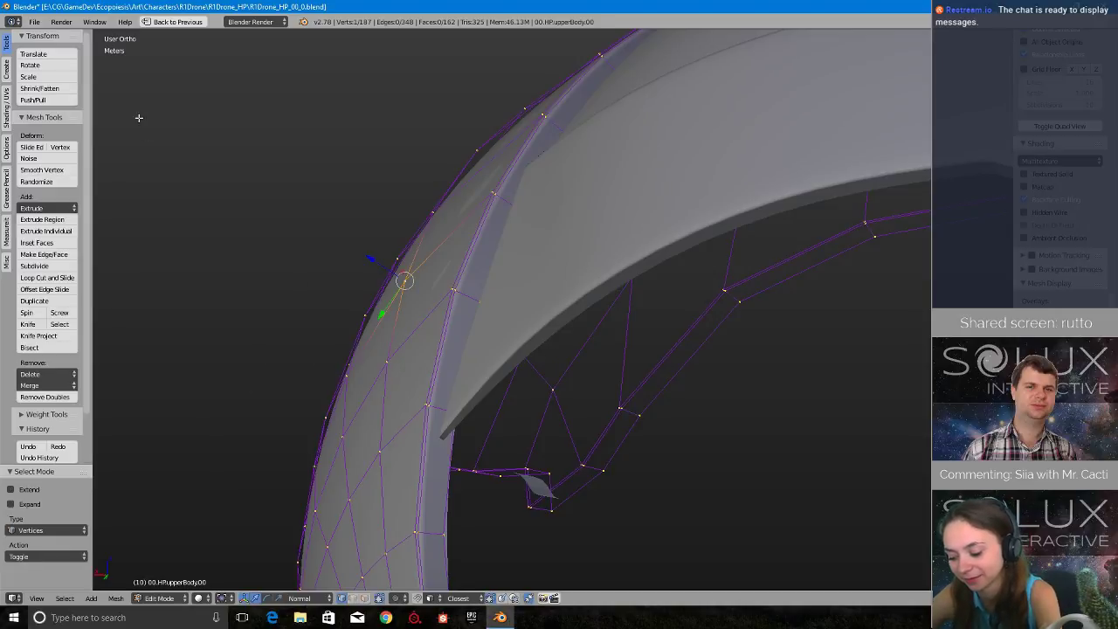
{"action": "scroll", "coordinate": [524, 314], "scroll_direction": "down", "scroll_amount": 4}
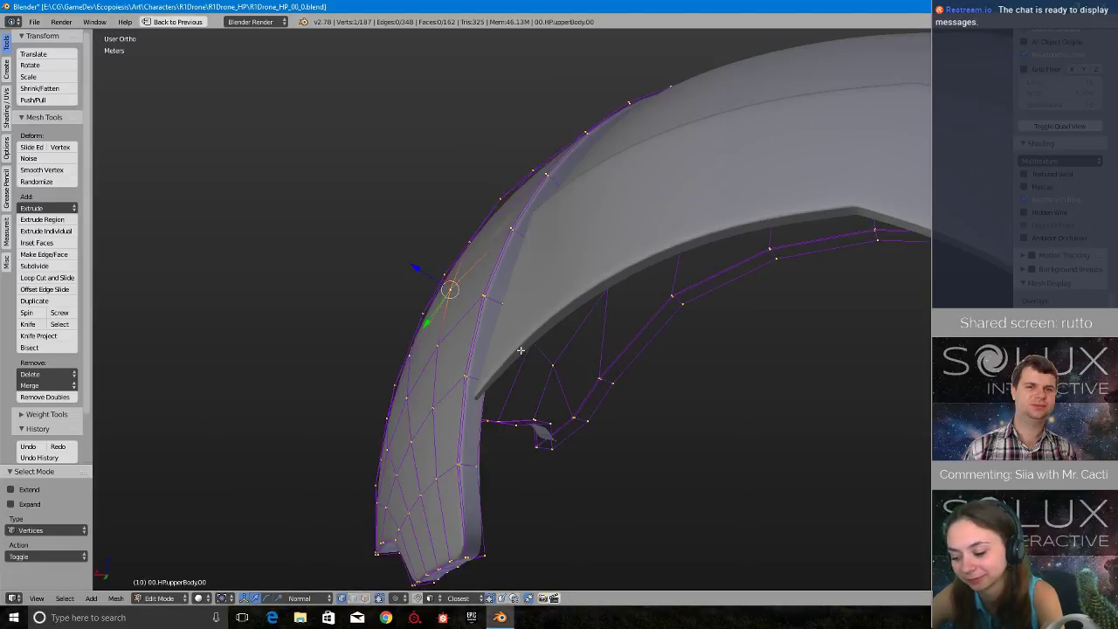
- Put the upper body shell back in Object Mode and view its outer side
{"action": "key", "text": "Tab"}
{"action": "left_click", "coordinate": [438, 350]}
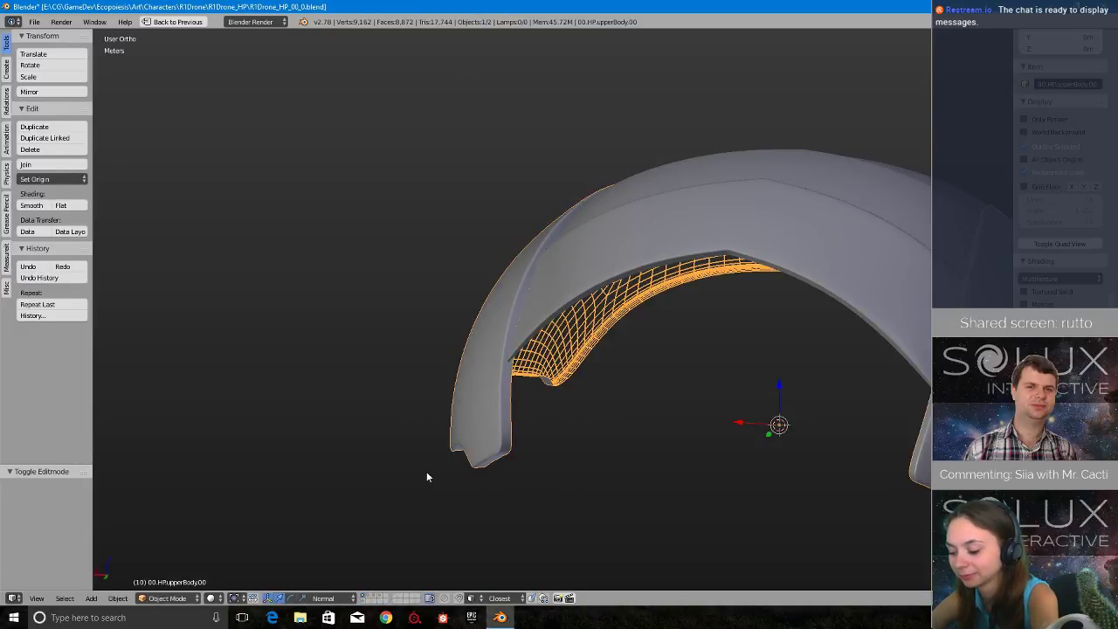
{"action": "middle_click_drag", "start_coordinate": [426, 471], "coordinate": [576, 470]}
{"action": "scroll", "coordinate": [576, 470], "scroll_direction": "down", "scroll_amount": 2}
{"action": "scroll", "coordinate": [528, 459], "scroll_direction": "up", "scroll_amount": 2}
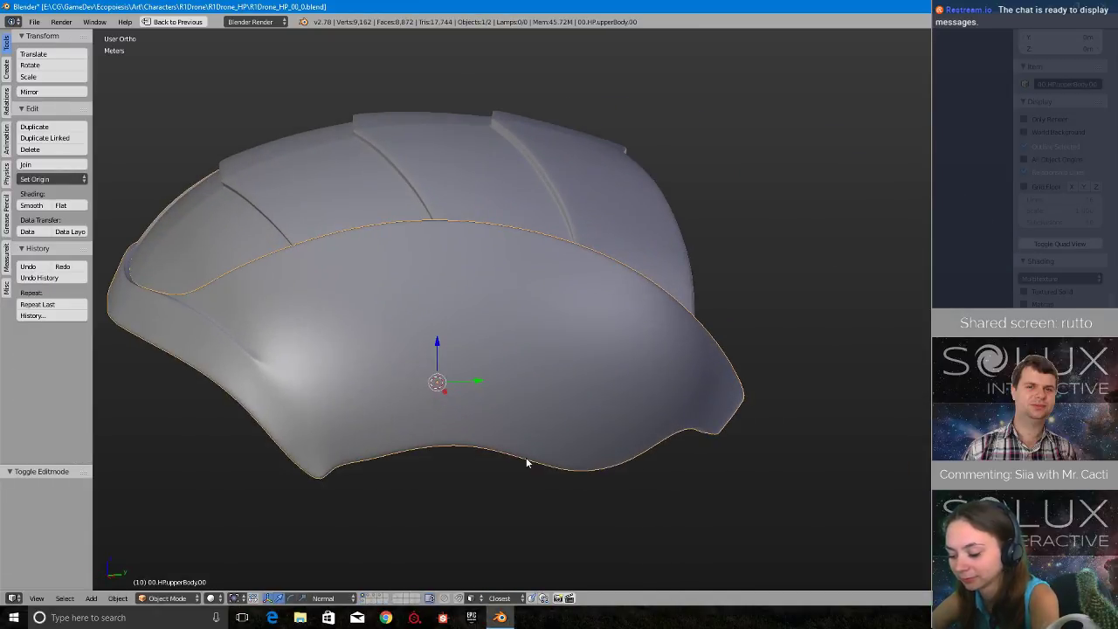
- Show the layer with the overlapping mechanism plates together with the upper body and roof layer
{"action": "middle_click_drag", "start_coordinate": [652, 310], "coordinate": [669, 404], "text": "shift"}
{"action": "scroll", "coordinate": [650, 417], "scroll_direction": "down", "scroll_amount": 2}
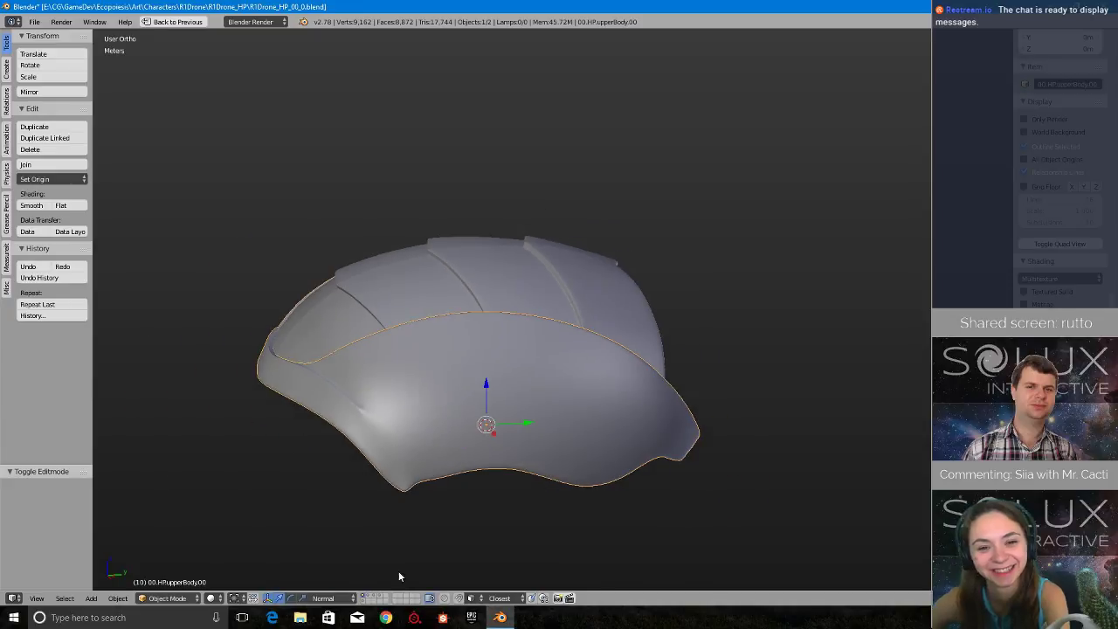
{"action": "left_click", "coordinate": [370, 597]}
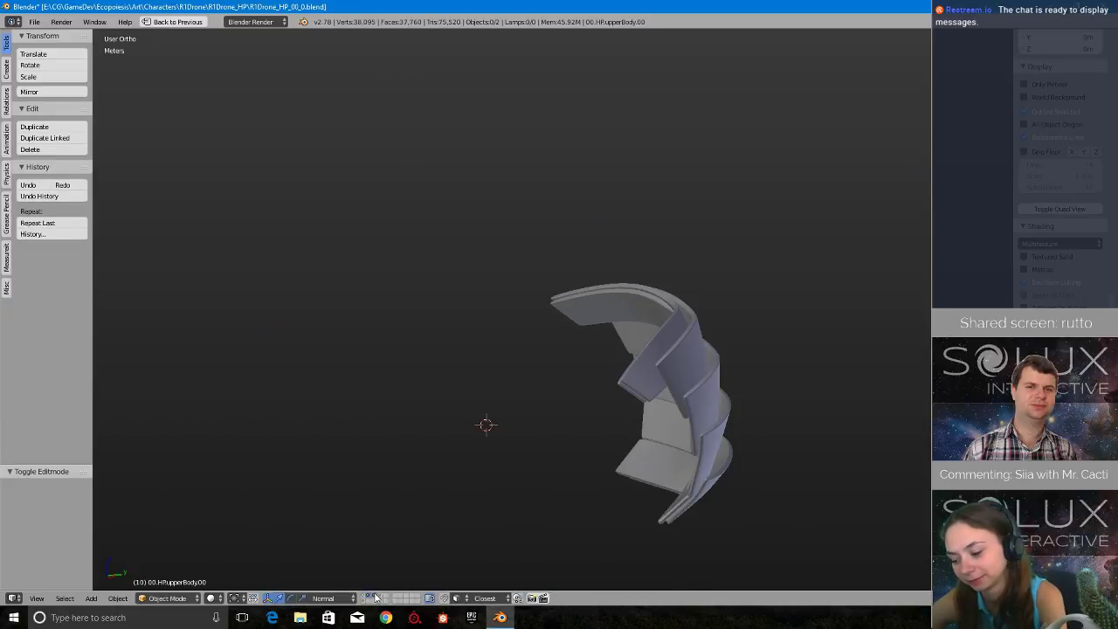
{"action": "left_click", "coordinate": [363, 597]}
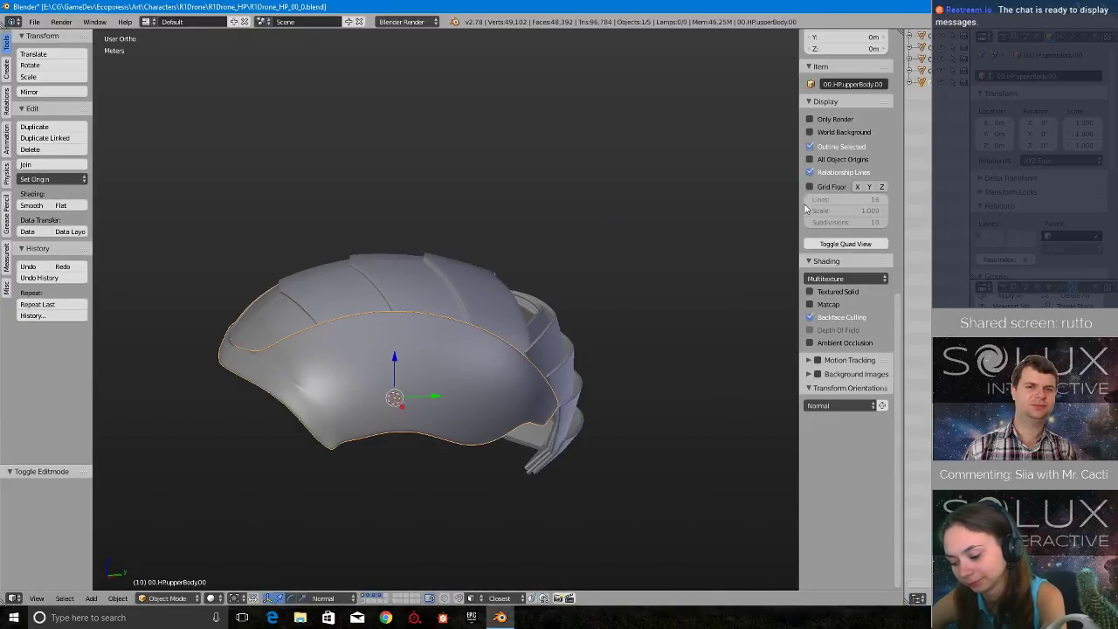
- Widen the Outliner so the full object names show, and maximize the 3D viewport again
{"action": "key", "text": "ctrl+Up"}
{"action": "left_click_drag", "start_coordinate": [904, 142], "coordinate": [625, 144]}
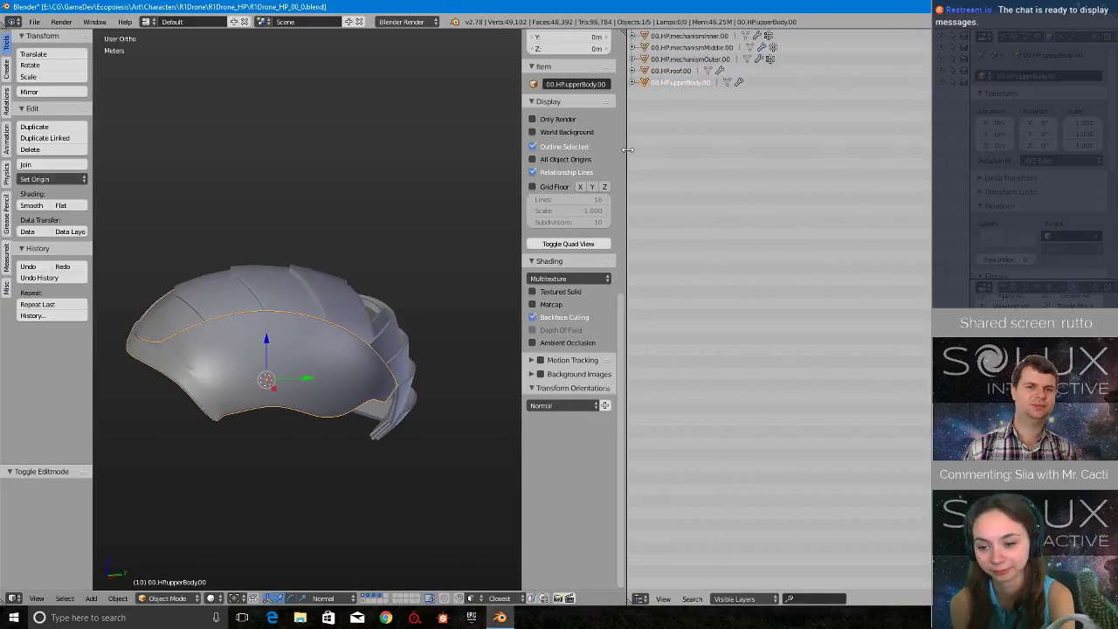
{"action": "middle_click_drag", "start_coordinate": [406, 385], "coordinate": [355, 328]}
{"action": "key", "text": "ctrl+Up"}
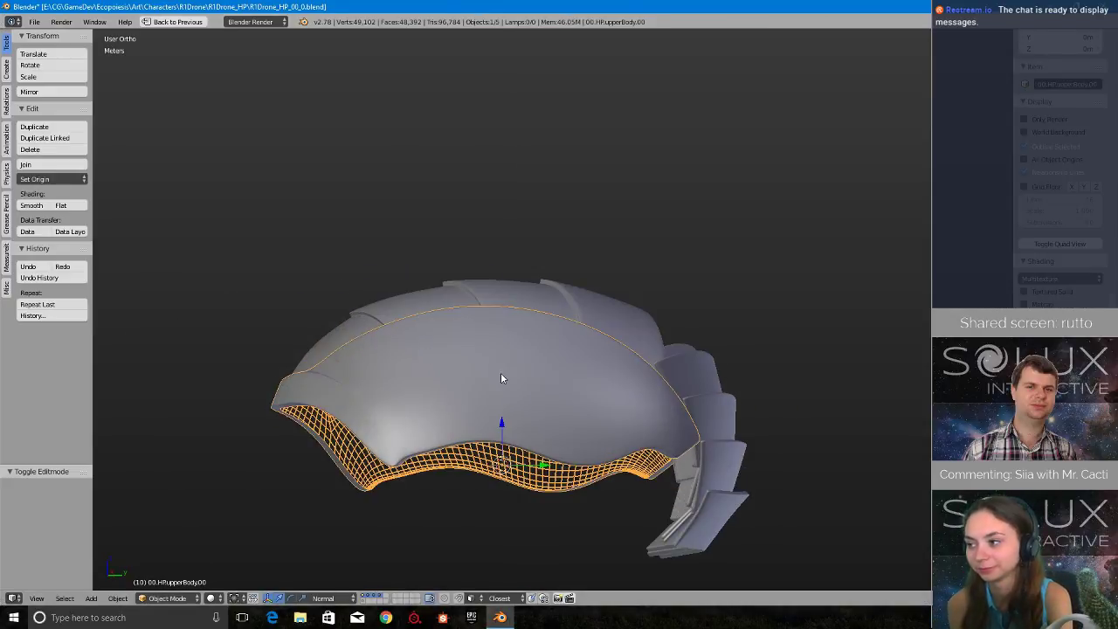
- Examine the upper body shell together with the roof and the overlapping mechanism plates from the side, front and above
{"action": "middle_click_drag", "start_coordinate": [500, 372], "coordinate": [573, 380]}
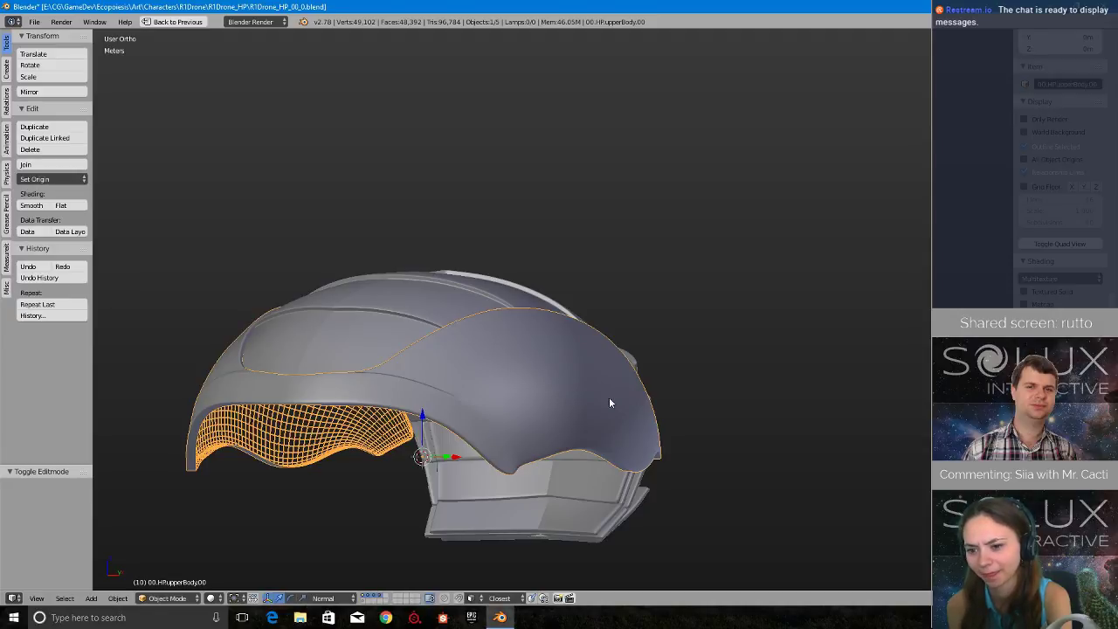
{"action": "scroll", "coordinate": [620, 407], "scroll_direction": "up", "scroll_amount": 2}
{"action": "scroll", "coordinate": [619, 408], "scroll_direction": "down", "scroll_amount": 2}
{"action": "middle_click_drag", "start_coordinate": [668, 473], "coordinate": [607, 507]}
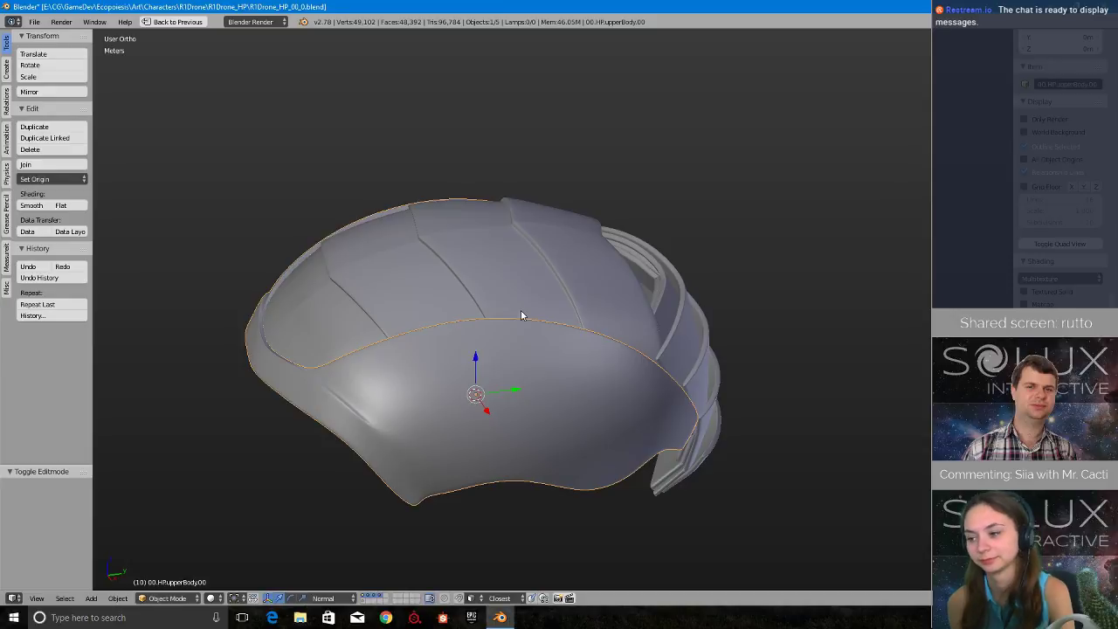
{"action": "middle_click_drag", "start_coordinate": [733, 414], "coordinate": [735, 459]}
{"action": "scroll", "coordinate": [647, 447], "scroll_direction": "up", "scroll_amount": 4}
{"action": "scroll", "coordinate": [644, 450], "scroll_direction": "down", "scroll_amount": 4}
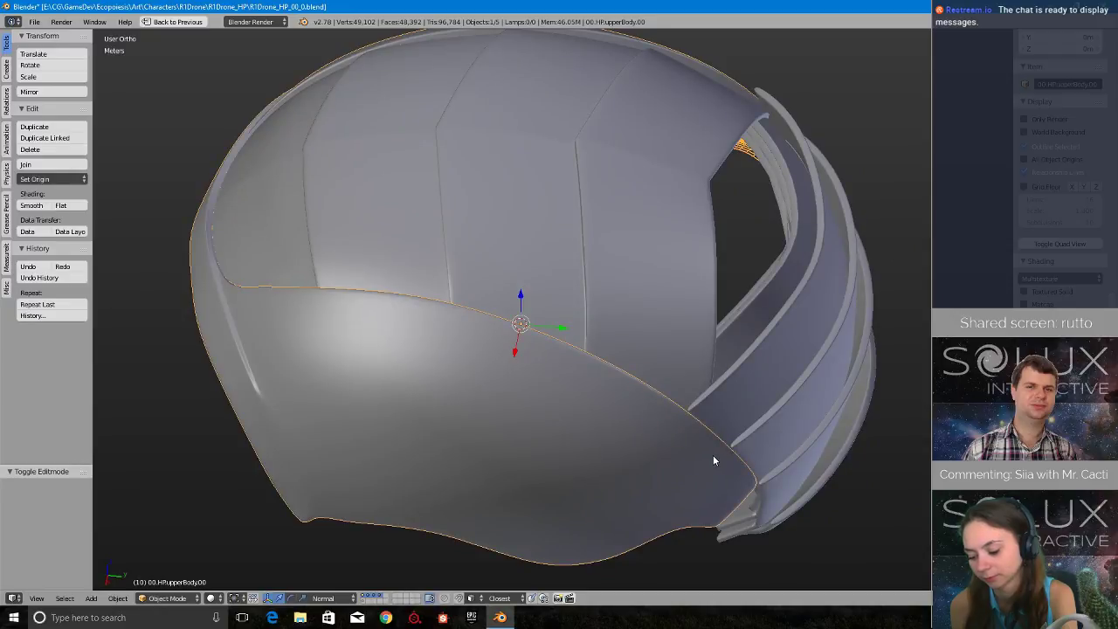
{"action": "scroll", "coordinate": [526, 417], "scroll_direction": "up", "scroll_amount": 2}
{"action": "scroll", "coordinate": [526, 418], "scroll_direction": "down", "scroll_amount": 1}
{"action": "middle_click_drag", "start_coordinate": [526, 417], "coordinate": [560, 389]}
- Isolate the upper body shell in local view, enter Edit Mode and look closely at the mesh inside its side panel
{"action": "key", "text": "KP_Divide"}
{"action": "key", "text": "Tab"}
{"action": "left_click", "coordinate": [479, 338]}
{"action": "scroll", "coordinate": [562, 402], "scroll_direction": "up", "scroll_amount": 6}
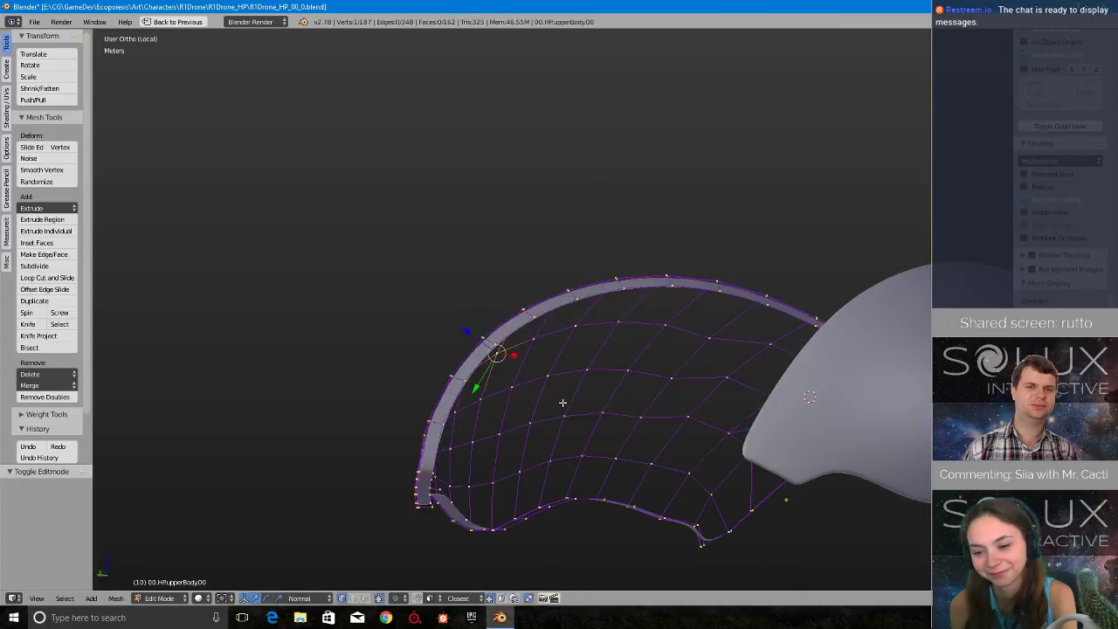
{"action": "middle_click_drag", "start_coordinate": [638, 405], "coordinate": [793, 332]}
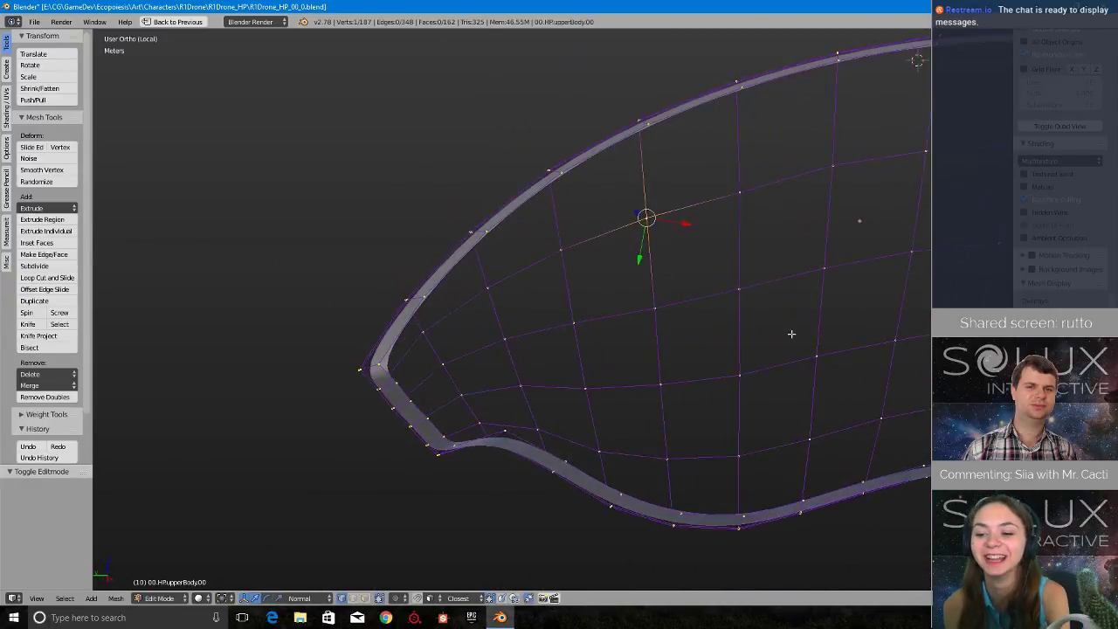
{"action": "middle_click_drag", "start_coordinate": [628, 291], "coordinate": [563, 308], "text": "shift"}
{"action": "scroll", "coordinate": [436, 356], "scroll_direction": "up", "scroll_amount": 3}
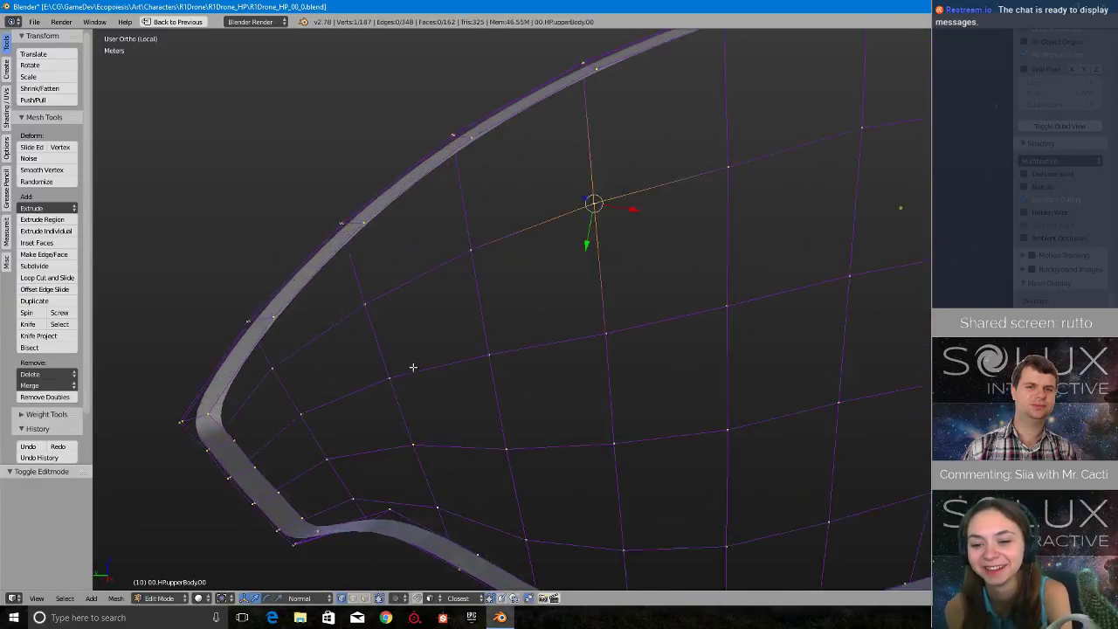
- Examine the side panel's vertices, its thick rim and the connecting front band from inside and outside
{"action": "right_click", "coordinate": [221, 370], "text": "shift"}
{"action": "right_click", "coordinate": [604, 182]}
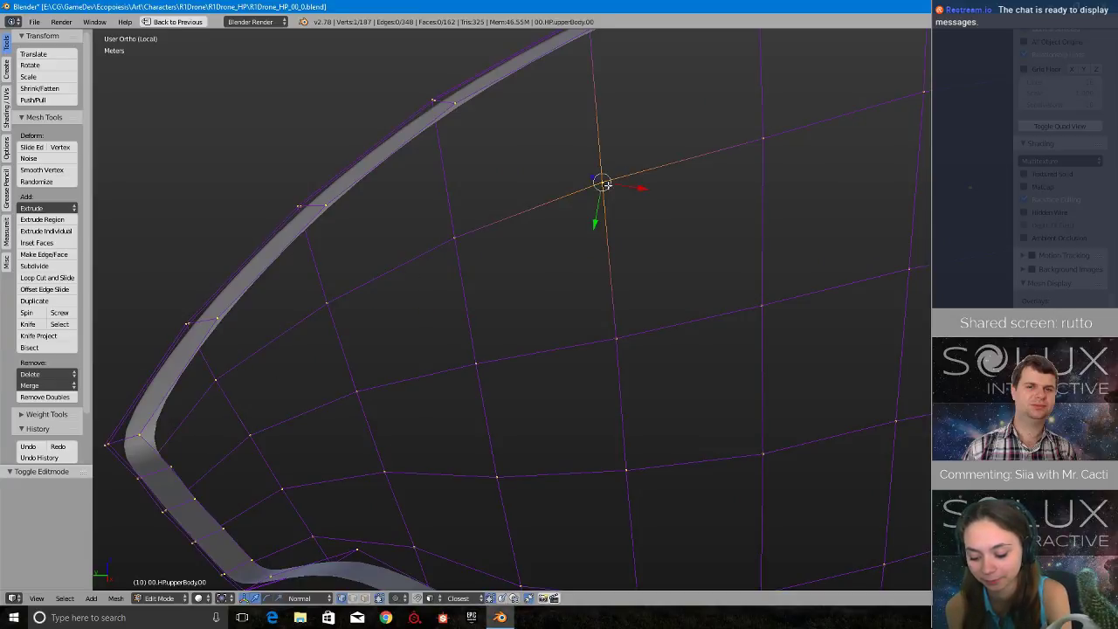
{"action": "scroll", "coordinate": [717, 260], "scroll_direction": "down", "scroll_amount": 8}
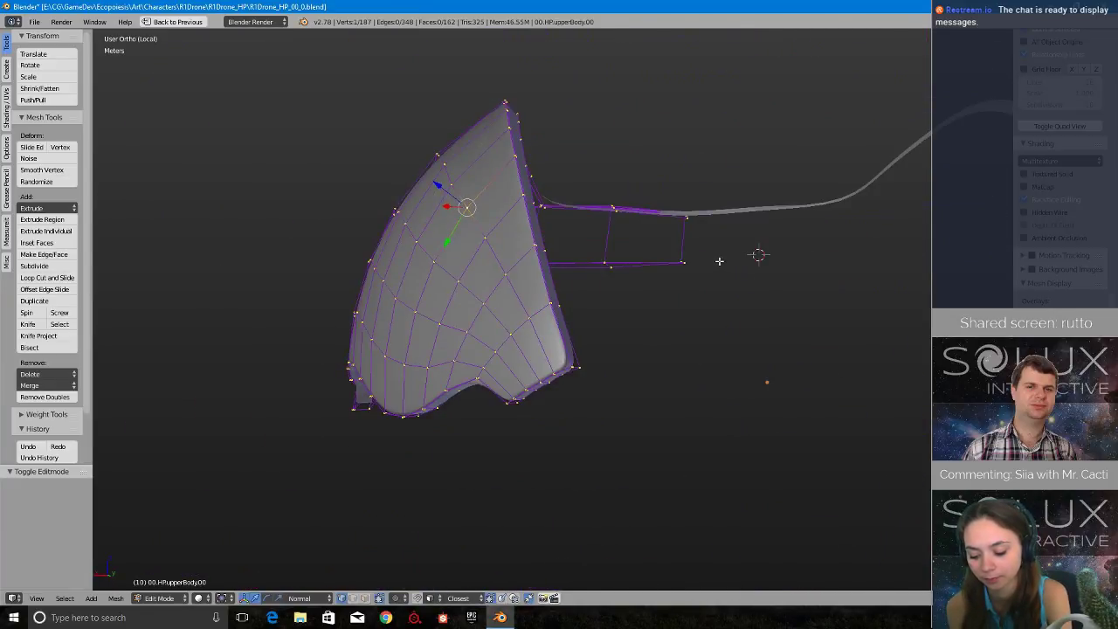
{"action": "middle_click_drag", "start_coordinate": [715, 260], "coordinate": [701, 231]}
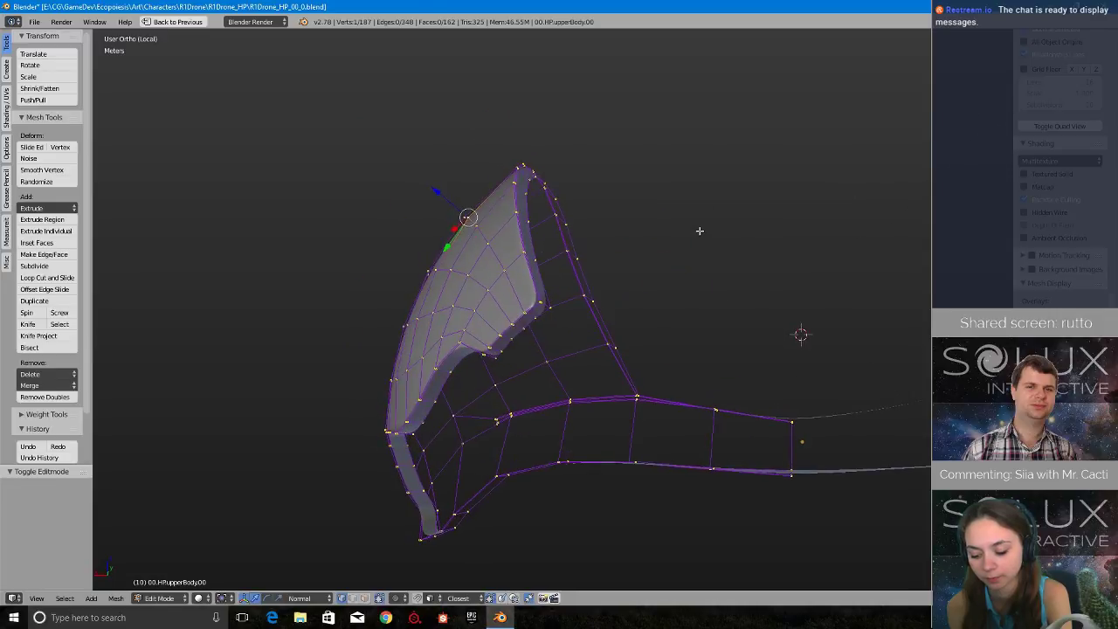
{"action": "scroll", "coordinate": [642, 254], "scroll_direction": "up", "scroll_amount": 2}
{"action": "scroll", "coordinate": [641, 255], "scroll_direction": "down", "scroll_amount": 2}
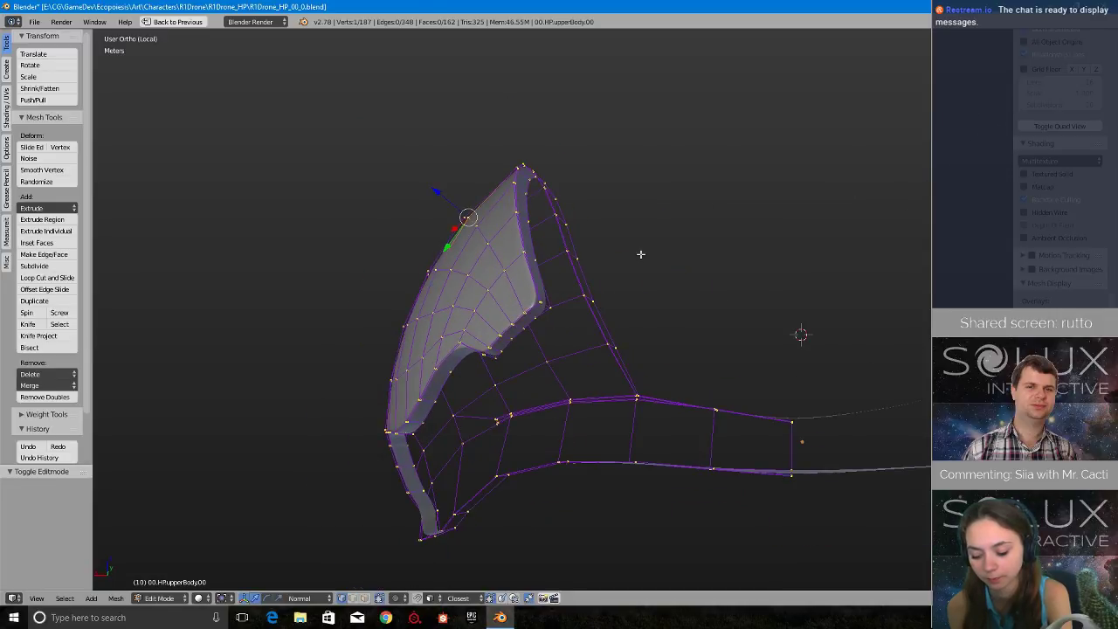
{"action": "middle_click_drag", "start_coordinate": [640, 254], "coordinate": [589, 382]}
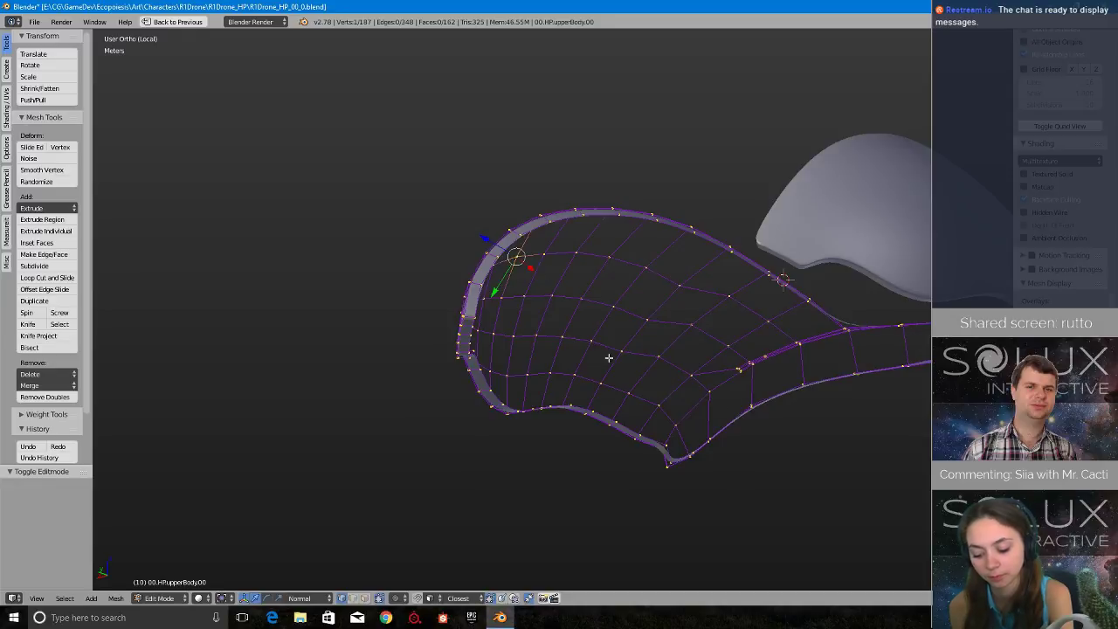
{"action": "middle_click_drag", "start_coordinate": [609, 357], "coordinate": [643, 339]}
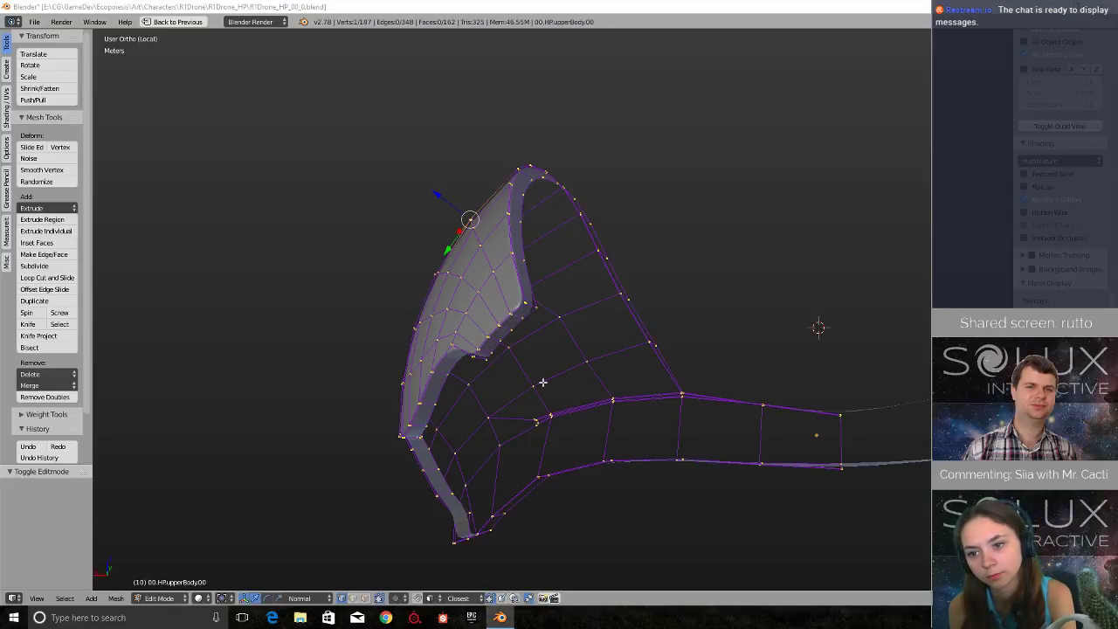
{"action": "middle_click_drag", "start_coordinate": [572, 322], "coordinate": [587, 324]}
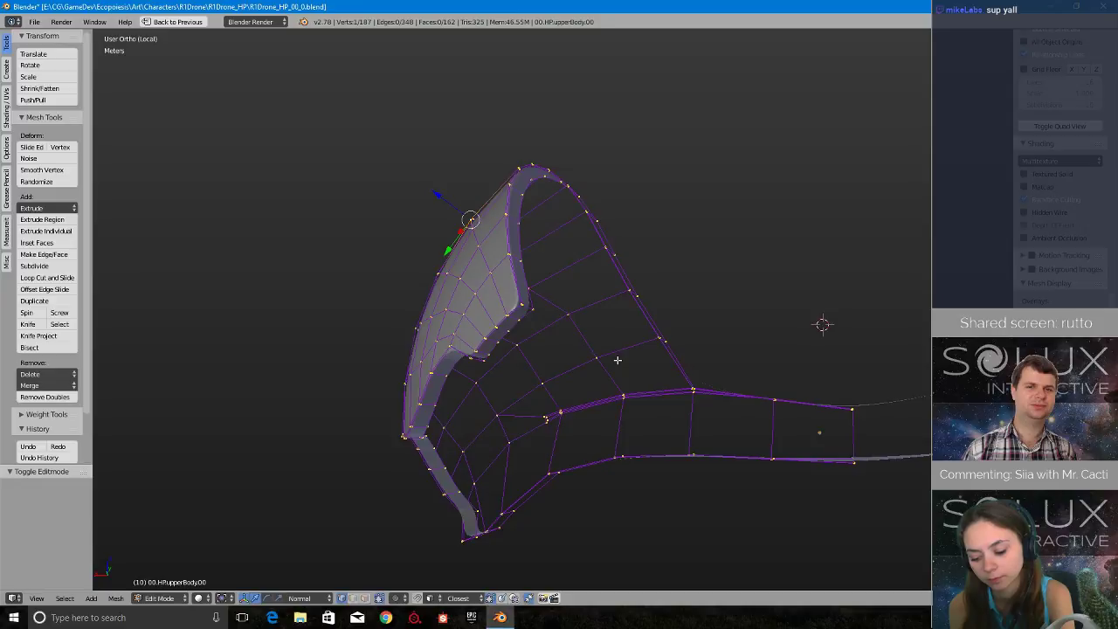
{"action": "middle_click_drag", "start_coordinate": [618, 359], "coordinate": [722, 367]}
- Put the upper body shell back in Object Mode and leave local view
{"action": "key", "text": "Tab"}
{"action": "left_click", "coordinate": [643, 385]}
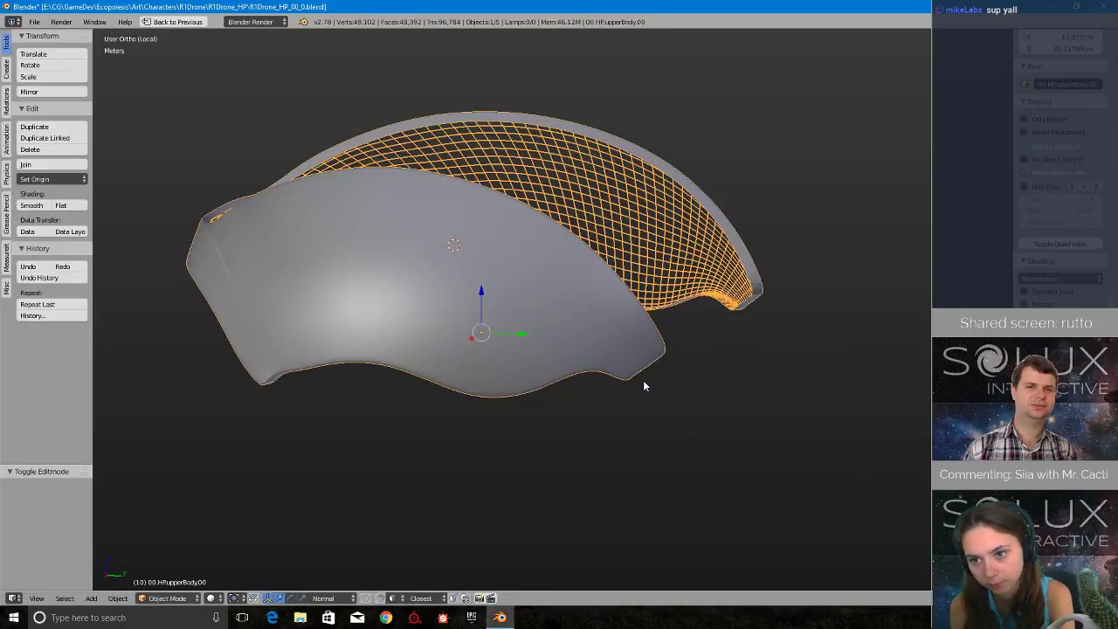
{"action": "key", "text": "KP_Divide"}
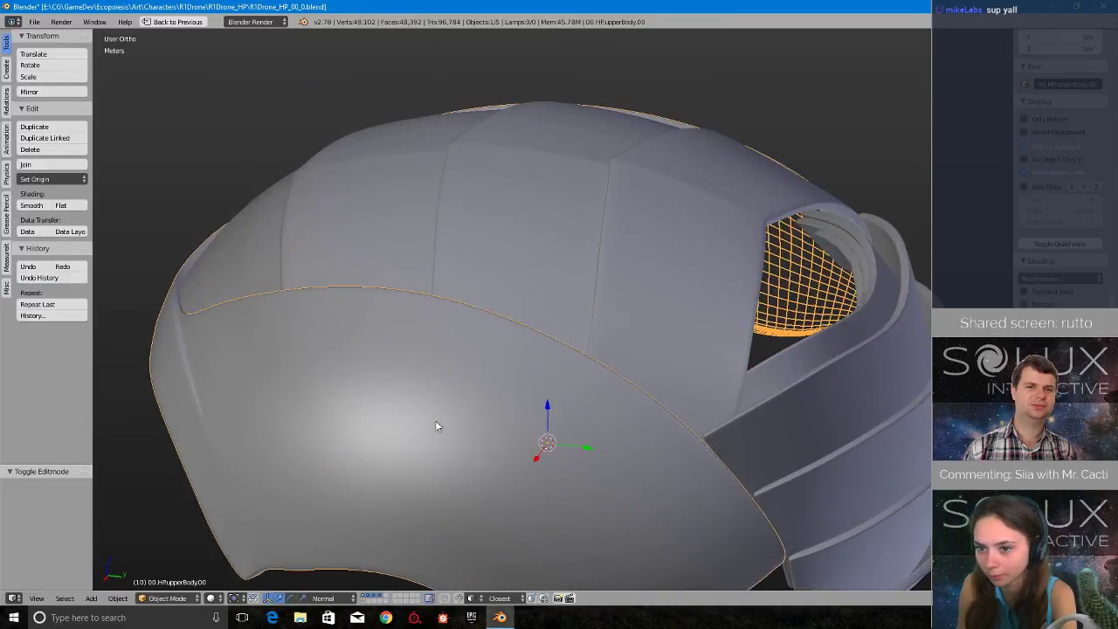
- Show only the layer with the lower body, arms and antennas, and inspect those parts from outside and above
{"action": "left_click", "coordinate": [367, 601]}
{"action": "middle_click_drag", "start_coordinate": [370, 491], "coordinate": [569, 401]}
{"action": "middle_click_drag", "start_coordinate": [648, 480], "coordinate": [742, 296]}
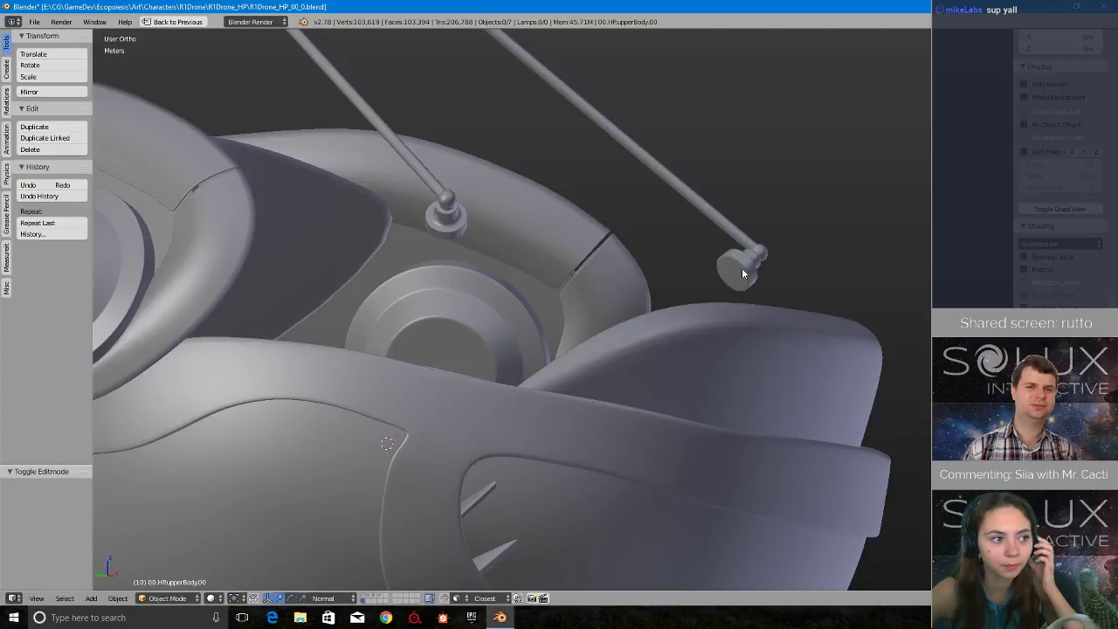
{"action": "middle_click_drag", "start_coordinate": [720, 254], "coordinate": [930, 262]}
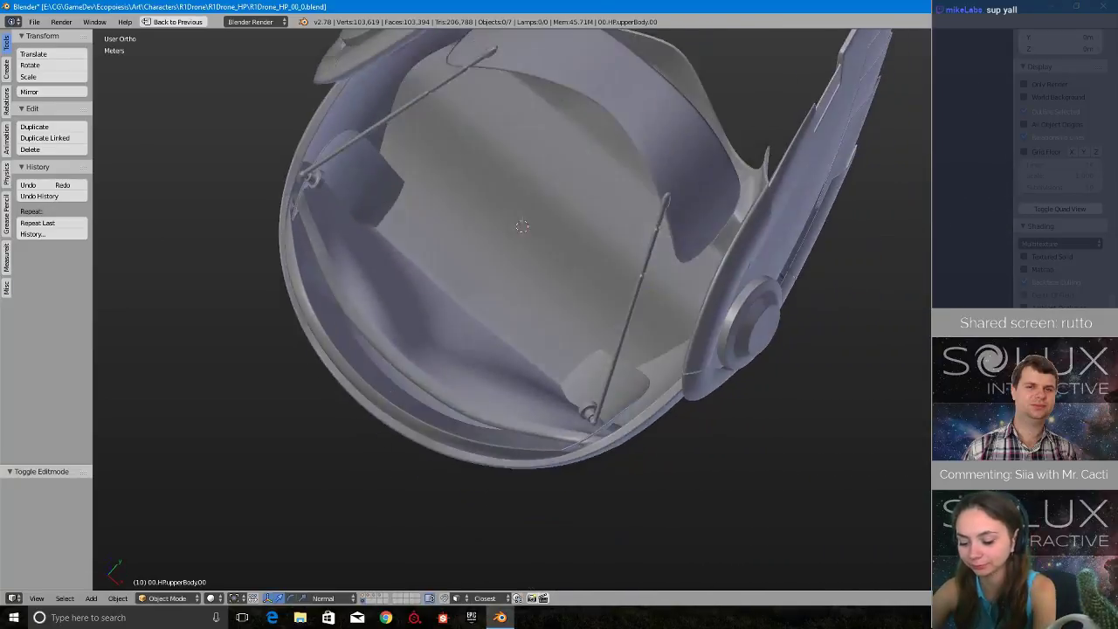
{"action": "middle_click_drag", "start_coordinate": [434, 517], "coordinate": [418, 436]}
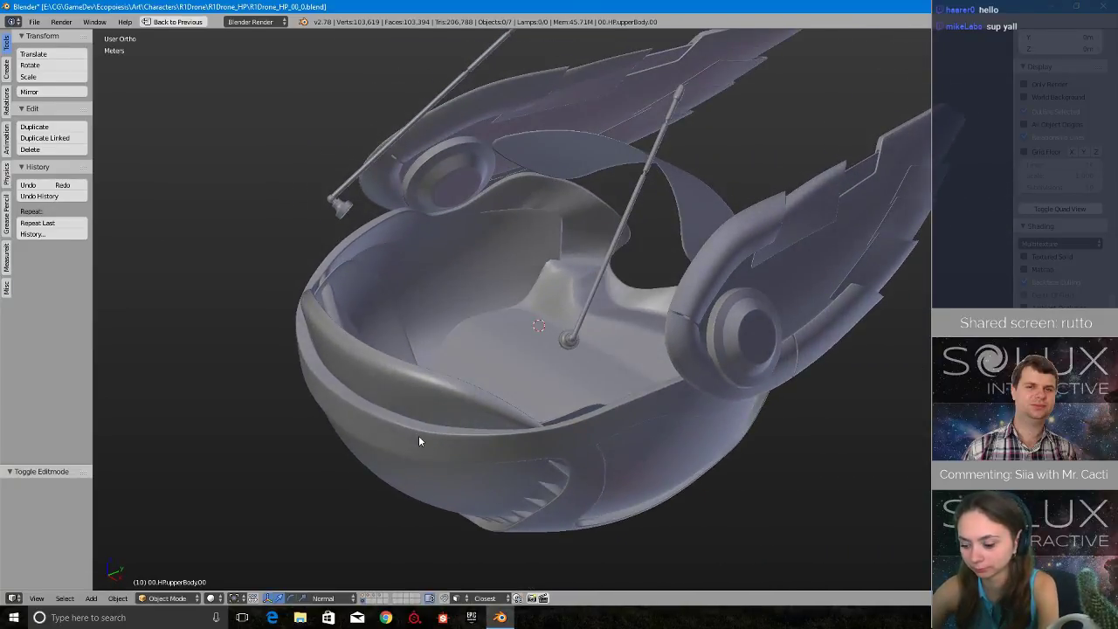
- Select the lower windshield and examine how it sits inside the lower body's front rim
{"action": "right_click", "coordinate": [487, 483]}
{"action": "middle_click_drag", "start_coordinate": [488, 482], "coordinate": [477, 371]}
{"action": "middle_click_drag", "start_coordinate": [431, 297], "coordinate": [574, 302], "text": "shift"}
{"action": "scroll", "coordinate": [576, 307], "scroll_direction": "up", "scroll_amount": 4}
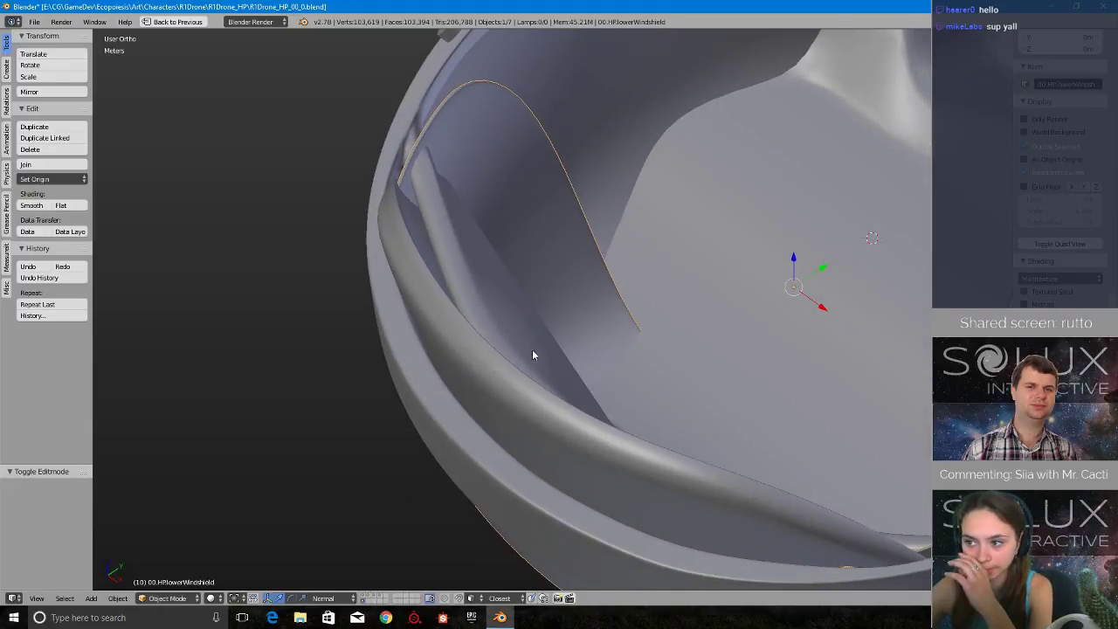
{"action": "scroll", "coordinate": [489, 253], "scroll_direction": "down", "scroll_amount": 2}
{"action": "middle_click_drag", "start_coordinate": [508, 291], "coordinate": [683, 287]}
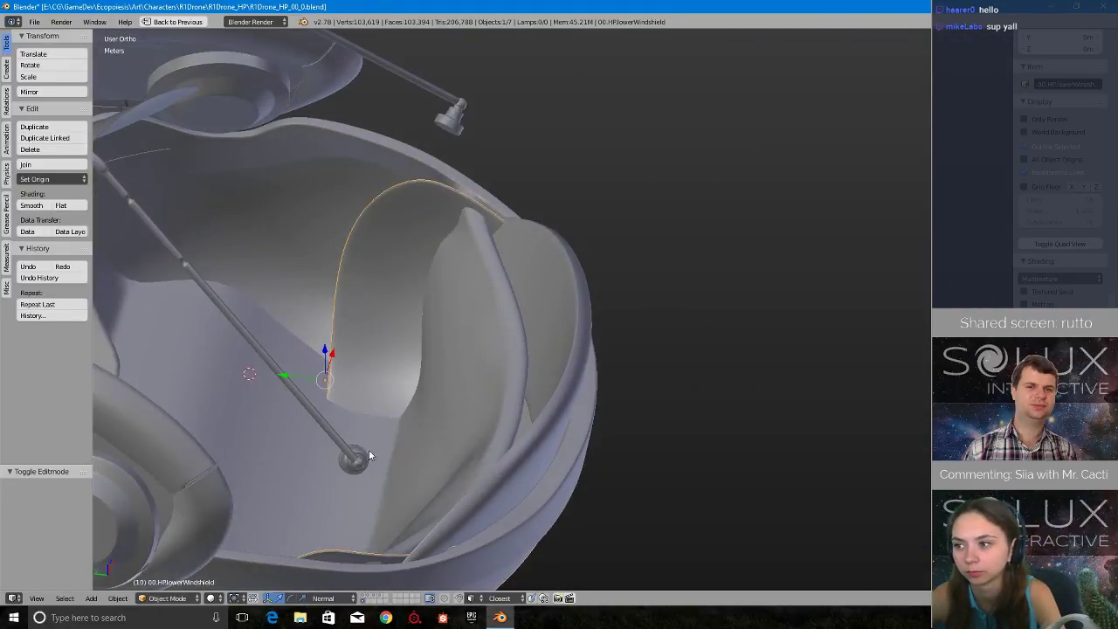
{"action": "scroll", "coordinate": [428, 325], "scroll_direction": "down", "scroll_amount": 3}
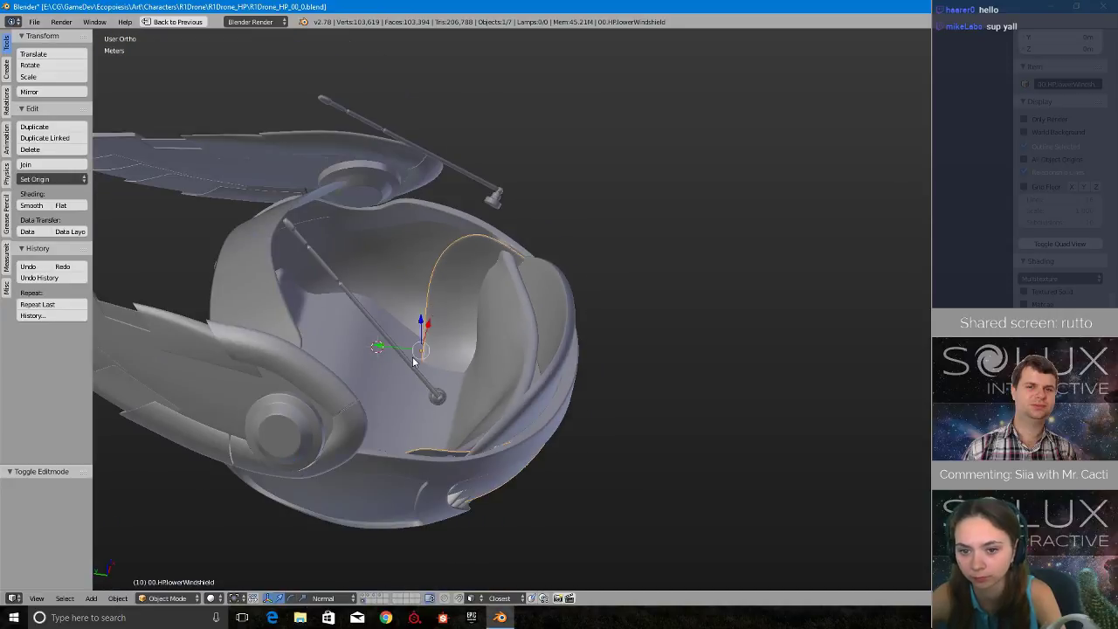
{"action": "middle_click_drag", "start_coordinate": [428, 325], "coordinate": [442, 494]}
- Show only the layer with the upper body and roof, isolate the upper body shell and open it in Edit Mode
{"action": "left_click", "coordinate": [366, 596]}
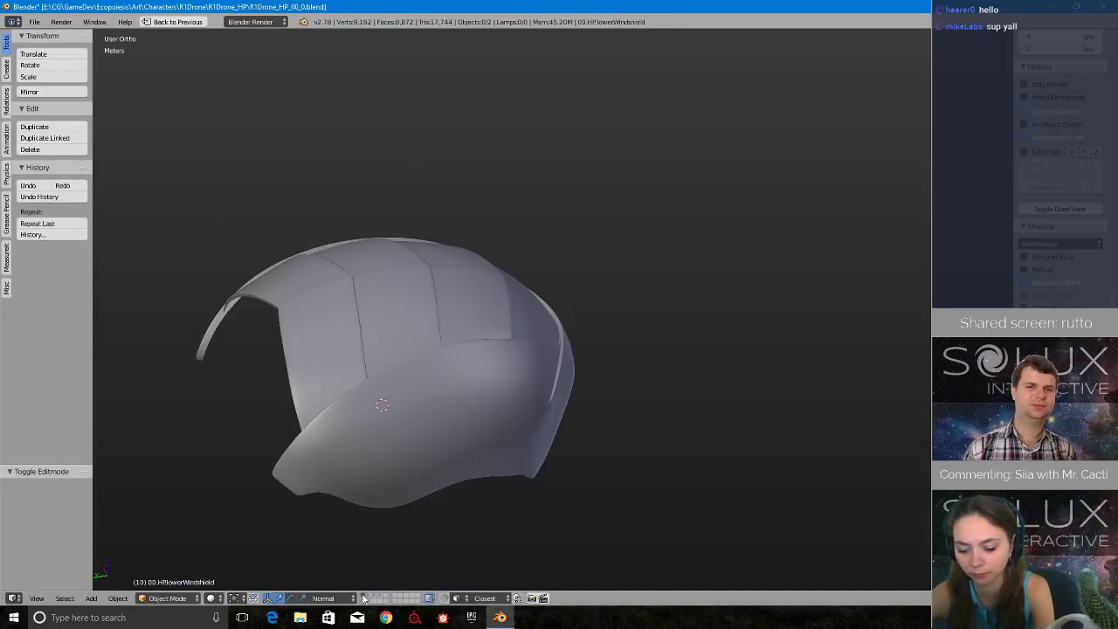
{"action": "middle_click_drag", "start_coordinate": [374, 406], "coordinate": [456, 312]}
{"action": "right_click", "coordinate": [357, 336]}
{"action": "middle_click_drag", "start_coordinate": [357, 335], "coordinate": [318, 395]}
{"action": "key", "text": "KP_Divide"}
{"action": "key", "text": "Tab"}
{"action": "left_click", "coordinate": [376, 374]}
{"action": "scroll", "coordinate": [317, 395], "scroll_direction": "up", "scroll_amount": 2}
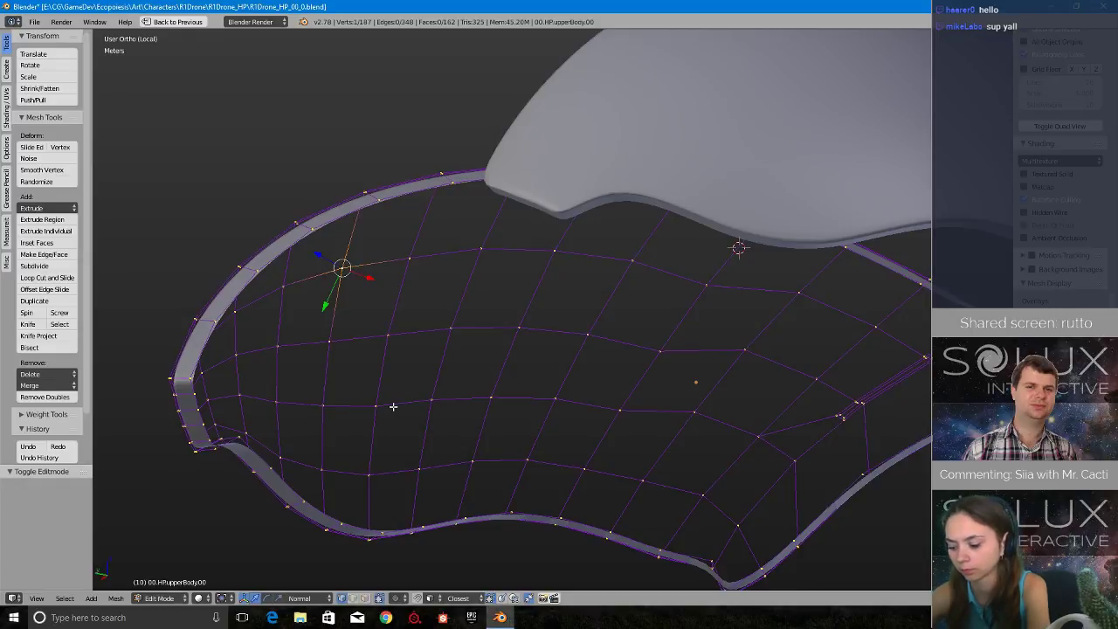
- Switch to face selection and select the outer faces around the rear lower corner of the side panel
{"action": "middle_click_drag", "start_coordinate": [329, 379], "coordinate": [472, 369], "text": "shift"}
{"action": "scroll", "coordinate": [479, 389], "scroll_direction": "up", "scroll_amount": 5}
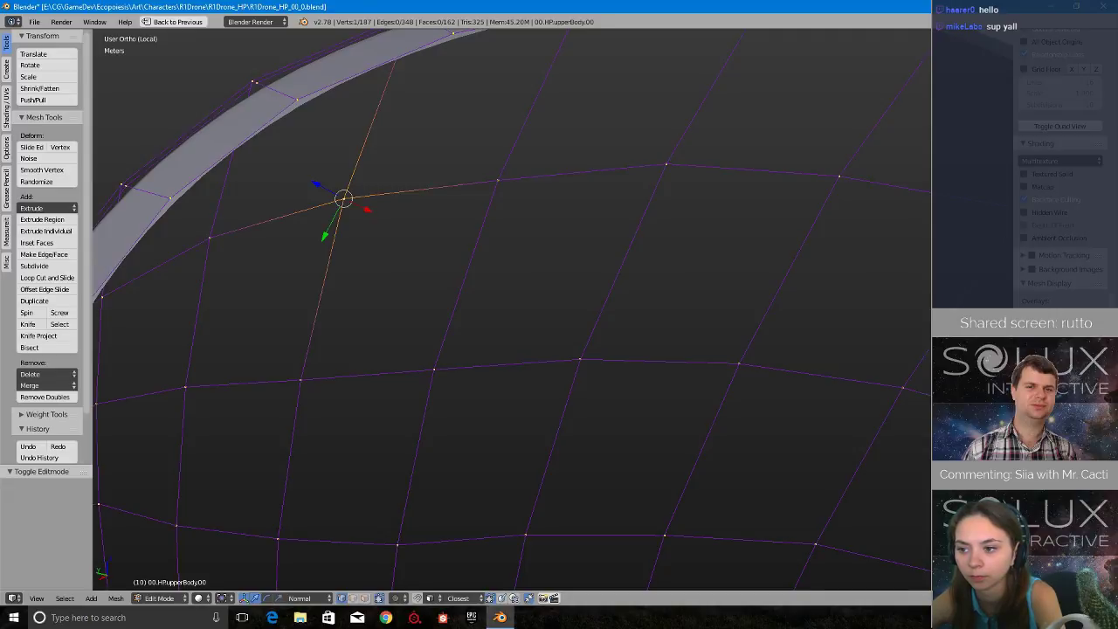
{"action": "middle_click_drag", "start_coordinate": [561, 345], "coordinate": [629, 394]}
{"action": "middle_click_drag", "start_coordinate": [529, 419], "coordinate": [851, 403]}
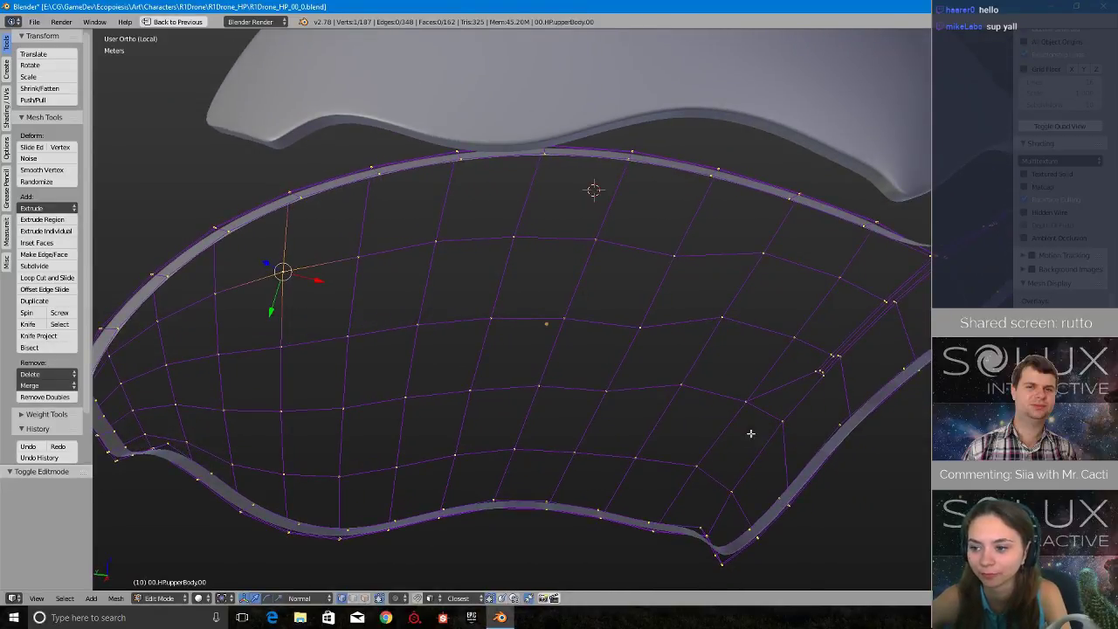
{"action": "middle_click_drag", "start_coordinate": [543, 385], "coordinate": [716, 354]}
{"action": "key", "text": "ctrl+Tab"}
{"action": "left_click", "coordinate": [721, 377]}
{"action": "right_click", "coordinate": [840, 461]}
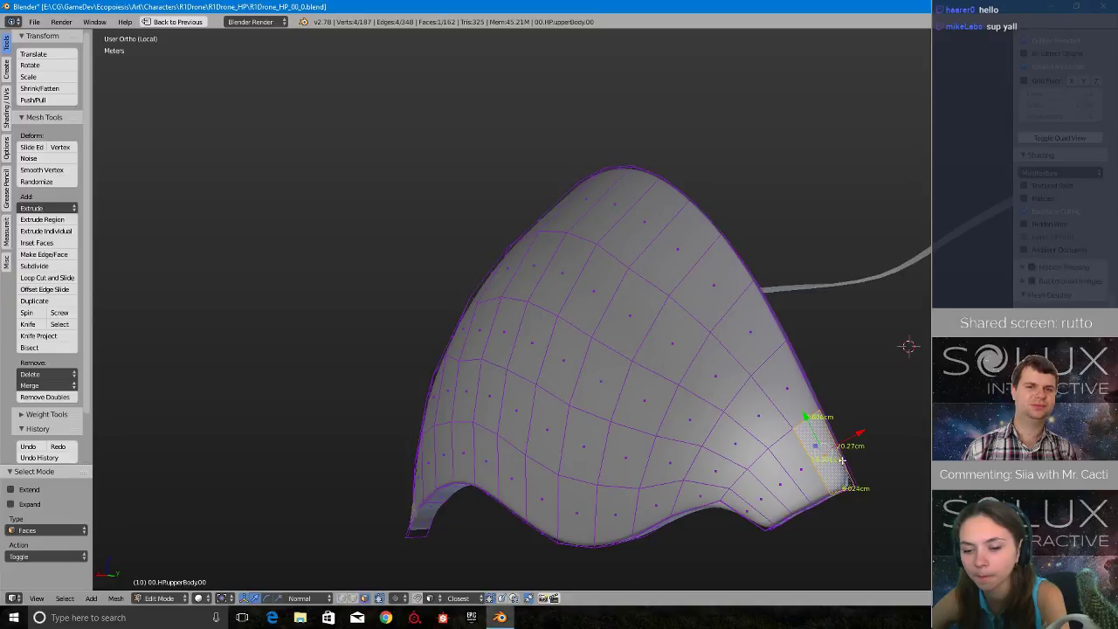
{"action": "right_click", "coordinate": [751, 511], "text": "ctrl"}
{"action": "right_click", "coordinate": [784, 397], "text": "shift"}
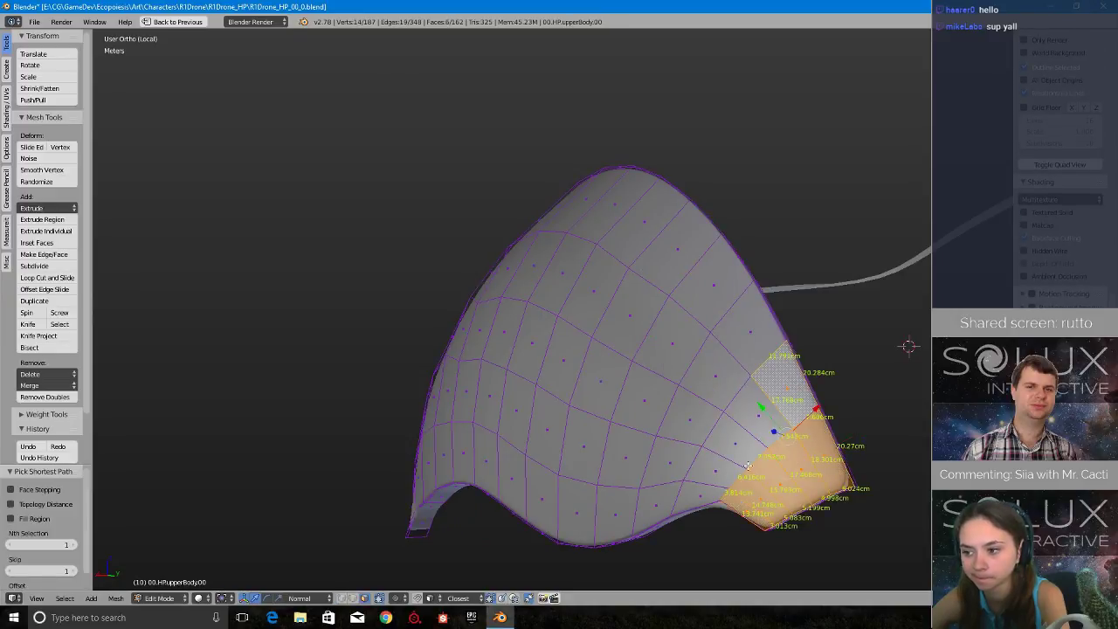
{"action": "right_click", "coordinate": [709, 488], "text": "shift"}
- Extend the face selection along the side panel's lower edge, front end and whole upper edge using shortest-path picking
{"action": "middle_click_drag", "start_coordinate": [638, 379], "coordinate": [728, 398]}
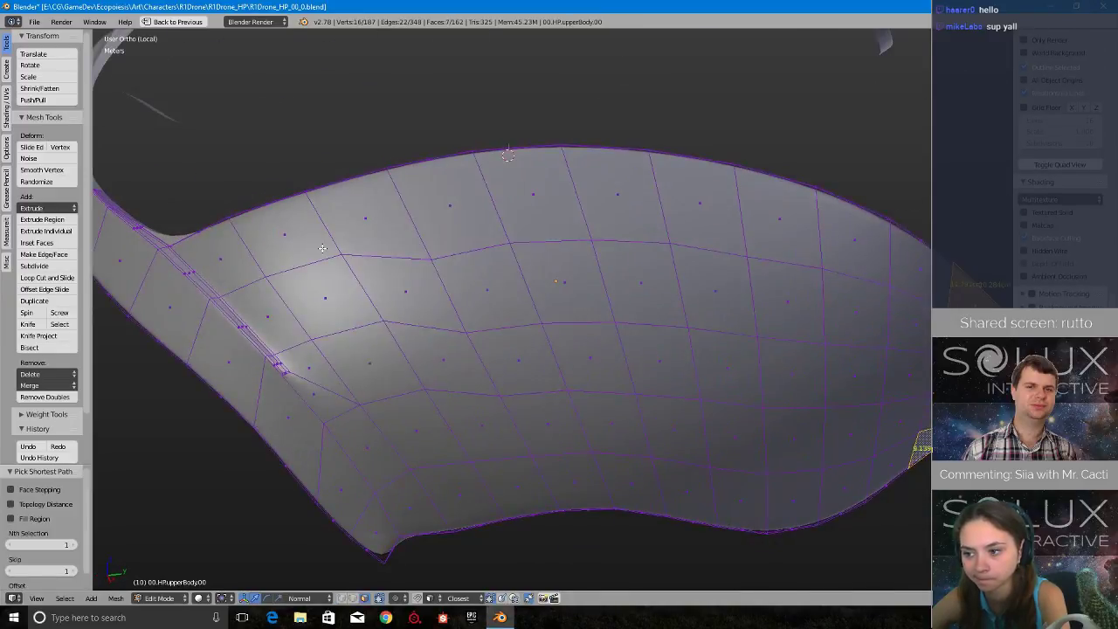
{"action": "right_click", "coordinate": [229, 254], "text": "ctrl"}
{"action": "right_click", "coordinate": [182, 280], "text": "ctrl"}
{"action": "right_click", "coordinate": [290, 245], "text": "shift"}
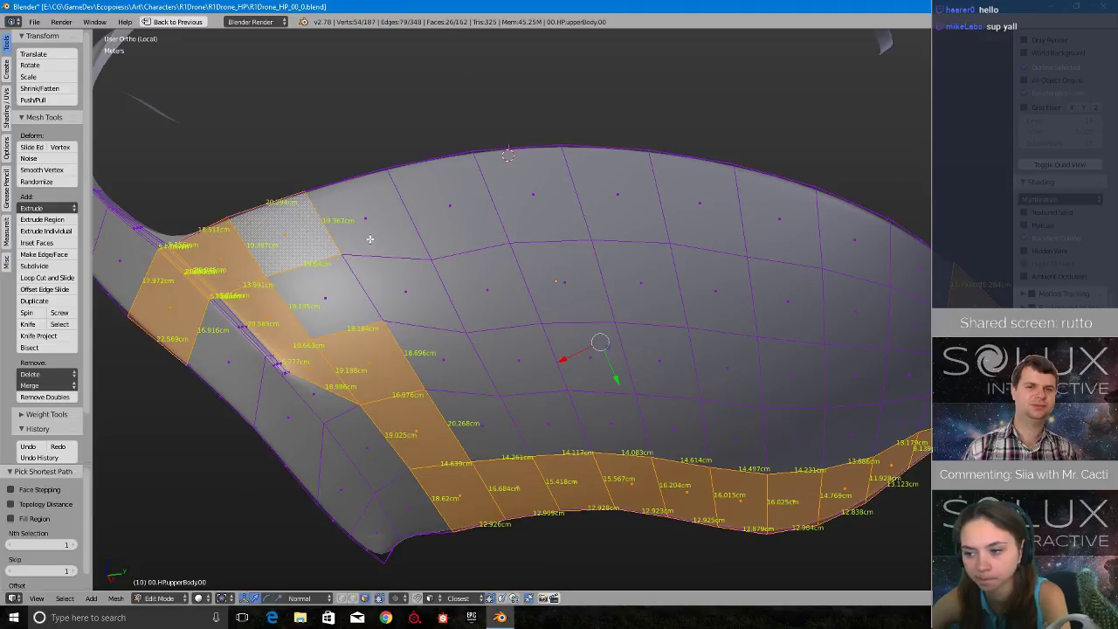
{"action": "right_click", "coordinate": [372, 237], "text": "shift"}
{"action": "right_click", "coordinate": [456, 218], "text": "shift"}
{"action": "right_click", "coordinate": [543, 196], "text": "shift"}
{"action": "right_click", "coordinate": [630, 214], "text": "shift"}
{"action": "right_click", "coordinate": [891, 264], "text": "ctrl"}
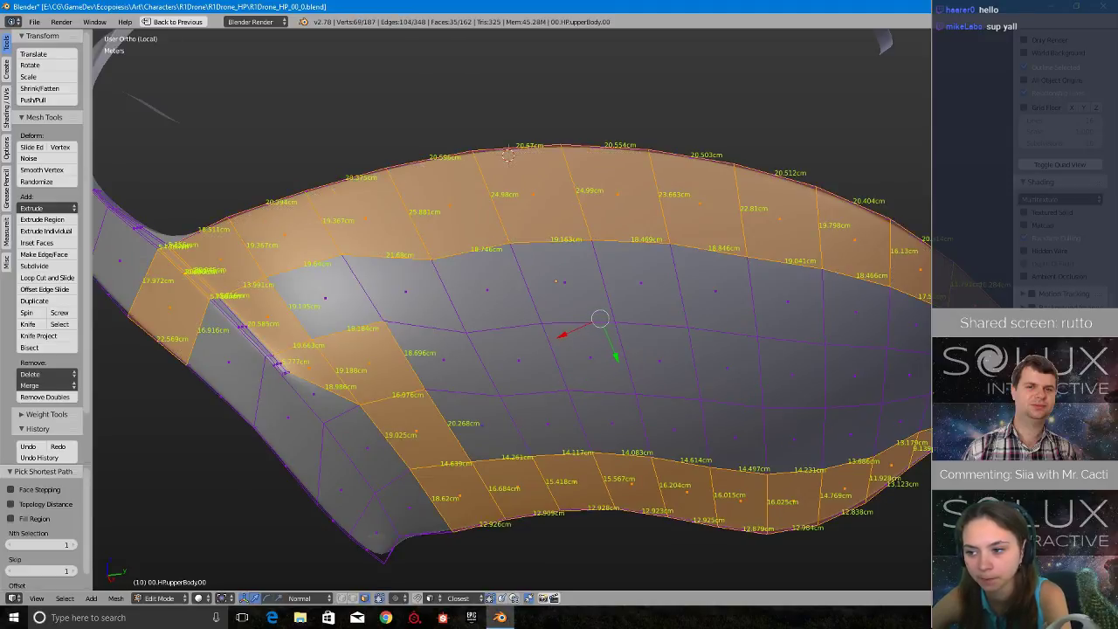
- Add the remaining unselected faces in the middle of the side panel to the selection
{"action": "right_click", "coordinate": [494, 443], "text": "ctrl"}
{"action": "right_click", "coordinate": [413, 303], "text": "ctrl"}
{"action": "right_click", "coordinate": [345, 299], "text": "ctrl"}
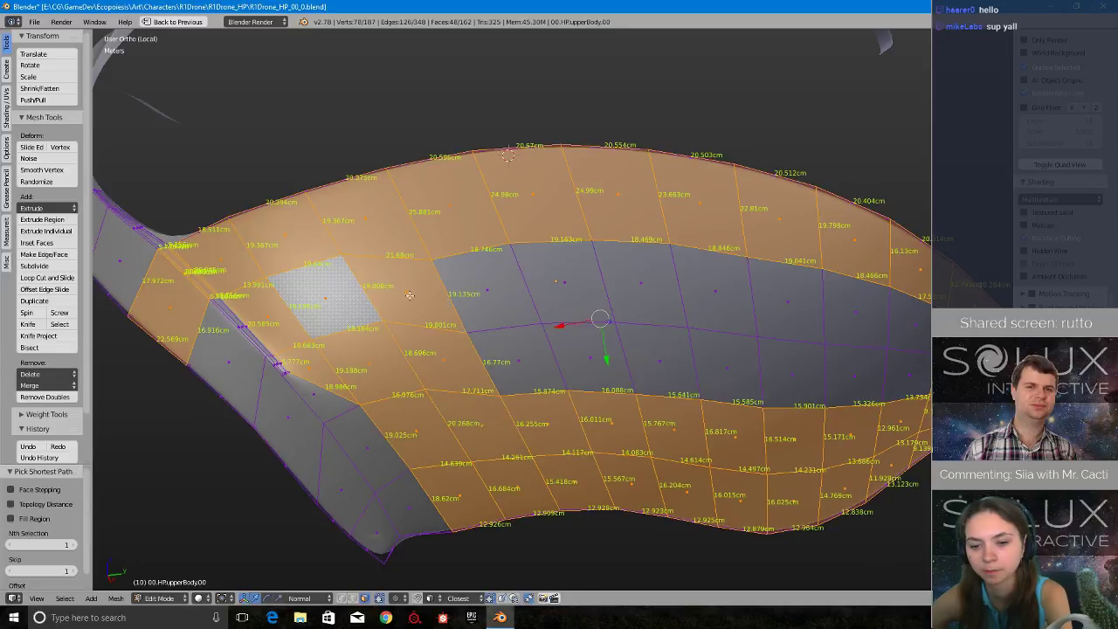
{"action": "right_click", "coordinate": [498, 289], "text": "ctrl"}
{"action": "right_click", "coordinate": [938, 334], "text": "ctrl"}
{"action": "right_click", "coordinate": [909, 380], "text": "ctrl"}
{"action": "right_click", "coordinate": [519, 362], "text": "ctrl"}
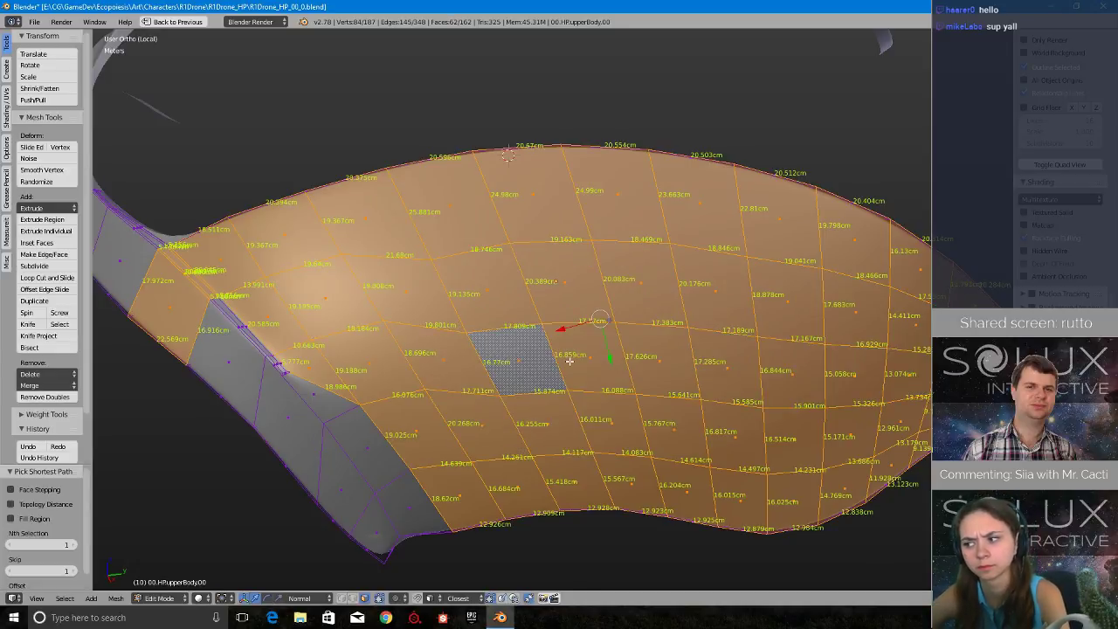
- Add a face on the front connecting band to the selection and inspect the shell's inner rim
{"action": "middle_click_drag", "start_coordinate": [569, 362], "coordinate": [389, 363]}
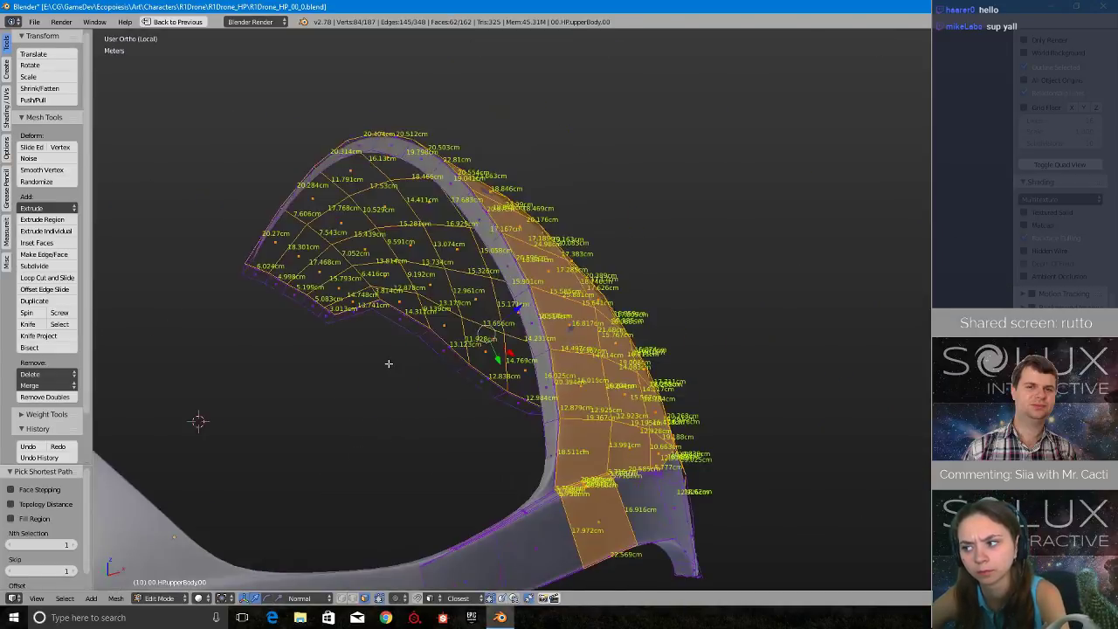
{"action": "middle_click_drag", "start_coordinate": [511, 481], "coordinate": [504, 434], "text": "shift"}
{"action": "scroll", "coordinate": [516, 440], "scroll_direction": "up", "scroll_amount": 5}
{"action": "scroll", "coordinate": [517, 439], "scroll_direction": "down", "scroll_amount": 6}
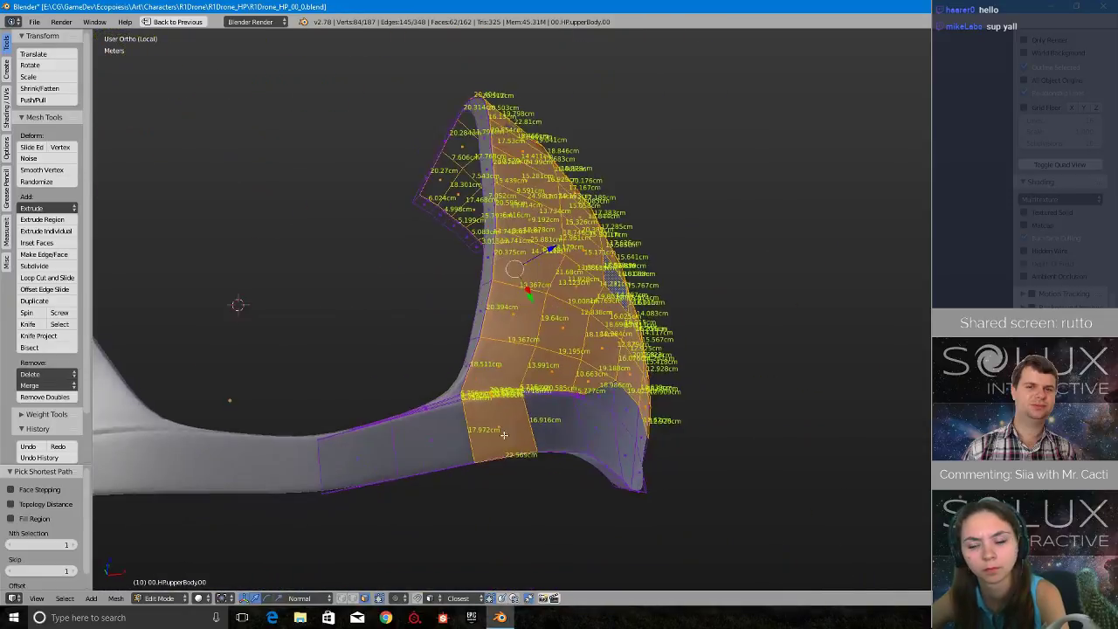
{"action": "right_click", "coordinate": [370, 448], "text": "shift"}
{"action": "middle_click_drag", "start_coordinate": [617, 431], "coordinate": [786, 430]}
{"action": "scroll", "coordinate": [545, 320], "scroll_direction": "up", "scroll_amount": 4}
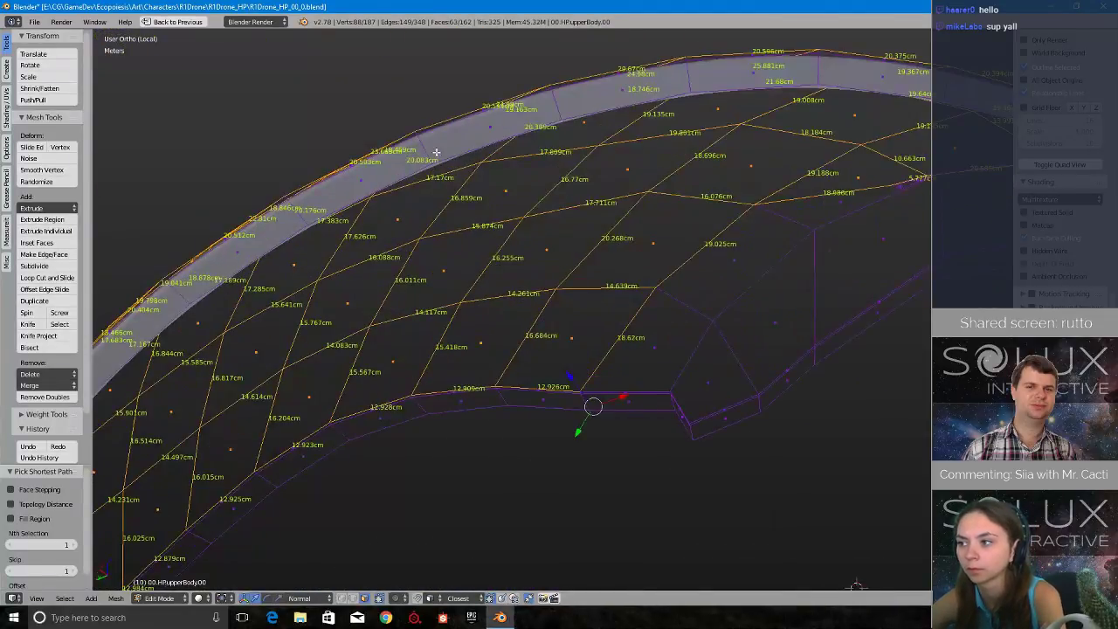
- Add the missing face between the two selected faces on the front connecting band to the selection
{"action": "middle_click_drag", "start_coordinate": [436, 151], "coordinate": [472, 313], "text": "shift"}
{"action": "scroll", "coordinate": [491, 332], "scroll_direction": "up", "scroll_amount": 4}
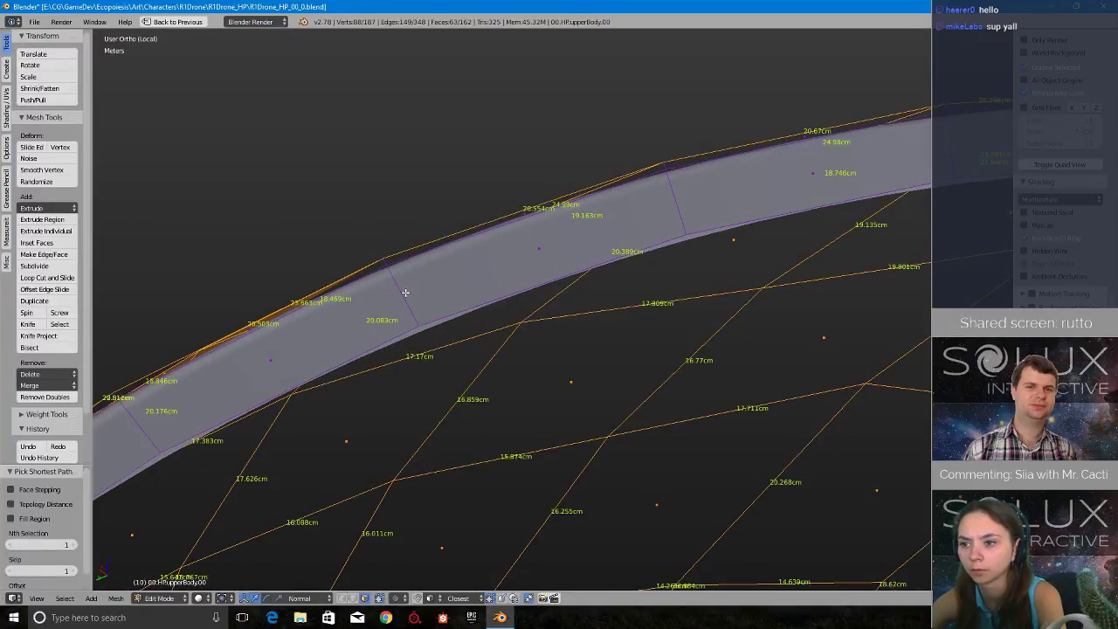
{"action": "scroll", "coordinate": [443, 359], "scroll_direction": "down", "scroll_amount": 7}
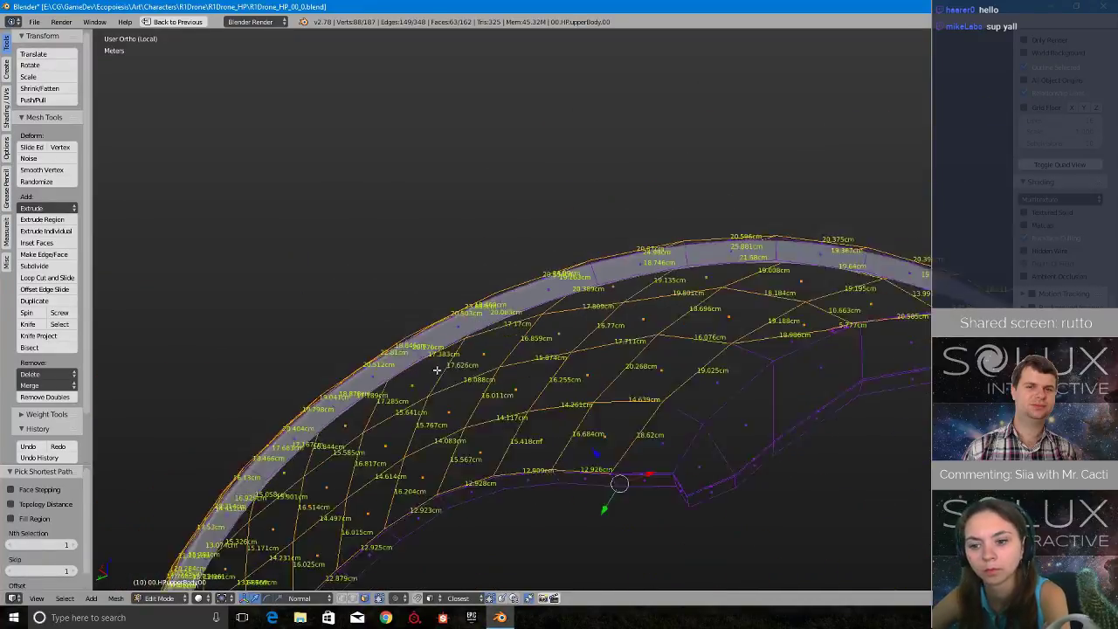
{"action": "middle_click_drag", "start_coordinate": [437, 369], "coordinate": [540, 367]}
{"action": "middle_click_drag", "start_coordinate": [729, 378], "coordinate": [731, 291]}
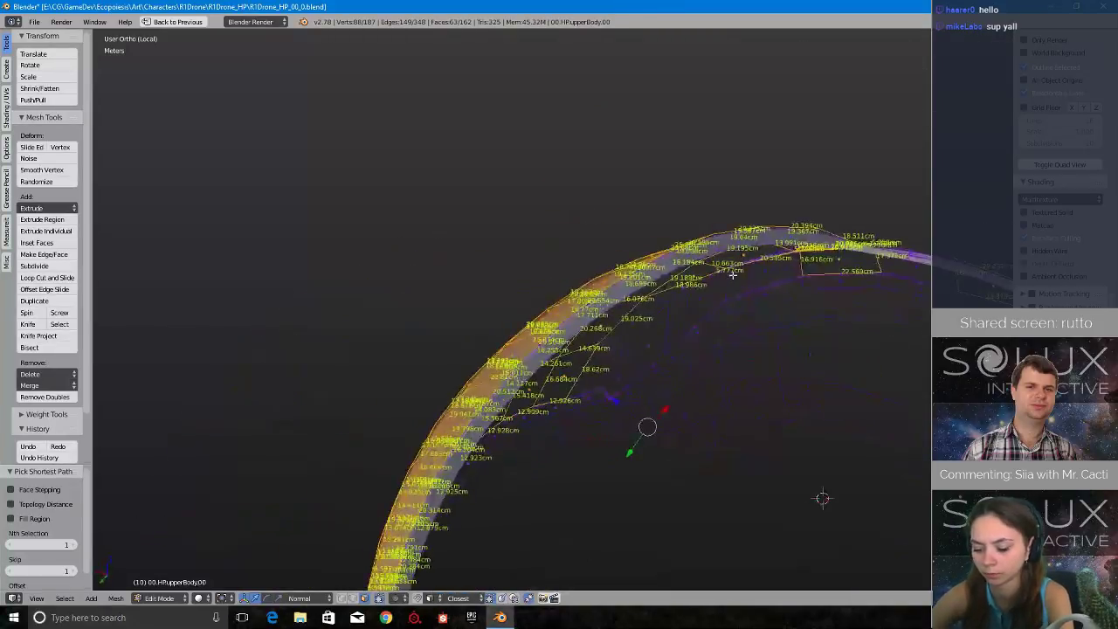
{"action": "middle_click_drag", "start_coordinate": [889, 299], "coordinate": [690, 397]}
{"action": "middle_click_drag", "start_coordinate": [427, 540], "coordinate": [482, 402], "text": "shift"}
{"action": "scroll", "coordinate": [482, 402], "scroll_direction": "up", "scroll_amount": 2}
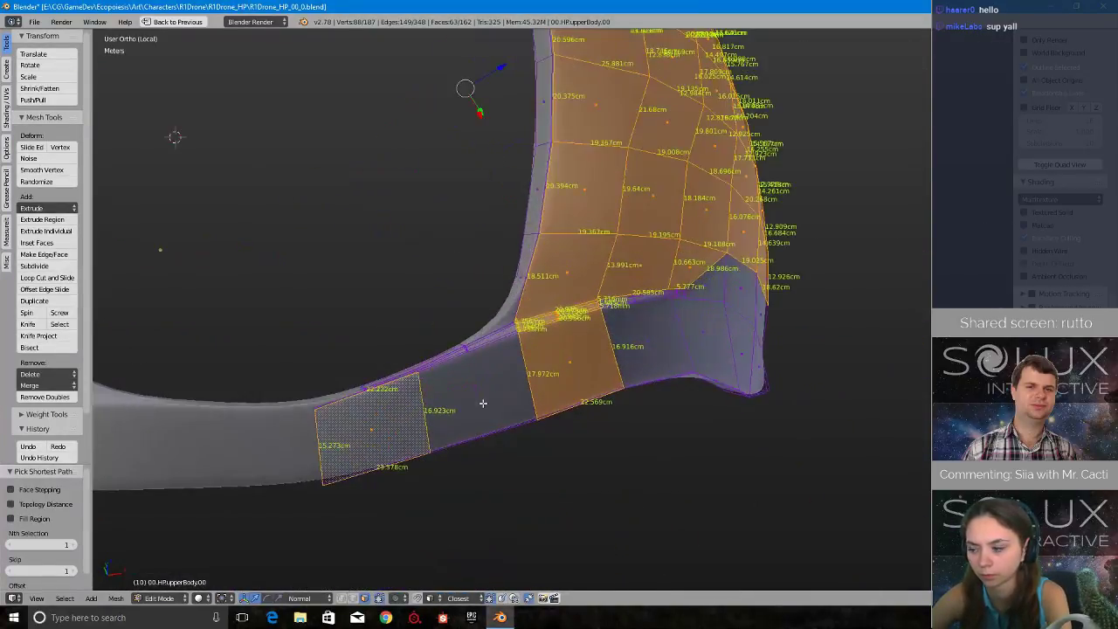
{"action": "right_click", "coordinate": [458, 400], "text": "shift"}
{"action": "middle_click_drag", "start_coordinate": [631, 346], "coordinate": [554, 401]}
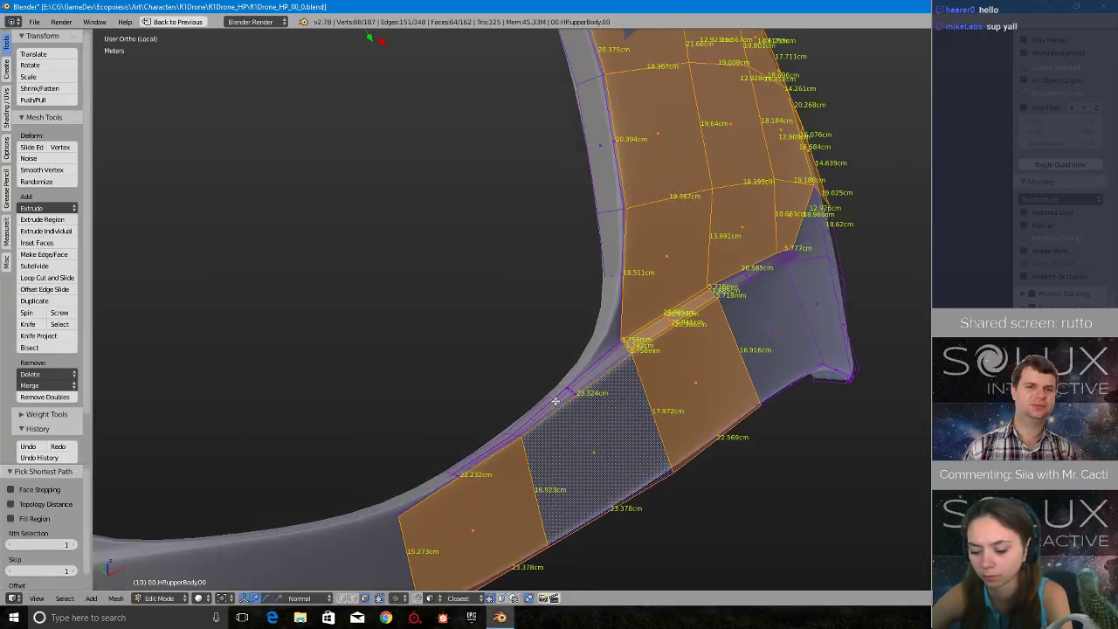
- Add the remaining outer faces where the front connecting band meets the side panel, down to the lower corner
{"action": "middle_click_drag", "start_coordinate": [893, 278], "coordinate": [821, 337]}
{"action": "right_click", "coordinate": [622, 377], "text": "shift"}
{"action": "right_click", "coordinate": [696, 375], "text": "shift"}
{"action": "right_click", "coordinate": [725, 312], "text": "shift"}
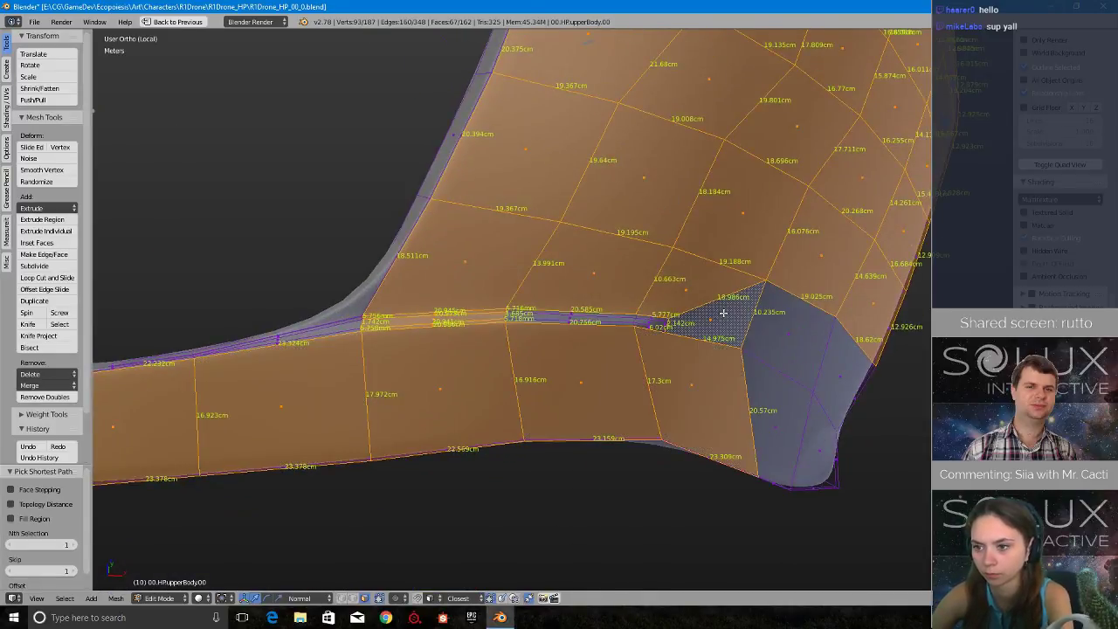
{"action": "right_click", "coordinate": [783, 339], "text": "shift"}
{"action": "right_click", "coordinate": [790, 410], "text": "shift"}
{"action": "middle_click_drag", "start_coordinate": [792, 413], "coordinate": [749, 387]}
{"action": "right_click", "coordinate": [677, 393], "text": "shift"}
{"action": "right_click", "coordinate": [724, 340], "text": "shift"}
- Add the narrow groove faces between the side panel and the band, including those at the groove's closed end
{"action": "middle_click_drag", "start_coordinate": [724, 340], "coordinate": [557, 349]}
{"action": "scroll", "coordinate": [557, 350], "scroll_direction": "up", "scroll_amount": 3}
{"action": "right_click", "coordinate": [568, 353], "text": "shift"}
{"action": "right_click", "coordinate": [587, 358], "text": "shift"}
{"action": "right_click", "coordinate": [584, 356], "text": "shift"}
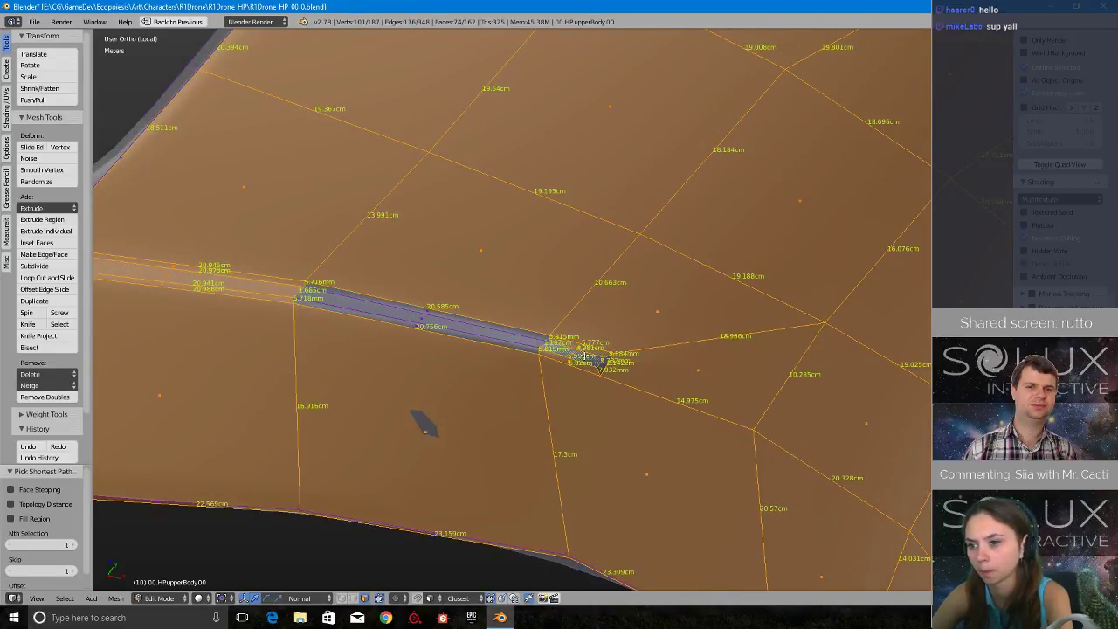
{"action": "left_click_drag", "start_coordinate": [613, 364], "coordinate": [385, 298]}
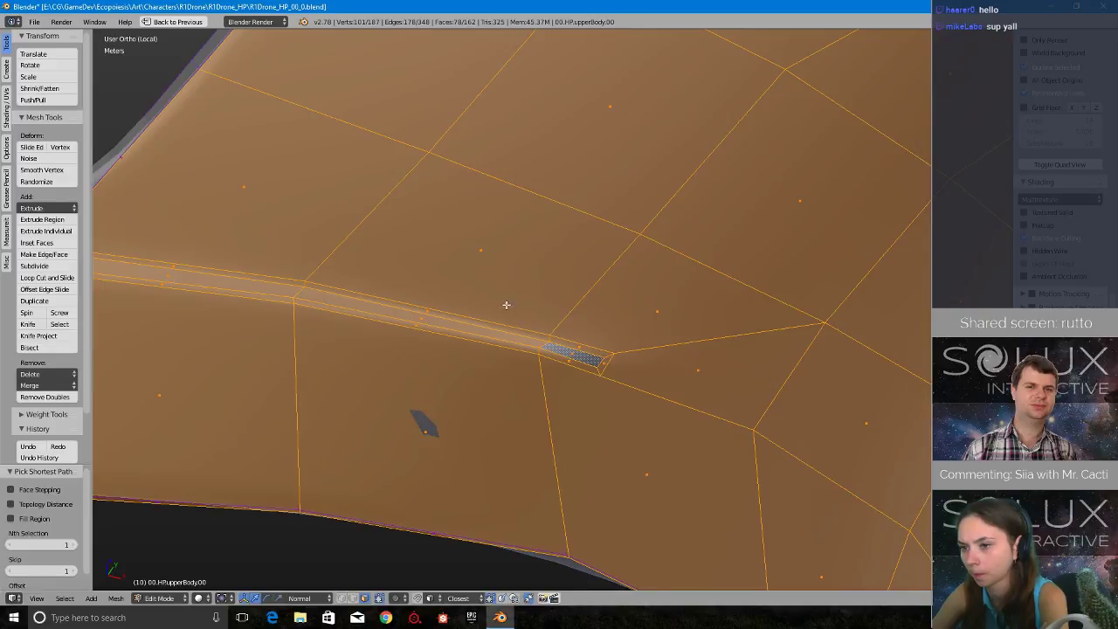
- Extend the selection with the three narrow strip faces along the next segment of the front connecting band
{"action": "middle_click_drag", "start_coordinate": [506, 305], "coordinate": [494, 429]}
{"action": "scroll", "coordinate": [494, 430], "scroll_direction": "up", "scroll_amount": 1}
{"action": "left_click_drag", "start_coordinate": [592, 436], "coordinate": [506, 420]}
{"action": "right_click", "coordinate": [522, 459]}
{"action": "middle_click_drag", "start_coordinate": [381, 396], "coordinate": [901, 383], "text": "shift"}
{"action": "scroll", "coordinate": [654, 492], "scroll_direction": "up", "scroll_amount": 2}
{"action": "middle_click_drag", "start_coordinate": [657, 379], "coordinate": [649, 380]}
{"action": "scroll", "coordinate": [648, 382], "scroll_direction": "down", "scroll_amount": 2}
- Switch to wireframe display and examine the unselected narrow strips along the last segment of the front band
{"action": "key", "text": "z"}
{"action": "left_click", "coordinate": [721, 394]}
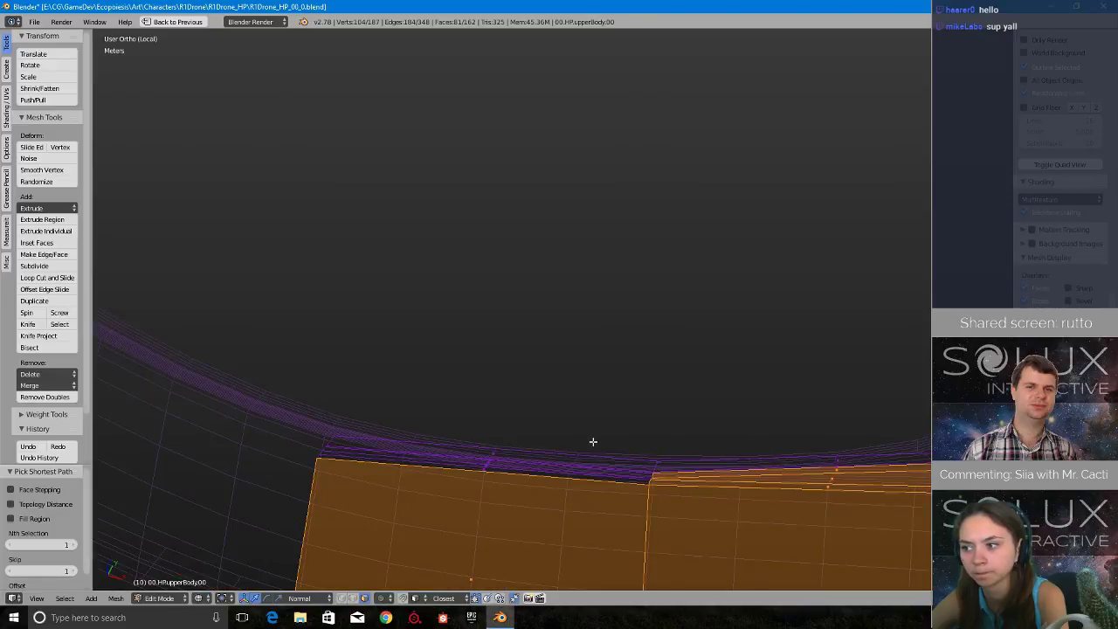
{"action": "middle_click_drag", "start_coordinate": [495, 507], "coordinate": [608, 416], "text": "shift"}
{"action": "scroll", "coordinate": [609, 416], "scroll_direction": "up", "scroll_amount": 2}
{"action": "scroll", "coordinate": [611, 420], "scroll_direction": "down", "scroll_amount": 3}
{"action": "scroll", "coordinate": [610, 419], "scroll_direction": "down", "scroll_amount": 7}
{"action": "middle_click_drag", "start_coordinate": [739, 425], "coordinate": [495, 433]}
{"action": "middle_click_drag", "start_coordinate": [522, 356], "coordinate": [531, 400]}
{"action": "middle_click_drag", "start_coordinate": [520, 218], "coordinate": [539, 402], "text": "shift"}
{"action": "scroll", "coordinate": [524, 407], "scroll_direction": "up", "scroll_amount": 5}
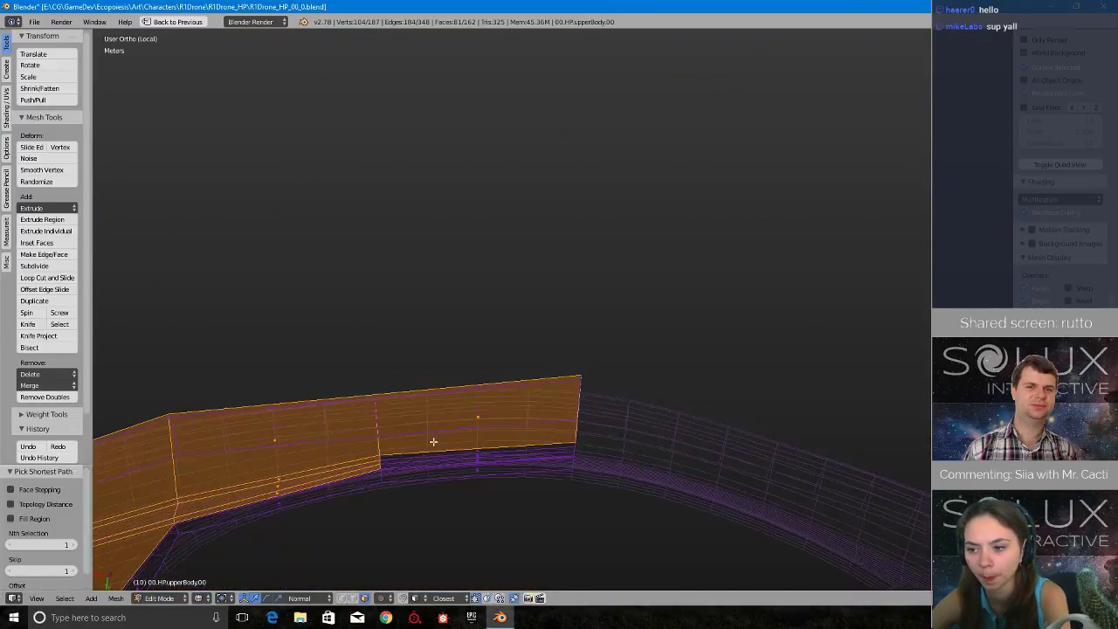
{"action": "middle_click_drag", "start_coordinate": [410, 475], "coordinate": [652, 359], "text": "shift"}
{"action": "scroll", "coordinate": [651, 359], "scroll_direction": "up", "scroll_amount": 5}
{"action": "middle_click_drag", "start_coordinate": [786, 360], "coordinate": [592, 315], "text": "shift"}
{"action": "scroll", "coordinate": [579, 396], "scroll_direction": "up", "scroll_amount": 4}
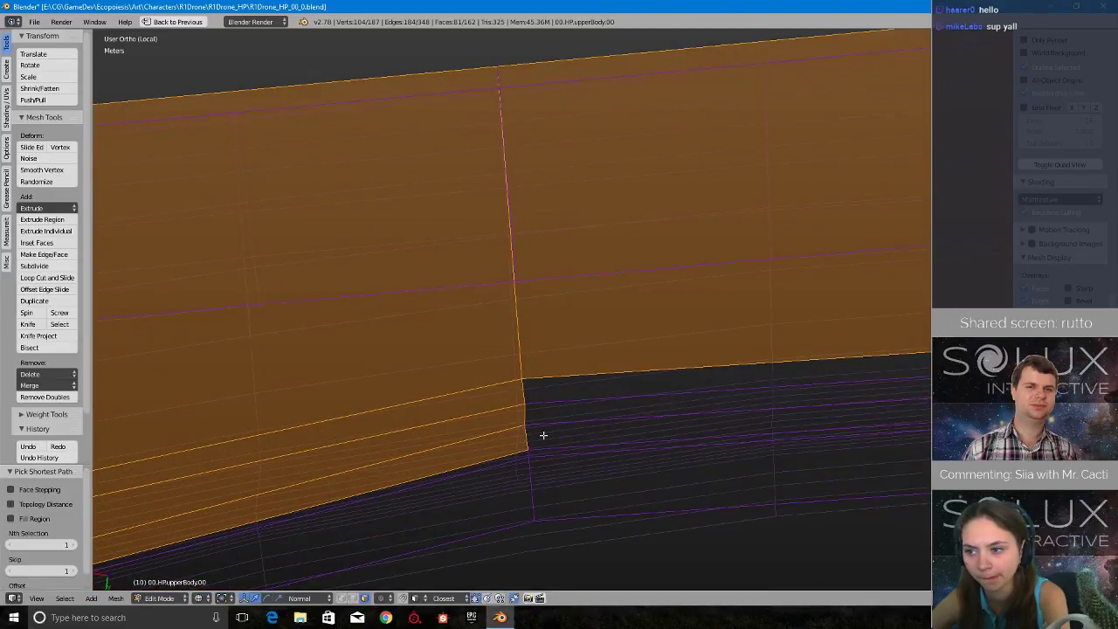
- Add the three narrow strip faces on the last front band segment to the selection and return to solid display
{"action": "right_click", "coordinate": [528, 435], "text": "alt+shift"}
{"action": "key", "text": "ctrl+z"}
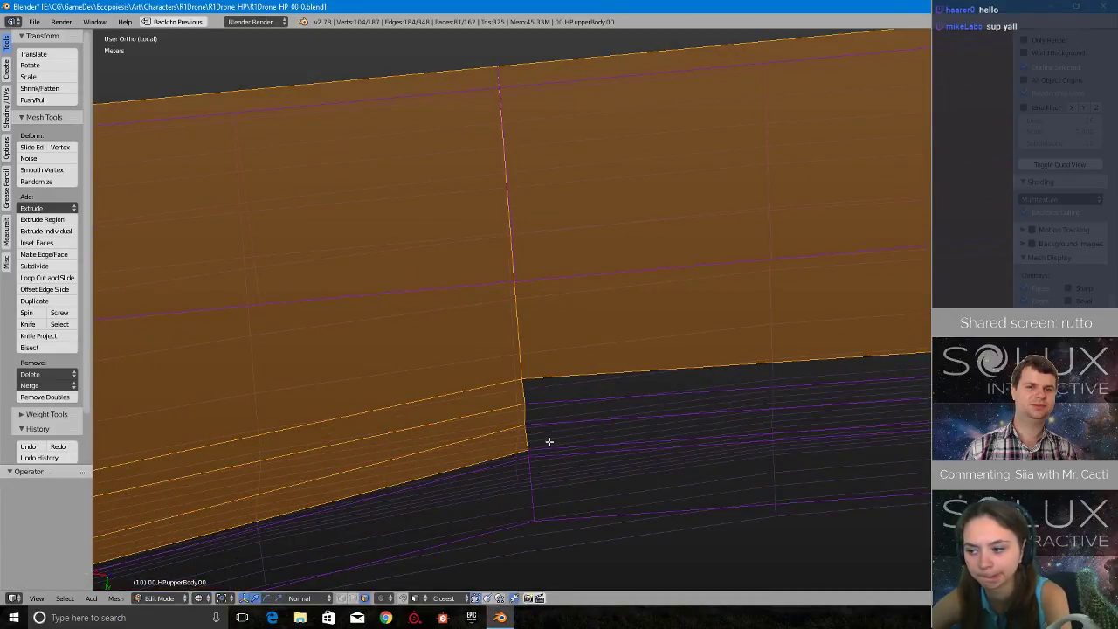
{"action": "scroll", "coordinate": [768, 413], "scroll_direction": "down", "scroll_amount": 3}
{"action": "middle_click_drag", "start_coordinate": [821, 368], "coordinate": [711, 389], "text": "shift"}
{"action": "right_click", "coordinate": [719, 387], "text": "shift"}
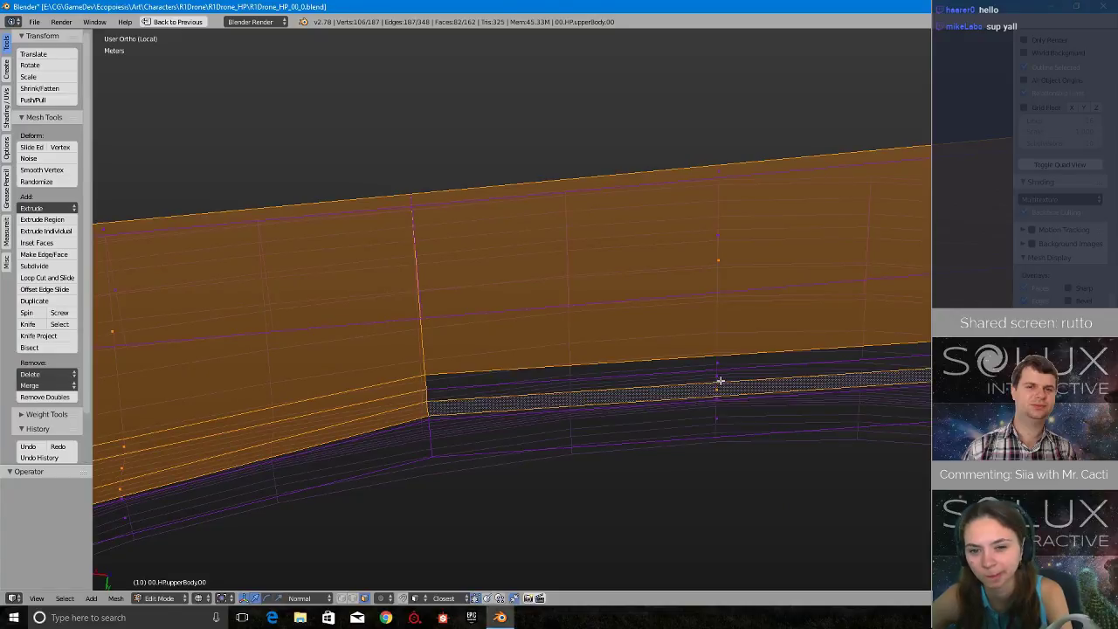
{"action": "right_click", "coordinate": [719, 378], "text": "shift"}
{"action": "right_click", "coordinate": [720, 367], "text": "shift"}
{"action": "scroll", "coordinate": [718, 367], "scroll_direction": "down", "scroll_amount": 8}
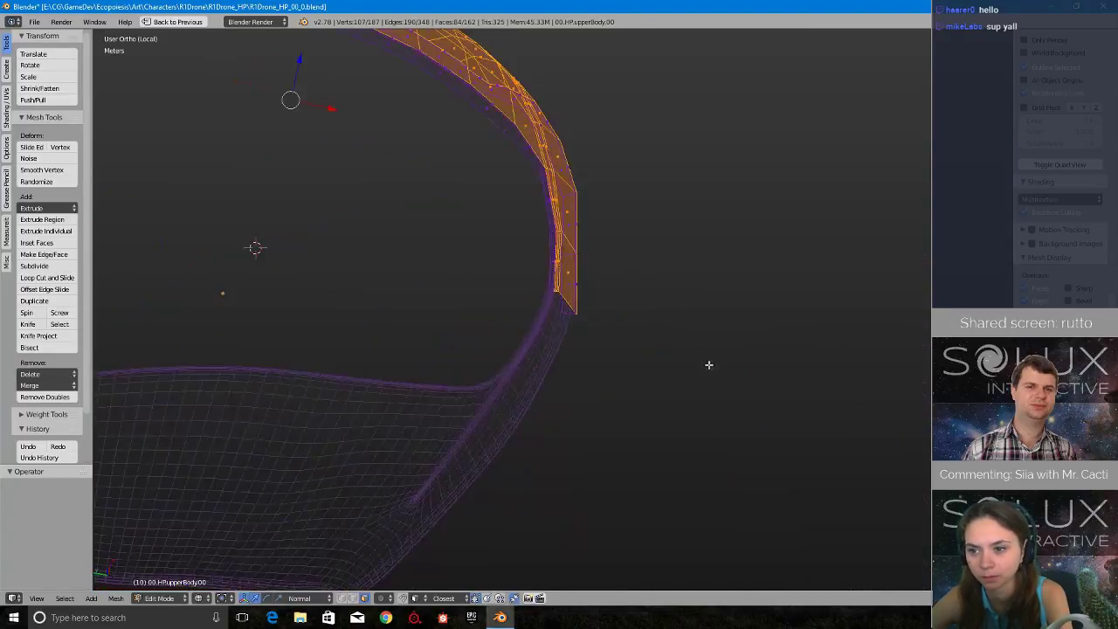
{"action": "key", "text": "z"}
{"action": "mouse_move", "coordinate": [587, 402]}
{"action": "middle_mouse_down"}
{"action": "mouse_move", "coordinate": [654, 362]}
{"action": "mouse_move", "coordinate": [632, 347]}
{"action": "mouse_move", "coordinate": [591, 377]}
{"action": "middle_mouse_up"}
{"action": "left_click", "coordinate": [654, 398]}
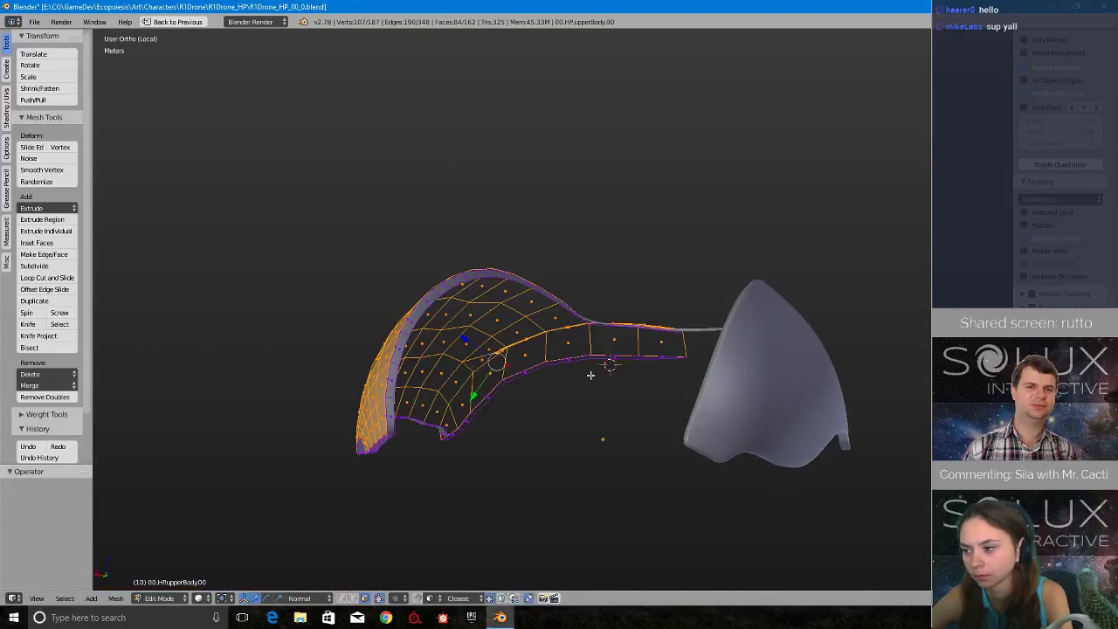
- Duplicate the selected outer faces in place, separate the copy into its own object and return to Object Mode
{"action": "scroll", "coordinate": [592, 376], "scroll_direction": "up", "scroll_amount": 2}
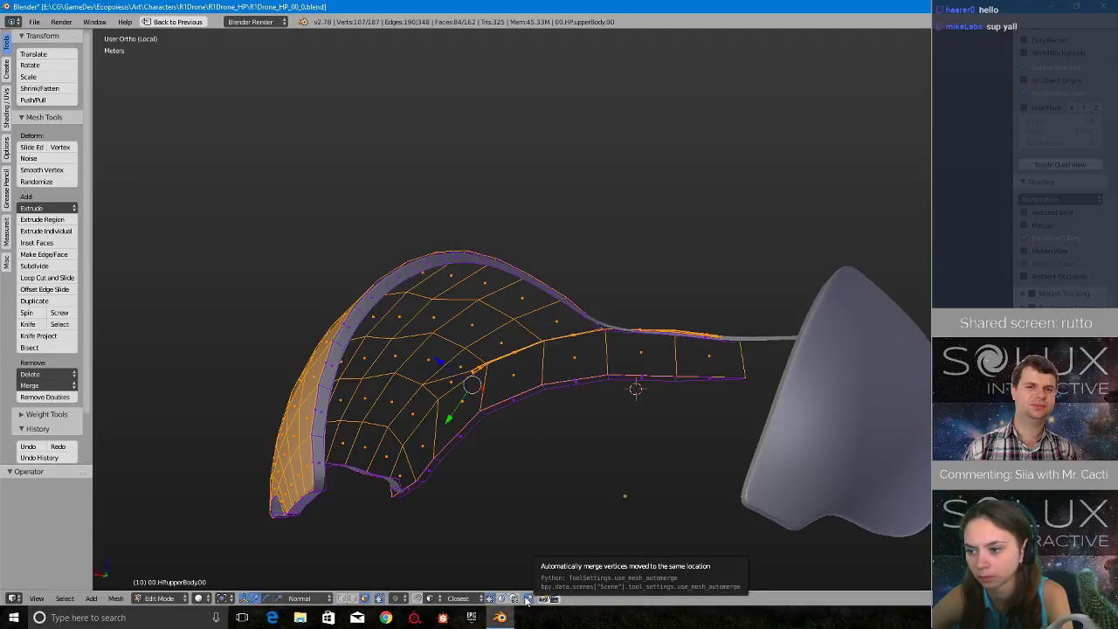
{"action": "middle_click_drag", "start_coordinate": [415, 446], "coordinate": [648, 392]}
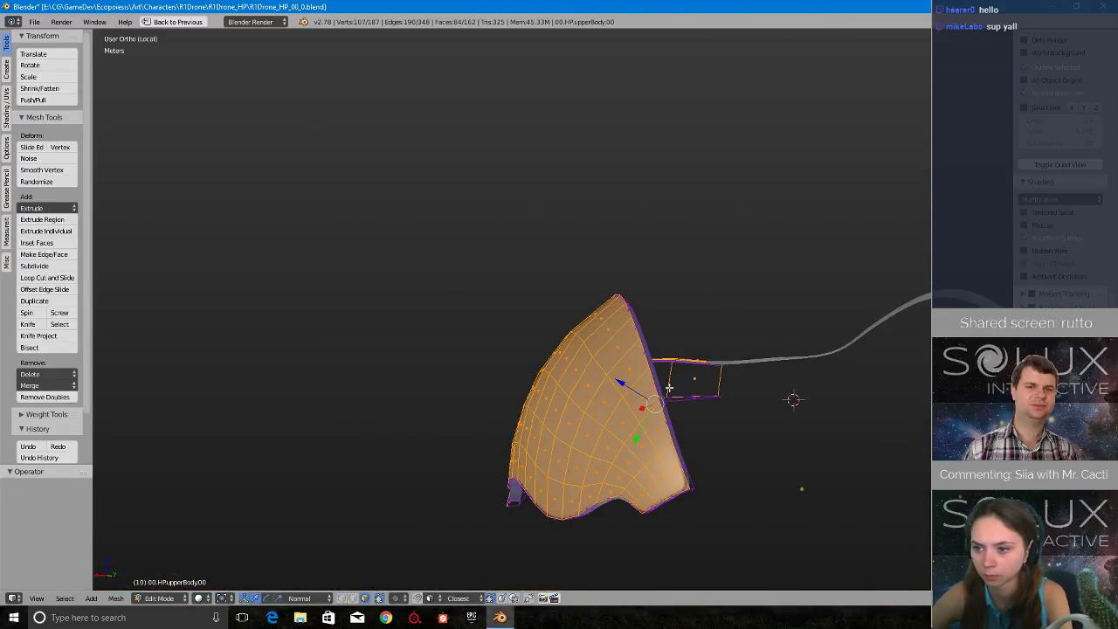
{"action": "key", "text": "shift+s"}
{"action": "key", "text": "shift+d"}
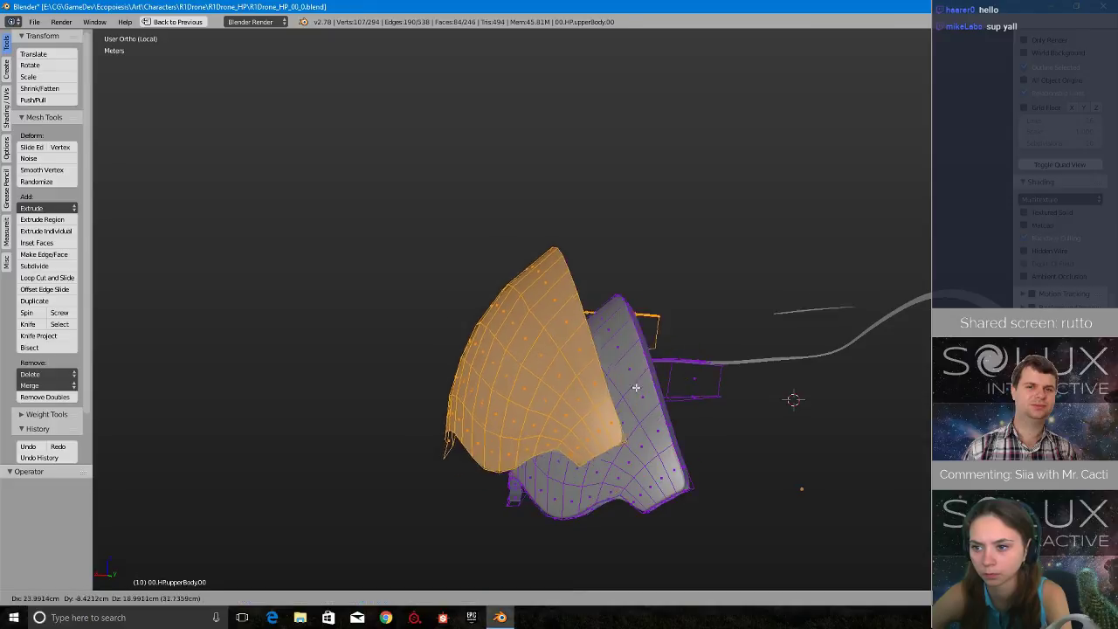
{"action": "right_click", "coordinate": [533, 265]}
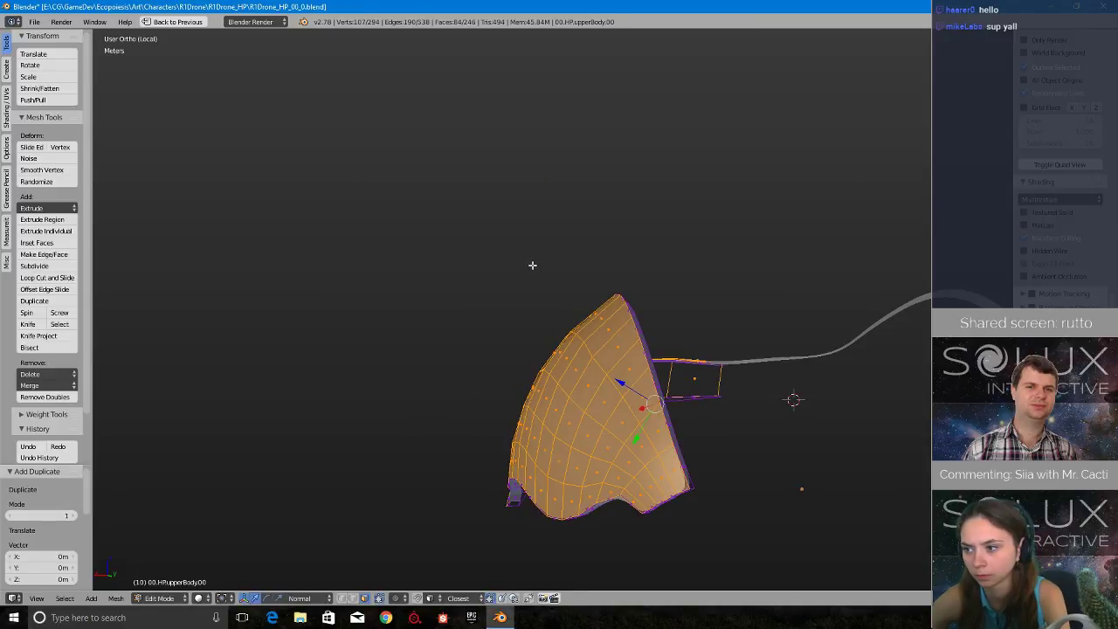
{"action": "key", "text": "x"}
{"action": "left_click", "coordinate": [533, 265]}
{"action": "key", "text": "Tab"}
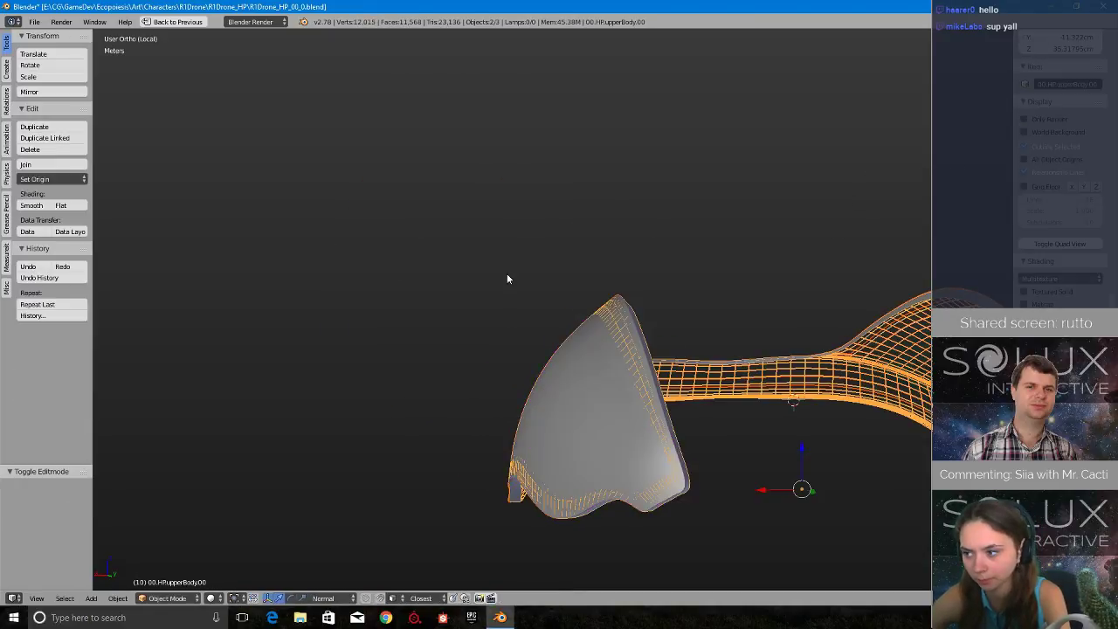
- Edit the separated copy of the outer shell and flip the normals of all its faces
{"action": "right_click", "coordinate": [708, 367]}
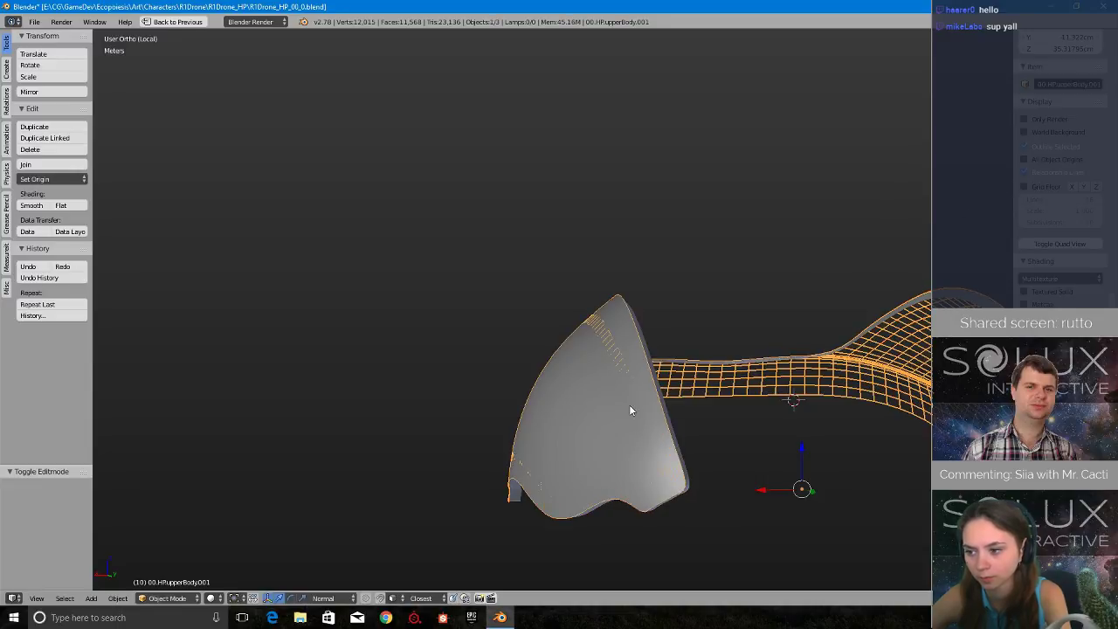
{"action": "middle_click_drag", "start_coordinate": [742, 295], "coordinate": [765, 323]}
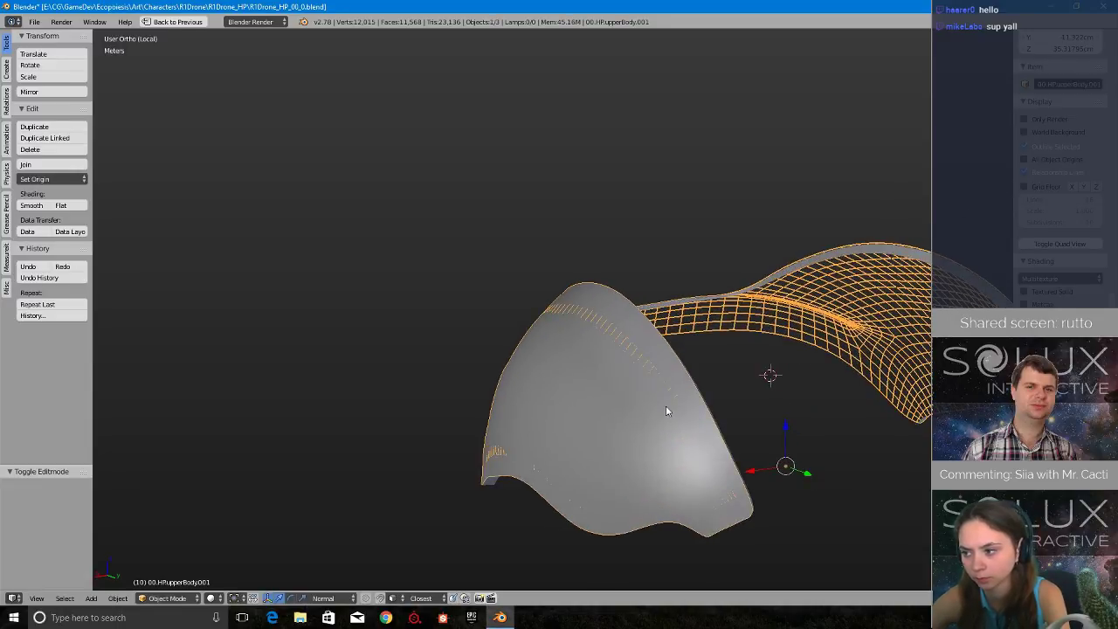
{"action": "middle_click_drag", "start_coordinate": [696, 401], "coordinate": [661, 401], "text": "shift"}
{"action": "key", "text": "Tab"}
{"action": "left_click", "coordinate": [765, 405]}
{"action": "middle_click_drag", "start_coordinate": [774, 376], "coordinate": [743, 376]}
{"action": "key", "text": "a"}
{"action": "key", "text": "w"}
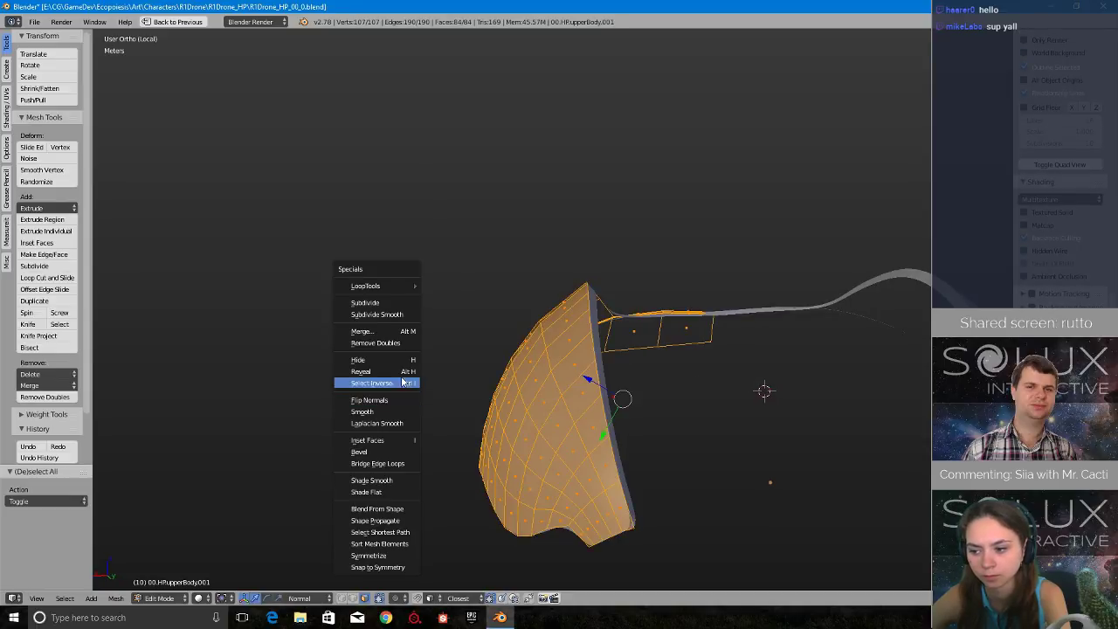
{"action": "left_click", "coordinate": [399, 406]}
{"action": "middle_click_drag", "start_coordinate": [398, 402], "coordinate": [559, 409]}
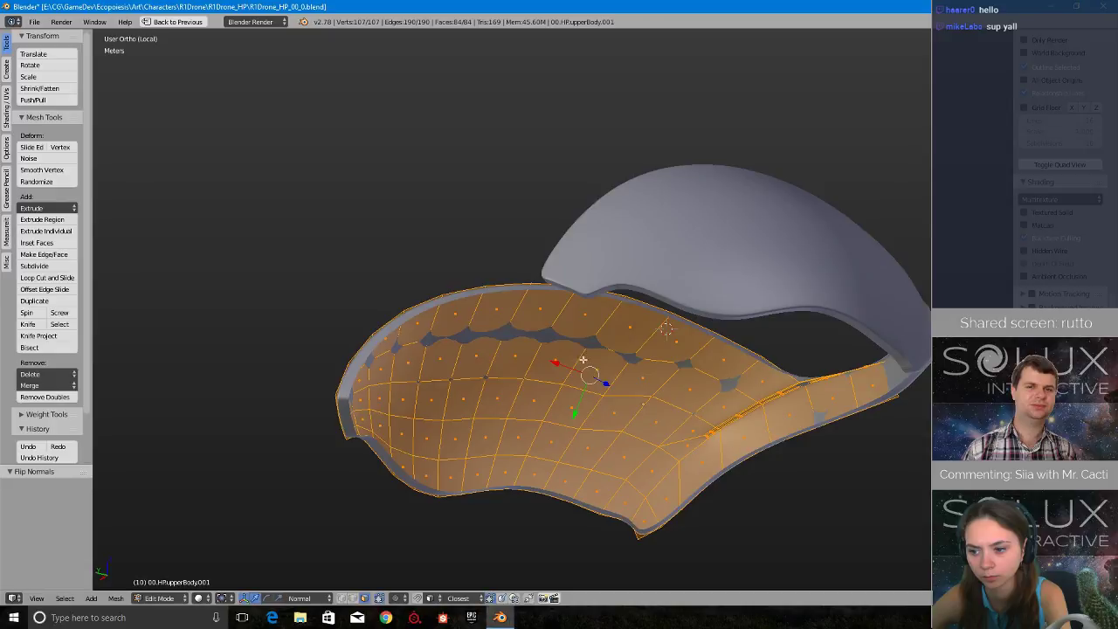
- Restore the full editor layout, add a Displace modifier to the separated shell and return to Object Mode
{"action": "middle_click_drag", "start_coordinate": [584, 360], "coordinate": [868, 429]}
{"action": "key", "text": "shift+space"}
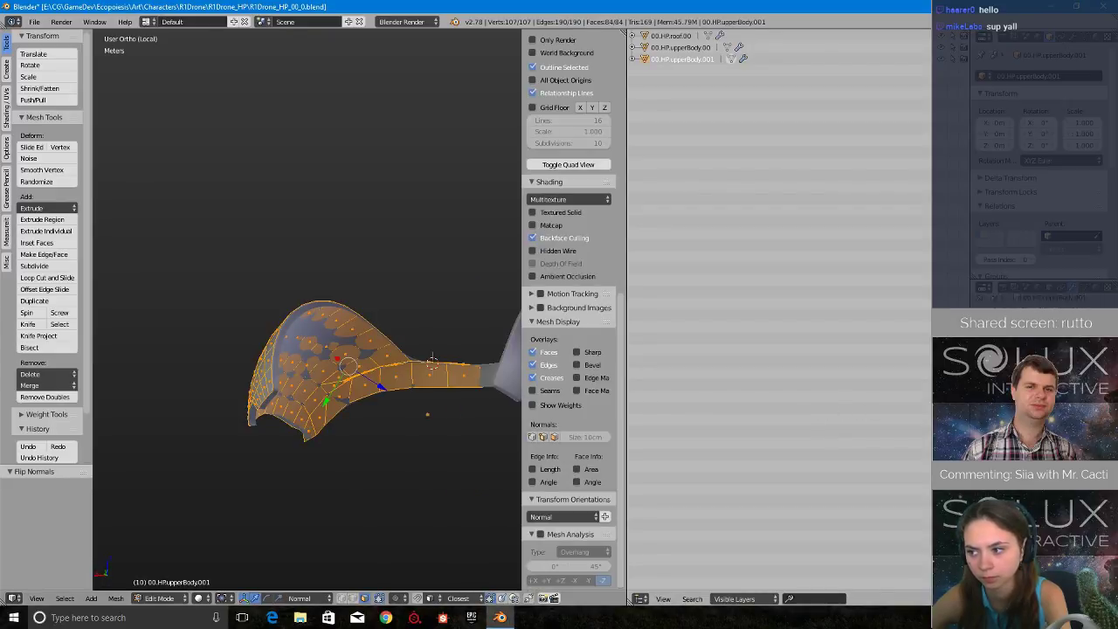
{"action": "left_click", "coordinate": [1036, 327]}
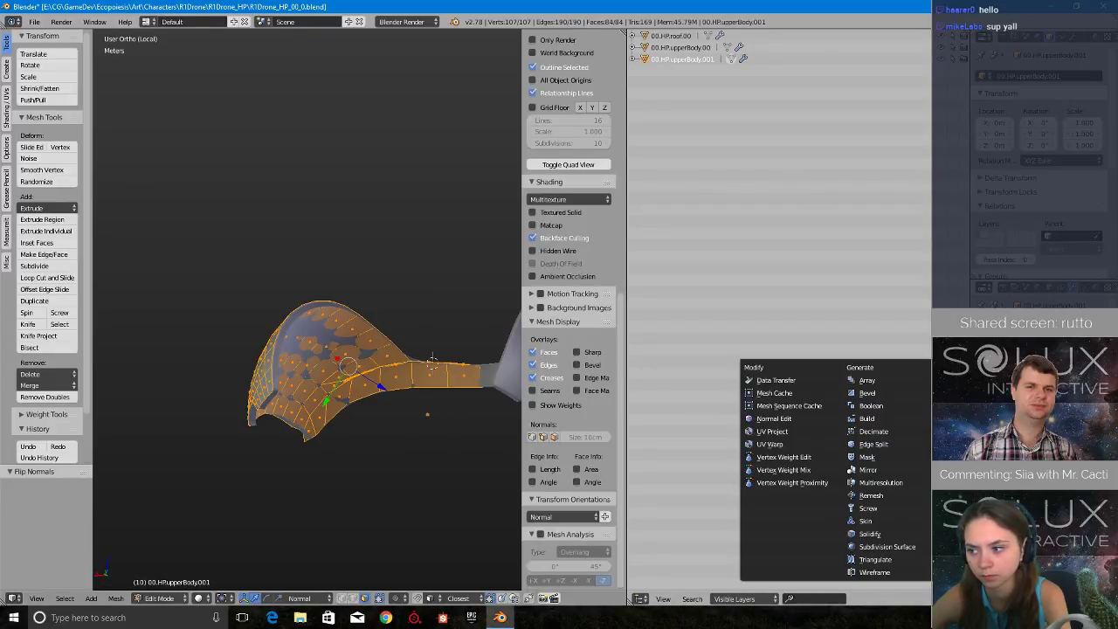
{"action": "left_click", "coordinate": [964, 431]}
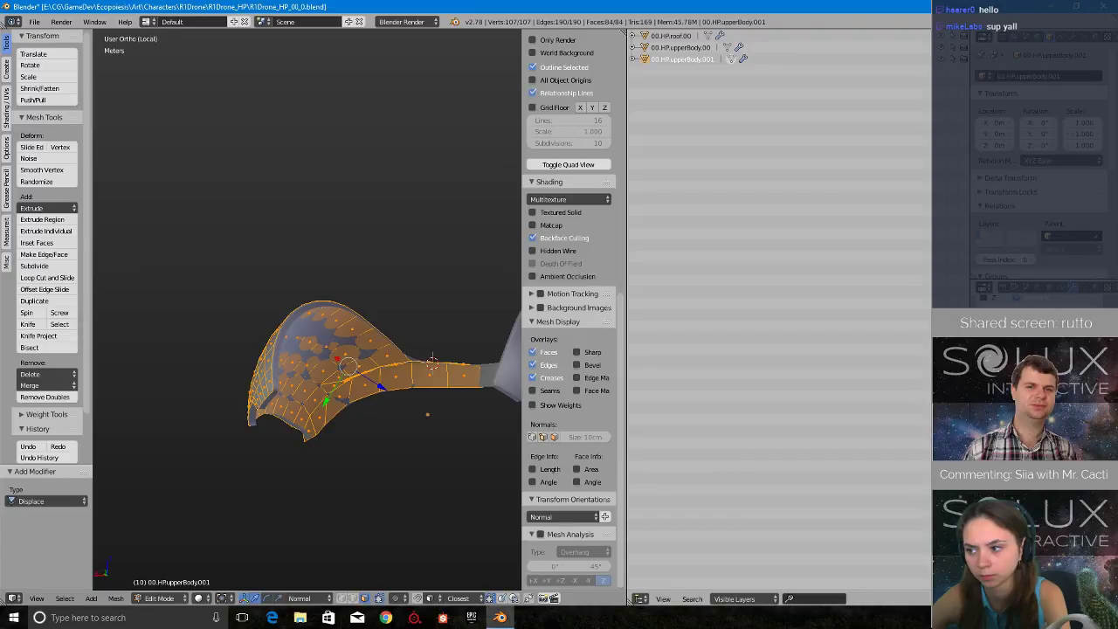
{"action": "key", "text": "Tab"}
{"action": "left_click", "coordinate": [338, 422]}
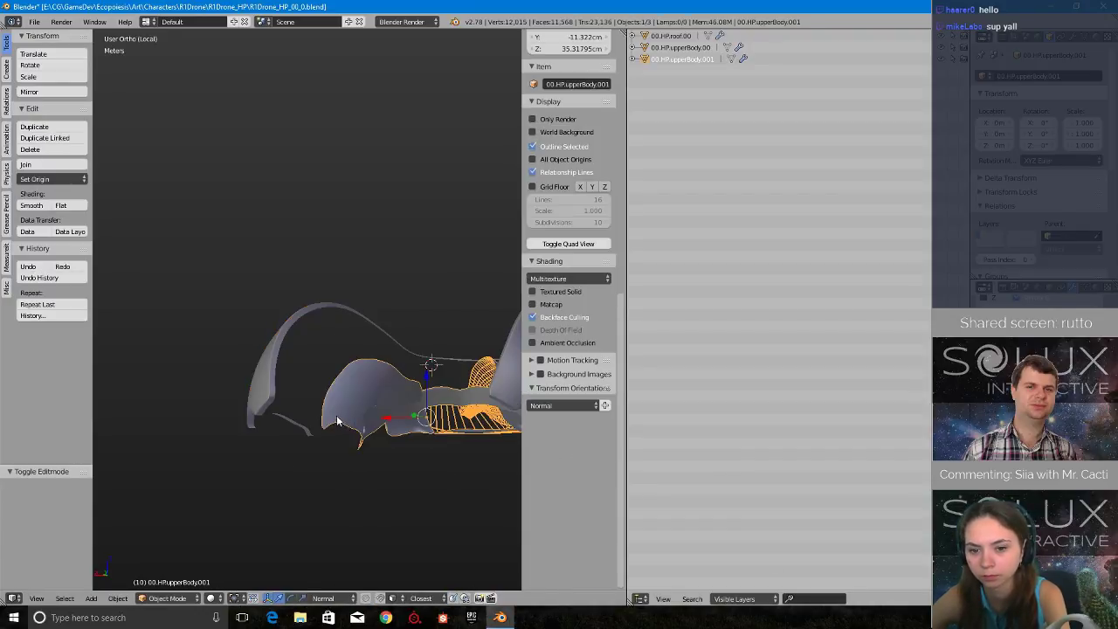
- Widen the 3D viewport into the outliner's space and inspect the displaced shell beside the original body
{"action": "scroll", "coordinate": [337, 420], "scroll_direction": "up", "scroll_amount": 2}
{"action": "scroll", "coordinate": [454, 407], "scroll_direction": "up", "scroll_amount": 1}
{"action": "middle_click_drag", "start_coordinate": [454, 407], "coordinate": [452, 424]}
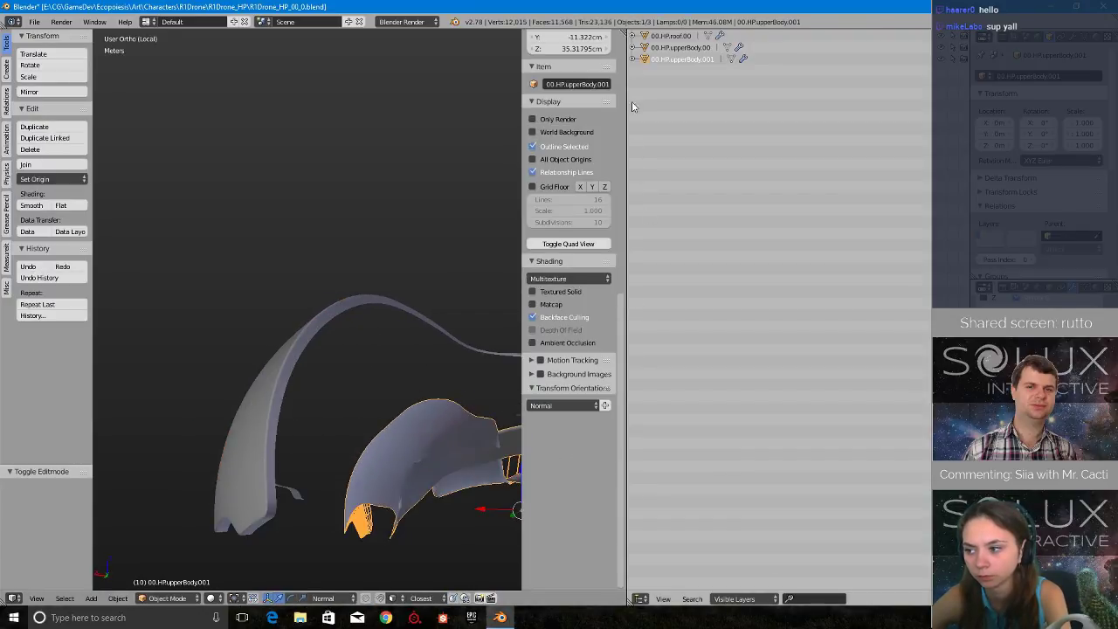
{"action": "left_click_drag", "start_coordinate": [626, 75], "coordinate": [864, 117]}
{"action": "middle_click_drag", "start_coordinate": [662, 396], "coordinate": [587, 339], "text": "shift"}
{"action": "scroll", "coordinate": [588, 375], "scroll_direction": "up", "scroll_amount": 3}
{"action": "scroll", "coordinate": [588, 374], "scroll_direction": "down", "scroll_amount": 2}
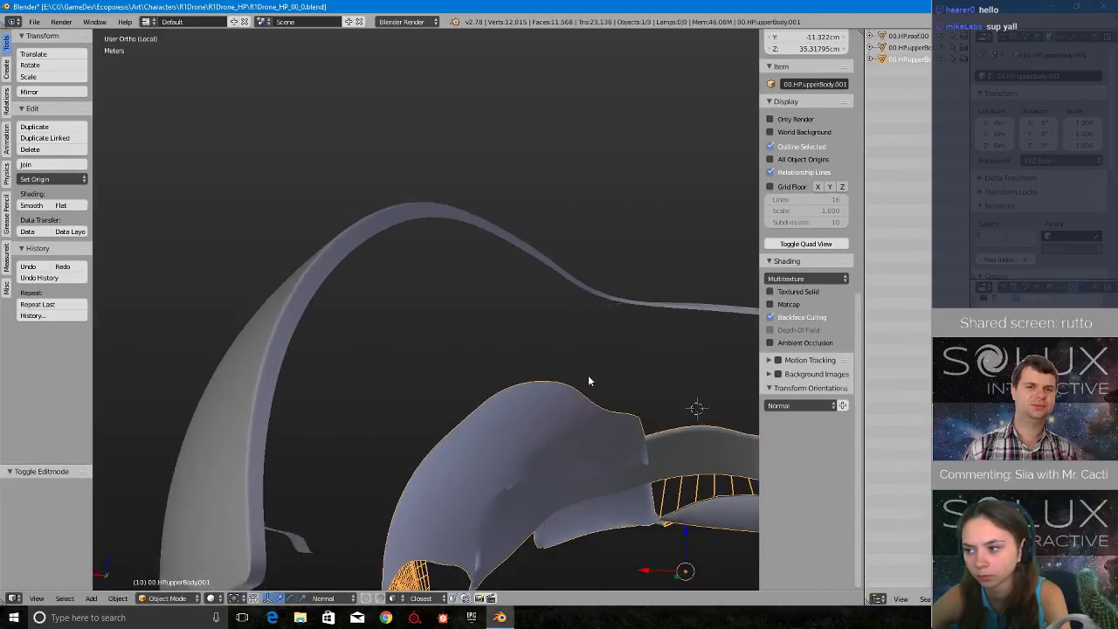
{"action": "middle_click_drag", "start_coordinate": [702, 461], "coordinate": [637, 435], "text": "shift"}
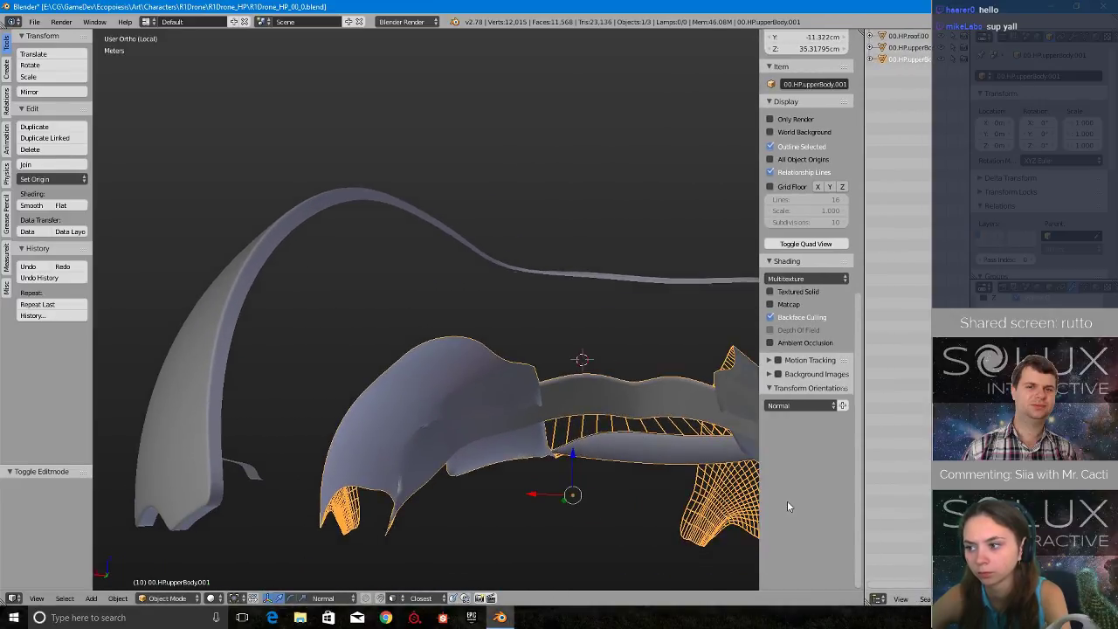
{"action": "left_click", "coordinate": [902, 600]}
{"action": "left_click", "coordinate": [900, 601]}
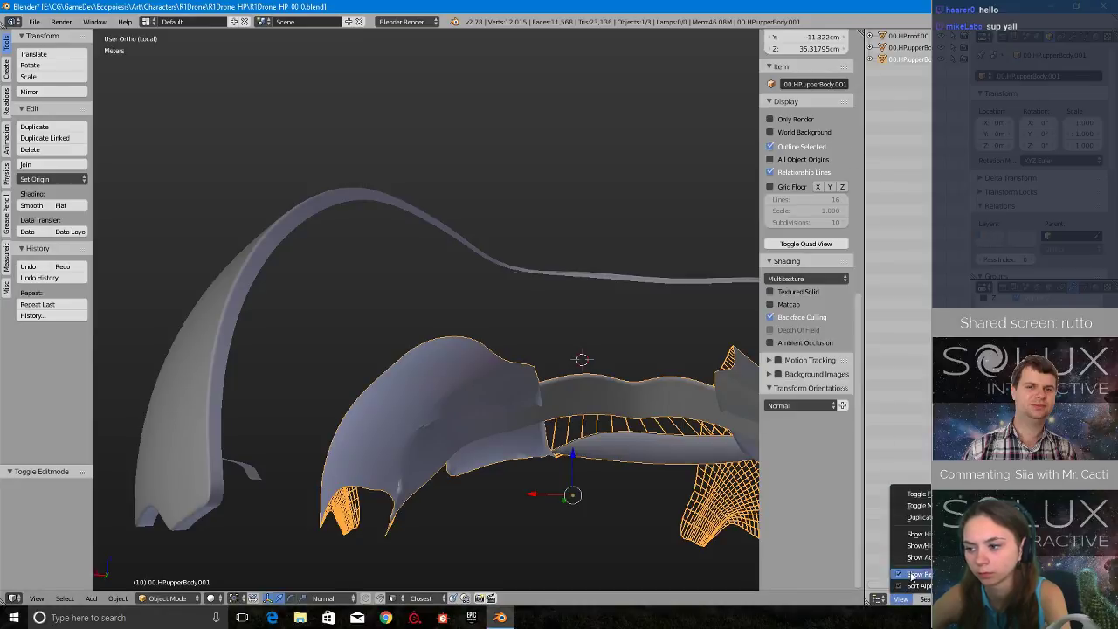
{"action": "left_click", "coordinate": [917, 518]}
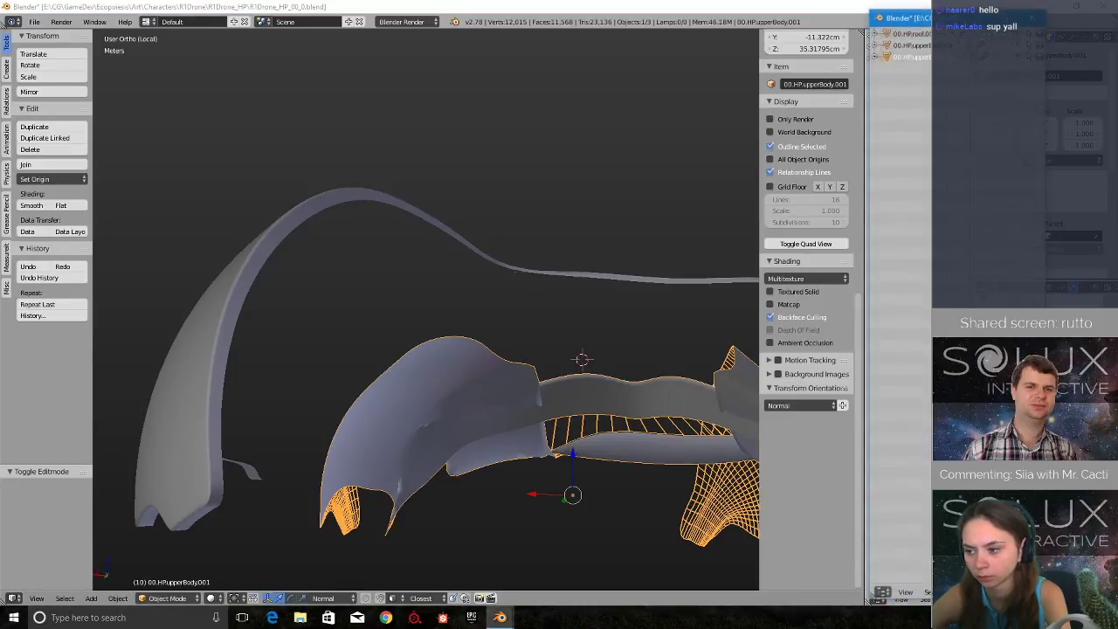
{"action": "left_click_drag", "start_coordinate": [987, 9], "coordinate": [1117, 35]}
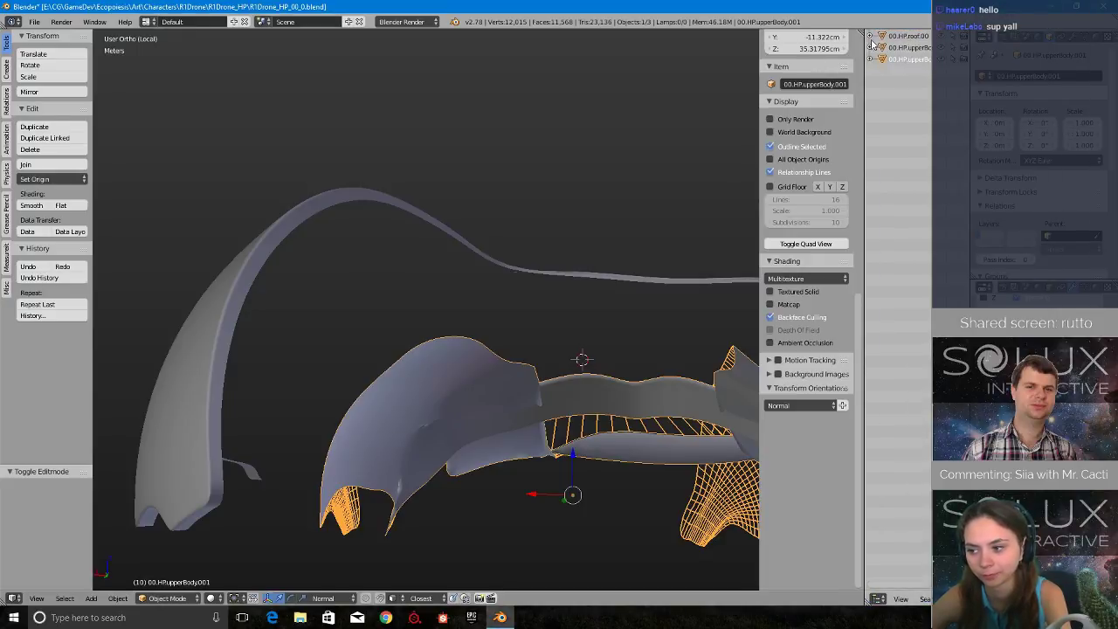
- Shrink the outliner further to enlarge the 3D viewport and view the displaced shell from the front
{"action": "left_click_drag", "start_coordinate": [865, 33], "coordinate": [917, 50]}
{"action": "middle_click_drag", "start_coordinate": [625, 149], "coordinate": [585, 237]}
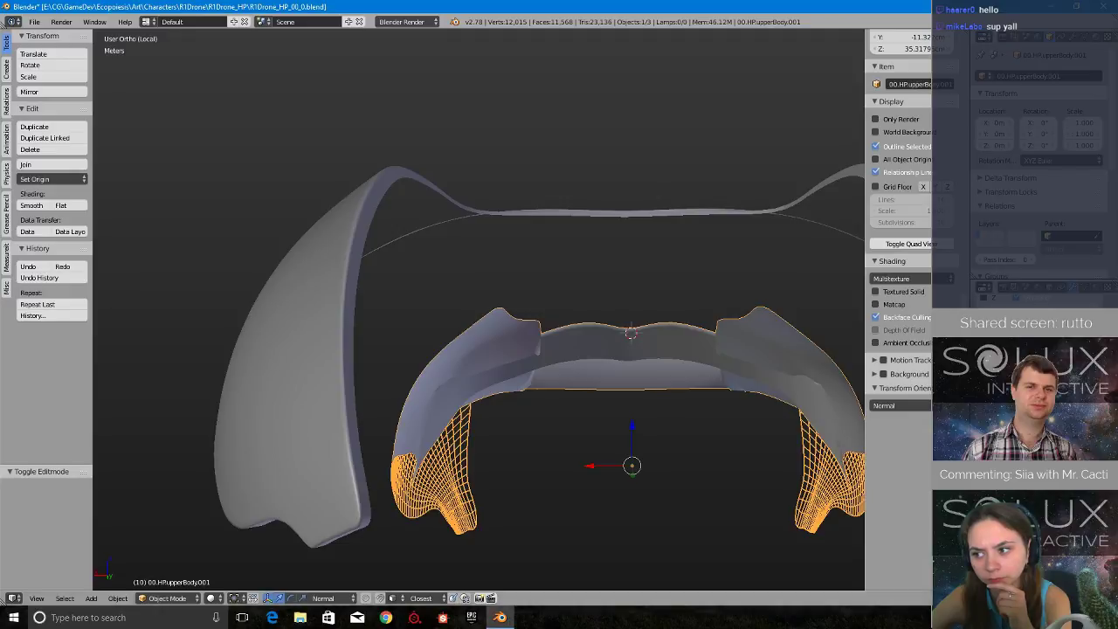
- Restore the program window from full screen and resize it until the complete properties editor is in view
{"action": "middle_click_drag", "start_coordinate": [789, 572], "coordinate": [718, 429]}
{"action": "scroll", "coordinate": [591, 427], "scroll_direction": "down", "scroll_amount": 2}
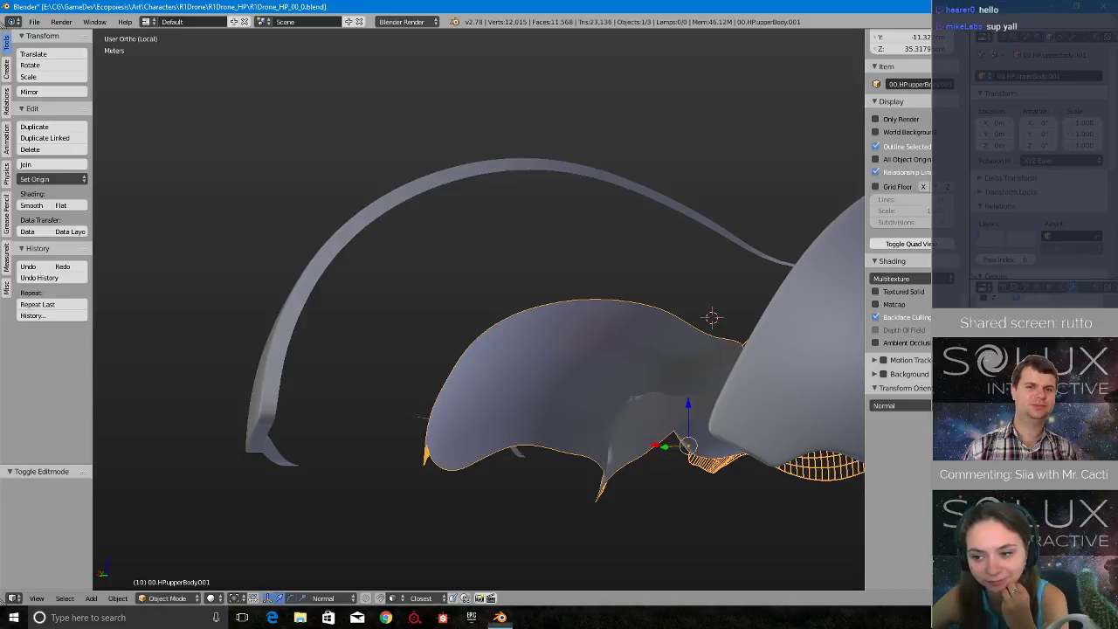
{"action": "middle_click_drag", "start_coordinate": [594, 397], "coordinate": [664, 435]}
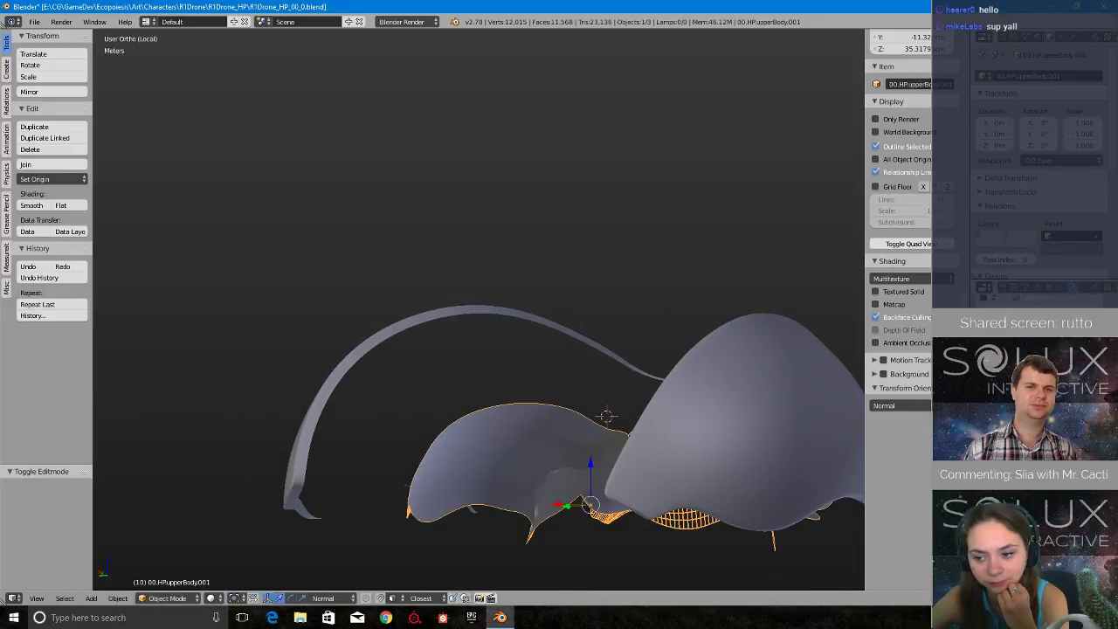
{"action": "middle_click_drag", "start_coordinate": [554, 429], "coordinate": [615, 419]}
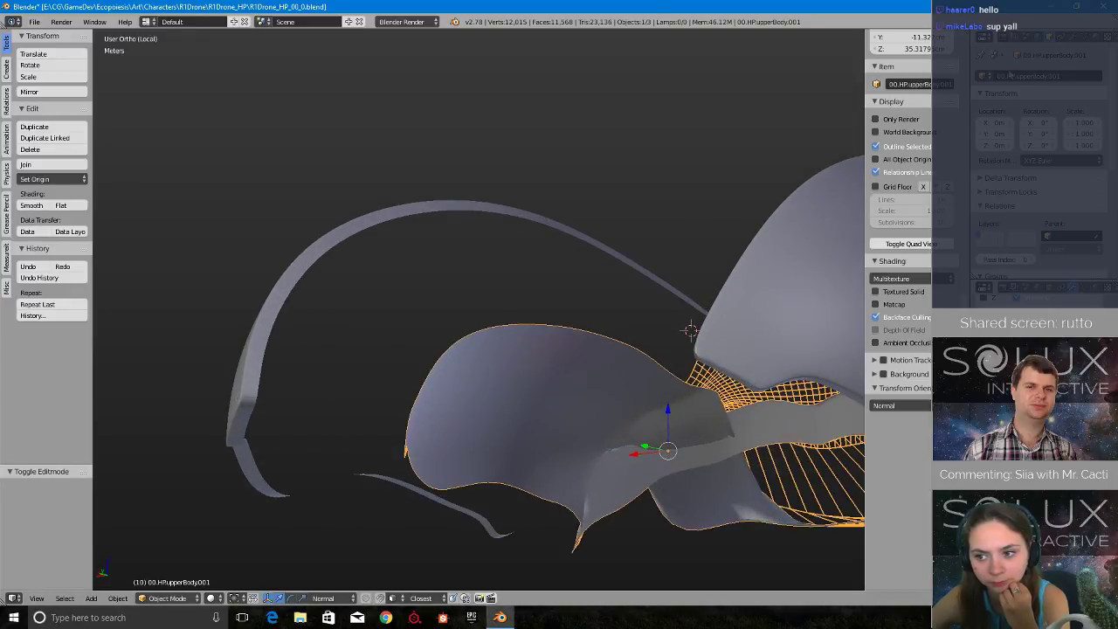
{"action": "left_click", "coordinate": [1079, 6]}
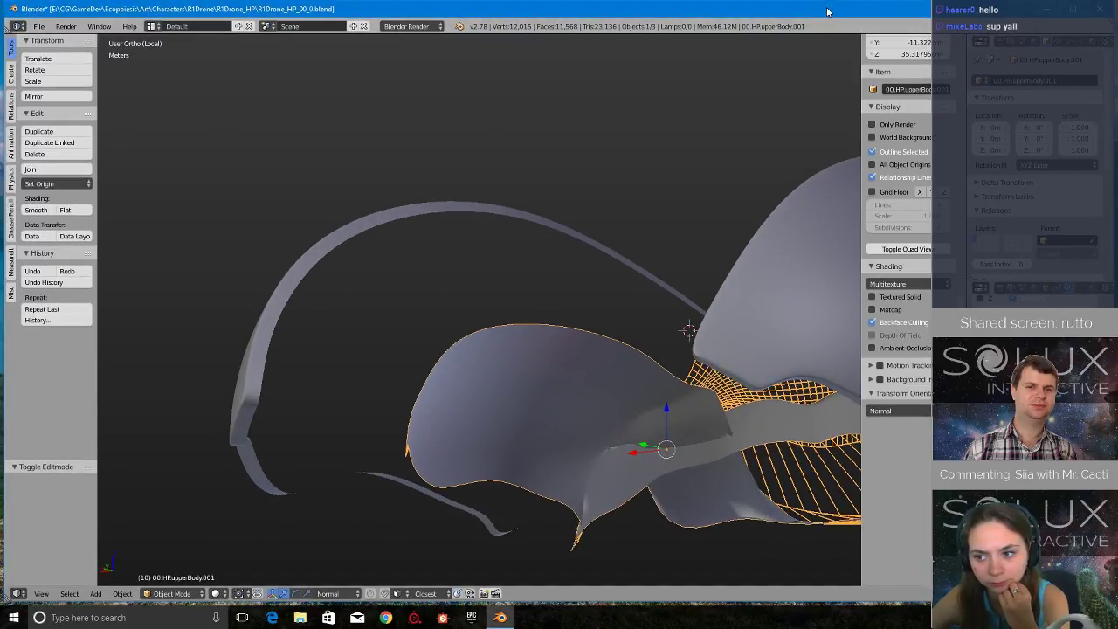
{"action": "left_click_drag", "start_coordinate": [816, 13], "coordinate": [810, 16]}
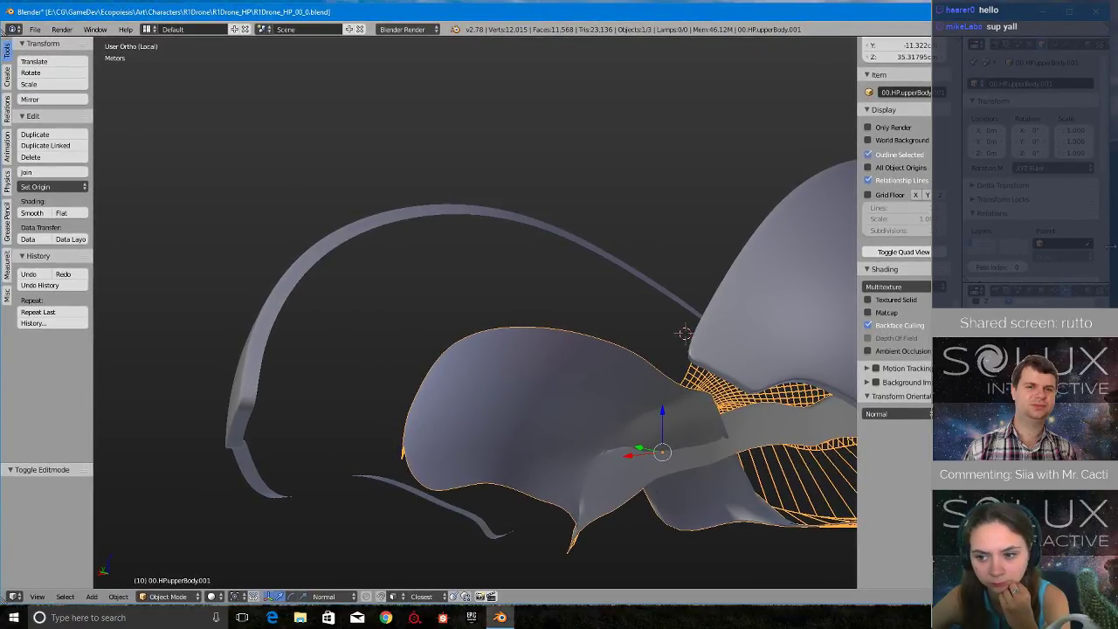
{"action": "left_click_drag", "start_coordinate": [1110, 245], "coordinate": [871, 246]}
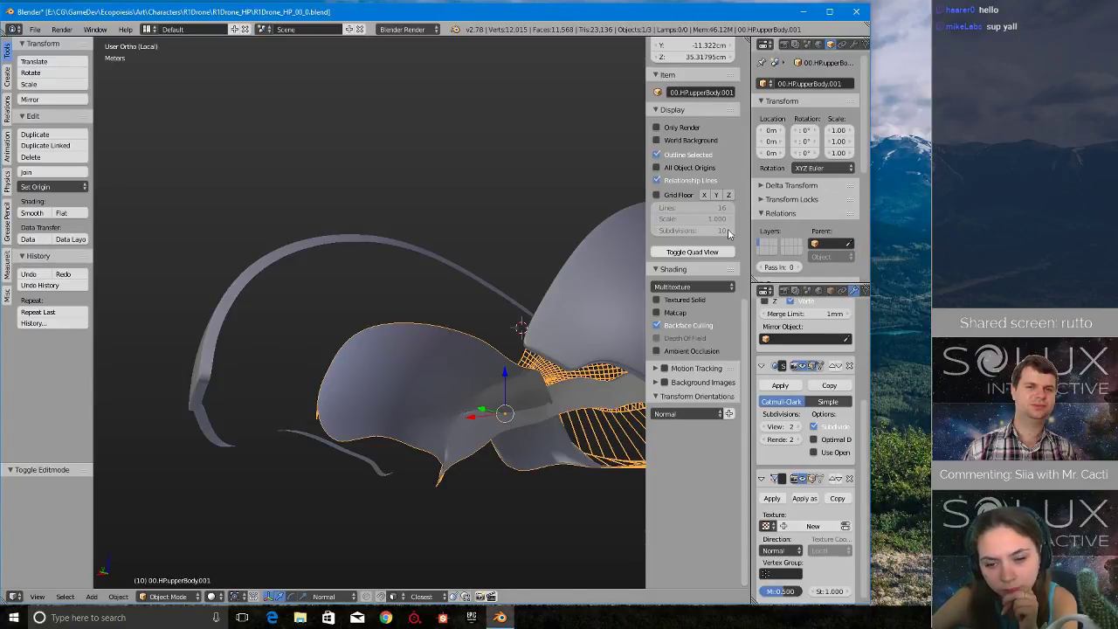
{"action": "scroll", "coordinate": [828, 494], "scroll_direction": "down", "scroll_amount": 1}
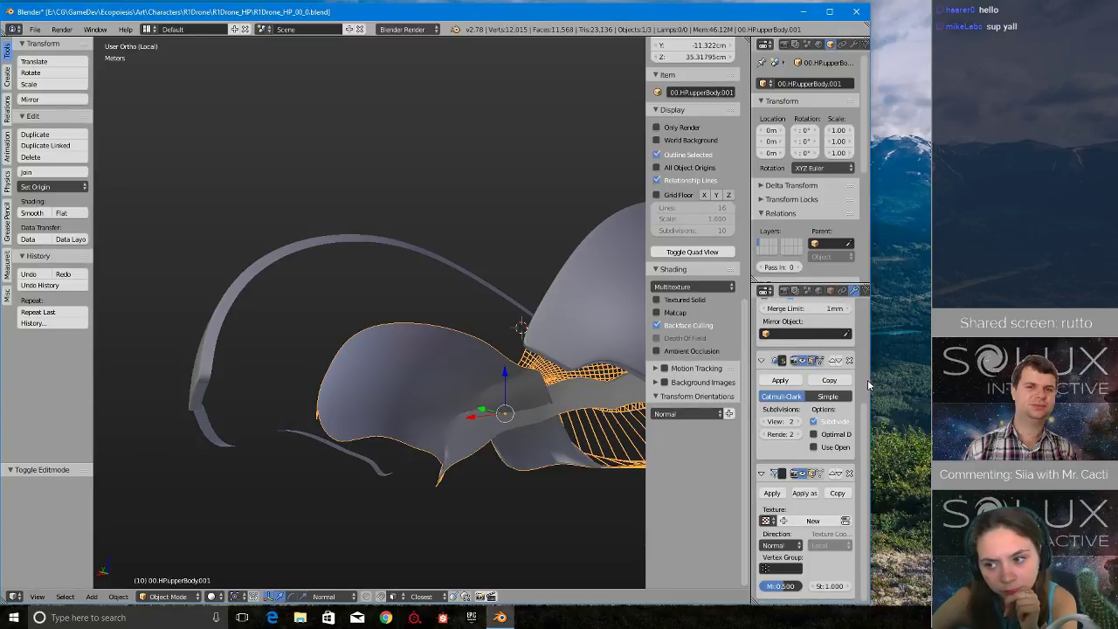
{"action": "left_click_drag", "start_coordinate": [873, 380], "coordinate": [900, 380]}
- Set the Displace modifier's strength to 0.1 on the separated shell
{"action": "middle_click_drag", "start_coordinate": [522, 328], "coordinate": [415, 378], "text": "shift"}
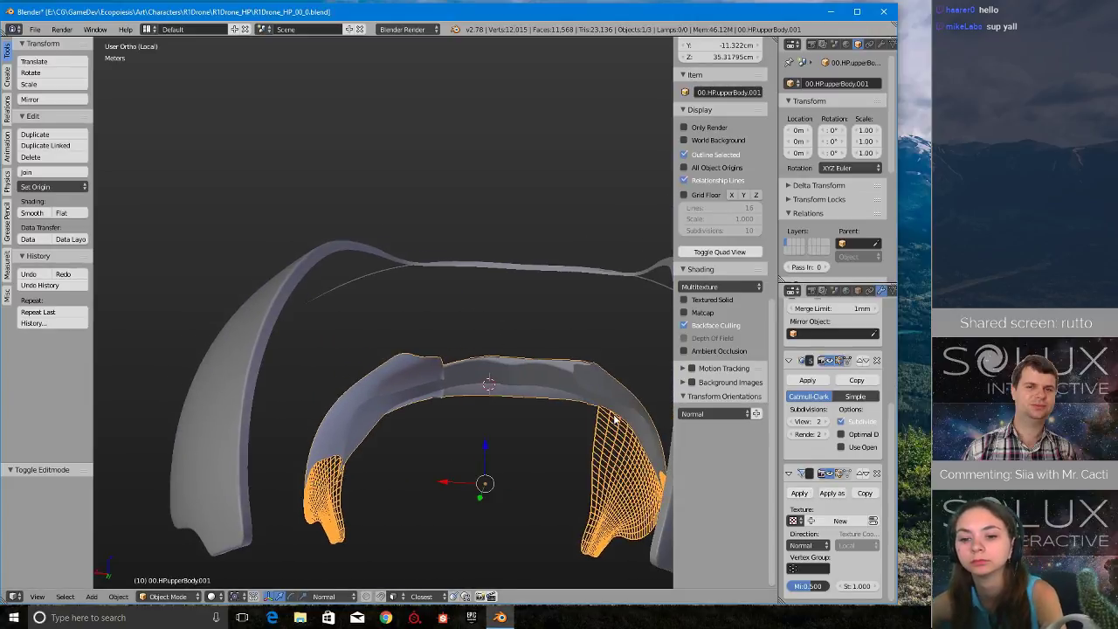
{"action": "middle_click_drag", "start_coordinate": [615, 417], "coordinate": [462, 393]}
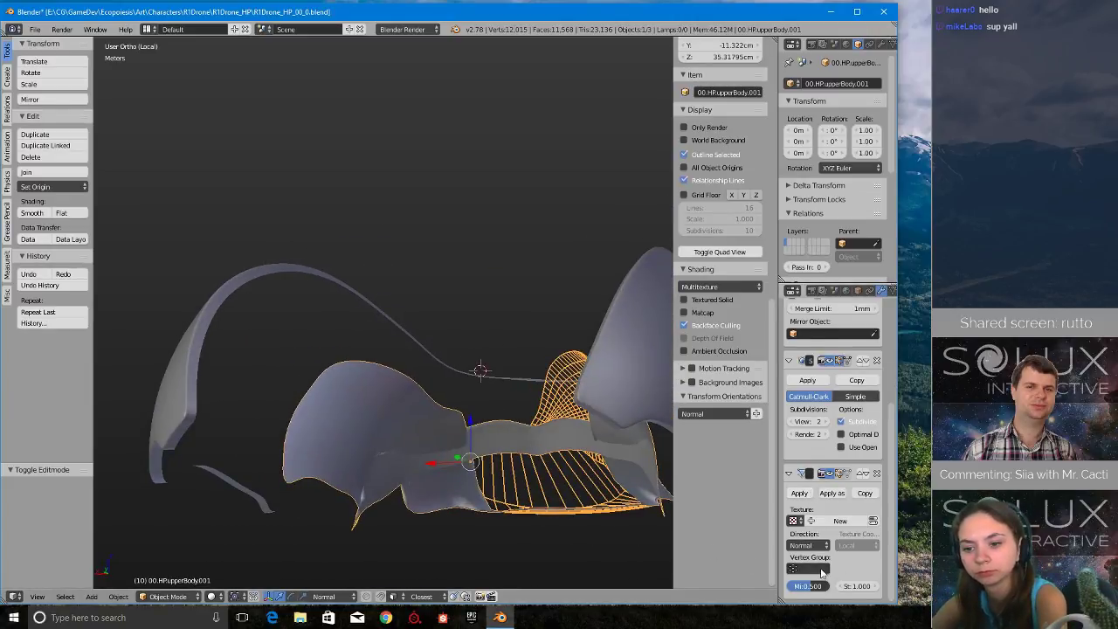
{"action": "left_click_drag", "start_coordinate": [859, 586], "coordinate": [860, 587]}
{"action": "left_click", "coordinate": [869, 567]}
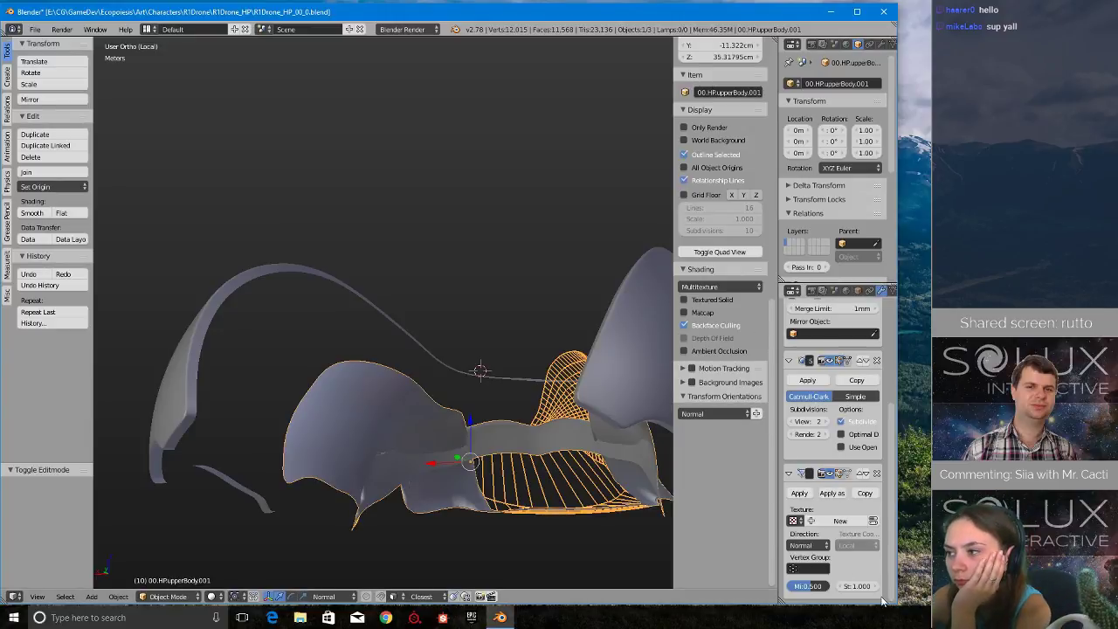
{"action": "middle_click_drag", "start_coordinate": [462, 387], "coordinate": [468, 427]}
{"action": "scroll", "coordinate": [468, 426], "scroll_direction": "up", "scroll_amount": 3}
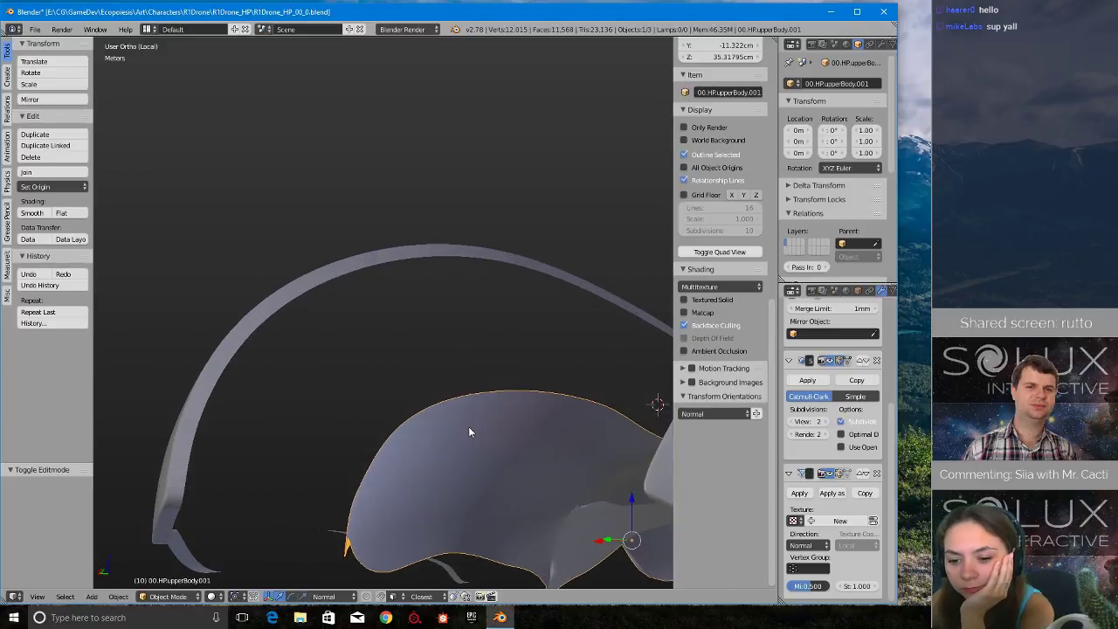
{"action": "left_click", "coordinate": [860, 586]}
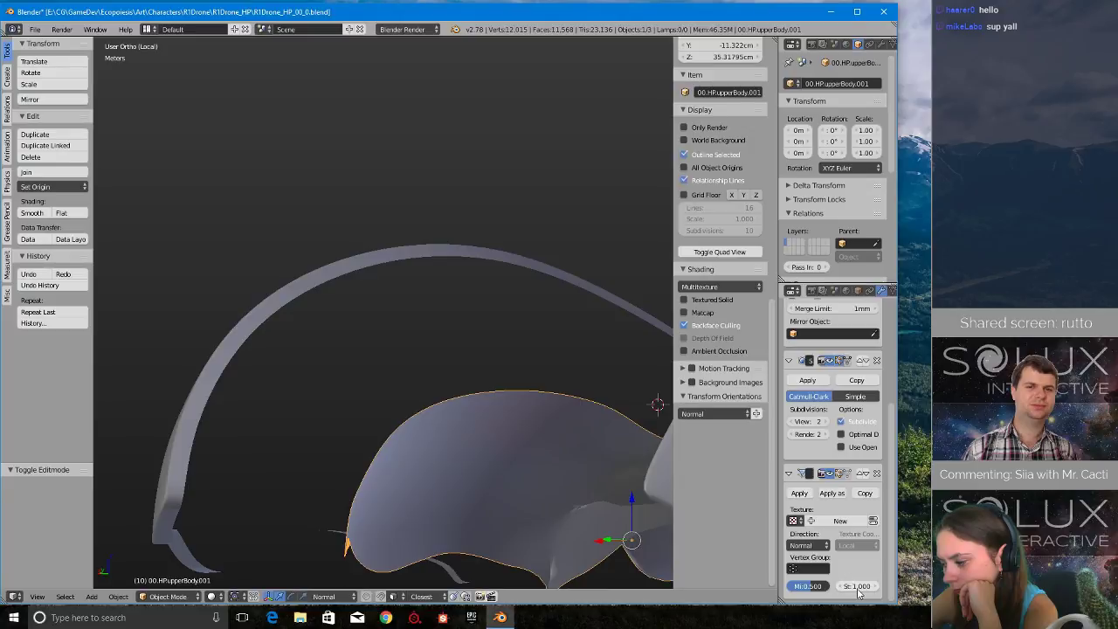
{"action": "type", "text": "0.58"}
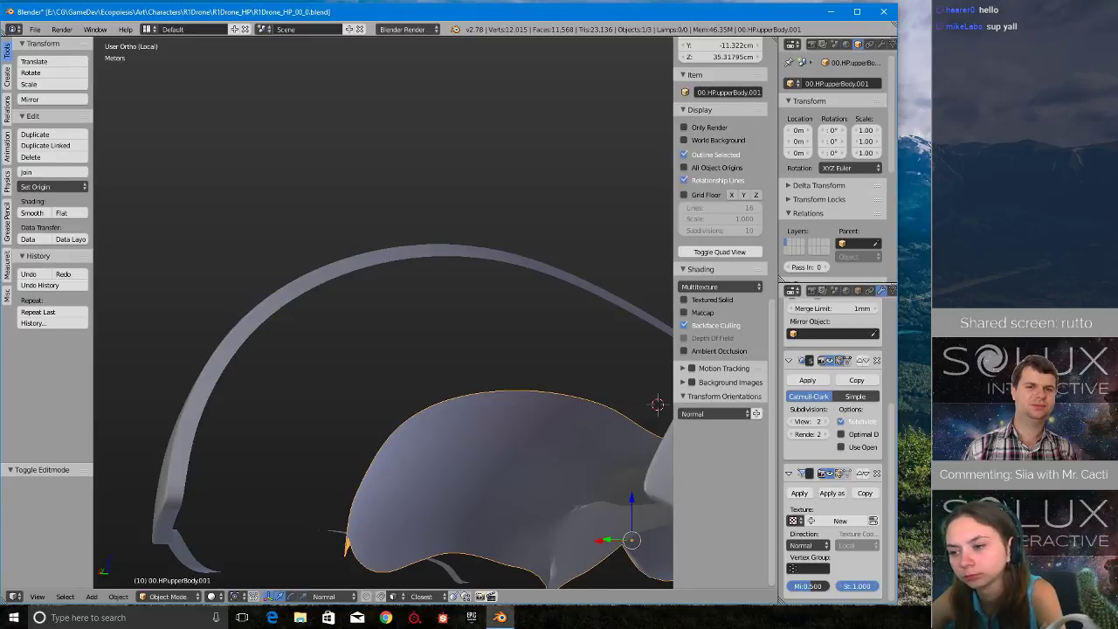
{"action": "key", "text": "Return"}
{"action": "left_click_drag", "start_coordinate": [857, 586], "coordinate": [810, 586]}
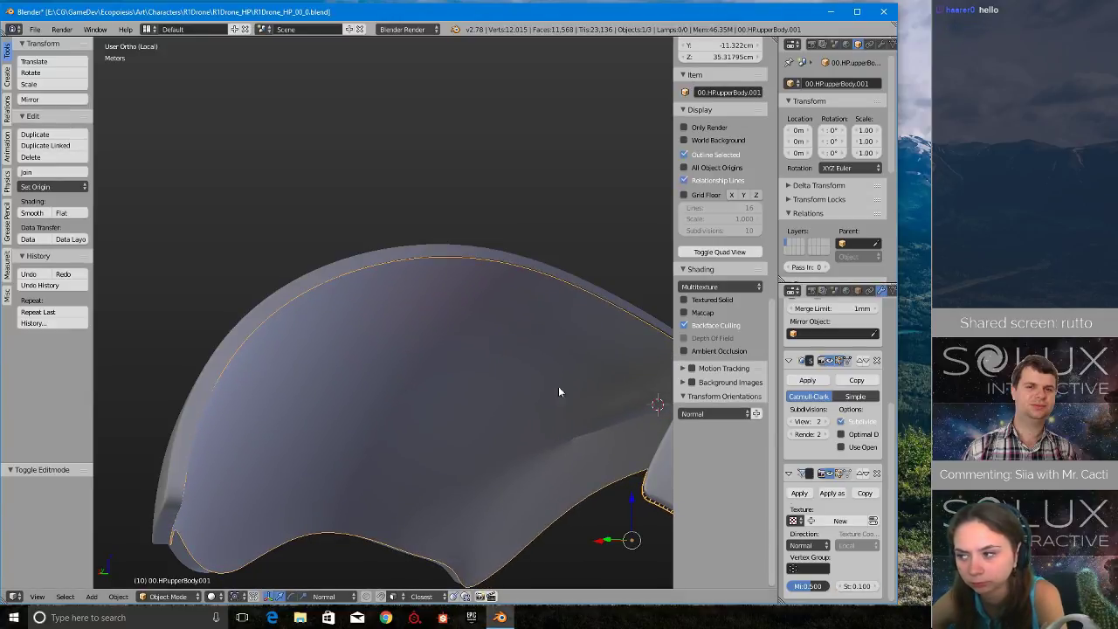
- Examine from several angles how the displaced shell sits inside the original body's rim
{"action": "middle_click_drag", "start_coordinate": [557, 385], "coordinate": [647, 349]}
{"action": "middle_click_drag", "start_coordinate": [299, 288], "coordinate": [338, 396]}
{"action": "scroll", "coordinate": [329, 458], "scroll_direction": "down", "scroll_amount": 8}
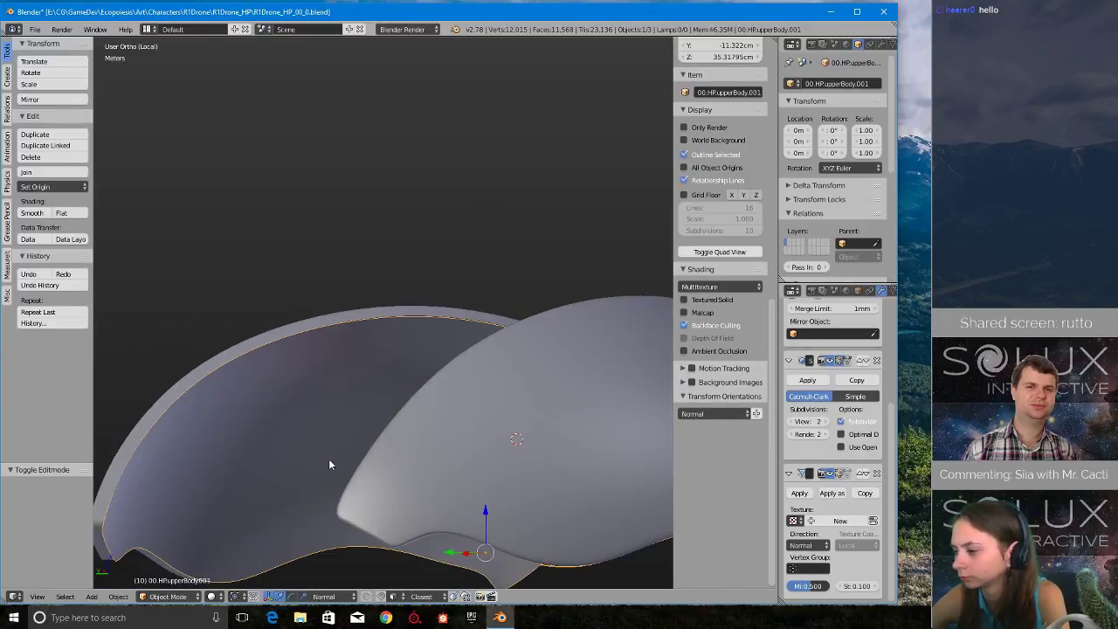
{"action": "scroll", "coordinate": [325, 459], "scroll_direction": "up", "scroll_amount": 1}
{"action": "scroll", "coordinate": [318, 467], "scroll_direction": "down", "scroll_amount": 1}
{"action": "scroll", "coordinate": [315, 473], "scroll_direction": "down", "scroll_amount": 2}
{"action": "middle_click_drag", "start_coordinate": [315, 472], "coordinate": [352, 472]}
{"action": "scroll", "coordinate": [353, 462], "scroll_direction": "up", "scroll_amount": 3}
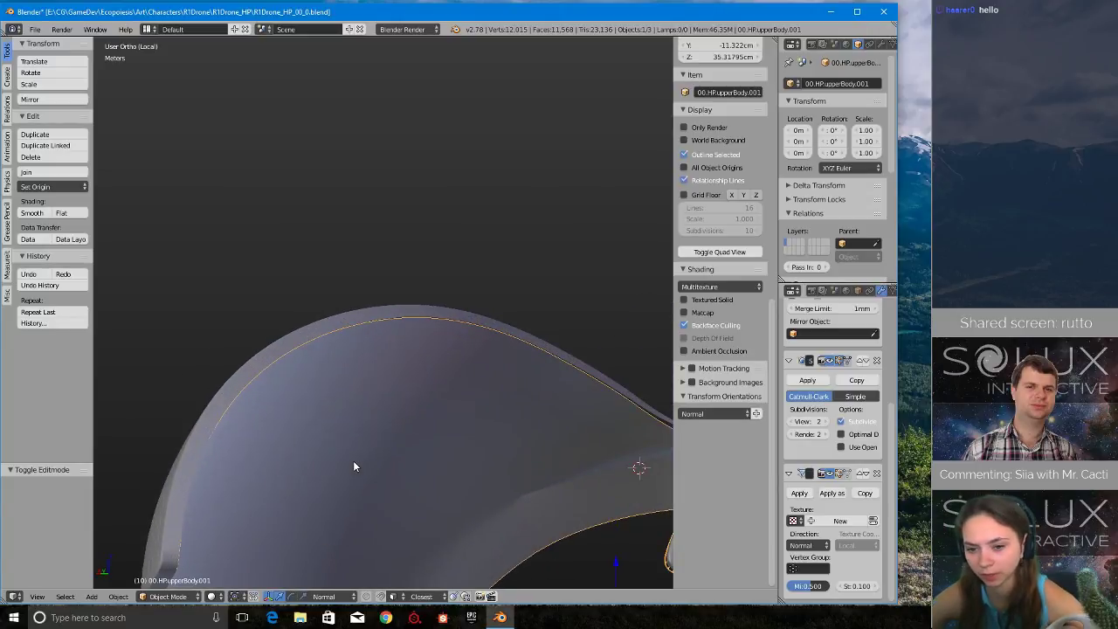
{"action": "scroll", "coordinate": [279, 380], "scroll_direction": "down", "scroll_amount": 2}
{"action": "middle_click_drag", "start_coordinate": [253, 349], "coordinate": [342, 387]}
- Select the original upper body and turn on its wire display over the shaded surface
{"action": "right_click", "coordinate": [341, 389]}
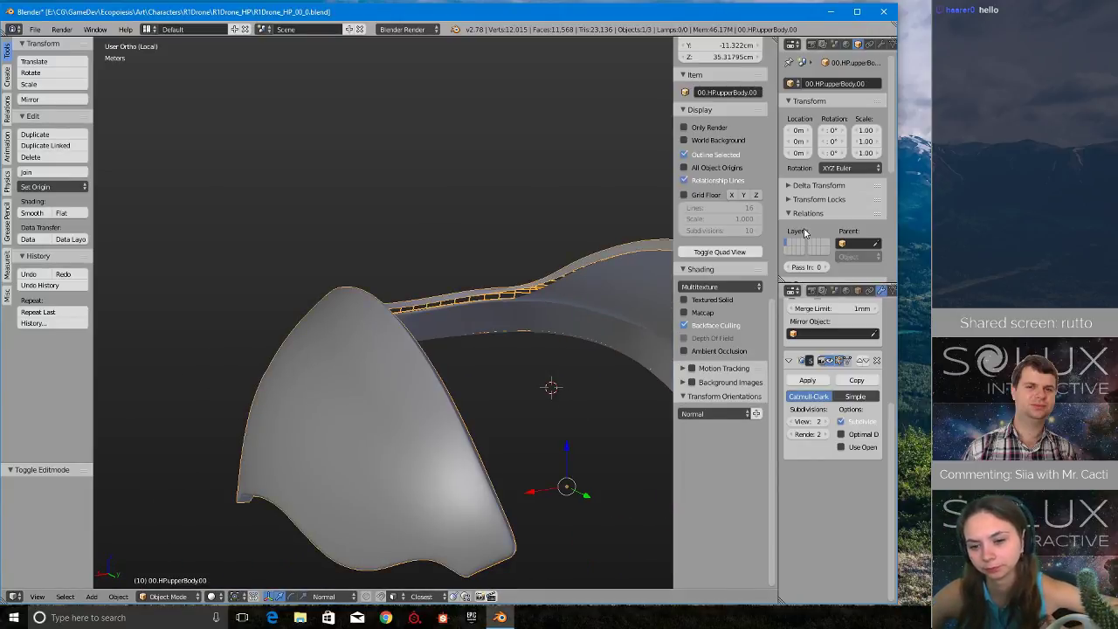
{"action": "scroll", "coordinate": [825, 175], "scroll_direction": "down", "scroll_amount": 5}
{"action": "left_click", "coordinate": [805, 184]}
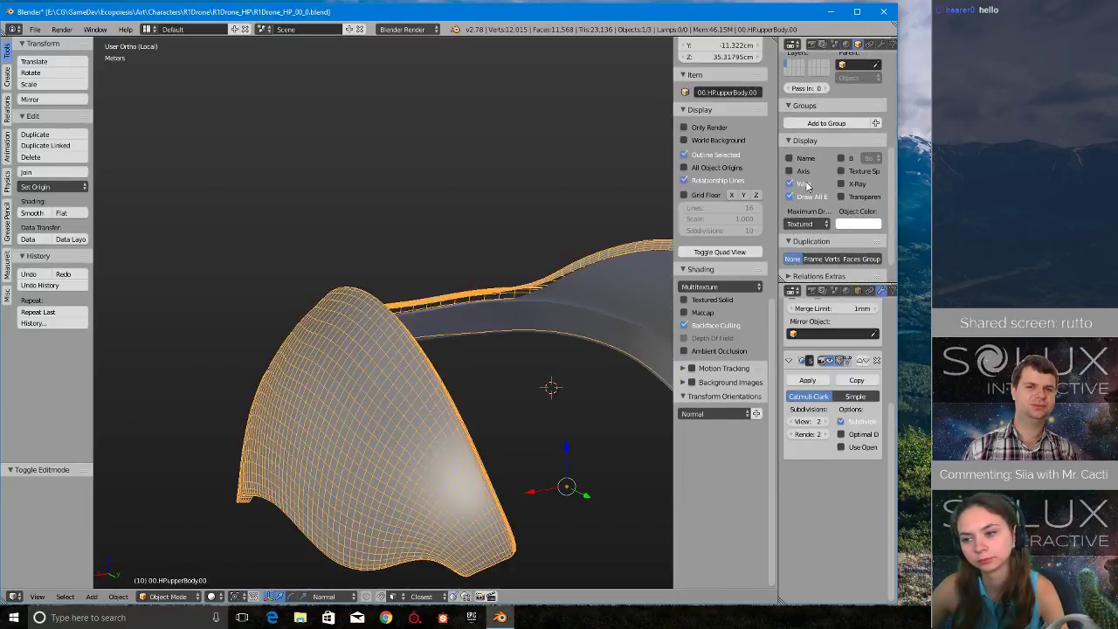
{"action": "middle_click_drag", "start_coordinate": [379, 476], "coordinate": [414, 321]}
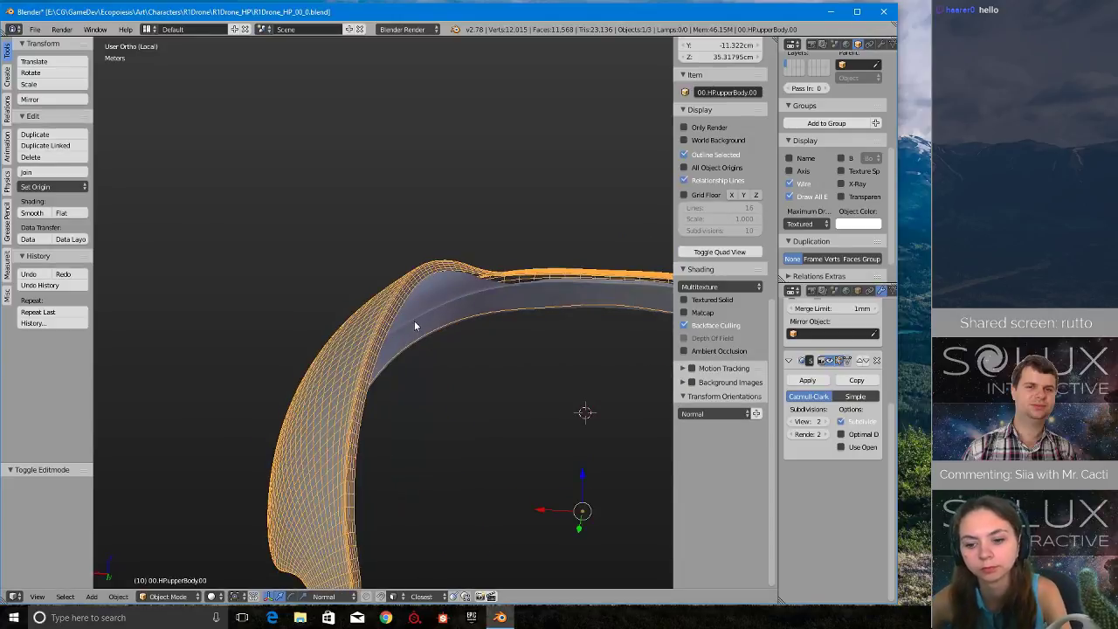
{"action": "right_click", "coordinate": [415, 321]}
{"action": "middle_click_drag", "start_coordinate": [474, 338], "coordinate": [346, 331]}
{"action": "right_click", "coordinate": [346, 331]}
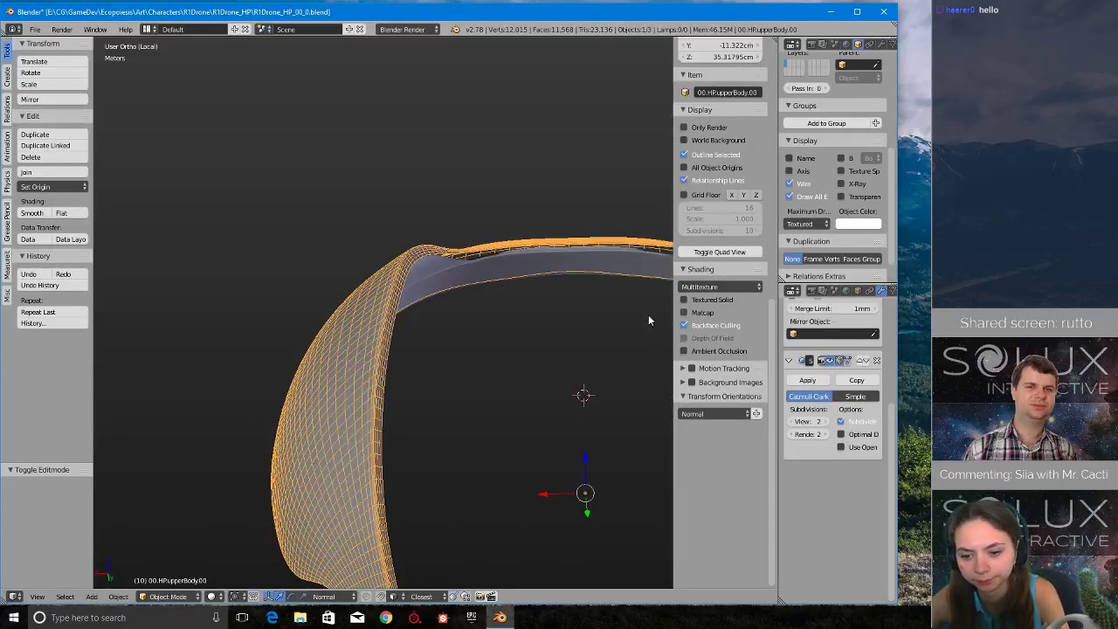
- Hide the original body's Subdivision Surface modifier in the viewport to show the unsmoothed mesh
{"action": "scroll", "coordinate": [814, 524], "scroll_direction": "up", "scroll_amount": 5}
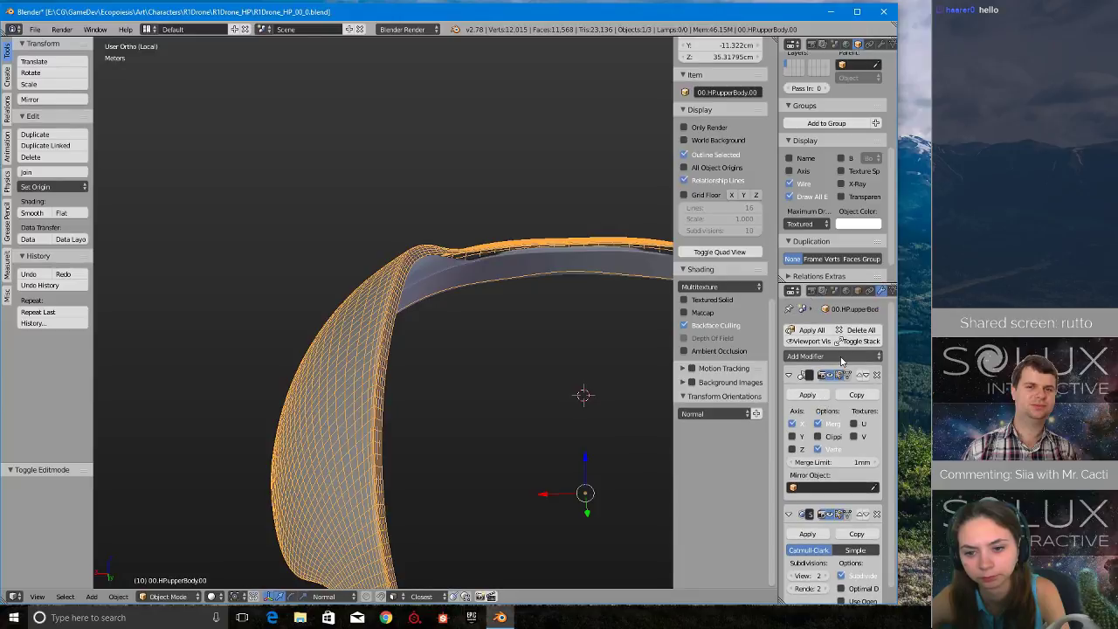
{"action": "left_click", "coordinate": [832, 517]}
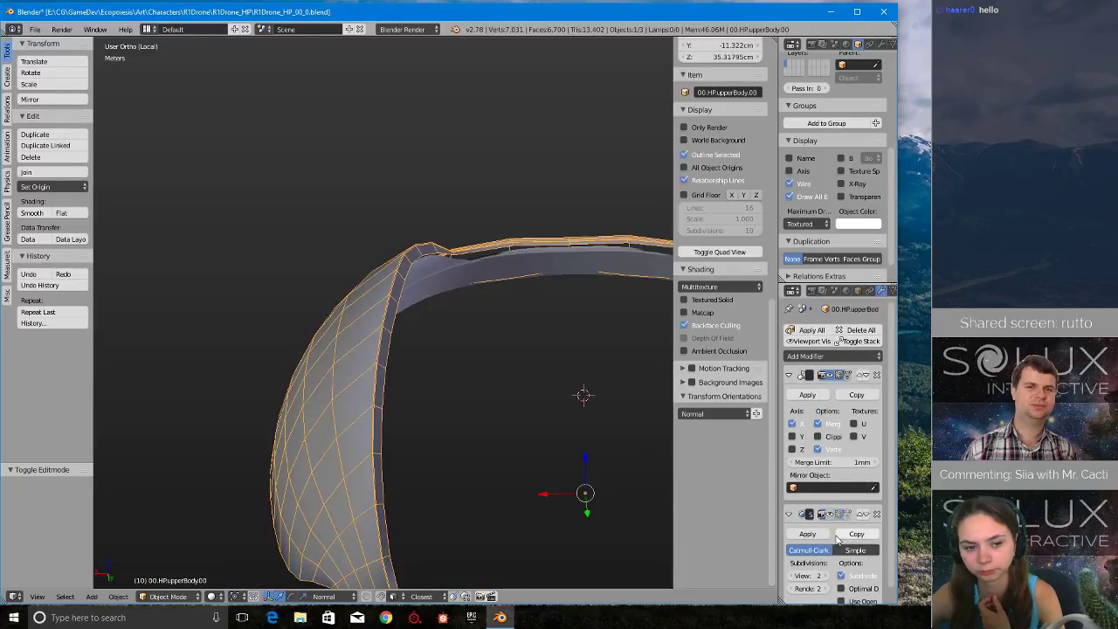
{"action": "scroll", "coordinate": [837, 531], "scroll_direction": "down", "scroll_amount": 1}
{"action": "middle_click_drag", "start_coordinate": [293, 343], "coordinate": [413, 352]}
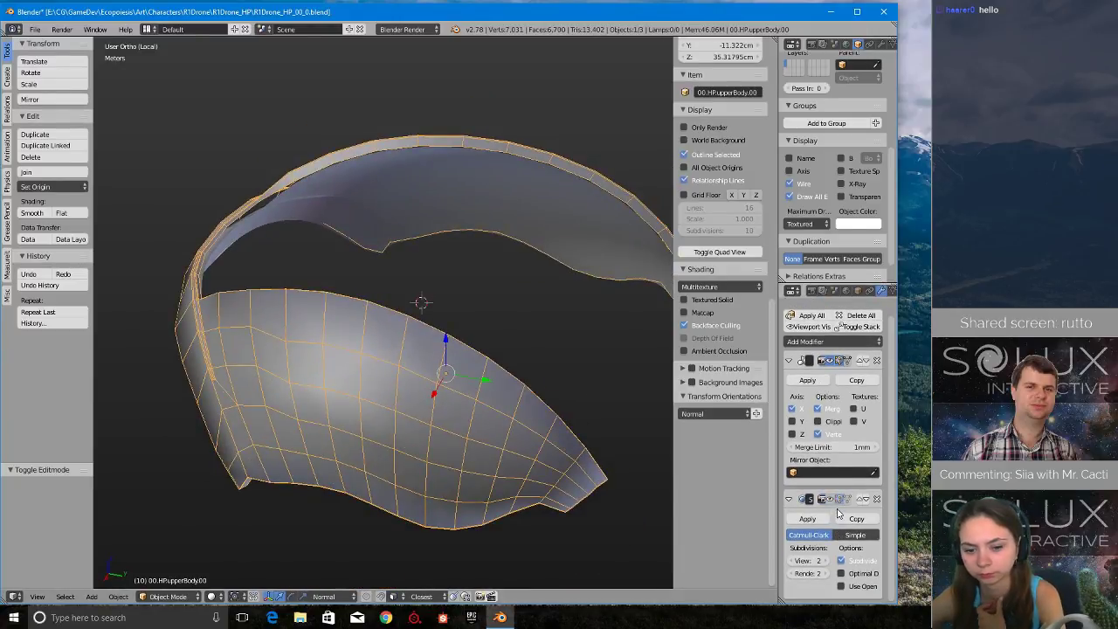
{"action": "left_click", "coordinate": [830, 500]}
{"action": "left_click", "coordinate": [830, 500]}
{"action": "left_click", "coordinate": [830, 499]}
{"action": "left_click", "coordinate": [830, 499]}
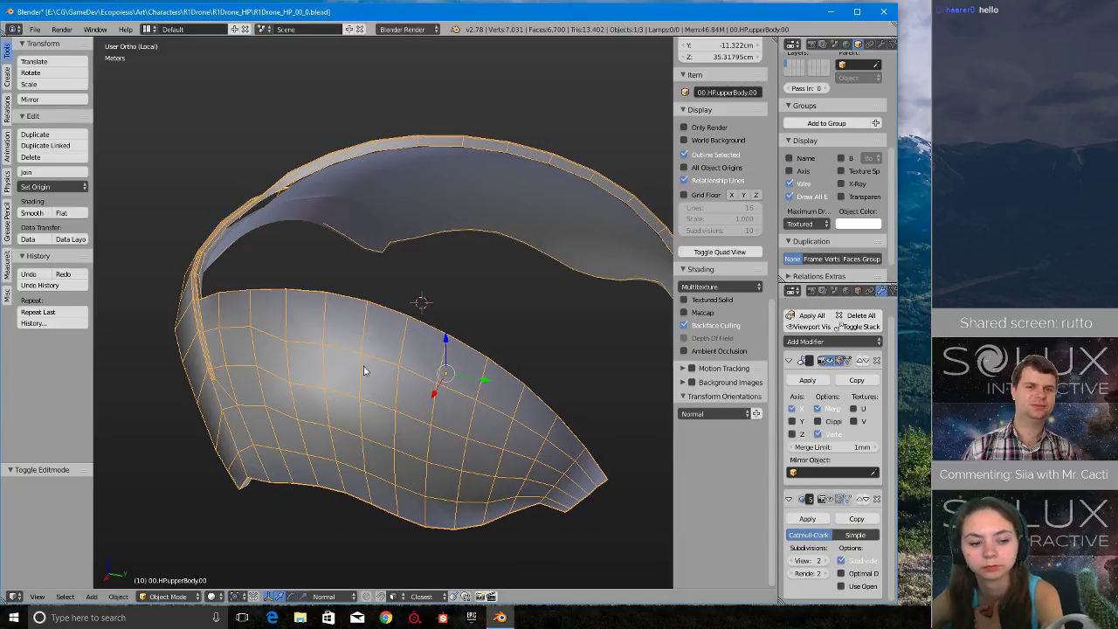
- Select the displaced inner shell and examine how its edge meets the original body's unsmoothed mesh
{"action": "middle_click_drag", "start_coordinate": [364, 367], "coordinate": [280, 278]}
{"action": "right_click", "coordinate": [352, 315]}
{"action": "scroll", "coordinate": [245, 407], "scroll_direction": "up", "scroll_amount": 5}
{"action": "scroll", "coordinate": [414, 407], "scroll_direction": "down", "scroll_amount": 5}
{"action": "middle_click_drag", "start_coordinate": [414, 407], "coordinate": [272, 332]}
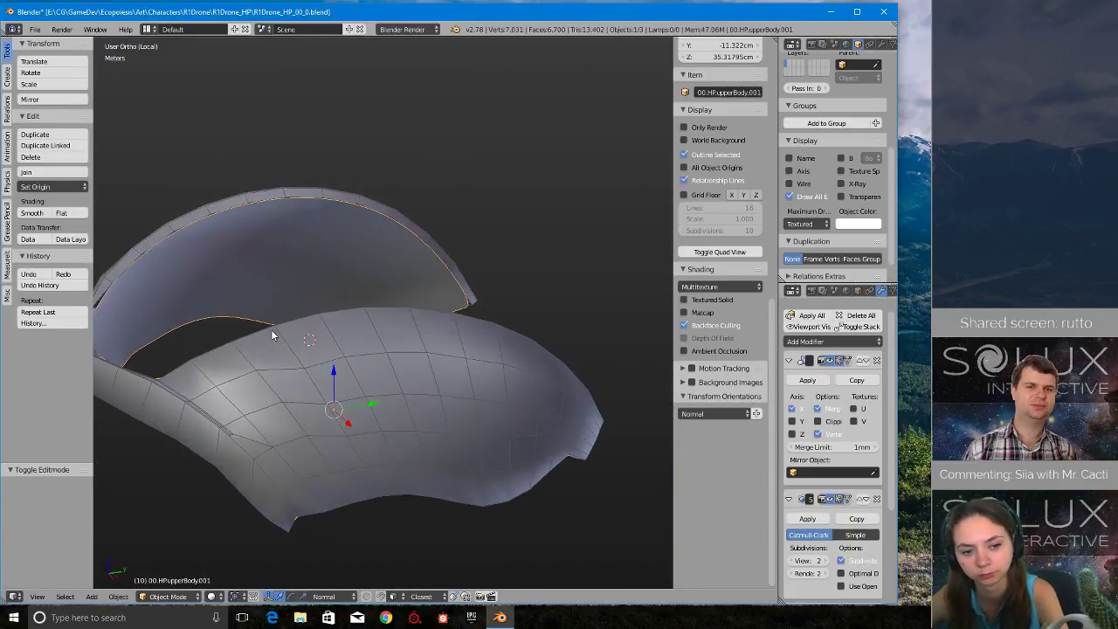
{"action": "middle_click_drag", "start_coordinate": [591, 431], "coordinate": [410, 367]}
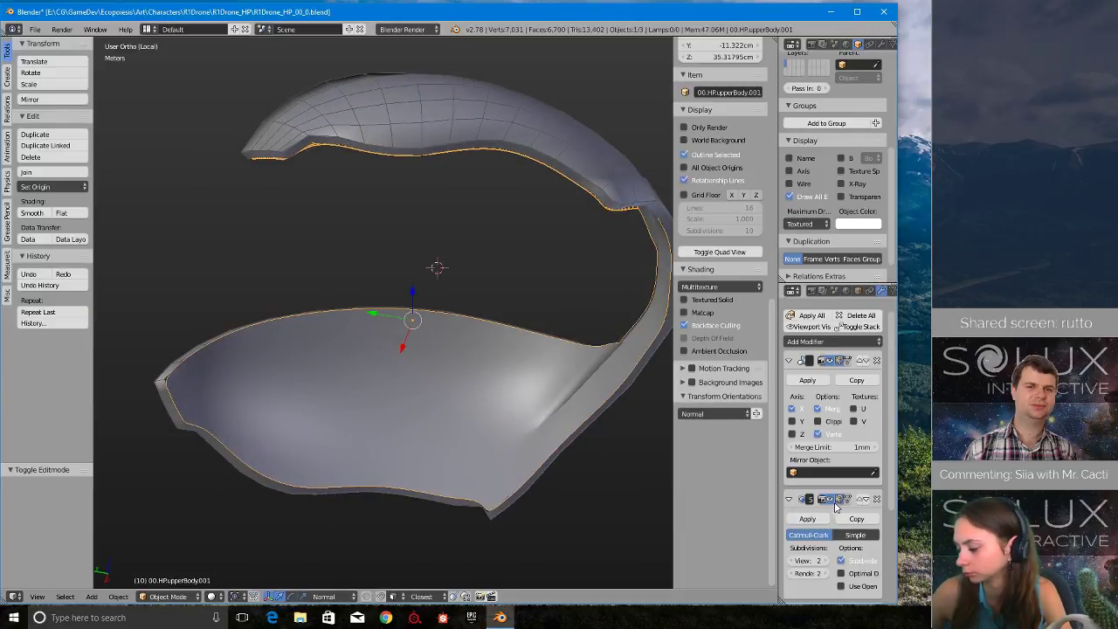
{"action": "middle_click_drag", "start_coordinate": [271, 332], "coordinate": [366, 431]}
{"action": "scroll", "coordinate": [299, 384], "scroll_direction": "up", "scroll_amount": 4}
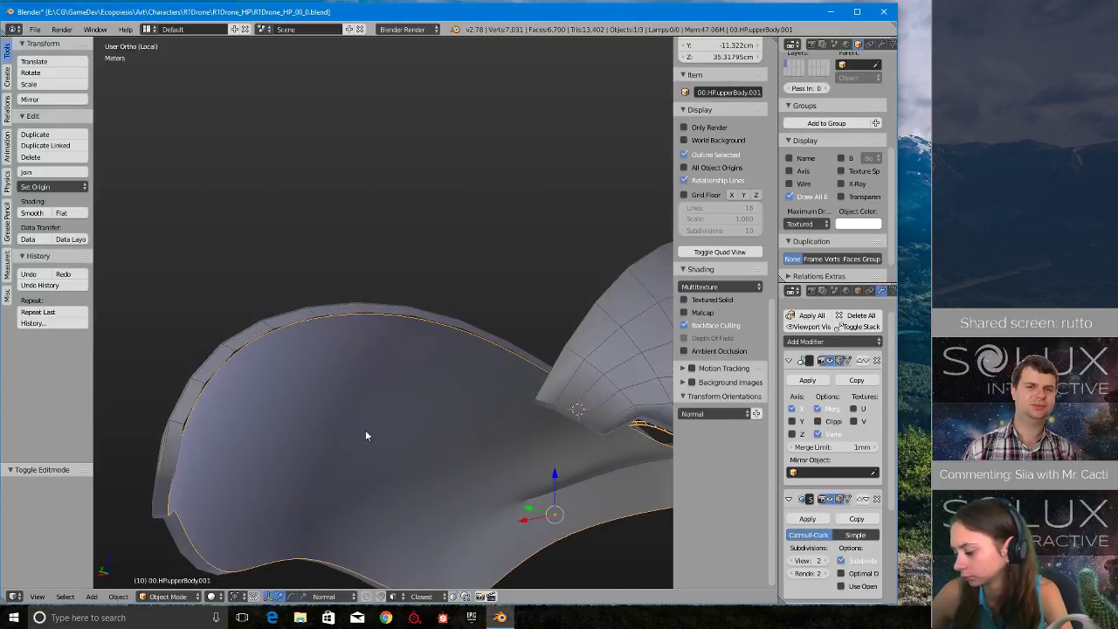
- Edit the inner shell's mesh and deselect all of its faces
{"action": "key", "text": "Tab"}
{"action": "left_click", "coordinate": [465, 431]}
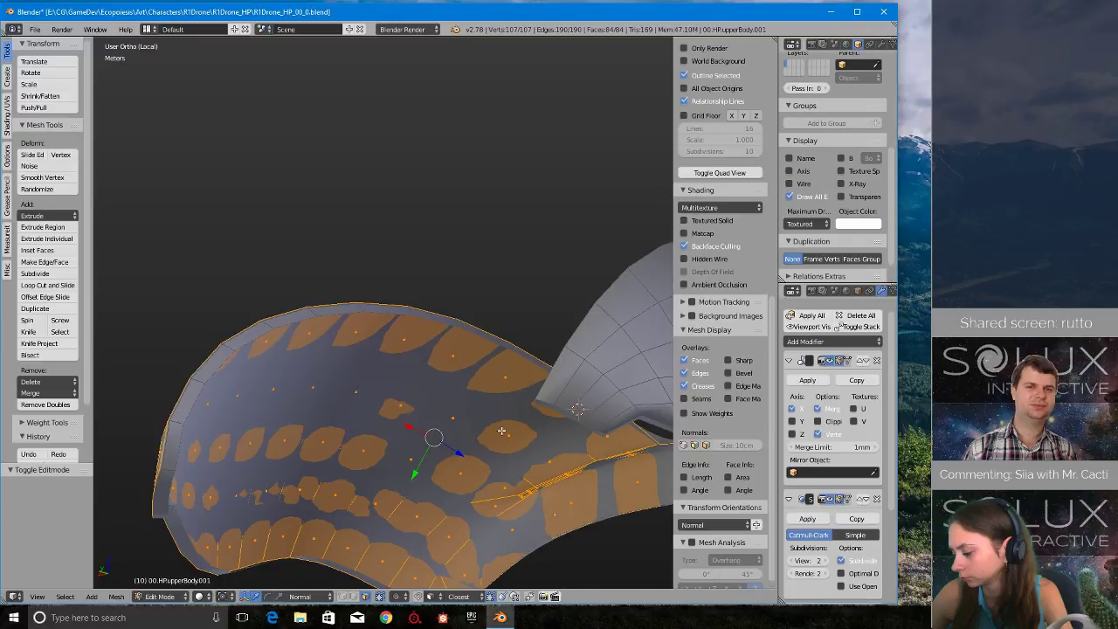
{"action": "middle_click_drag", "start_coordinate": [501, 431], "coordinate": [471, 411]}
{"action": "key", "text": "a"}
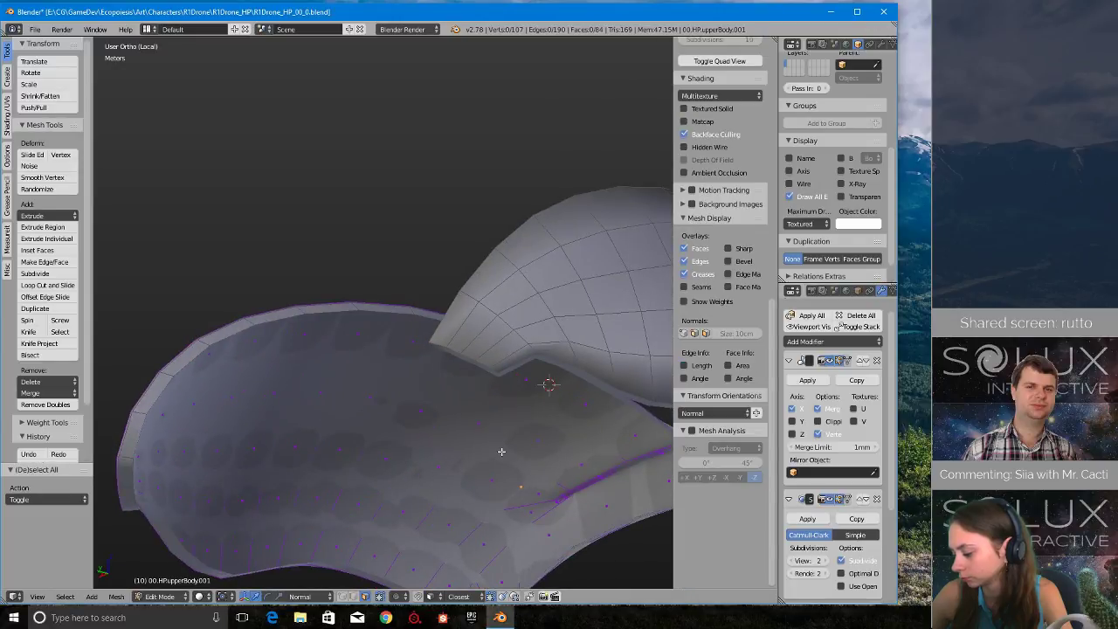
{"action": "middle_click_drag", "start_coordinate": [501, 451], "coordinate": [438, 381]}
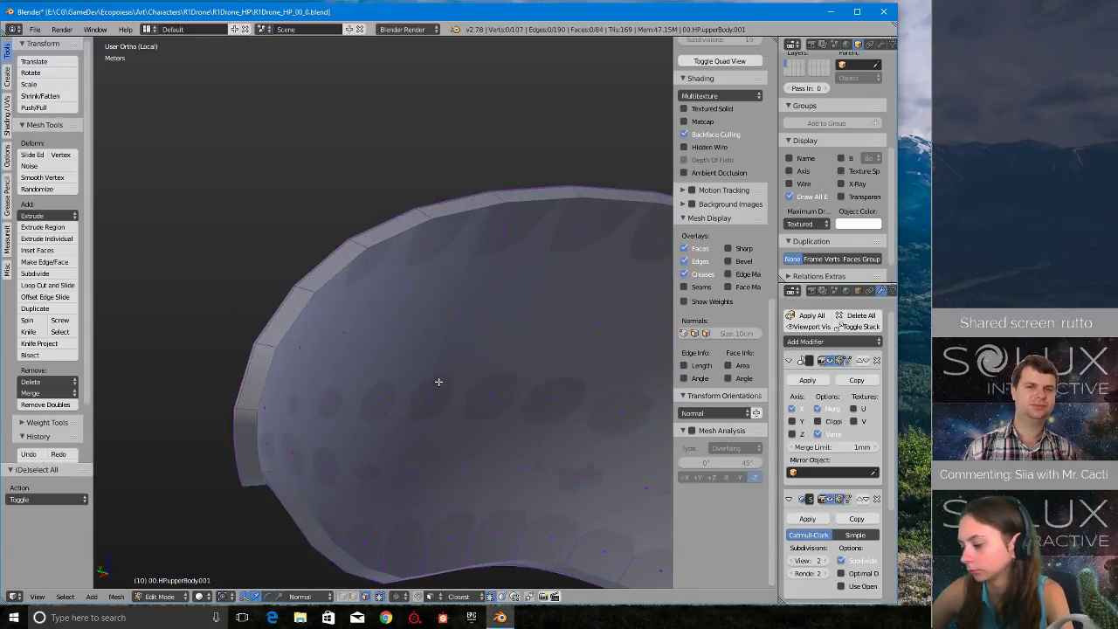
- Use vertex selection with wireframe shading and close in on the narrow folded strip of the inner shell
{"action": "middle_click_drag", "start_coordinate": [534, 385], "coordinate": [493, 387]}
{"action": "key", "text": "ctrl+Tab"}
{"action": "left_click", "coordinate": [297, 364]}
{"action": "key", "text": "z"}
{"action": "left_click", "coordinate": [524, 414]}
{"action": "scroll", "coordinate": [250, 382], "scroll_direction": "up", "scroll_amount": 5}
{"action": "scroll", "coordinate": [492, 386], "scroll_direction": "down", "scroll_amount": 3}
{"action": "middle_click_drag", "start_coordinate": [326, 395], "coordinate": [481, 387], "text": "shift"}
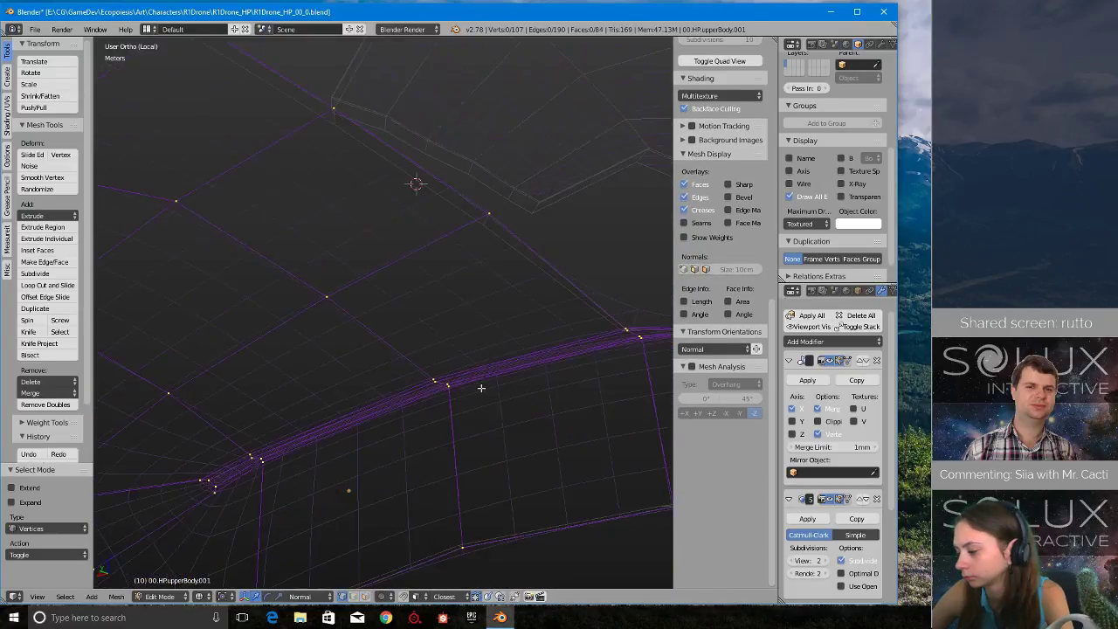
- Maximize the 3D viewport and select a single vertex on the upper edge of the narrow folded strip
{"action": "key", "text": "shift+space"}
{"action": "middle_click_drag", "start_coordinate": [511, 435], "coordinate": [517, 339], "text": "shift"}
{"action": "scroll", "coordinate": [519, 326], "scroll_direction": "up", "scroll_amount": 2}
{"action": "right_click", "coordinate": [518, 296]}
{"action": "scroll", "coordinate": [540, 375], "scroll_direction": "down", "scroll_amount": 3}
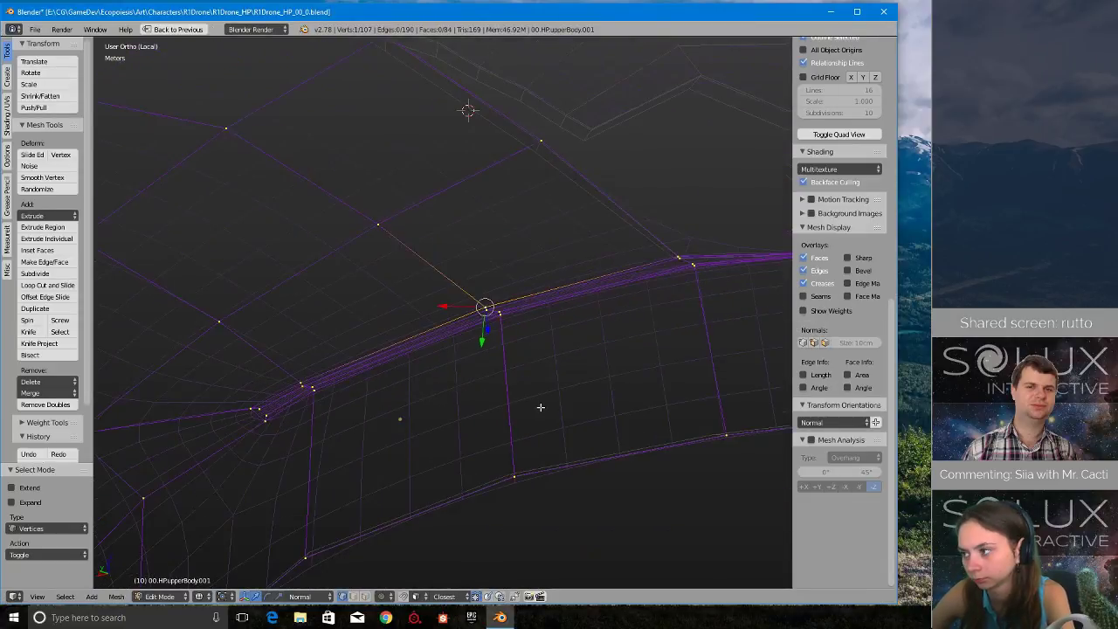
{"action": "middle_click_drag", "start_coordinate": [526, 402], "coordinate": [533, 428]}
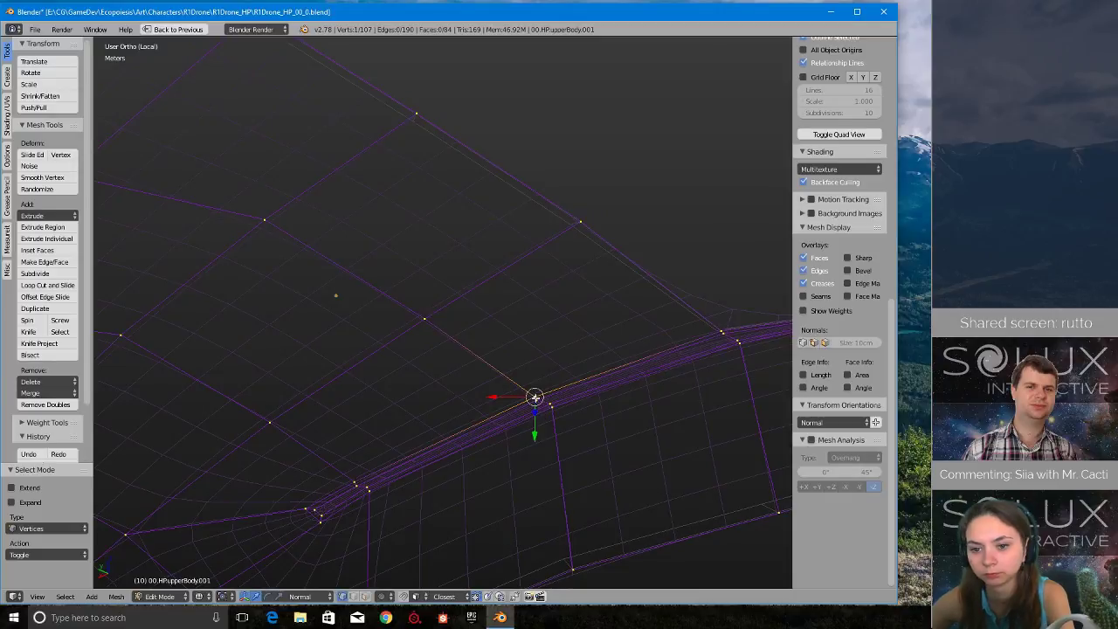
- Clear the selection and select the four stacked vertices across the middle of the narrow folded strip
{"action": "key", "text": "a"}
{"action": "right_click", "coordinate": [555, 407], "text": "alt"}
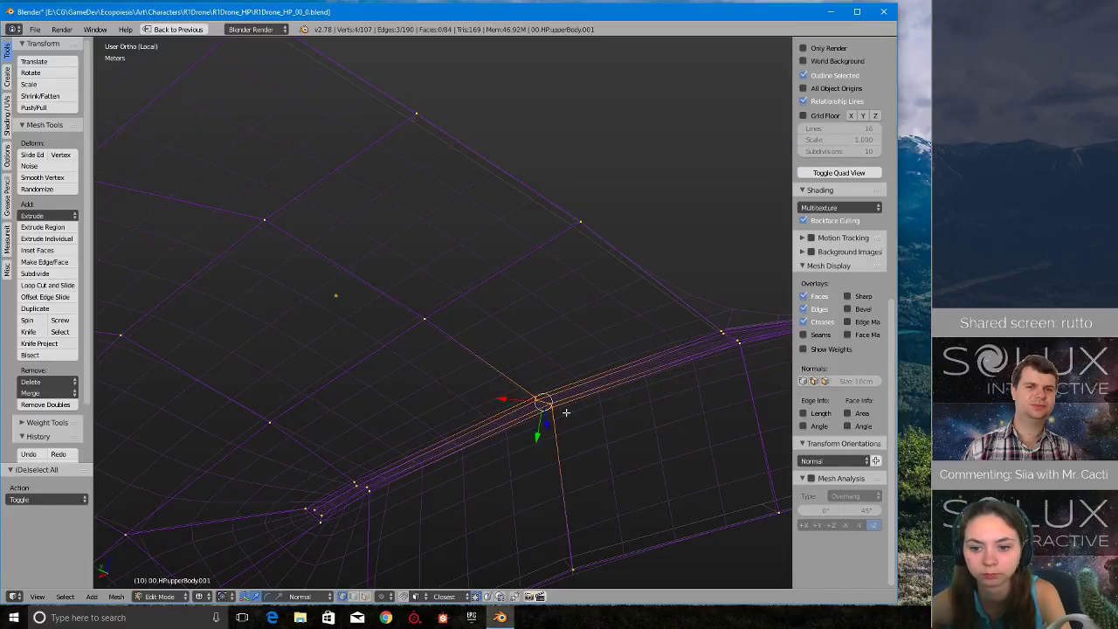
{"action": "key", "text": "x"}
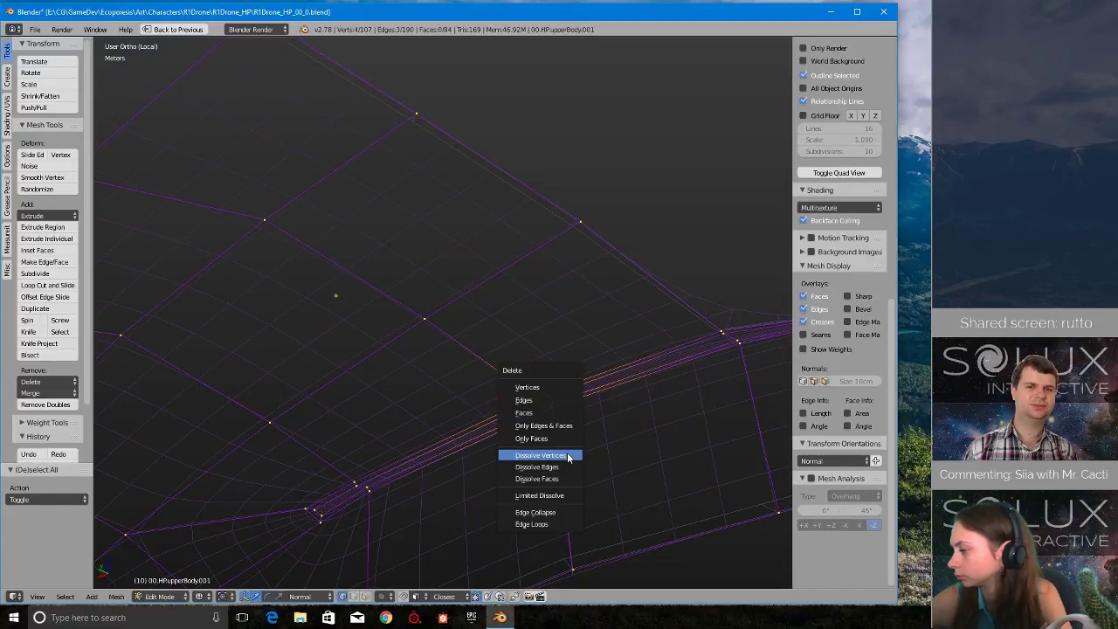
{"action": "left_click", "coordinate": [540, 455]}
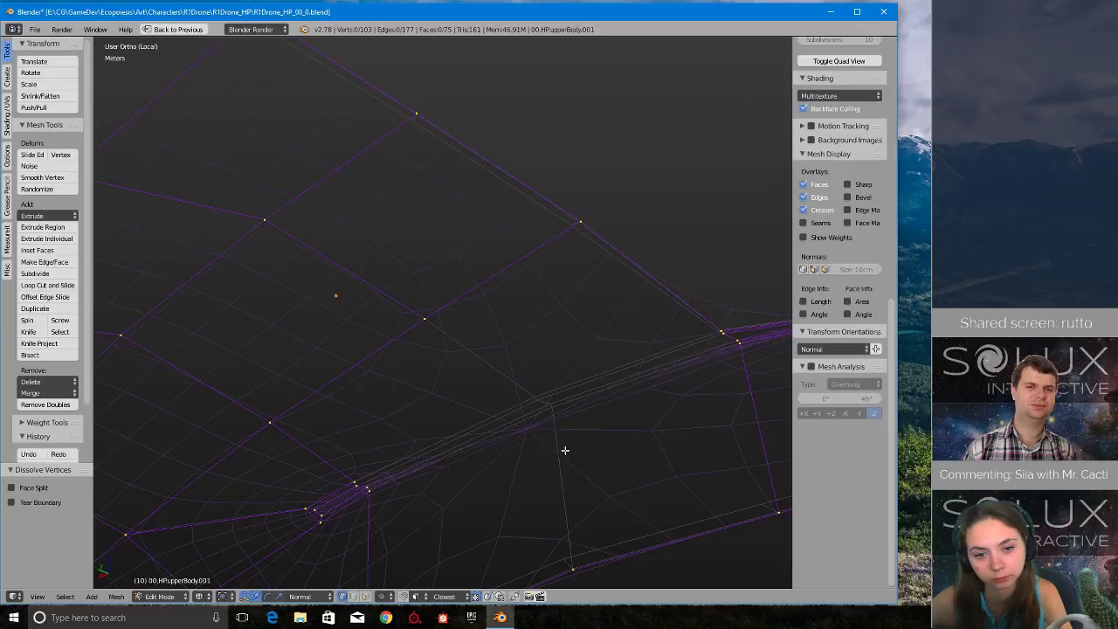
{"action": "key", "text": "ctrl+z"}
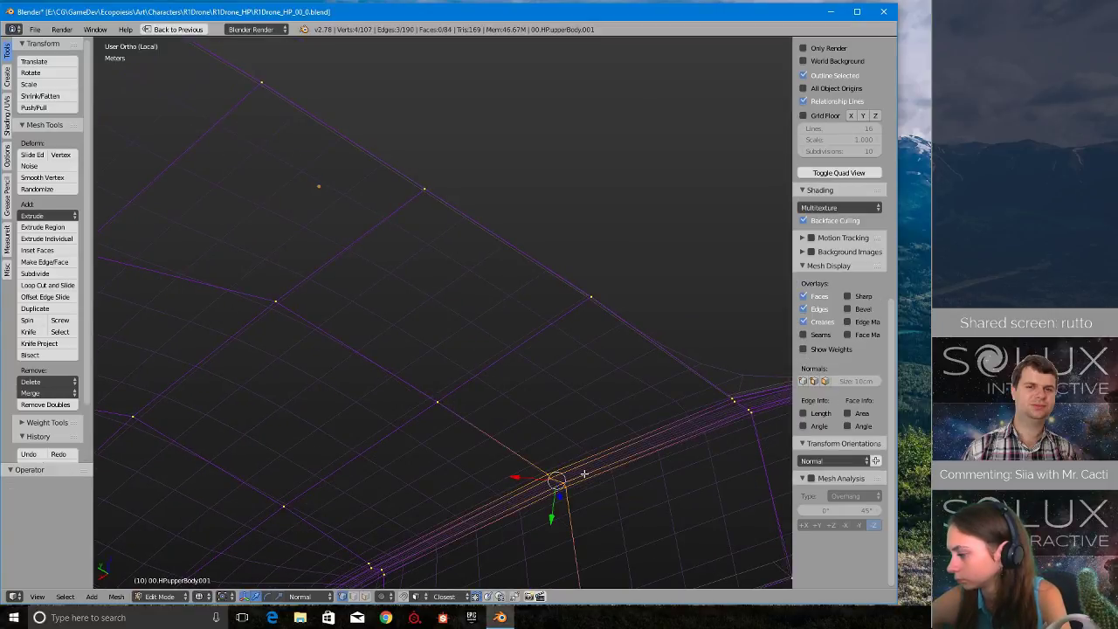
- Try dissolving the strip's four stacked vertices and connecting the nearest vertices on either side with a new edge
{"action": "middle_click_drag", "start_coordinate": [584, 473], "coordinate": [572, 315]}
{"action": "key", "text": "x"}
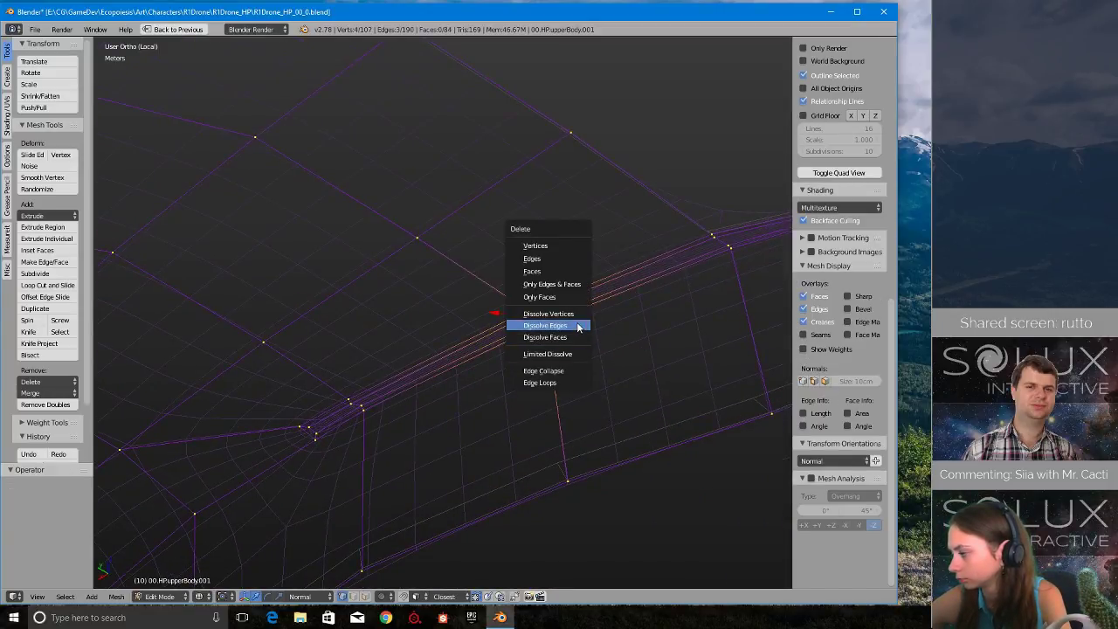
{"action": "left_click", "coordinate": [574, 314]}
{"action": "right_click", "coordinate": [569, 478]}
{"action": "right_click", "coordinate": [419, 235], "text": "shift"}
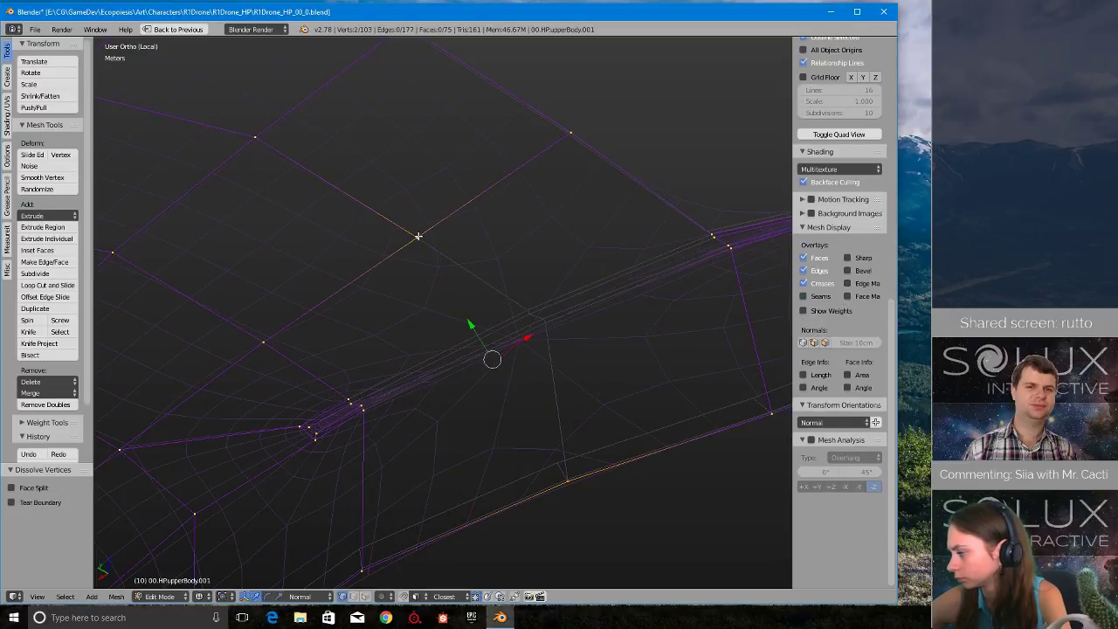
{"action": "key", "text": "j"}
- Try dissolving the four clustered vertices at the tip of the folded strip and inspect the surrounding mesh
{"action": "mouse_move", "coordinate": [620, 370]}
{"action": "middle_mouse_down"}
{"action": "mouse_move", "coordinate": [631, 332]}
{"action": "mouse_move", "coordinate": [626, 352]}
{"action": "middle_mouse_up"}
{"action": "middle_click_drag", "start_coordinate": [442, 528], "coordinate": [616, 387], "text": "shift"}
{"action": "scroll", "coordinate": [625, 406], "scroll_direction": "up", "scroll_amount": 3}
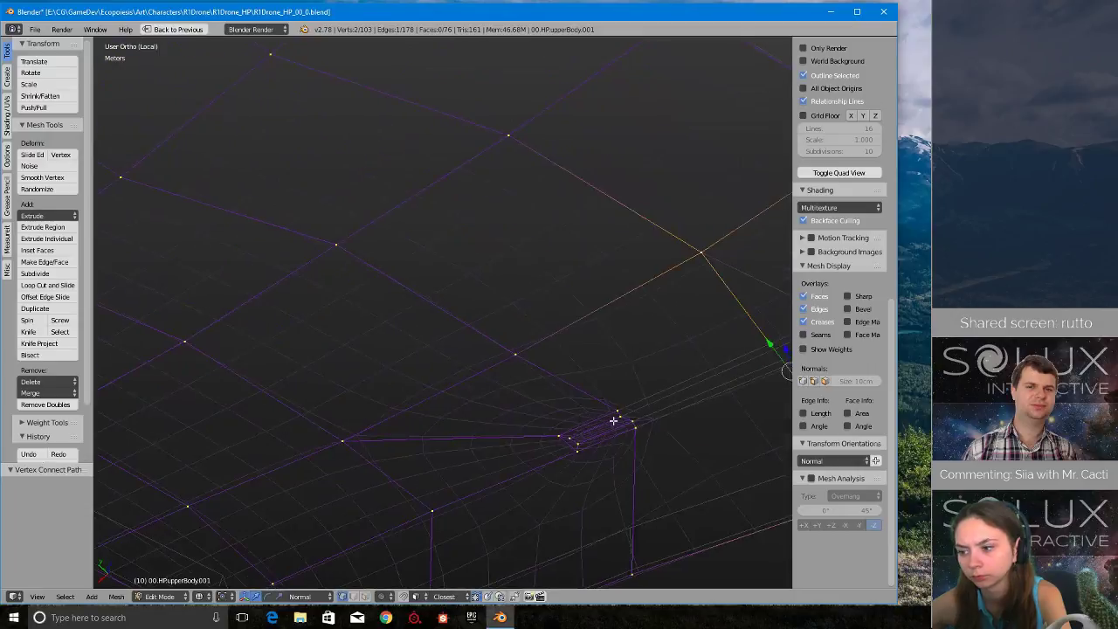
{"action": "middle_click_drag", "start_coordinate": [629, 425], "coordinate": [578, 344], "text": "shift"}
{"action": "key", "text": "a"}
{"action": "mouse_move", "coordinate": [480, 341]}
{"action": "left_mouse_down", "text": "ctrl"}
{"action": "mouse_move", "coordinate": [521, 340]}
{"action": "mouse_move", "coordinate": [474, 370]}
{"action": "left_mouse_up", "text": "ctrl"}
{"action": "key", "text": "x"}
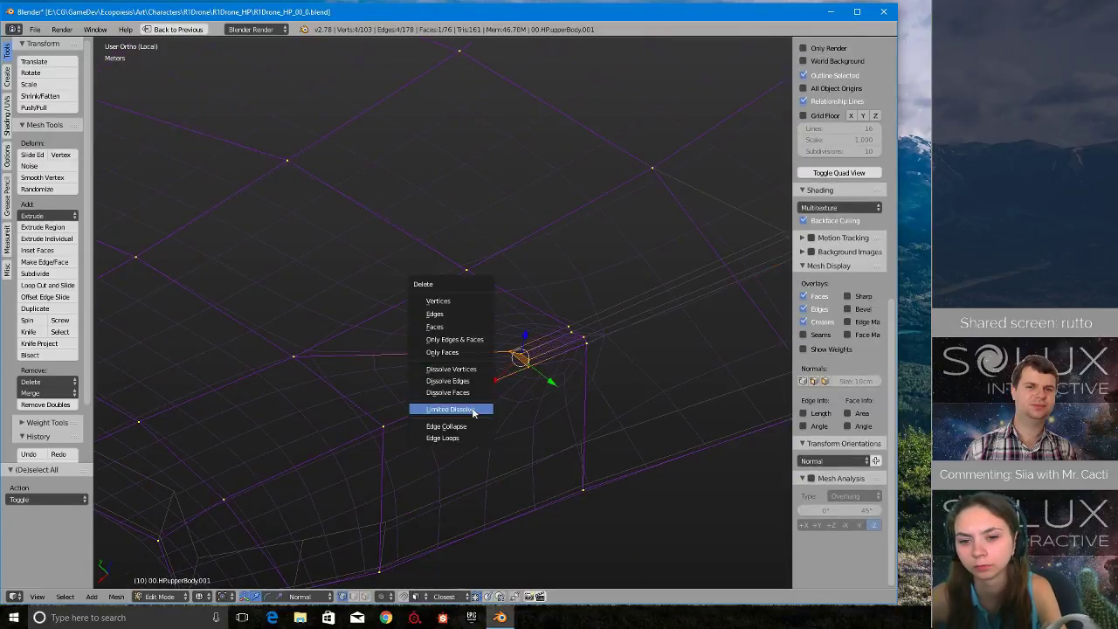
{"action": "left_click", "coordinate": [483, 367]}
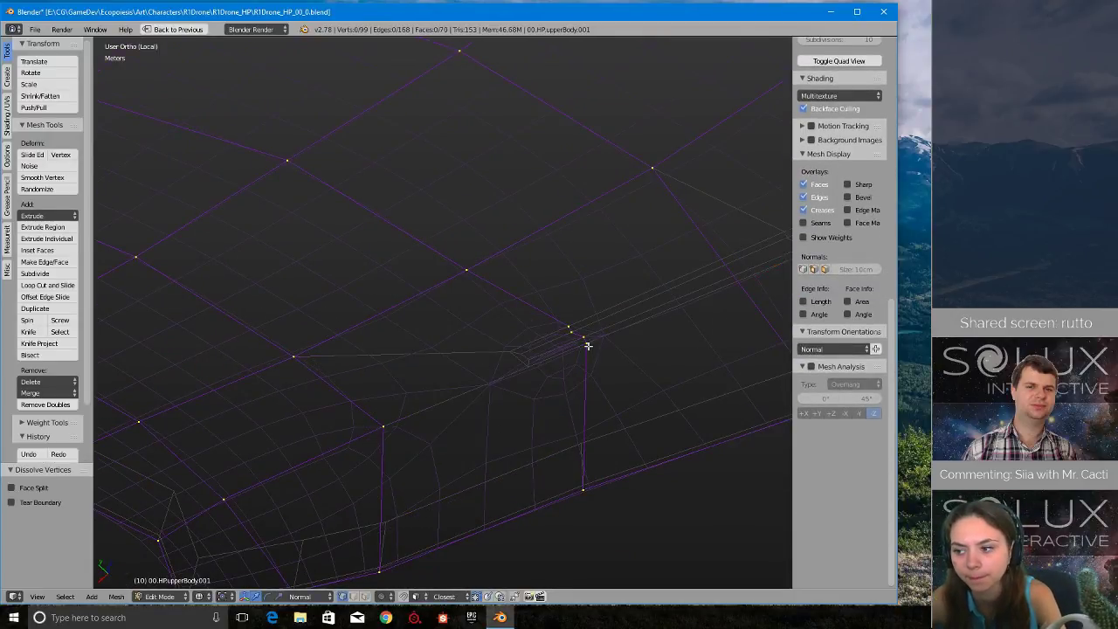
{"action": "key", "text": "a"}
{"action": "key", "text": "a"}
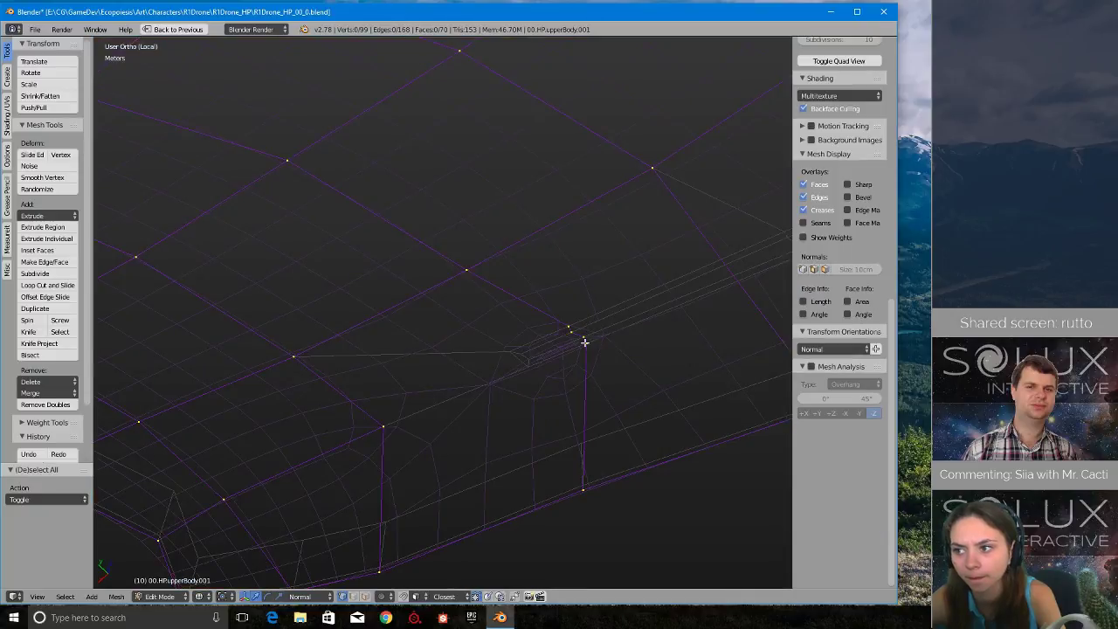
{"action": "scroll", "coordinate": [585, 344], "scroll_direction": "down", "scroll_amount": 4}
{"action": "middle_click_drag", "start_coordinate": [597, 353], "coordinate": [617, 362]}
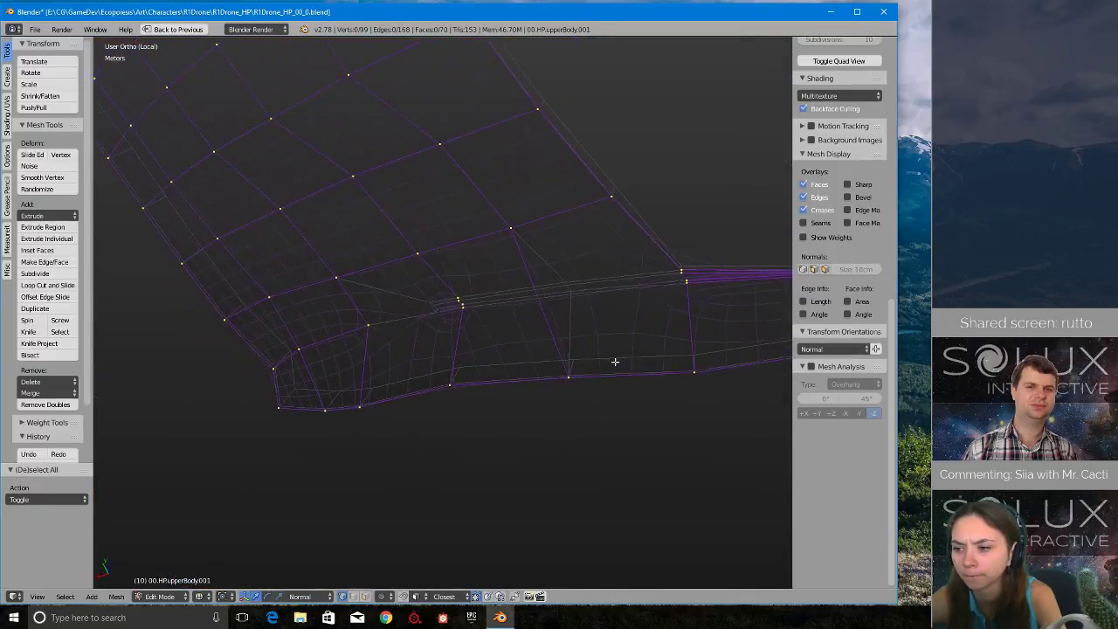
- Undo both dissolves and the connecting edge, back to the selection of the four stacked strip vertices
{"action": "key", "text": "ctrl+z"}
{"action": "key", "text": "ctrl+z"}
{"action": "key", "text": "ctrl+z"}
{"action": "key", "text": "ctrl+z"}
{"action": "key", "text": "ctrl+z"}
{"action": "key", "text": "ctrl+z"}
{"action": "key", "text": "ctrl+z"}
{"action": "key", "text": "ctrl+z"}
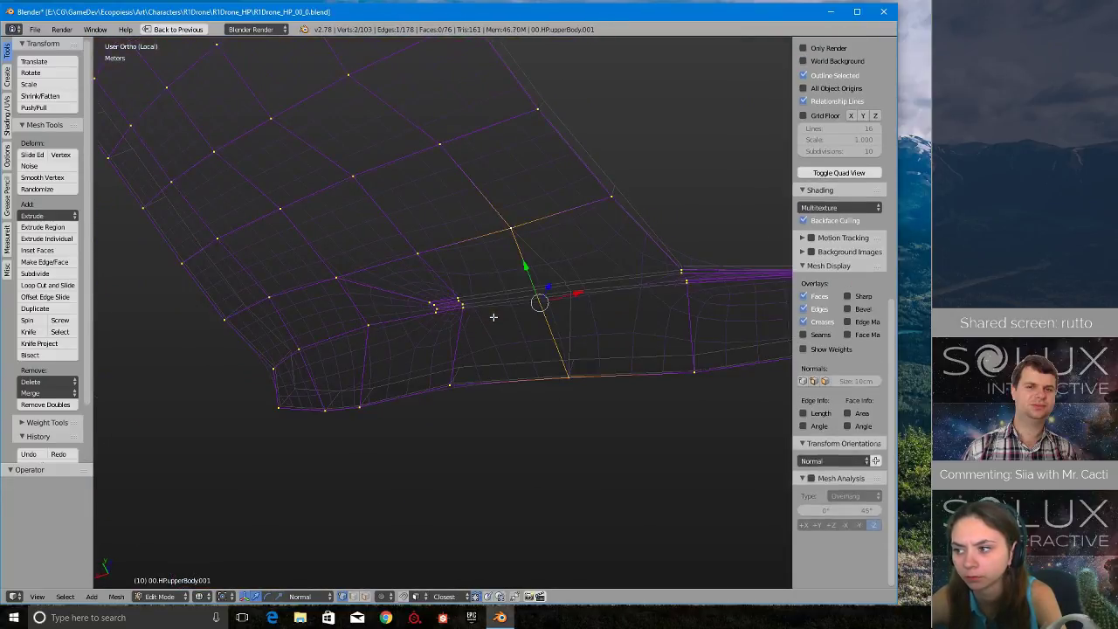
{"action": "middle_click_drag", "start_coordinate": [569, 278], "coordinate": [454, 399]}
{"action": "middle_click_drag", "start_coordinate": [406, 351], "coordinate": [369, 413]}
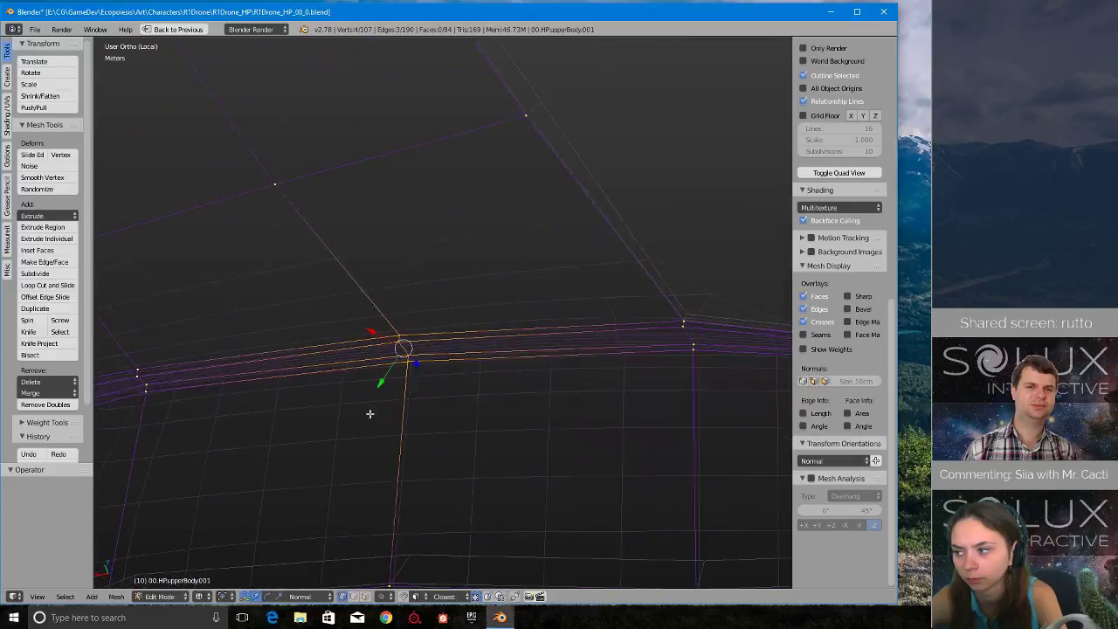
- Merge the four selected strip vertices with Collapse and clear the selection
{"action": "key", "text": "alt+m"}
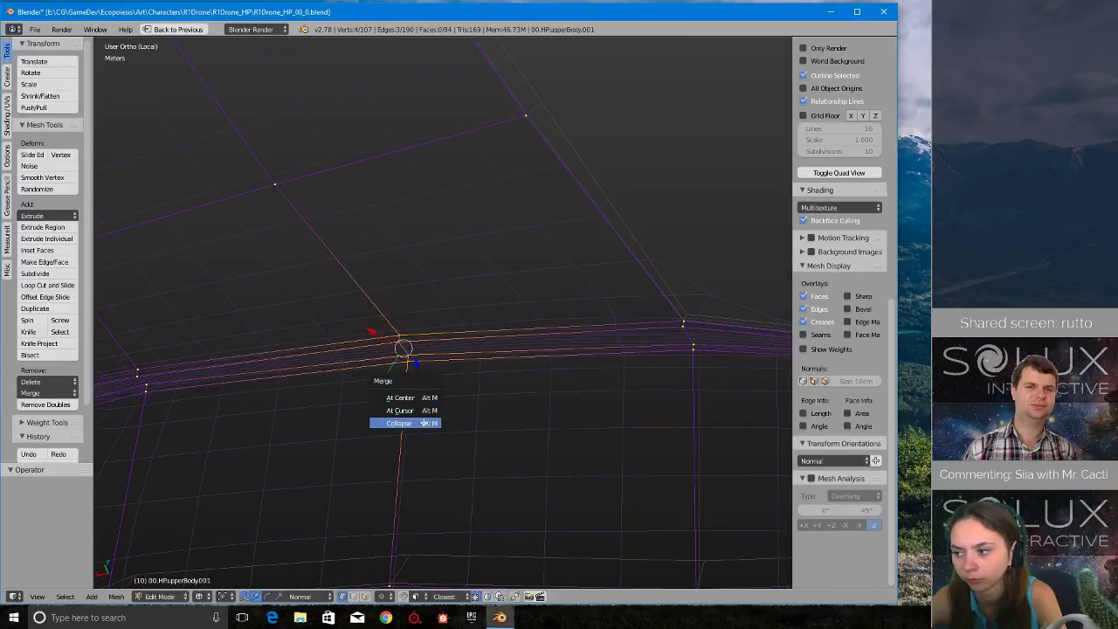
{"action": "left_click", "coordinate": [425, 423]}
{"action": "scroll", "coordinate": [398, 391], "scroll_direction": "down", "scroll_amount": 1}
{"action": "middle_click_drag", "start_coordinate": [392, 390], "coordinate": [676, 390], "text": "shift"}
{"action": "key", "text": "a"}
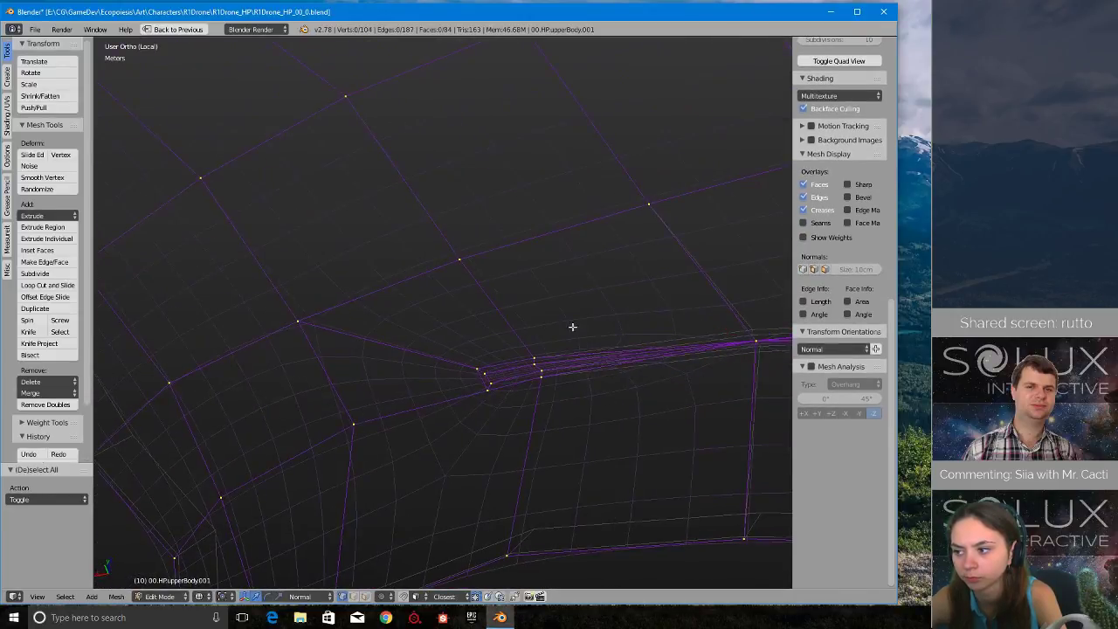
- Select the neighbouring four stacked vertices, just before the strip's tip, and merge them with Collapse
{"action": "left_click_drag", "start_coordinate": [570, 321], "coordinate": [586, 384], "text": "ctrl"}
{"action": "middle_click_drag", "start_coordinate": [567, 367], "coordinate": [599, 371]}
{"action": "middle_click_drag", "start_coordinate": [599, 309], "coordinate": [599, 255]}
{"action": "middle_click_drag", "start_coordinate": [567, 289], "coordinate": [411, 451], "text": "shift"}
{"action": "scroll", "coordinate": [476, 383], "scroll_direction": "up", "scroll_amount": 3}
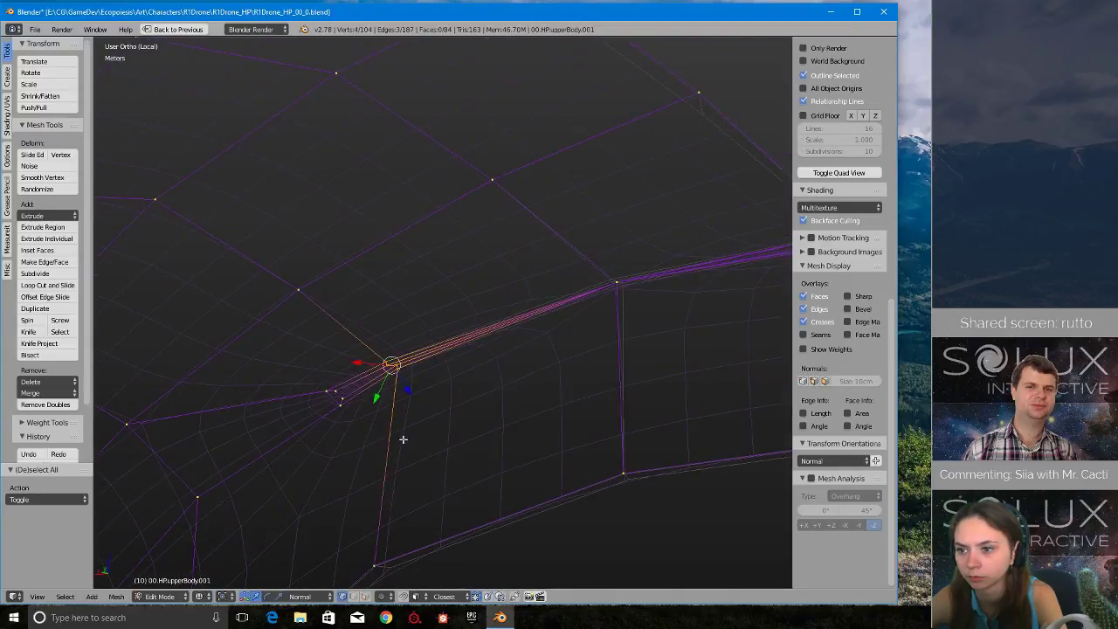
{"action": "key", "text": "alt+m"}
{"action": "left_click", "coordinate": [402, 441]}
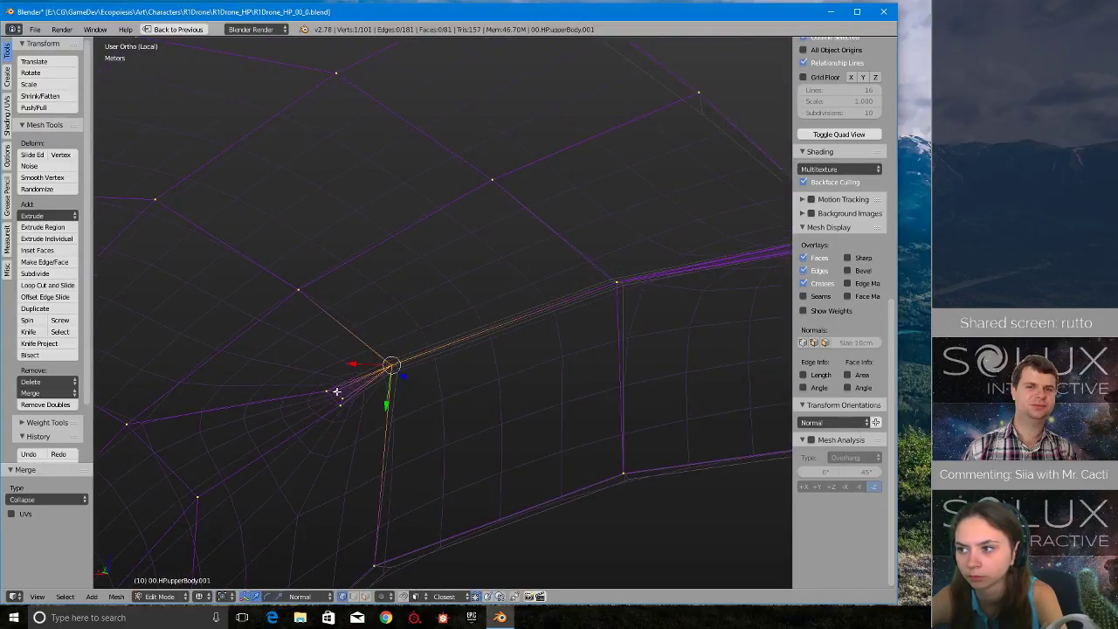
- Select the four clustered vertices at the very tip of the strip and merge them with Collapse
{"action": "key", "text": "a"}
{"action": "mouse_move", "coordinate": [344, 381]}
{"action": "left_mouse_down", "text": "ctrl"}
{"action": "mouse_move", "coordinate": [325, 402]}
{"action": "mouse_move", "coordinate": [360, 406]}
{"action": "left_mouse_up", "text": "ctrl"}
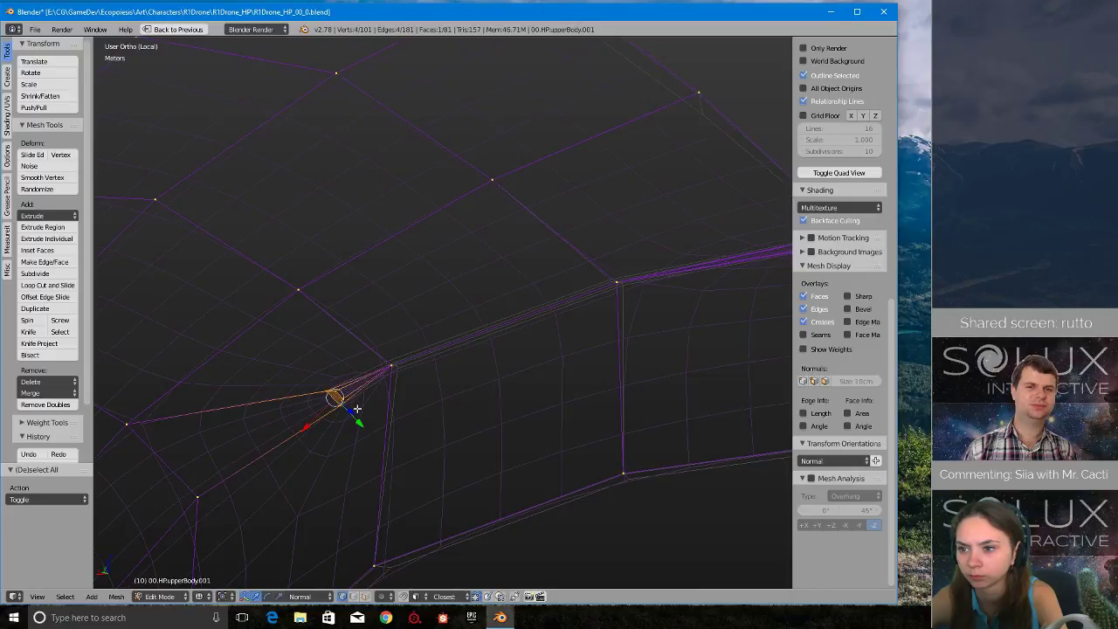
{"action": "key", "text": "z"}
{"action": "key", "text": "Escape"}
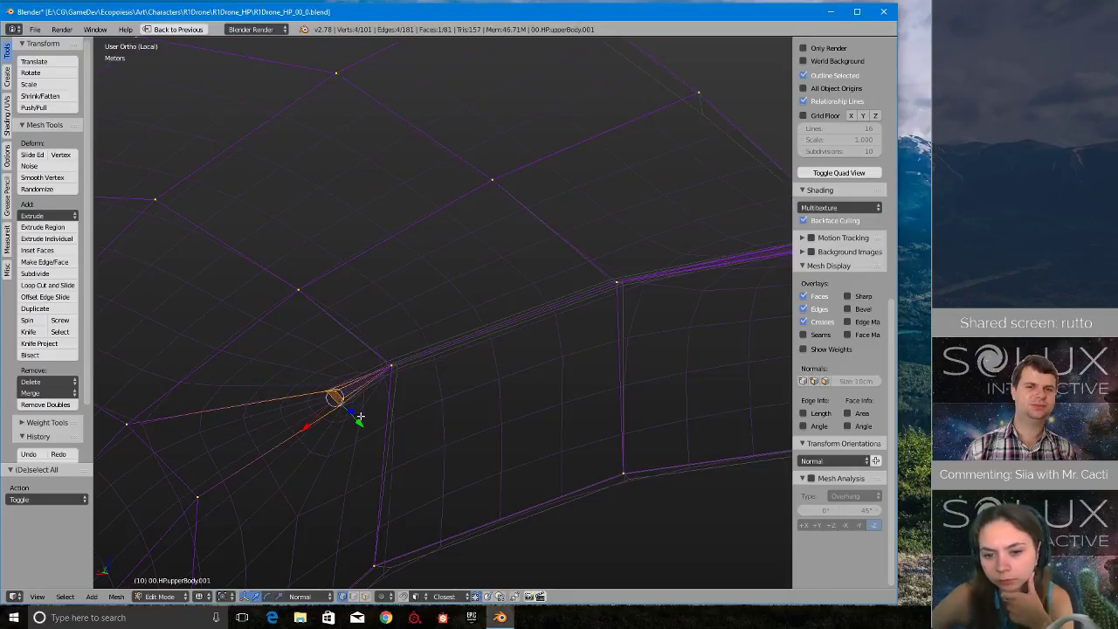
{"action": "key", "text": "alt+m"}
{"action": "left_click", "coordinate": [356, 410]}
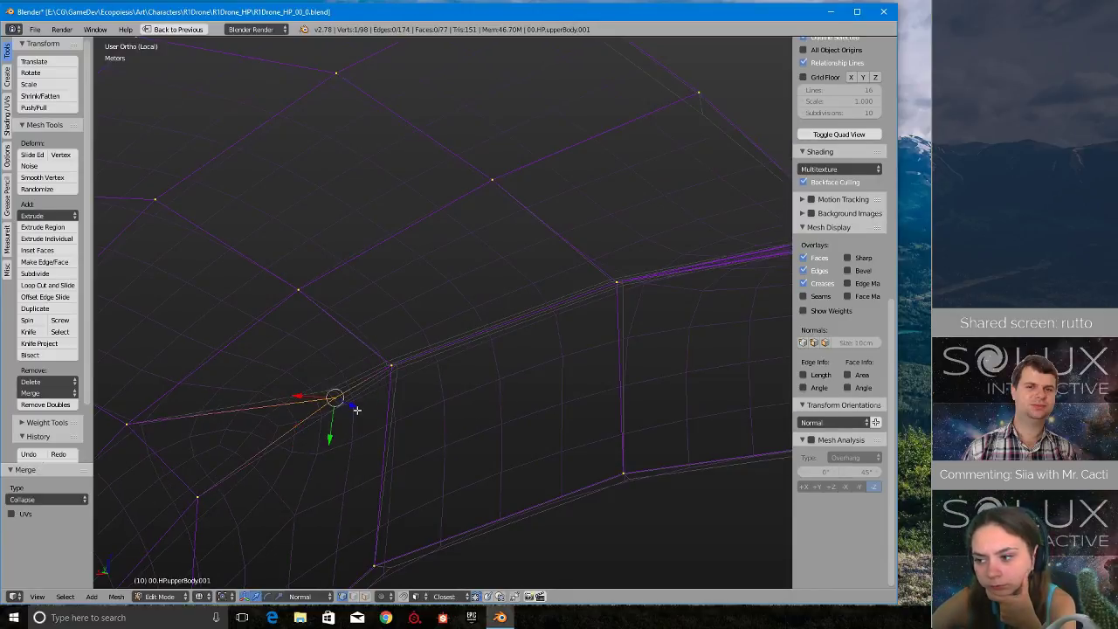
- Merge the tip vertex into the adjacent collapsed strip vertex using At Last
{"action": "right_click", "coordinate": [395, 366], "text": "shift"}
{"action": "key", "text": "alt+m"}
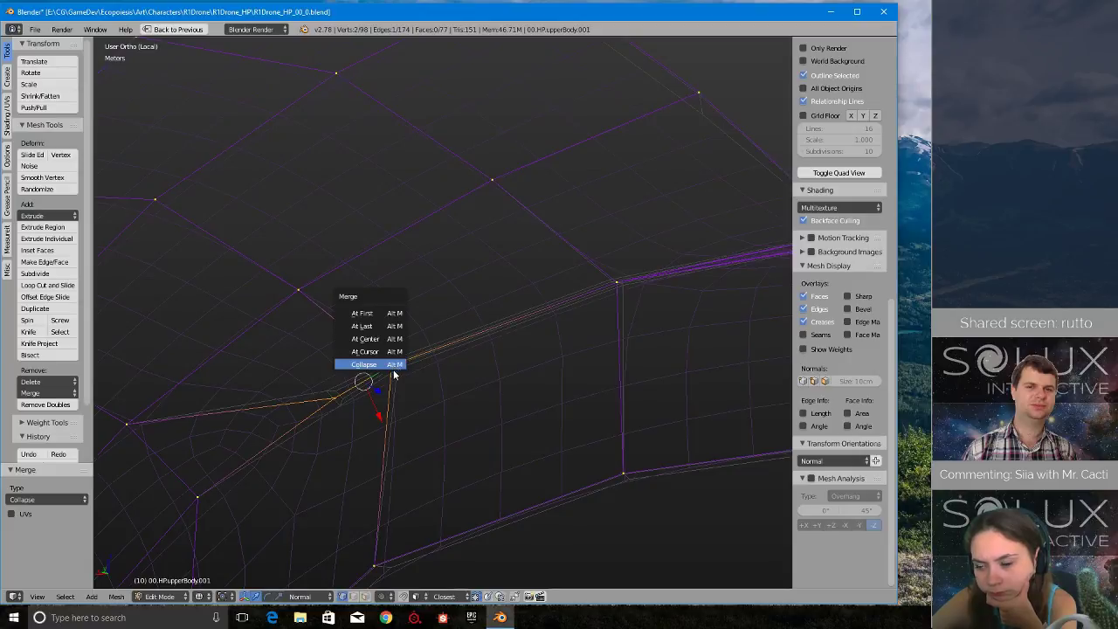
{"action": "left_click", "coordinate": [385, 324]}
- Dissolve the diagonal edge running from the former strip tip's merged vertex to the neighbouring surface vertex
{"action": "right_click", "coordinate": [128, 423]}
{"action": "right_click", "coordinate": [390, 365], "text": "shift"}
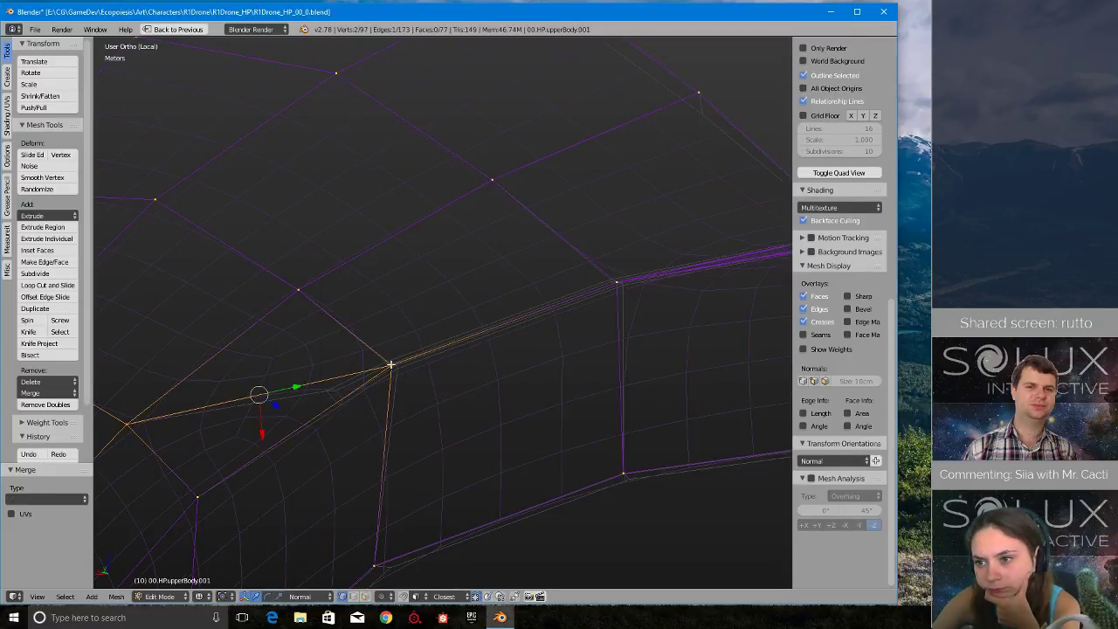
{"action": "key", "text": "x"}
{"action": "left_click", "coordinate": [399, 375]}
- Select the four strip vertices at the bend where the shell's side edge meets the strip and merge them At Center
{"action": "middle_click_drag", "start_coordinate": [398, 376], "coordinate": [526, 339]}
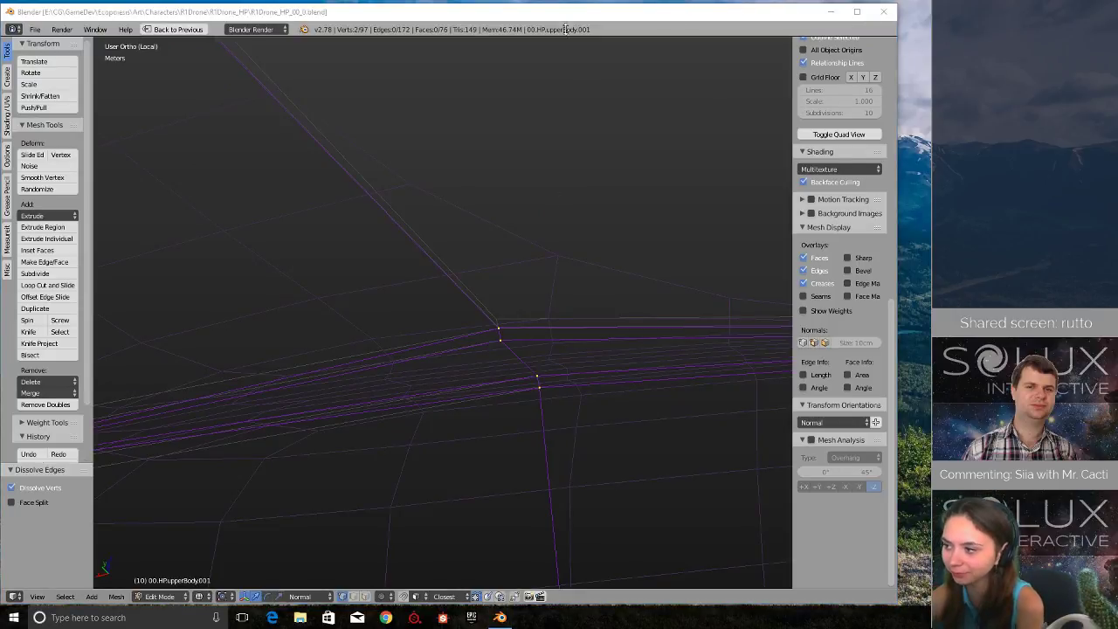
{"action": "left_click", "coordinate": [600, 11]}
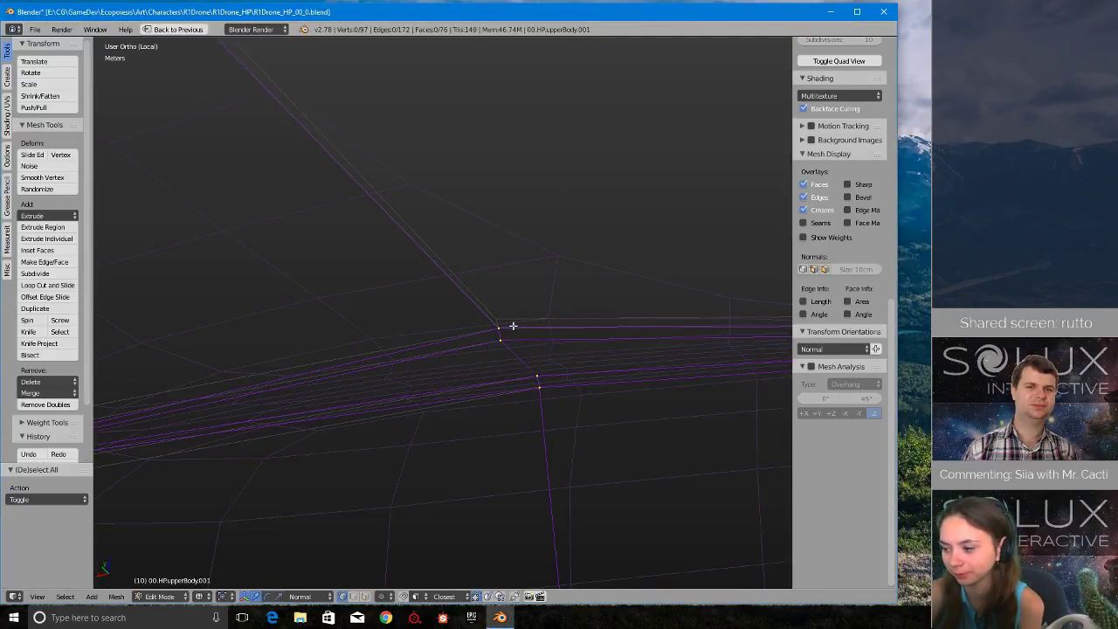
{"action": "key", "text": "a"}
{"action": "key", "text": "a"}
{"action": "mouse_move", "coordinate": [499, 324]}
{"action": "left_mouse_down", "text": "ctrl"}
{"action": "mouse_move", "coordinate": [619, 454]}
{"action": "mouse_move", "coordinate": [590, 394]}
{"action": "left_mouse_up", "text": "ctrl"}
{"action": "scroll", "coordinate": [590, 394], "scroll_direction": "down", "scroll_amount": 4}
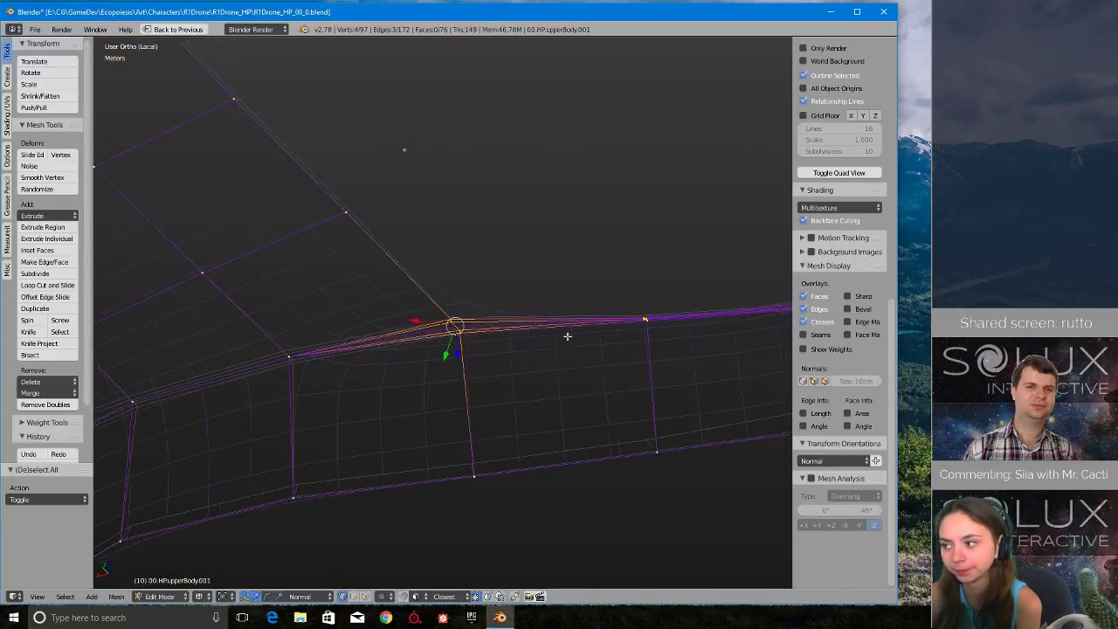
{"action": "middle_click_drag", "start_coordinate": [567, 335], "coordinate": [542, 349], "text": "shift"}
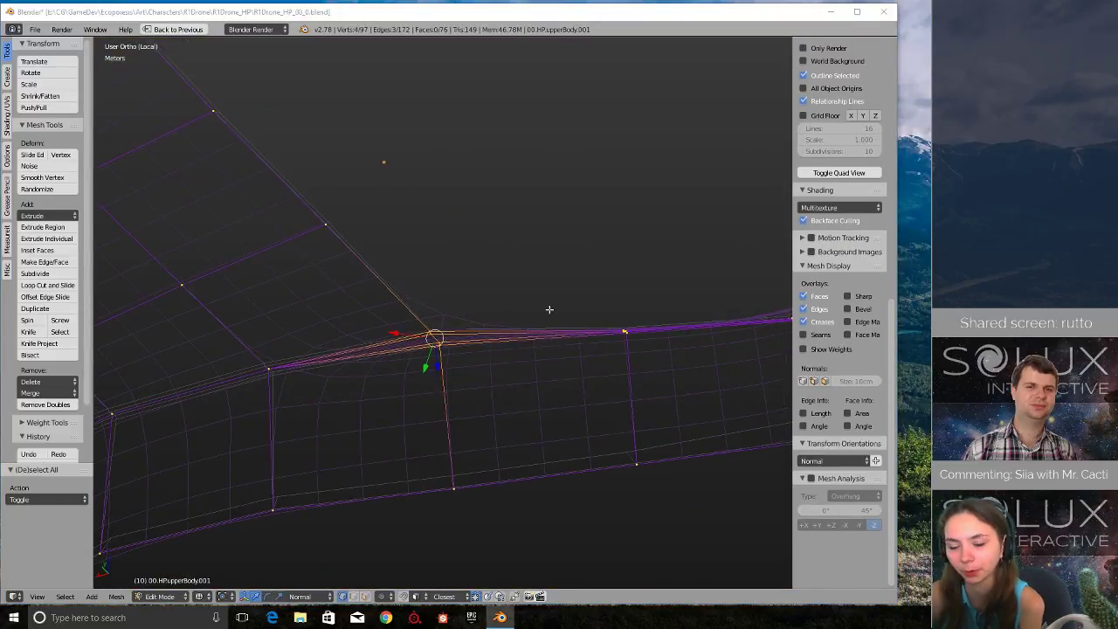
{"action": "middle_click_drag", "start_coordinate": [573, 311], "coordinate": [561, 309]}
{"action": "key", "text": "alt+m"}
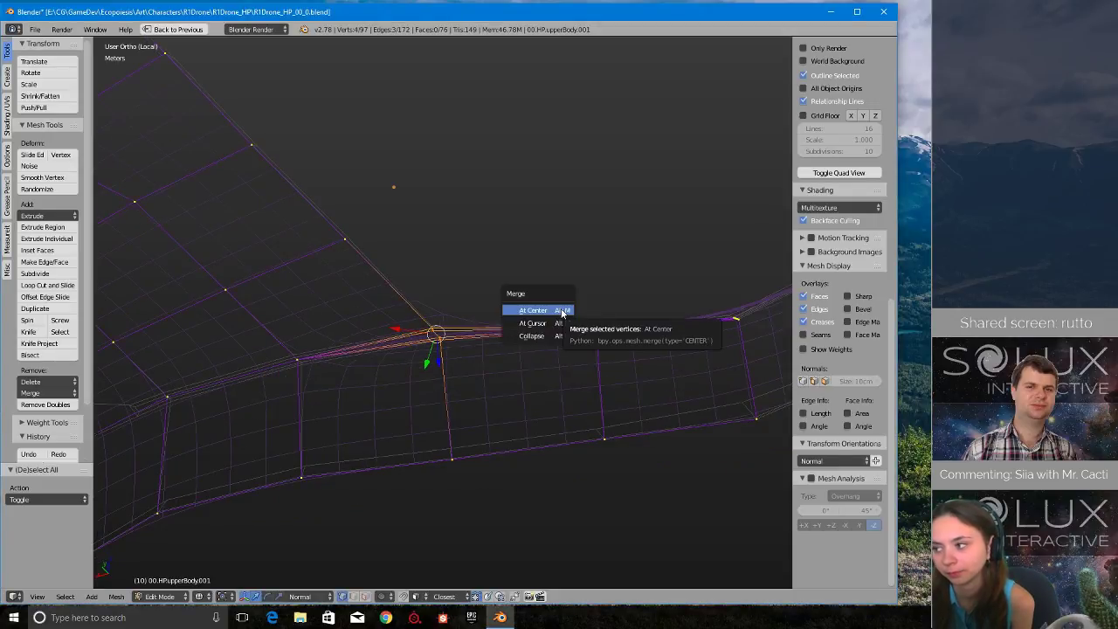
{"action": "left_click", "coordinate": [561, 311]}
- Select the next four stacked vertices along the narrow band beyond the bend and merge them with Collapse
{"action": "key", "text": "a"}
{"action": "mouse_move", "coordinate": [609, 303]}
{"action": "left_mouse_down", "text": "ctrl"}
{"action": "mouse_move", "coordinate": [582, 342]}
{"action": "mouse_move", "coordinate": [607, 335]}
{"action": "left_mouse_up", "text": "ctrl"}
{"action": "mouse_move", "coordinate": [608, 337]}
{"action": "middle_mouse_down"}
{"action": "mouse_move", "coordinate": [626, 379]}
{"action": "mouse_move", "coordinate": [585, 345]}
{"action": "mouse_move", "coordinate": [615, 284]}
{"action": "mouse_move", "coordinate": [549, 305]}
{"action": "middle_mouse_up"}
{"action": "key", "text": "alt+m"}
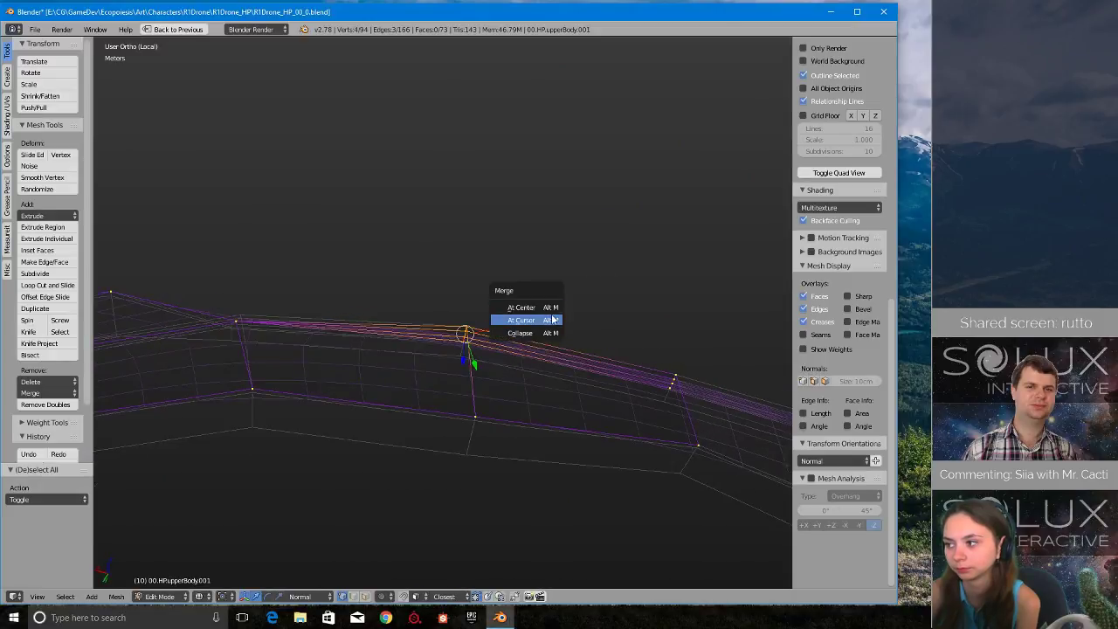
{"action": "left_click", "coordinate": [542, 341]}
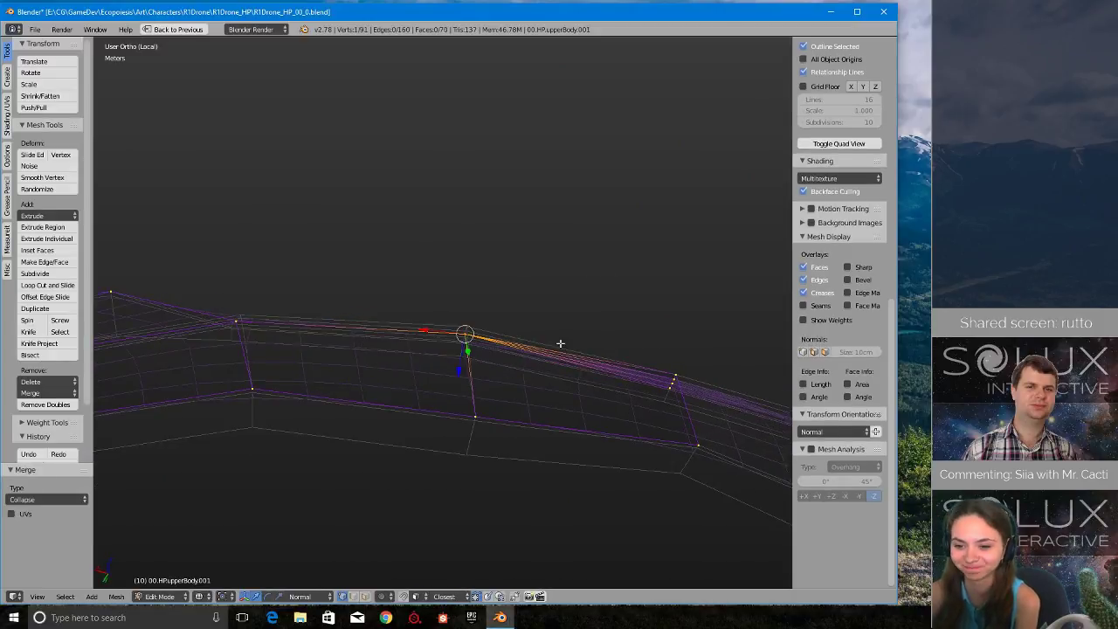
- Merge the last group of stacked vertices on the narrow band's upper edge with Collapse
{"action": "mouse_move", "coordinate": [689, 367]}
{"action": "left_mouse_down", "text": "ctrl"}
{"action": "mouse_move", "coordinate": [721, 397]}
{"action": "mouse_move", "coordinate": [692, 324]}
{"action": "mouse_move", "coordinate": [638, 393]}
{"action": "mouse_move", "coordinate": [703, 387]}
{"action": "left_mouse_up", "text": "ctrl"}
{"action": "key", "text": "alt+m"}
{"action": "left_click", "coordinate": [705, 381]}
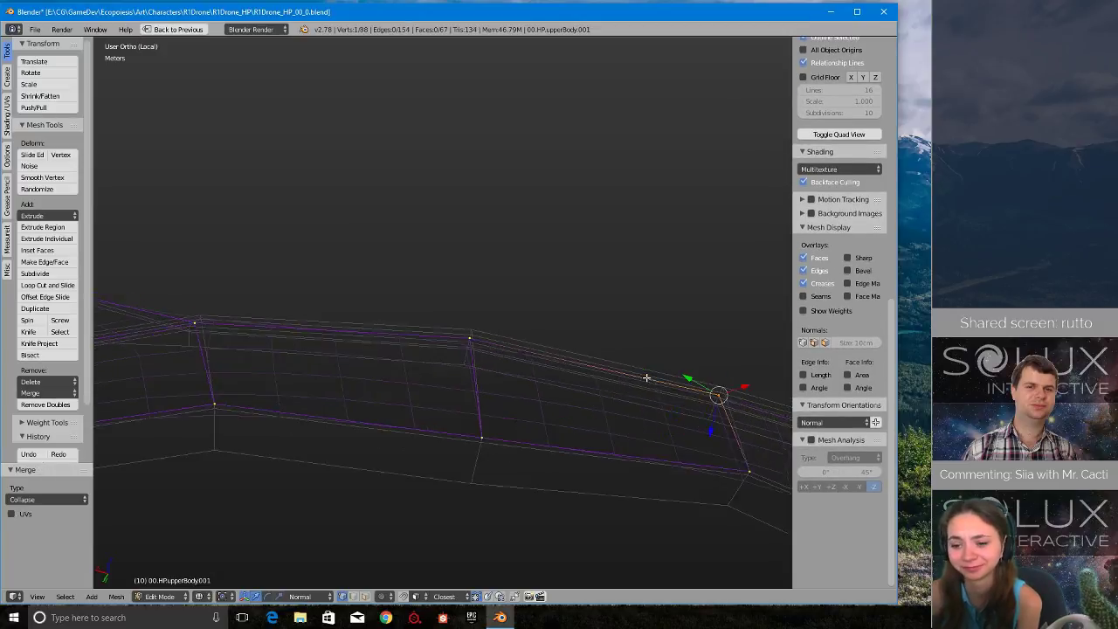
- Return to solid shading, inspect the cleaned inner shell and switch back to Object Mode
{"action": "scroll", "coordinate": [611, 375], "scroll_direction": "down", "scroll_amount": 3}
{"action": "key", "text": "z"}
{"action": "left_click", "coordinate": [620, 380]}
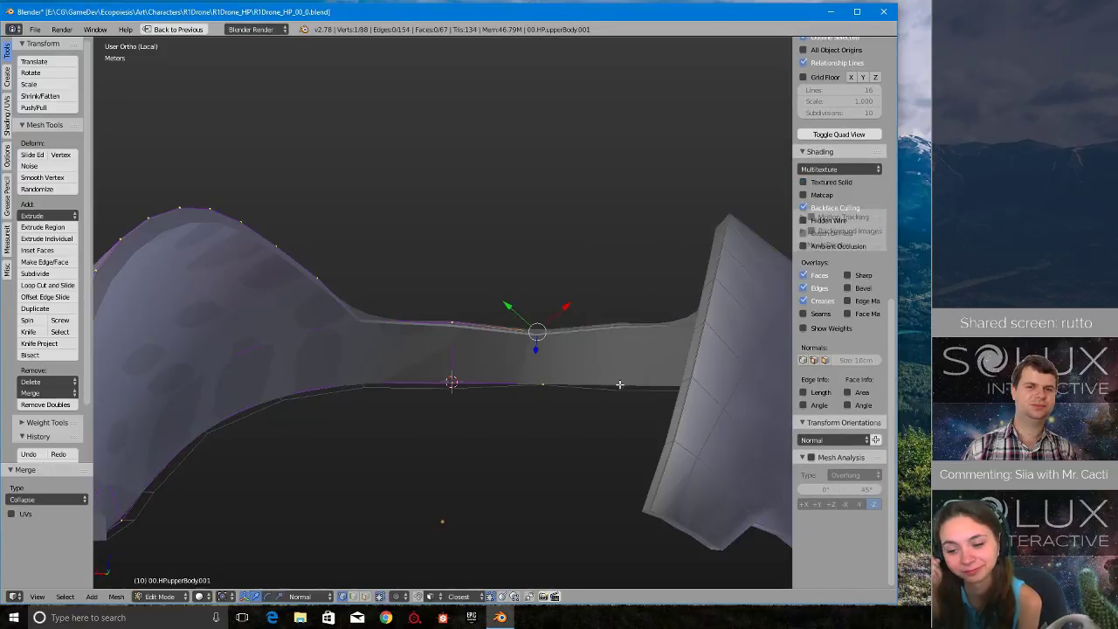
{"action": "mouse_move", "coordinate": [620, 380]}
{"action": "middle_mouse_down"}
{"action": "mouse_move", "coordinate": [510, 388]}
{"action": "mouse_move", "coordinate": [555, 315]}
{"action": "middle_mouse_up"}
{"action": "key", "text": "Tab"}
{"action": "key", "text": "Escape"}
{"action": "middle_click_drag", "start_coordinate": [568, 402], "coordinate": [646, 303]}
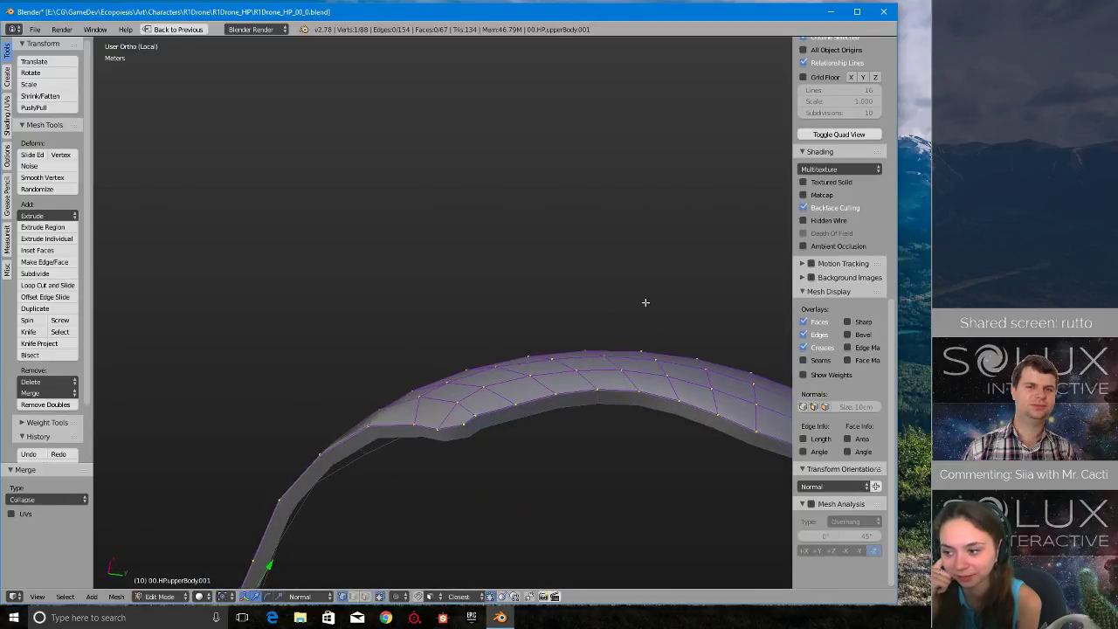
{"action": "key", "text": "Tab"}
- Select the outer body and the inner shell in turn and examine how the two surfaces fit together
{"action": "left_click", "coordinate": [584, 301]}
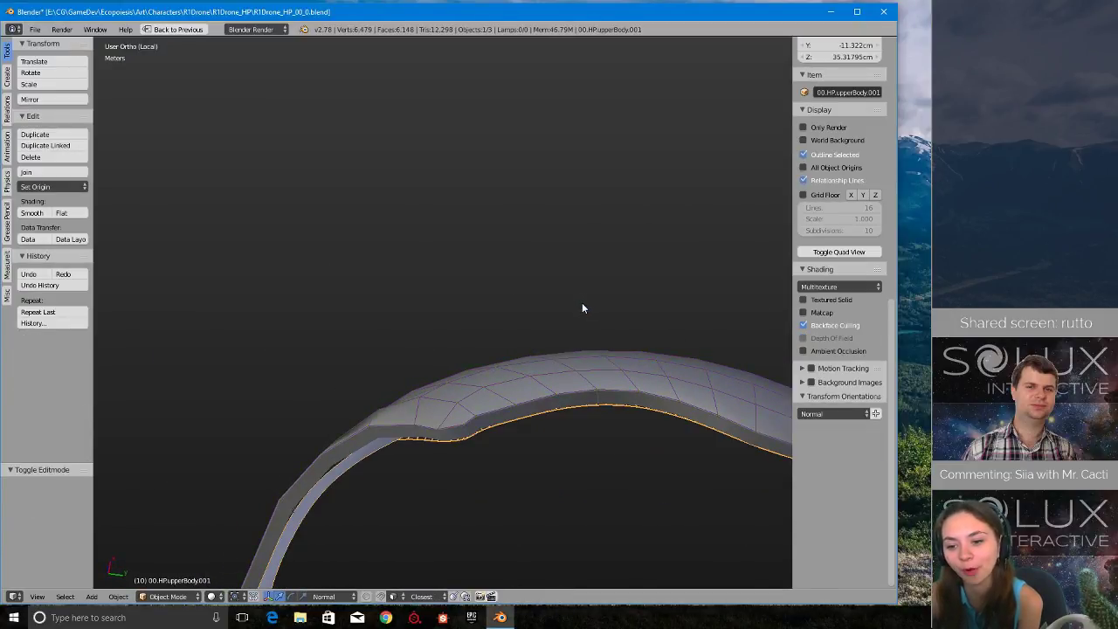
{"action": "middle_click_drag", "start_coordinate": [680, 323], "coordinate": [607, 435]}
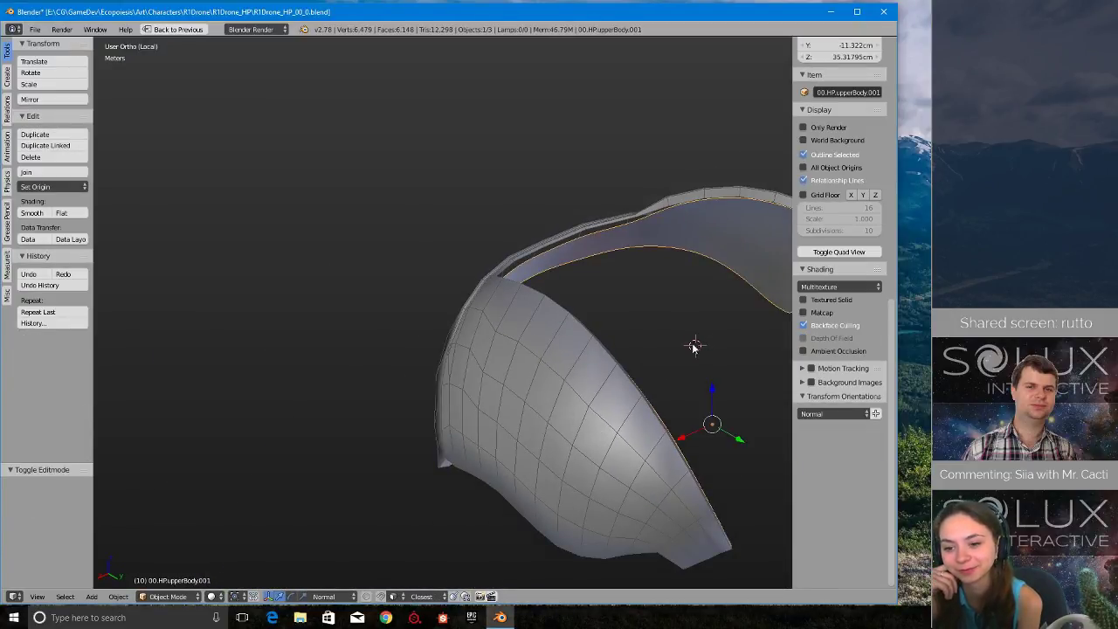
{"action": "middle_click_drag", "start_coordinate": [695, 347], "coordinate": [592, 407]}
{"action": "right_click", "coordinate": [480, 332]}
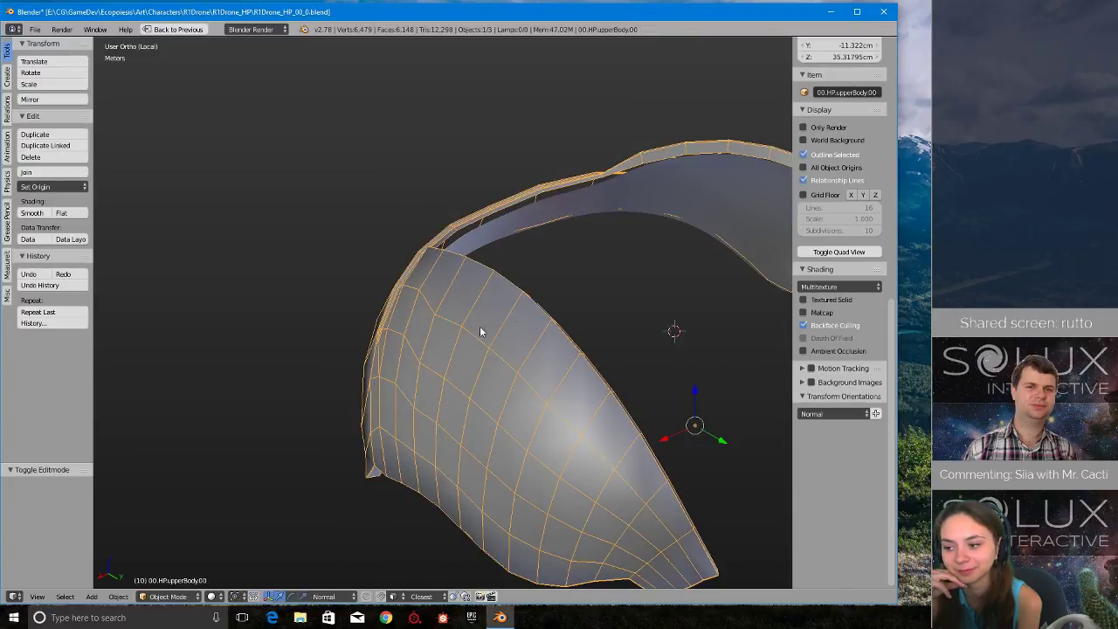
{"action": "middle_click_drag", "start_coordinate": [382, 327], "coordinate": [263, 309]}
{"action": "right_click", "coordinate": [328, 349]}
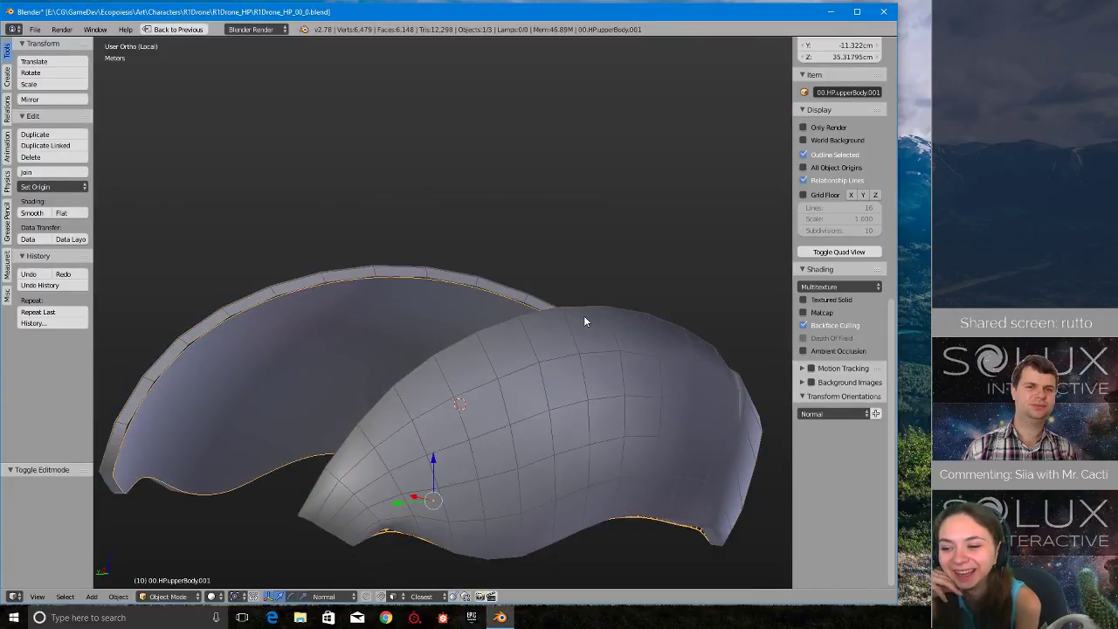
- Restore the full editor layout with the modifier stack in view and examine the inner shell's rim in Object Mode
{"action": "key", "text": "ctrl+Up"}
{"action": "middle_click_drag", "start_coordinate": [377, 441], "coordinate": [361, 387]}
{"action": "key", "text": "Tab"}
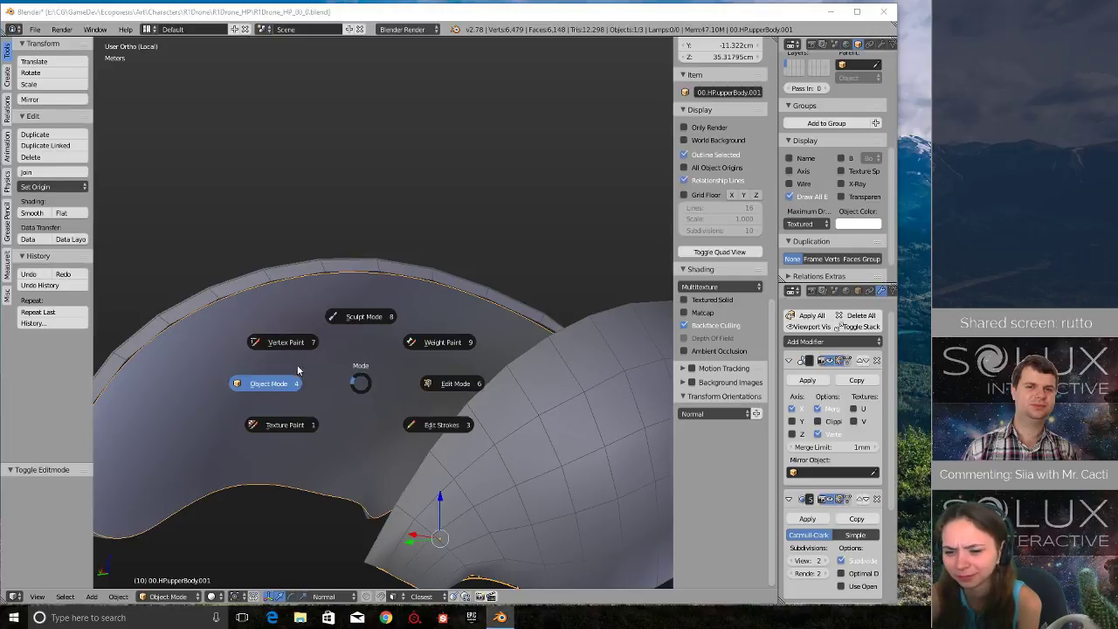
{"action": "left_click", "coordinate": [349, 373]}
{"action": "middle_click_drag", "start_coordinate": [348, 374], "coordinate": [349, 407]}
{"action": "scroll", "coordinate": [349, 406], "scroll_direction": "up", "scroll_amount": 3}
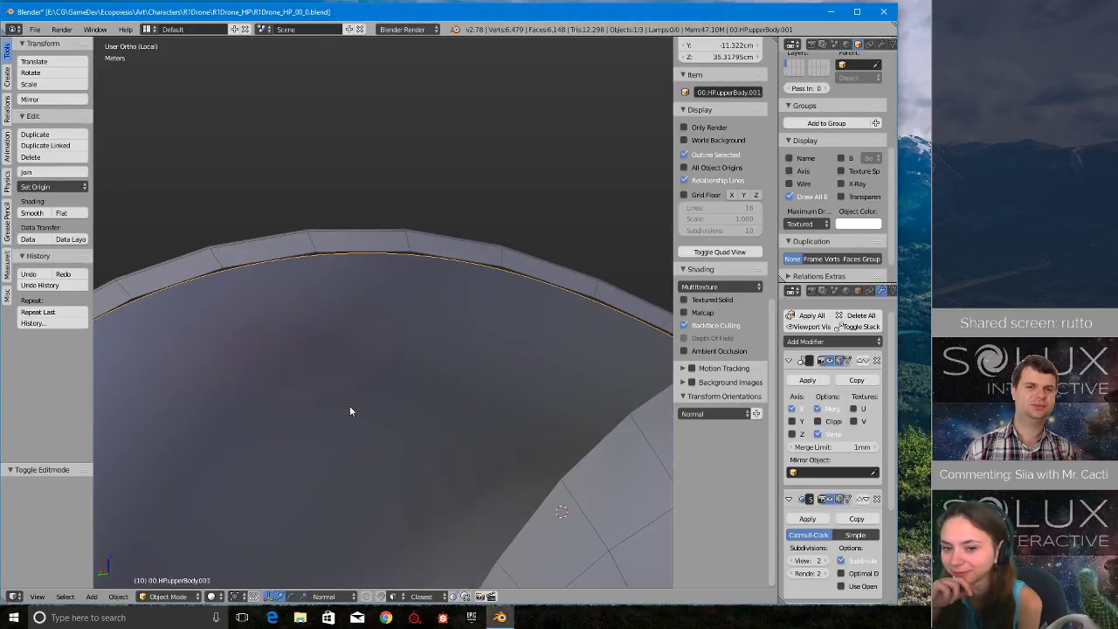
{"action": "scroll", "coordinate": [349, 406], "scroll_direction": "down", "scroll_amount": 4}
{"action": "scroll", "coordinate": [349, 406], "scroll_direction": "up", "scroll_amount": 2}
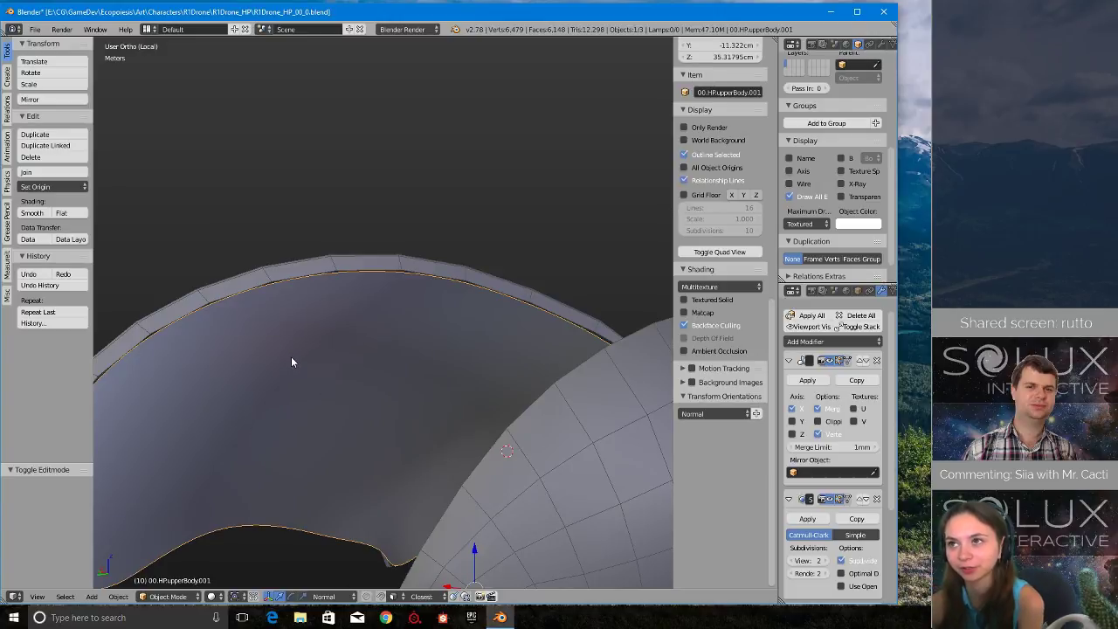
{"action": "middle_click_drag", "start_coordinate": [370, 385], "coordinate": [374, 283]}
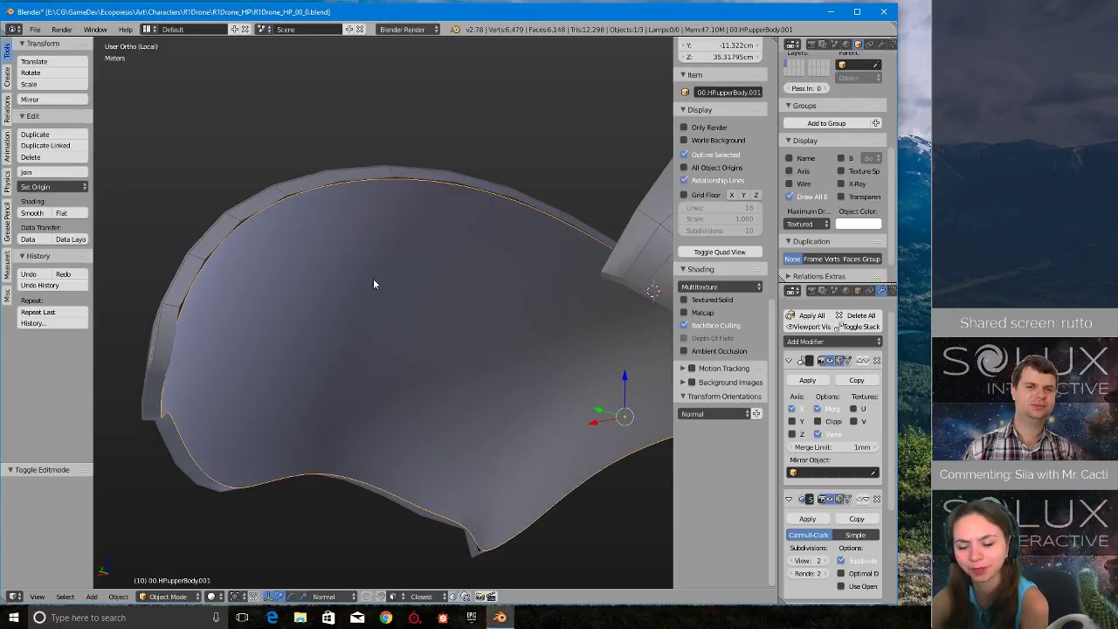
- Open the inner shell for mesh editing and compare its cage with the Subdivision Surface cage display on and off
{"action": "key", "text": "Tab"}
{"action": "left_click", "coordinate": [456, 278]}
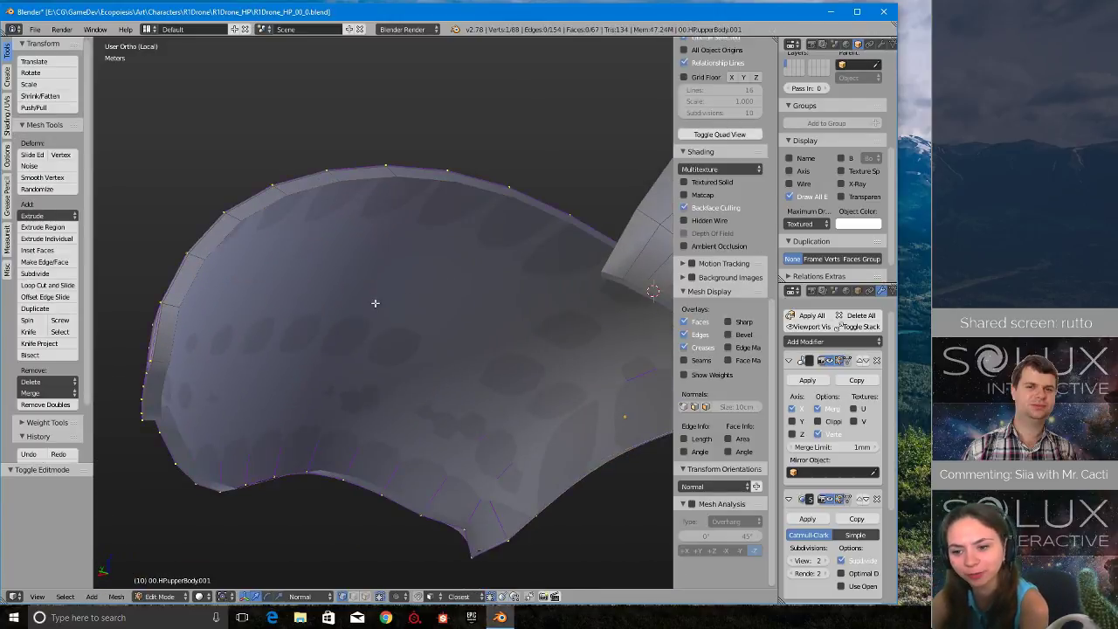
{"action": "left_click", "coordinate": [848, 501]}
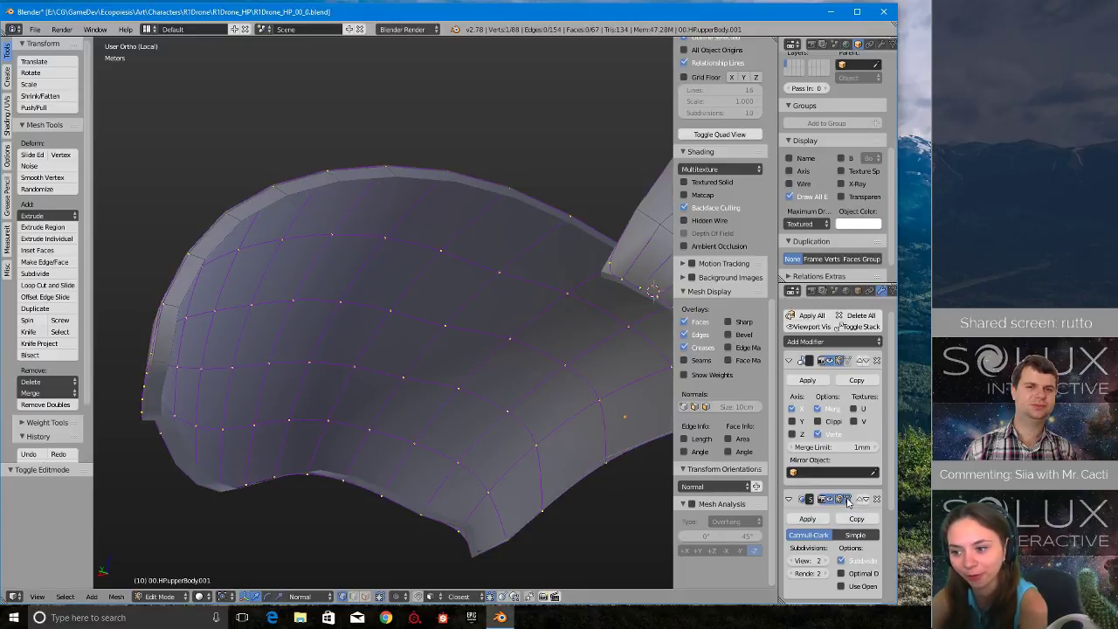
{"action": "left_click", "coordinate": [845, 499]}
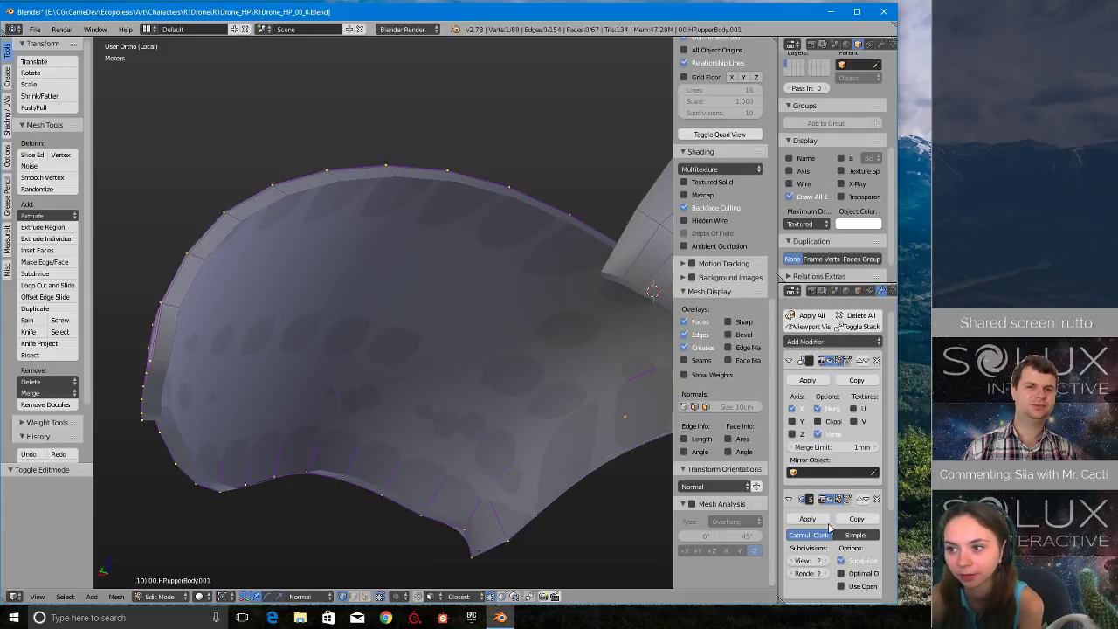
{"action": "scroll", "coordinate": [524, 439], "scroll_direction": "up", "scroll_amount": 3}
{"action": "scroll", "coordinate": [524, 439], "scroll_direction": "down", "scroll_amount": 2}
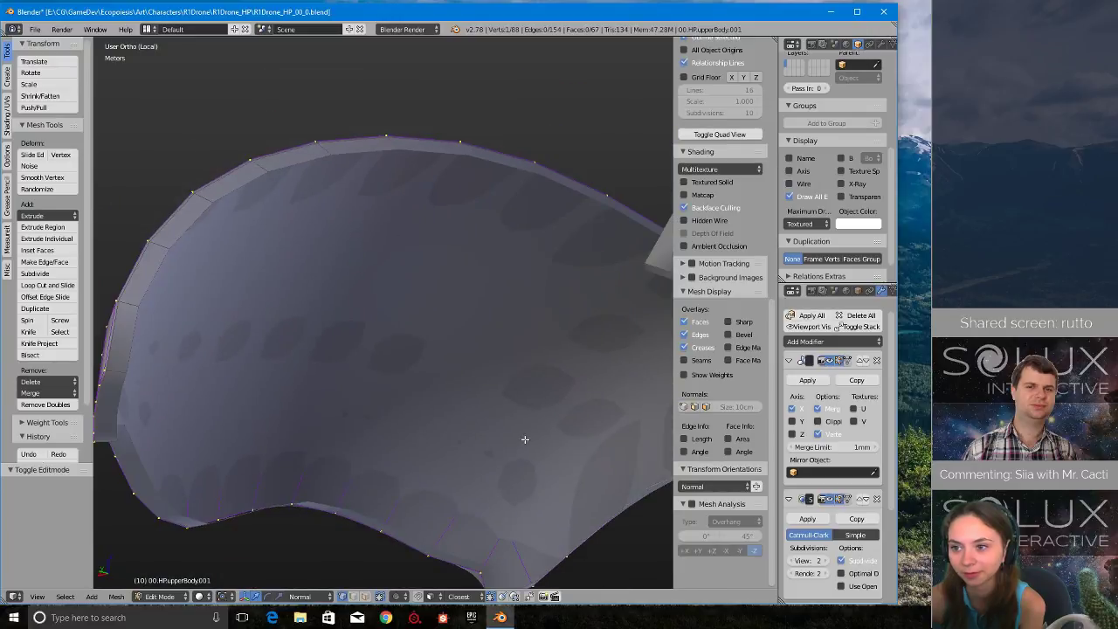
{"action": "scroll", "coordinate": [524, 437], "scroll_direction": "up", "scroll_amount": 2}
- Hide the viewport's side panels, then examine the inner shell around its rim and return to Object Mode
{"action": "key", "text": "t"}
{"action": "key", "text": "n"}
{"action": "scroll", "coordinate": [524, 433], "scroll_direction": "down", "scroll_amount": 3}
{"action": "mouse_move", "coordinate": [517, 427]}
{"action": "middle_mouse_down"}
{"action": "mouse_move", "coordinate": [576, 430]}
{"action": "mouse_move", "coordinate": [535, 474]}
{"action": "mouse_move", "coordinate": [558, 390]}
{"action": "mouse_move", "coordinate": [527, 496]}
{"action": "mouse_move", "coordinate": [514, 414]}
{"action": "middle_mouse_up"}
{"action": "scroll", "coordinate": [539, 427], "scroll_direction": "up", "scroll_amount": 4}
{"action": "scroll", "coordinate": [539, 427], "scroll_direction": "down", "scroll_amount": 5}
{"action": "scroll", "coordinate": [534, 441], "scroll_direction": "up", "scroll_amount": 5}
{"action": "scroll", "coordinate": [527, 487], "scroll_direction": "down", "scroll_amount": 4}
{"action": "scroll", "coordinate": [512, 414], "scroll_direction": "up", "scroll_amount": 3}
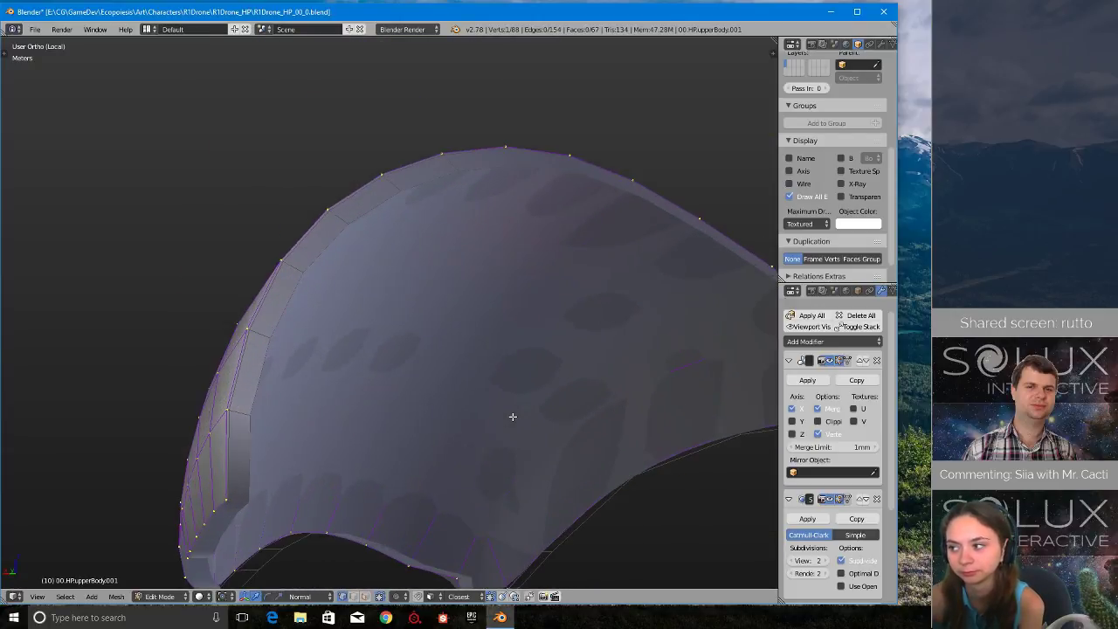
{"action": "scroll", "coordinate": [512, 422], "scroll_direction": "down", "scroll_amount": 2}
{"action": "scroll", "coordinate": [524, 365], "scroll_direction": "up", "scroll_amount": 3}
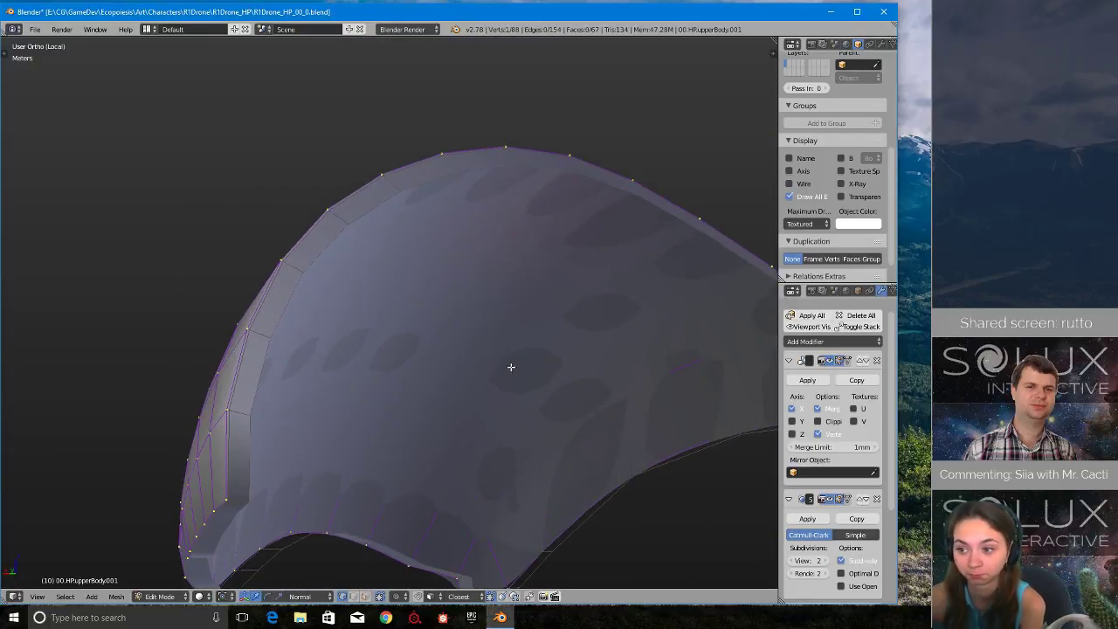
{"action": "scroll", "coordinate": [509, 369], "scroll_direction": "down", "scroll_amount": 3}
{"action": "key", "text": "Tab"}
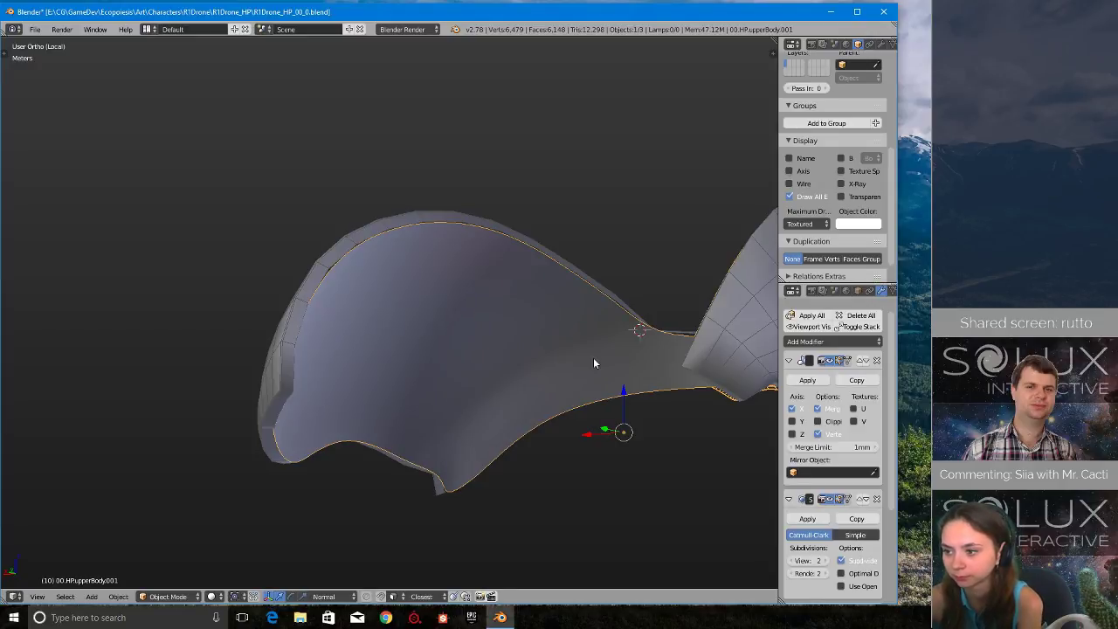
- Apply the inner shell's Mirror modifier, then move Displace above Subdivision Surface and apply it
{"action": "scroll", "coordinate": [594, 403], "scroll_direction": "up", "scroll_amount": 3}
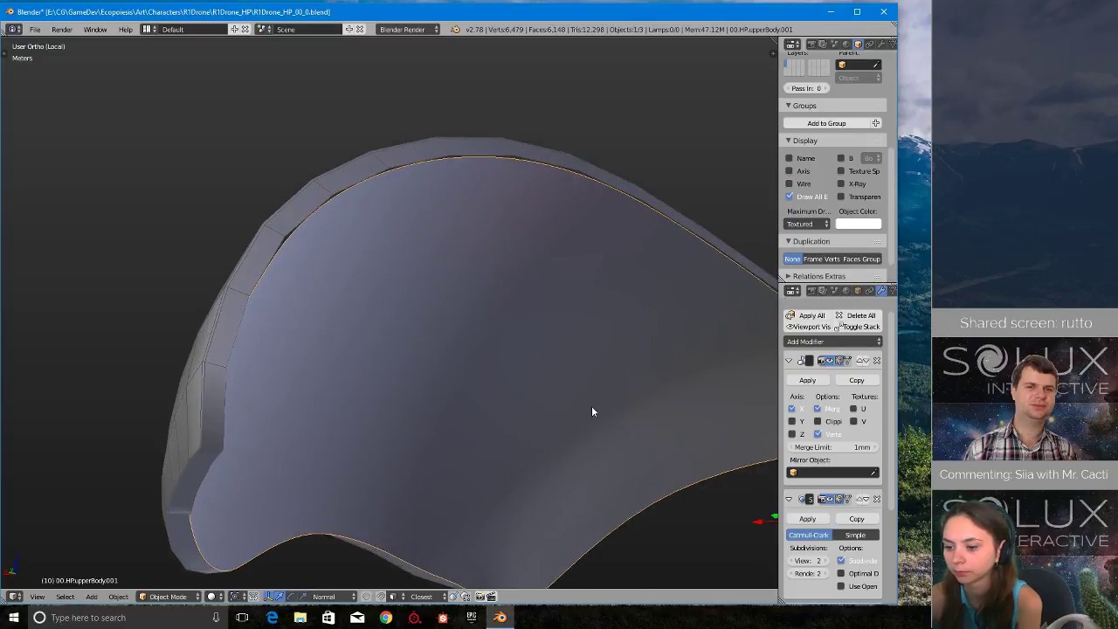
{"action": "scroll", "coordinate": [591, 405], "scroll_direction": "down", "scroll_amount": 1}
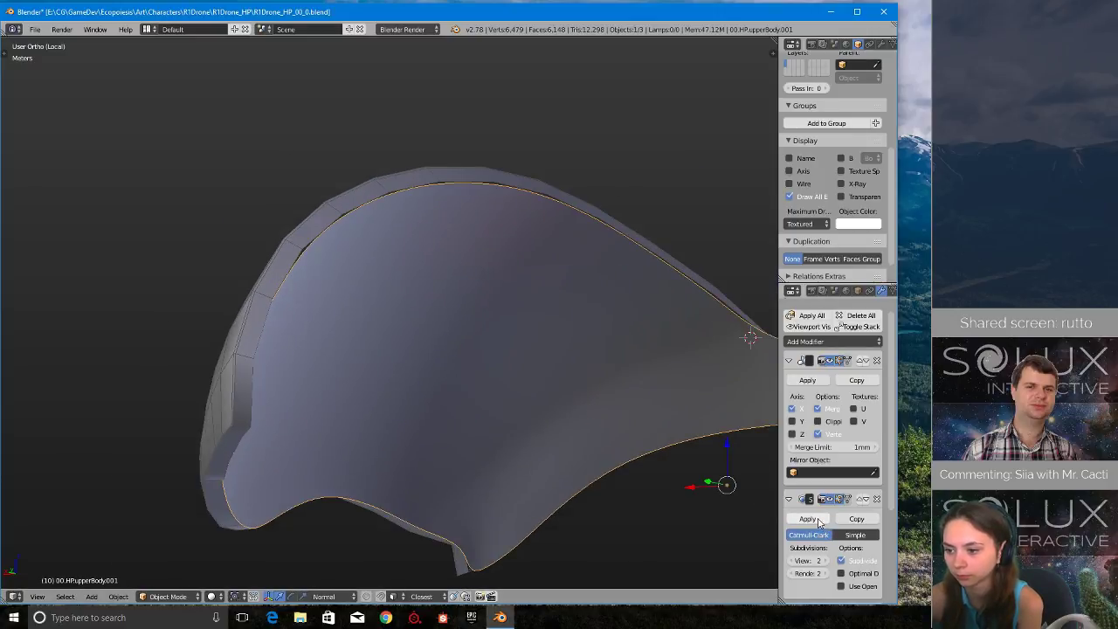
{"action": "scroll", "coordinate": [634, 422], "scroll_direction": "down", "scroll_amount": 5}
{"action": "middle_click_drag", "start_coordinate": [634, 422], "coordinate": [472, 344]}
{"action": "scroll", "coordinate": [494, 327], "scroll_direction": "up", "scroll_amount": 2}
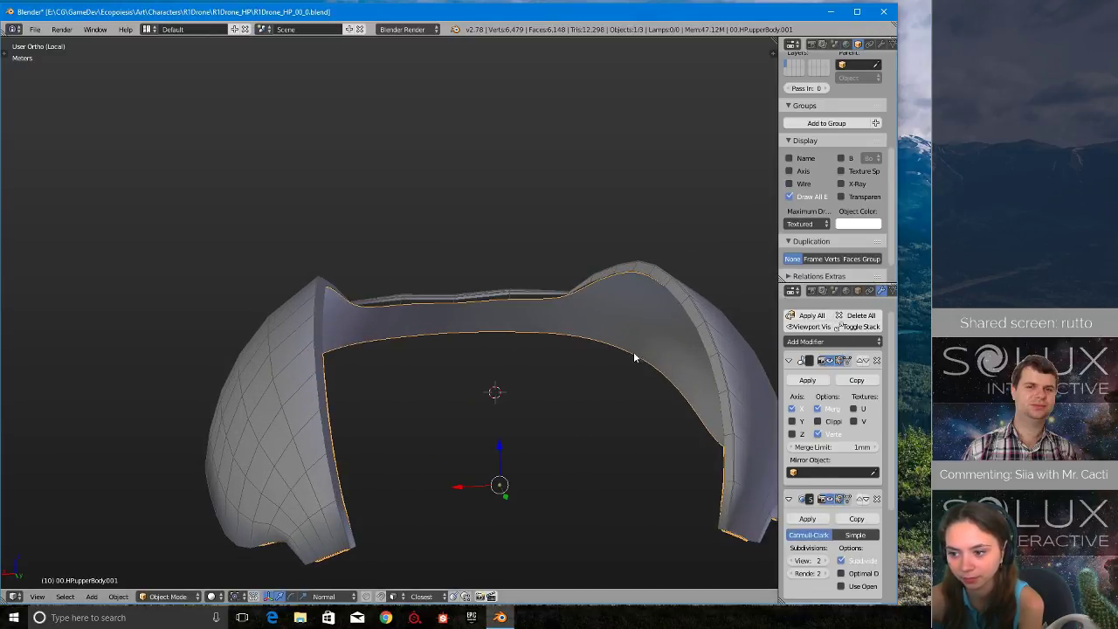
{"action": "middle_click_drag", "start_coordinate": [540, 380], "coordinate": [542, 378]}
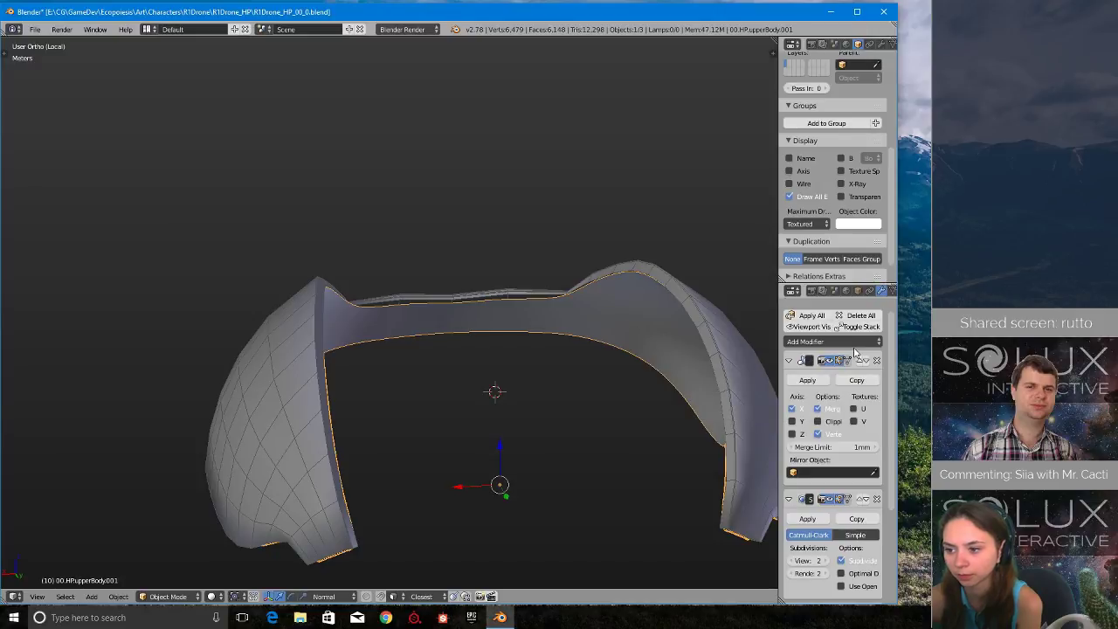
{"action": "left_click", "coordinate": [825, 385]}
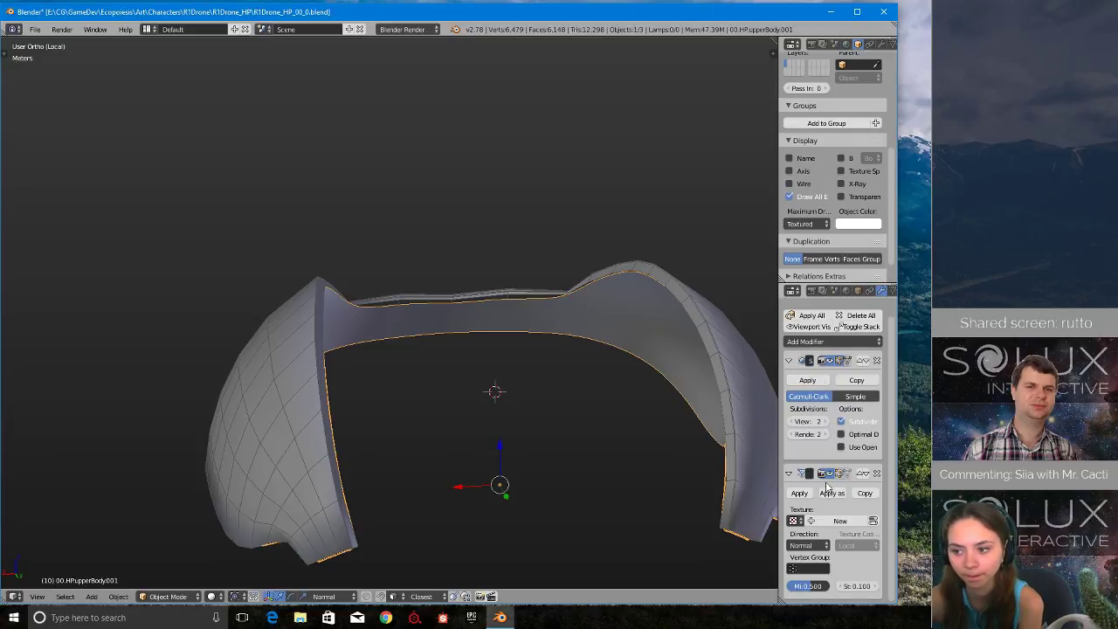
{"action": "left_click", "coordinate": [863, 474]}
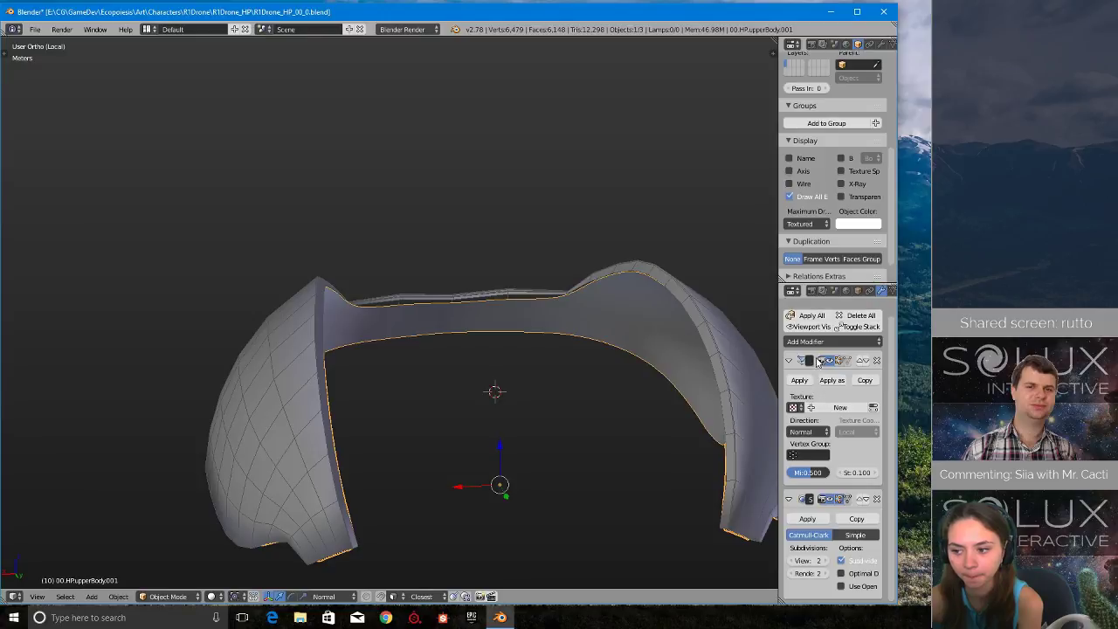
{"action": "left_click", "coordinate": [799, 380]}
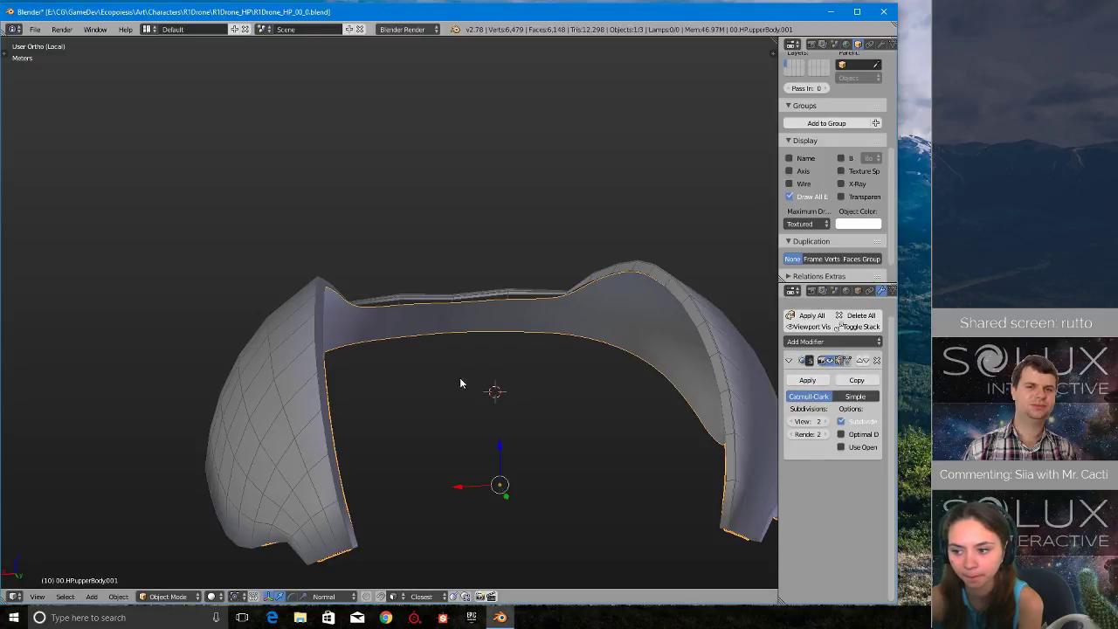
- Open the inner shell's mesh for editing in a top wireframe view with face selection active
{"action": "middle_click_drag", "start_coordinate": [459, 380], "coordinate": [524, 432]}
{"action": "key", "text": "Tab"}
{"action": "left_click", "coordinate": [609, 428]}
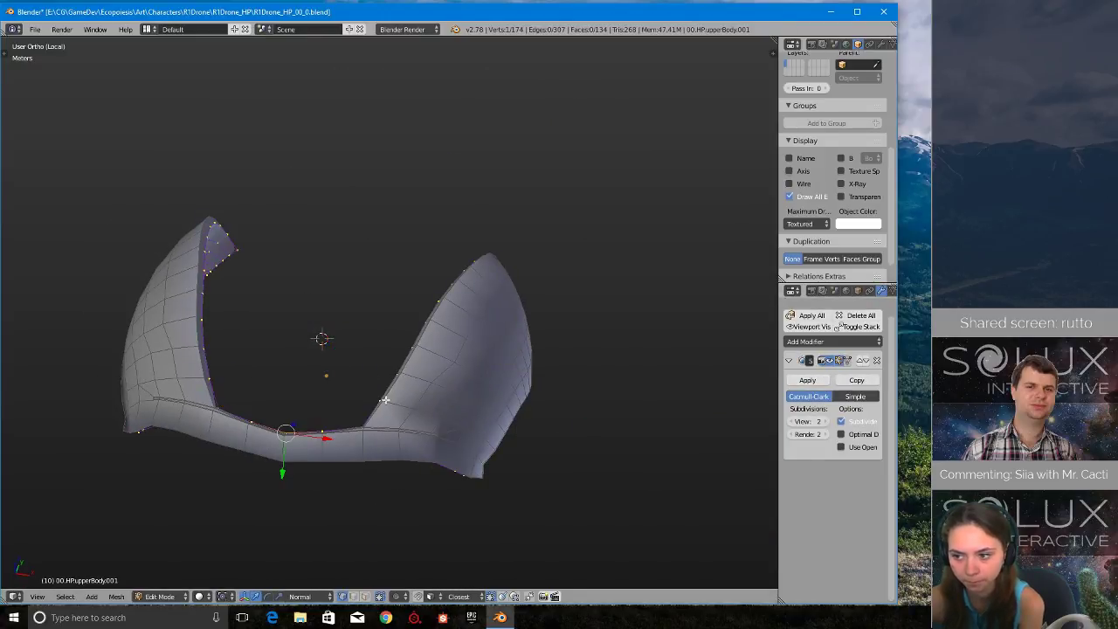
{"action": "middle_click_drag", "start_coordinate": [369, 399], "coordinate": [393, 402]}
{"action": "scroll", "coordinate": [393, 402], "scroll_direction": "down", "scroll_amount": 2}
{"action": "key", "text": "q"}
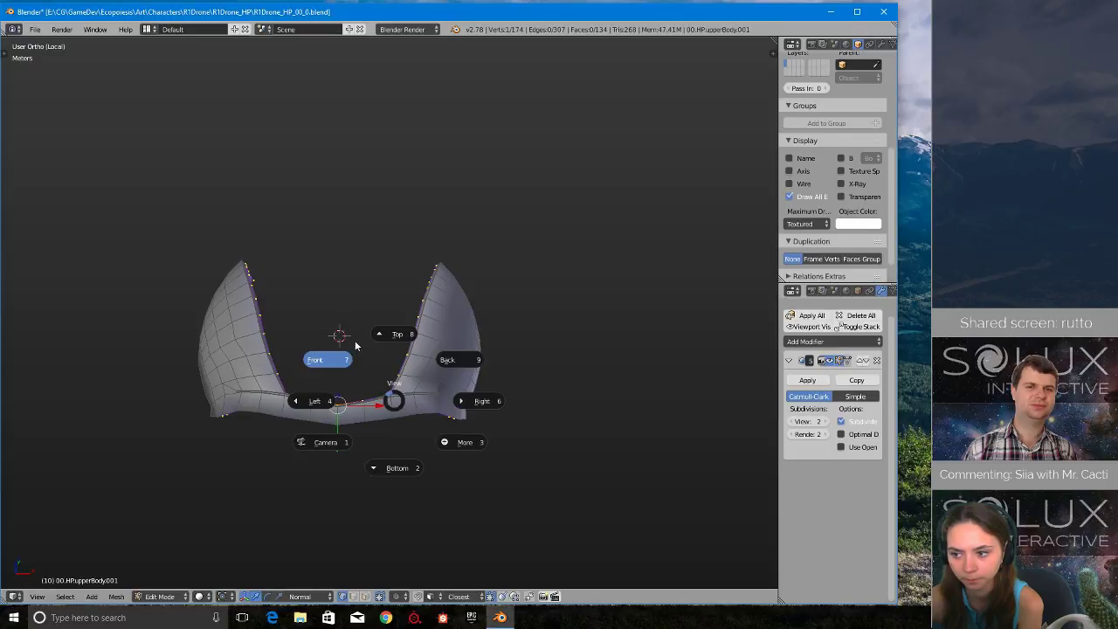
{"action": "left_click", "coordinate": [398, 345]}
{"action": "key", "text": "z"}
{"action": "left_click", "coordinate": [446, 355]}
{"action": "middle_click_drag", "start_coordinate": [330, 374], "coordinate": [475, 402], "text": "shift"}
{"action": "scroll", "coordinate": [553, 414], "scroll_direction": "up", "scroll_amount": 3}
{"action": "scroll", "coordinate": [554, 415], "scroll_direction": "down", "scroll_amount": 2}
{"action": "key", "text": "ctrl+Tab"}
{"action": "left_click", "coordinate": [553, 442]}
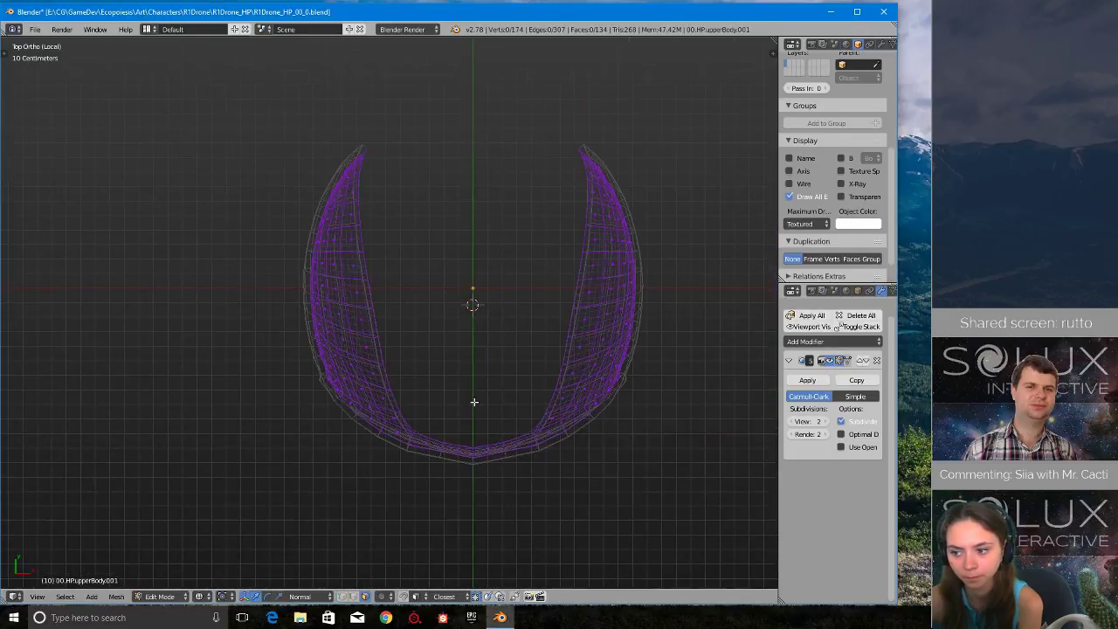
- Box-select all inner shell faces on the negative X side of the centre line and delete them
{"action": "scroll", "coordinate": [477, 398], "scroll_direction": "up", "scroll_amount": 1}
{"action": "key", "text": "b"}
{"action": "left_click_drag", "start_coordinate": [140, 74], "coordinate": [480, 563]}
{"action": "key", "text": "x"}
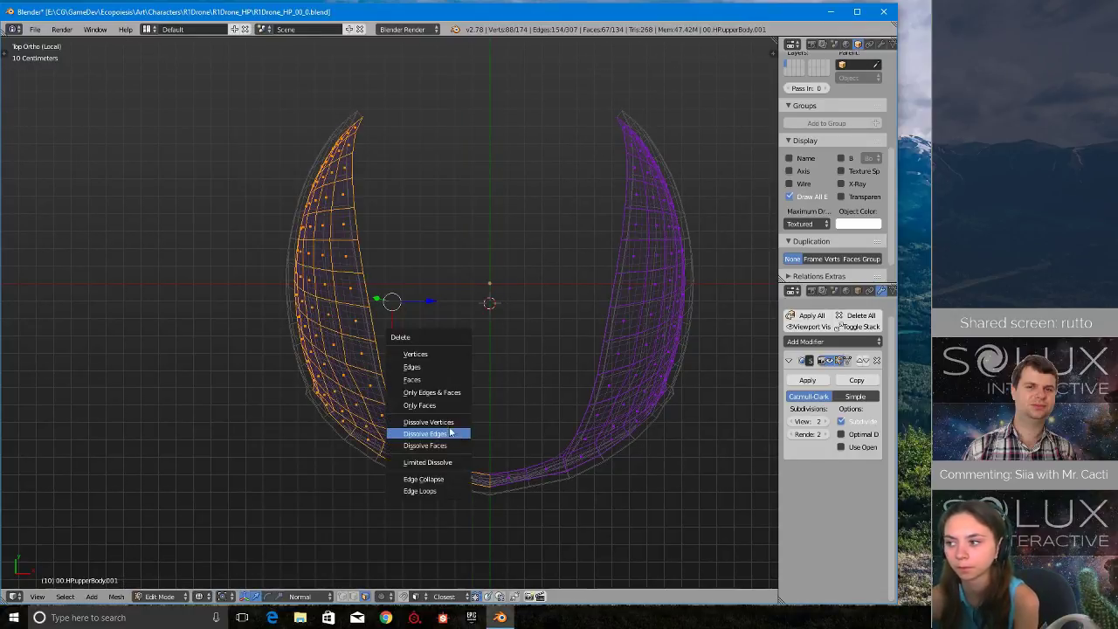
{"action": "left_click", "coordinate": [436, 370]}
- Return to Object Mode and switch the viewport from wireframe to solid shading
{"action": "middle_click_drag", "start_coordinate": [424, 399], "coordinate": [405, 414]}
{"action": "key", "text": "Tab"}
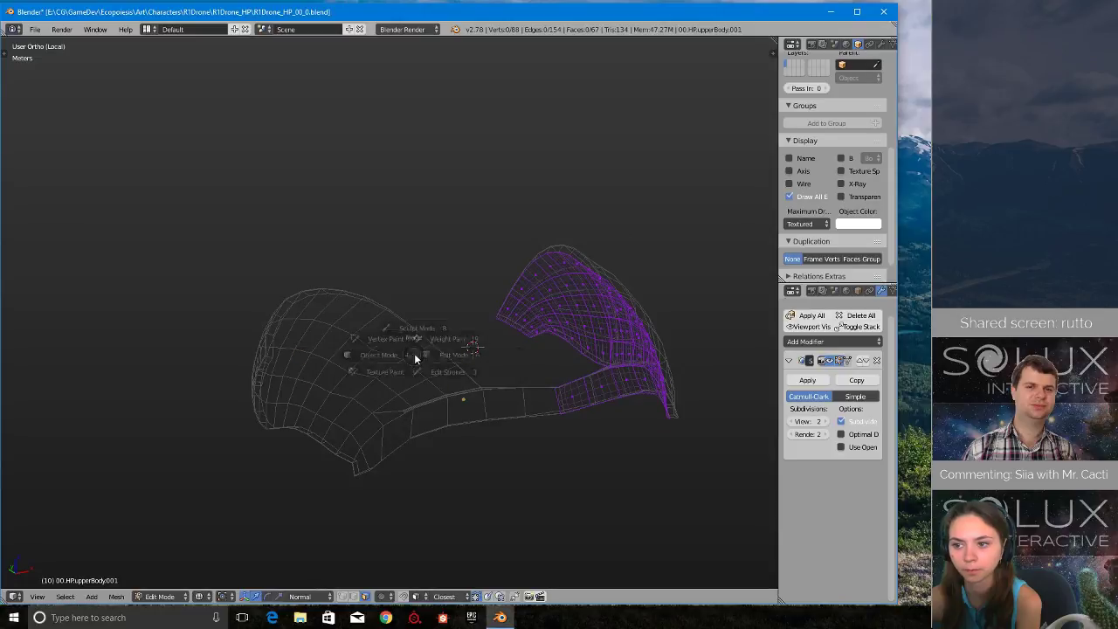
{"action": "left_click", "coordinate": [299, 368]}
{"action": "middle_click_drag", "start_coordinate": [296, 371], "coordinate": [411, 376]}
{"action": "key", "text": "z"}
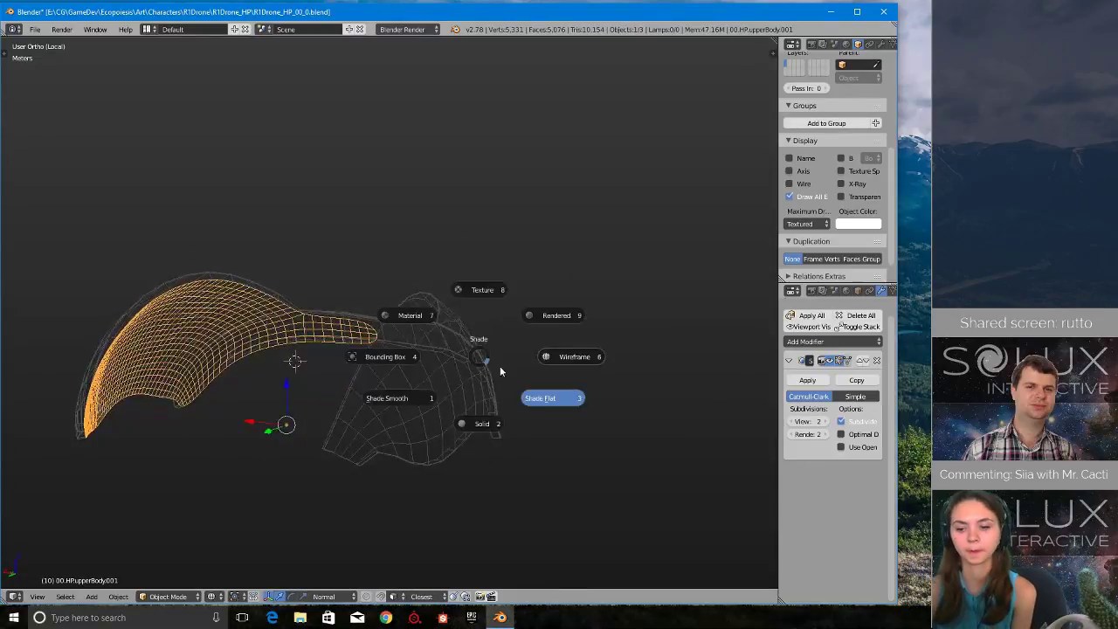
{"action": "left_click", "coordinate": [561, 368]}
- Add a Mirror modifier across X to the remaining half of the inner shell
{"action": "middle_click_drag", "start_coordinate": [332, 393], "coordinate": [428, 403]}
{"action": "scroll", "coordinate": [378, 441], "scroll_direction": "up", "scroll_amount": 4}
{"action": "scroll", "coordinate": [472, 415], "scroll_direction": "down", "scroll_amount": 1}
{"action": "left_click", "coordinate": [793, 340]}
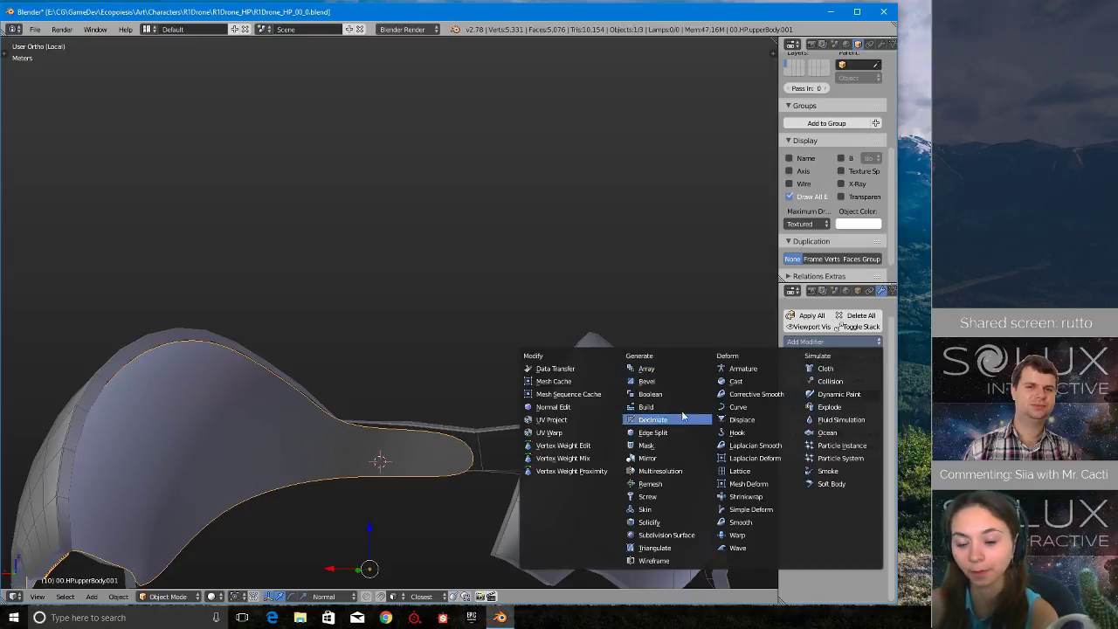
{"action": "left_click", "coordinate": [665, 456]}
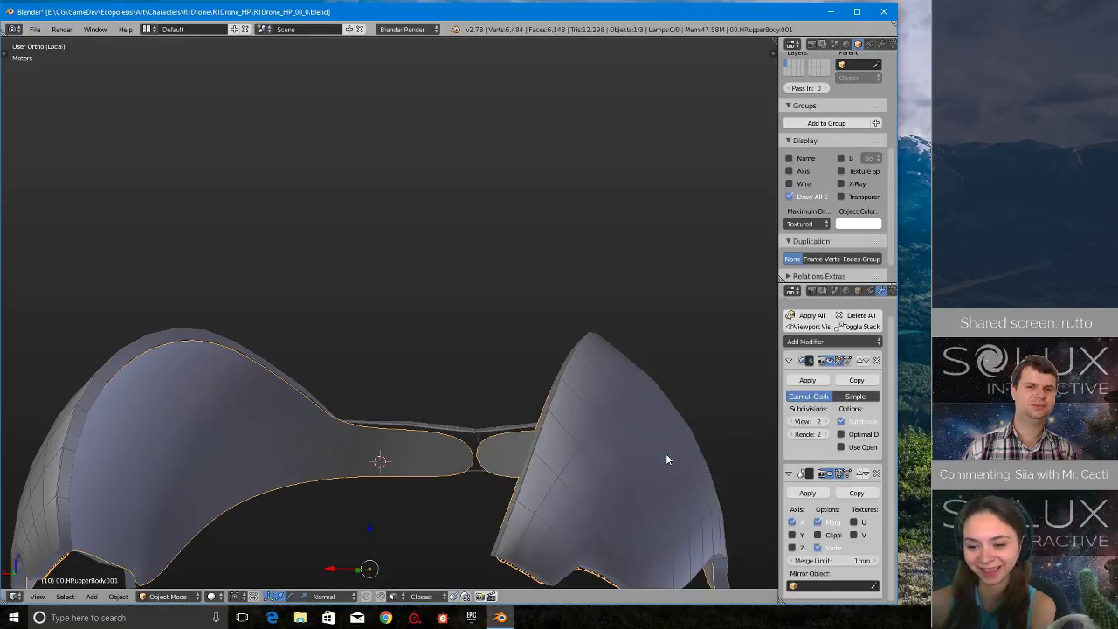
- Show the mirrored inner shell in wireframe and inspect where its two halves meet at the centre
{"action": "middle_click_drag", "start_coordinate": [659, 459], "coordinate": [447, 457]}
{"action": "key", "text": "z"}
{"action": "left_click", "coordinate": [604, 460]}
{"action": "key", "text": "Tab"}
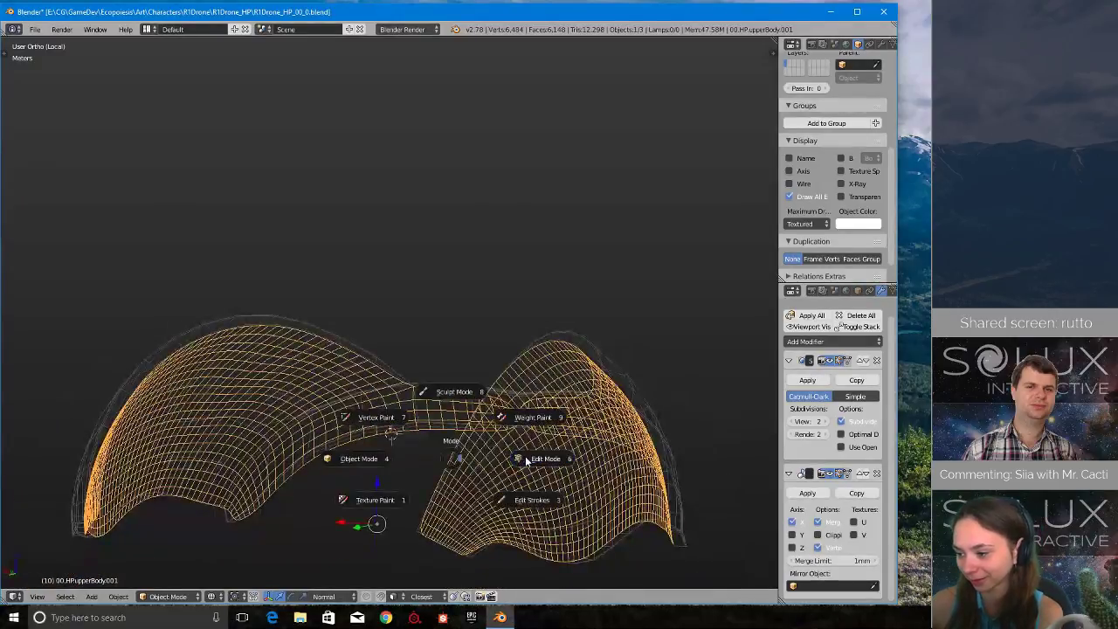
{"action": "left_click", "coordinate": [525, 457]}
{"action": "middle_click_drag", "start_coordinate": [525, 457], "coordinate": [556, 446]}
{"action": "scroll", "coordinate": [556, 445], "scroll_direction": "down", "scroll_amount": 1}
{"action": "left_click", "coordinate": [495, 450]}
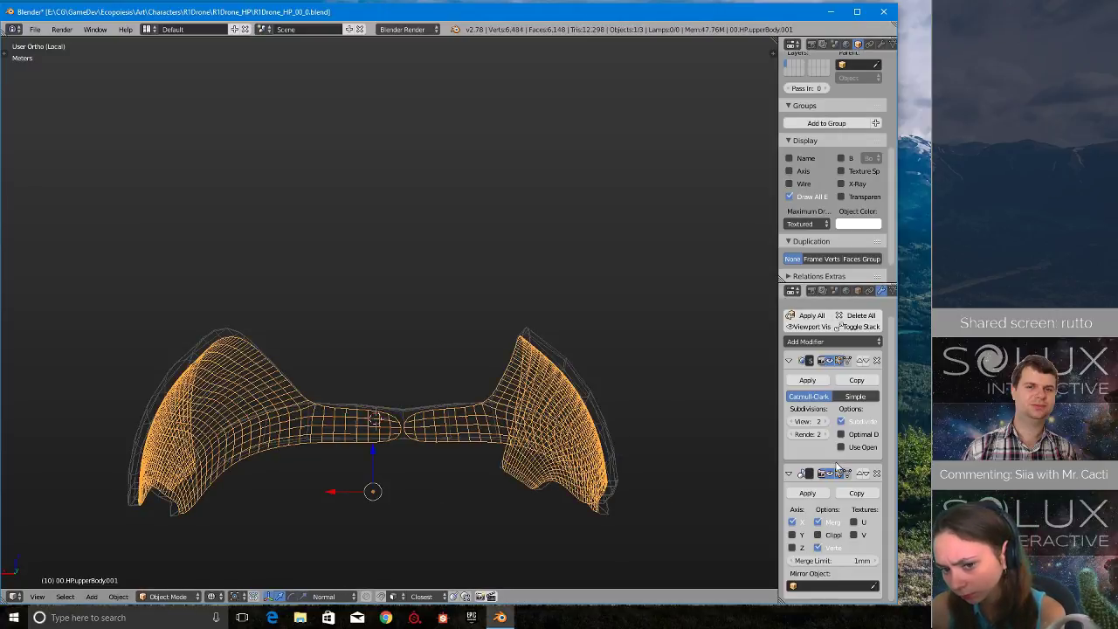
- Move the inner shell's Mirror modifier above Subdivision Surface in the modifier stack
{"action": "scroll", "coordinate": [836, 469], "scroll_direction": "up", "scroll_amount": 1}
{"action": "middle_click_drag", "start_coordinate": [490, 460], "coordinate": [434, 494]}
{"action": "left_click", "coordinate": [862, 490]}
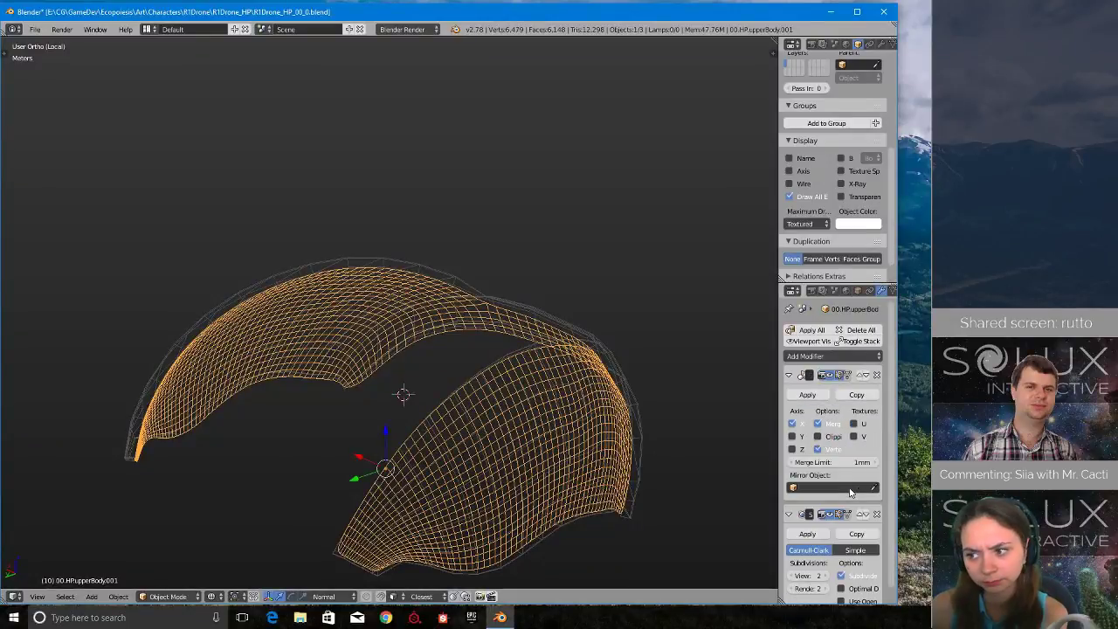
- Examine the centre seam of the inner shell's narrow band with Mirror placed before Subdivision Surface
{"action": "scroll", "coordinate": [517, 472], "scroll_direction": "up", "scroll_amount": 4}
{"action": "middle_click_drag", "start_coordinate": [480, 525], "coordinate": [481, 501]}
{"action": "scroll", "coordinate": [481, 501], "scroll_direction": "up", "scroll_amount": 3}
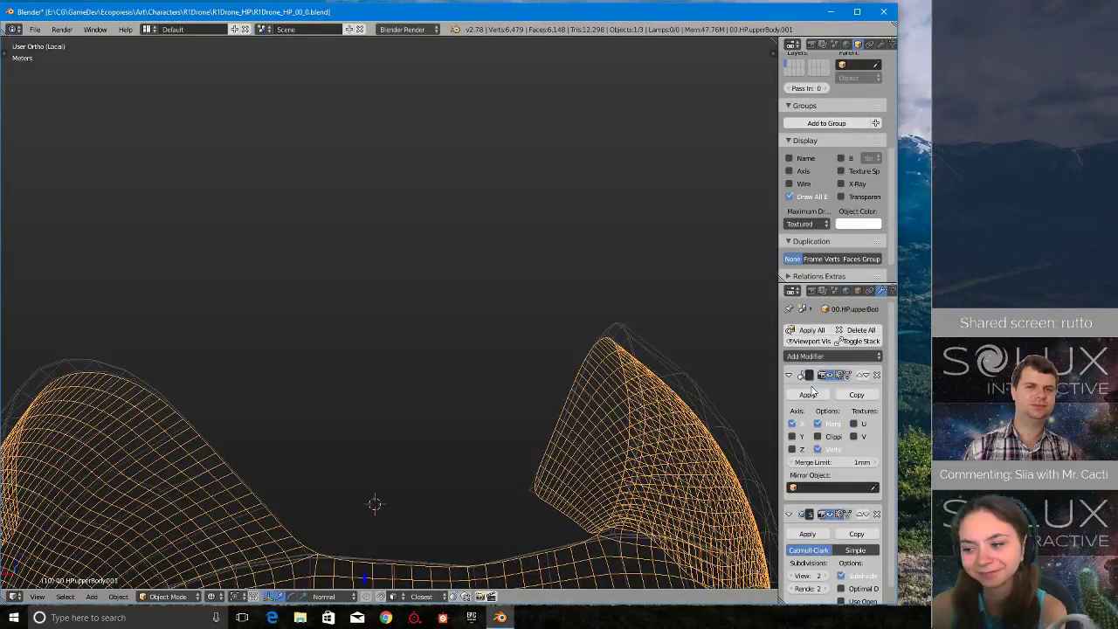
{"action": "scroll", "coordinate": [801, 446], "scroll_direction": "down", "scroll_amount": 1}
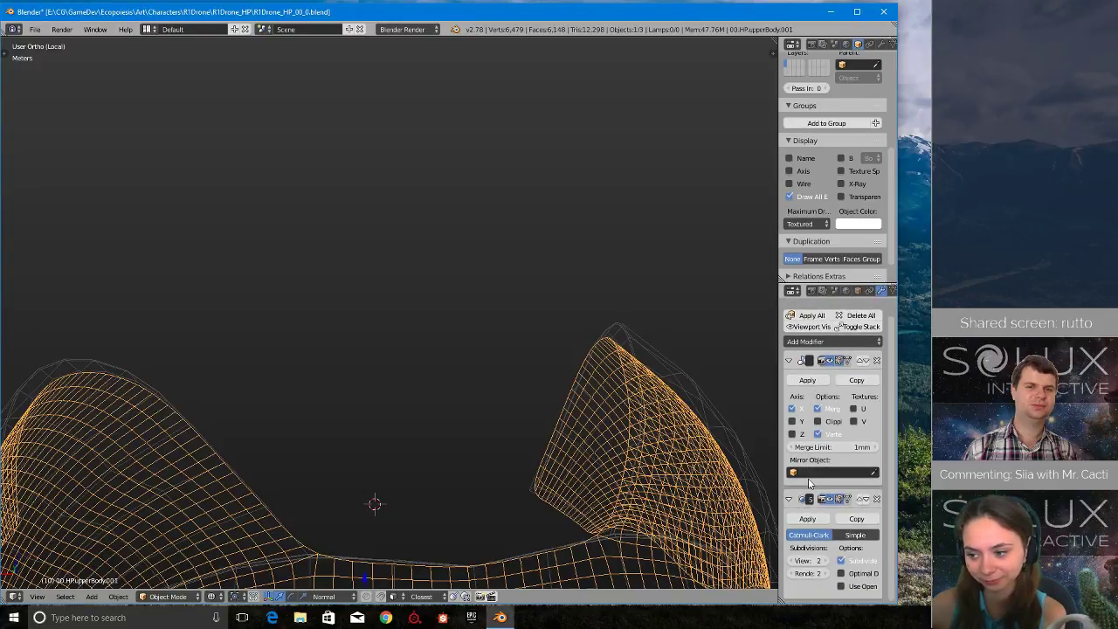
{"action": "middle_click_drag", "start_coordinate": [714, 416], "coordinate": [471, 425]}
{"action": "scroll", "coordinate": [431, 399], "scroll_direction": "down", "scroll_amount": 3}
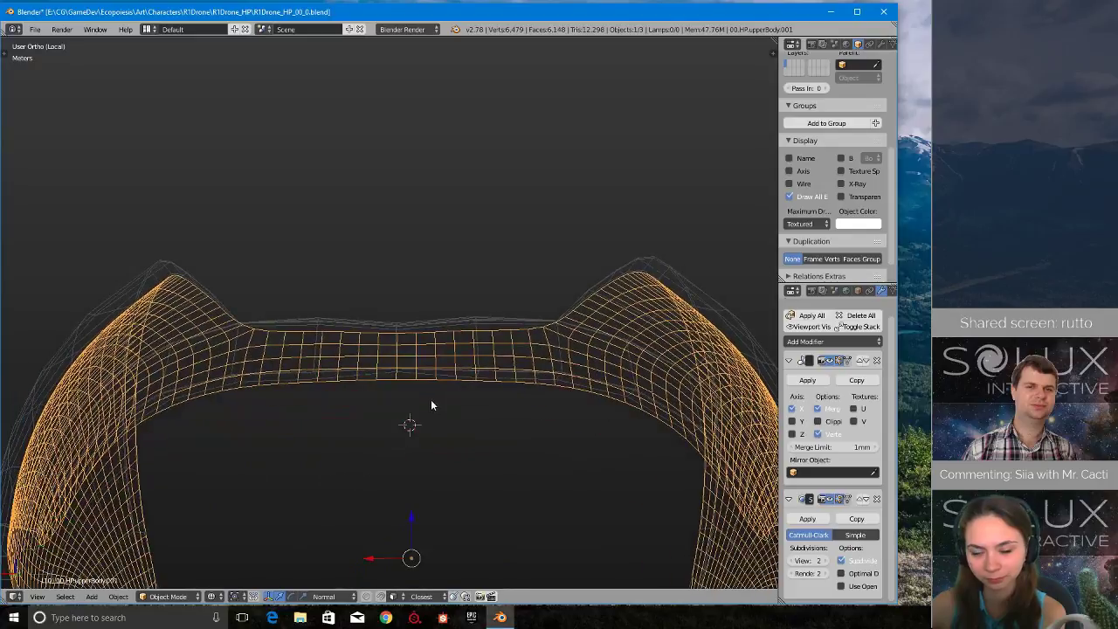
{"action": "scroll", "coordinate": [429, 400], "scroll_direction": "up", "scroll_amount": 5}
{"action": "middle_click_drag", "start_coordinate": [426, 410], "coordinate": [489, 437]}
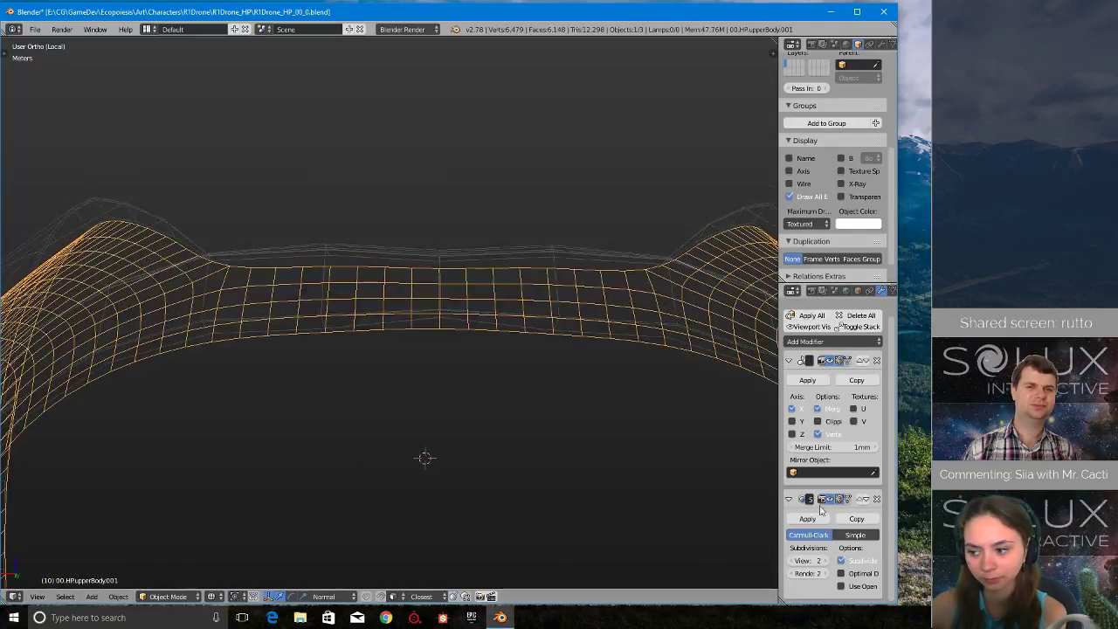
- Move Subdivision Surface back above Mirror and inspect the centre seam for comparison
{"action": "left_click", "coordinate": [861, 500]}
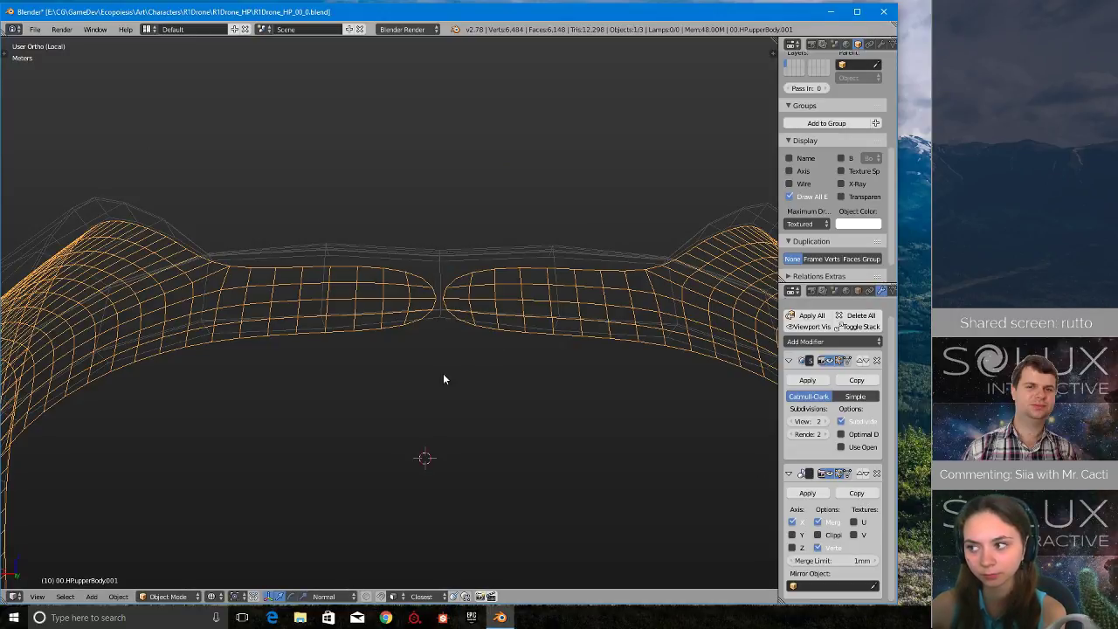
{"action": "middle_click_drag", "start_coordinate": [443, 379], "coordinate": [427, 358]}
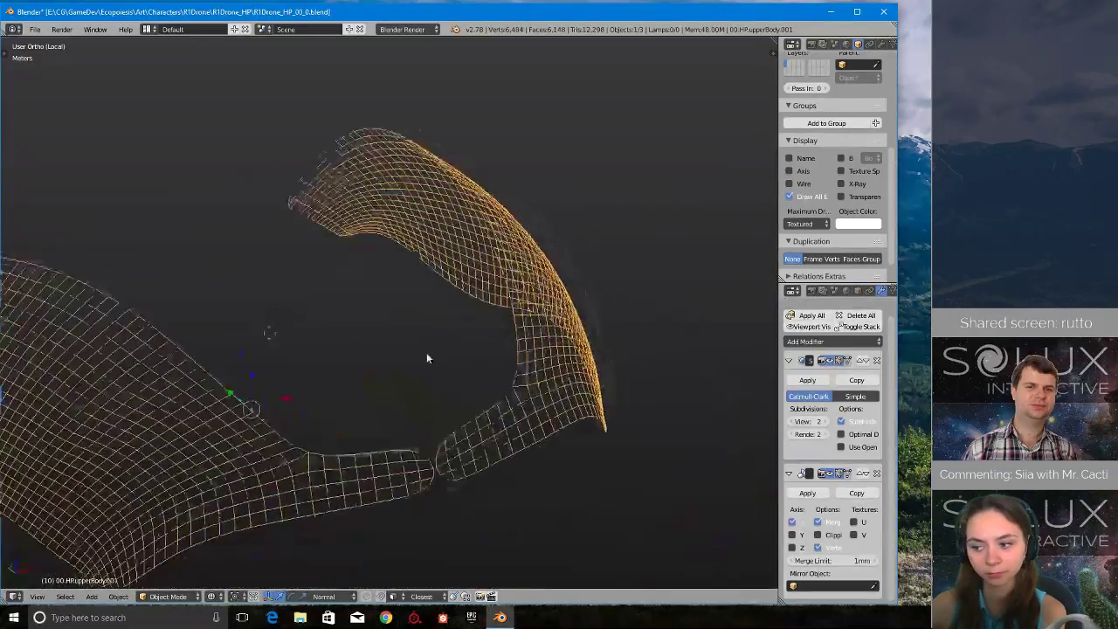
- Move the inner shell's Mirror modifier above Subdivision Surface and check how the two halves meet at the centre
{"action": "scroll", "coordinate": [427, 358], "scroll_direction": "up", "scroll_amount": 4}
{"action": "scroll", "coordinate": [504, 494], "scroll_direction": "down", "scroll_amount": 2}
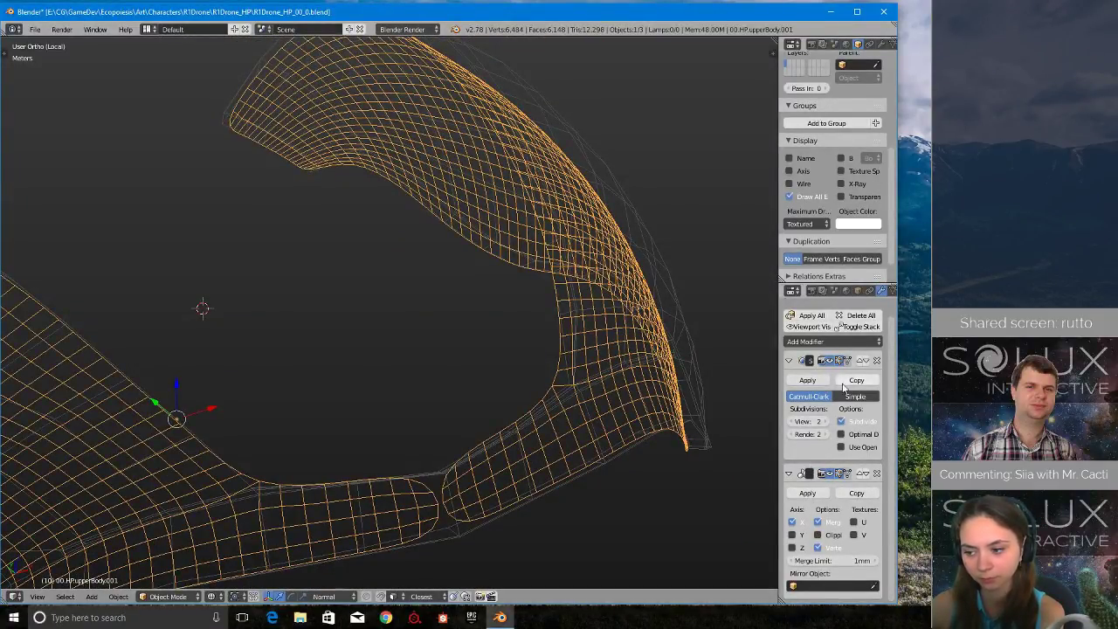
{"action": "scroll", "coordinate": [529, 476], "scroll_direction": "down", "scroll_amount": 3}
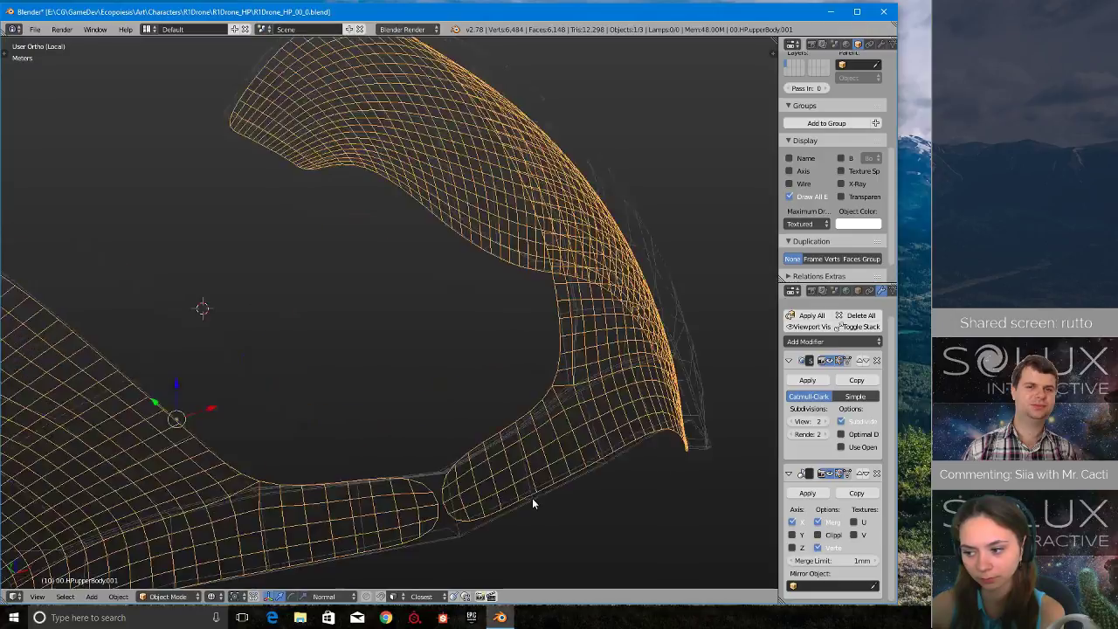
{"action": "left_click", "coordinate": [860, 474]}
{"action": "middle_click_drag", "start_coordinate": [297, 384], "coordinate": [517, 381]}
{"action": "scroll", "coordinate": [566, 416], "scroll_direction": "up", "scroll_amount": 3}
{"action": "scroll", "coordinate": [433, 375], "scroll_direction": "up", "scroll_amount": 1}
{"action": "scroll", "coordinate": [434, 378], "scroll_direction": "down", "scroll_amount": 1}
- Enter Edit Mode on the inner shell and select a rim vertex on its curved wing for close inspection
{"action": "key", "text": "Tab"}
{"action": "left_click", "coordinate": [447, 352]}
{"action": "scroll", "coordinate": [581, 402], "scroll_direction": "up", "scroll_amount": 1}
{"action": "scroll", "coordinate": [581, 402], "scroll_direction": "up", "scroll_amount": 1}
{"action": "left_click", "coordinate": [517, 360]}
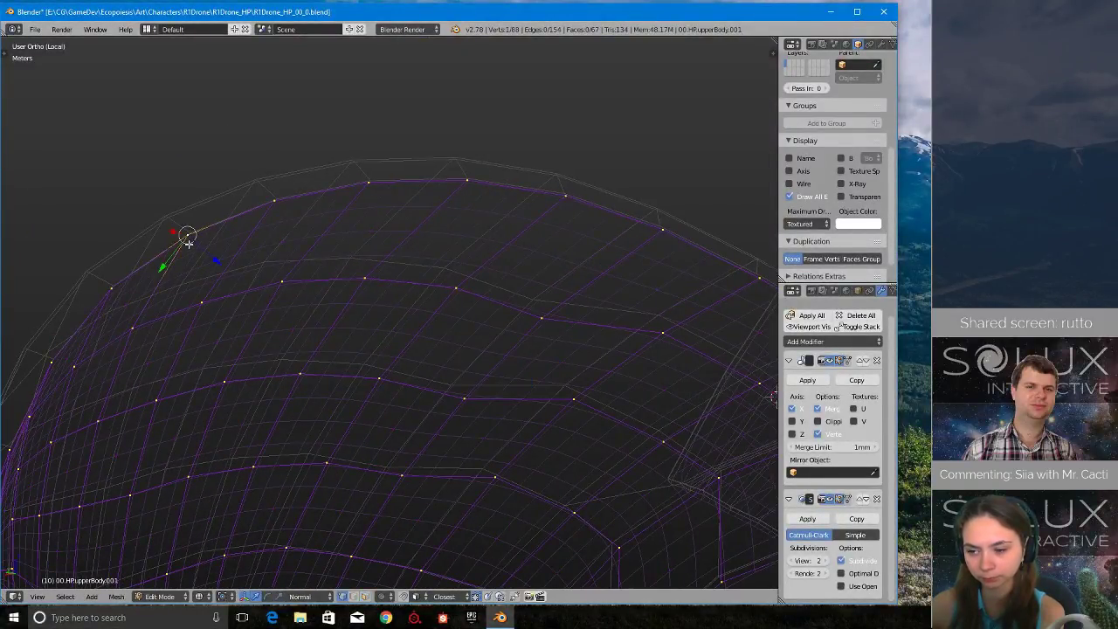
{"action": "key", "text": "KP_Decimal"}
{"action": "middle_click_drag", "start_coordinate": [517, 274], "coordinate": [338, 338]}
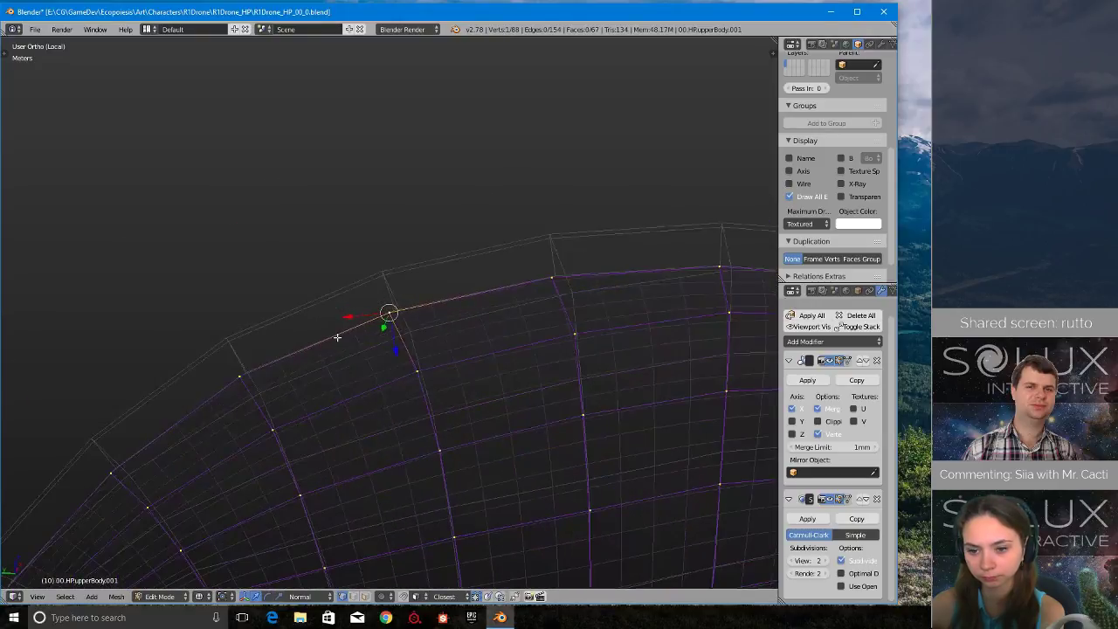
{"action": "scroll", "coordinate": [350, 343], "scroll_direction": "up", "scroll_amount": 5}
{"action": "scroll", "coordinate": [350, 343], "scroll_direction": "up", "scroll_amount": 1}
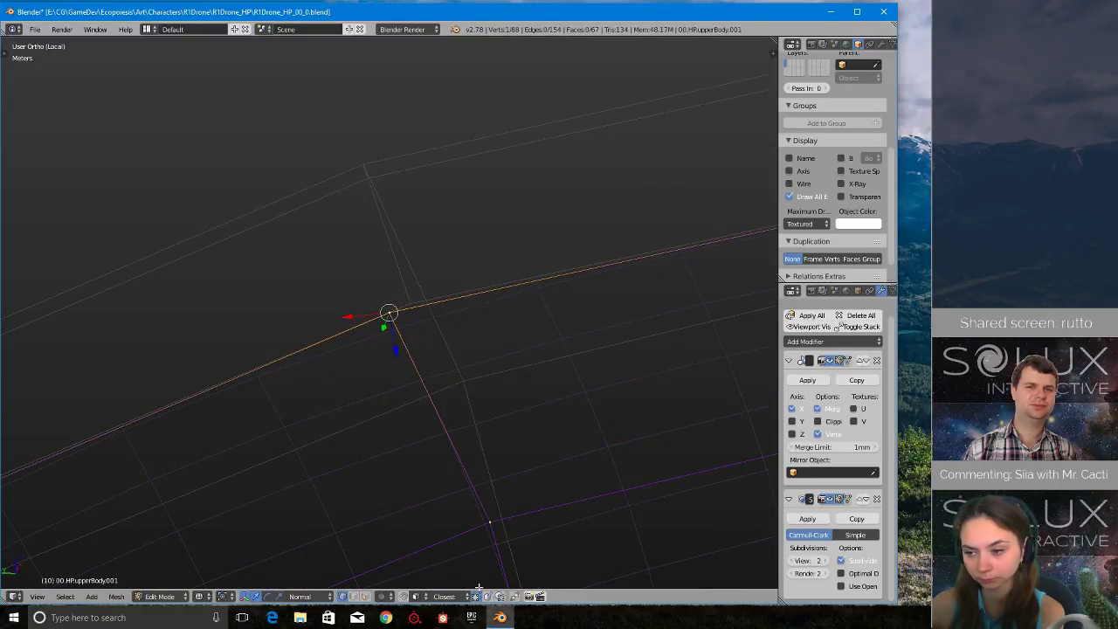
- Maximize the application window and expand the 3D viewport to fill it, keeping the selected rim vertex in view
{"action": "left_click", "coordinate": [441, 582]}
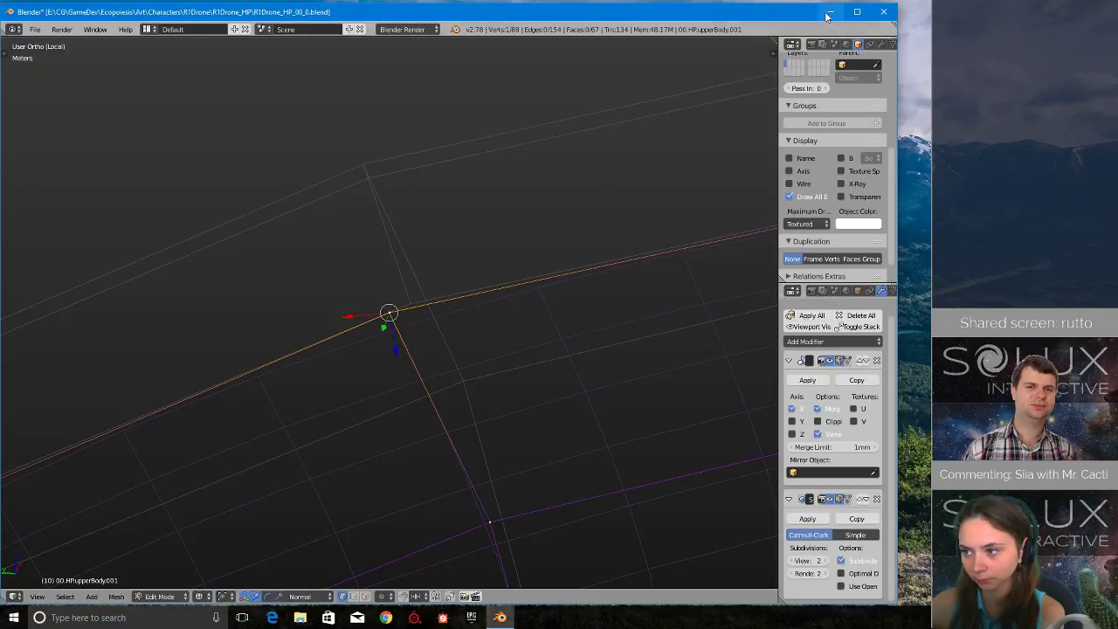
{"action": "left_click", "coordinate": [856, 12]}
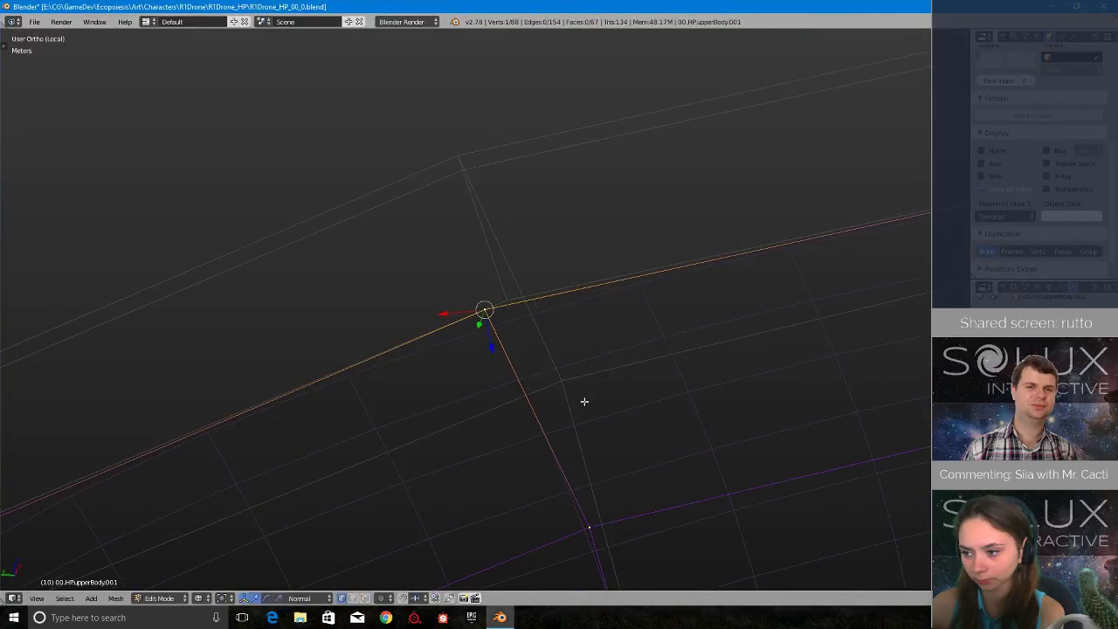
{"action": "key", "text": "ctrl+Up"}
{"action": "scroll", "coordinate": [608, 322], "scroll_direction": "down", "scroll_amount": 3}
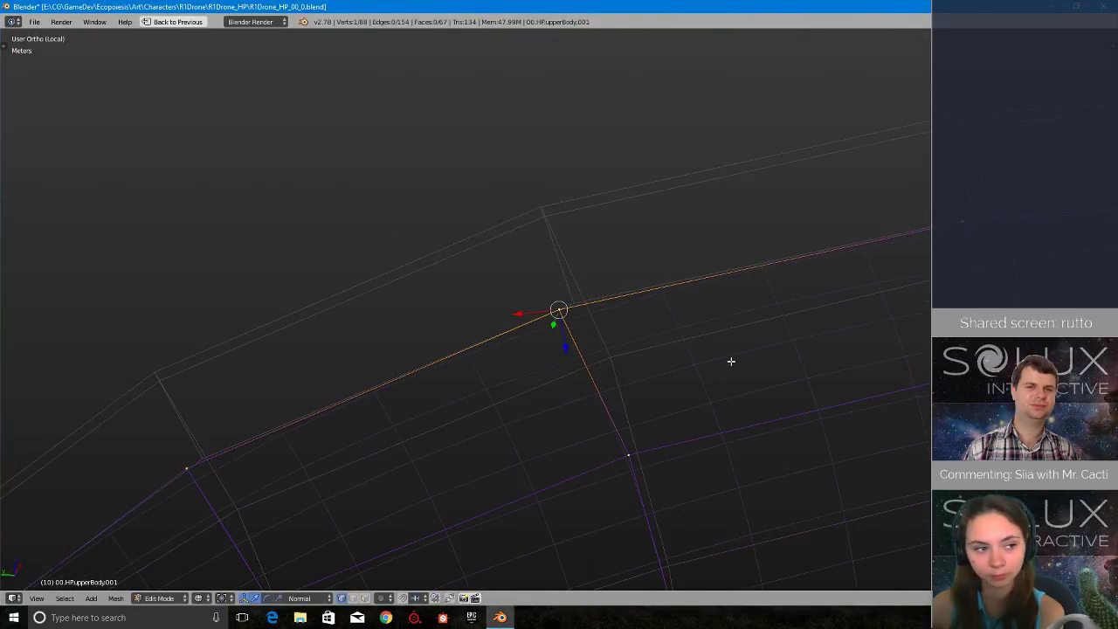
{"action": "scroll", "coordinate": [731, 362], "scroll_direction": "up", "scroll_amount": 2}
{"action": "middle_click_drag", "start_coordinate": [707, 363], "coordinate": [658, 369], "text": "shift"}
{"action": "scroll", "coordinate": [659, 369], "scroll_direction": "down", "scroll_amount": 1}
{"action": "middle_click_drag", "start_coordinate": [502, 353], "coordinate": [636, 423]}
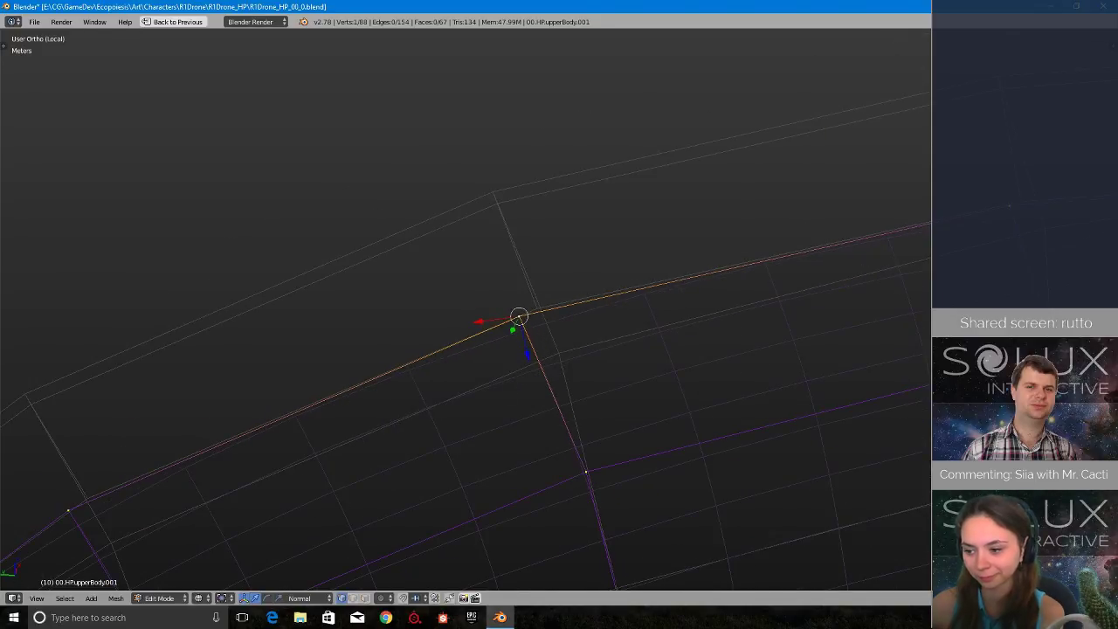
- Set snapping to mesh geometry with the Closest target, and snap two adjacent rim vertices onto the grey reference shell's inner rim
{"action": "left_click", "coordinate": [433, 561]}
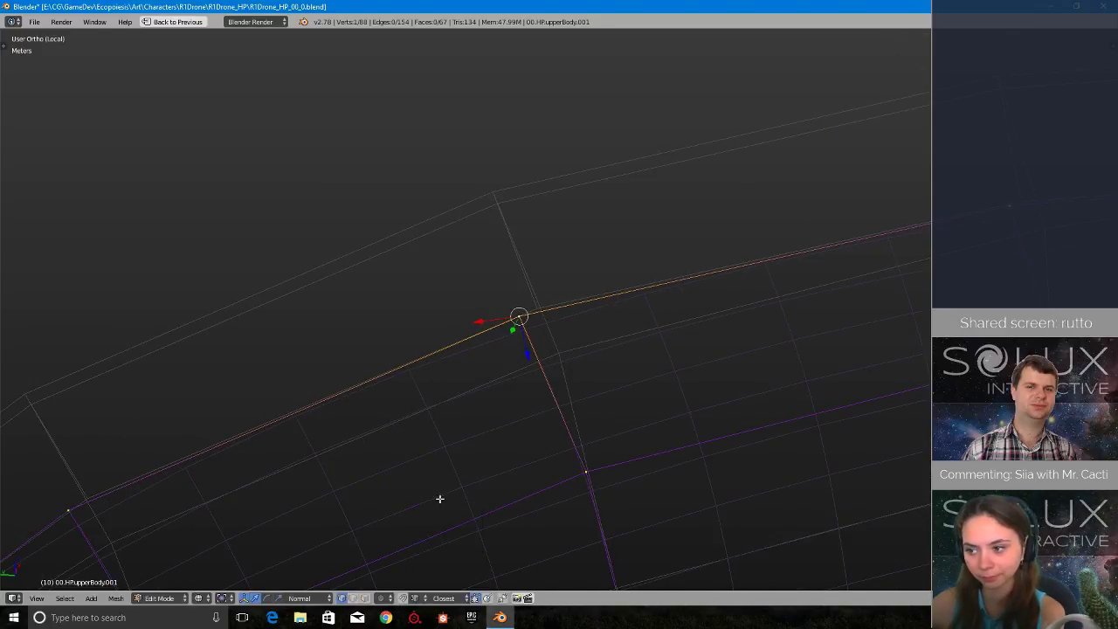
{"action": "key", "text": "g"}
{"action": "left_click", "coordinate": [538, 317], "text": "ctrl"}
{"action": "scroll", "coordinate": [536, 352], "scroll_direction": "down", "scroll_amount": 2}
{"action": "middle_click_drag", "start_coordinate": [255, 462], "coordinate": [517, 339], "text": "shift"}
{"action": "scroll", "coordinate": [591, 344], "scroll_direction": "up", "scroll_amount": 3}
{"action": "right_click", "coordinate": [517, 339]}
{"action": "key", "text": "g"}
{"action": "left_click", "coordinate": [528, 338], "text": "ctrl"}
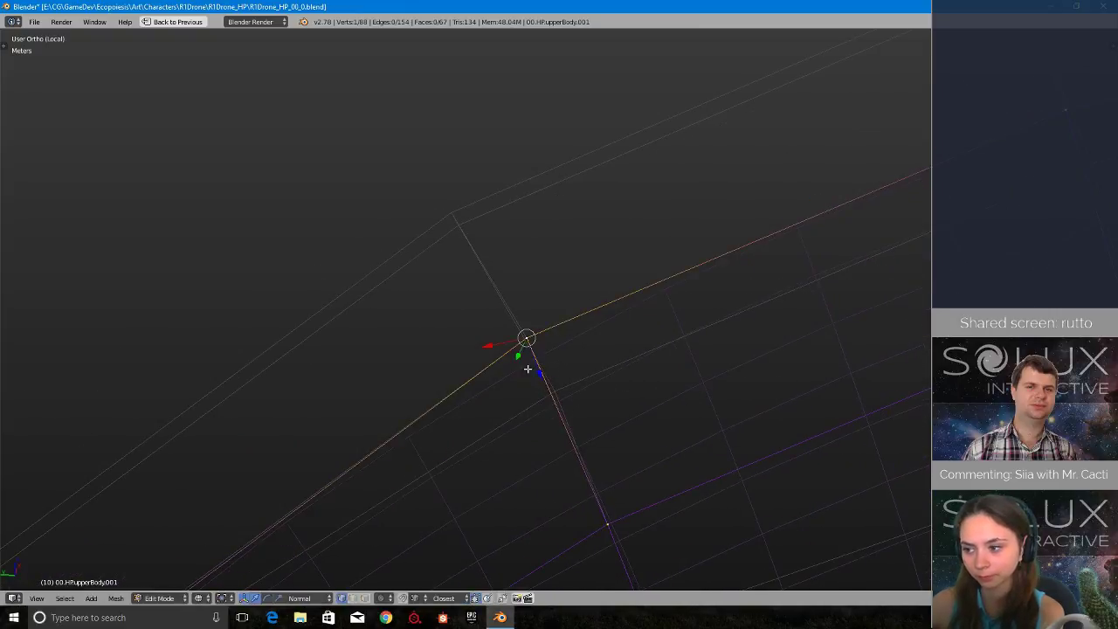
- Snap the next two vertices down the curved rim onto the matching inner rim points of the reference shell
{"action": "scroll", "coordinate": [527, 338], "scroll_direction": "down", "scroll_amount": 4}
{"action": "middle_click_drag", "start_coordinate": [319, 470], "coordinate": [652, 235], "text": "shift"}
{"action": "right_click", "coordinate": [580, 311]}
{"action": "key", "text": "g"}
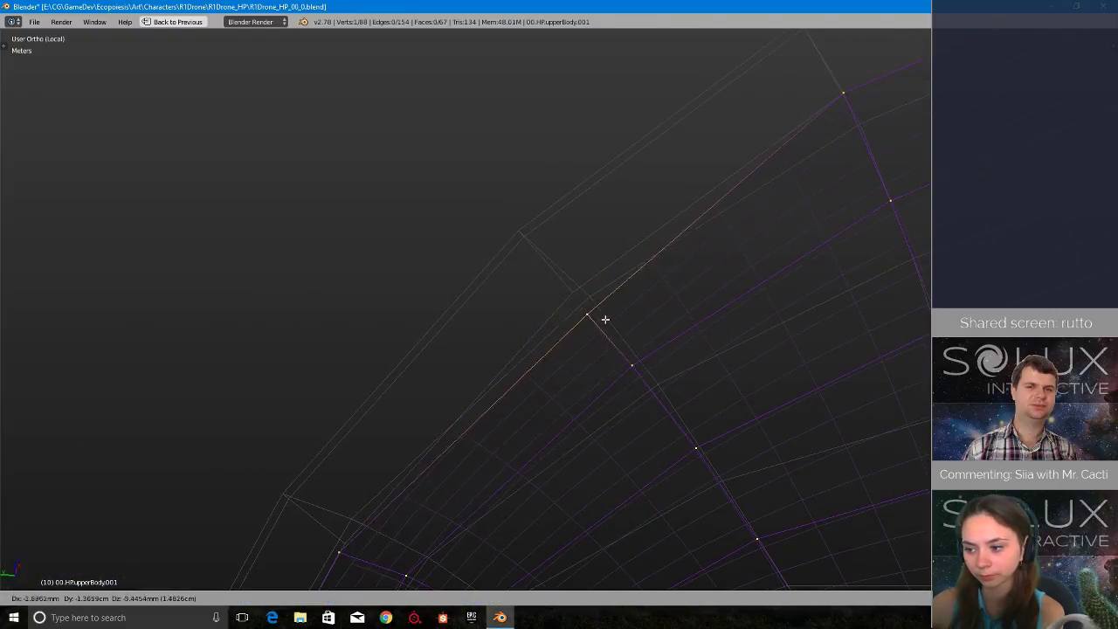
{"action": "left_click", "coordinate": [573, 294], "text": "ctrl"}
{"action": "scroll", "coordinate": [457, 482], "scroll_direction": "down", "scroll_amount": 2}
{"action": "middle_click_drag", "start_coordinate": [457, 482], "coordinate": [573, 295], "text": "shift"}
{"action": "scroll", "coordinate": [483, 334], "scroll_direction": "up", "scroll_amount": 3}
{"action": "key", "text": "g"}
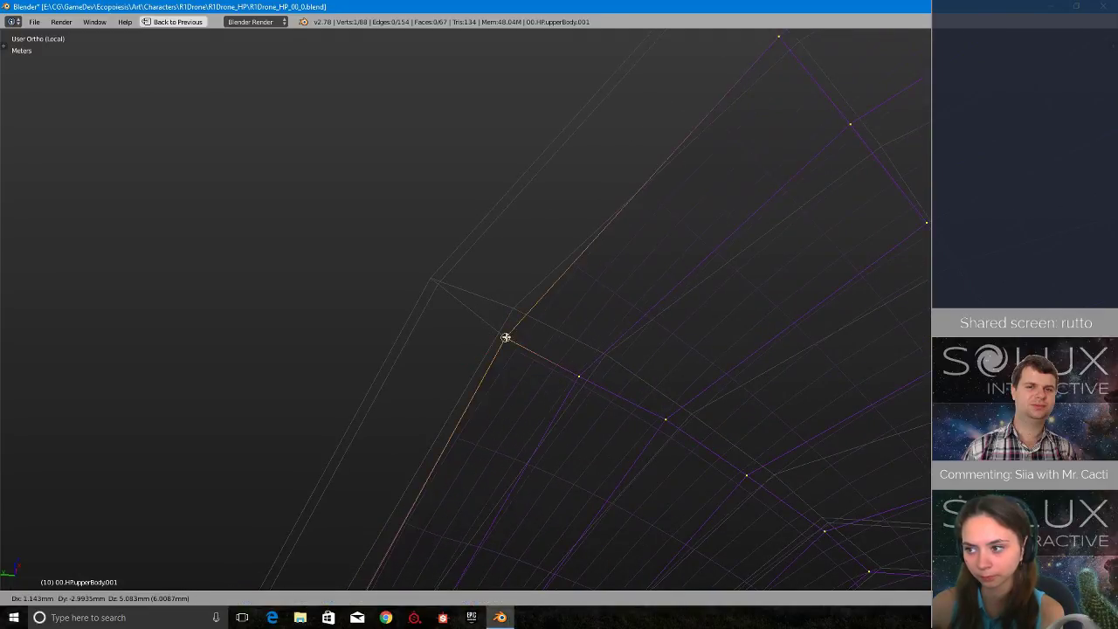
{"action": "left_click", "coordinate": [509, 339], "text": "ctrl"}
- Snap the wing's tip vertex and its neighbour to the ends of the reference shell's thickness edges
{"action": "scroll", "coordinate": [510, 343], "scroll_direction": "down", "scroll_amount": 3}
{"action": "middle_click_drag", "start_coordinate": [510, 346], "coordinate": [706, 158]}
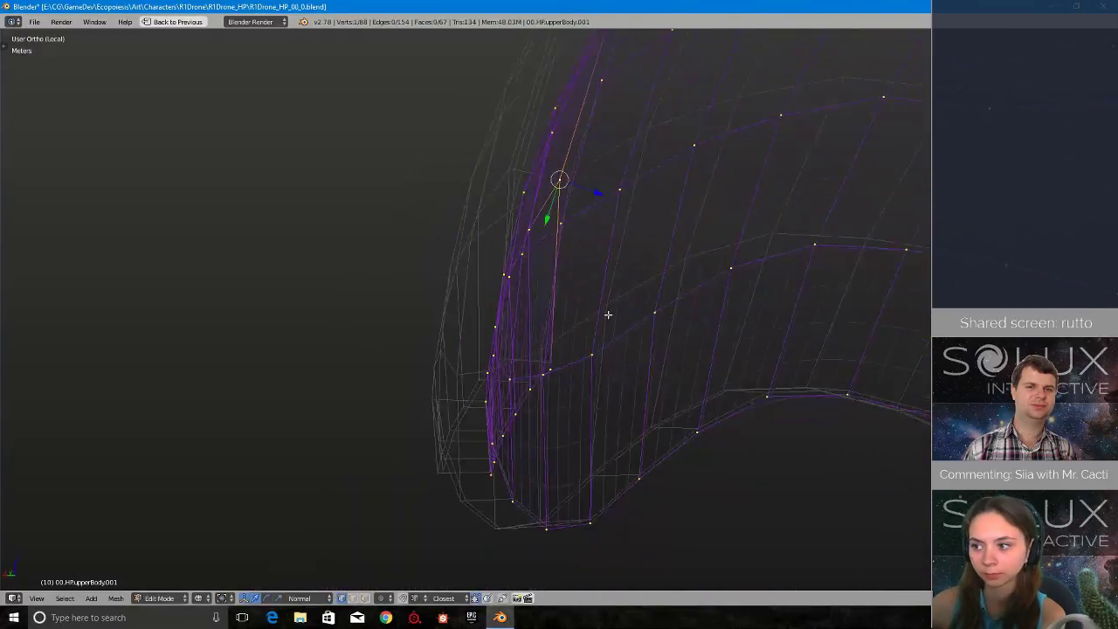
{"action": "mouse_move", "coordinate": [607, 314]}
{"action": "middle_mouse_down"}
{"action": "mouse_move", "coordinate": [634, 215]}
{"action": "mouse_move", "coordinate": [591, 306]}
{"action": "middle_mouse_up"}
{"action": "scroll", "coordinate": [591, 307], "scroll_direction": "up", "scroll_amount": 3}
{"action": "right_click", "coordinate": [572, 225]}
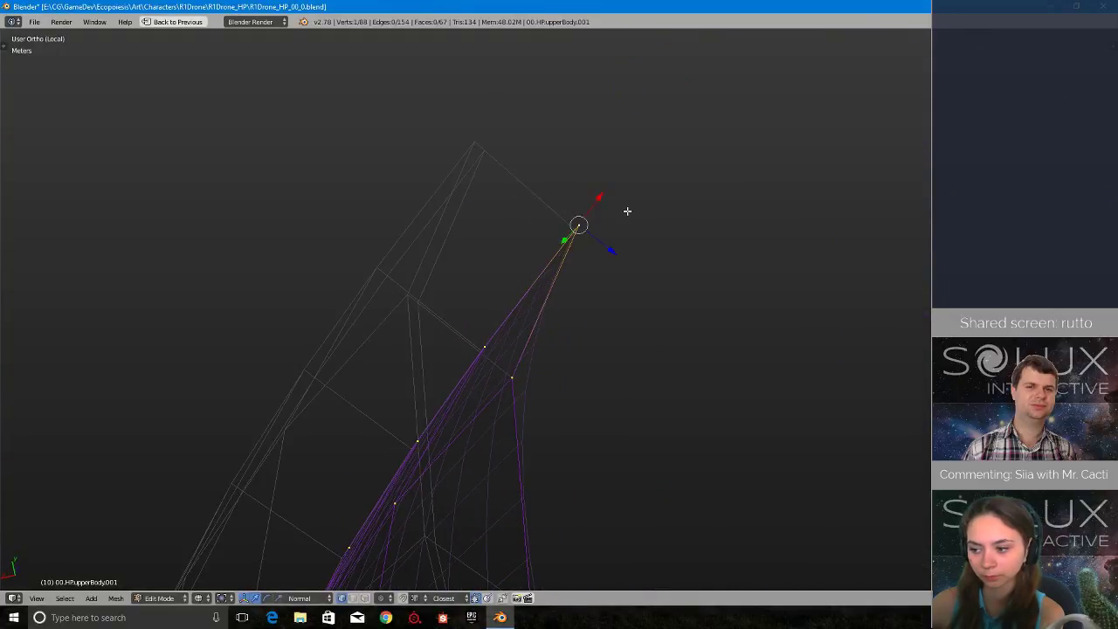
{"action": "key", "text": "g"}
{"action": "left_click", "coordinate": [500, 343], "text": "ctrl"}
{"action": "middle_click_drag", "start_coordinate": [493, 348], "coordinate": [479, 331]}
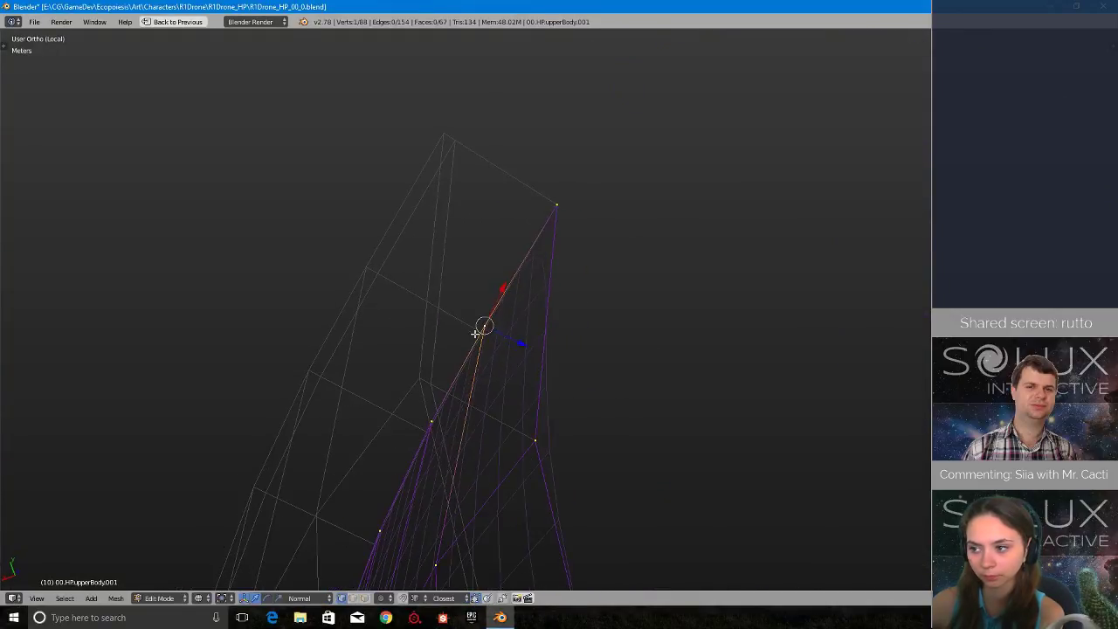
{"action": "key", "text": "g"}
{"action": "left_click", "coordinate": [481, 331], "text": "ctrl"}
- Snap the vertices along the wing's end edge, up to the one beside its far corner, onto the reference shell
{"action": "middle_click_drag", "start_coordinate": [469, 404], "coordinate": [312, 226]}
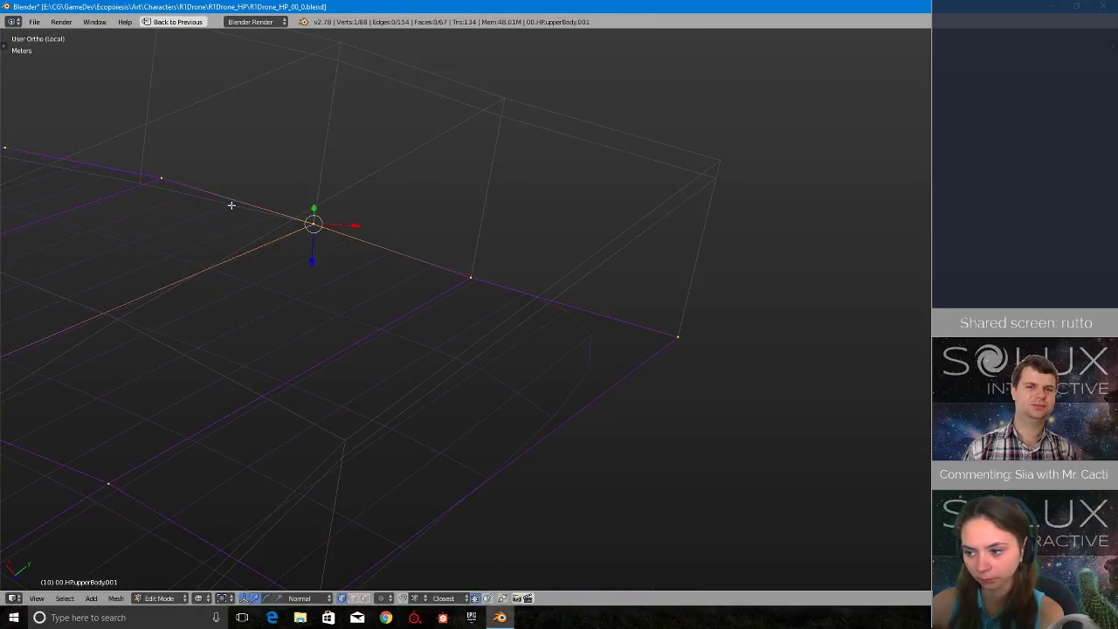
{"action": "middle_click_drag", "start_coordinate": [229, 204], "coordinate": [520, 279]}
{"action": "key", "text": "g"}
{"action": "left_click", "coordinate": [491, 297]}
{"action": "right_click", "coordinate": [339, 244]}
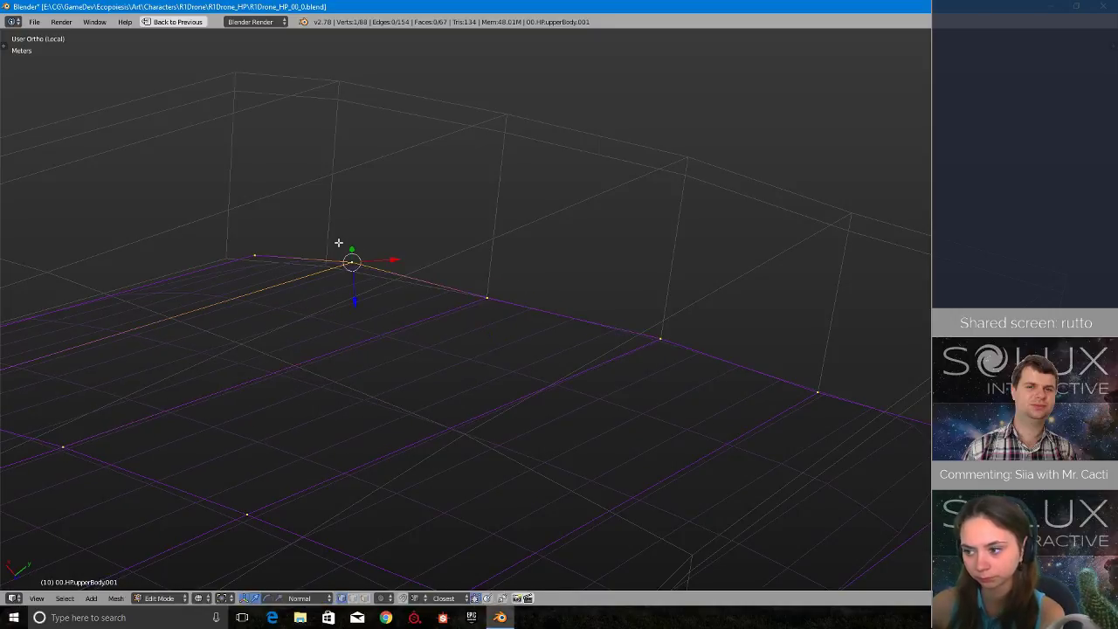
{"action": "key", "text": "g"}
{"action": "left_click", "coordinate": [241, 256]}
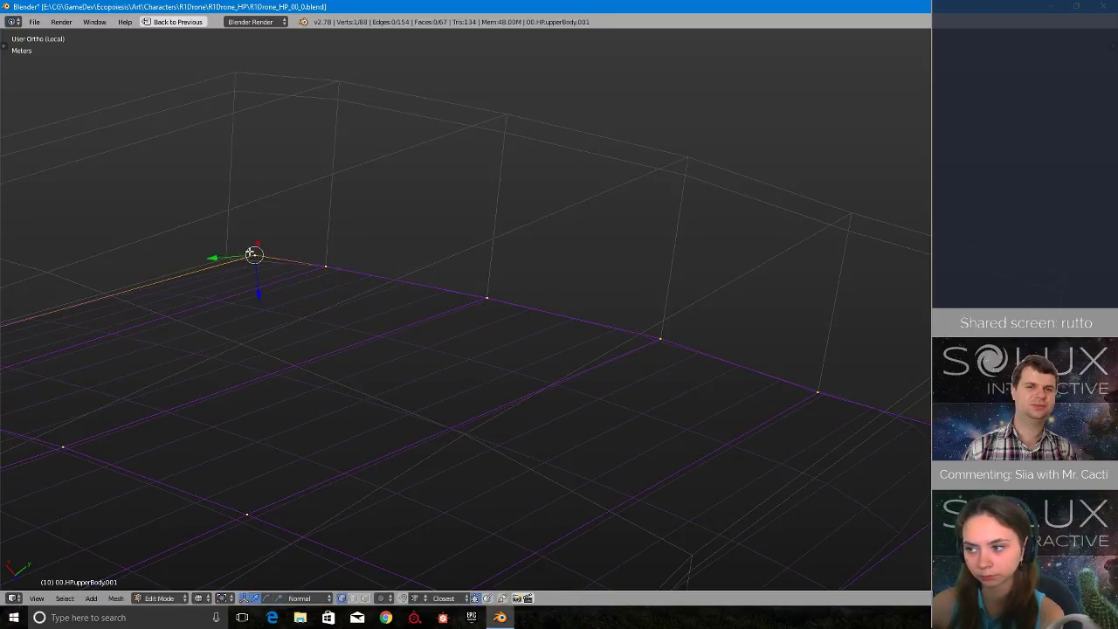
- Snap the rim vertices just past the end edge's far corner onto the reference shell's inner rim
{"action": "middle_click_drag", "start_coordinate": [251, 253], "coordinate": [587, 310]}
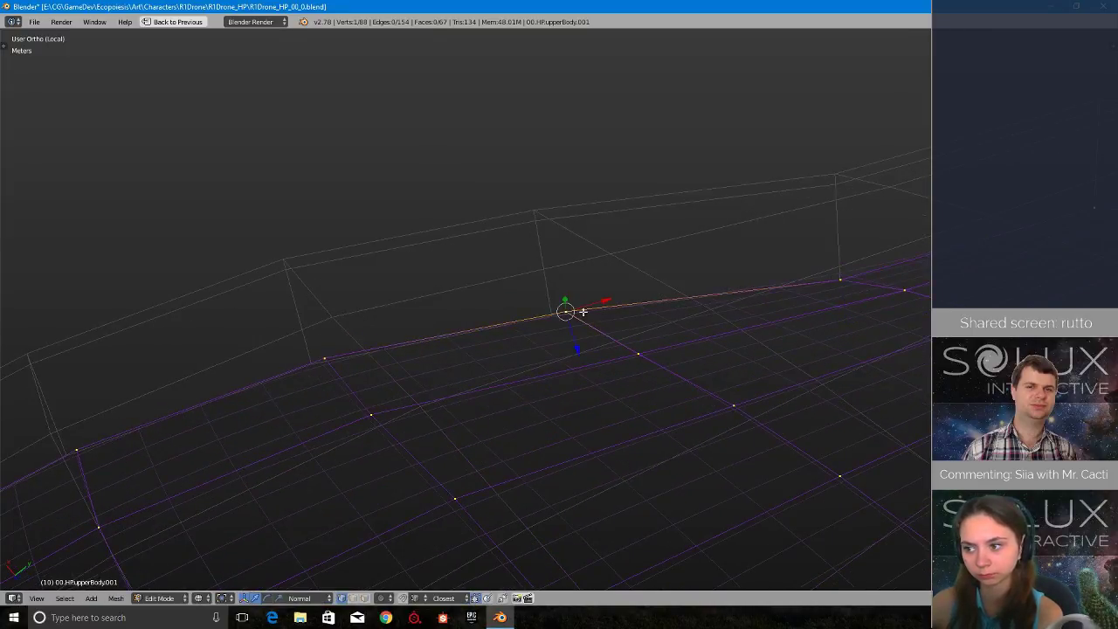
{"action": "right_click", "coordinate": [305, 353]}
{"action": "key", "text": "g"}
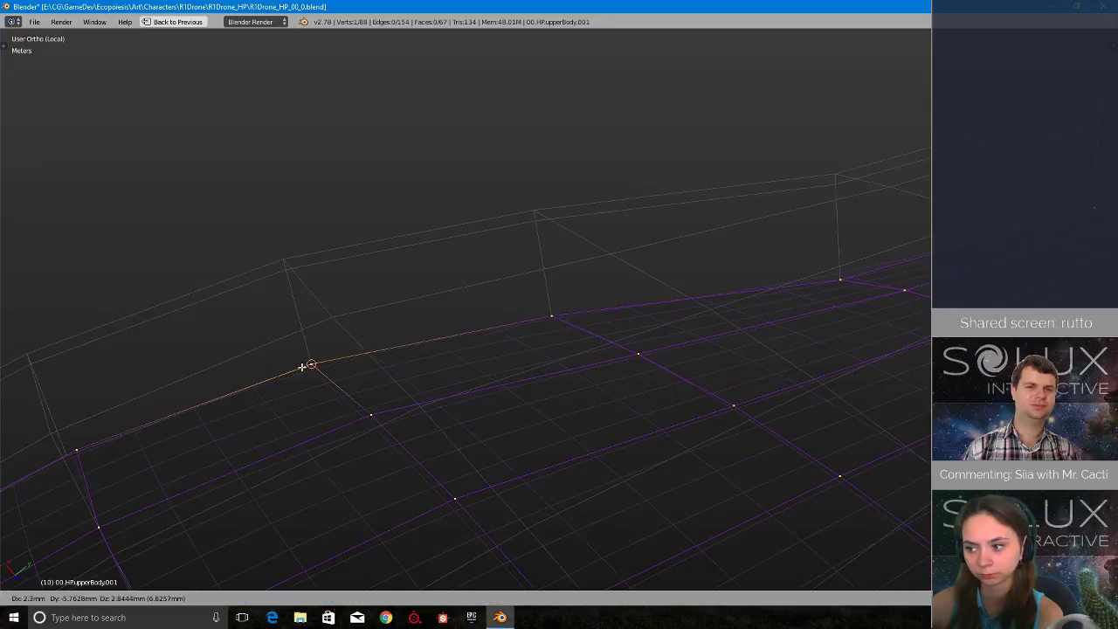
{"action": "left_click", "coordinate": [309, 367]}
{"action": "middle_click_drag", "start_coordinate": [140, 476], "coordinate": [469, 349], "text": "shift"}
{"action": "scroll", "coordinate": [470, 349], "scroll_direction": "up", "scroll_amount": 6}
{"action": "scroll", "coordinate": [402, 377], "scroll_direction": "down", "scroll_amount": 5}
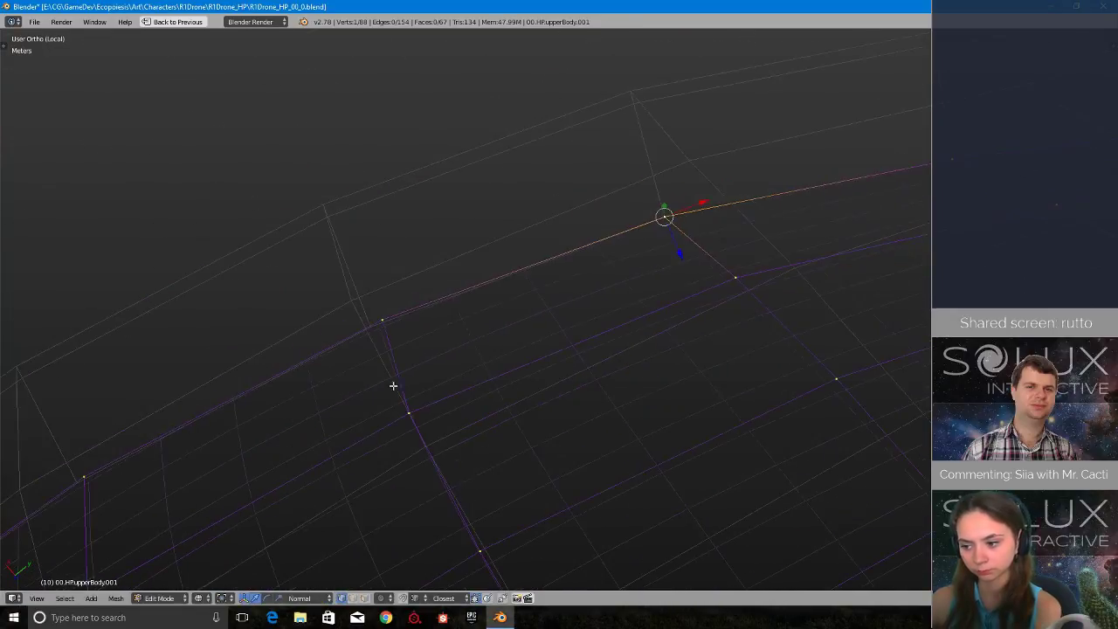
- Continue along the wing's outer edge, snapping two more rim vertices onto the reference shell
{"action": "middle_click_drag", "start_coordinate": [343, 377], "coordinate": [584, 337], "text": "shift"}
{"action": "scroll", "coordinate": [586, 428], "scroll_direction": "down", "scroll_amount": 12}
{"action": "scroll", "coordinate": [588, 436], "scroll_direction": "down", "scroll_amount": 3}
{"action": "middle_click_drag", "start_coordinate": [588, 436], "coordinate": [653, 364]}
{"action": "scroll", "coordinate": [645, 392], "scroll_direction": "up", "scroll_amount": 6}
{"action": "middle_click_drag", "start_coordinate": [676, 246], "coordinate": [600, 316], "text": "shift"}
{"action": "scroll", "coordinate": [463, 366], "scroll_direction": "up", "scroll_amount": 2}
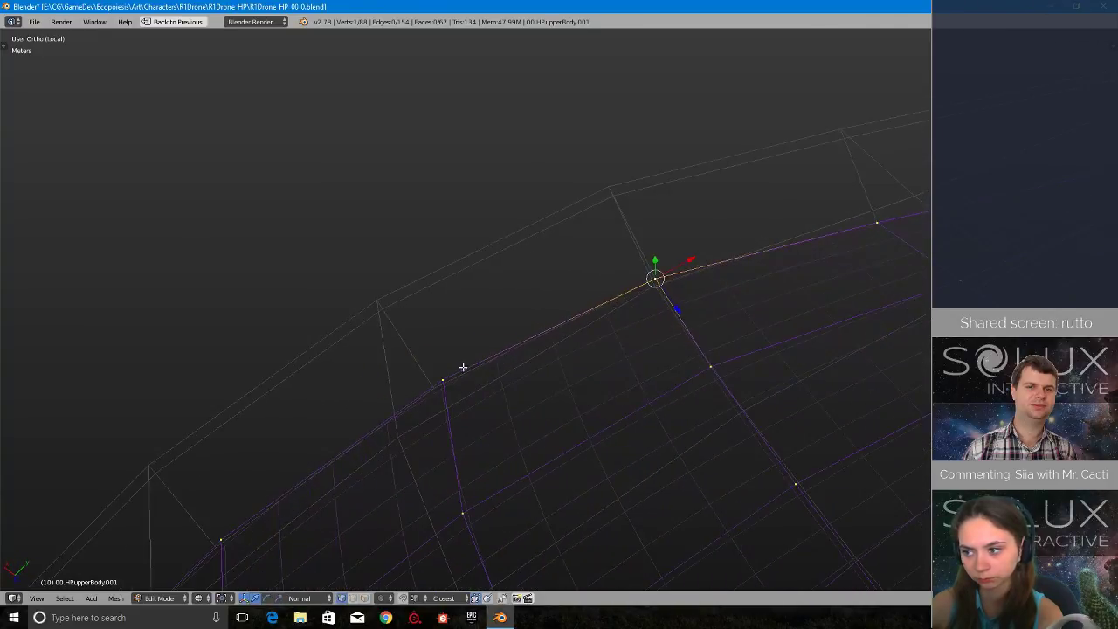
{"action": "scroll", "coordinate": [458, 378], "scroll_direction": "down", "scroll_amount": 6}
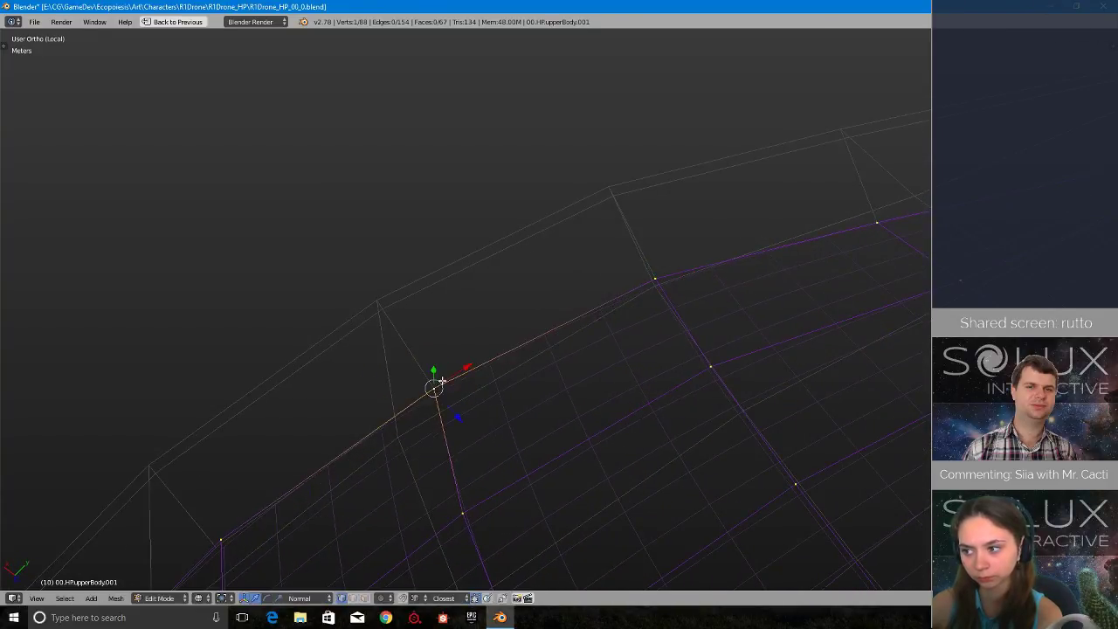
{"action": "scroll", "coordinate": [489, 402], "scroll_direction": "down", "scroll_amount": 7}
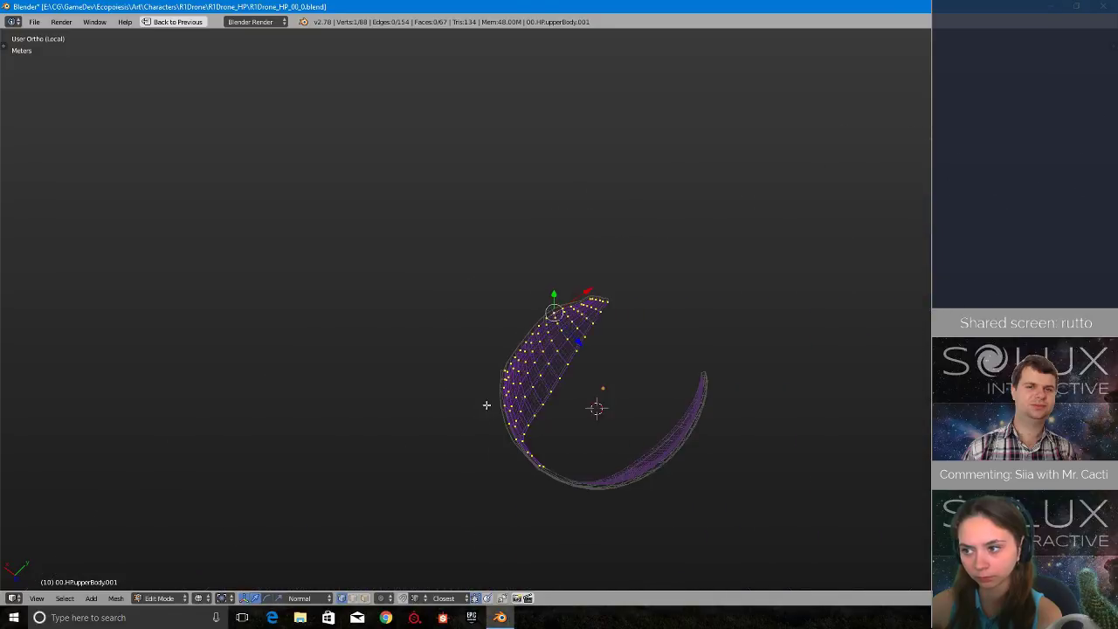
- Snap three more outer-edge vertices, working down towards the narrow band, to the reference shell's thickness edges
{"action": "scroll", "coordinate": [491, 381], "scroll_direction": "up", "scroll_amount": 15}
{"action": "middle_click_drag", "start_coordinate": [374, 446], "coordinate": [591, 284], "text": "shift"}
{"action": "scroll", "coordinate": [590, 284], "scroll_direction": "up", "scroll_amount": 1}
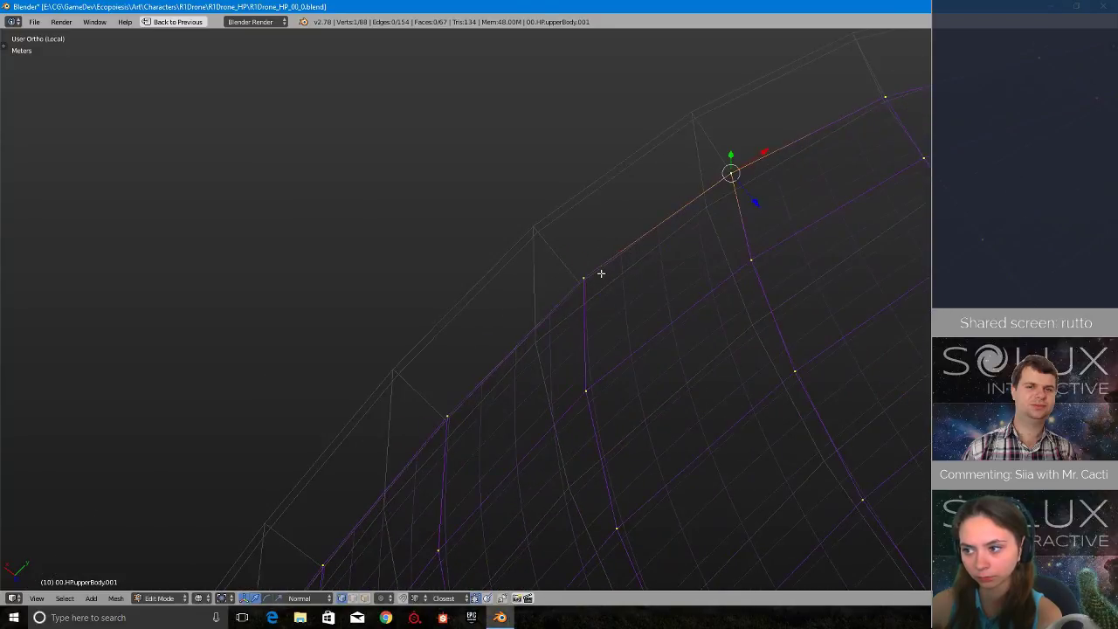
{"action": "key", "text": "g"}
{"action": "left_click", "coordinate": [584, 284]}
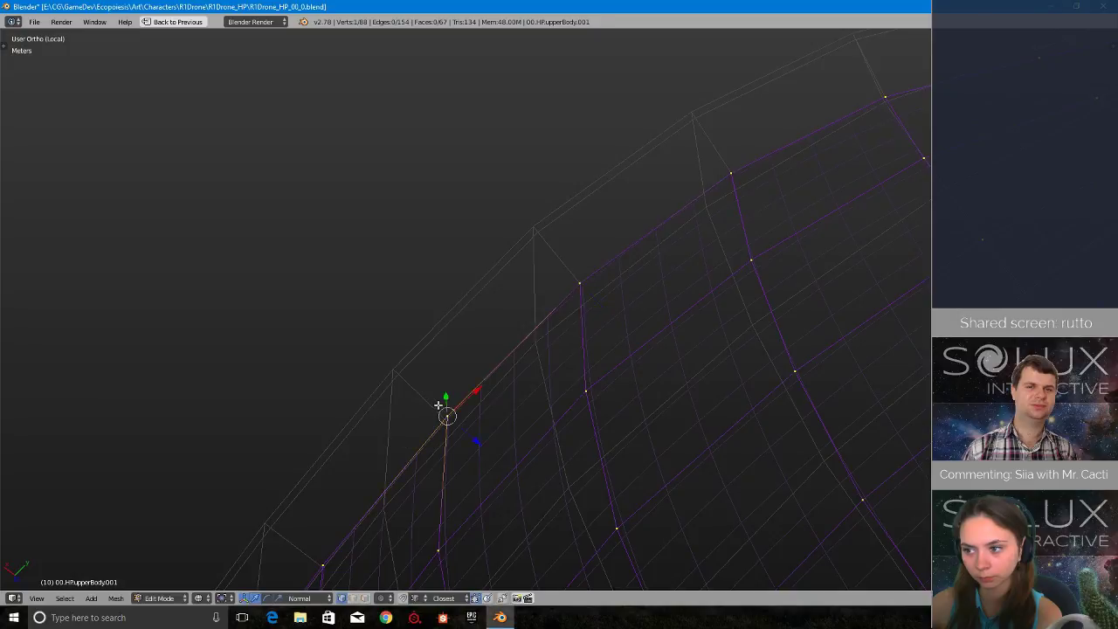
{"action": "middle_click_drag", "start_coordinate": [446, 404], "coordinate": [559, 306], "text": "shift"}
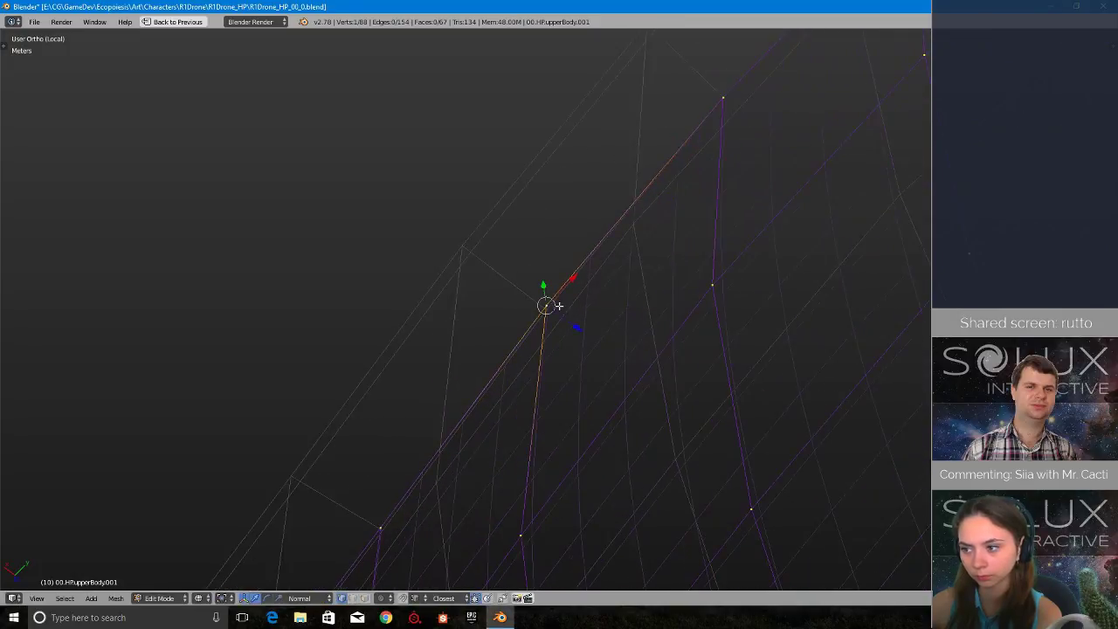
{"action": "key", "text": "g"}
{"action": "left_click", "coordinate": [558, 310]}
{"action": "middle_click_drag", "start_coordinate": [393, 524], "coordinate": [505, 292], "text": "shift"}
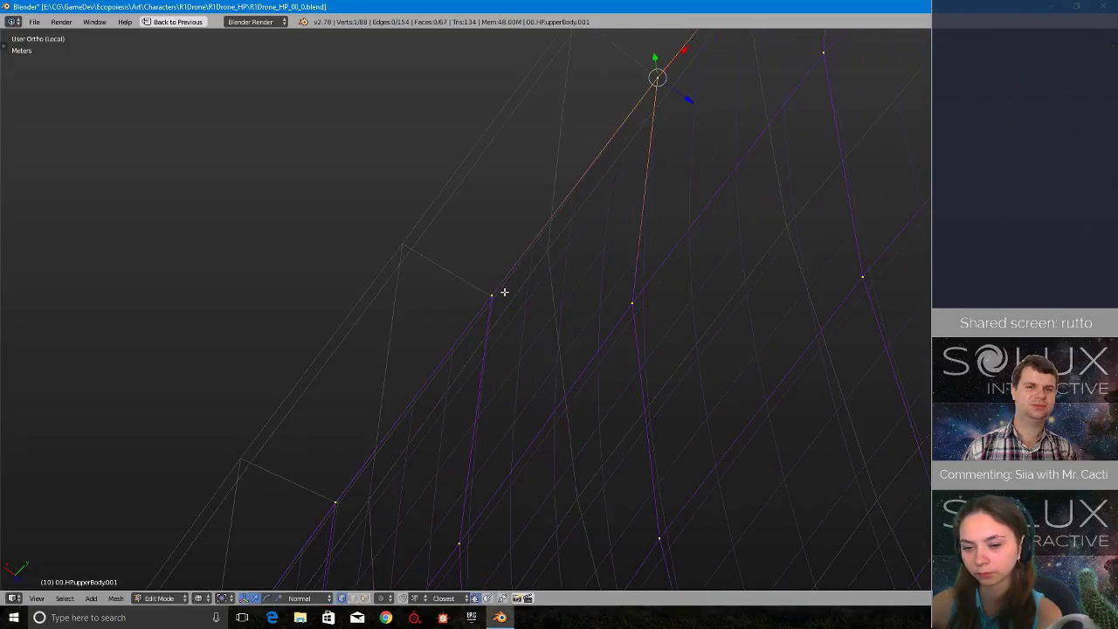
{"action": "key", "text": "g"}
{"action": "left_click", "coordinate": [506, 300]}
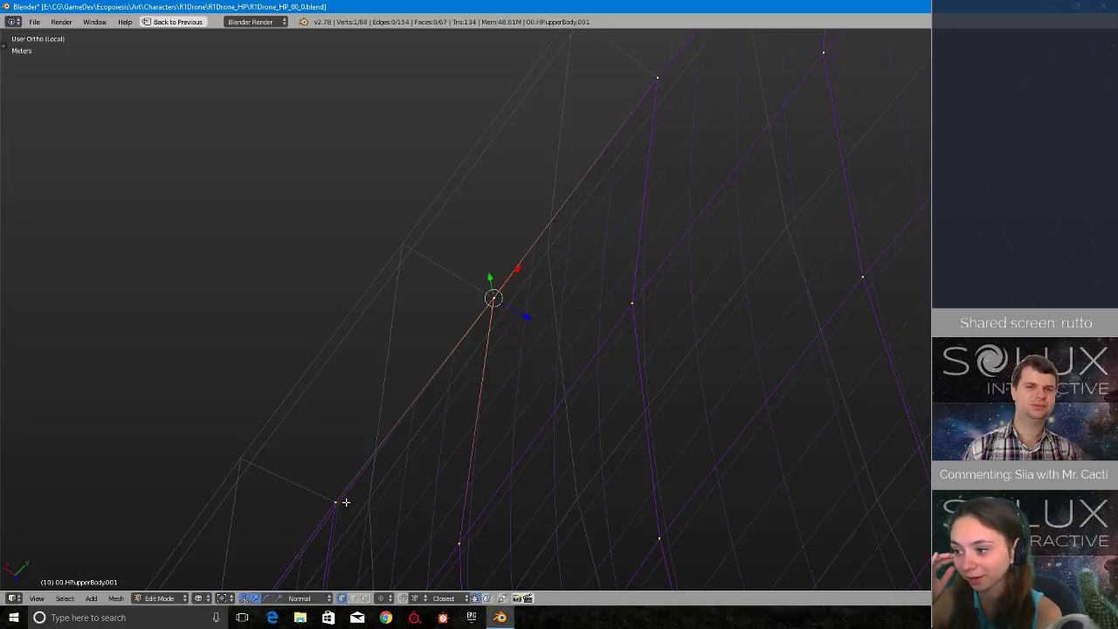
- Snap the following two outer-edge vertices to the reference shell, and centre the view on the second
{"action": "middle_click_drag", "start_coordinate": [346, 502], "coordinate": [396, 447], "text": "shift"}
{"action": "key", "text": "g"}
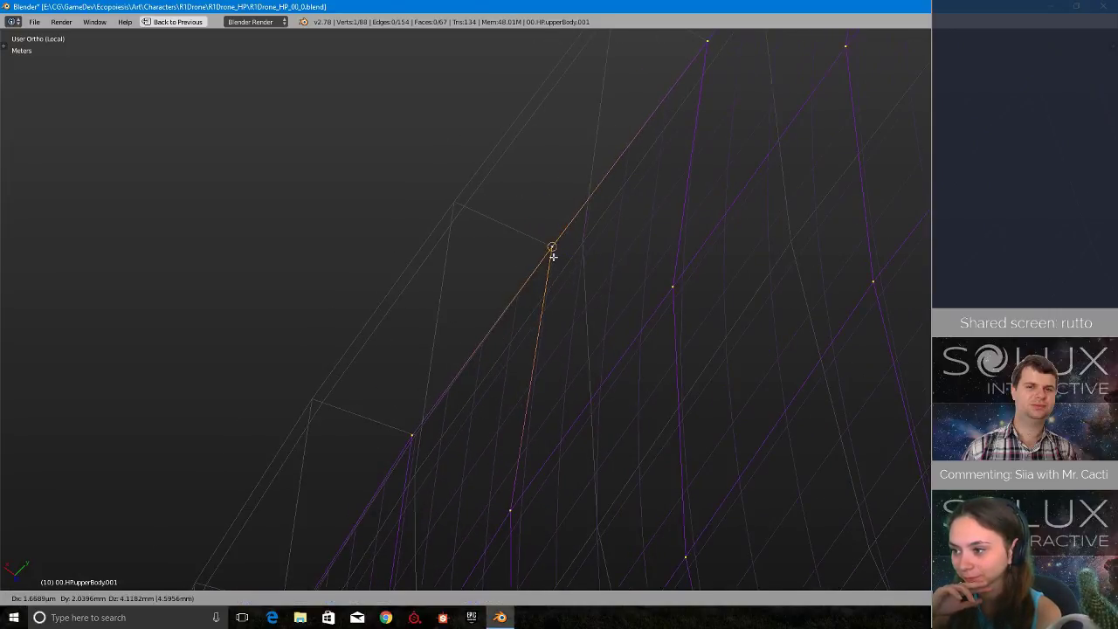
{"action": "left_click", "coordinate": [553, 257]}
{"action": "right_click", "coordinate": [399, 428]}
{"action": "key", "text": "g"}
{"action": "left_click", "coordinate": [416, 405]}
{"action": "key", "text": "KP_Decimal"}
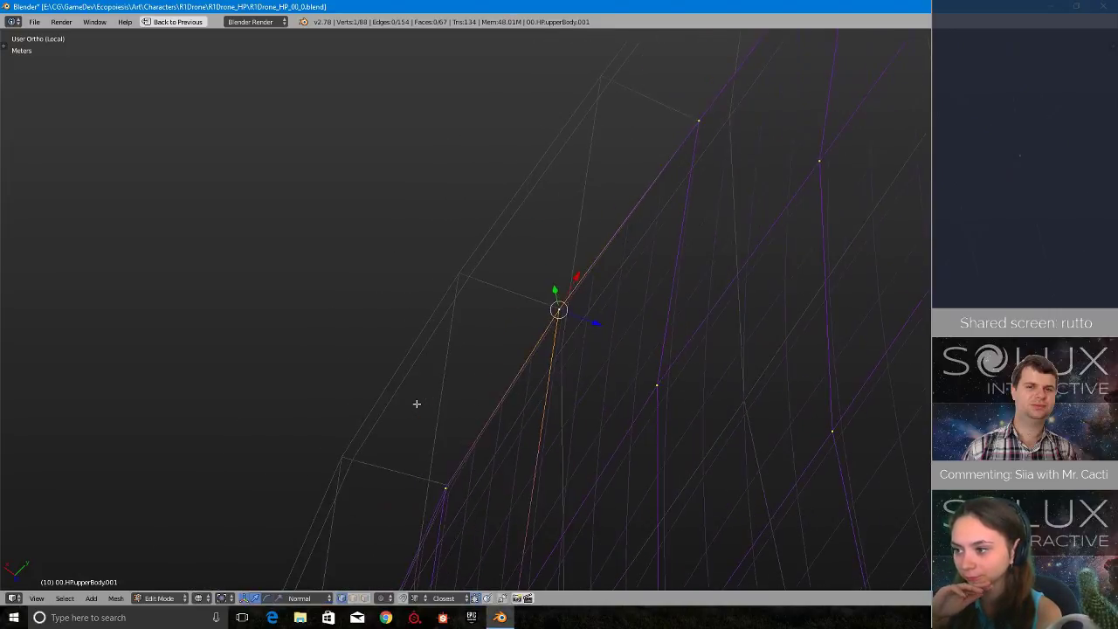
- Snap the rim vertex beside the sharp inward corner onto the reference shell's inner rim
{"action": "middle_click_drag", "start_coordinate": [417, 403], "coordinate": [694, 372]}
{"action": "key", "text": "g"}
{"action": "left_click", "coordinate": [569, 322]}
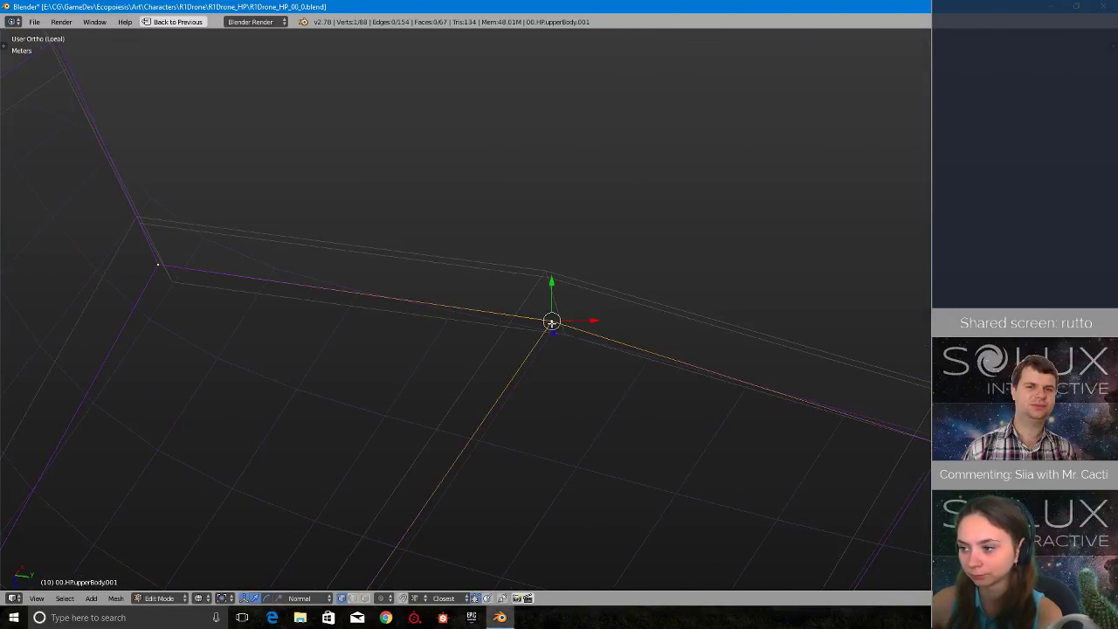
{"action": "key", "text": "g"}
{"action": "left_click", "coordinate": [566, 337]}
- Snap the vertex at the sharp inward corner and the adjacent rim vertex beyond it onto the reference shell's inner rim
{"action": "middle_click_drag", "start_coordinate": [185, 250], "coordinate": [439, 326], "text": "shift"}
{"action": "right_click", "coordinate": [412, 342]}
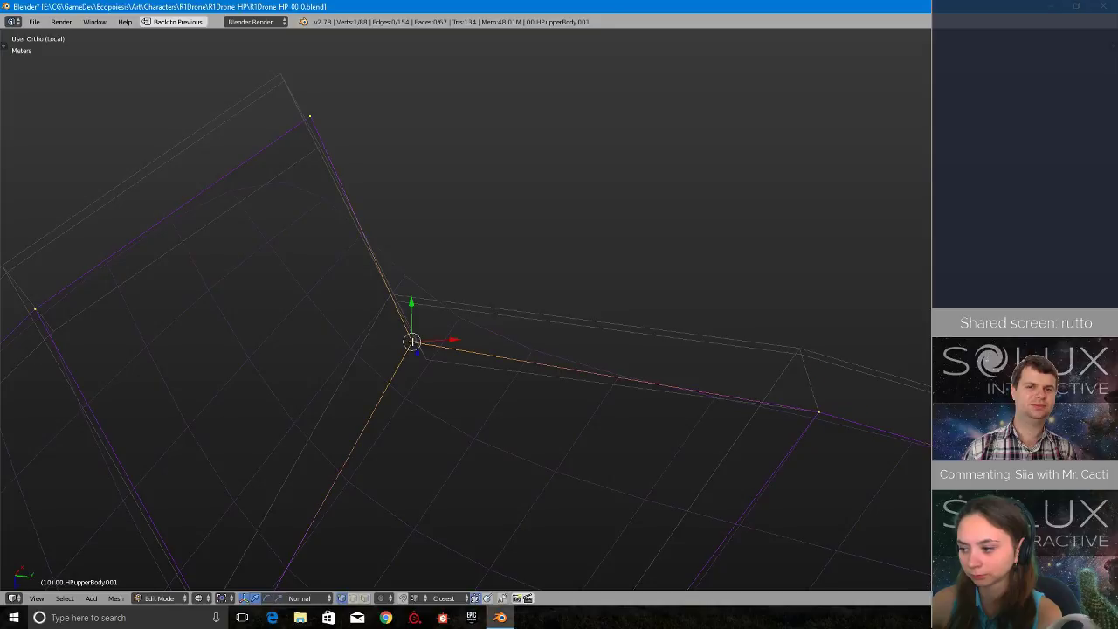
{"action": "key", "text": "g"}
{"action": "left_click", "coordinate": [424, 360]}
{"action": "right_click", "coordinate": [310, 119]}
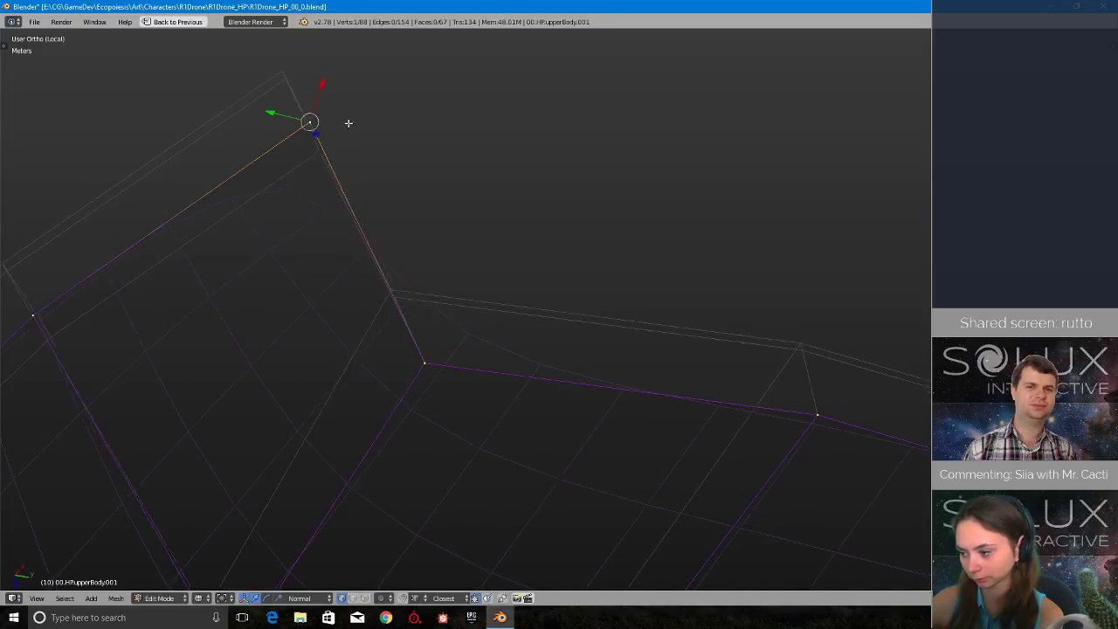
{"action": "middle_click_drag", "start_coordinate": [348, 123], "coordinate": [319, 176]}
{"action": "key", "text": "g"}
{"action": "left_click", "coordinate": [332, 188]}
- Continue along the rim past the outer corner, snapping two more vertices onto the reference shell's inner edge
{"action": "middle_click_drag", "start_coordinate": [309, 220], "coordinate": [847, 224], "text": "shift"}
{"action": "key", "text": "g"}
{"action": "left_click", "coordinate": [578, 238]}
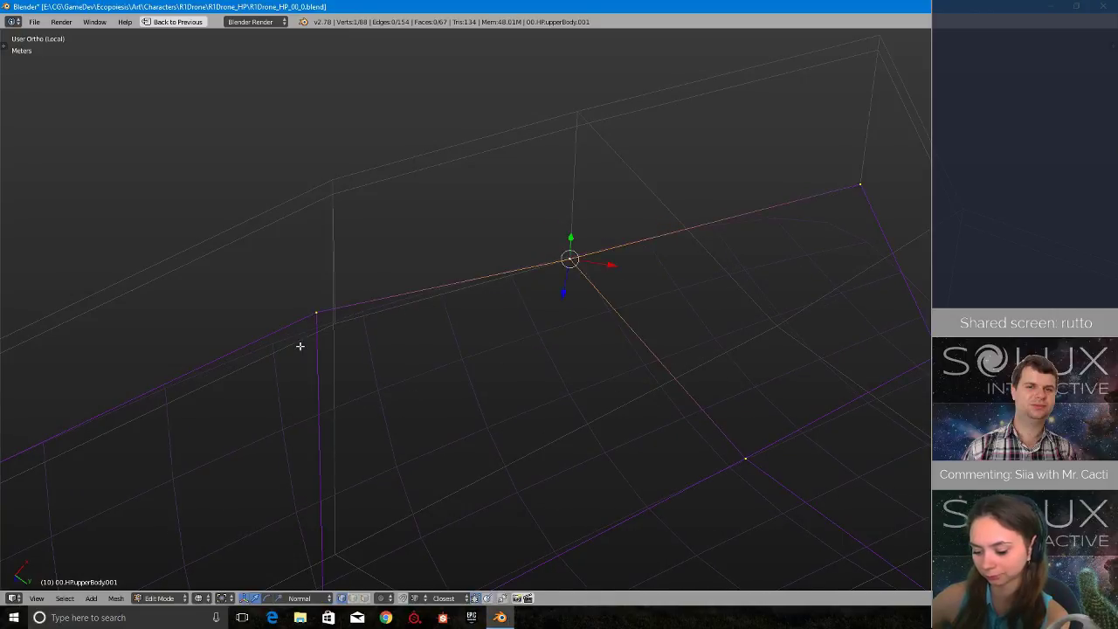
{"action": "key", "text": "g"}
{"action": "left_click", "coordinate": [355, 347]}
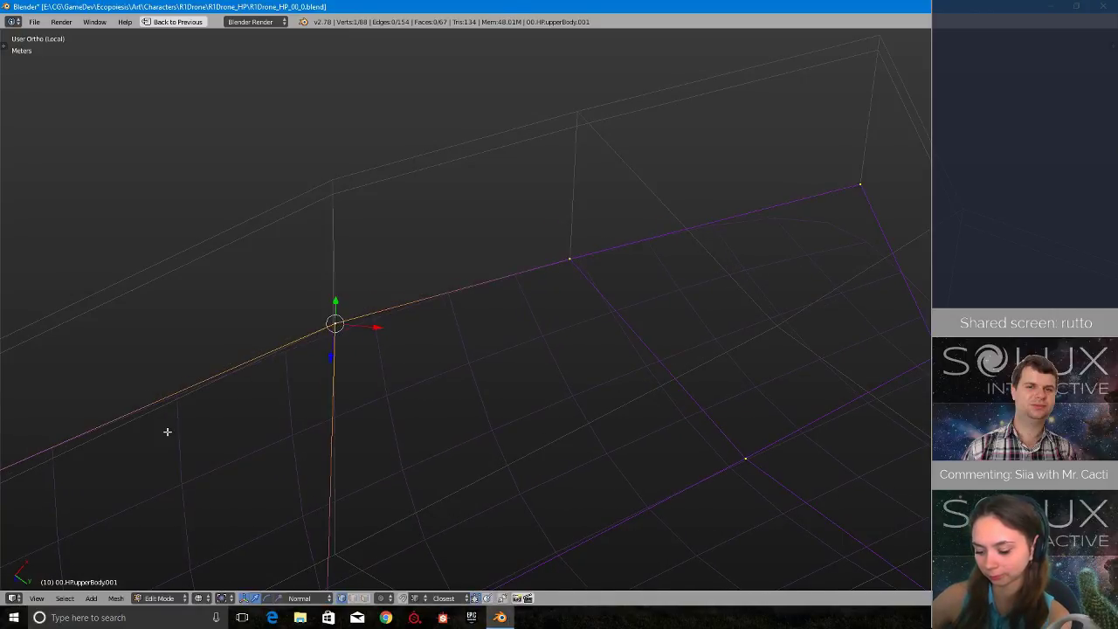
- Snap the following rim vertex to the reference shell's inner edge, checking its placement in solid shading before returning to wireframe
{"action": "middle_click_drag", "start_coordinate": [167, 429], "coordinate": [387, 316]}
{"action": "key", "text": "g"}
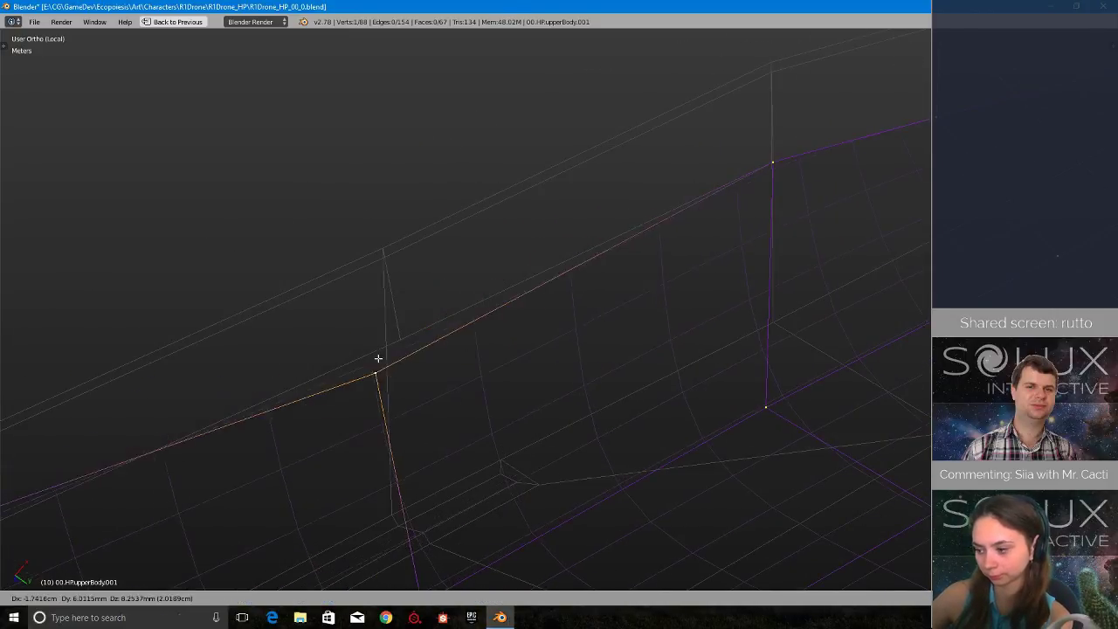
{"action": "left_click", "coordinate": [400, 338]}
{"action": "key", "text": "z"}
{"action": "left_click", "coordinate": [382, 378]}
{"action": "mouse_move", "coordinate": [381, 379]}
{"action": "middle_mouse_down"}
{"action": "mouse_move", "coordinate": [381, 399]}
{"action": "mouse_move", "coordinate": [390, 340]}
{"action": "middle_mouse_up"}
{"action": "key", "text": "z"}
{"action": "left_click", "coordinate": [450, 361]}
{"action": "middle_click_drag", "start_coordinate": [450, 361], "coordinate": [651, 599]}
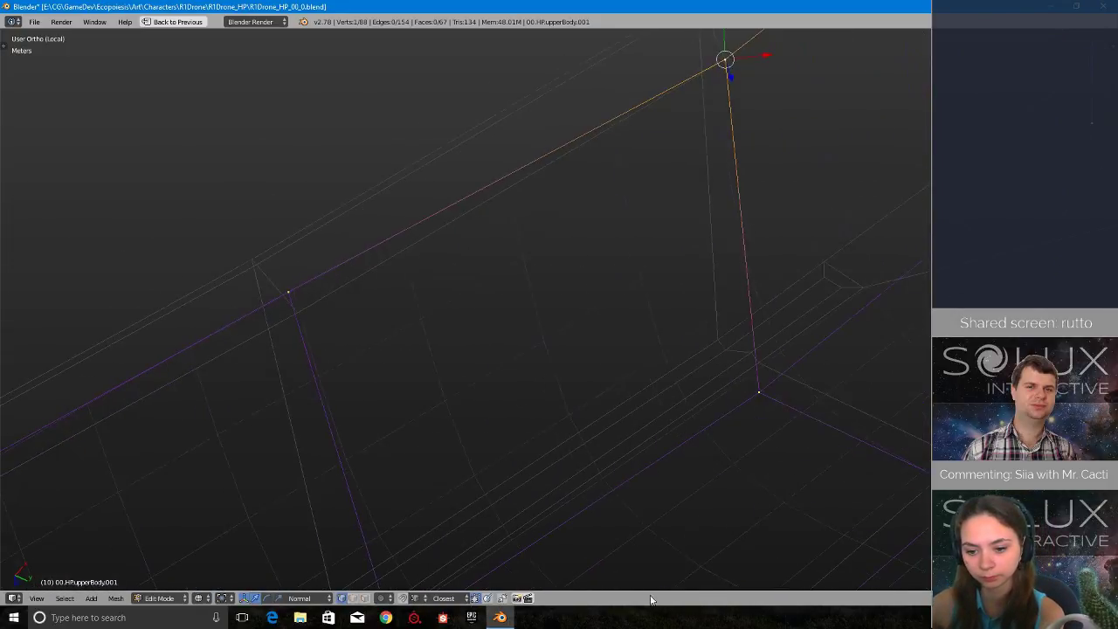
- Snap two further vertices along the long straight rim onto the inner ends of the reference shell's thickness edges
{"action": "right_click", "coordinate": [277, 284]}
{"action": "key", "text": "g"}
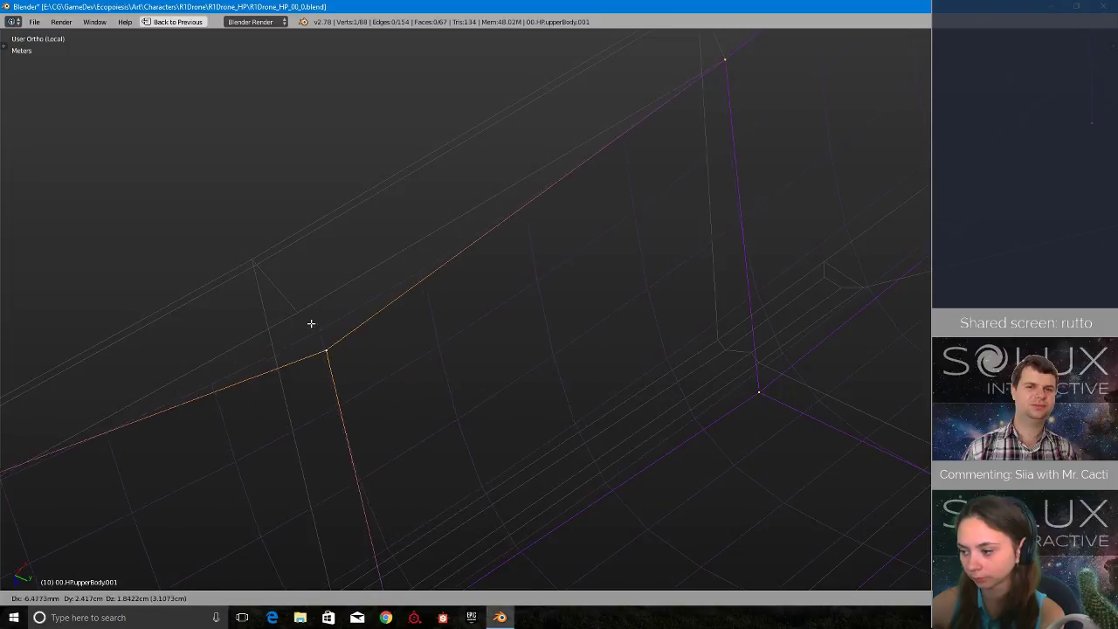
{"action": "left_click", "coordinate": [302, 313]}
{"action": "middle_click_drag", "start_coordinate": [259, 464], "coordinate": [762, 280], "text": "shift"}
{"action": "right_click", "coordinate": [376, 314]}
{"action": "key", "text": "g"}
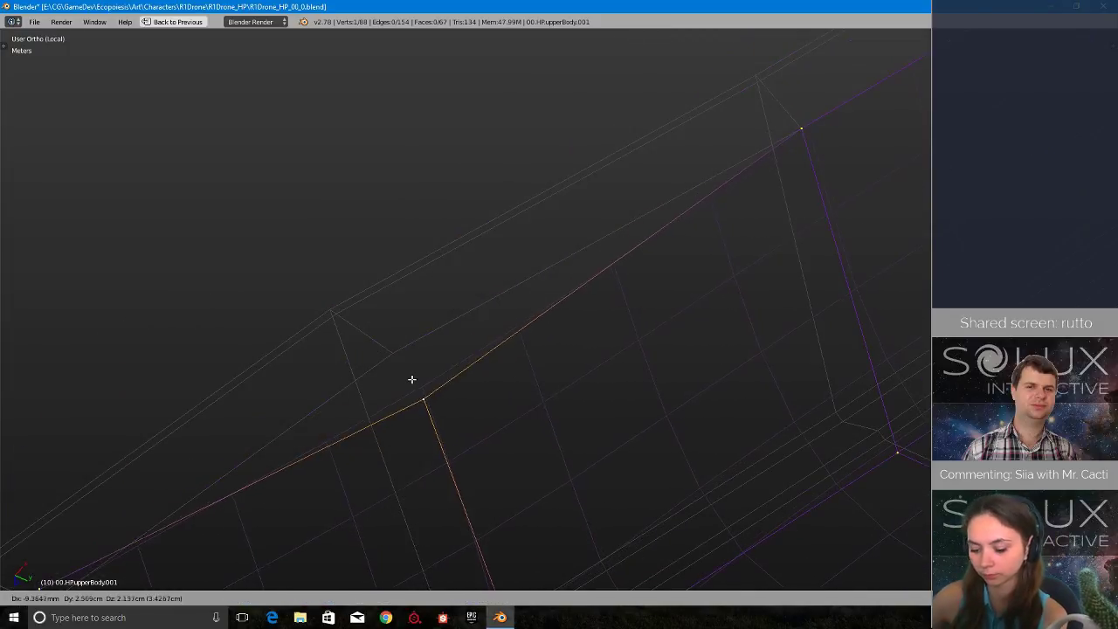
{"action": "left_click", "coordinate": [381, 334]}
- Snap the last rim vertex before the end corner onto the reference shell's inner rim
{"action": "middle_click_drag", "start_coordinate": [390, 383], "coordinate": [653, 204]}
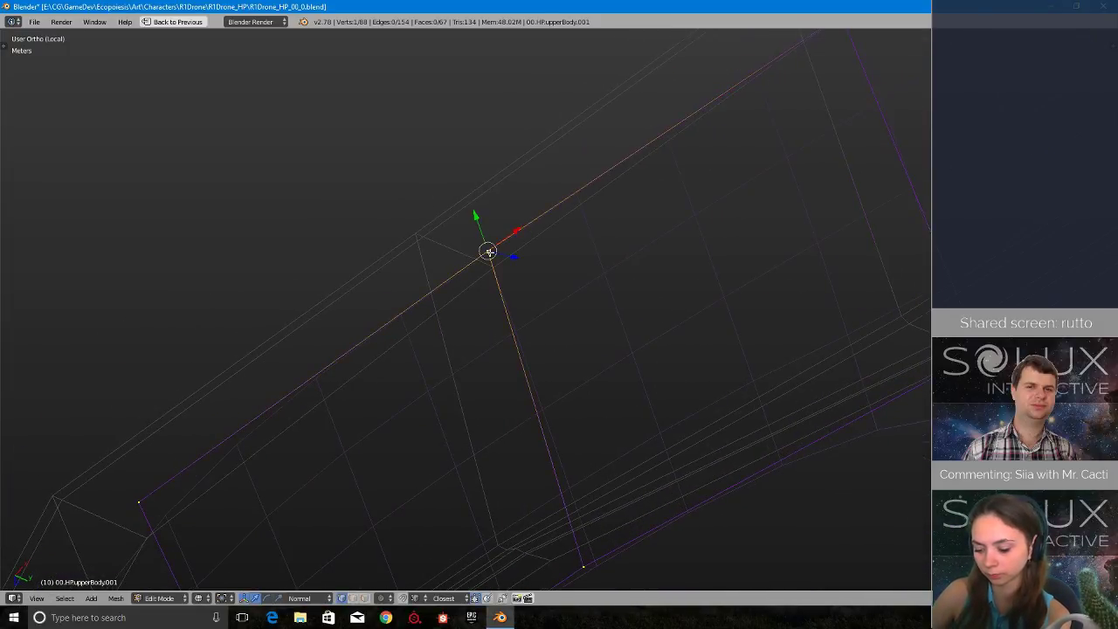
{"action": "key", "text": "g"}
{"action": "left_click", "coordinate": [493, 264]}
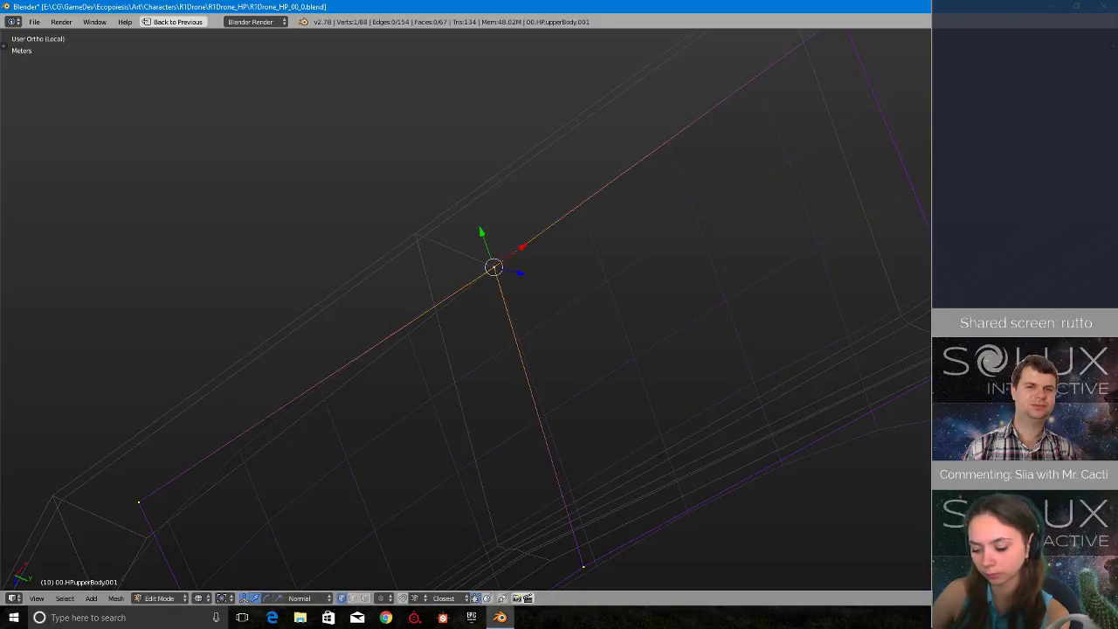
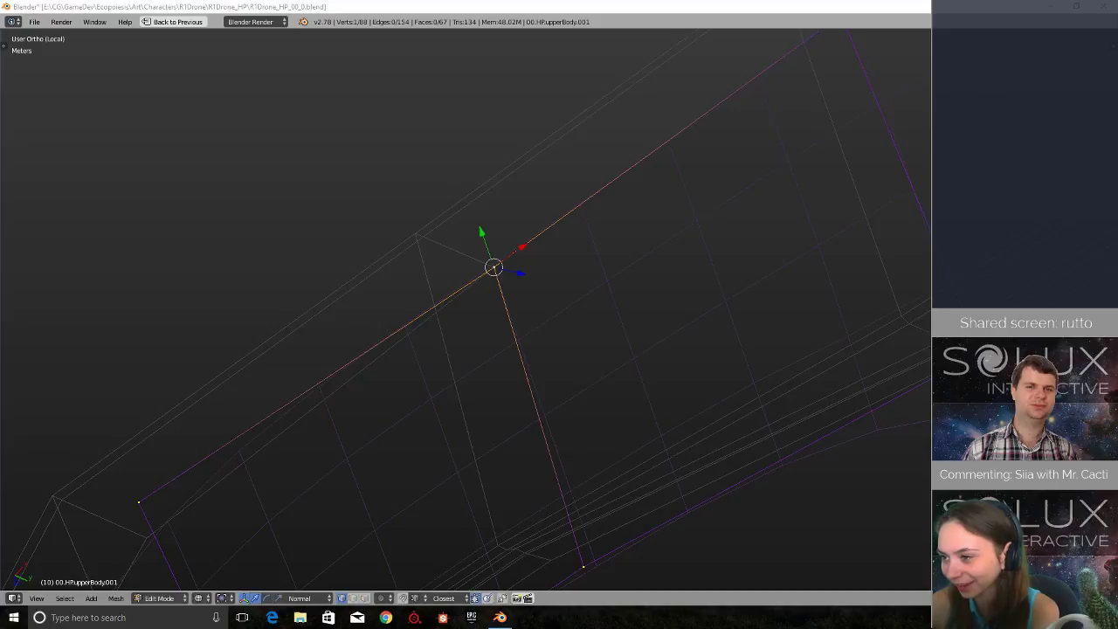
- Snap the end corner vertex of the long straight rim onto the inner corner of the reference shell
{"action": "middle_click_drag", "start_coordinate": [120, 538], "coordinate": [440, 317], "text": "shift"}
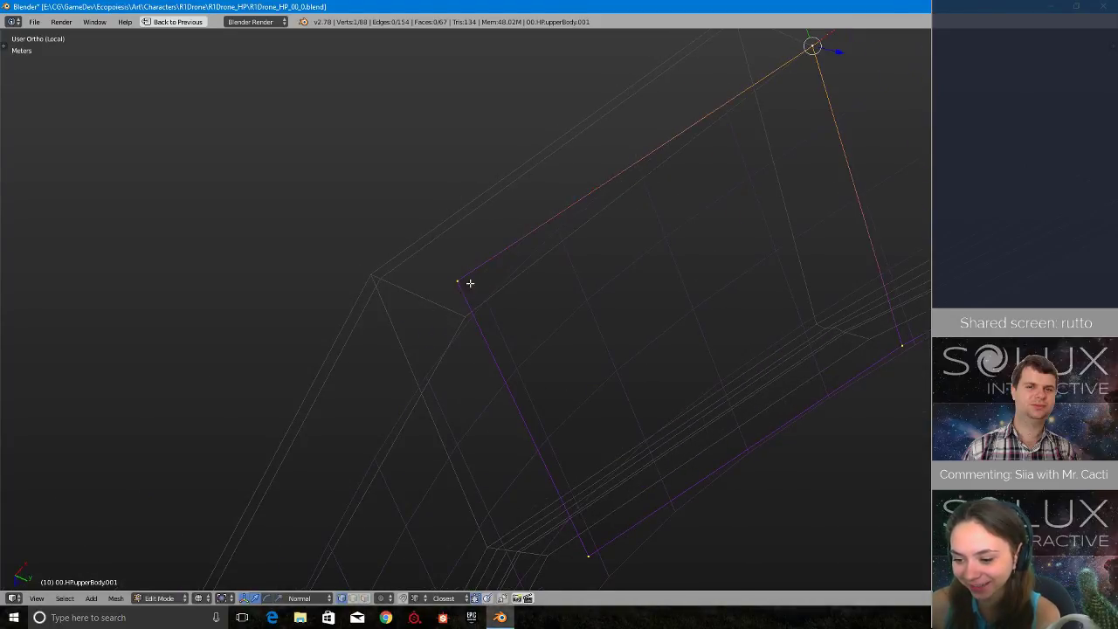
{"action": "key", "text": "g"}
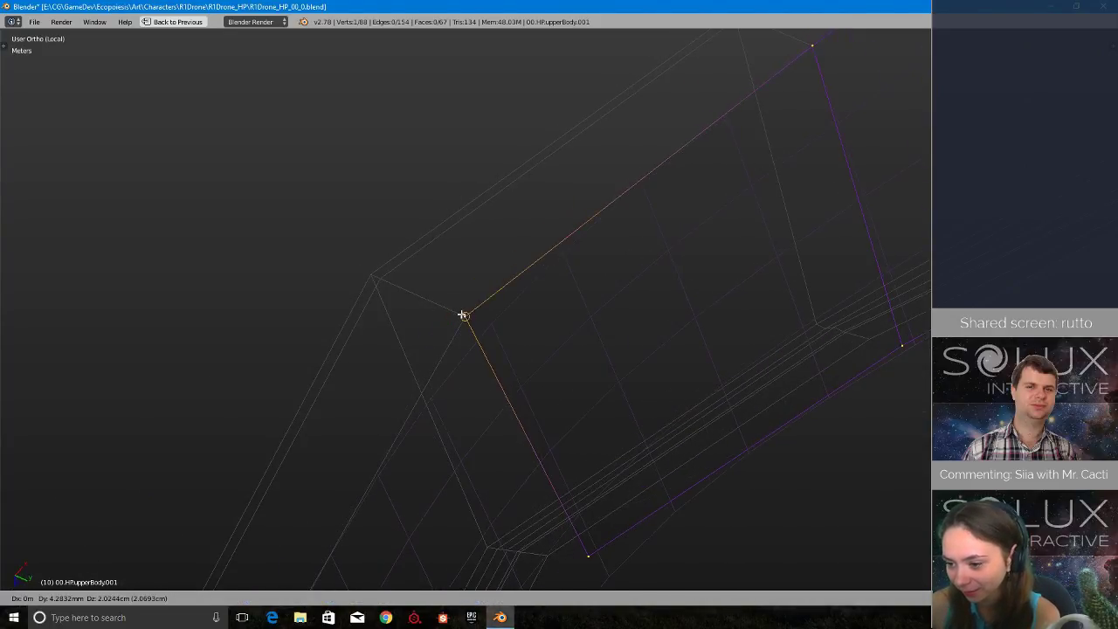
{"action": "left_click", "coordinate": [461, 320]}
- Snap the opposite end corner vertex and its neighbour on the other side of the narrow strip to the reference shell's inner edge
{"action": "scroll", "coordinate": [458, 325], "scroll_direction": "down", "scroll_amount": 4}
{"action": "middle_click_drag", "start_coordinate": [459, 324], "coordinate": [583, 369]}
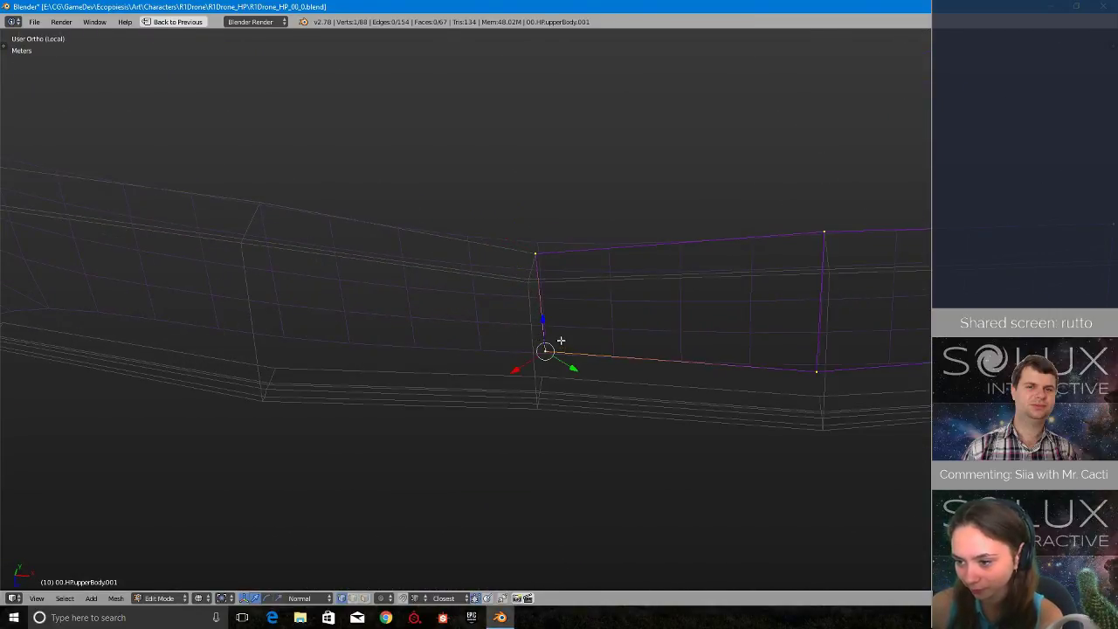
{"action": "key", "text": "g"}
{"action": "left_click", "coordinate": [808, 391]}
{"action": "key", "text": "g"}
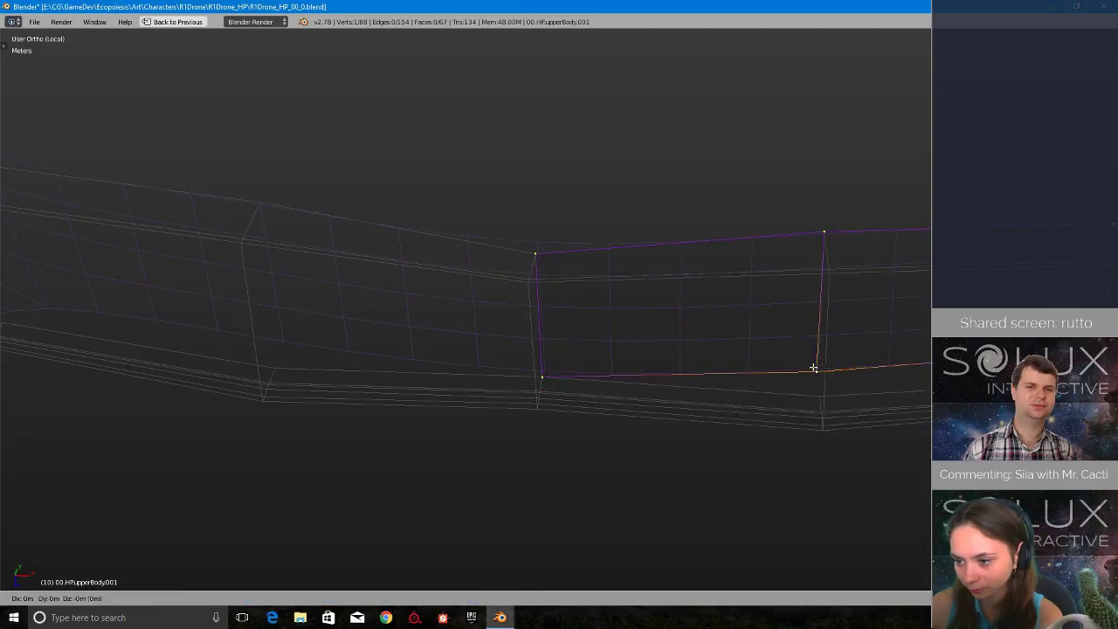
{"action": "left_click", "coordinate": [814, 391]}
- Snap the vertex where the strip widens and the following rim vertex onto the reference shell's inner edge
{"action": "middle_click_drag", "start_coordinate": [814, 390], "coordinate": [868, 380]}
{"action": "middle_click_drag", "start_coordinate": [973, 312], "coordinate": [489, 297], "text": "shift"}
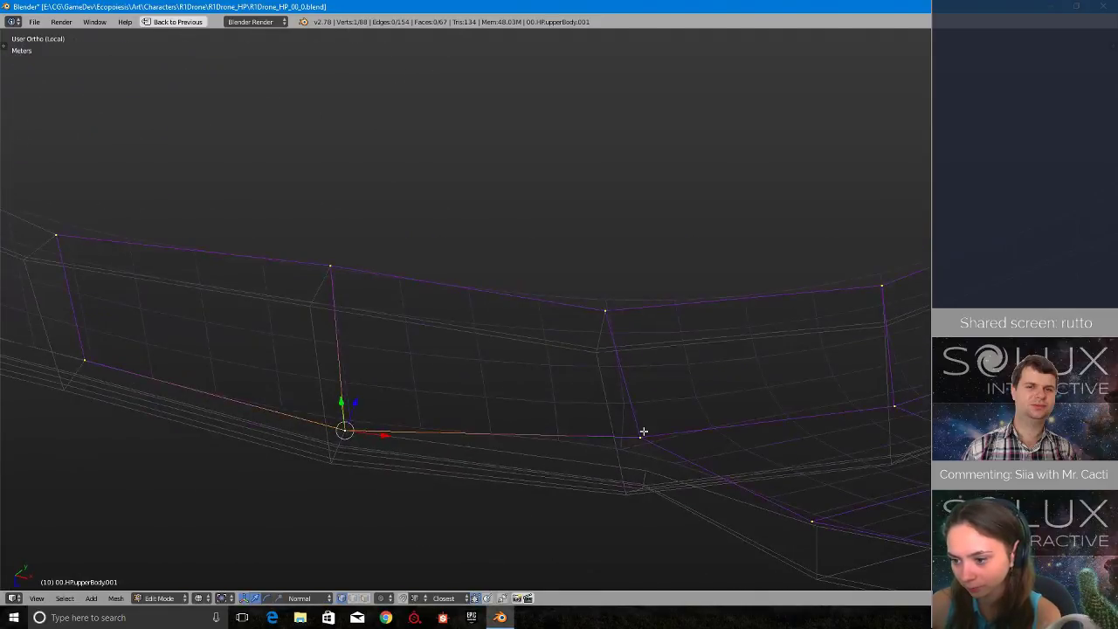
{"action": "key", "text": "g"}
{"action": "left_click", "coordinate": [650, 461]}
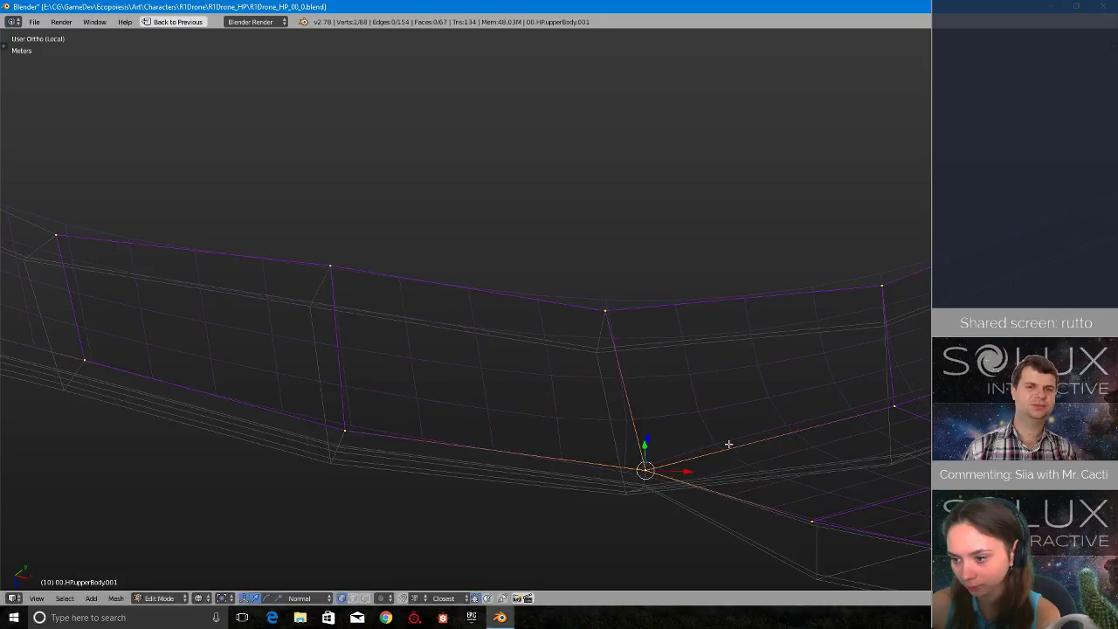
{"action": "middle_click_drag", "start_coordinate": [764, 250], "coordinate": [543, 399], "text": "shift"}
{"action": "key", "text": "g"}
{"action": "left_click", "coordinate": [552, 404]}
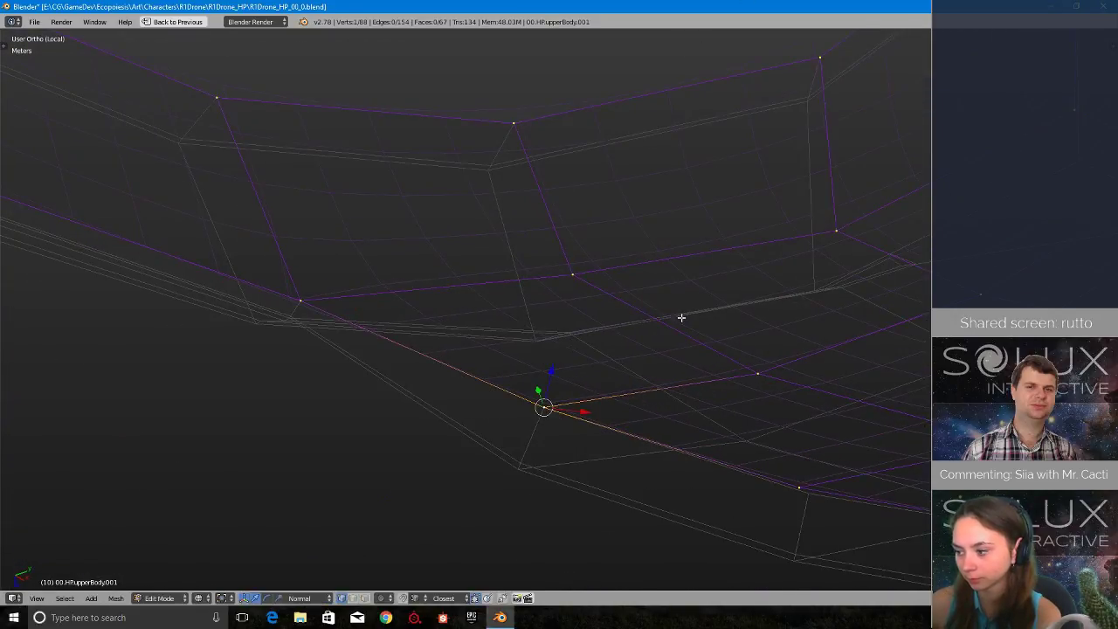
- Continue along the curved lower rim, snapping two more vertices to the inner ends of the reference shell's thickness edges
{"action": "middle_click_drag", "start_coordinate": [724, 218], "coordinate": [478, 41], "text": "shift"}
{"action": "right_click", "coordinate": [538, 325]}
{"action": "key", "text": "g"}
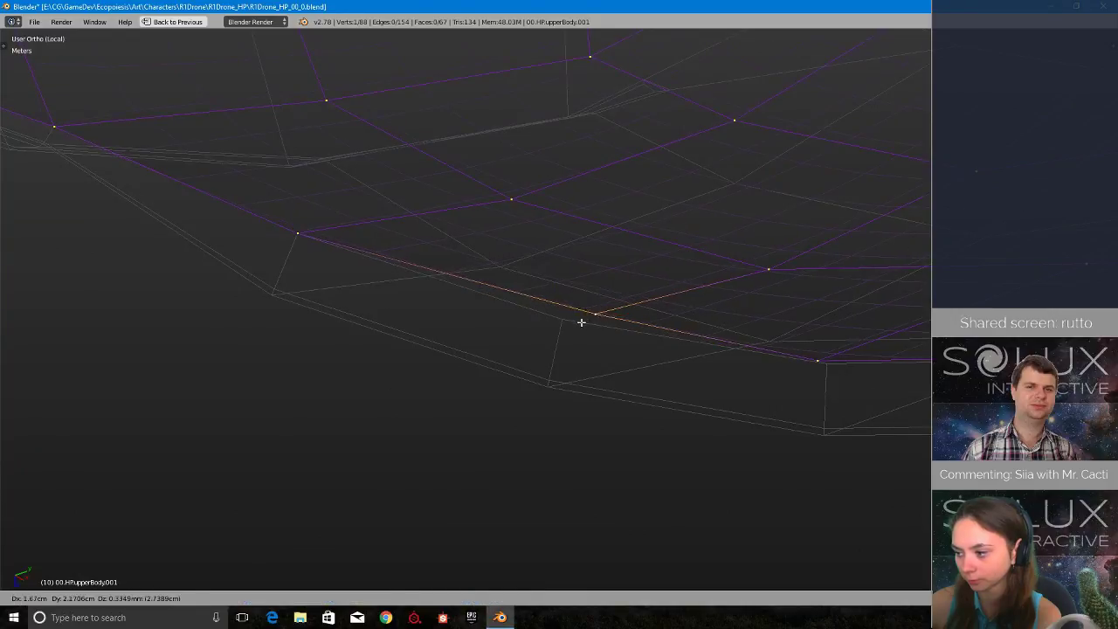
{"action": "left_click", "coordinate": [555, 325]}
{"action": "key", "text": "g"}
{"action": "left_click", "coordinate": [821, 368]}
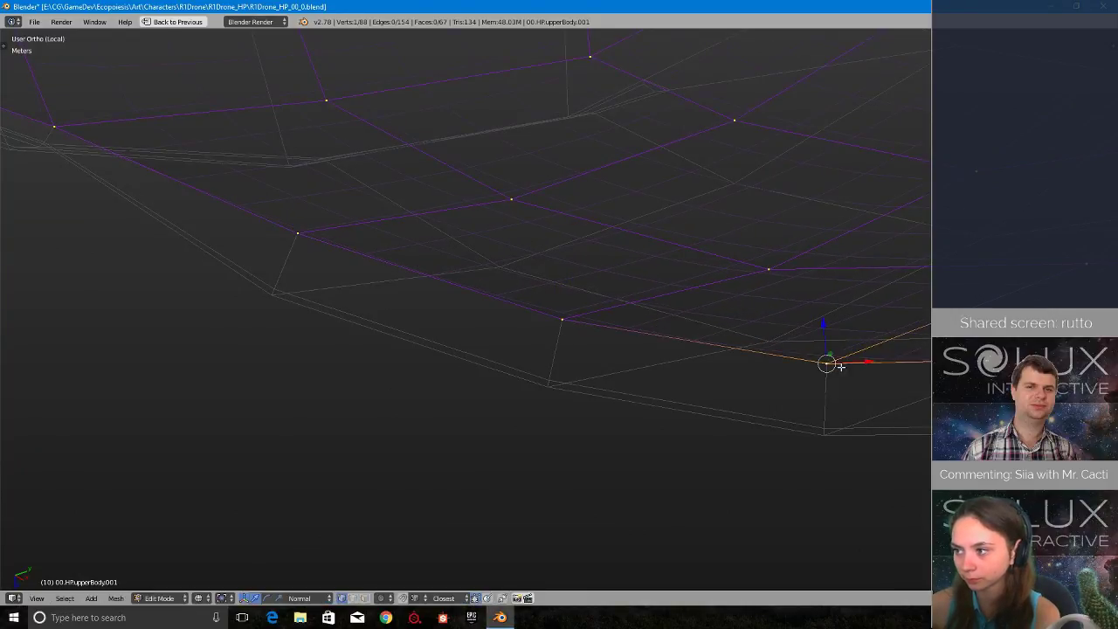
- Snap the two following vertices around the curved lower rim onto the reference shell's inner edge, re-snapping the first one
{"action": "middle_click_drag", "start_coordinate": [1058, 349], "coordinate": [574, 368], "text": "shift"}
{"action": "key", "text": "g"}
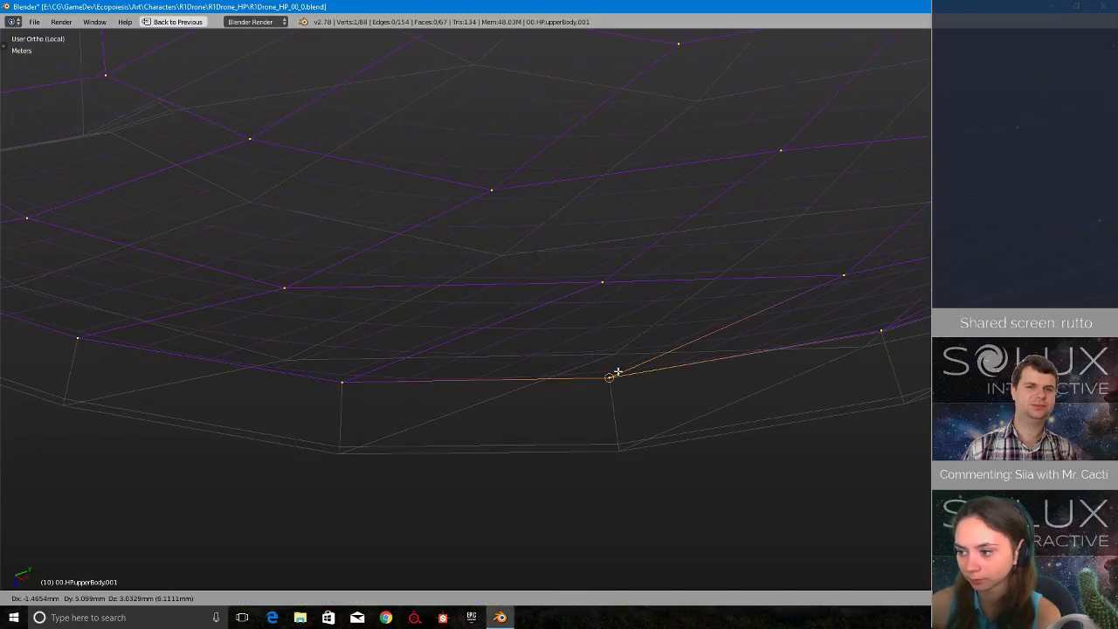
{"action": "key", "text": "shift+x"}
{"action": "left_click", "coordinate": [668, 378]}
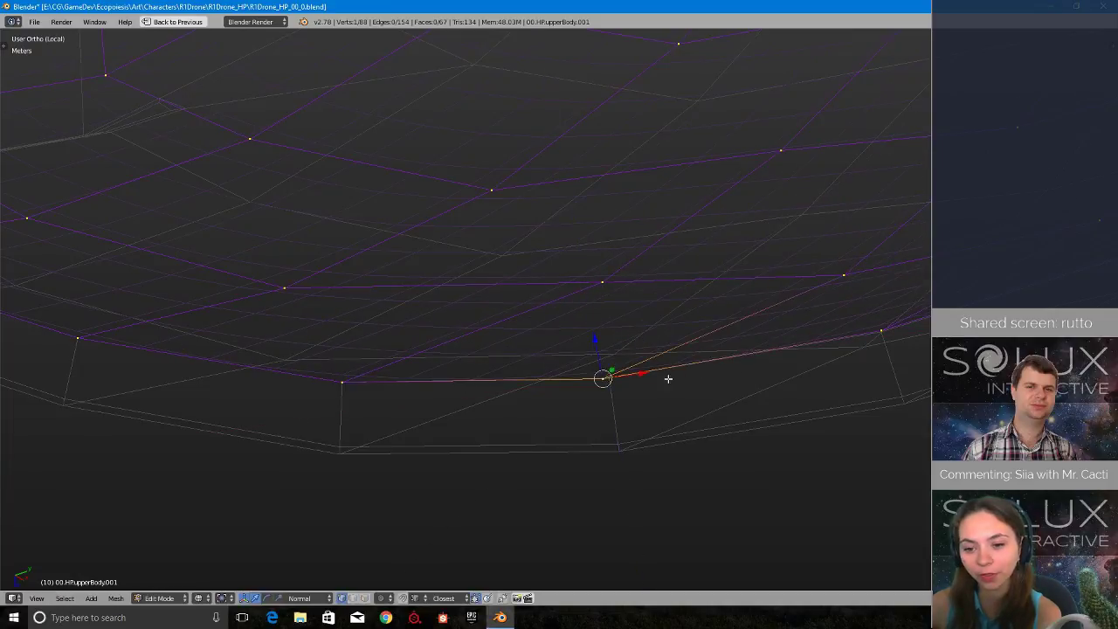
{"action": "key", "text": "g"}
{"action": "left_click", "coordinate": [608, 377]}
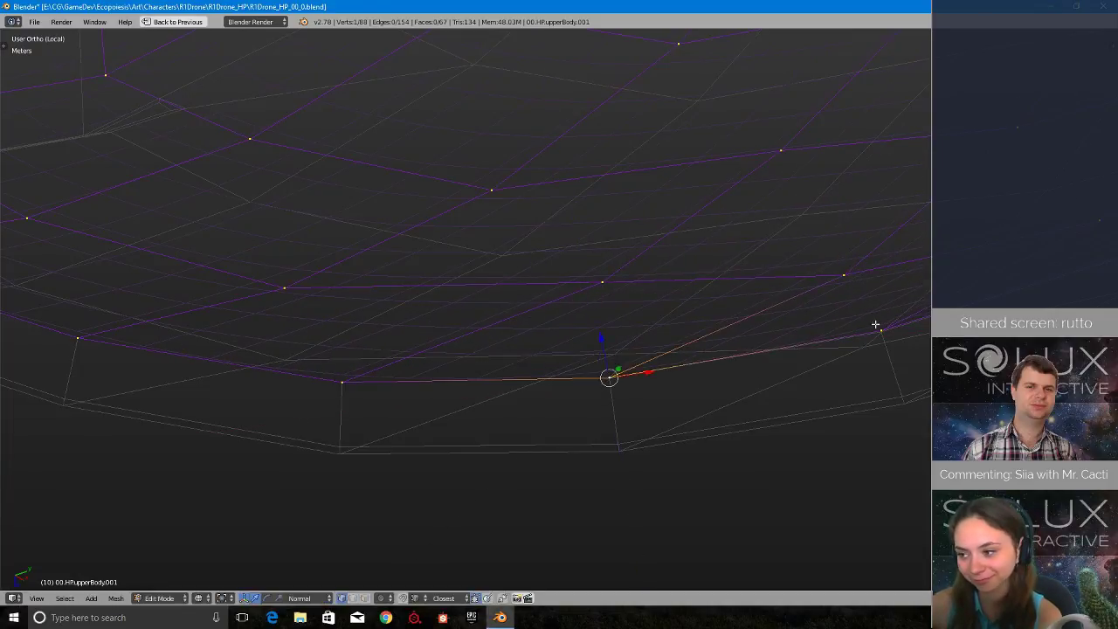
{"action": "key", "text": "g"}
{"action": "left_click", "coordinate": [877, 339]}
- Snap the final two unaligned vertices of the curved rim onto the reference shell's inner edge
{"action": "middle_click_drag", "start_coordinate": [856, 330], "coordinate": [225, 532], "text": "shift"}
{"action": "middle_click_drag", "start_coordinate": [488, 440], "coordinate": [533, 327]}
{"action": "right_click", "coordinate": [580, 373]}
{"action": "scroll", "coordinate": [580, 373], "scroll_direction": "up", "scroll_amount": 1}
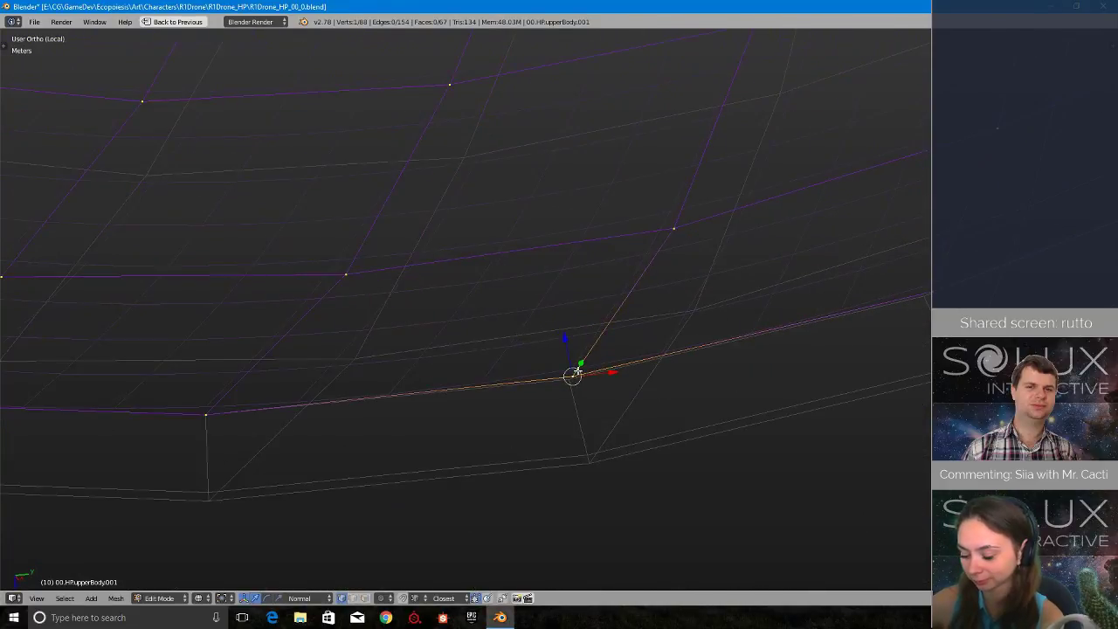
{"action": "key", "text": "g"}
{"action": "left_click", "coordinate": [576, 377]}
{"action": "middle_click_drag", "start_coordinate": [823, 350], "coordinate": [510, 414], "text": "shift"}
{"action": "right_click", "coordinate": [633, 358]}
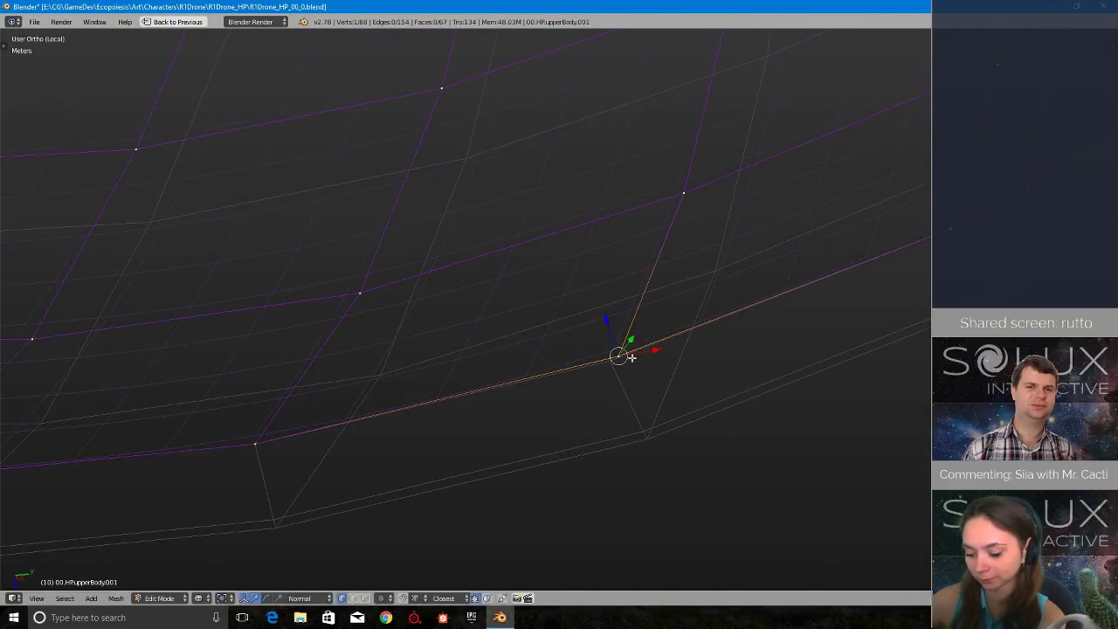
{"action": "key", "text": "g"}
{"action": "left_click", "coordinate": [613, 359]}
- Save the blend file over the existing version
{"action": "middle_click_drag", "start_coordinate": [919, 251], "coordinate": [518, 276], "text": "shift"}
{"action": "scroll", "coordinate": [563, 370], "scroll_direction": "down", "scroll_amount": 7}
{"action": "scroll", "coordinate": [541, 407], "scroll_direction": "down", "scroll_amount": 3}
{"action": "key", "text": "ctrl+s"}
{"action": "left_click", "coordinate": [542, 407]}
- Return to object mode and inspect the mirrored inner shell in solid shading
{"action": "scroll", "coordinate": [476, 229], "scroll_direction": "up", "scroll_amount": 2}
{"action": "middle_click_drag", "start_coordinate": [417, 299], "coordinate": [516, 379], "text": "shift"}
{"action": "scroll", "coordinate": [517, 379], "scroll_direction": "down", "scroll_amount": 2}
{"action": "key", "text": "Tab"}
{"action": "mouse_move", "coordinate": [417, 384]}
{"action": "middle_mouse_down"}
{"action": "mouse_move", "coordinate": [512, 430]}
{"action": "mouse_move", "coordinate": [521, 418]}
{"action": "middle_mouse_up"}
{"action": "key", "text": "z"}
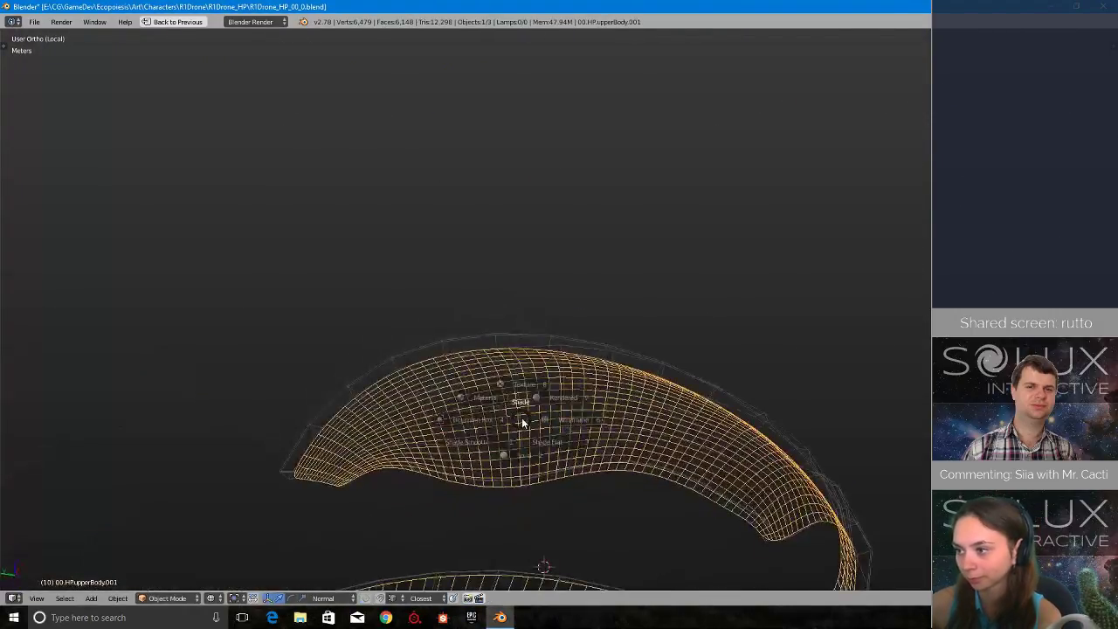
{"action": "left_click", "coordinate": [531, 465]}
{"action": "mouse_move", "coordinate": [531, 466]}
{"action": "middle_mouse_down"}
{"action": "mouse_move", "coordinate": [563, 401]}
{"action": "mouse_move", "coordinate": [635, 369]}
{"action": "mouse_move", "coordinate": [624, 318]}
{"action": "middle_mouse_up"}
- Restore the full screen layout, save the file again and remove the mirrored half of the inner shell
{"action": "key", "text": "Tab"}
{"action": "key", "text": "Escape"}
{"action": "key", "text": "shift+space"}
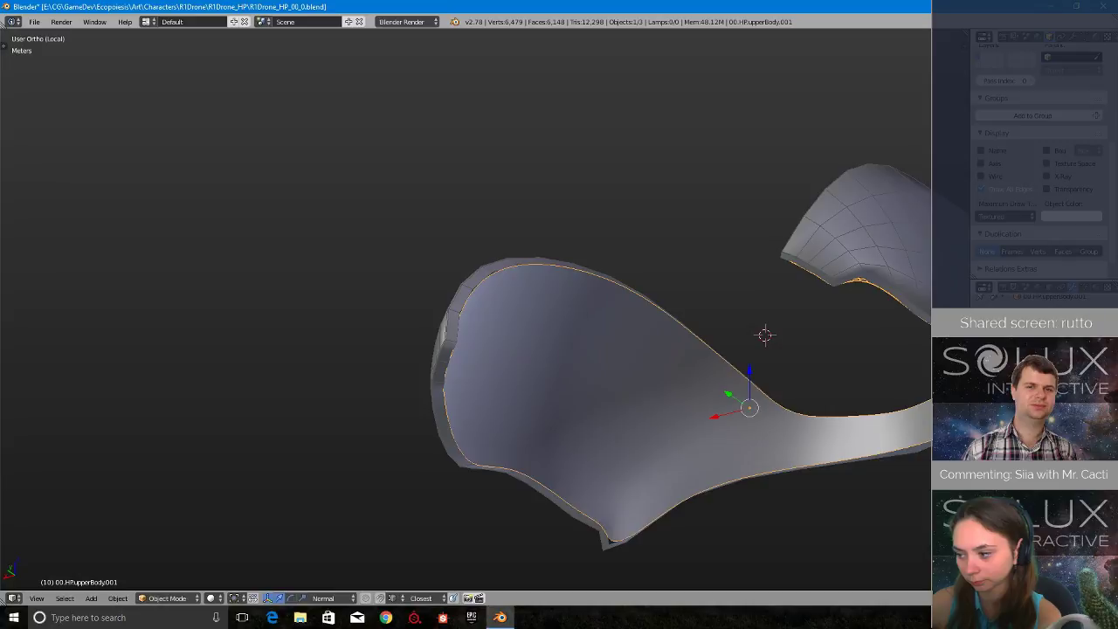
{"action": "middle_click_drag", "start_coordinate": [583, 344], "coordinate": [587, 345]}
{"action": "key", "text": "ctrl+s"}
{"action": "left_click", "coordinate": [596, 347]}
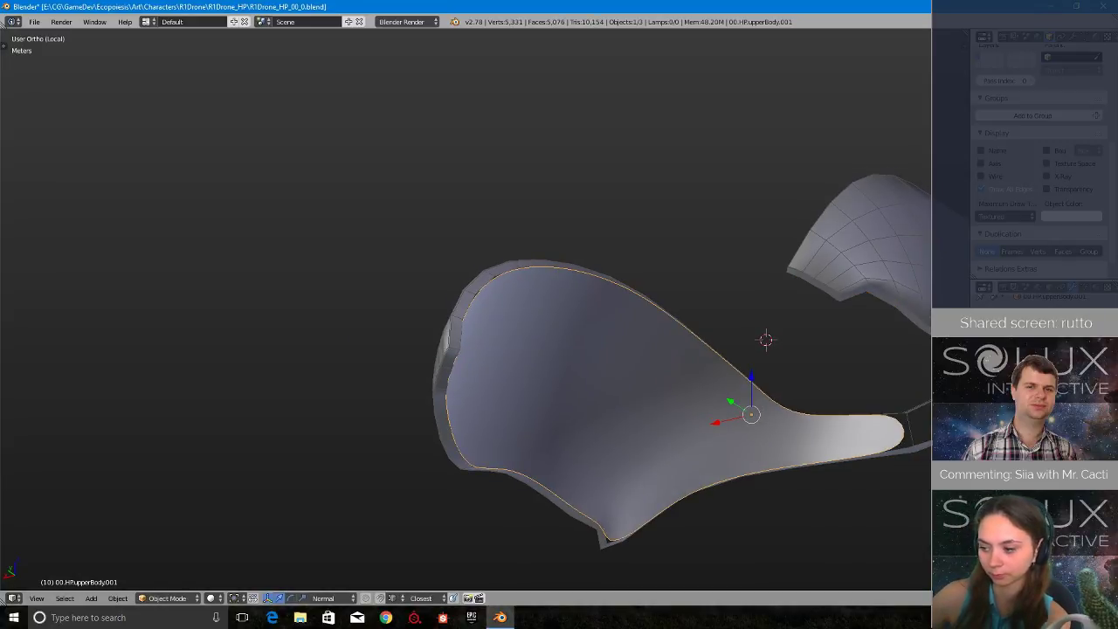
- Join the inner shell into the existing upper body object
{"action": "middle_click_drag", "start_coordinate": [725, 462], "coordinate": [586, 368]}
{"action": "middle_click_drag", "start_coordinate": [546, 317], "coordinate": [46, 202]}
{"action": "key", "text": "t"}
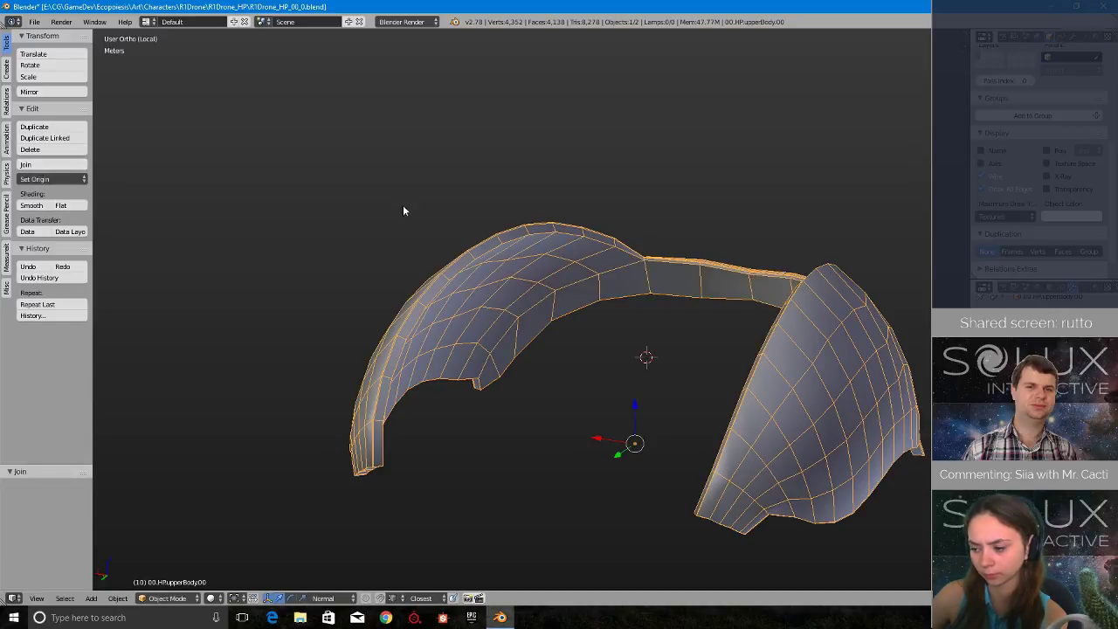
- Merge the overlapping rim vertices of the joined upper body by running Remove Doubles on the whole mesh
{"action": "middle_click_drag", "start_coordinate": [483, 208], "coordinate": [514, 138]}
{"action": "scroll", "coordinate": [516, 224], "scroll_direction": "up", "scroll_amount": 5}
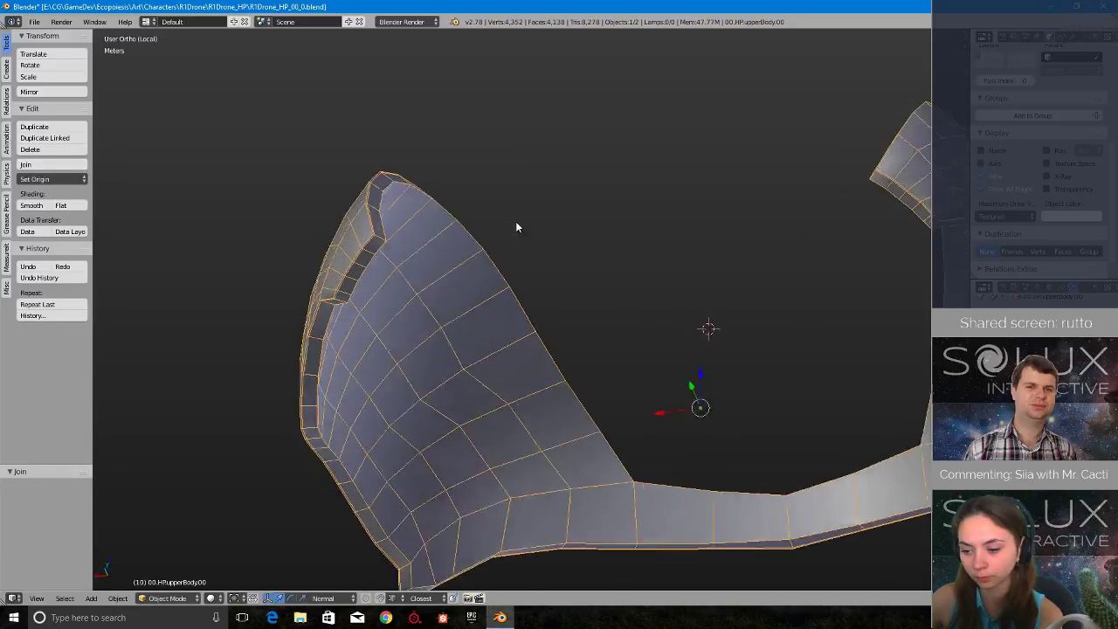
{"action": "middle_click_drag", "start_coordinate": [725, 328], "coordinate": [721, 352]}
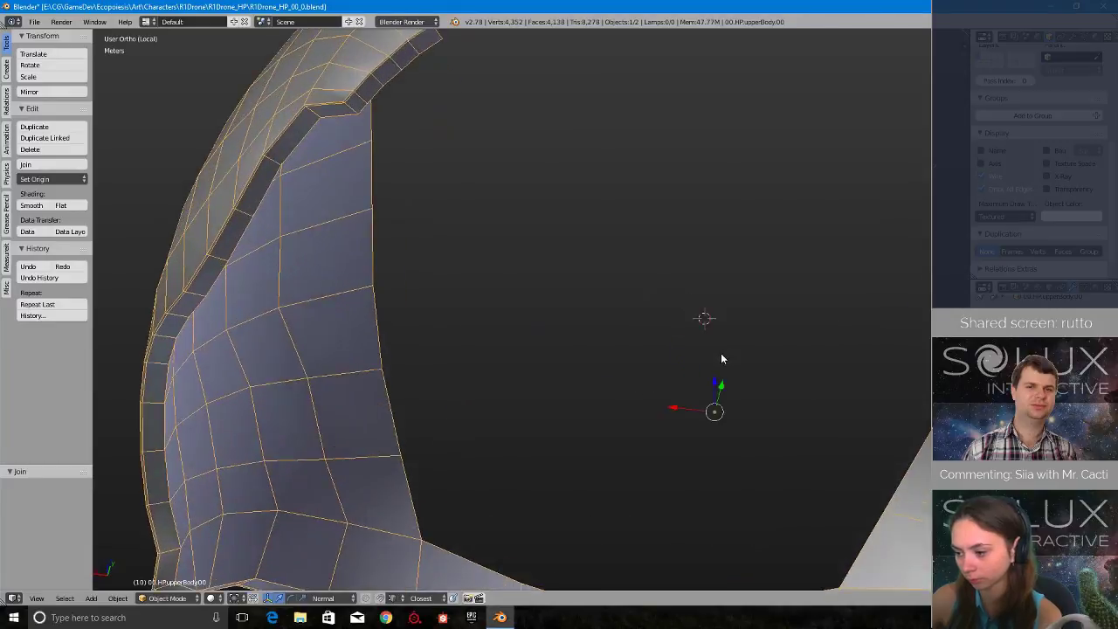
{"action": "scroll", "coordinate": [722, 358], "scroll_direction": "down", "scroll_amount": 5}
{"action": "scroll", "coordinate": [715, 357], "scroll_direction": "up", "scroll_amount": 3}
{"action": "scroll", "coordinate": [686, 350], "scroll_direction": "down", "scroll_amount": 1}
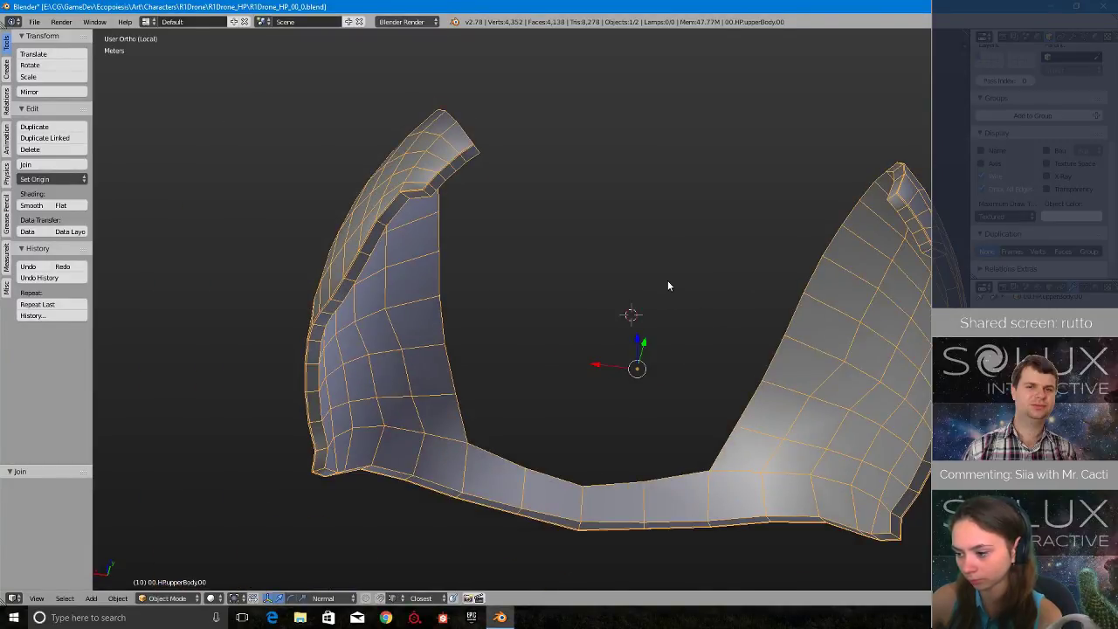
{"action": "middle_click_drag", "start_coordinate": [668, 280], "coordinate": [623, 318]}
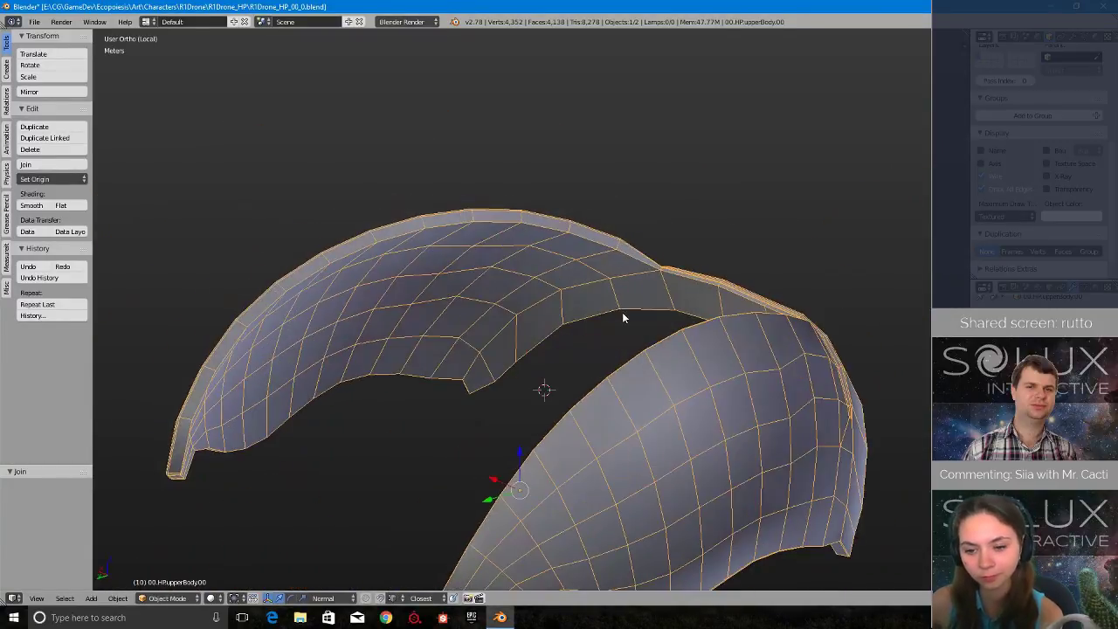
{"action": "left_click", "coordinate": [712, 315]}
{"action": "key", "text": "a"}
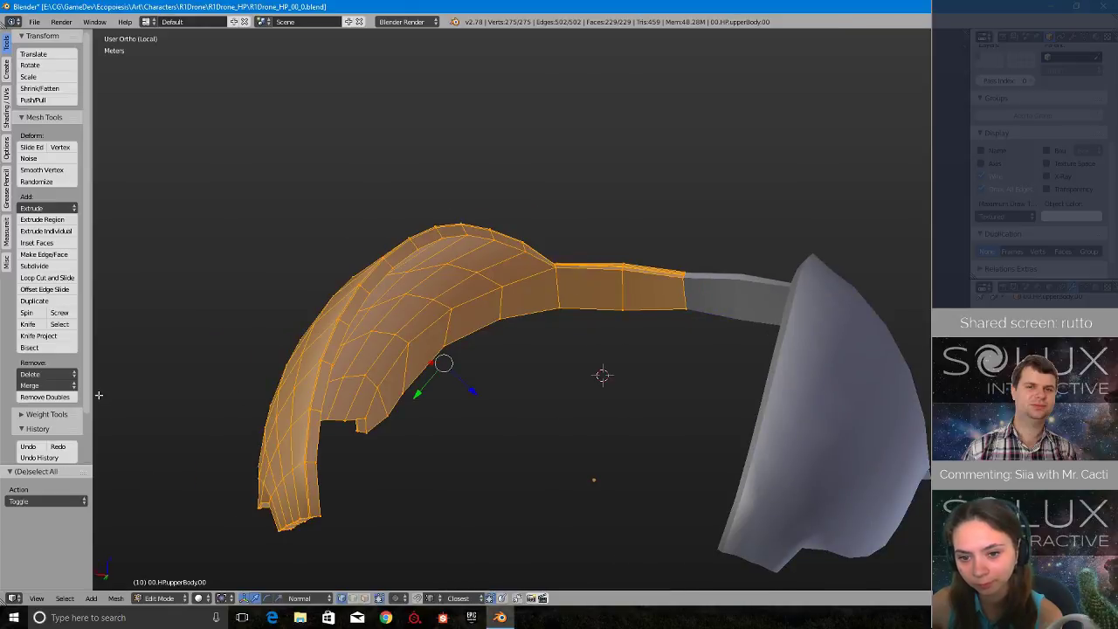
{"action": "left_click", "coordinate": [41, 399]}
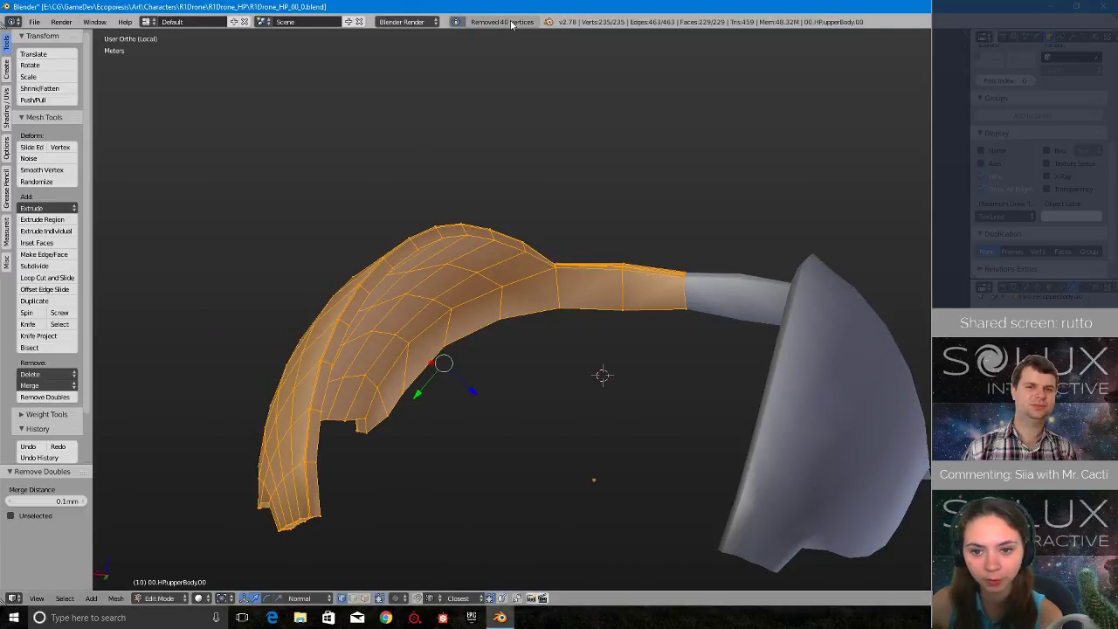
- Clear the mesh selection and turn off the Wire display for the upper body
{"action": "middle_click_drag", "start_coordinate": [513, 40], "coordinate": [580, 163]}
{"action": "key", "text": "a"}
{"action": "middle_click_drag", "start_coordinate": [539, 233], "coordinate": [376, 281]}
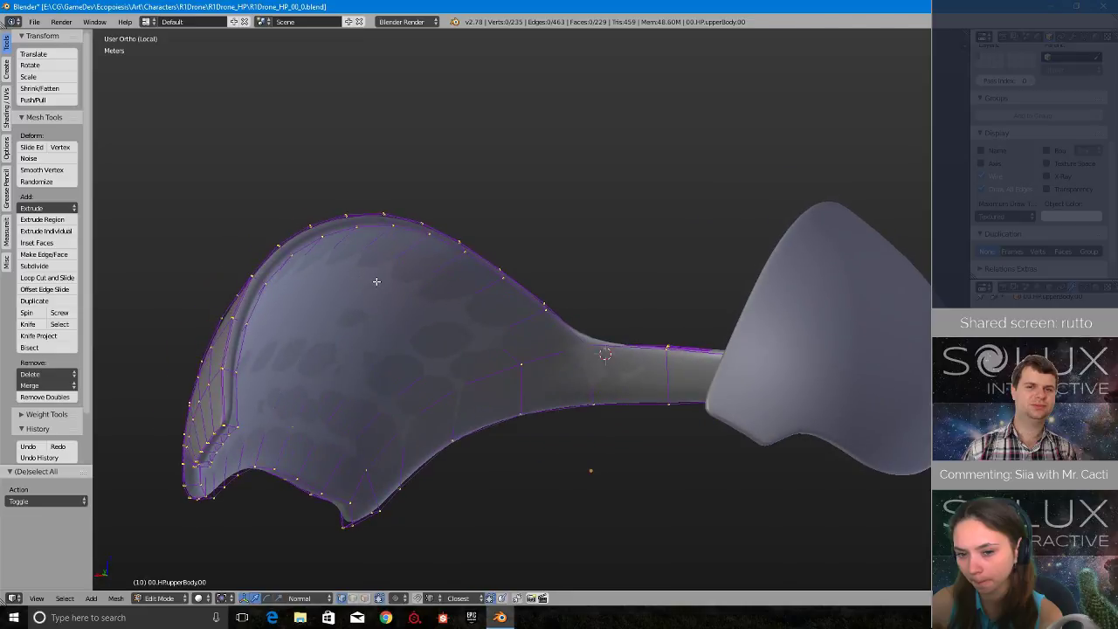
{"action": "left_click", "coordinate": [267, 286]}
{"action": "middle_click_drag", "start_coordinate": [267, 286], "coordinate": [339, 279]}
{"action": "left_click", "coordinate": [995, 177]}
- Add one edge loop around the rim's thickness and slide it close to the inner edge
{"action": "middle_click_drag", "start_coordinate": [518, 269], "coordinate": [552, 329]}
{"action": "scroll", "coordinate": [285, 323], "scroll_direction": "up", "scroll_amount": 4}
{"action": "scroll", "coordinate": [504, 403], "scroll_direction": "down", "scroll_amount": 3}
{"action": "left_click", "coordinate": [600, 336]}
{"action": "scroll", "coordinate": [448, 392], "scroll_direction": "up", "scroll_amount": 5}
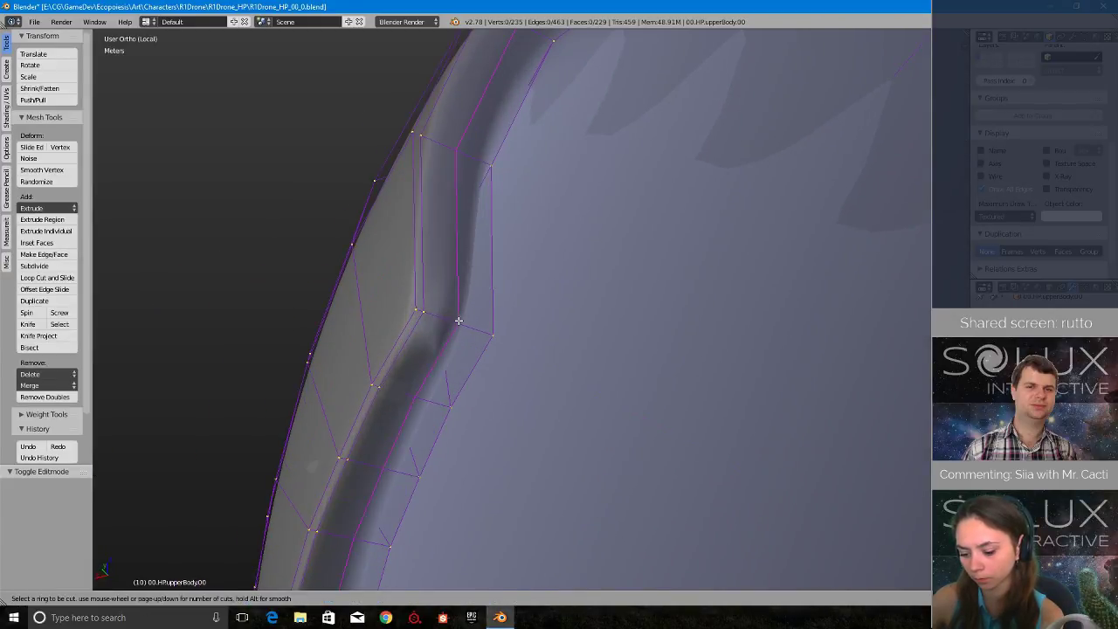
{"action": "left_click", "coordinate": [457, 320]}
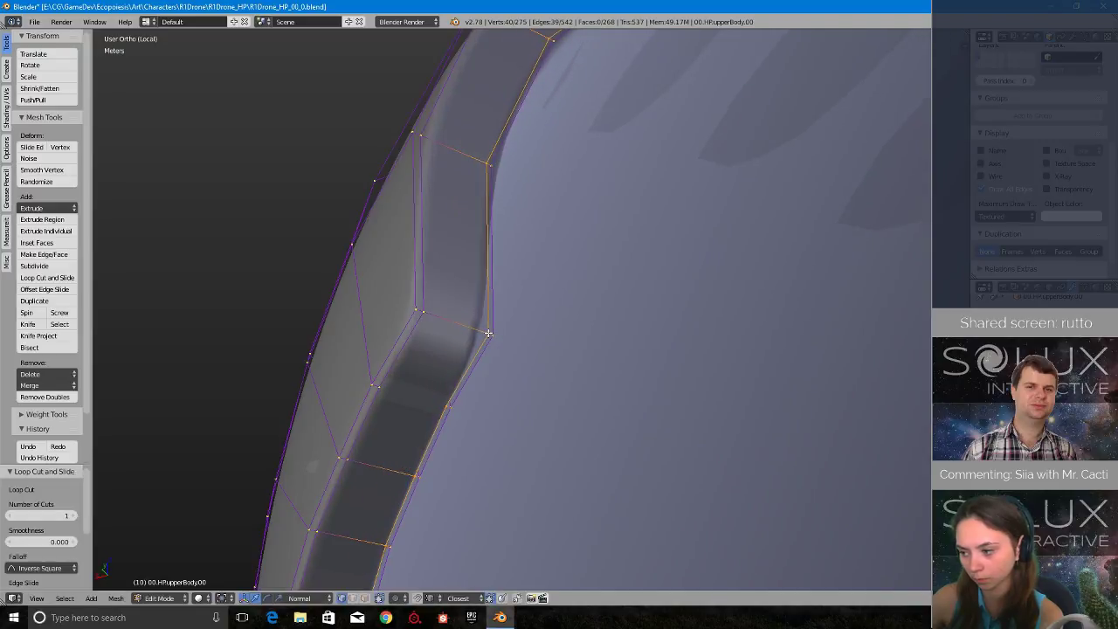
{"action": "scroll", "coordinate": [696, 313], "scroll_direction": "down", "scroll_amount": 4}
{"action": "left_click", "coordinate": [627, 309]}
- Leave local view and edit mode, and inspect the smoothed rim of the upper body
{"action": "middle_click_drag", "start_coordinate": [659, 300], "coordinate": [564, 234]}
{"action": "key", "text": "KP_Divide"}
{"action": "scroll", "coordinate": [564, 234], "scroll_direction": "up", "scroll_amount": 2}
{"action": "key", "text": "Tab"}
{"action": "left_click", "coordinate": [486, 237]}
{"action": "middle_click_drag", "start_coordinate": [488, 237], "coordinate": [626, 205]}
{"action": "scroll", "coordinate": [525, 287], "scroll_direction": "up", "scroll_amount": 3}
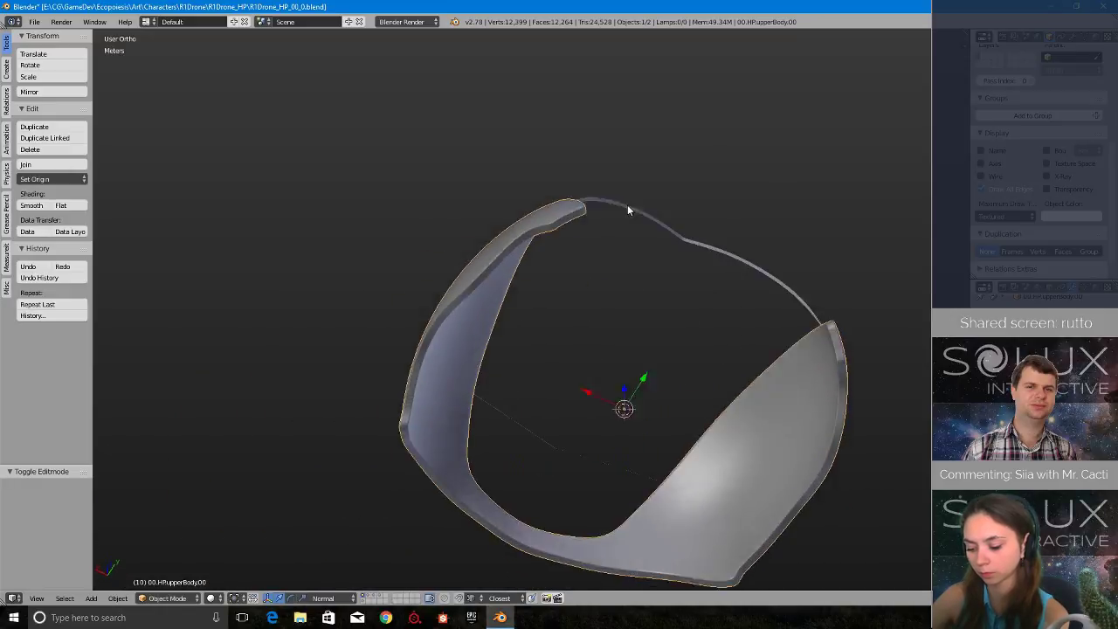
{"action": "scroll", "coordinate": [652, 332], "scroll_direction": "up", "scroll_amount": 5}
{"action": "scroll", "coordinate": [651, 301], "scroll_direction": "down", "scroll_amount": 3}
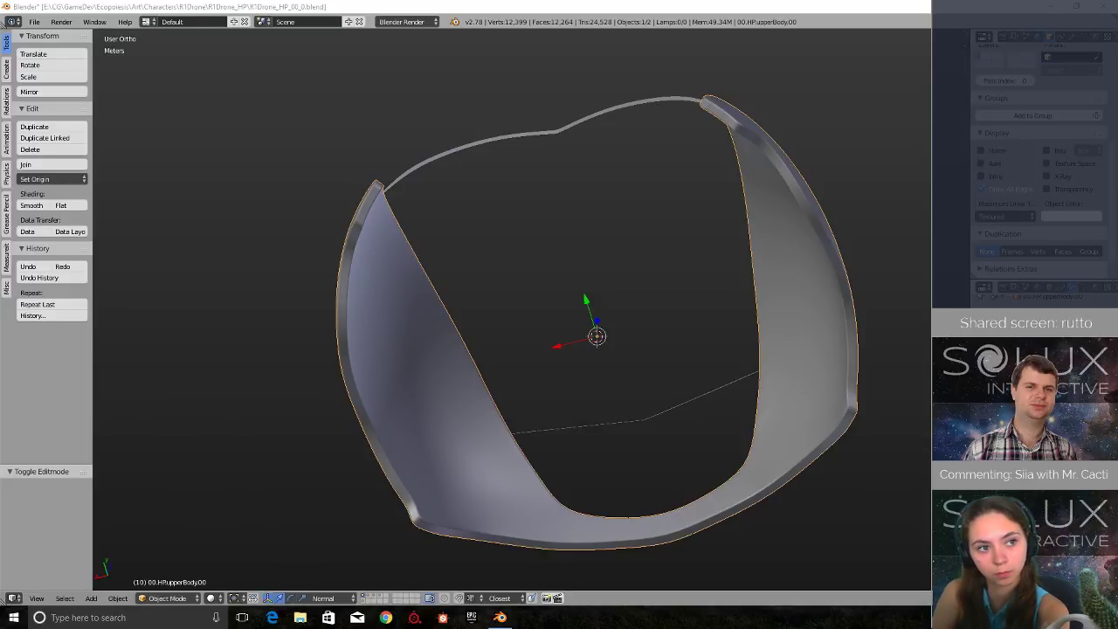
- Move the upper body to the first layer of the second layer row
{"action": "middle_click_drag", "start_coordinate": [611, 174], "coordinate": [586, 277]}
{"action": "key", "text": "m"}
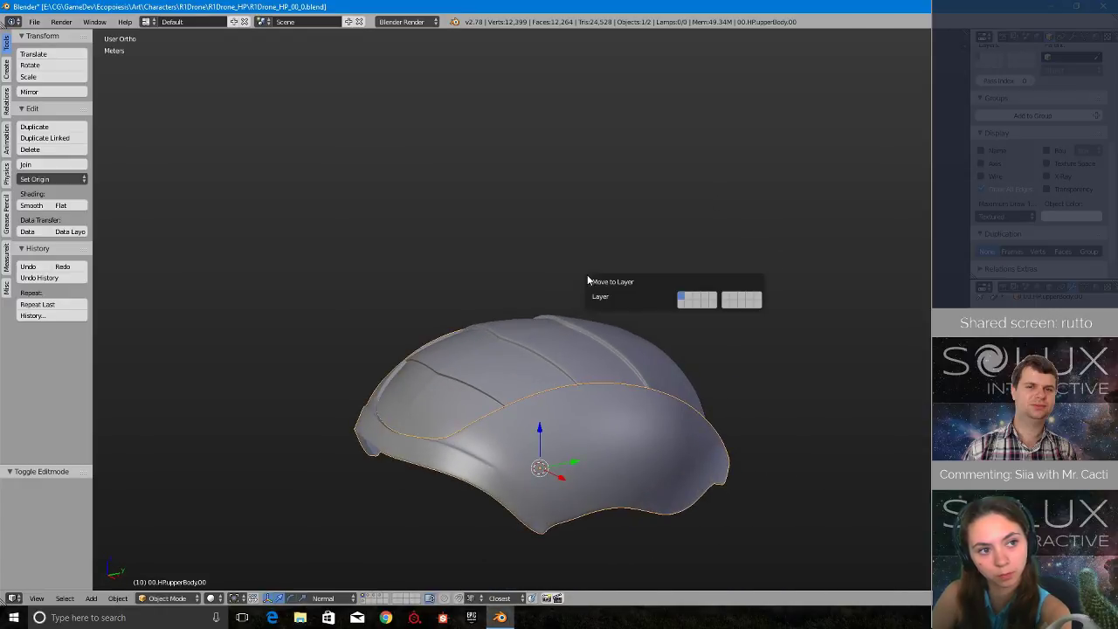
{"action": "left_click", "coordinate": [685, 303]}
- Select the roof object and open its mesh for editing
{"action": "scroll", "coordinate": [518, 369], "scroll_direction": "up", "scroll_amount": 3}
{"action": "right_click", "coordinate": [508, 373]}
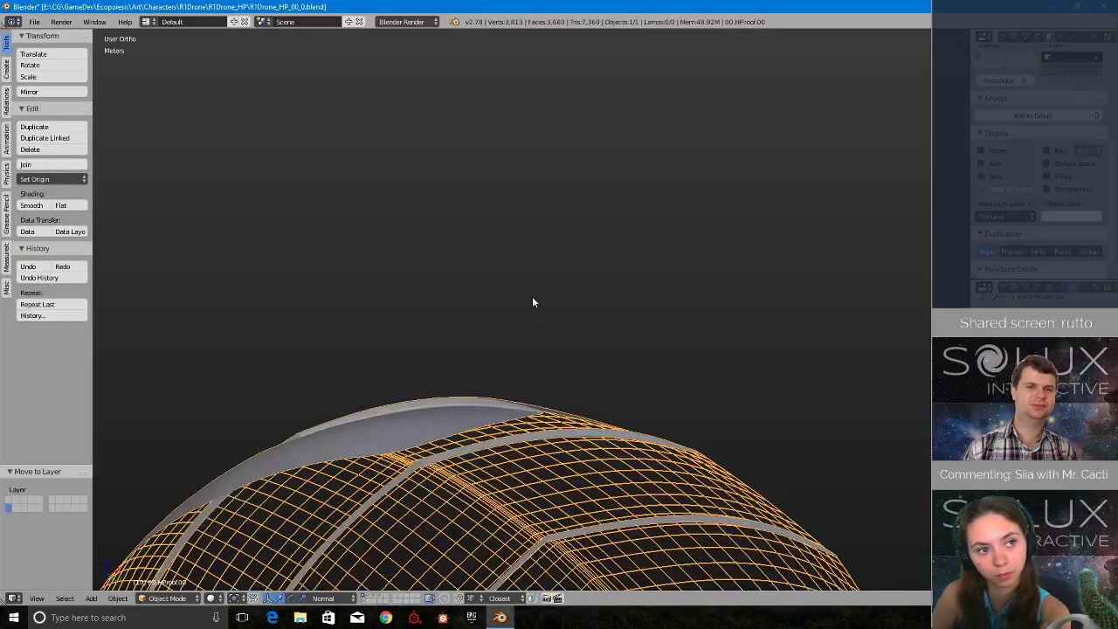
{"action": "scroll", "coordinate": [529, 298], "scroll_direction": "down", "scroll_amount": 2}
{"action": "key", "text": "Tab"}
{"action": "left_click", "coordinate": [601, 303]}
{"action": "middle_click_drag", "start_coordinate": [454, 359], "coordinate": [459, 287], "text": "shift"}
{"action": "scroll", "coordinate": [530, 309], "scroll_direction": "up", "scroll_amount": 2}
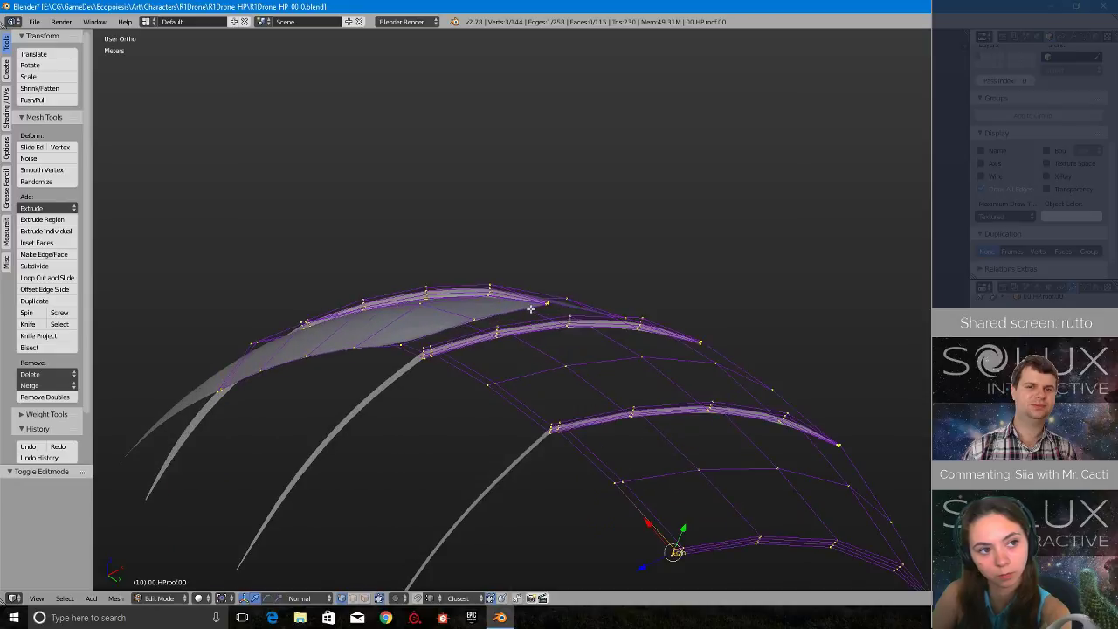
{"action": "mouse_move", "coordinate": [530, 308]}
{"action": "middle_mouse_down"}
{"action": "mouse_move", "coordinate": [574, 374]}
{"action": "mouse_move", "coordinate": [577, 349]}
{"action": "mouse_move", "coordinate": [606, 357]}
{"action": "mouse_move", "coordinate": [524, 342]}
{"action": "mouse_move", "coordinate": [499, 258]}
{"action": "mouse_move", "coordinate": [606, 385]}
{"action": "mouse_move", "coordinate": [562, 272]}
{"action": "middle_mouse_up"}
- Turn off the edge Length overlay while the whole roof mesh is selected, and clear the selection
{"action": "scroll", "coordinate": [804, 454], "scroll_direction": "down", "scroll_amount": 1}
{"action": "middle_click_drag", "start_coordinate": [445, 287], "coordinate": [546, 209]}
{"action": "scroll", "coordinate": [456, 369], "scroll_direction": "up", "scroll_amount": 1}
{"action": "scroll", "coordinate": [460, 368], "scroll_direction": "down", "scroll_amount": 1}
{"action": "key", "text": "a"}
{"action": "key", "text": "a"}
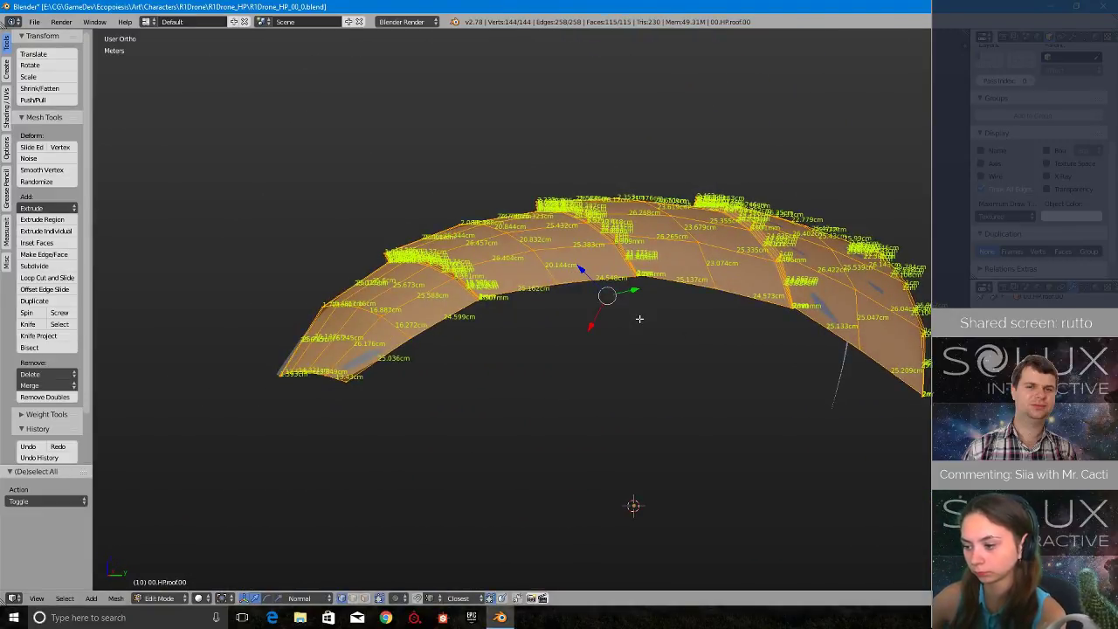
{"action": "key", "text": "n"}
{"action": "scroll", "coordinate": [892, 352], "scroll_direction": "down", "scroll_amount": 1}
{"action": "left_click", "coordinate": [893, 467]}
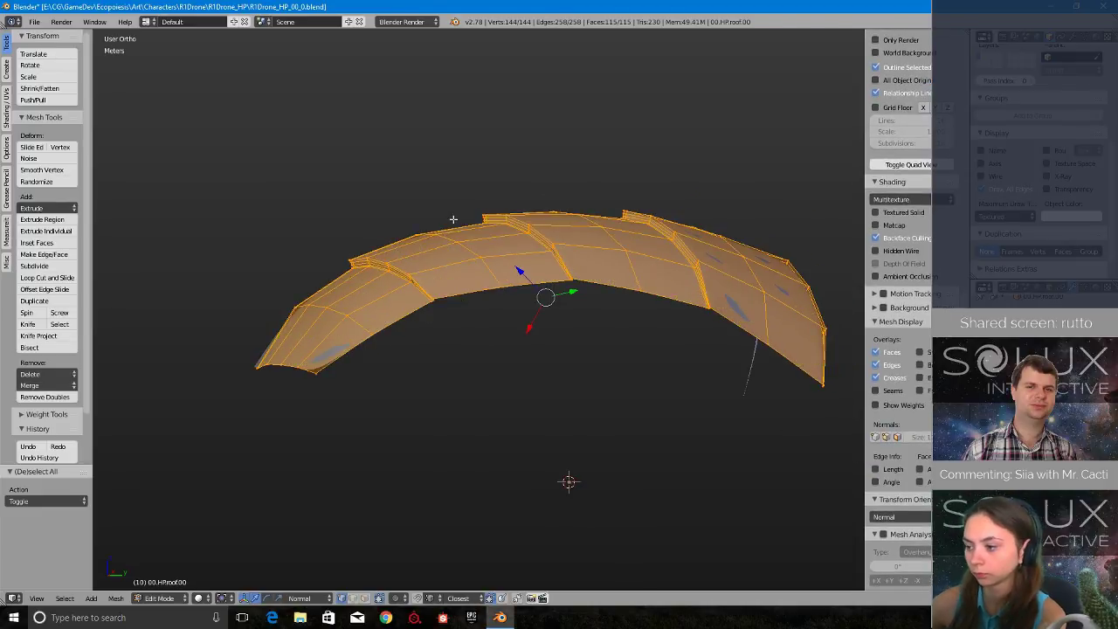
{"action": "middle_click_drag", "start_coordinate": [524, 288], "coordinate": [501, 165]}
{"action": "scroll", "coordinate": [501, 164], "scroll_direction": "up", "scroll_amount": 1}
{"action": "key", "text": "a"}
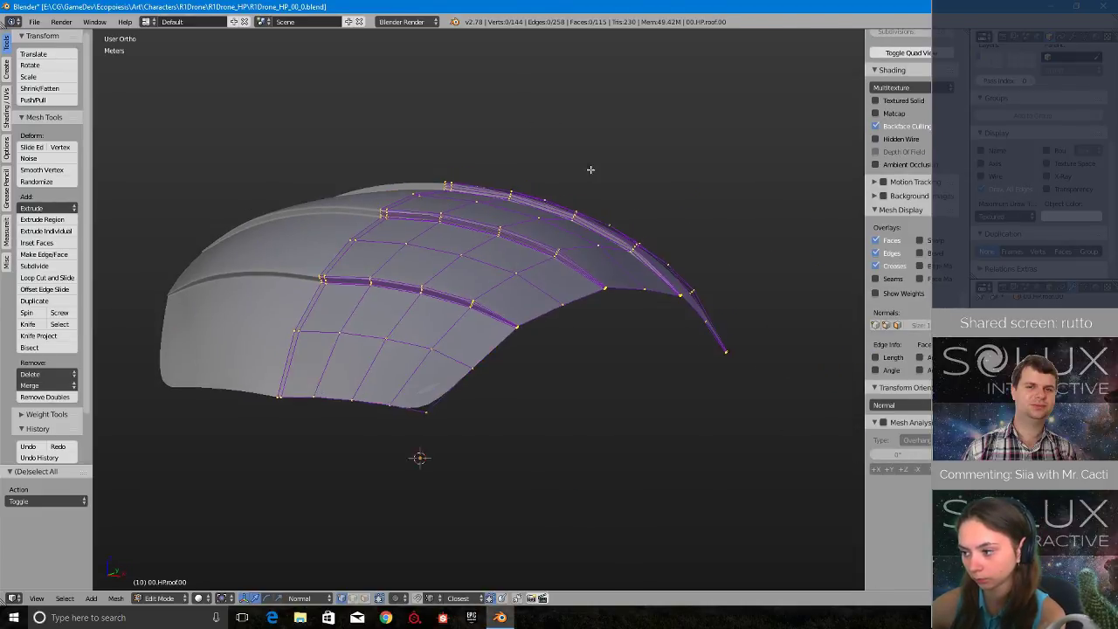
- Examine the groove ends and panel steps along the roof's lower rim from several angles
{"action": "scroll", "coordinate": [592, 169], "scroll_direction": "down", "scroll_amount": 1}
{"action": "middle_click_drag", "start_coordinate": [592, 169], "coordinate": [474, 262], "text": "shift"}
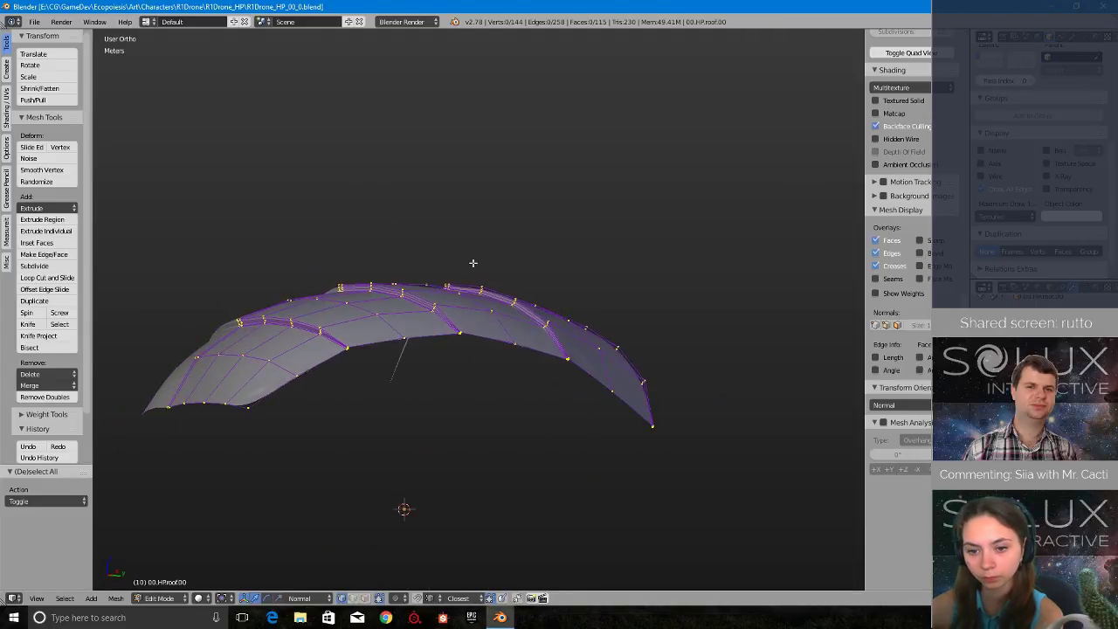
{"action": "scroll", "coordinate": [474, 262], "scroll_direction": "up", "scroll_amount": 3}
{"action": "scroll", "coordinate": [550, 283], "scroll_direction": "up", "scroll_amount": 5}
{"action": "middle_click_drag", "start_coordinate": [259, 287], "coordinate": [514, 347], "text": "shift"}
{"action": "scroll", "coordinate": [544, 279], "scroll_direction": "down", "scroll_amount": 3}
{"action": "scroll", "coordinate": [390, 203], "scroll_direction": "up", "scroll_amount": 3}
{"action": "middle_click_drag", "start_coordinate": [335, 147], "coordinate": [428, 241]}
{"action": "scroll", "coordinate": [576, 349], "scroll_direction": "up", "scroll_amount": 2}
{"action": "middle_click_drag", "start_coordinate": [678, 426], "coordinate": [217, 347], "text": "shift"}
{"action": "scroll", "coordinate": [393, 349], "scroll_direction": "down", "scroll_amount": 2}
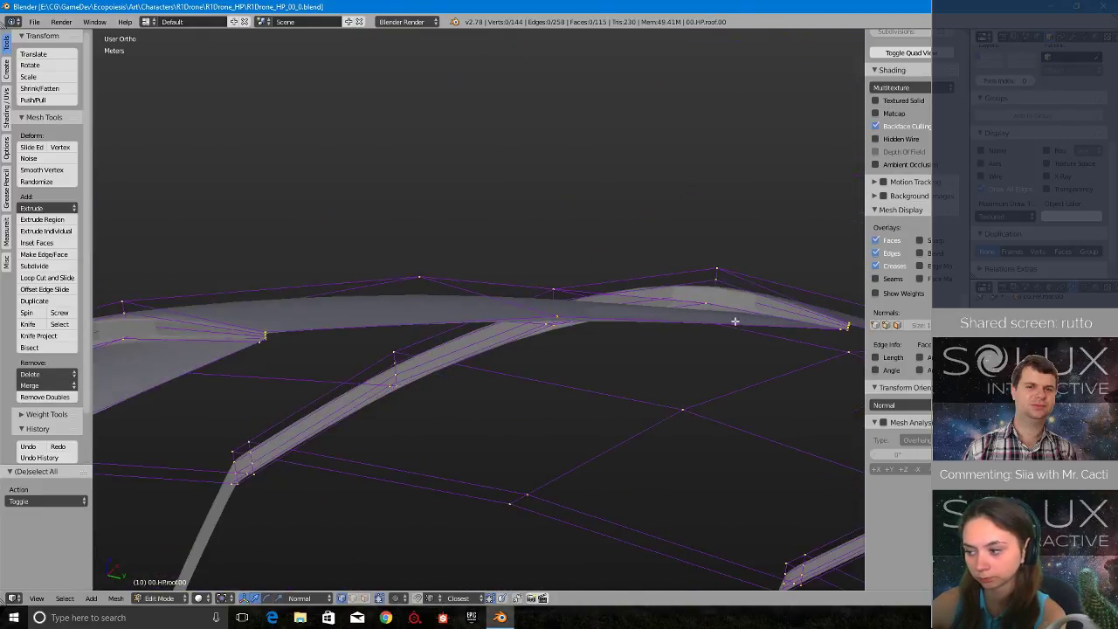
{"action": "middle_click_drag", "start_coordinate": [734, 321], "coordinate": [663, 320]}
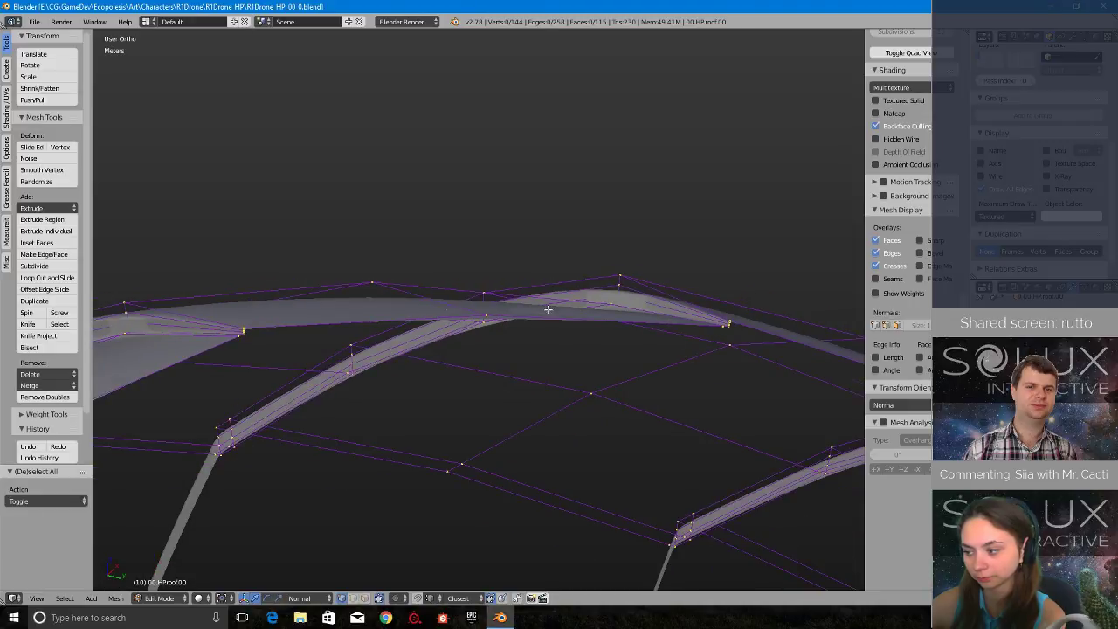
{"action": "scroll", "coordinate": [276, 316], "scroll_direction": "up", "scroll_amount": 3}
{"action": "middle_click_drag", "start_coordinate": [183, 346], "coordinate": [553, 344], "text": "shift"}
{"action": "scroll", "coordinate": [474, 364], "scroll_direction": "up", "scroll_amount": 7}
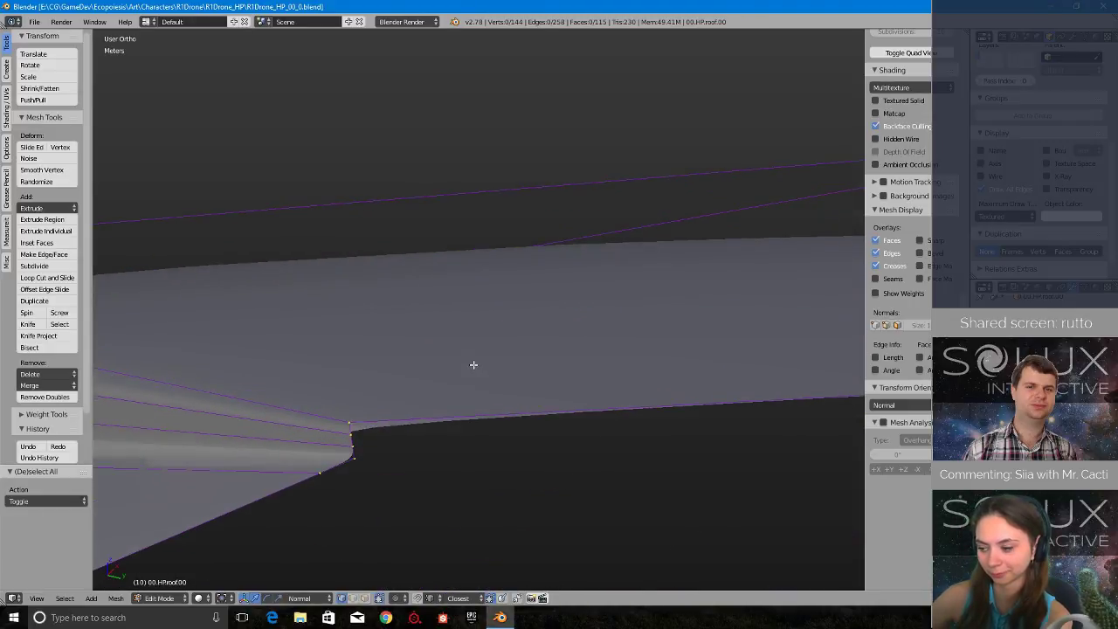
{"action": "scroll", "coordinate": [473, 366], "scroll_direction": "down", "scroll_amount": 8}
{"action": "middle_click_drag", "start_coordinate": [728, 332], "coordinate": [672, 329]}
{"action": "middle_click_drag", "start_coordinate": [672, 329], "coordinate": [431, 317], "text": "shift"}
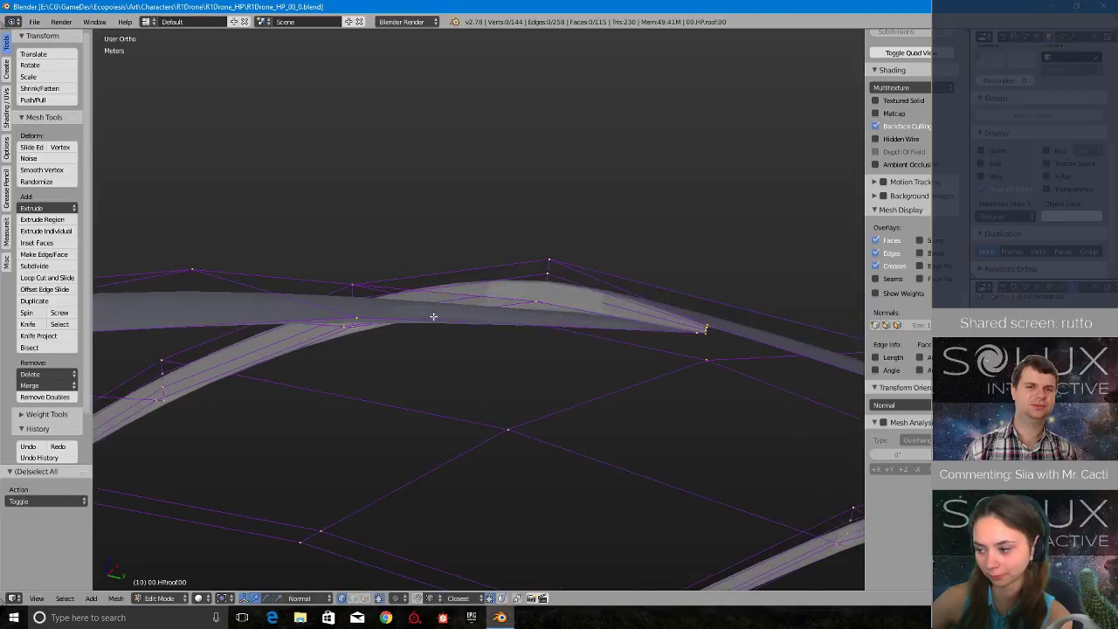
{"action": "scroll", "coordinate": [432, 317], "scroll_direction": "up", "scroll_amount": 2}
{"action": "scroll", "coordinate": [375, 351], "scroll_direction": "up", "scroll_amount": 2}
{"action": "middle_click_drag", "start_coordinate": [796, 342], "coordinate": [395, 366], "text": "shift"}
{"action": "scroll", "coordinate": [367, 357], "scroll_direction": "down", "scroll_amount": 3}
- Maximize the 3D view, switch to edge selection, and duplicate the three short step edges at the middle groove's rim corner just below it
{"action": "right_click", "coordinate": [359, 549]}
{"action": "key", "text": "KP_Decimal"}
{"action": "scroll", "coordinate": [401, 400], "scroll_direction": "up", "scroll_amount": 8}
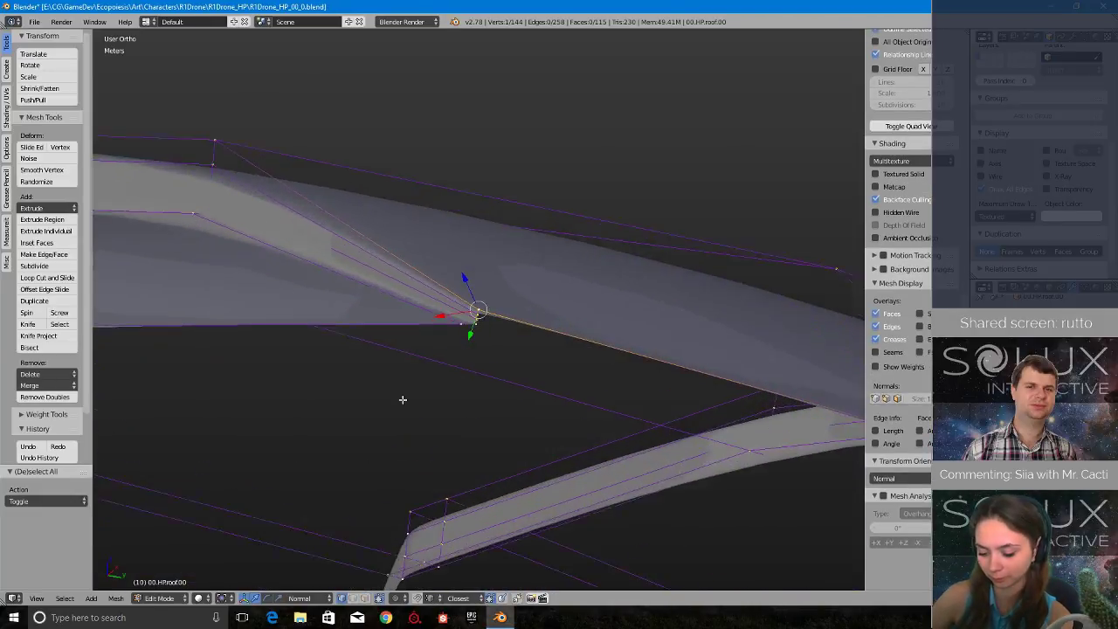
{"action": "key", "text": "shift+space"}
{"action": "scroll", "coordinate": [636, 308], "scroll_direction": "up", "scroll_amount": 1}
{"action": "middle_click_drag", "start_coordinate": [636, 308], "coordinate": [575, 346]}
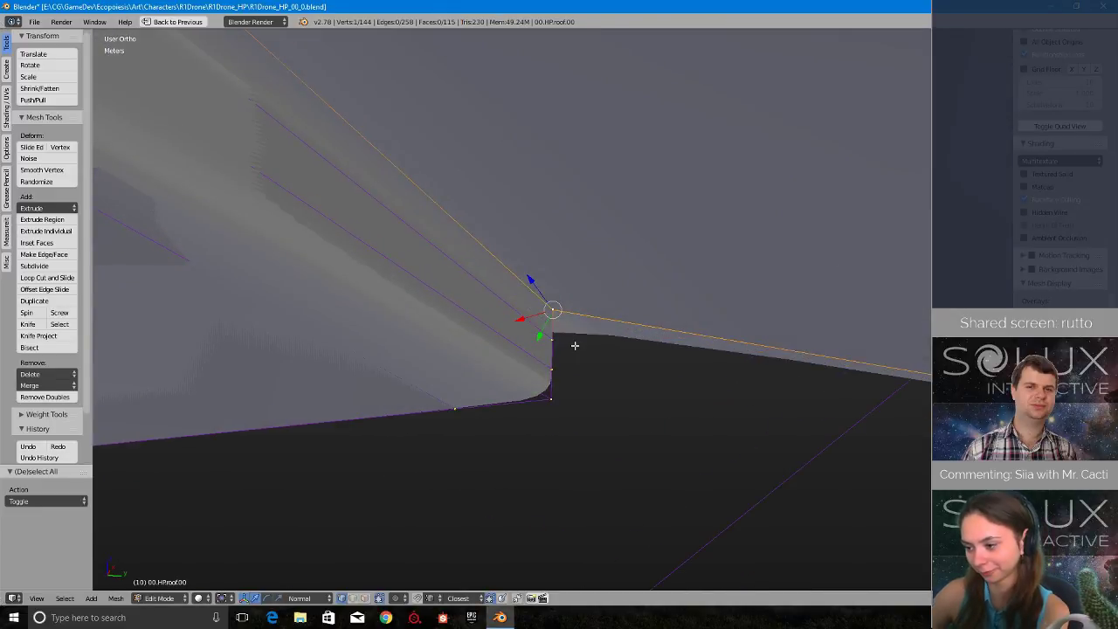
{"action": "left_click", "coordinate": [532, 405]}
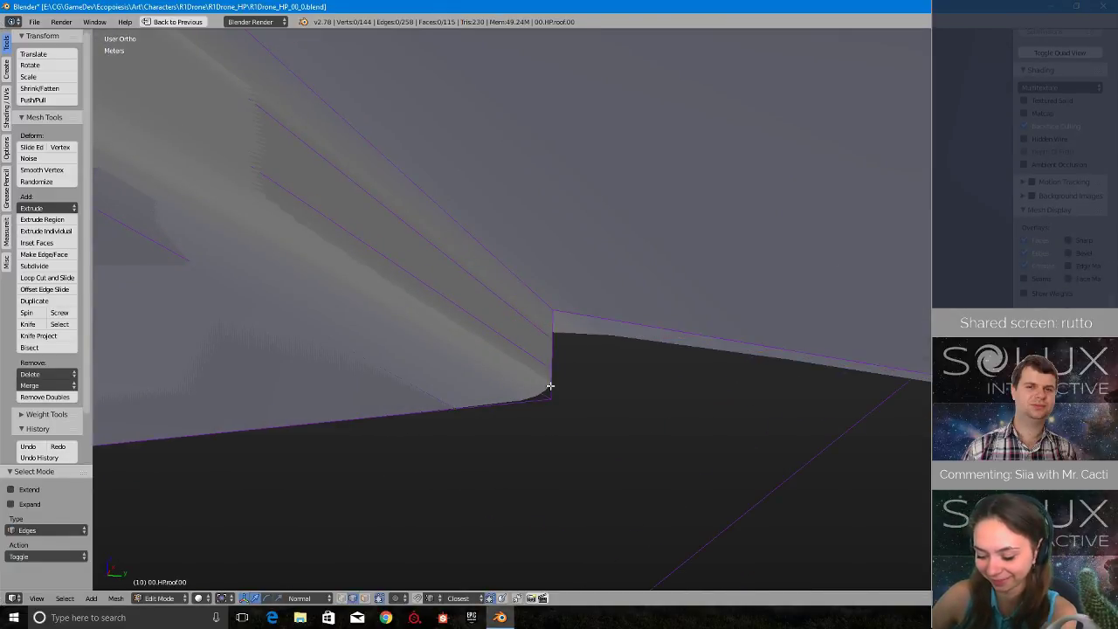
{"action": "mouse_move", "coordinate": [551, 321]}
{"action": "middle_mouse_down"}
{"action": "mouse_move", "coordinate": [568, 362]}
{"action": "mouse_move", "coordinate": [552, 330]}
{"action": "middle_mouse_up"}
{"action": "left_click", "coordinate": [560, 487]}
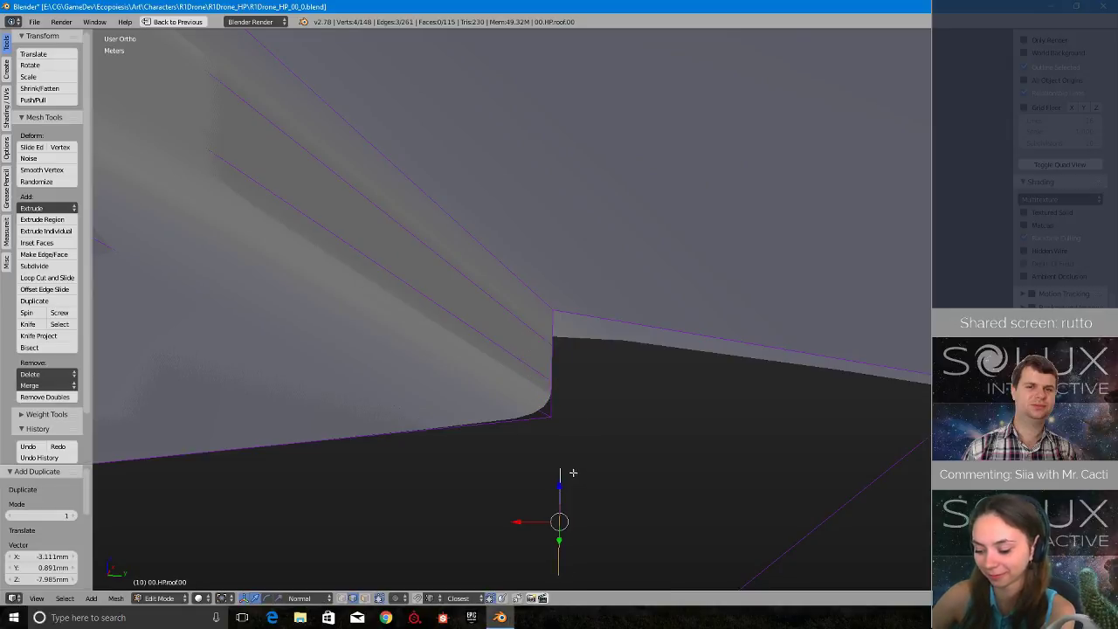
{"action": "scroll", "coordinate": [539, 462], "scroll_direction": "down", "scroll_amount": 14}
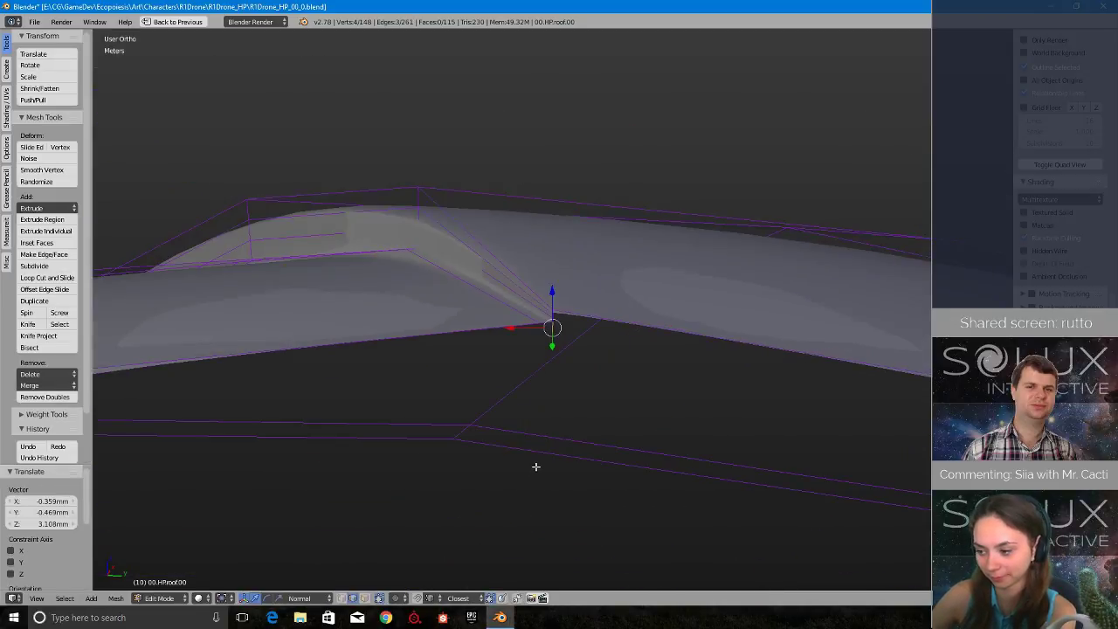
- Duplicate the three short step edges at the next groove's rim corner and place the copy just below that corner
{"action": "middle_click_drag", "start_coordinate": [432, 422], "coordinate": [317, 335]}
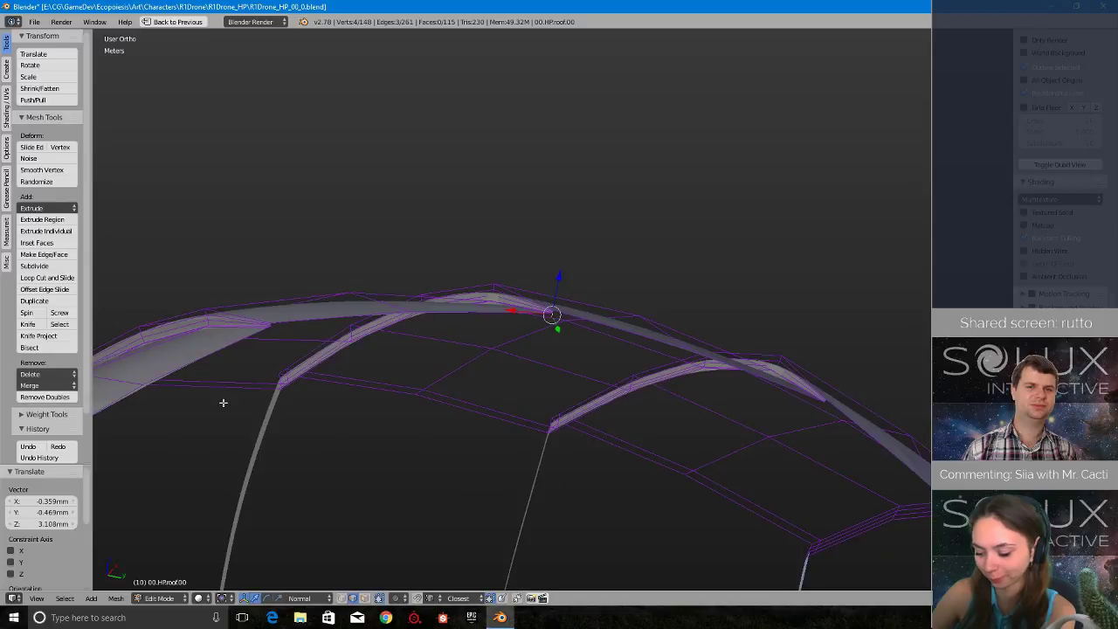
{"action": "middle_click_drag", "start_coordinate": [845, 390], "coordinate": [659, 419]}
{"action": "middle_click_drag", "start_coordinate": [758, 424], "coordinate": [371, 412]}
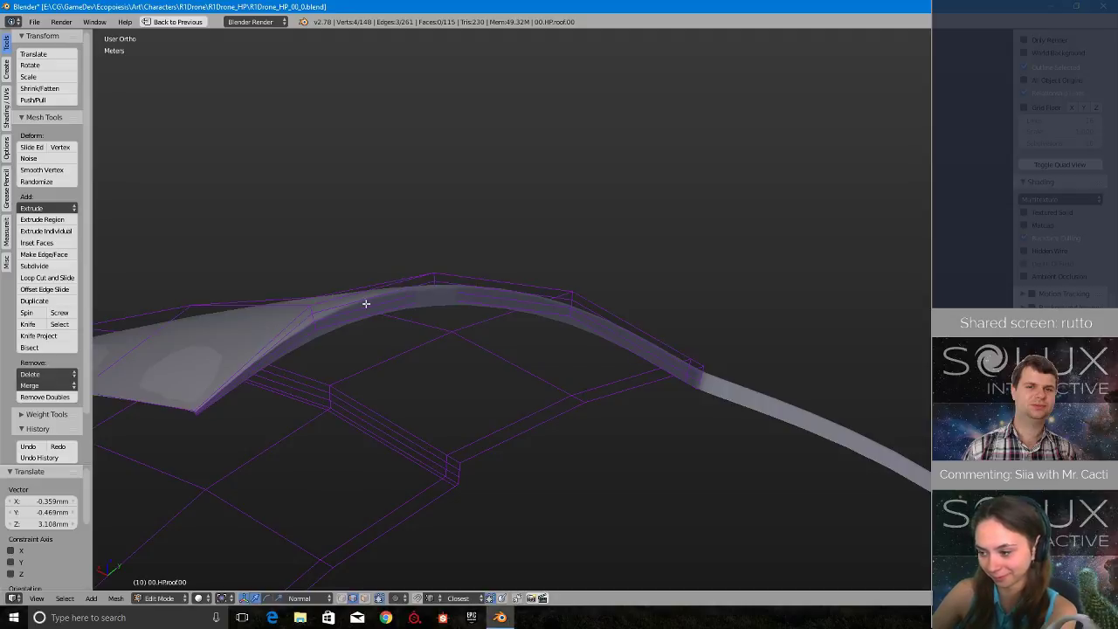
{"action": "middle_click_drag", "start_coordinate": [518, 329], "coordinate": [801, 364]}
{"action": "middle_click_drag", "start_coordinate": [311, 398], "coordinate": [405, 129]}
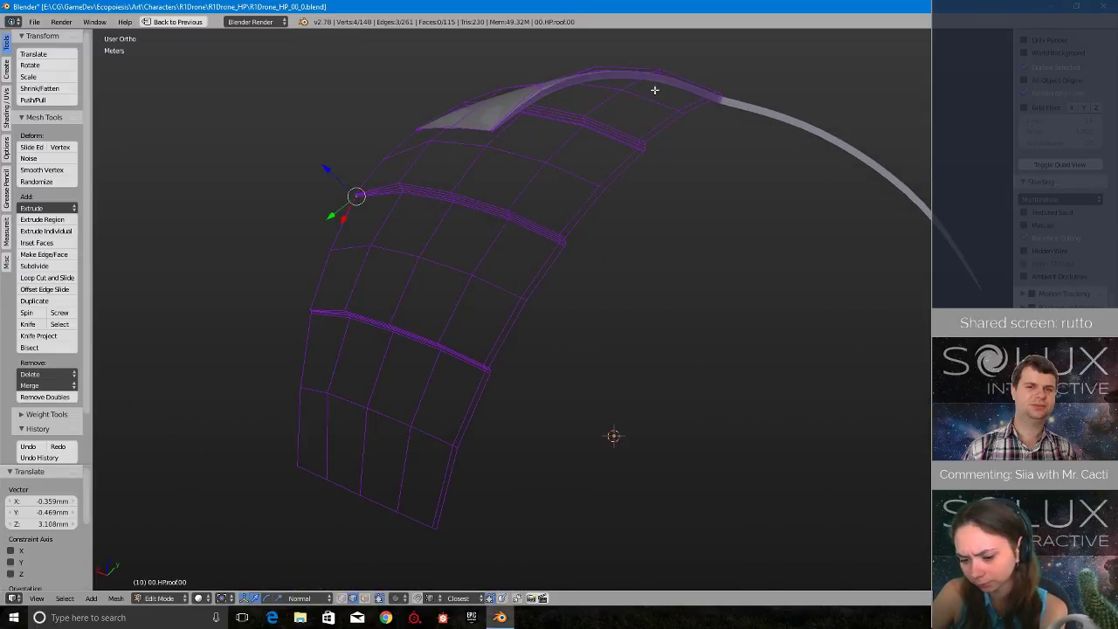
{"action": "middle_click_drag", "start_coordinate": [418, 136], "coordinate": [556, 262]}
{"action": "scroll", "coordinate": [556, 262], "scroll_direction": "up", "scroll_amount": 6}
{"action": "middle_click_drag", "start_coordinate": [619, 178], "coordinate": [646, 371], "text": "shift"}
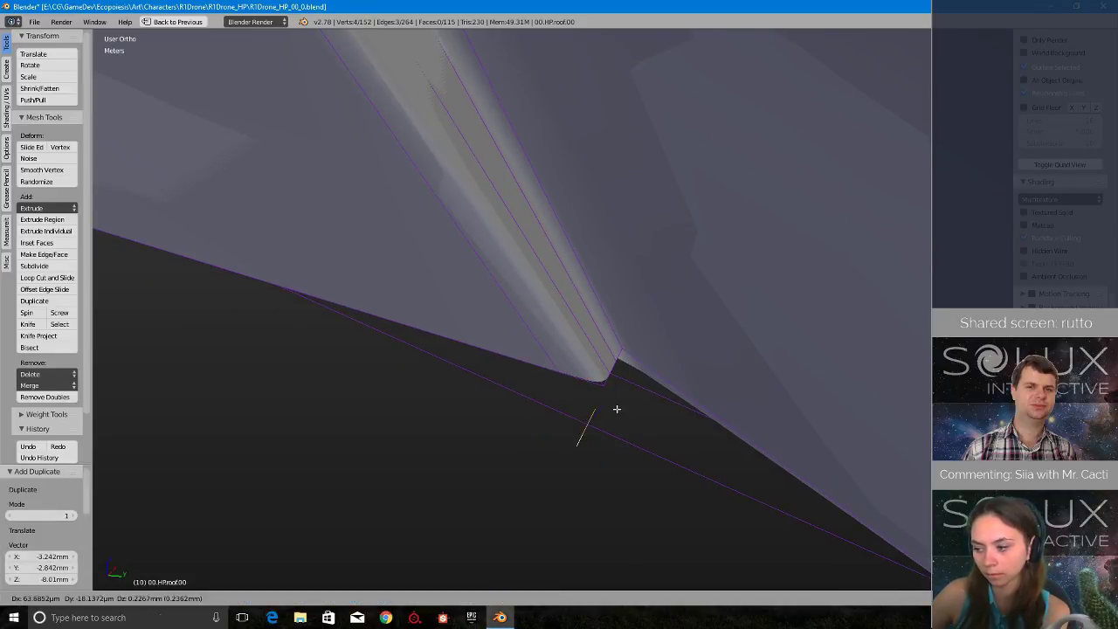
{"action": "middle_click_drag", "start_coordinate": [605, 392], "coordinate": [690, 336]}
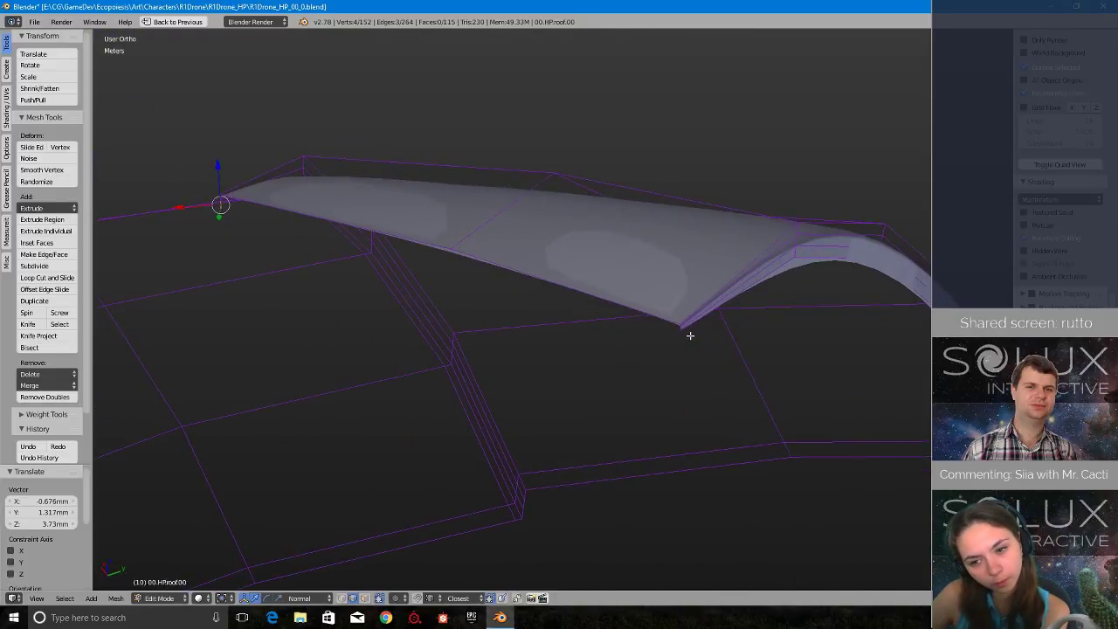
- Duplicate the three step edges at the remaining groove's rim corner and set the copy directly beneath it
{"action": "middle_click_drag", "start_coordinate": [519, 305], "coordinate": [368, 349]}
{"action": "scroll", "coordinate": [367, 349], "scroll_direction": "up", "scroll_amount": 6}
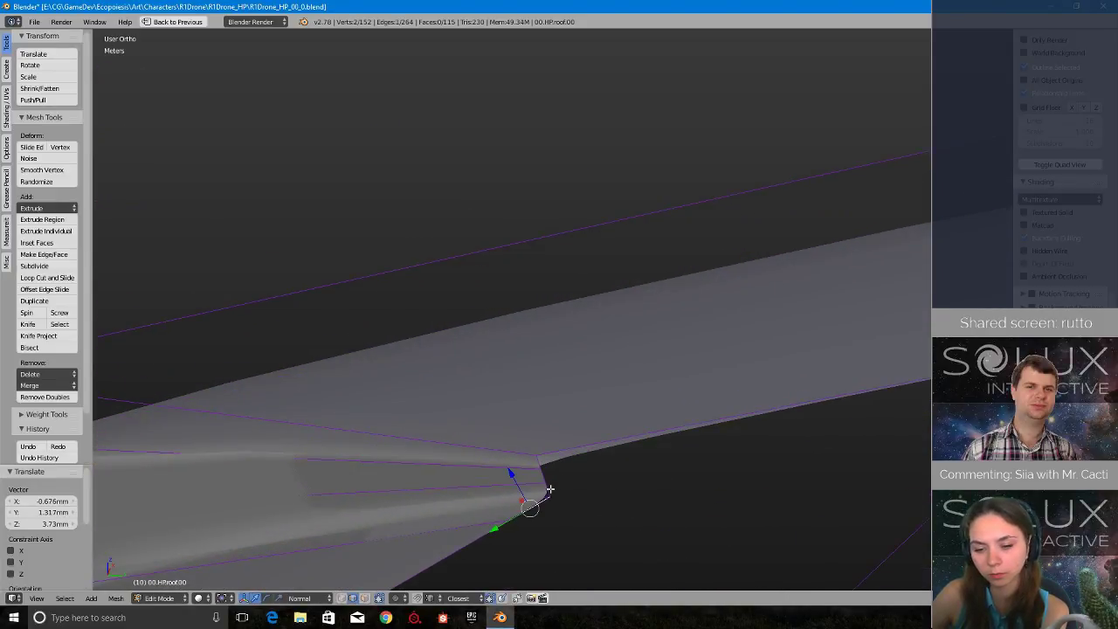
{"action": "middle_click_drag", "start_coordinate": [600, 485], "coordinate": [563, 339], "text": "shift"}
{"action": "left_click", "coordinate": [564, 423]}
{"action": "left_click", "coordinate": [570, 384]}
{"action": "scroll", "coordinate": [563, 339], "scroll_direction": "down", "scroll_amount": 4}
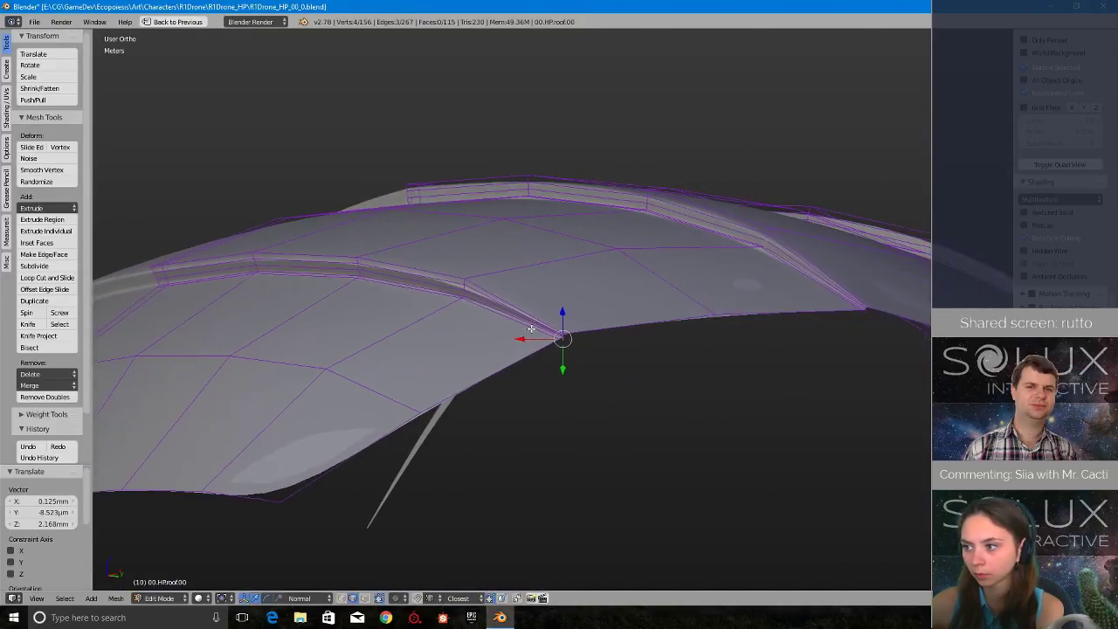
- Measure the duplicated step edges at the last groove corner with the edge Length overlay, and inspect their placement
{"action": "scroll", "coordinate": [576, 349], "scroll_direction": "up", "scroll_amount": 4}
{"action": "middle_click_drag", "start_coordinate": [588, 384], "coordinate": [530, 312], "text": "shift"}
{"action": "scroll", "coordinate": [528, 323], "scroll_direction": "up", "scroll_amount": 5}
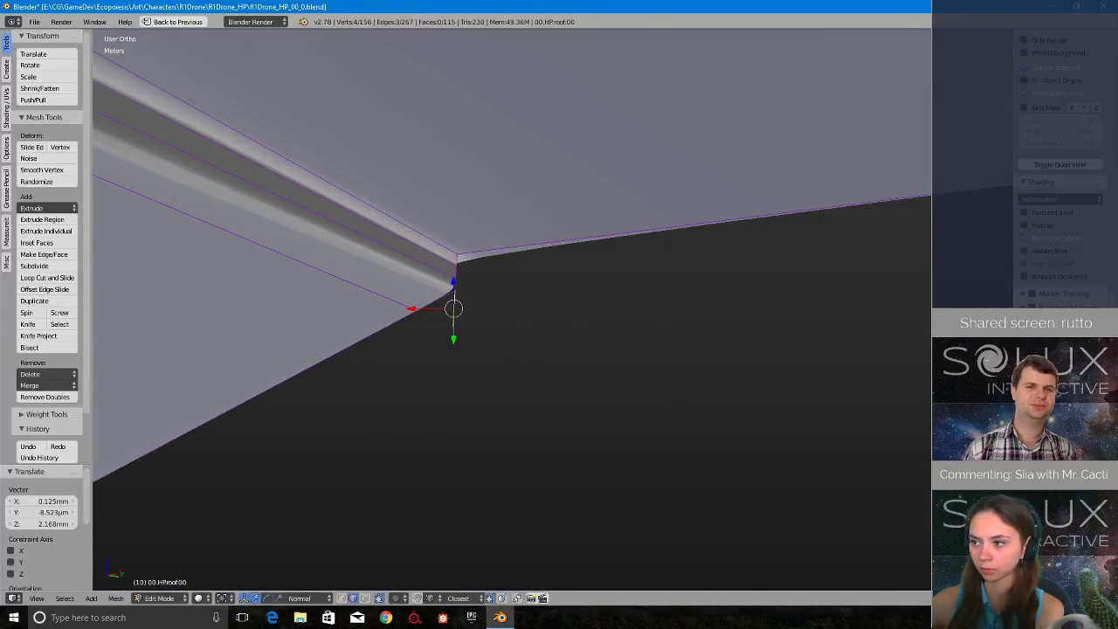
{"action": "scroll", "coordinate": [404, 291], "scroll_direction": "up", "scroll_amount": 5}
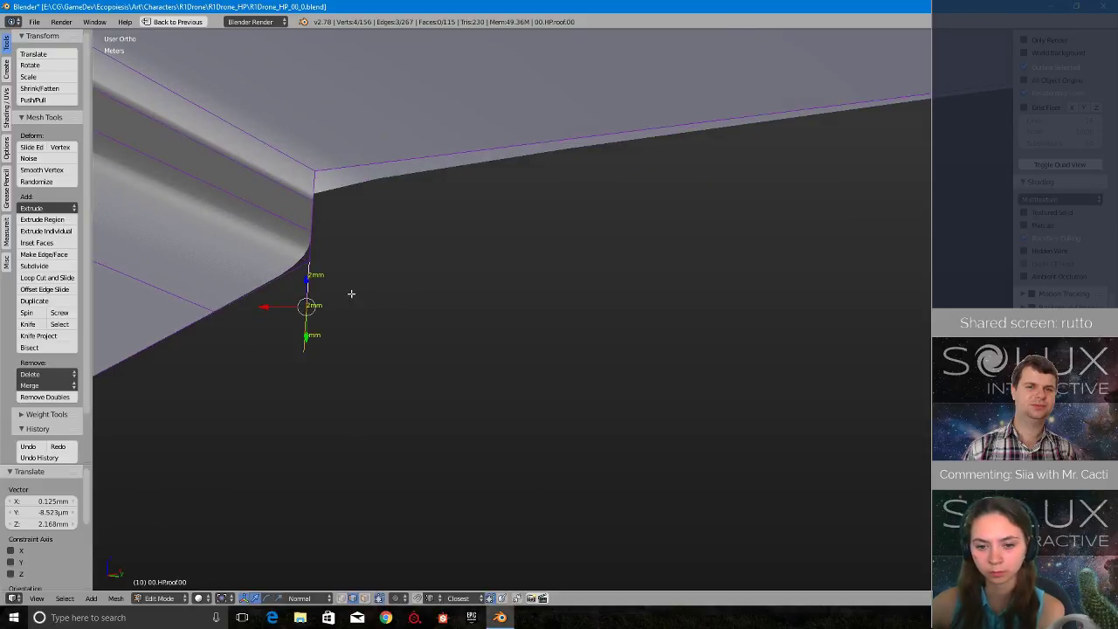
{"action": "middle_click_drag", "start_coordinate": [351, 294], "coordinate": [711, 432]}
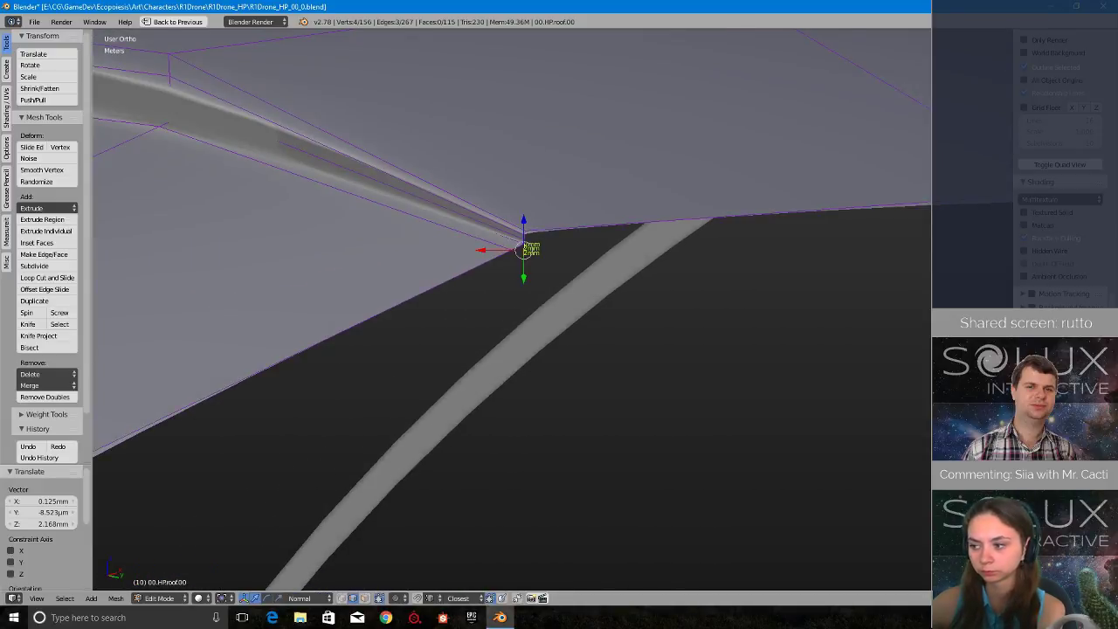
{"action": "scroll", "coordinate": [546, 320], "scroll_direction": "down", "scroll_amount": 9}
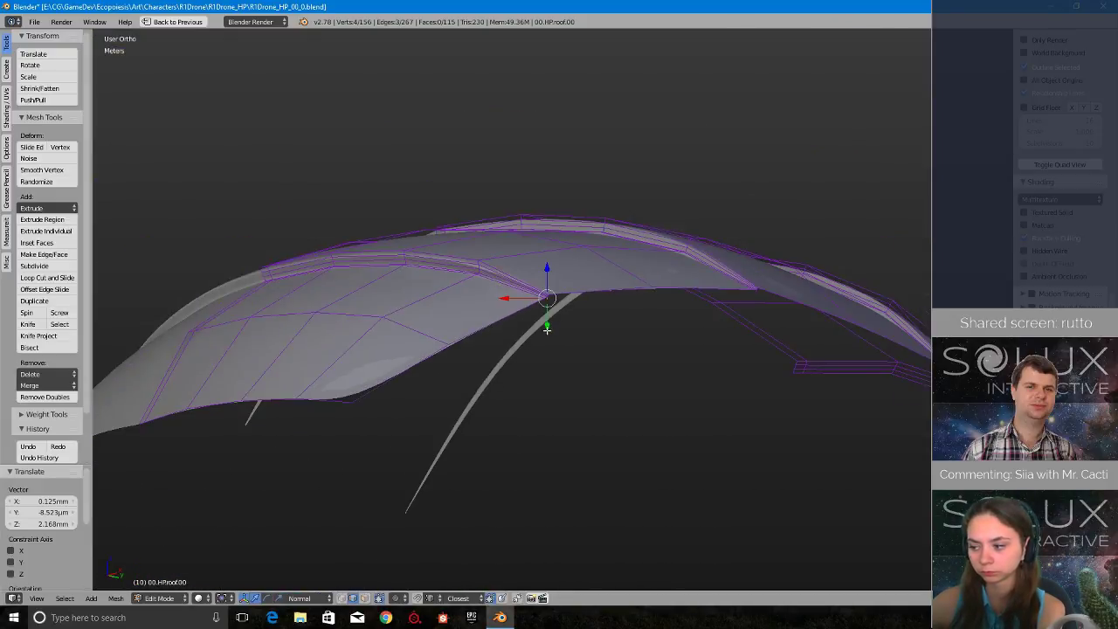
{"action": "middle_click_drag", "start_coordinate": [551, 308], "coordinate": [616, 301]}
- Leave edit mode, duplicate the roof object, and move the copy 1.69 m up along Z
{"action": "scroll", "coordinate": [642, 270], "scroll_direction": "down", "scroll_amount": 6}
{"action": "scroll", "coordinate": [636, 272], "scroll_direction": "up", "scroll_amount": 4}
{"action": "key", "text": "shift+d"}
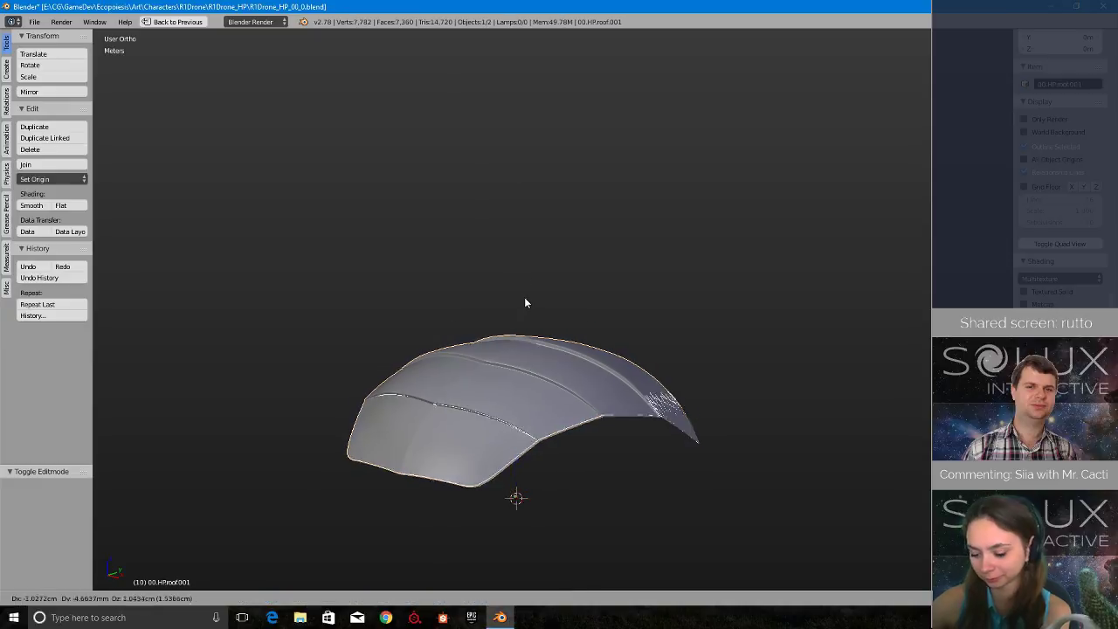
{"action": "key", "text": "z"}
{"action": "left_click", "coordinate": [536, 45]}
{"action": "middle_click_drag", "start_coordinate": [566, 193], "coordinate": [538, 415], "text": "shift"}
{"action": "scroll", "coordinate": [535, 415], "scroll_direction": "up", "scroll_amount": 3}
- Open the roof copy's mesh for editing and restore the program window down from its maximized size
{"action": "key", "text": "Tab"}
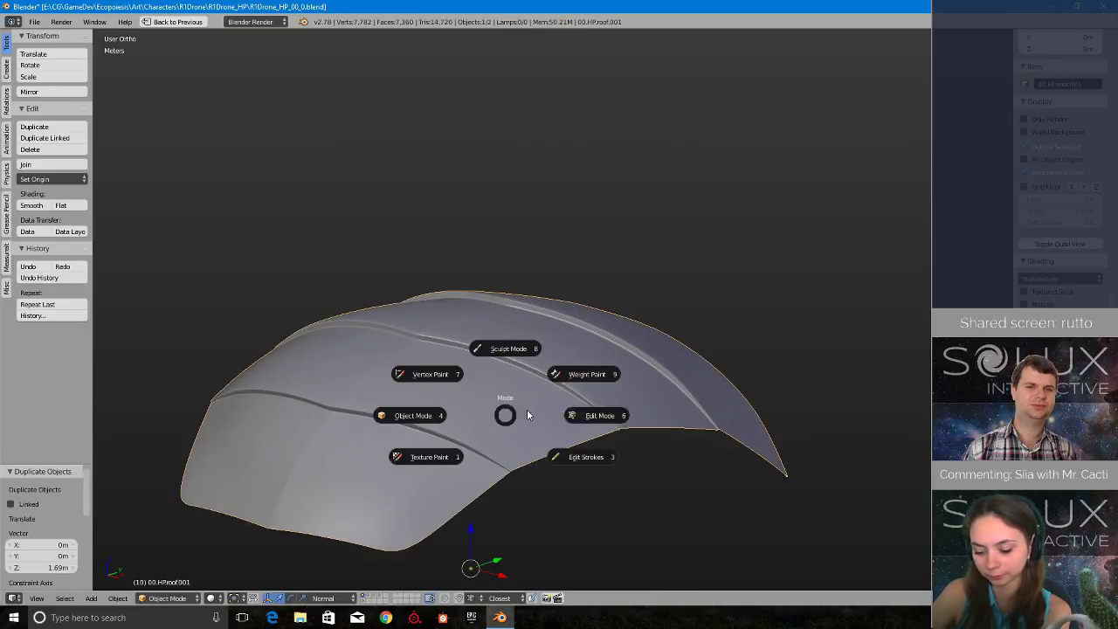
{"action": "left_click", "coordinate": [603, 411]}
{"action": "middle_click_drag", "start_coordinate": [597, 392], "coordinate": [562, 339]}
{"action": "scroll", "coordinate": [562, 339], "scroll_direction": "up", "scroll_amount": 6}
{"action": "middle_click_drag", "start_coordinate": [399, 268], "coordinate": [479, 300], "text": "shift"}
{"action": "scroll", "coordinate": [479, 301], "scroll_direction": "up", "scroll_amount": 2}
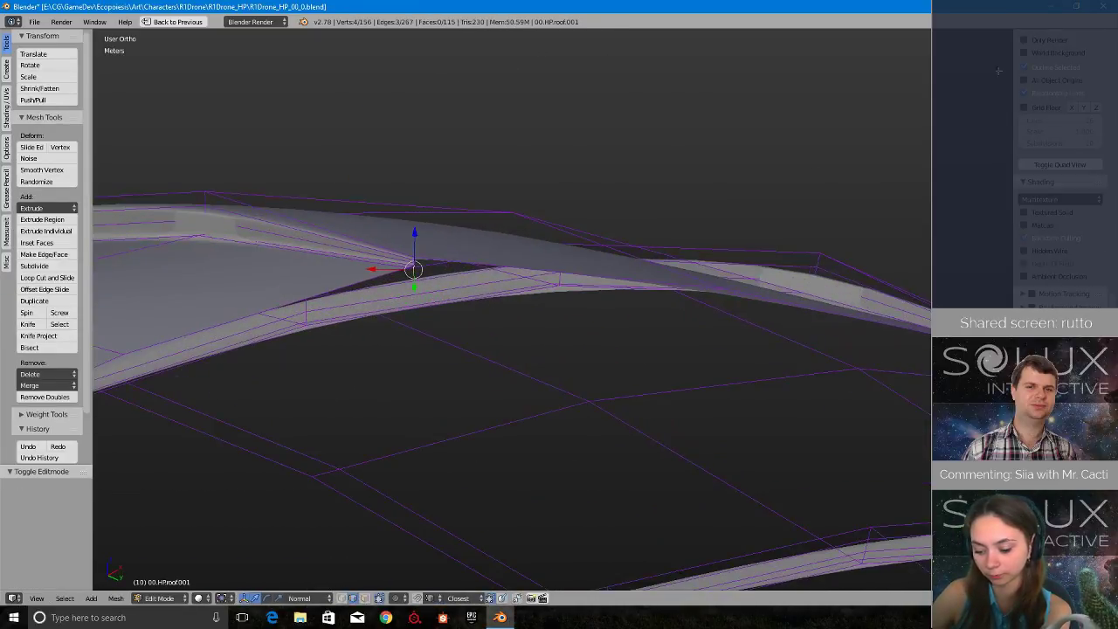
{"action": "left_click", "coordinate": [1076, 6]}
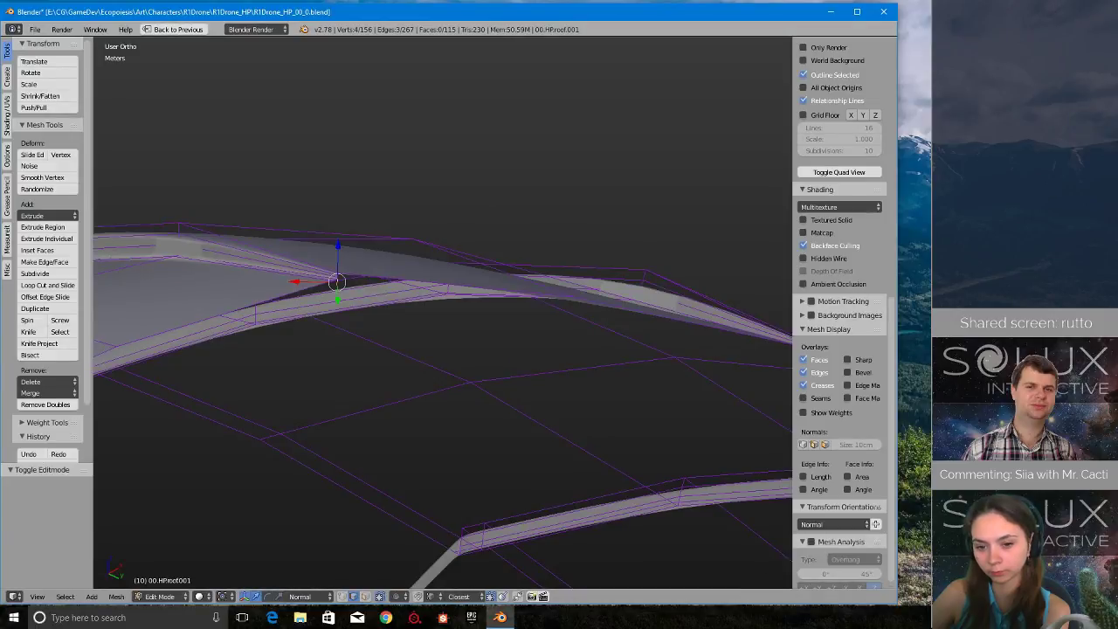
- Delete the three detached edges still selected at the groove corner of the roof copy
{"action": "middle_click_drag", "start_coordinate": [578, 284], "coordinate": [353, 203]}
{"action": "middle_click_drag", "start_coordinate": [353, 203], "coordinate": [357, 264], "text": "shift"}
{"action": "scroll", "coordinate": [376, 279], "scroll_direction": "up", "scroll_amount": 3}
{"action": "key", "text": "x"}
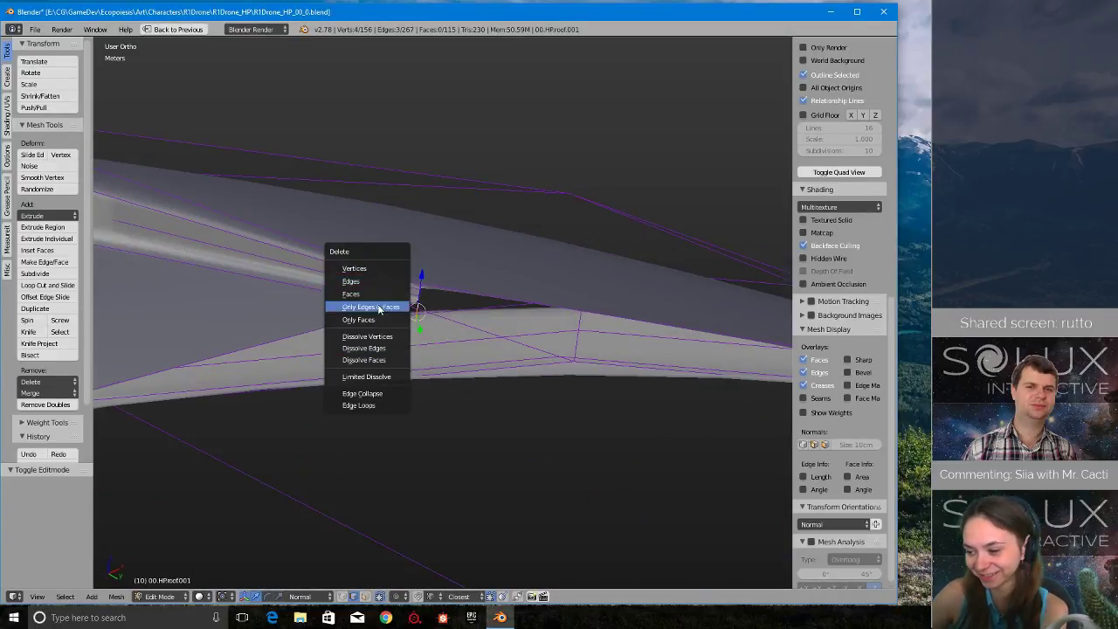
{"action": "left_click", "coordinate": [371, 286]}
- Select the detached edges below the middle groove's corner on the roof copy and delete them
{"action": "scroll", "coordinate": [385, 304], "scroll_direction": "down", "scroll_amount": 12}
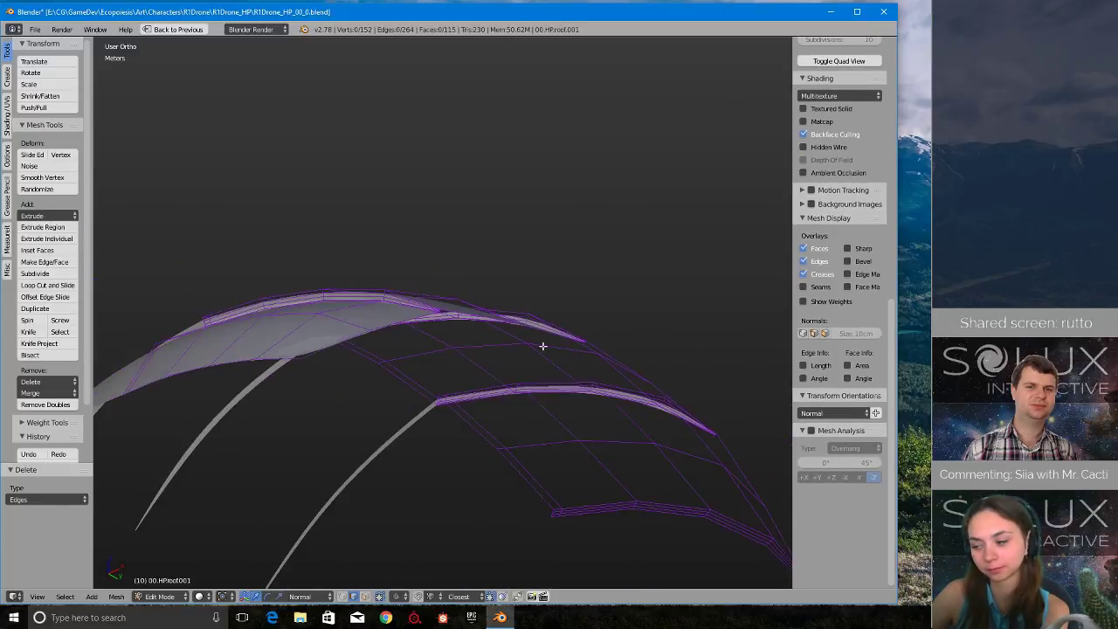
{"action": "middle_click_drag", "start_coordinate": [391, 417], "coordinate": [541, 279]}
{"action": "scroll", "coordinate": [540, 279], "scroll_direction": "up", "scroll_amount": 1}
{"action": "scroll", "coordinate": [533, 463], "scroll_direction": "up", "scroll_amount": 5}
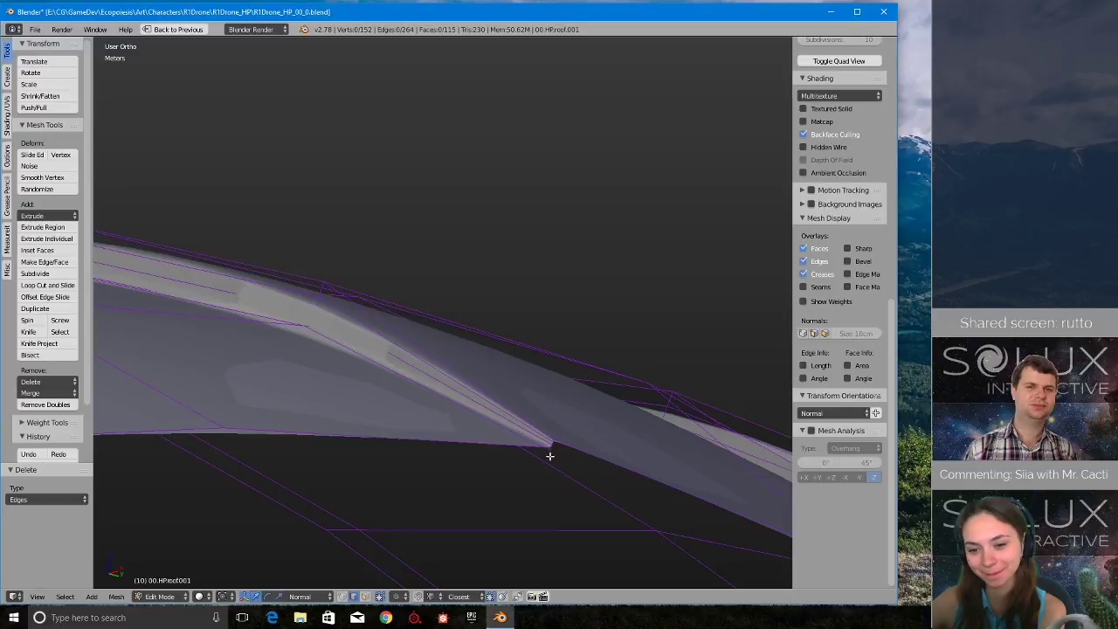
{"action": "right_click", "coordinate": [550, 455]}
{"action": "key", "text": "KP_Decimal"}
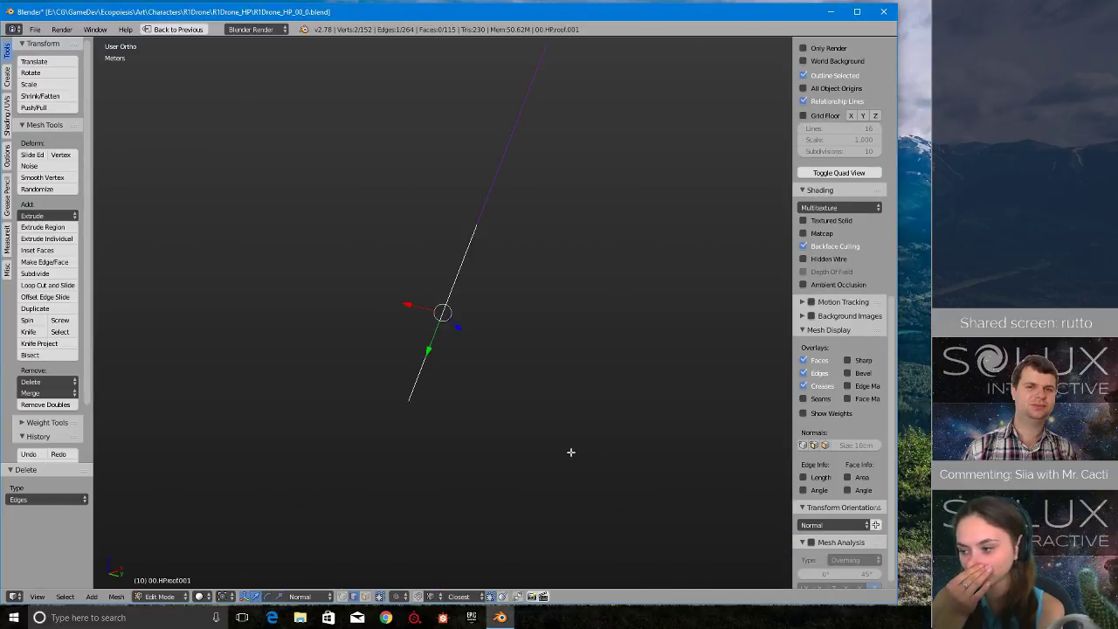
{"action": "key", "text": "x"}
{"action": "left_click", "coordinate": [483, 199]}
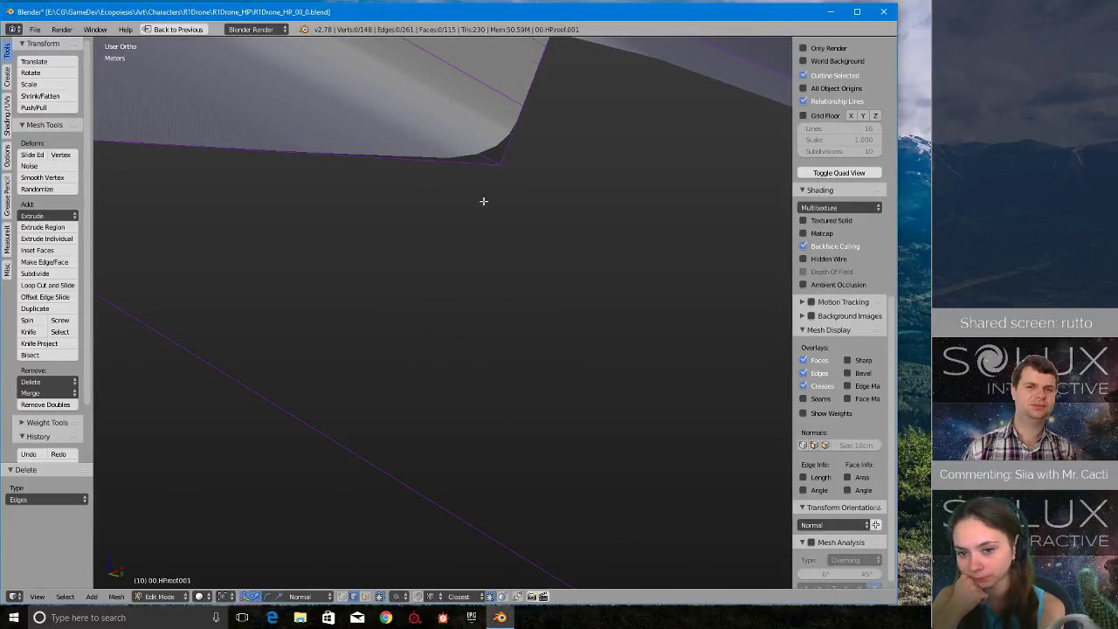
- Select and delete the last set of detached edges below the remaining groove corner of the roof copy
{"action": "middle_click_drag", "start_coordinate": [483, 201], "coordinate": [608, 356]}
{"action": "key", "text": "KP_Decimal"}
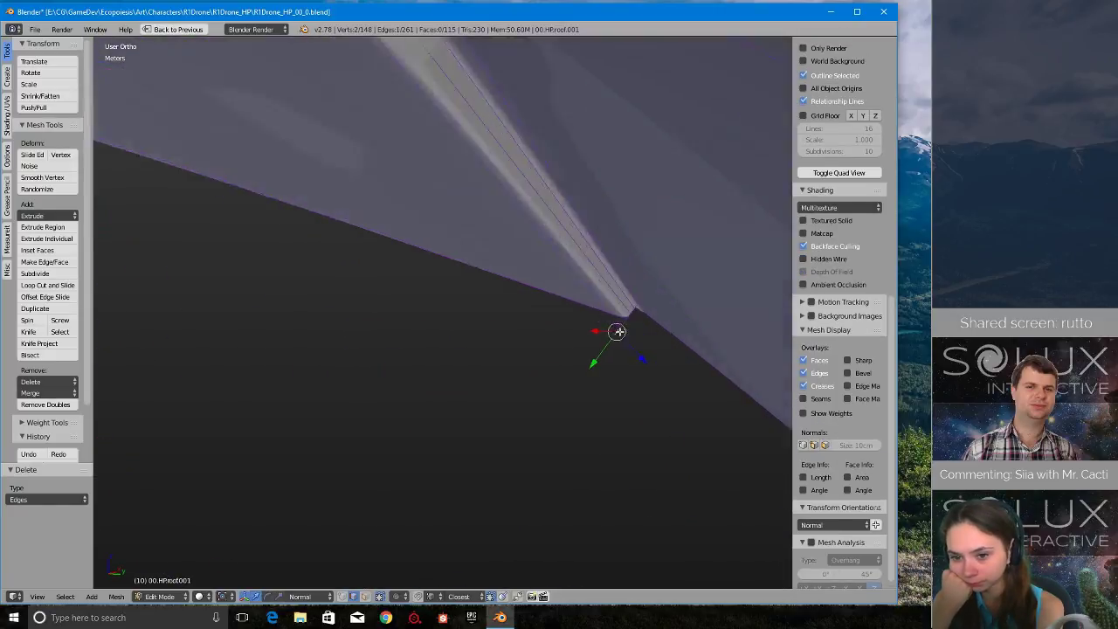
{"action": "middle_click_drag", "start_coordinate": [584, 175], "coordinate": [554, 192]}
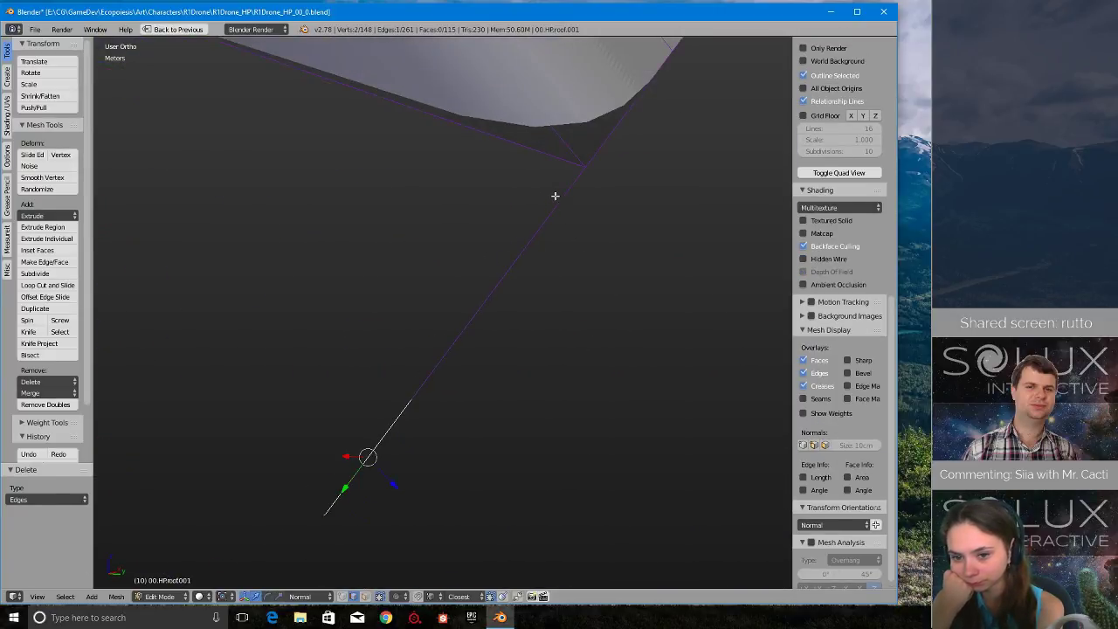
{"action": "key", "text": "x"}
{"action": "left_click", "coordinate": [553, 196]}
- Return the cleaned roof copy to Object Mode and inspect its whole surface
{"action": "middle_click_drag", "start_coordinate": [530, 254], "coordinate": [393, 208]}
{"action": "middle_click_drag", "start_coordinate": [570, 458], "coordinate": [499, 302]}
{"action": "key", "text": "Tab"}
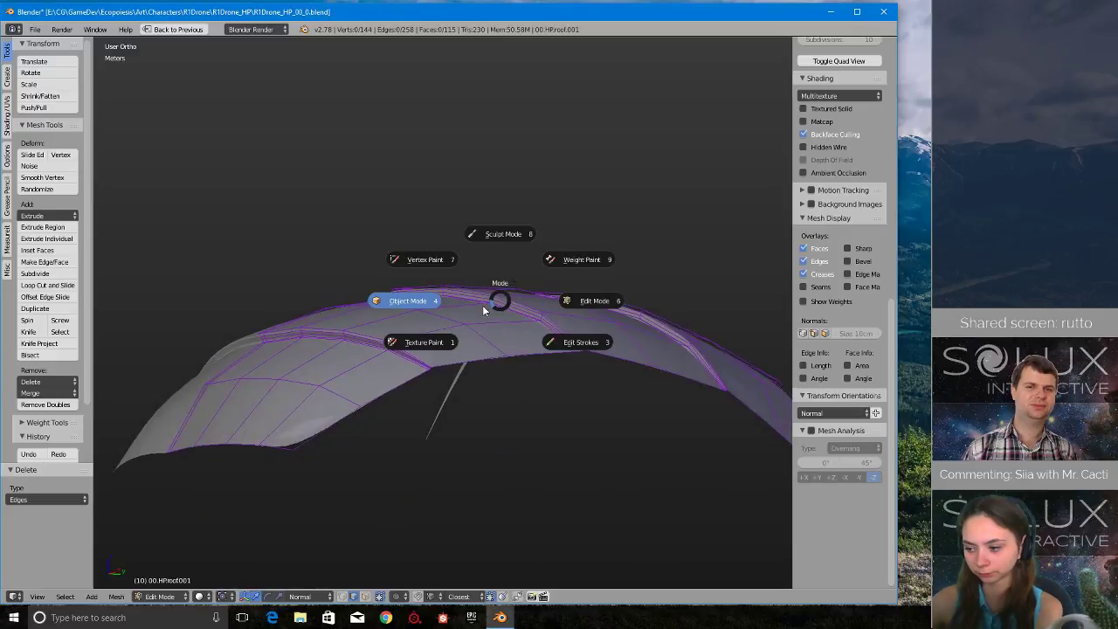
{"action": "left_click", "coordinate": [483, 305]}
{"action": "scroll", "coordinate": [524, 365], "scroll_direction": "down", "scroll_amount": 7}
{"action": "scroll", "coordinate": [502, 346], "scroll_direction": "up", "scroll_amount": 5}
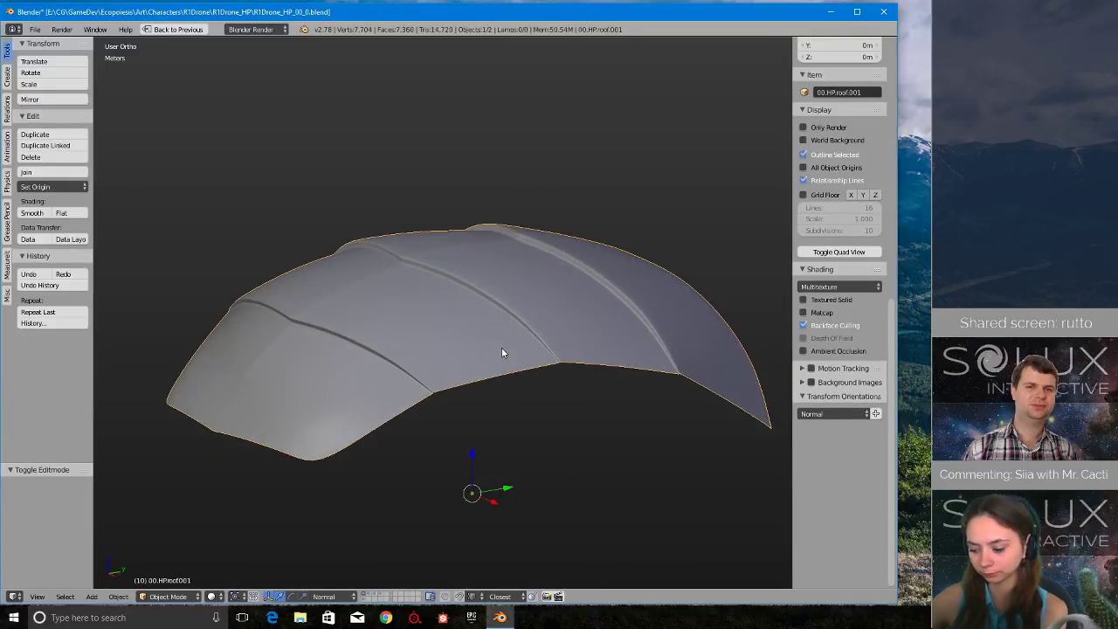
- Bring back the full editor layout with the roof copy's modifiers in view
{"action": "key", "text": "ctrl+Up"}
{"action": "scroll", "coordinate": [492, 339], "scroll_direction": "up", "scroll_amount": 3}
{"action": "scroll", "coordinate": [803, 500], "scroll_direction": "down", "scroll_amount": 1}
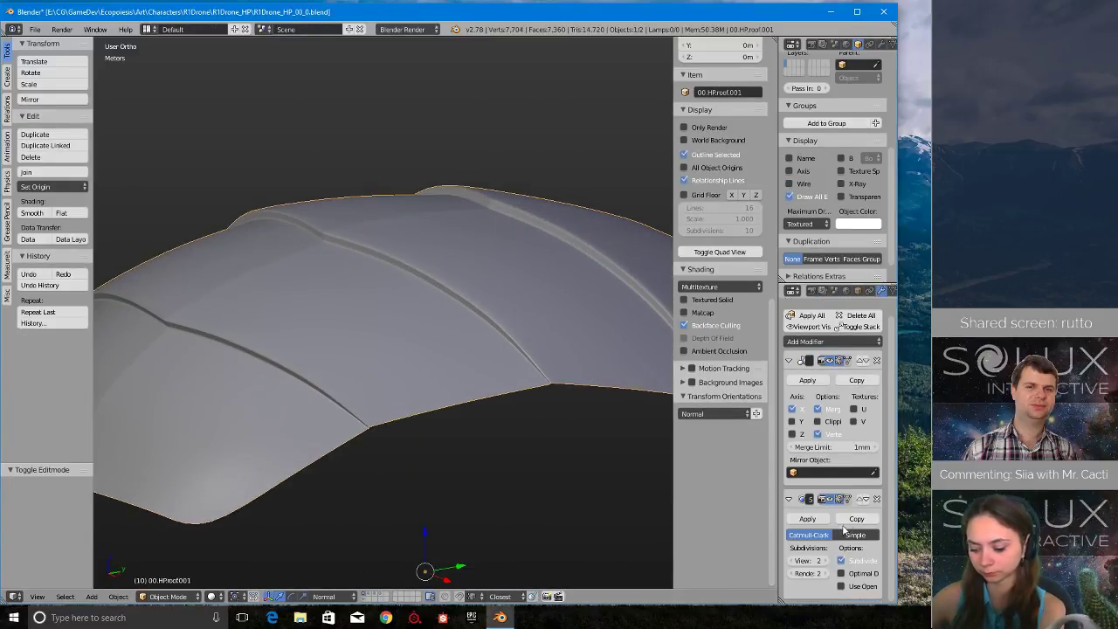
- Add a Solidify modifier to the raised roof copy and examine the thickness it gives along the edges
{"action": "left_click", "coordinate": [845, 341]}
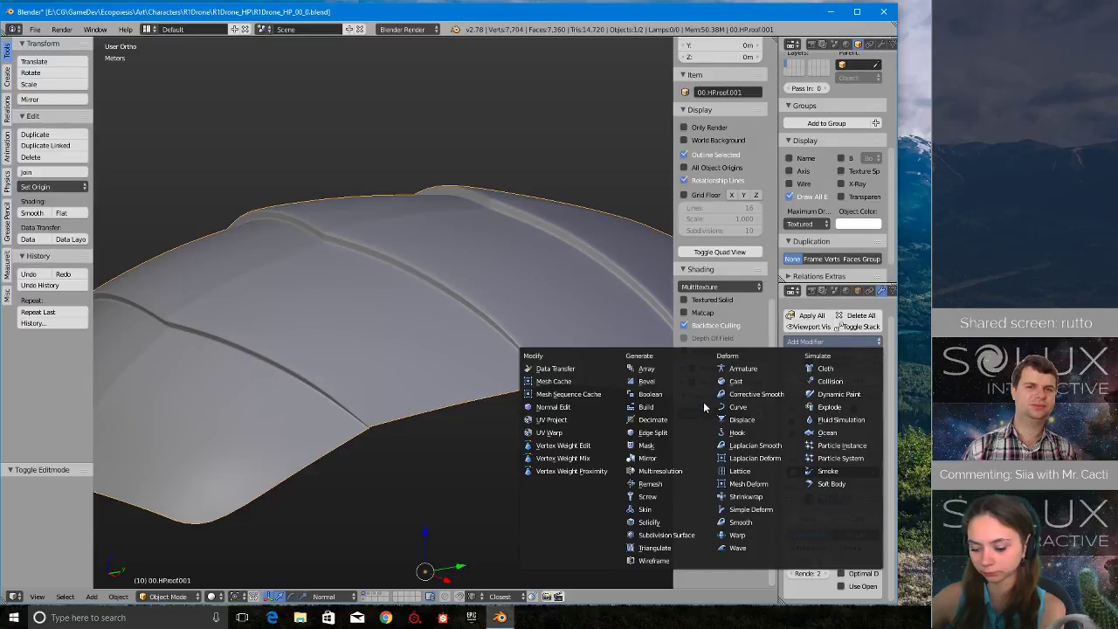
{"action": "left_click", "coordinate": [696, 521]}
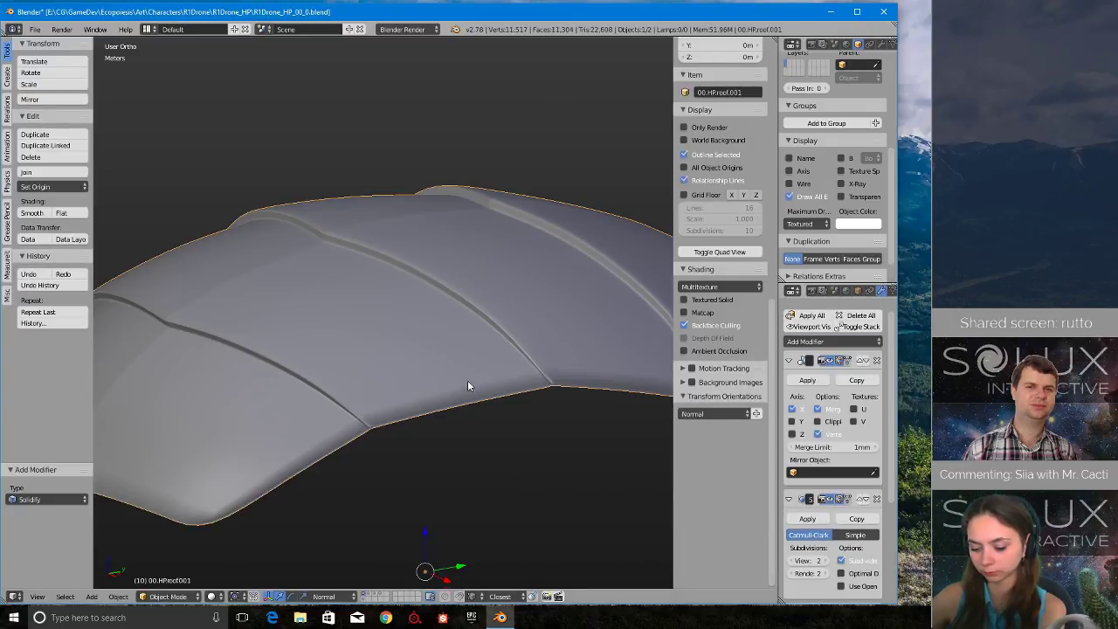
{"action": "middle_click_drag", "start_coordinate": [468, 385], "coordinate": [367, 330]}
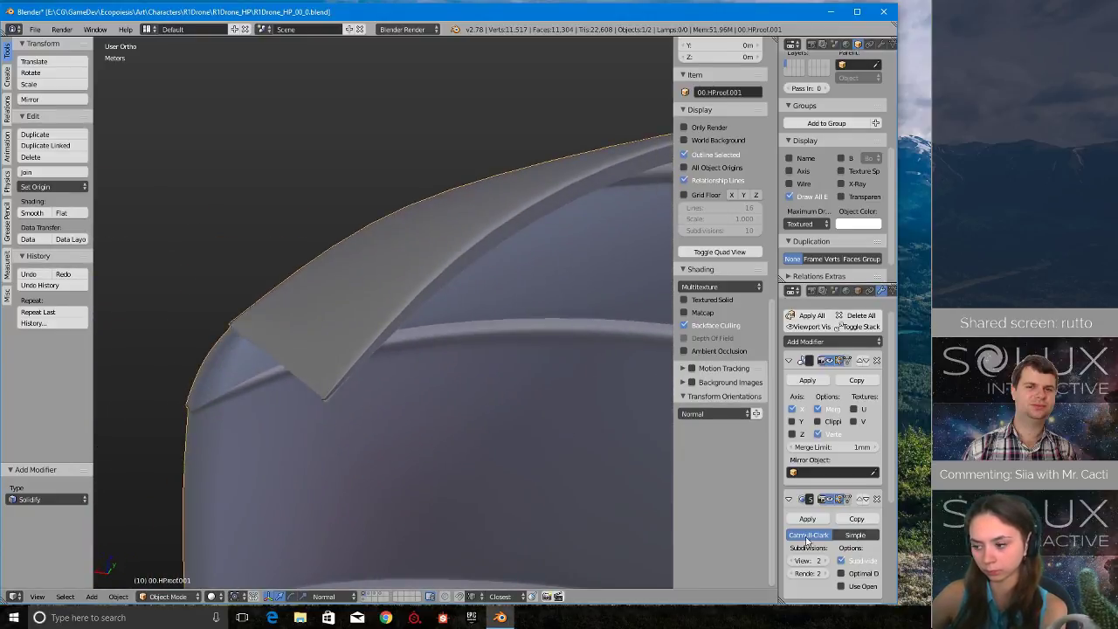
{"action": "scroll", "coordinate": [830, 524], "scroll_direction": "down", "scroll_amount": 5}
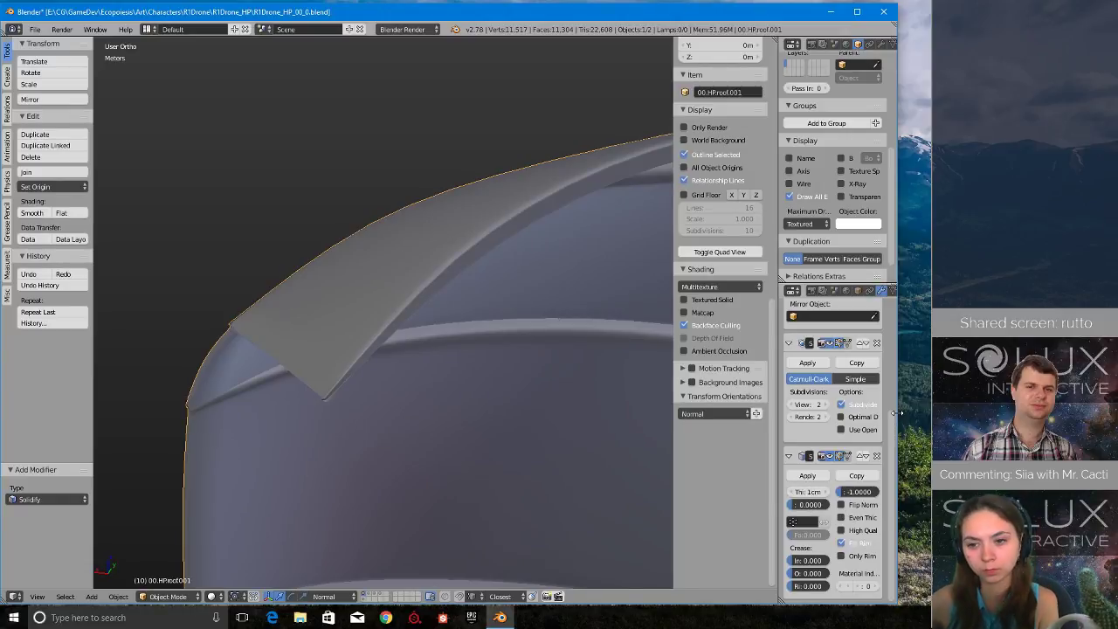
- Widen the program window to make room for the modifier settings and inspect the solidified roof copy from several sides
{"action": "left_click_drag", "start_coordinate": [897, 412], "coordinate": [928, 420]}
{"action": "scroll", "coordinate": [541, 426], "scroll_direction": "up", "scroll_amount": 3}
{"action": "scroll", "coordinate": [541, 427], "scroll_direction": "down", "scroll_amount": 7}
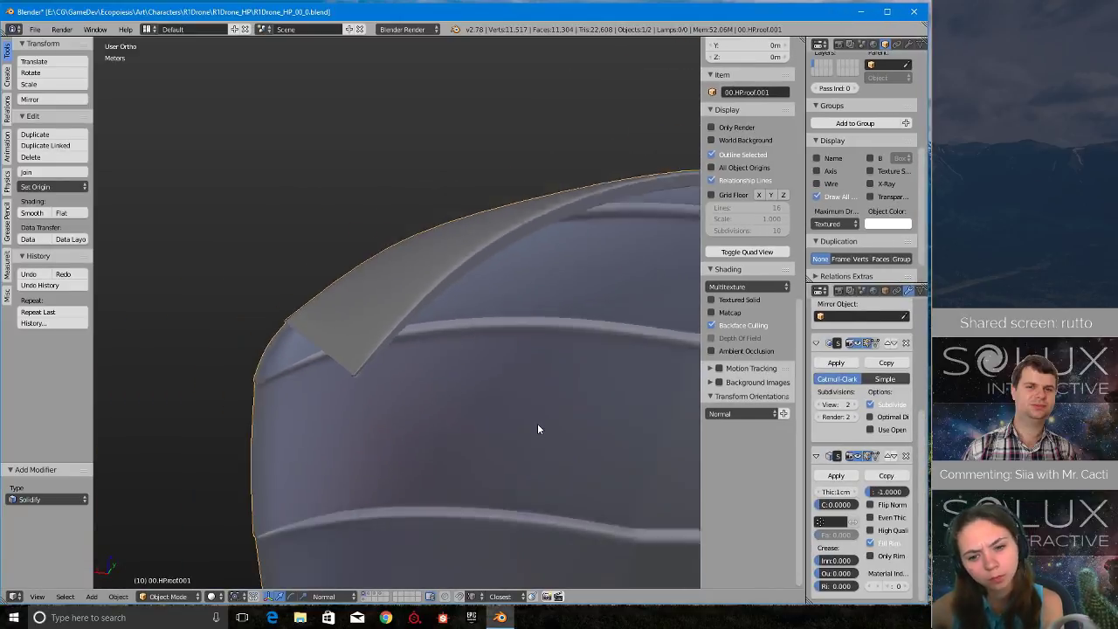
{"action": "middle_click_drag", "start_coordinate": [537, 423], "coordinate": [522, 458]}
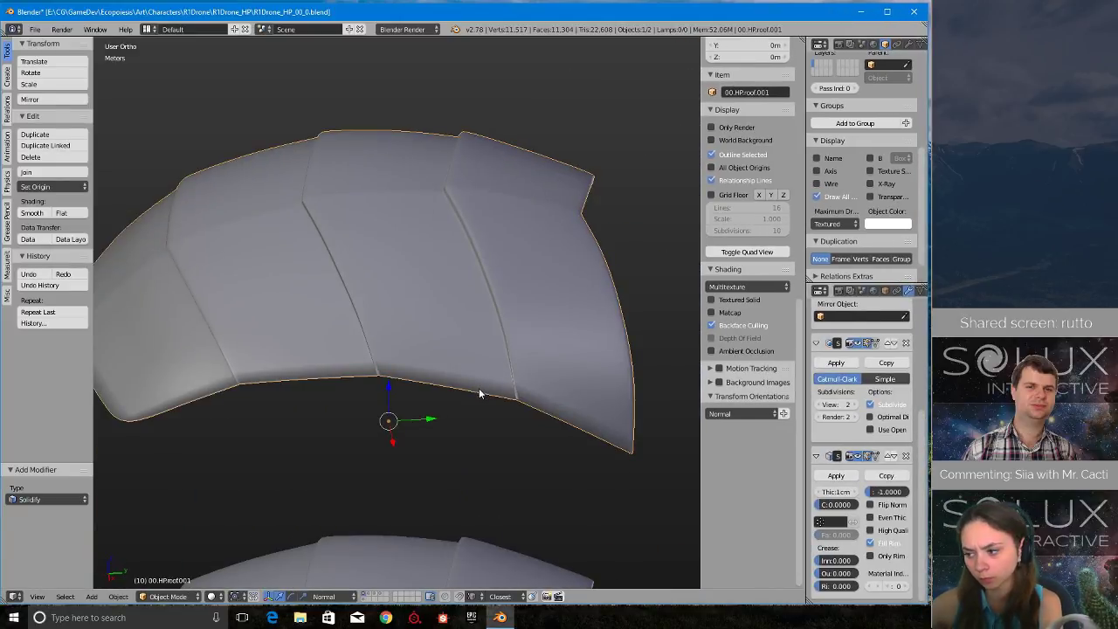
{"action": "middle_click_drag", "start_coordinate": [477, 394], "coordinate": [515, 376]}
{"action": "scroll", "coordinate": [516, 380], "scroll_direction": "up", "scroll_amount": 2}
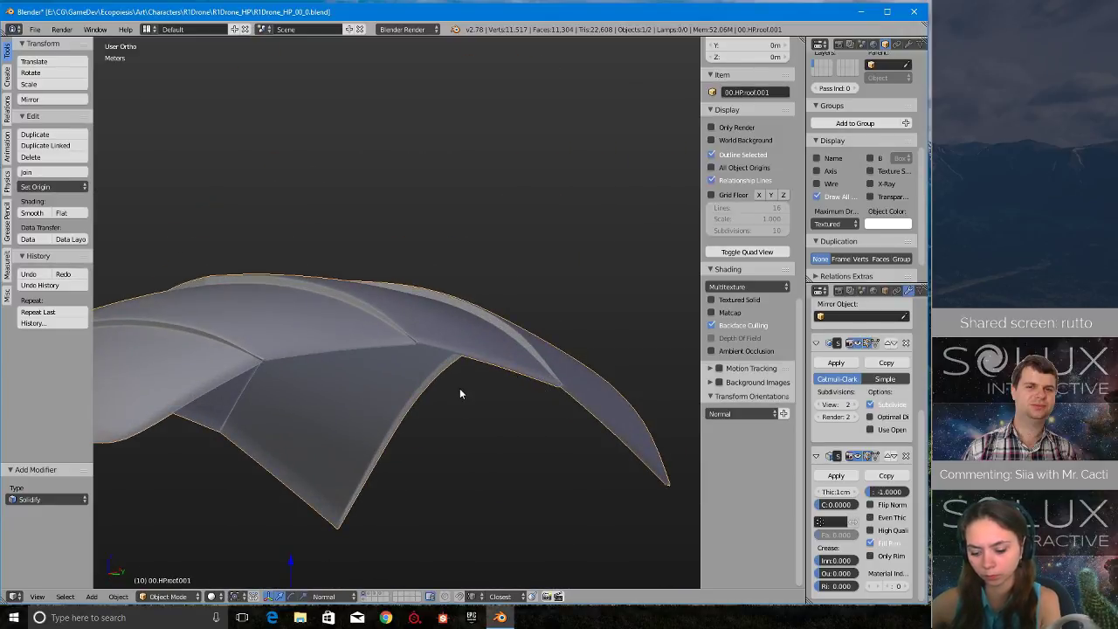
- Set the Solidify thickness of the raised roof copy to 6 mm and check its inner side
{"action": "middle_click_drag", "start_coordinate": [355, 382], "coordinate": [438, 315]}
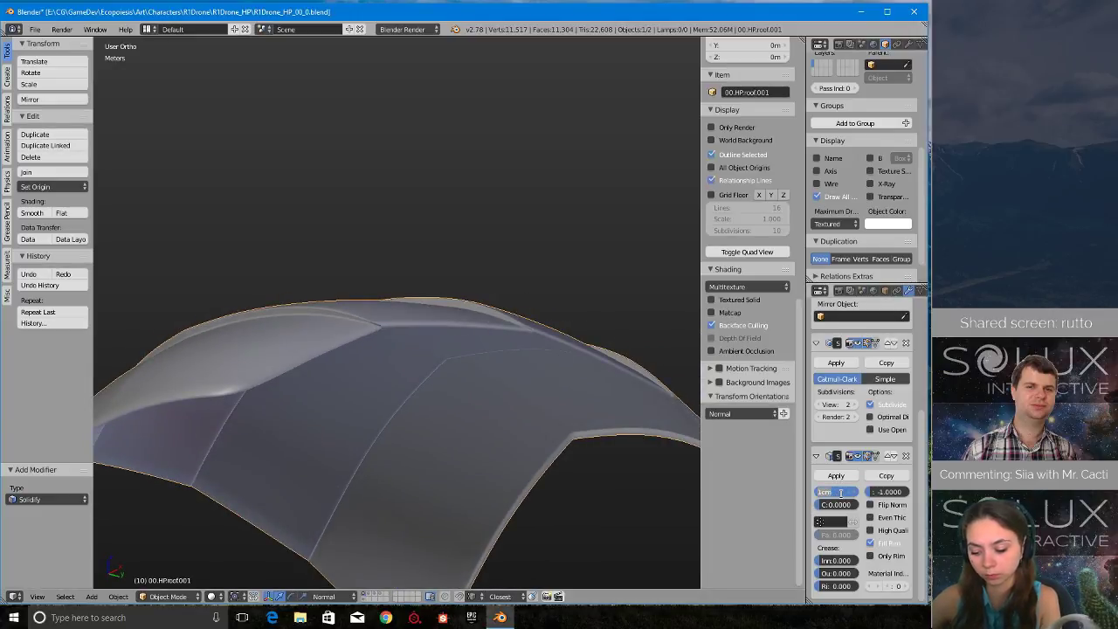
{"action": "key", "text": "Return"}
{"action": "middle_click_drag", "start_coordinate": [522, 429], "coordinate": [539, 444]}
{"action": "middle_click_drag", "start_coordinate": [575, 535], "coordinate": [576, 497], "text": "shift"}
{"action": "scroll", "coordinate": [577, 502], "scroll_direction": "up", "scroll_amount": 2}
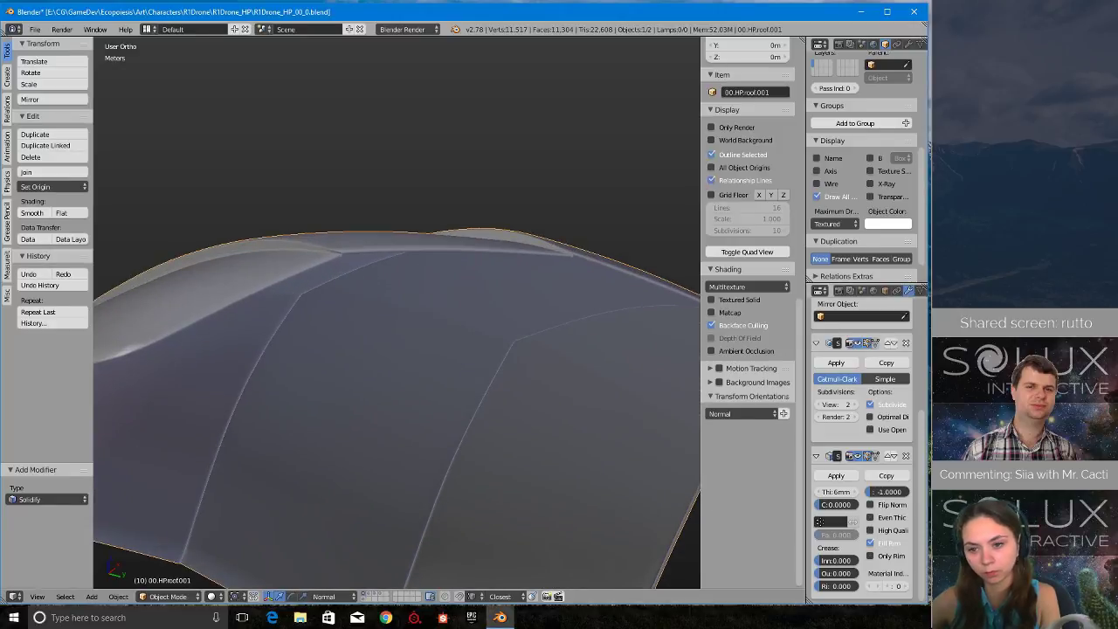
- Disable Fill Rim and enable Flip Normals in the raised roof copy's Solidify modifier
{"action": "left_click", "coordinate": [900, 561]}
{"action": "left_click", "coordinate": [897, 558]}
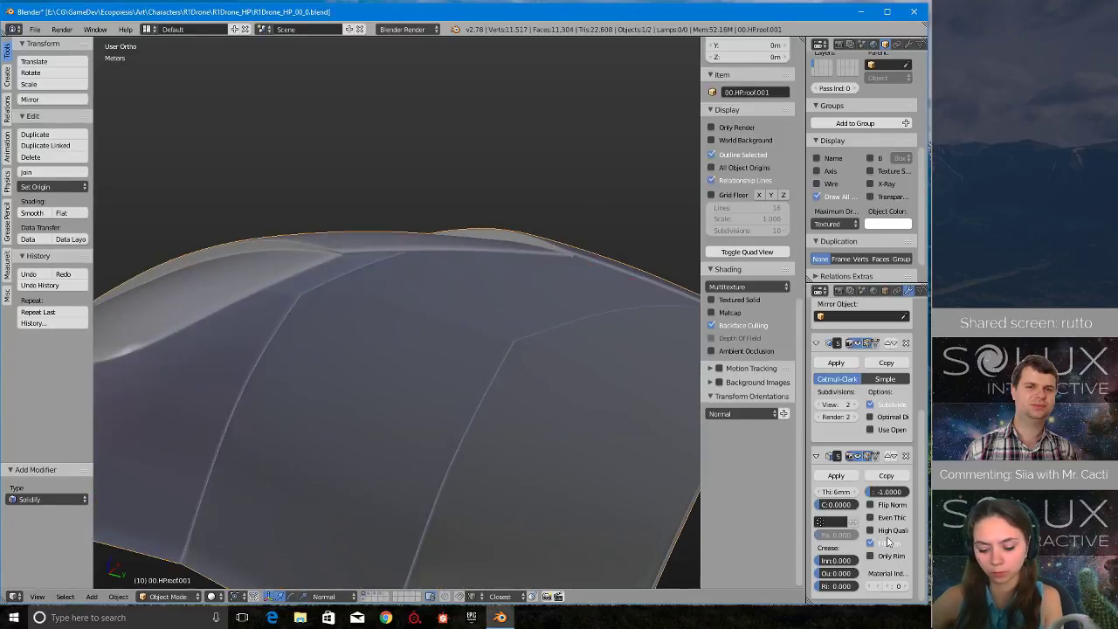
{"action": "left_click", "coordinate": [889, 542]}
{"action": "scroll", "coordinate": [325, 297], "scroll_direction": "up", "scroll_amount": 3}
{"action": "middle_click_drag", "start_coordinate": [336, 257], "coordinate": [351, 330]}
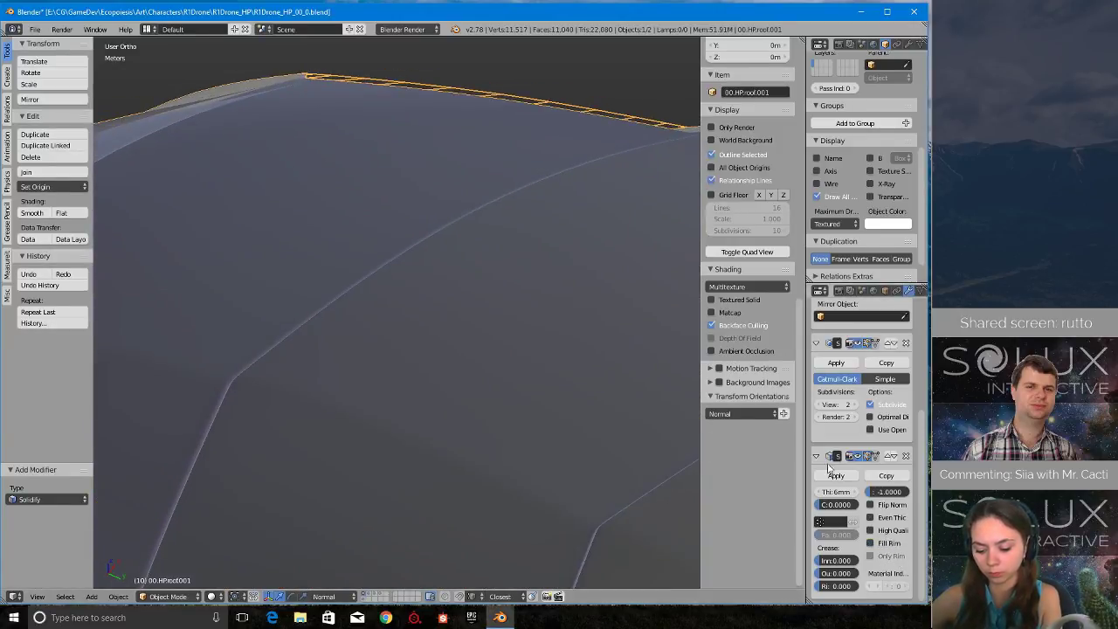
{"action": "left_click", "coordinate": [896, 507]}
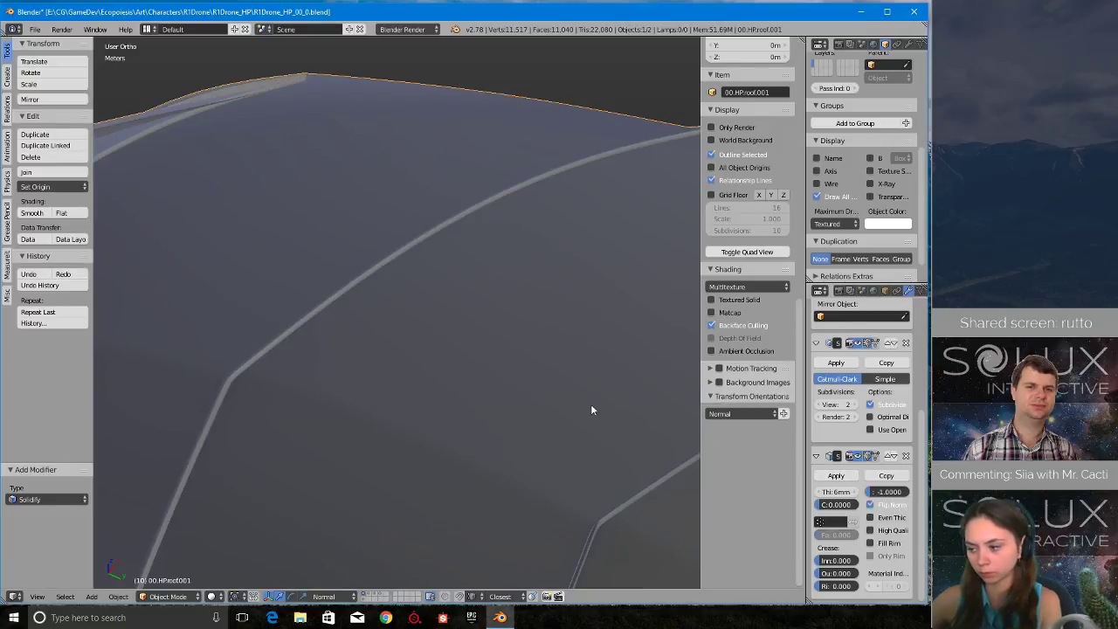
{"action": "scroll", "coordinate": [410, 363], "scroll_direction": "down", "scroll_amount": 2}
{"action": "middle_click_drag", "start_coordinate": [398, 360], "coordinate": [417, 441]}
- Delete the raised roof copy and select the remaining original roof
{"action": "key", "text": "x"}
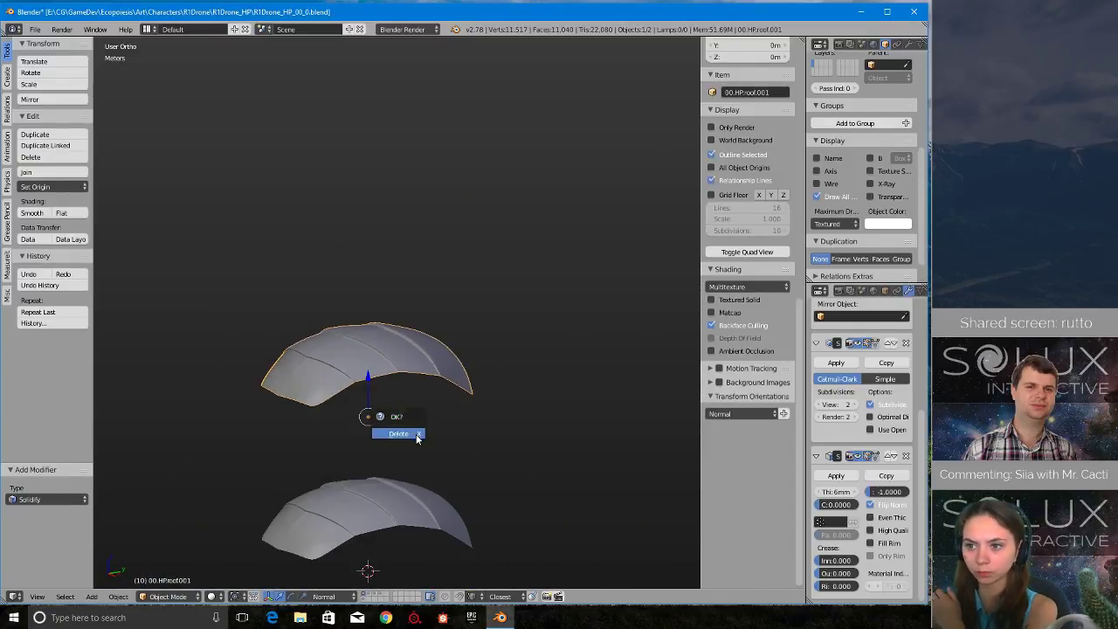
{"action": "left_click", "coordinate": [419, 437]}
{"action": "middle_click_drag", "start_coordinate": [427, 480], "coordinate": [455, 373], "text": "shift"}
{"action": "scroll", "coordinate": [416, 421], "scroll_direction": "up", "scroll_amount": 2}
{"action": "right_click", "coordinate": [415, 423]}
{"action": "middle_click_drag", "start_coordinate": [436, 469], "coordinate": [436, 362], "text": "shift"}
{"action": "scroll", "coordinate": [437, 362], "scroll_direction": "up", "scroll_amount": 2}
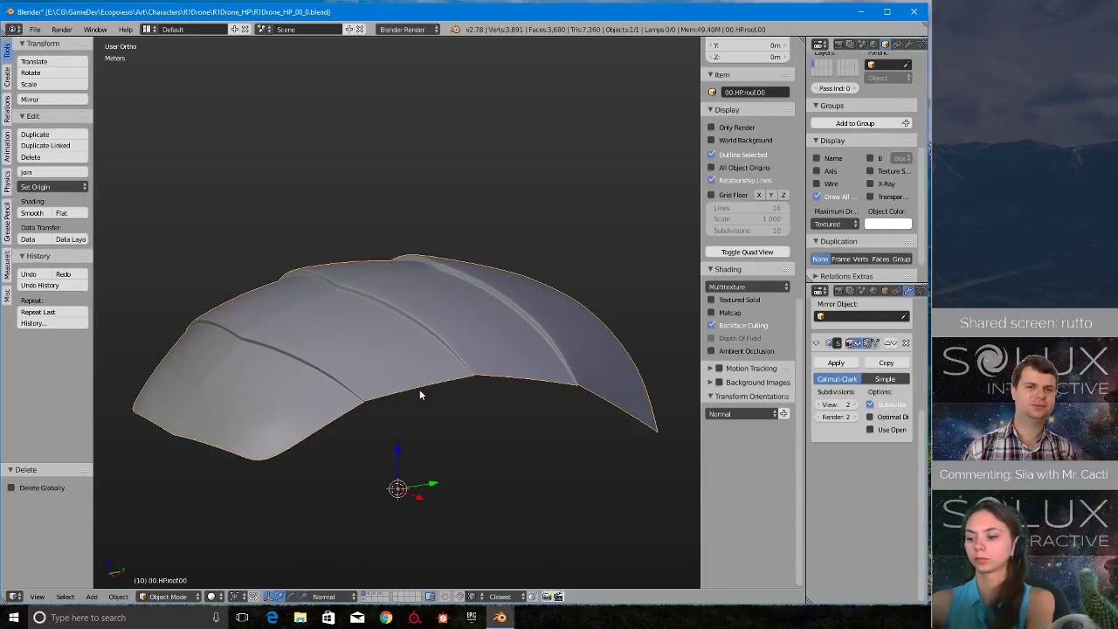
- Duplicate the original roof in place without offset and inspect the overlapping copy from below
{"action": "key", "text": "shift+d"}
{"action": "right_click", "coordinate": [586, 129]}
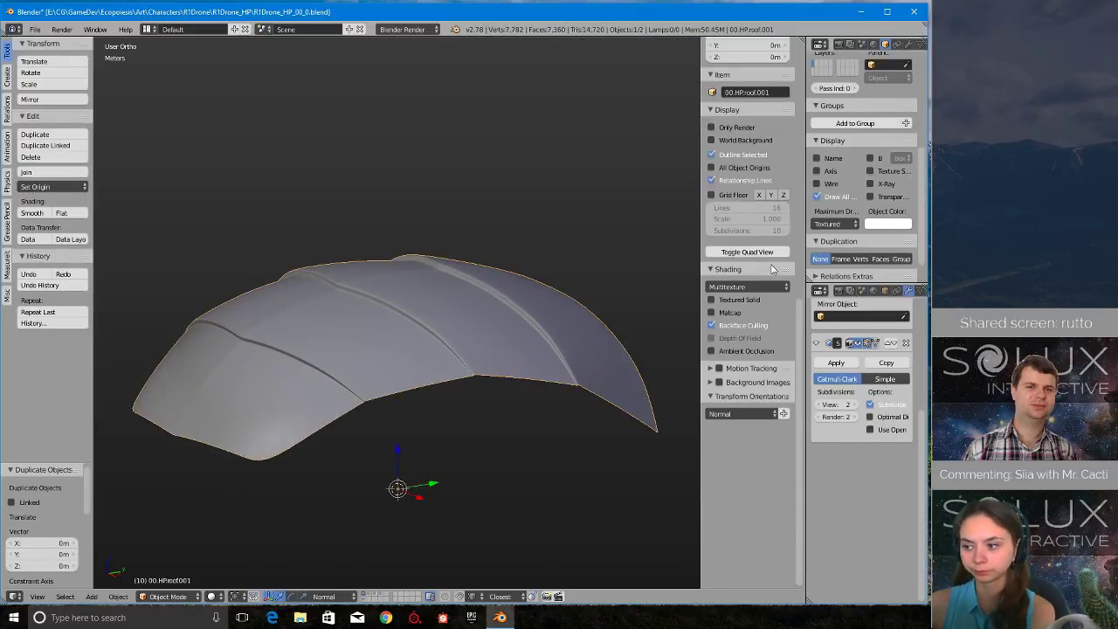
{"action": "middle_click_drag", "start_coordinate": [463, 436], "coordinate": [440, 393]}
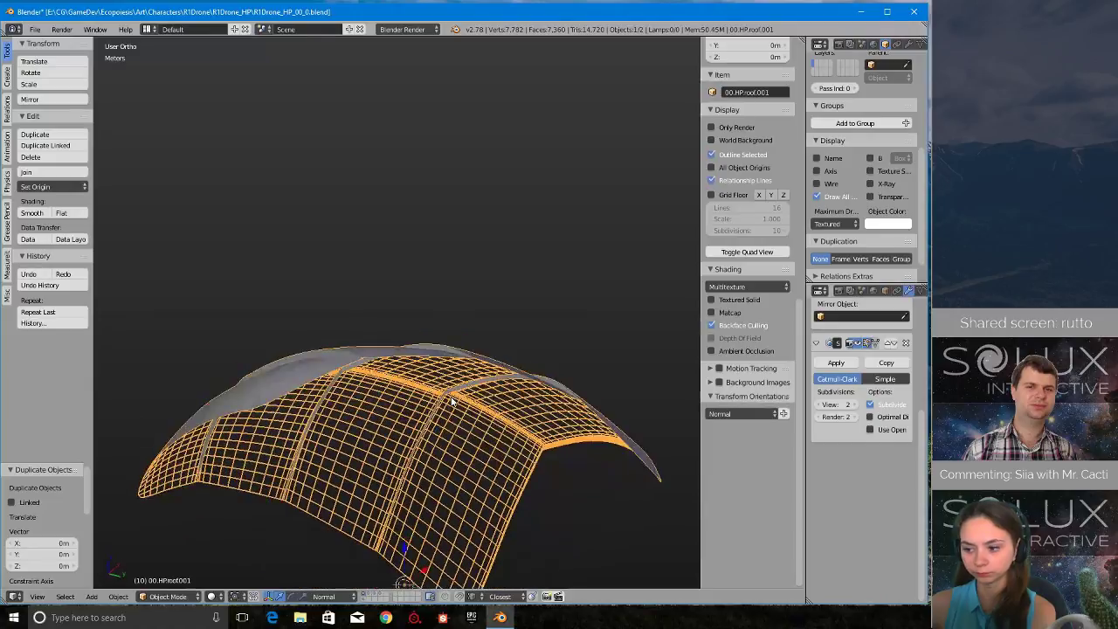
{"action": "scroll", "coordinate": [440, 394], "scroll_direction": "up", "scroll_amount": 3}
{"action": "scroll", "coordinate": [441, 394], "scroll_direction": "down", "scroll_amount": 1}
{"action": "middle_click_drag", "start_coordinate": [440, 300], "coordinate": [542, 444]}
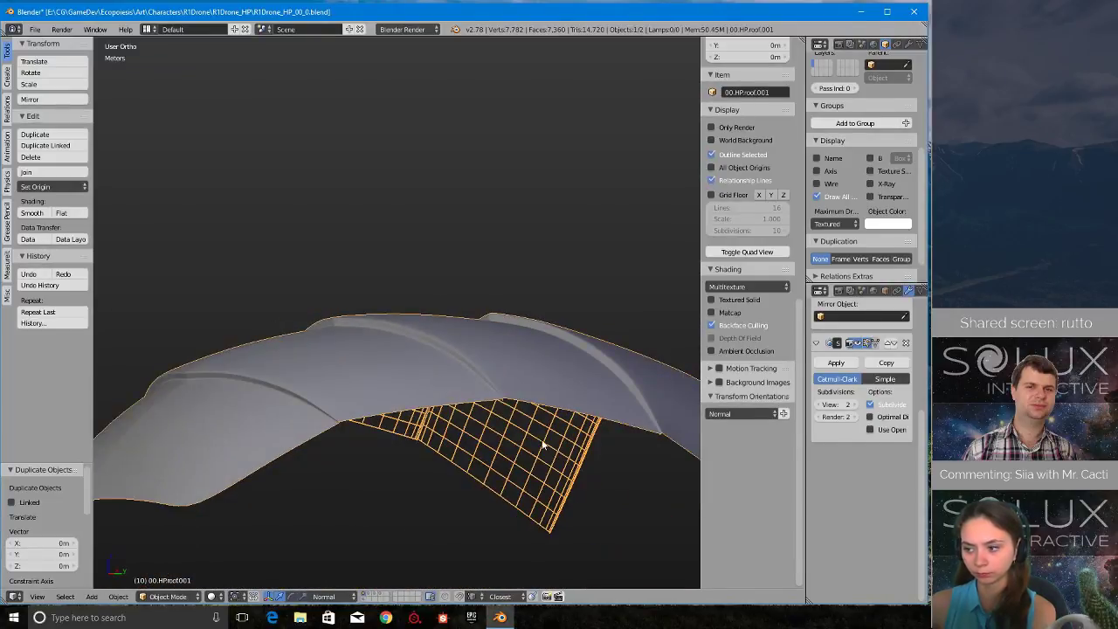
{"action": "scroll", "coordinate": [529, 444], "scroll_direction": "down", "scroll_amount": 3}
{"action": "scroll", "coordinate": [472, 287], "scroll_direction": "up", "scroll_amount": 3}
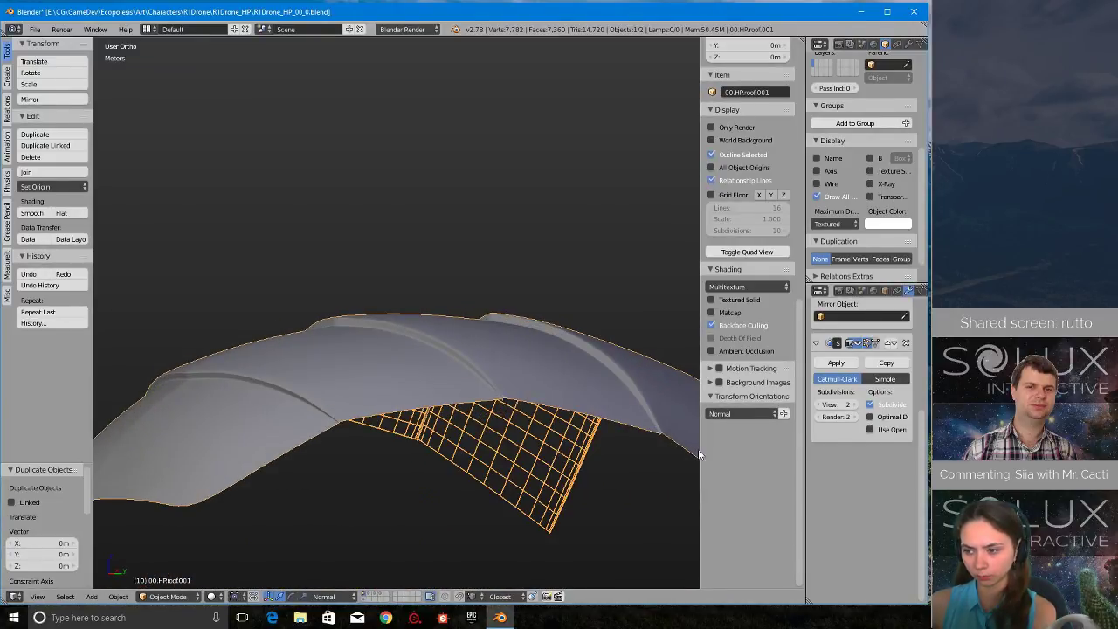
- Add a Solidify modifier to the in-place roof copy and enable its Flip Normals option
{"action": "scroll", "coordinate": [415, 396], "scroll_direction": "down", "scroll_amount": 2}
{"action": "scroll", "coordinate": [871, 323], "scroll_direction": "up", "scroll_amount": 5}
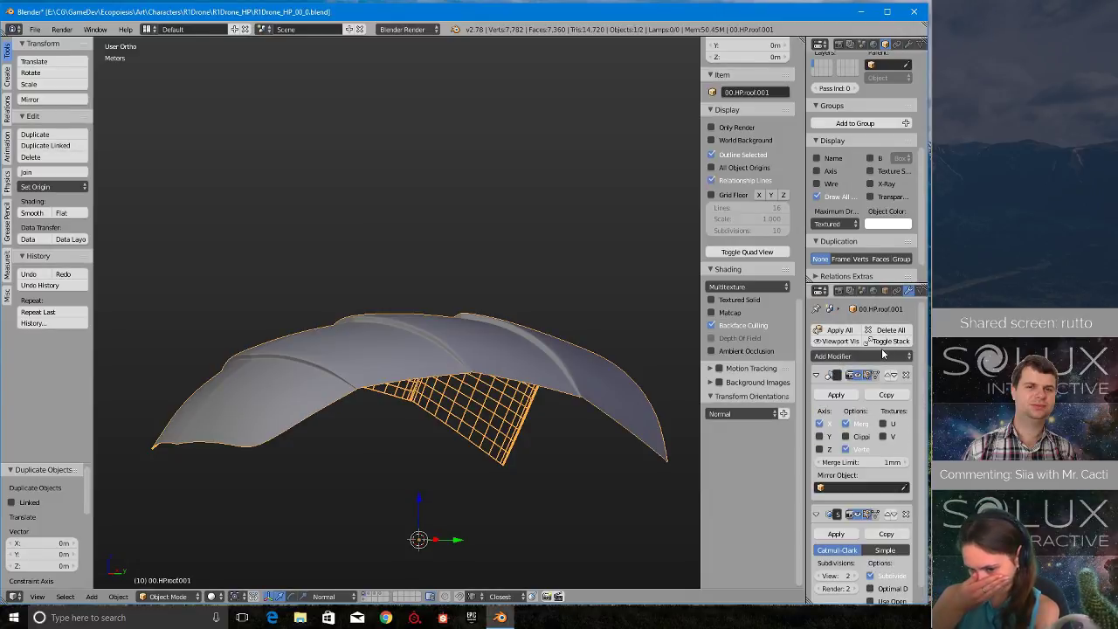
{"action": "left_click", "coordinate": [881, 356]}
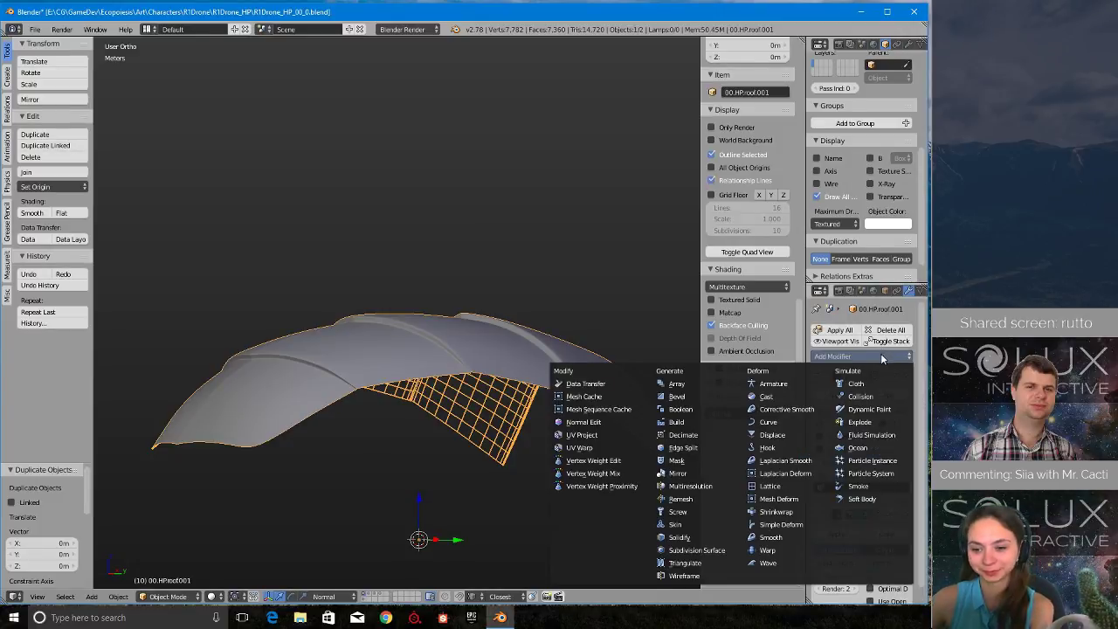
{"action": "left_click", "coordinate": [716, 540]}
{"action": "middle_click_drag", "start_coordinate": [390, 297], "coordinate": [605, 498]}
{"action": "scroll", "coordinate": [894, 562], "scroll_direction": "down", "scroll_amount": 6}
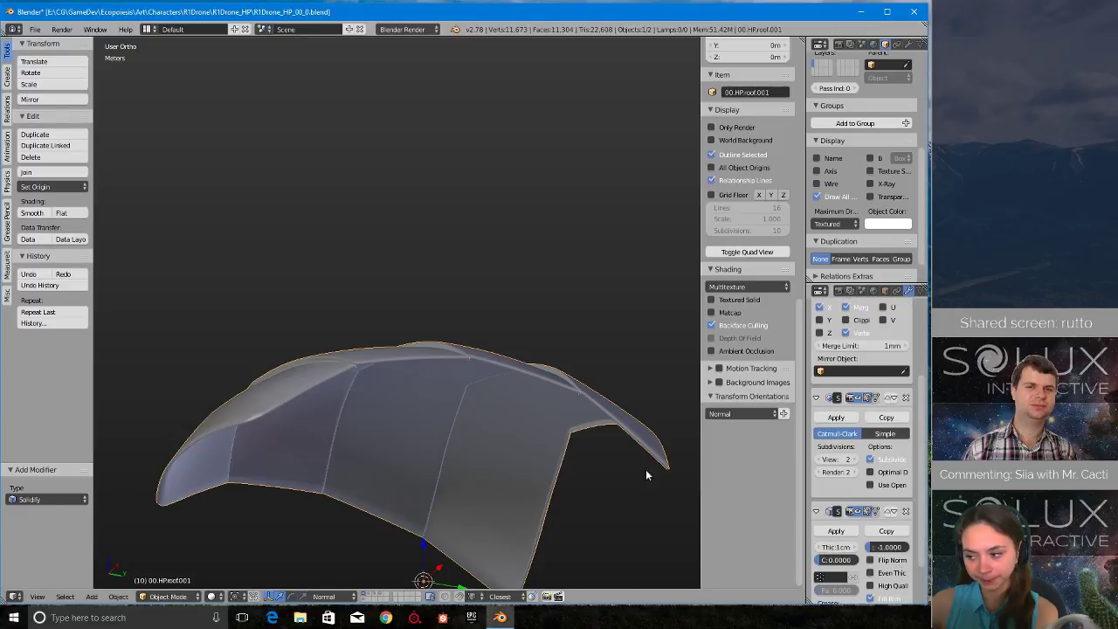
{"action": "mouse_move", "coordinate": [463, 383]}
{"action": "middle_mouse_down"}
{"action": "mouse_move", "coordinate": [444, 432]}
{"action": "mouse_move", "coordinate": [437, 378]}
{"action": "mouse_move", "coordinate": [422, 412]}
{"action": "mouse_move", "coordinate": [412, 365]}
{"action": "mouse_move", "coordinate": [465, 422]}
{"action": "mouse_move", "coordinate": [449, 323]}
{"action": "mouse_move", "coordinate": [394, 297]}
{"action": "mouse_move", "coordinate": [543, 326]}
{"action": "mouse_move", "coordinate": [409, 421]}
{"action": "mouse_move", "coordinate": [517, 400]}
{"action": "mouse_move", "coordinate": [349, 421]}
{"action": "mouse_move", "coordinate": [425, 324]}
{"action": "mouse_move", "coordinate": [443, 332]}
{"action": "middle_mouse_up"}
{"action": "scroll", "coordinate": [900, 551], "scroll_direction": "down", "scroll_amount": 2}
{"action": "left_click", "coordinate": [892, 508]}
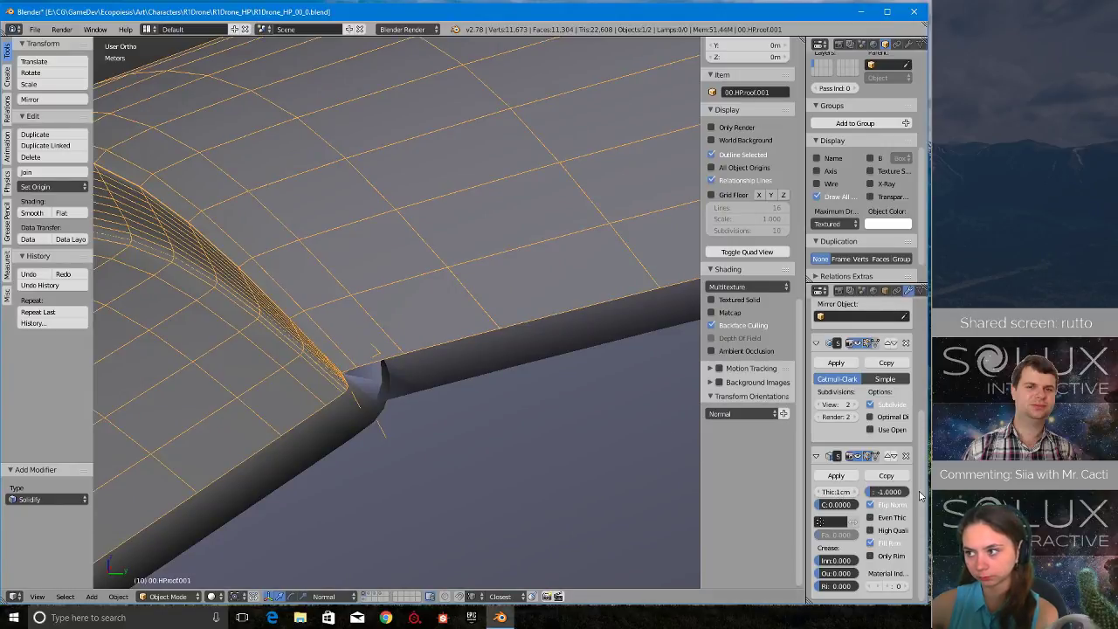
- Toggle the Solidify modifier's viewport display to compare the roof's rim and groove corners with and without thickness
{"action": "left_click", "coordinate": [863, 456]}
{"action": "left_click", "coordinate": [863, 456]}
{"action": "left_click", "coordinate": [863, 456]}
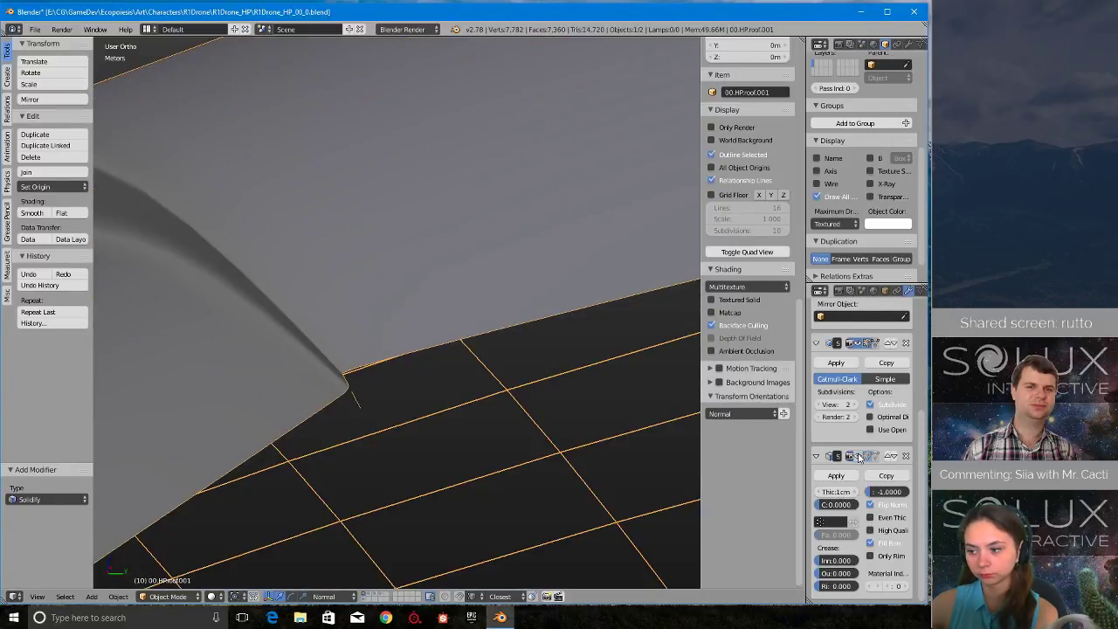
{"action": "scroll", "coordinate": [447, 451], "scroll_direction": "down", "scroll_amount": 9}
{"action": "middle_click_drag", "start_coordinate": [480, 443], "coordinate": [494, 406]}
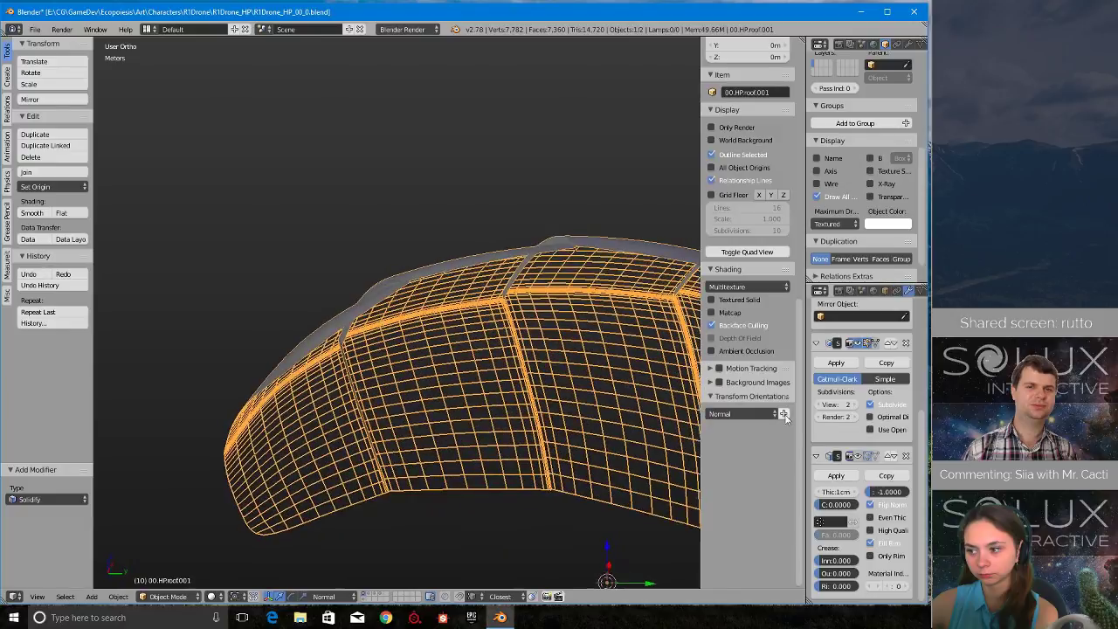
{"action": "left_click", "coordinate": [860, 461]}
{"action": "scroll", "coordinate": [428, 310], "scroll_direction": "up", "scroll_amount": 7}
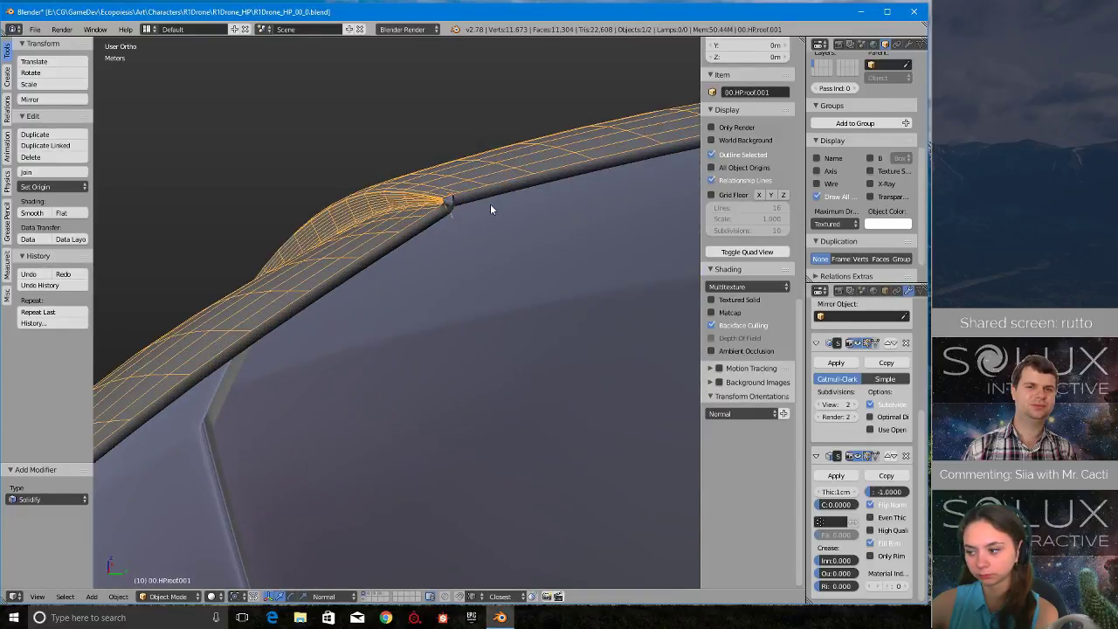
{"action": "scroll", "coordinate": [471, 334], "scroll_direction": "down", "scroll_amount": 7}
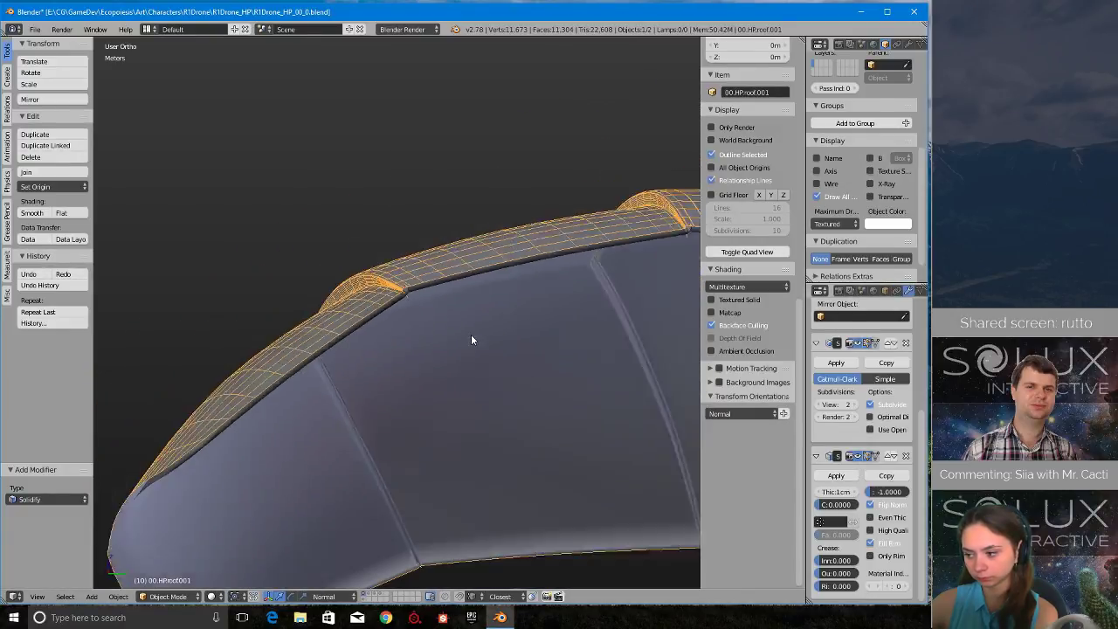
{"action": "key", "text": "Tab"}
{"action": "middle_click_drag", "start_coordinate": [429, 329], "coordinate": [524, 349]}
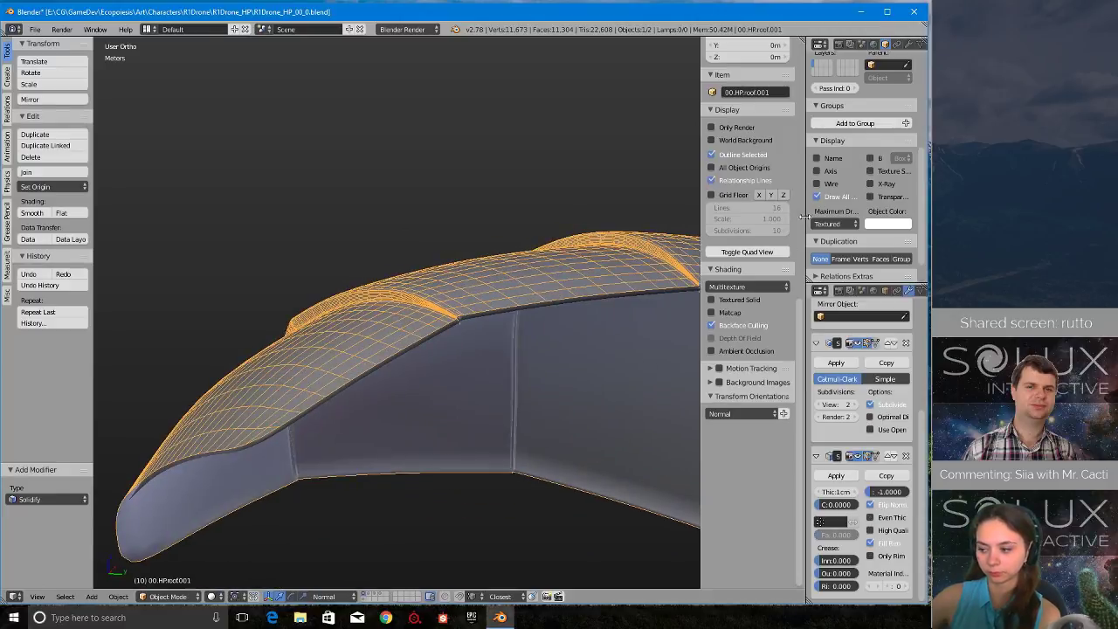
- Set the roof copy's maximum draw type to Wire and examine its inner surface near the grooves
{"action": "left_click", "coordinate": [829, 225]}
{"action": "left_click", "coordinate": [800, 198]}
{"action": "scroll", "coordinate": [452, 361], "scroll_direction": "up", "scroll_amount": 8}
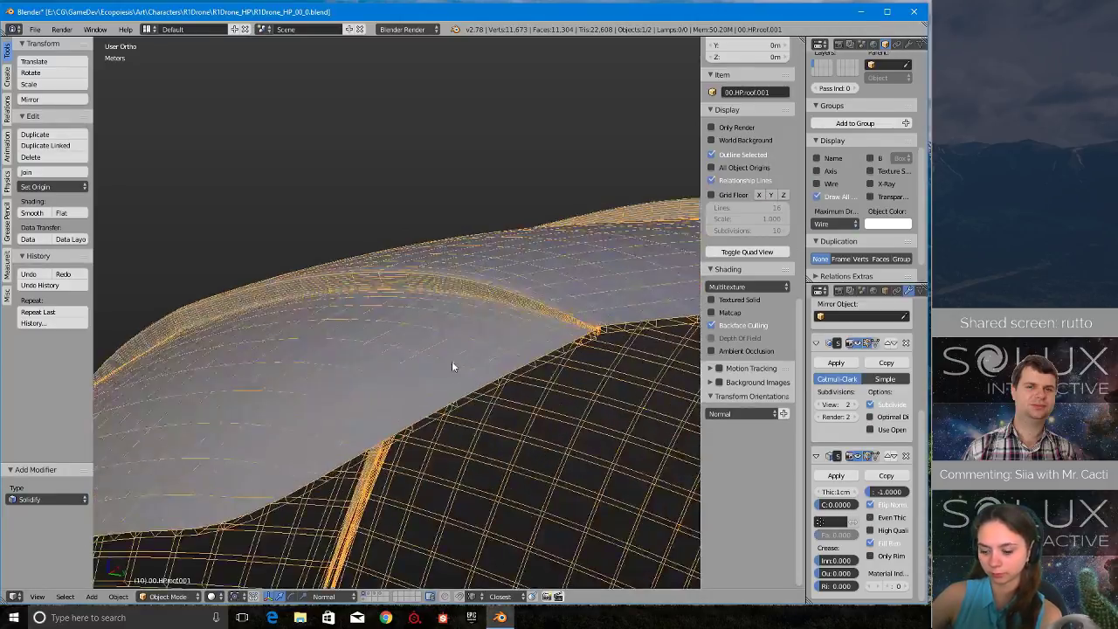
{"action": "middle_click_drag", "start_coordinate": [463, 325], "coordinate": [459, 333]}
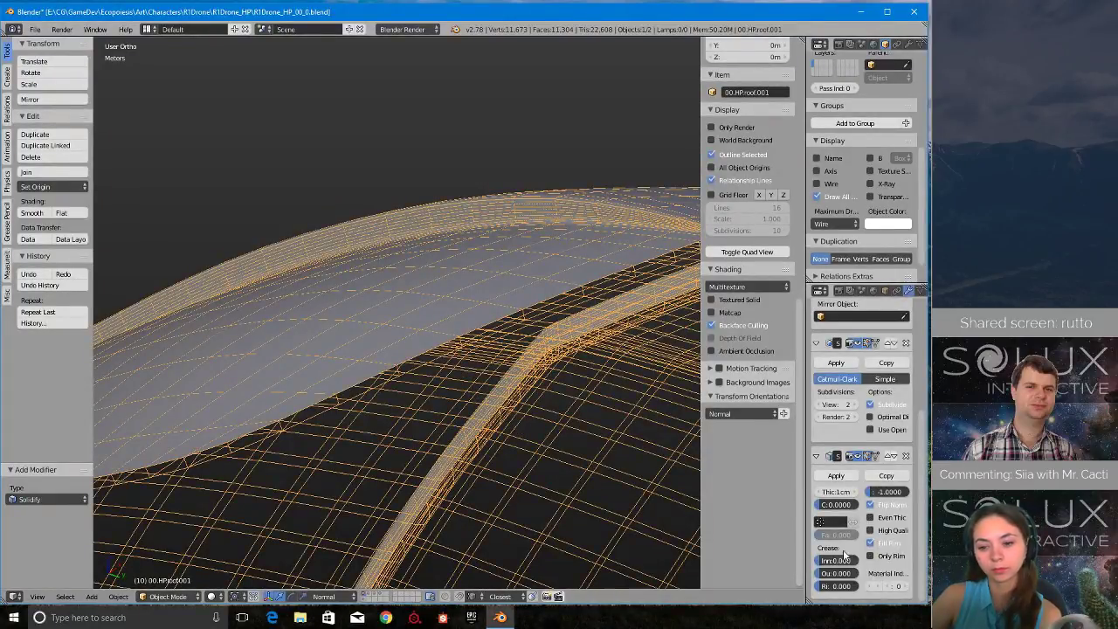
- Disable Fill Rim in the roof copy's Solidify modifier and check the open edge
{"action": "left_click", "coordinate": [892, 545]}
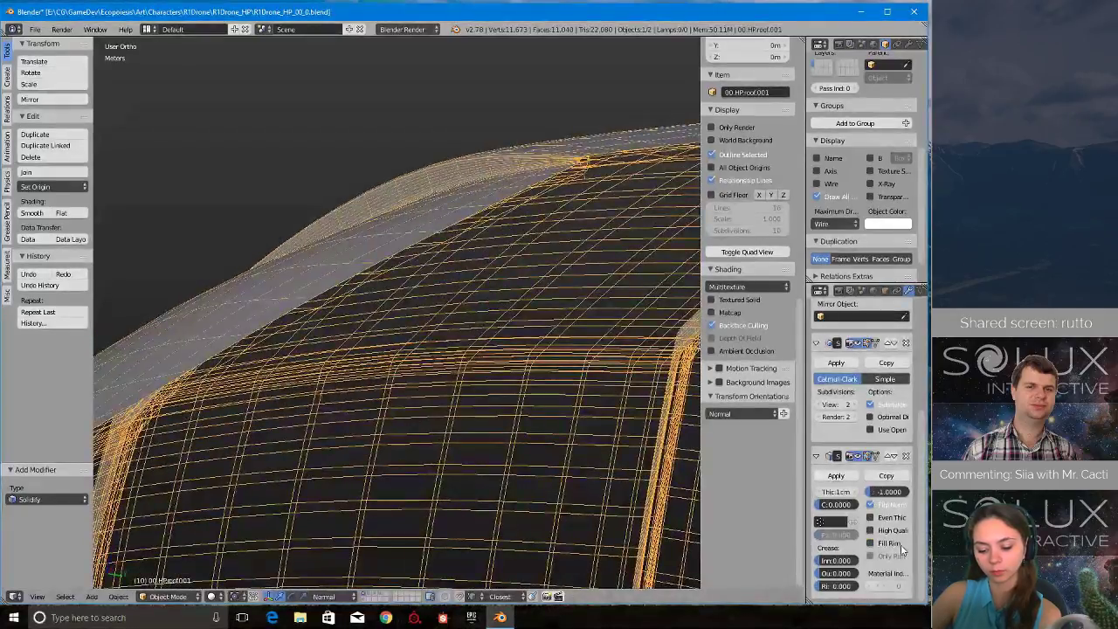
{"action": "middle_click_drag", "start_coordinate": [437, 361], "coordinate": [443, 300]}
{"action": "middle_click_drag", "start_coordinate": [508, 191], "coordinate": [419, 384]}
- Restore the roof copy's maximum draw type to Textured
{"action": "left_click", "coordinate": [830, 225]}
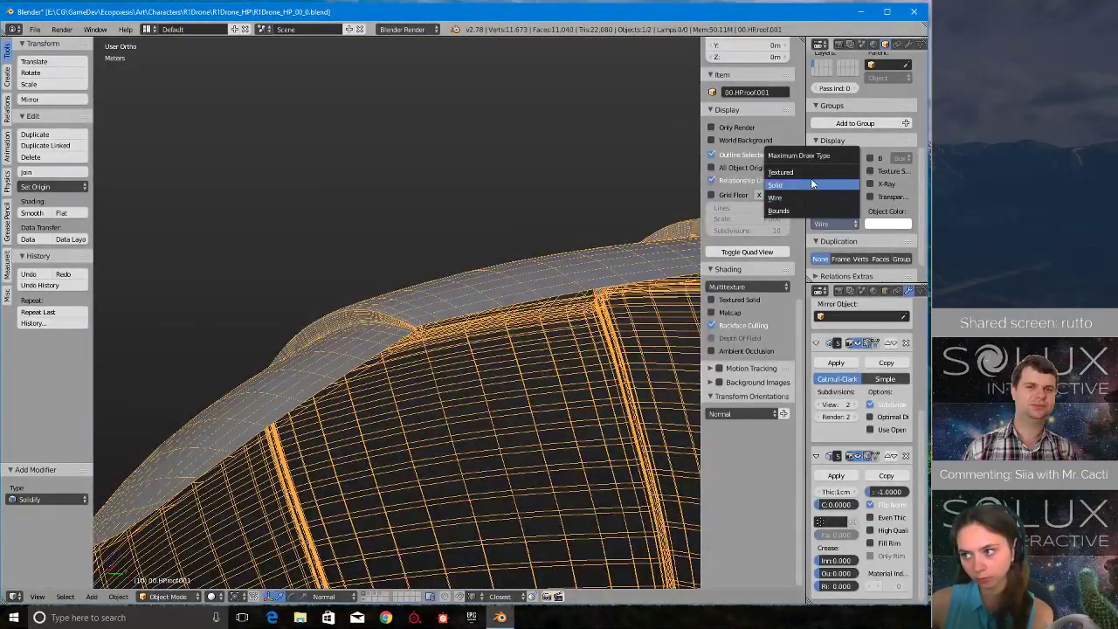
{"action": "left_click", "coordinate": [790, 169]}
{"action": "mouse_move", "coordinate": [494, 302]}
{"action": "middle_mouse_down"}
{"action": "mouse_move", "coordinate": [456, 252]}
{"action": "mouse_move", "coordinate": [536, 346]}
{"action": "mouse_move", "coordinate": [483, 404]}
{"action": "mouse_move", "coordinate": [414, 400]}
{"action": "mouse_move", "coordinate": [427, 377]}
{"action": "mouse_move", "coordinate": [421, 361]}
{"action": "mouse_move", "coordinate": [474, 365]}
{"action": "mouse_move", "coordinate": [755, 511]}
{"action": "middle_mouse_up"}
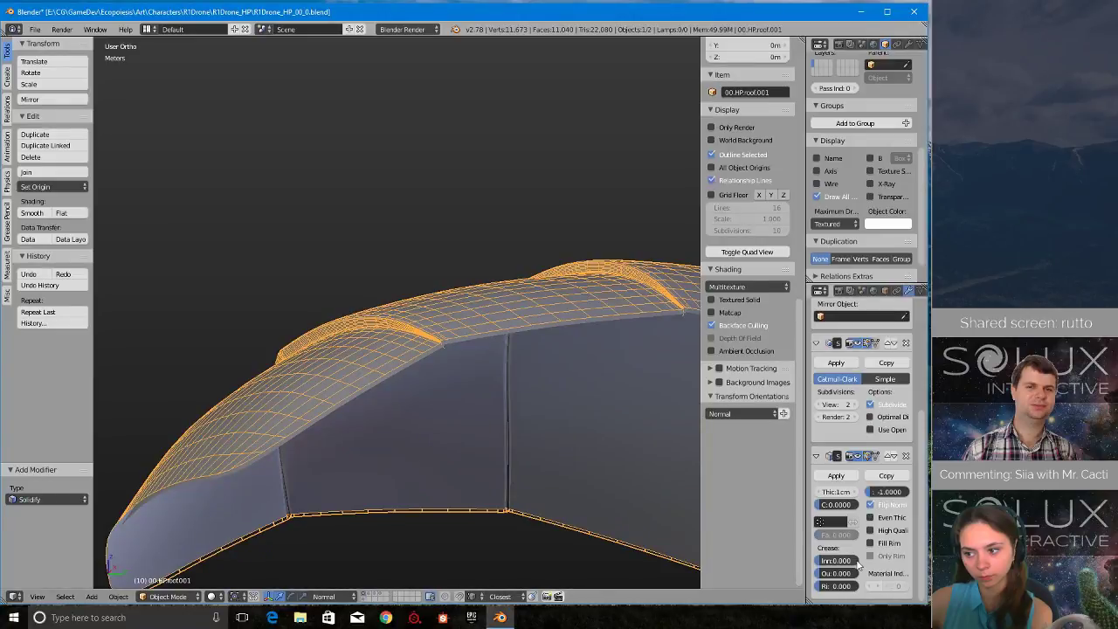
- Try to apply the roof copy's Solidify modifier, inspect the resulting mesh and undo the application
{"action": "scroll", "coordinate": [852, 479], "scroll_direction": "up", "scroll_amount": 4}
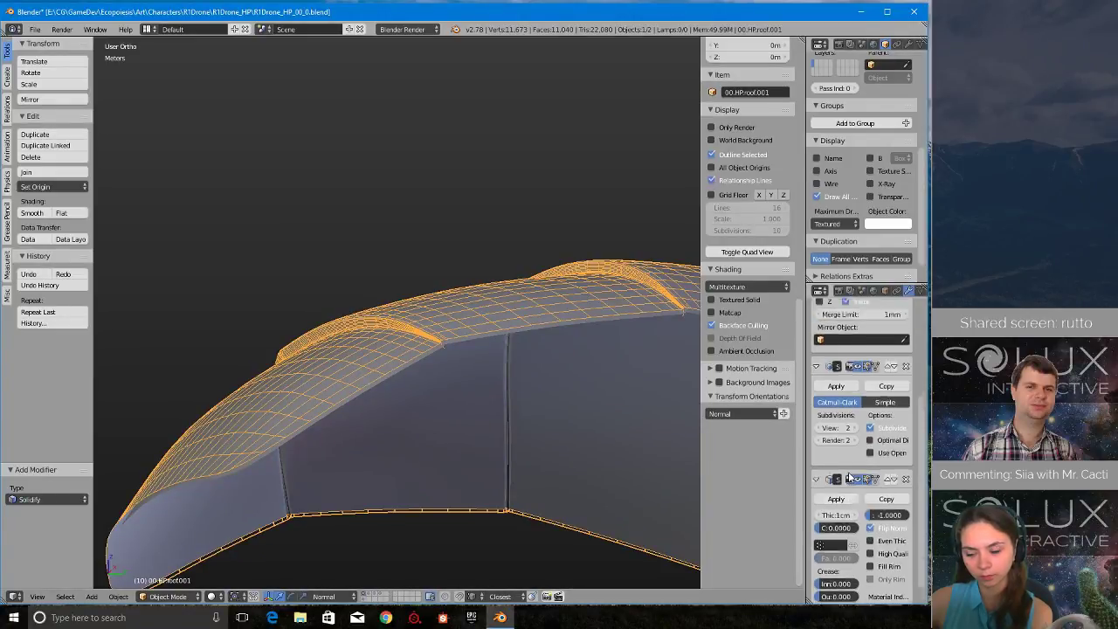
{"action": "scroll", "coordinate": [846, 506], "scroll_direction": "down", "scroll_amount": 1}
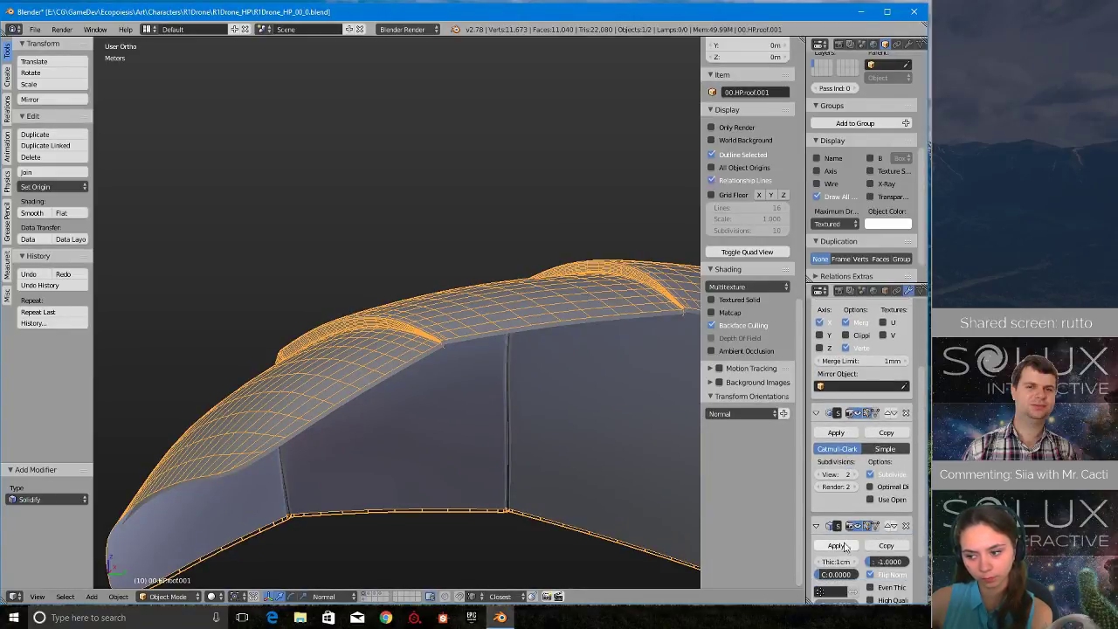
{"action": "left_click", "coordinate": [836, 545]}
{"action": "middle_click_drag", "start_coordinate": [404, 399], "coordinate": [471, 401]}
{"action": "key", "text": "ctrl+z"}
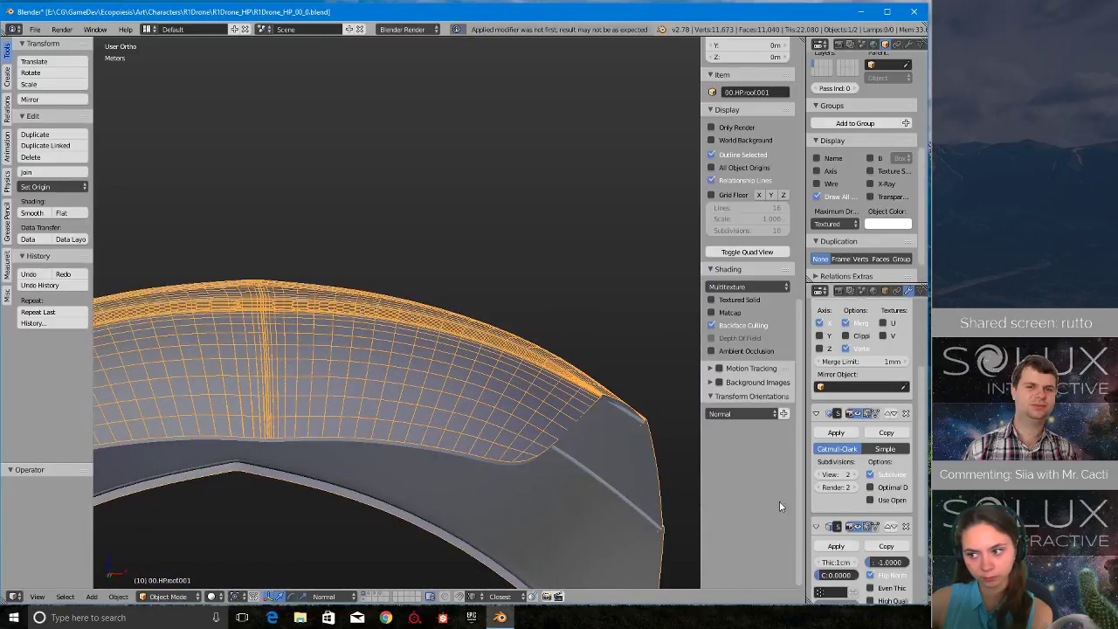
- Move the roof copy's Solidify modifier above its Subdivision Surface modifier in the stack and check the resulting mesh
{"action": "scroll", "coordinate": [891, 461], "scroll_direction": "up", "scroll_amount": 4}
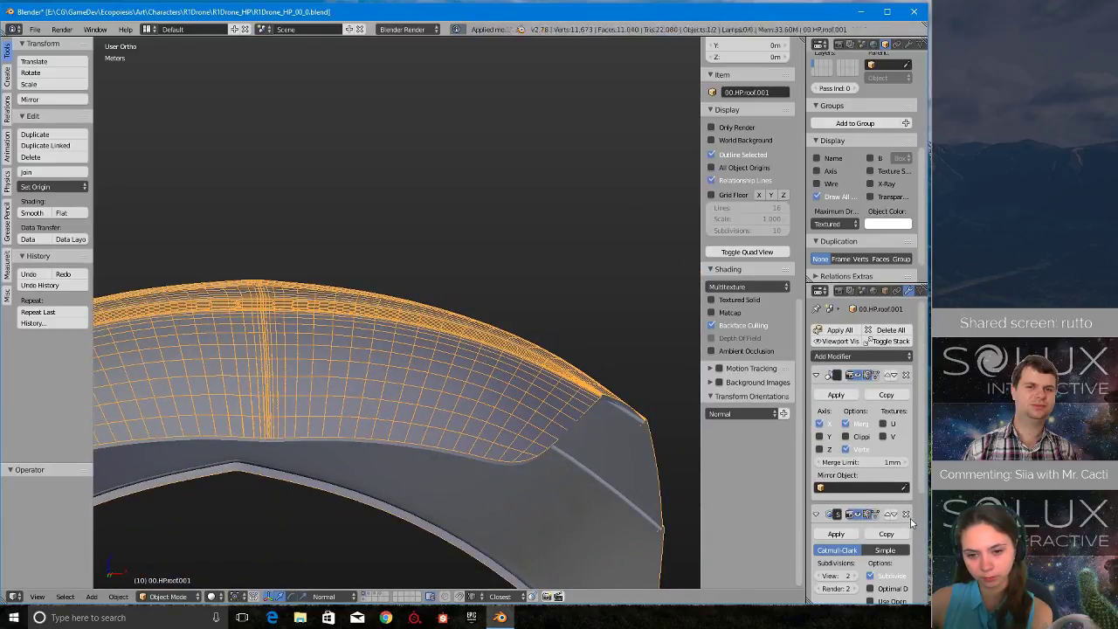
{"action": "scroll", "coordinate": [884, 519], "scroll_direction": "down", "scroll_amount": 4}
{"action": "left_click", "coordinate": [889, 560]}
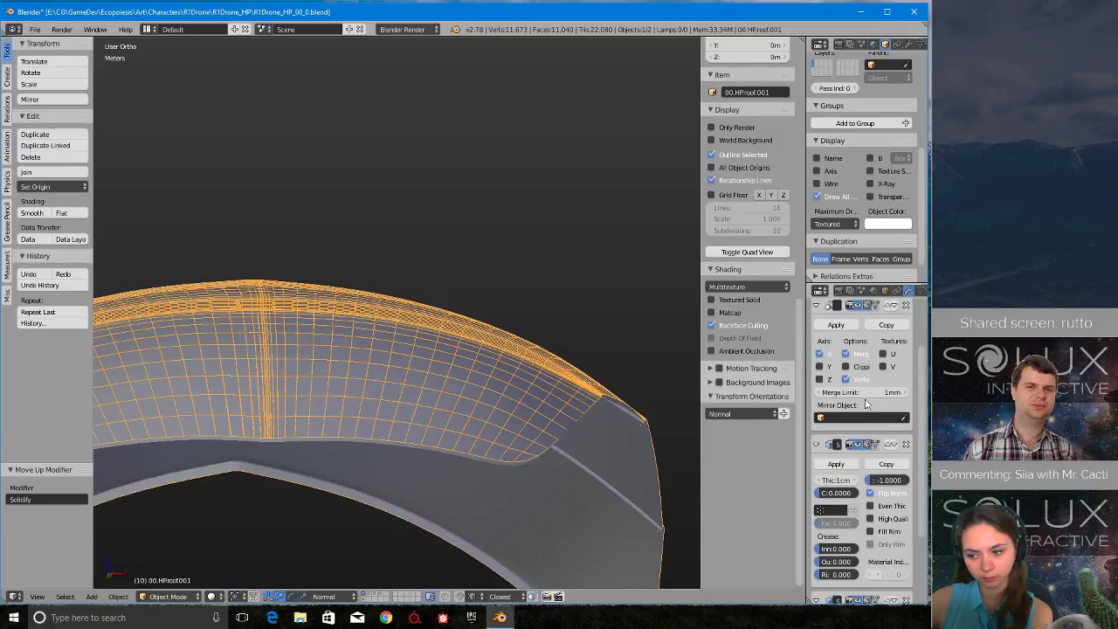
{"action": "scroll", "coordinate": [891, 498], "scroll_direction": "down", "scroll_amount": 3}
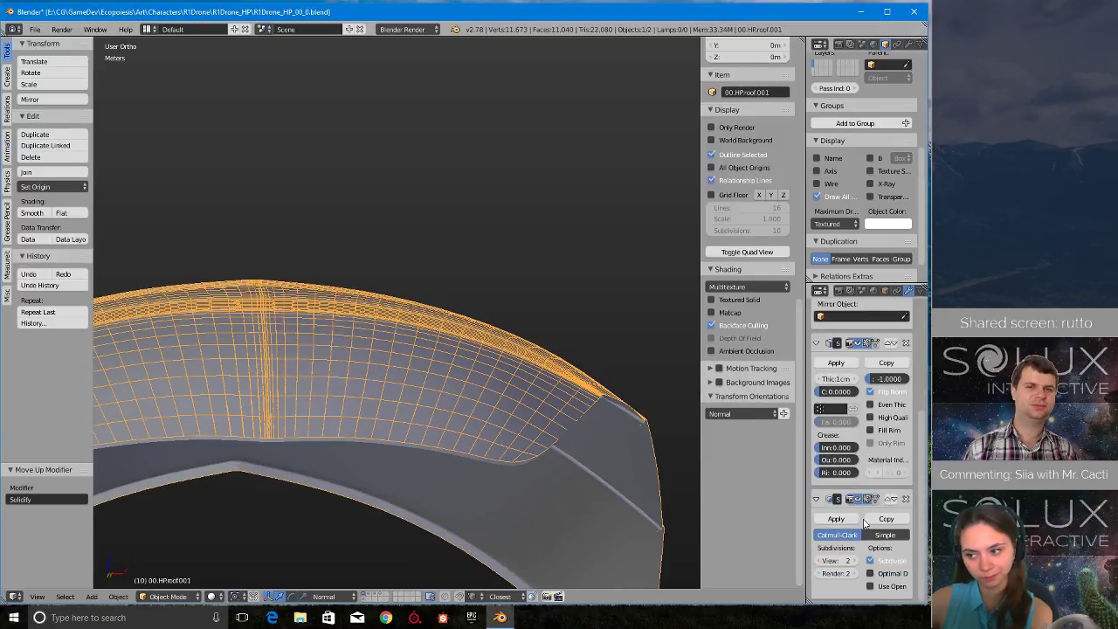
{"action": "middle_click_drag", "start_coordinate": [388, 407], "coordinate": [350, 420]}
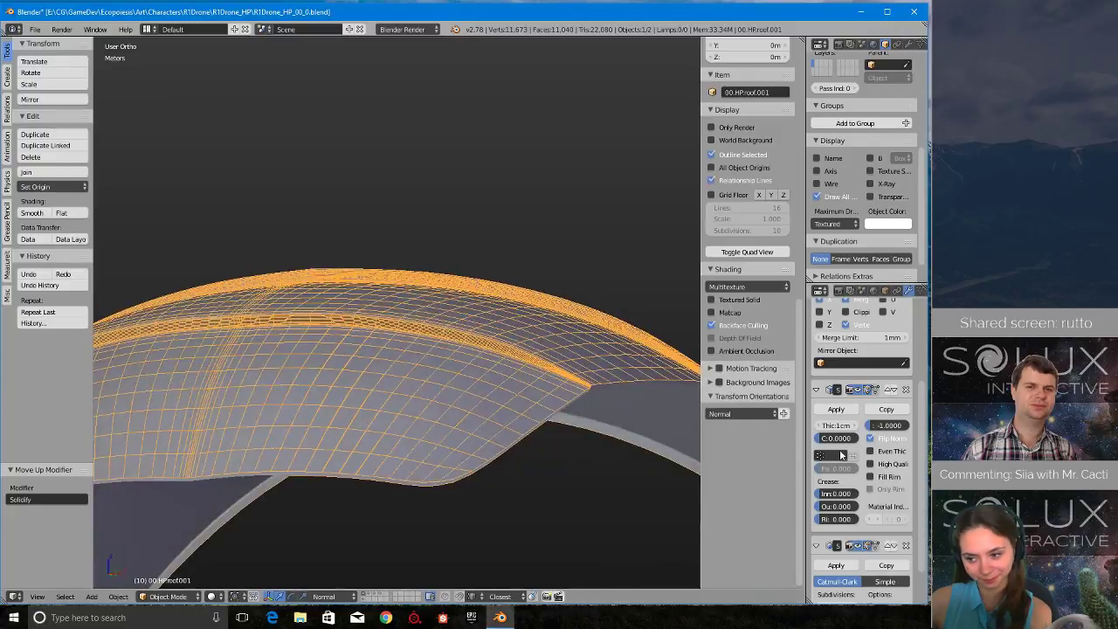
- Apply the roof copy's Mirror and Solidify modifiers, leaving Subdivision Surface live
{"action": "scroll", "coordinate": [851, 429], "scroll_direction": "up", "scroll_amount": 4}
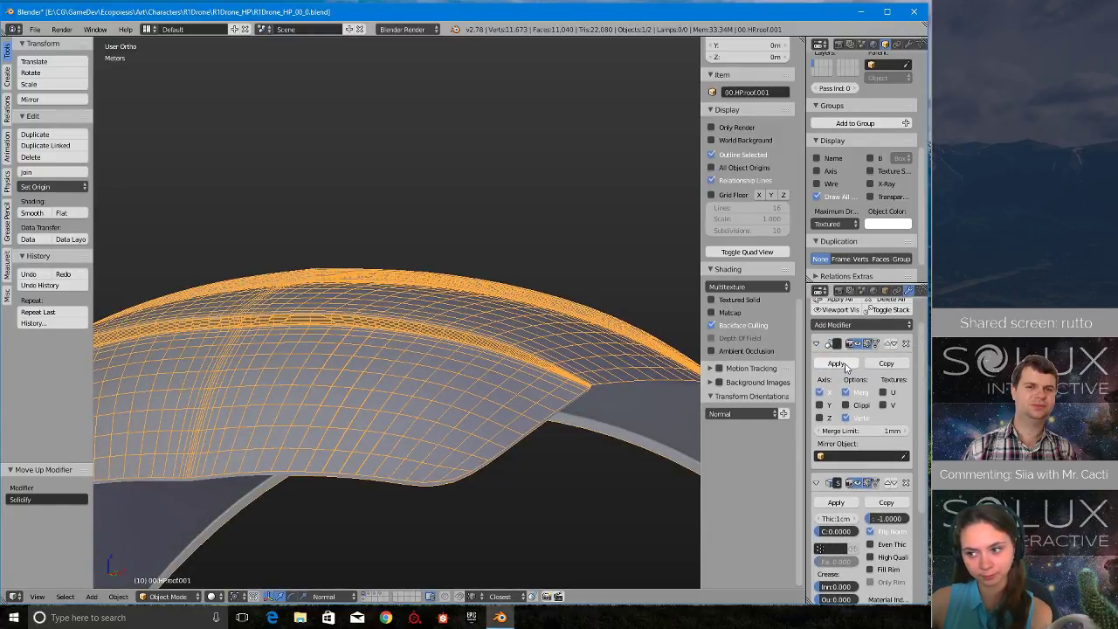
{"action": "left_click", "coordinate": [843, 365]}
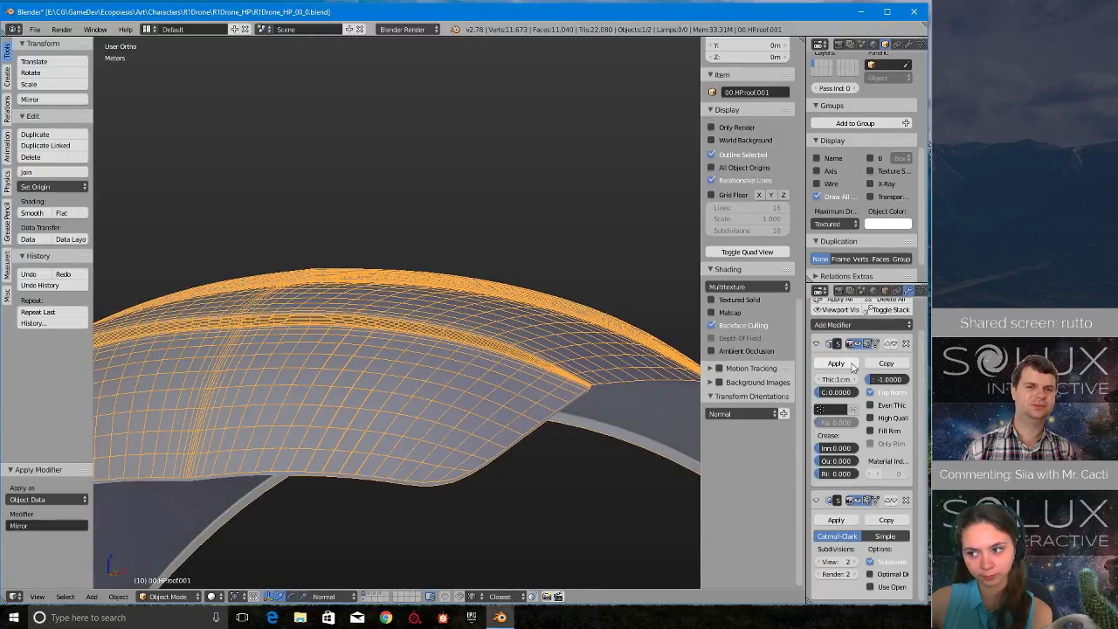
{"action": "left_click", "coordinate": [837, 363]}
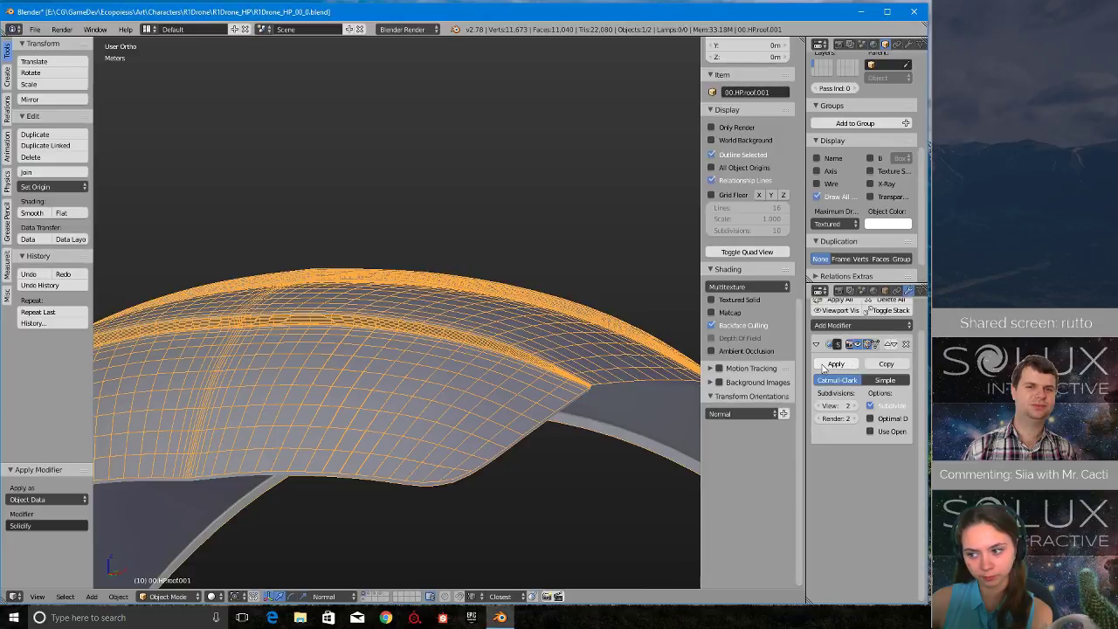
- Open the roof copy for mesh editing in top view with wireframe shading
{"action": "middle_click_drag", "start_coordinate": [179, 461], "coordinate": [230, 463]}
{"action": "scroll", "coordinate": [230, 463], "scroll_direction": "down", "scroll_amount": 4}
{"action": "left_click", "coordinate": [243, 393]}
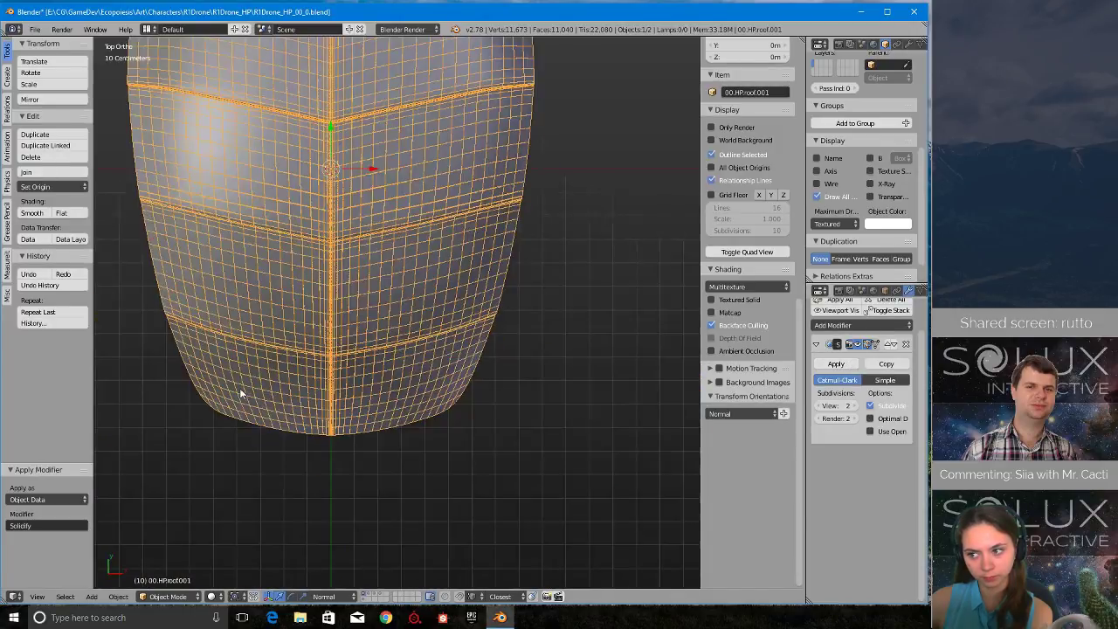
{"action": "scroll", "coordinate": [301, 410], "scroll_direction": "down", "scroll_amount": 3}
{"action": "key", "text": "ctrl+Tab"}
{"action": "left_click", "coordinate": [375, 463]}
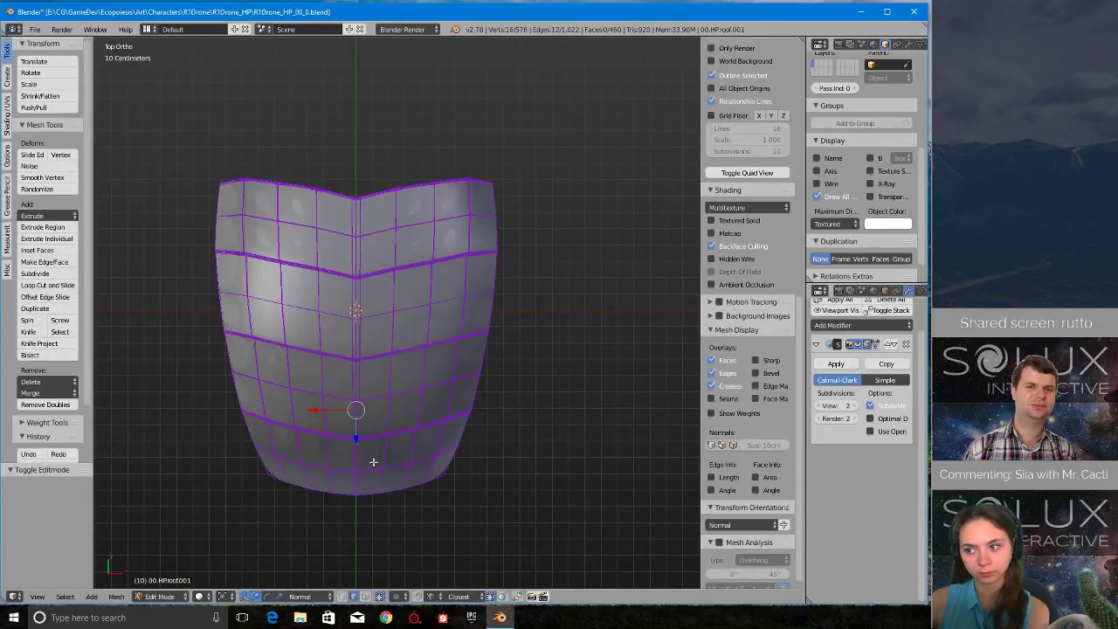
{"action": "left_click", "coordinate": [371, 464]}
{"action": "right_click", "coordinate": [423, 370]}
{"action": "key", "text": "z"}
{"action": "left_click", "coordinate": [509, 376]}
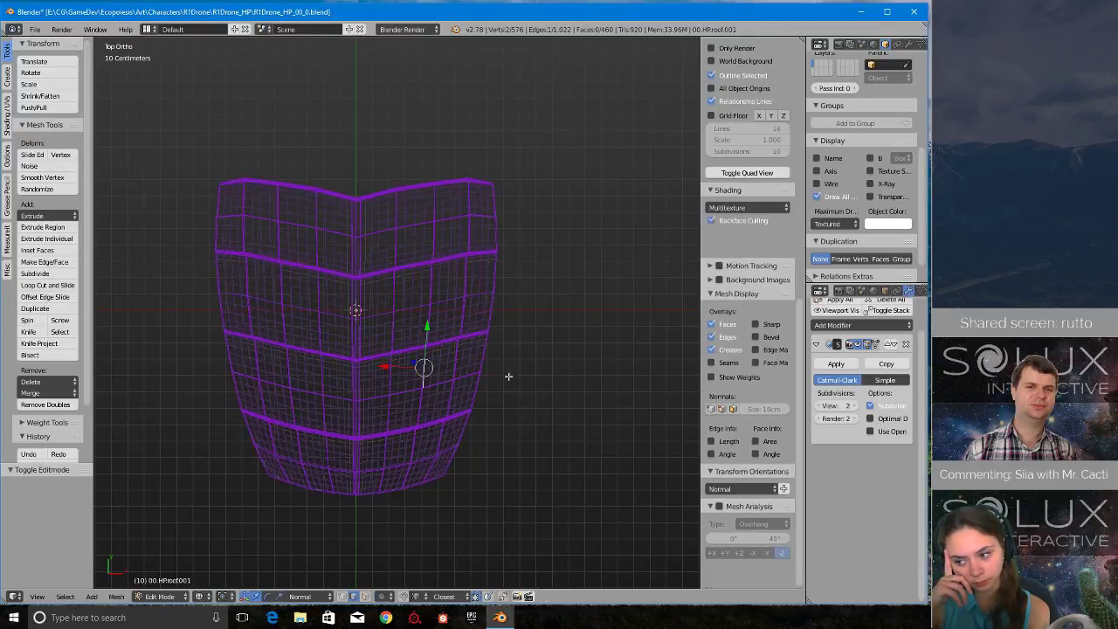
- Switch to face selection and delete the faces of the roof copy's negative-X half, up to the centre strip
{"action": "scroll", "coordinate": [407, 395], "scroll_direction": "down", "scroll_amount": 3, "text": "ctrl"}
{"action": "scroll", "coordinate": [406, 396], "scroll_direction": "up", "scroll_amount": 2}
{"action": "key", "text": "ctrl+Tab"}
{"action": "left_click", "coordinate": [389, 417]}
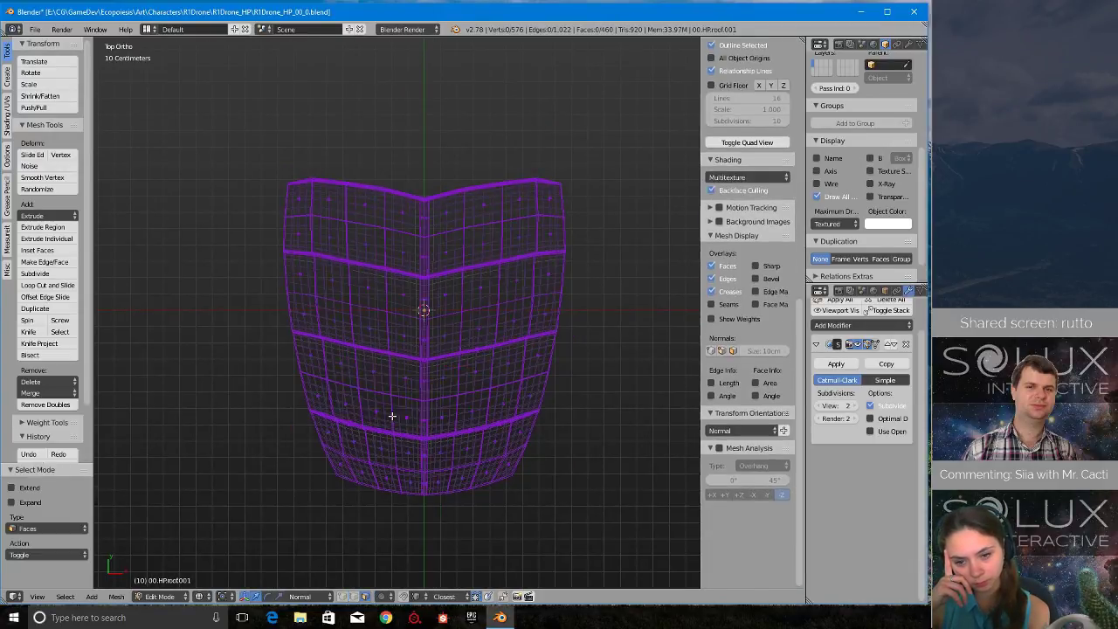
{"action": "scroll", "coordinate": [426, 458], "scroll_direction": "up", "scroll_amount": 2}
{"action": "middle_click_drag", "start_coordinate": [479, 469], "coordinate": [455, 413], "text": "shift"}
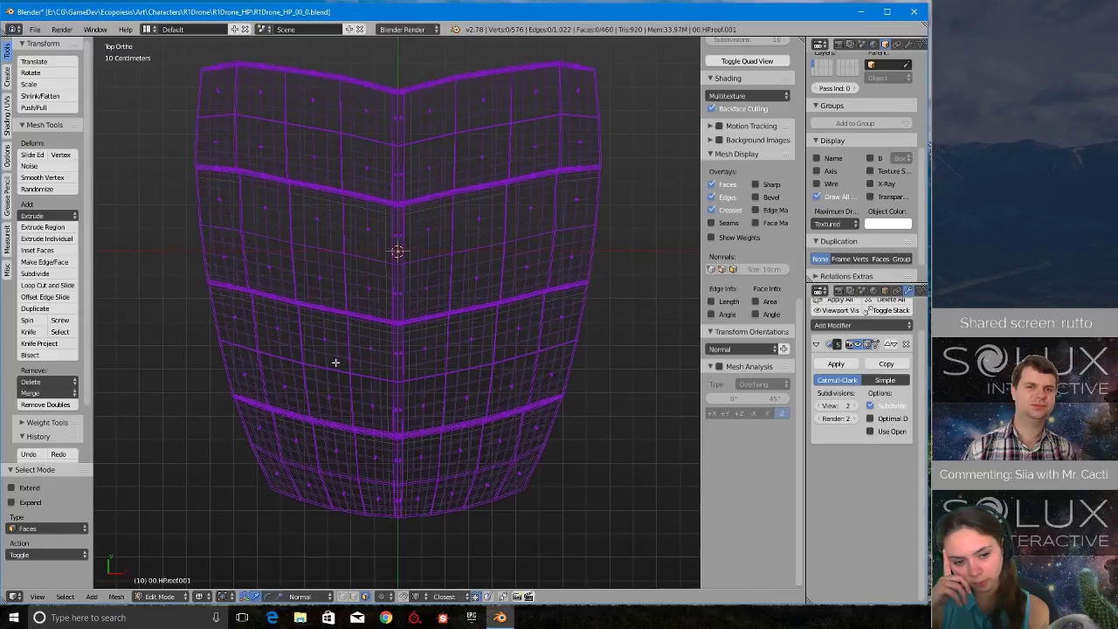
{"action": "left_click_drag", "start_coordinate": [166, 54], "coordinate": [386, 563]}
{"action": "key", "text": "x"}
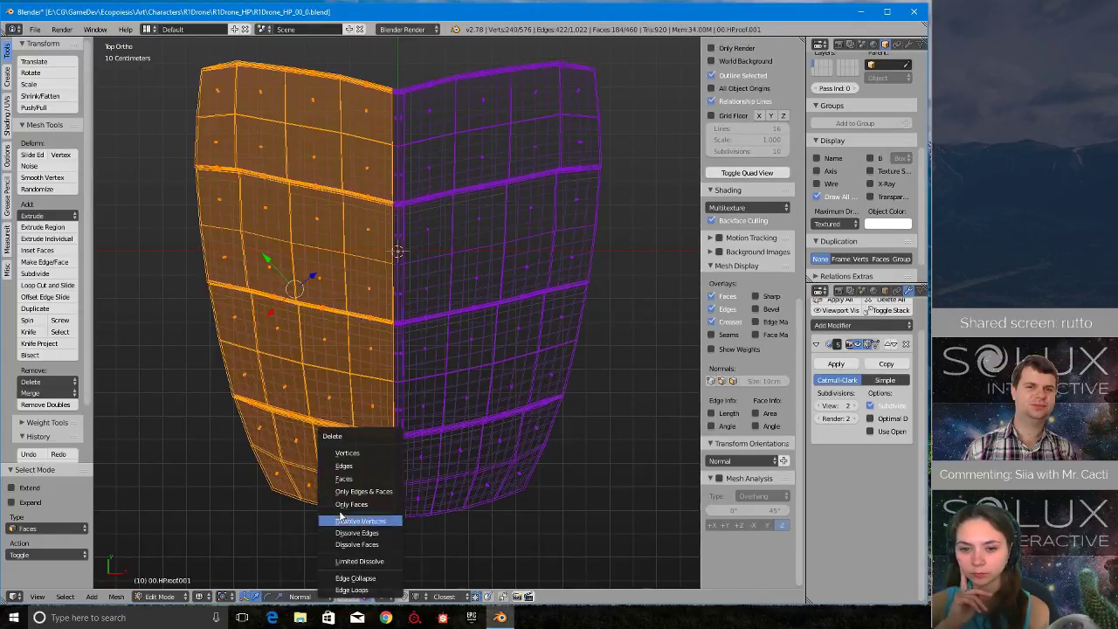
{"action": "left_click", "coordinate": [359, 480]}
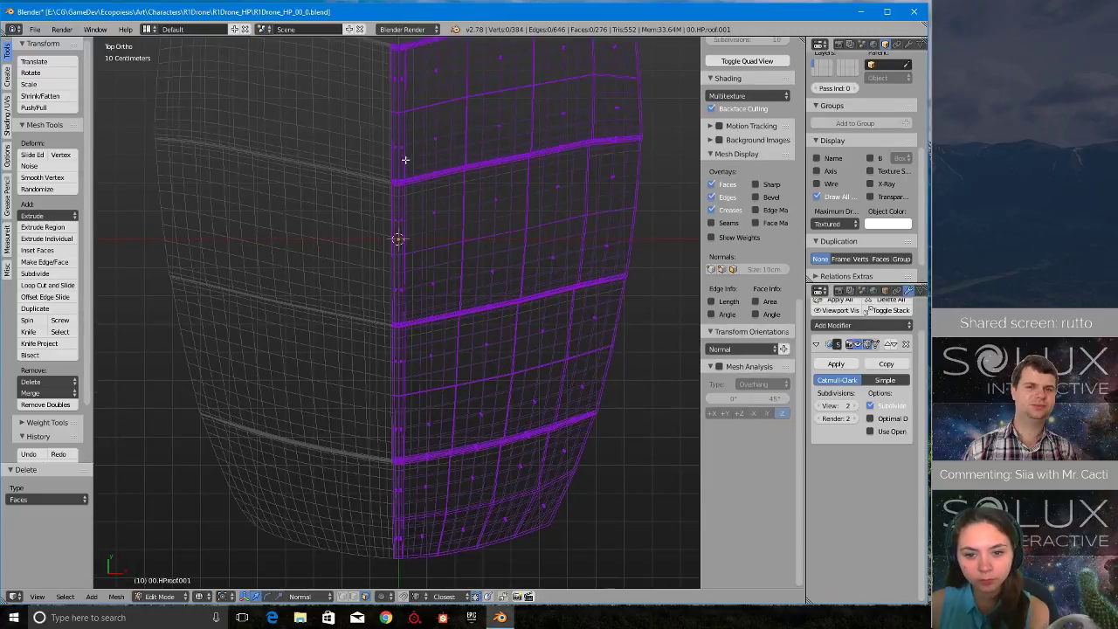
- Delete the centre strip's negative-X faces from the notched end of the roof copy to just past the origin
{"action": "scroll", "coordinate": [405, 160], "scroll_direction": "up", "scroll_amount": 5}
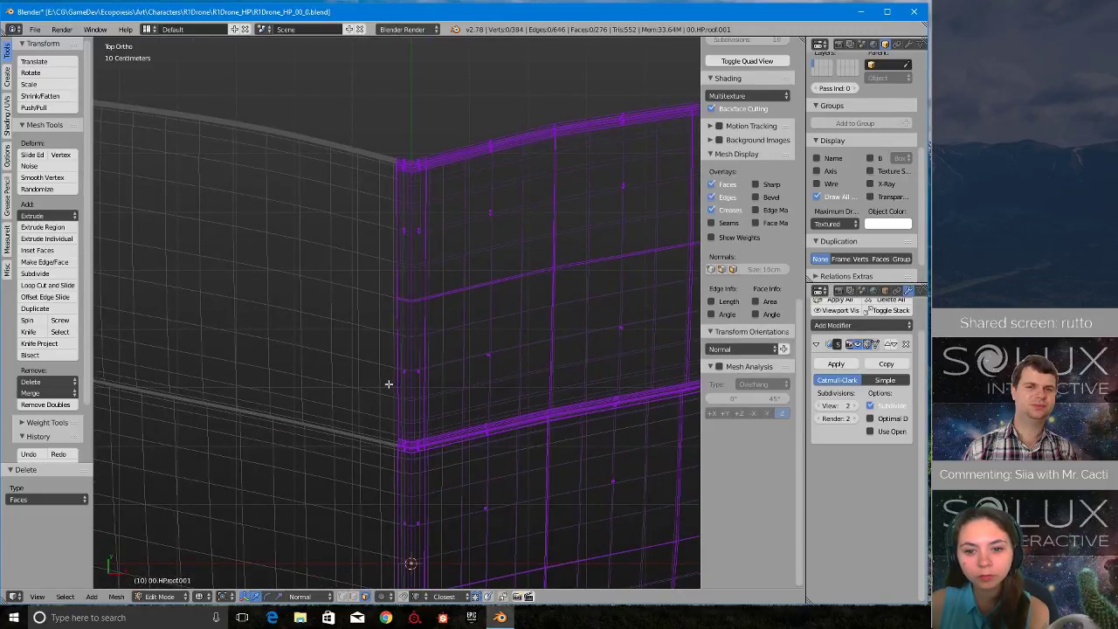
{"action": "key", "text": "b"}
{"action": "left_click_drag", "start_coordinate": [318, 117], "coordinate": [407, 549]}
{"action": "middle_click_drag", "start_coordinate": [408, 551], "coordinate": [398, 178], "text": "shift"}
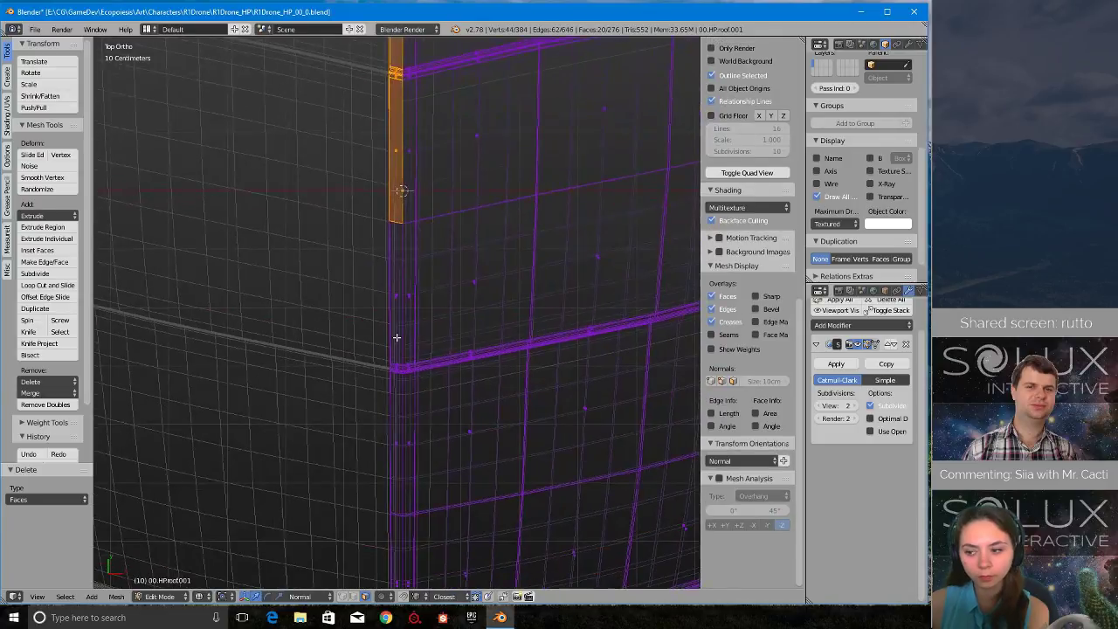
{"action": "key", "text": "x"}
{"action": "left_click", "coordinate": [375, 337]}
- Delete the next run of negative-X centre strip faces across the two grooves beyond the origin
{"action": "middle_click_drag", "start_coordinate": [425, 472], "coordinate": [425, 361], "text": "shift"}
{"action": "key", "text": "b"}
{"action": "left_click_drag", "start_coordinate": [243, 64], "coordinate": [393, 580]}
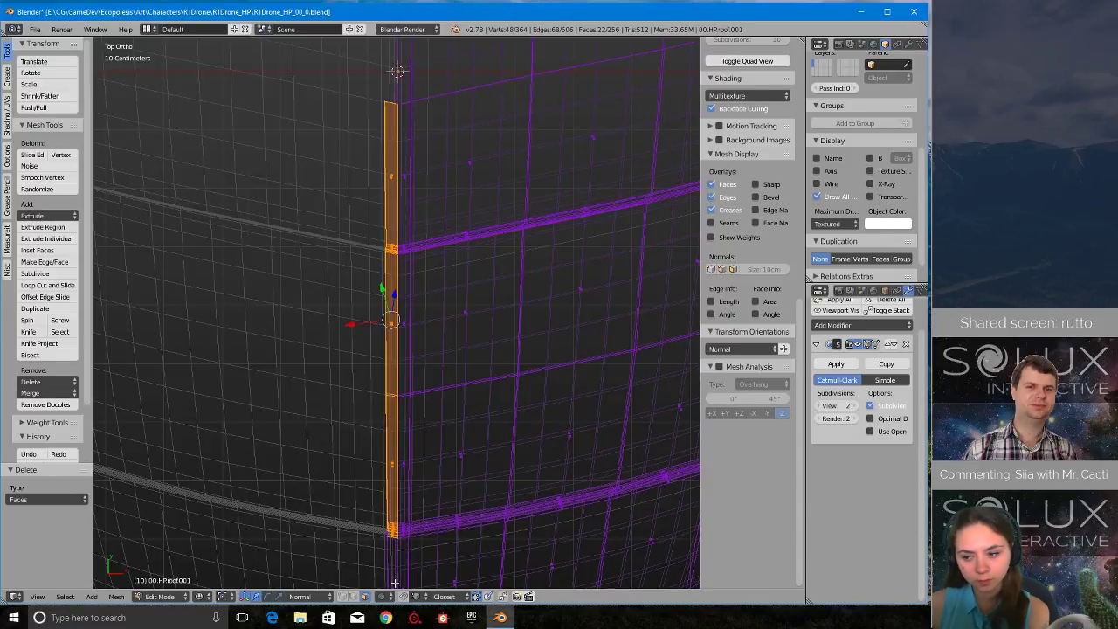
{"action": "key", "text": "x"}
{"action": "left_click", "coordinate": [375, 479]}
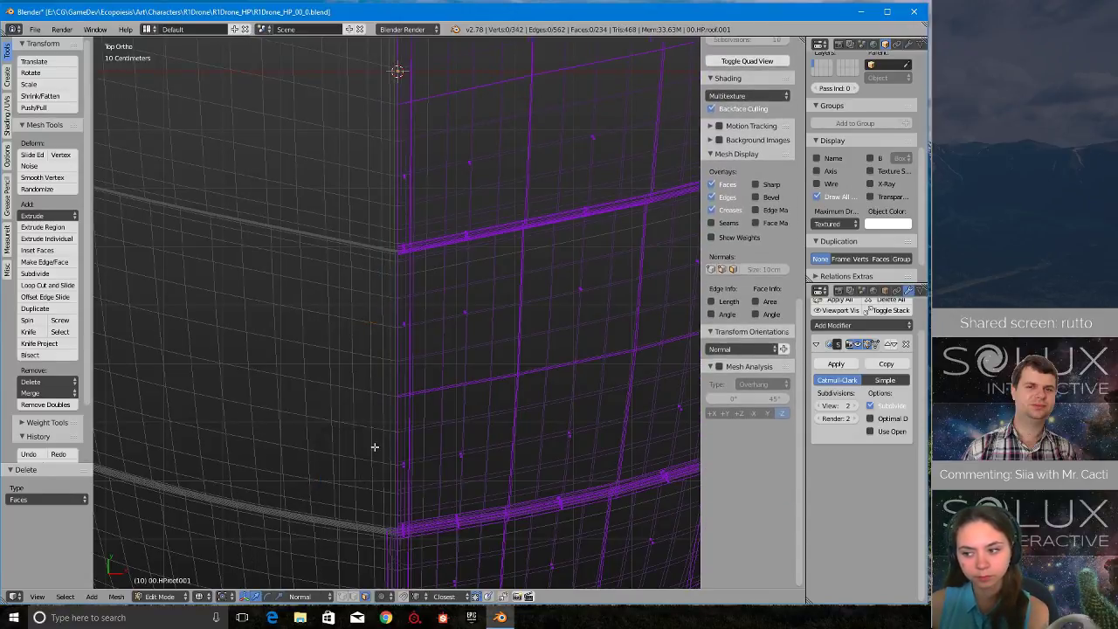
- Delete the last negative-X centre strip faces at the roof copy's rounded end
{"action": "scroll", "coordinate": [374, 445], "scroll_direction": "down", "scroll_amount": 6}
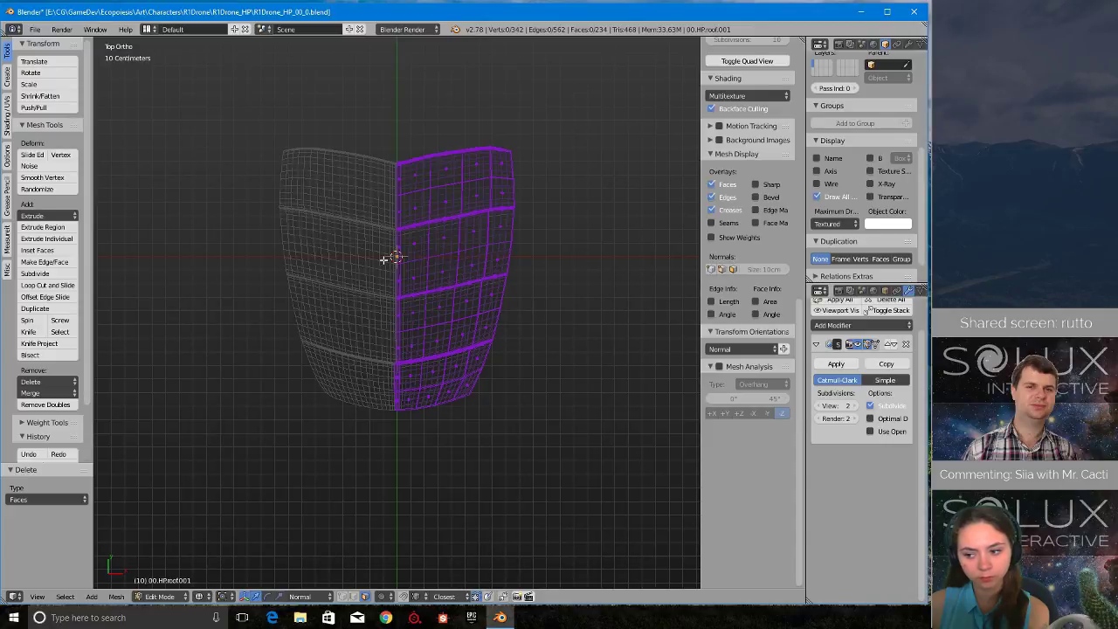
{"action": "scroll", "coordinate": [274, 410], "scroll_direction": "up", "scroll_amount": 8}
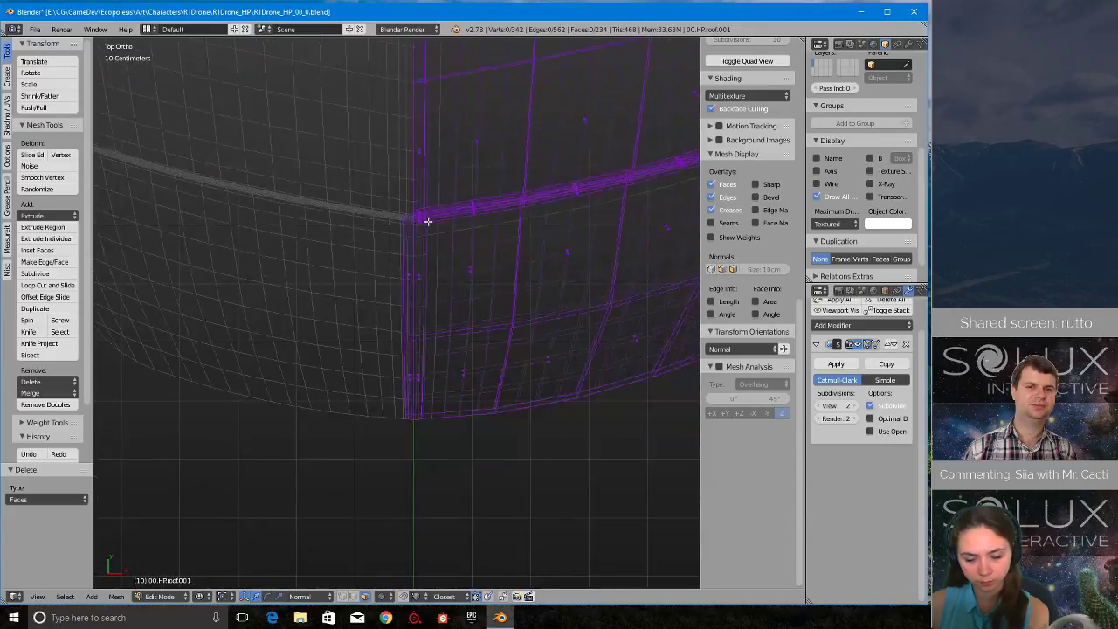
{"action": "left_click_drag", "start_coordinate": [284, 69], "coordinate": [417, 518]}
{"action": "key", "text": "x"}
{"action": "left_click", "coordinate": [389, 479]}
{"action": "scroll", "coordinate": [407, 486], "scroll_direction": "down", "scroll_amount": 8}
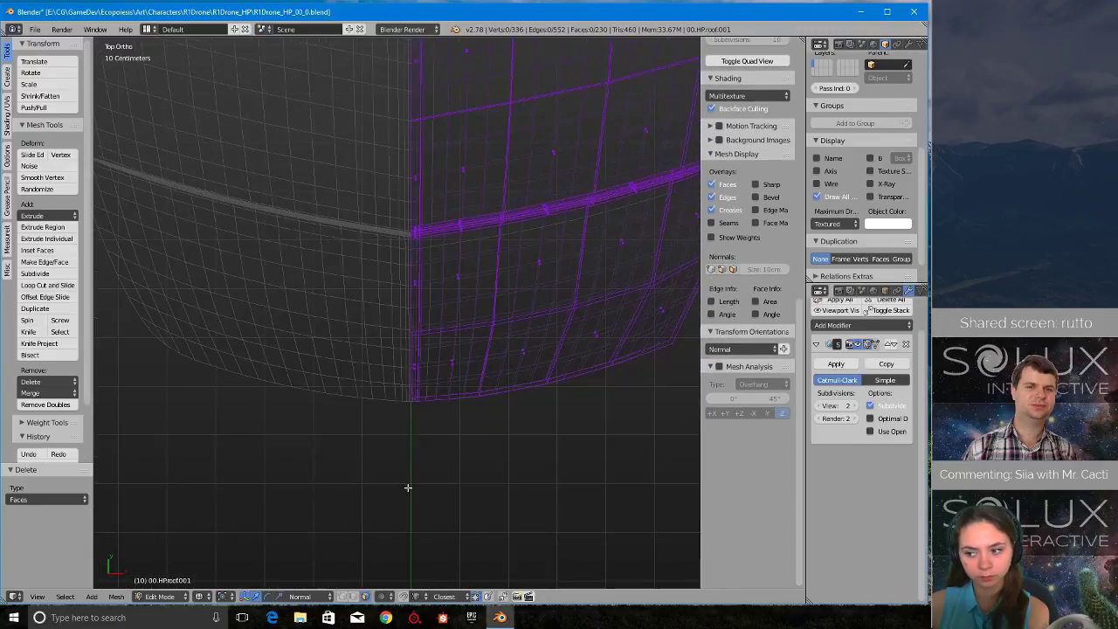
- Return the viewport to solid shading and examine the remaining half of the roof copy in perspective
{"action": "mouse_move", "coordinate": [417, 477]}
{"action": "middle_mouse_down"}
{"action": "mouse_move", "coordinate": [524, 417]}
{"action": "mouse_move", "coordinate": [467, 528]}
{"action": "mouse_move", "coordinate": [407, 516]}
{"action": "mouse_move", "coordinate": [531, 527]}
{"action": "mouse_move", "coordinate": [429, 474]}
{"action": "mouse_move", "coordinate": [442, 494]}
{"action": "middle_mouse_up"}
{"action": "scroll", "coordinate": [468, 528], "scroll_direction": "up", "scroll_amount": 3}
{"action": "key", "text": "Tab"}
{"action": "key", "text": "z"}
{"action": "scroll", "coordinate": [442, 494], "scroll_direction": "up", "scroll_amount": 4}
{"action": "middle_click_drag", "start_coordinate": [373, 490], "coordinate": [390, 403], "text": "shift"}
{"action": "scroll", "coordinate": [439, 384], "scroll_direction": "up", "scroll_amount": 4}
{"action": "scroll", "coordinate": [396, 449], "scroll_direction": "down", "scroll_amount": 7}
- Select a face on the roof copy's outer layer, extend the selection to all linked faces and delete them
{"action": "key", "text": "ctrl+Tab"}
{"action": "right_click", "coordinate": [337, 395]}
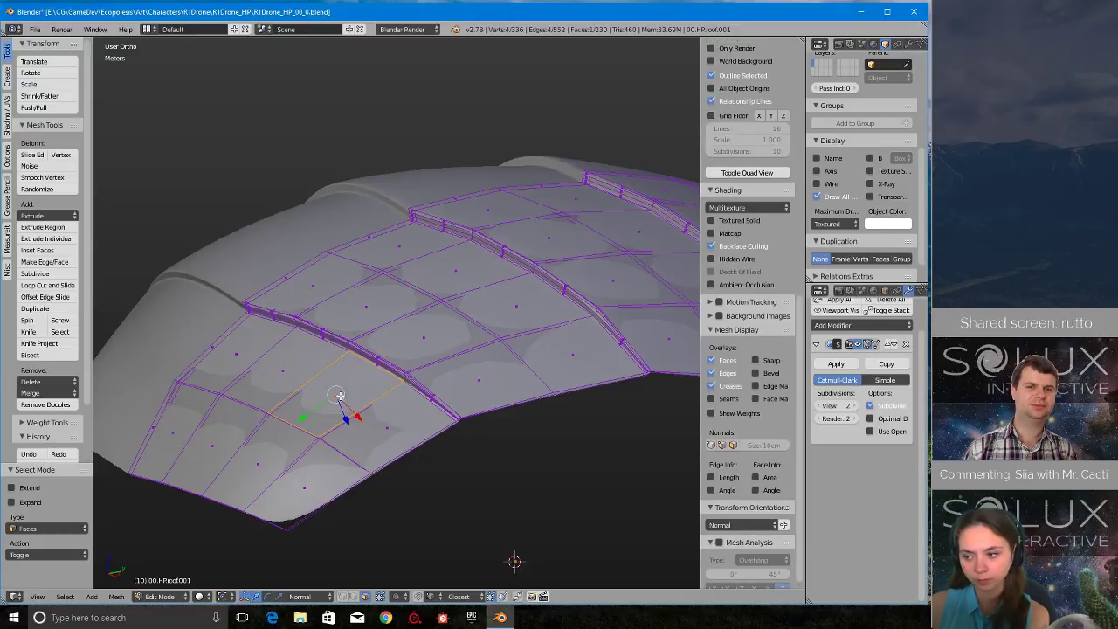
{"action": "mouse_move", "coordinate": [388, 333]}
{"action": "middle_mouse_down"}
{"action": "mouse_move", "coordinate": [398, 320]}
{"action": "mouse_move", "coordinate": [389, 335]}
{"action": "middle_mouse_up"}
{"action": "scroll", "coordinate": [390, 336], "scroll_direction": "up", "scroll_amount": 3}
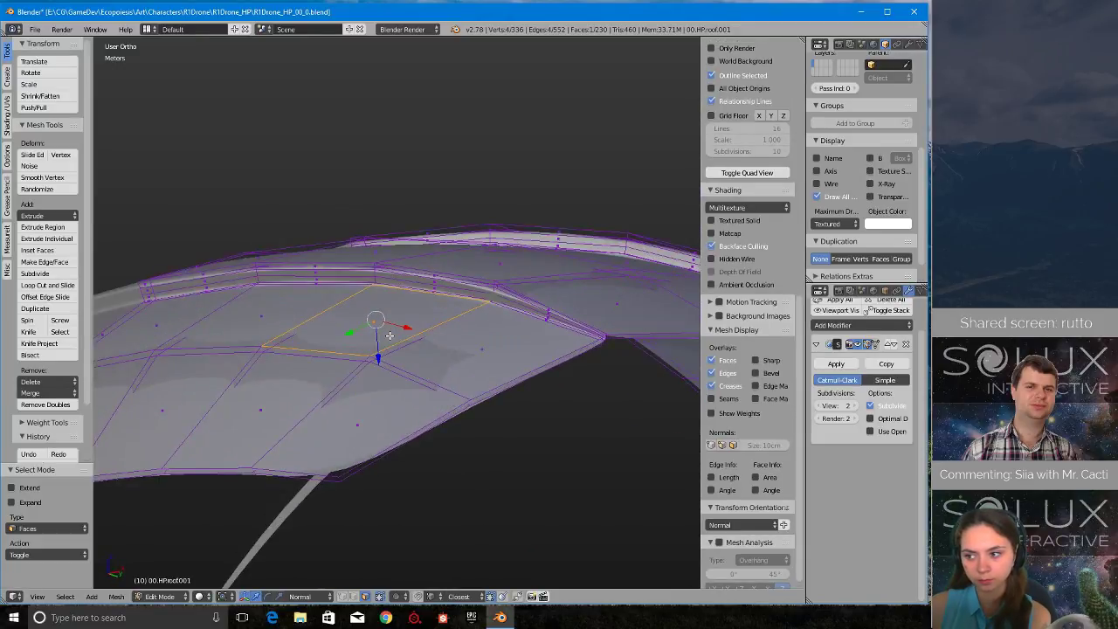
{"action": "key", "text": "ctrl+l"}
{"action": "key", "text": "x"}
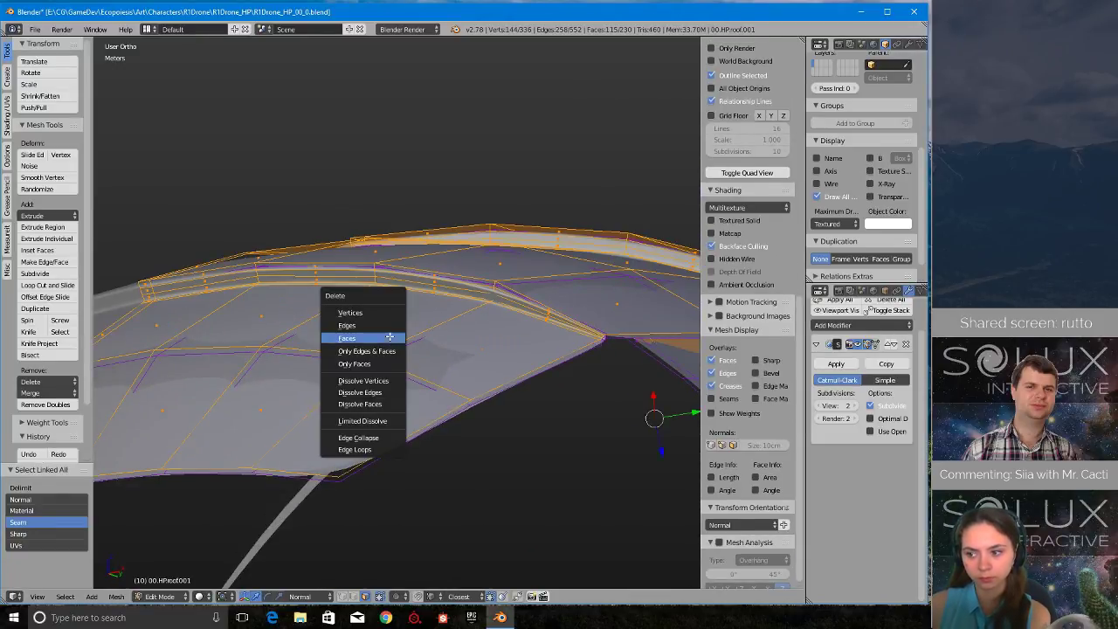
{"action": "left_click", "coordinate": [389, 337]}
- Switch to edge selection and inspect the remaining inner layer around its grooves
{"action": "middle_click_drag", "start_coordinate": [474, 334], "coordinate": [431, 370]}
{"action": "scroll", "coordinate": [431, 372], "scroll_direction": "up", "scroll_amount": 3}
{"action": "scroll", "coordinate": [428, 367], "scroll_direction": "up", "scroll_amount": 1}
{"action": "middle_click_drag", "start_coordinate": [361, 152], "coordinate": [375, 294], "text": "shift"}
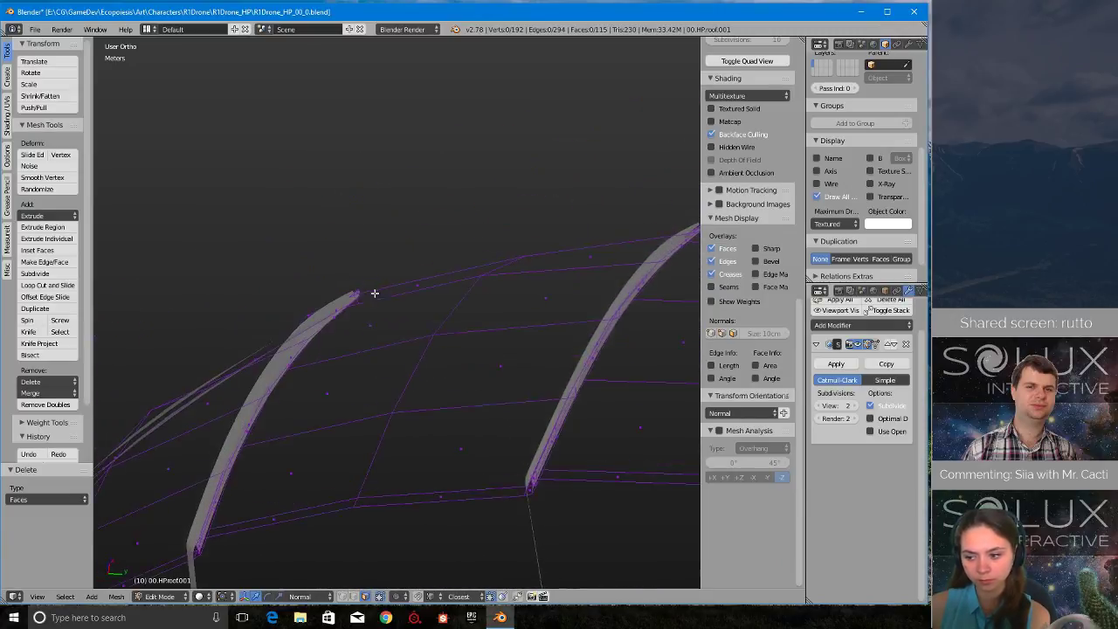
{"action": "scroll", "coordinate": [367, 339], "scroll_direction": "up", "scroll_amount": 5}
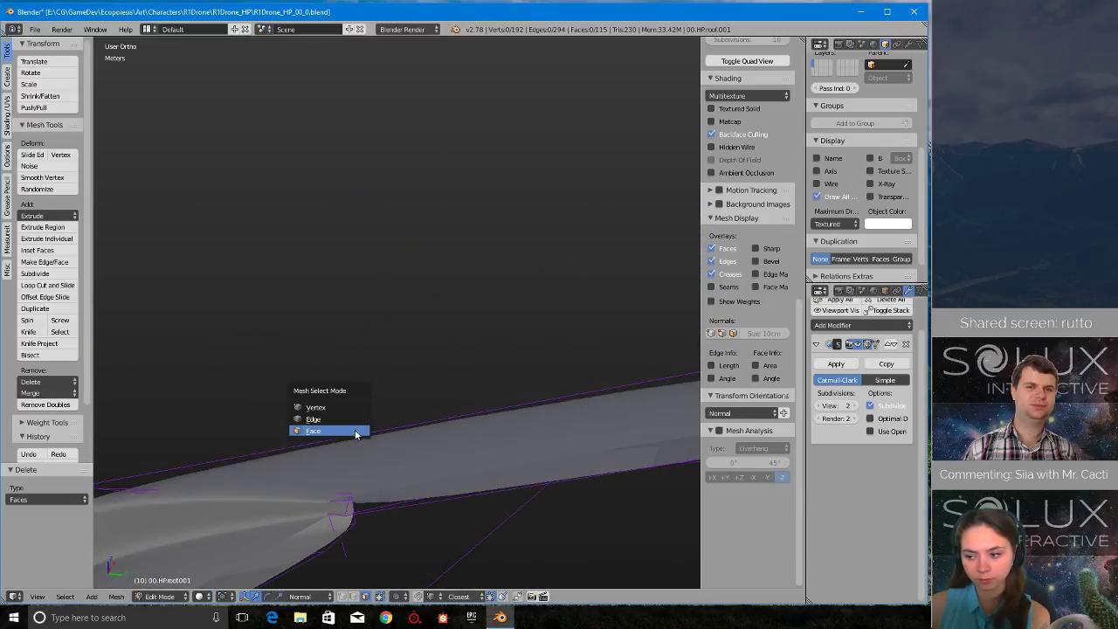
{"action": "left_click", "coordinate": [360, 420]}
{"action": "mouse_move", "coordinate": [360, 420]}
{"action": "middle_mouse_down"}
{"action": "mouse_move", "coordinate": [474, 357]}
{"action": "mouse_move", "coordinate": [357, 407]}
{"action": "mouse_move", "coordinate": [376, 413]}
{"action": "middle_mouse_up"}
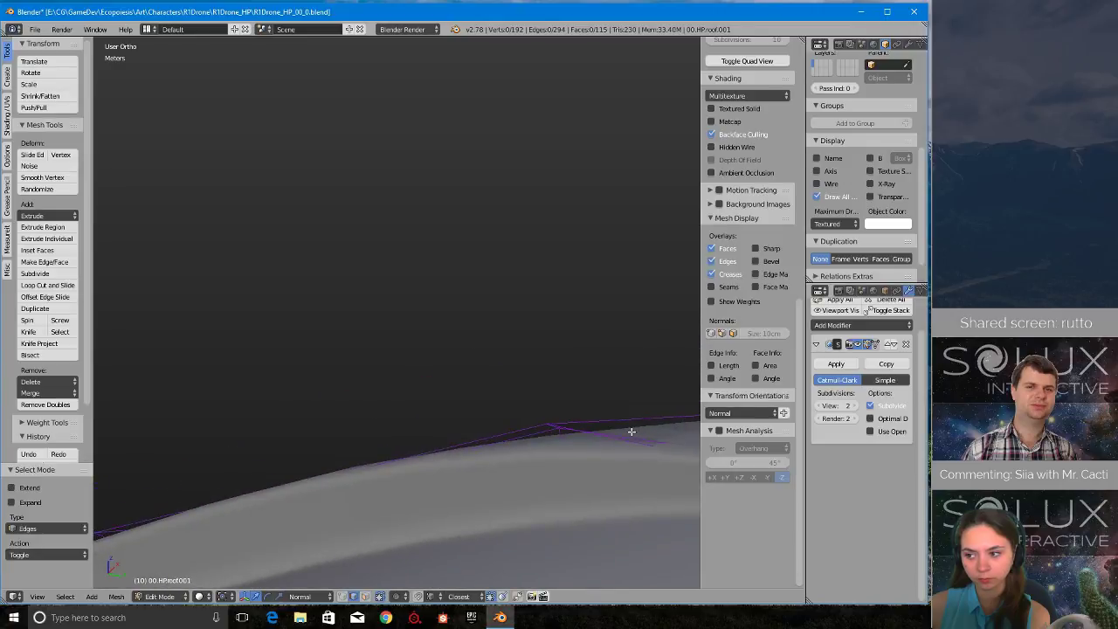
- Hide the Subdivision Surface modifier's effect in the viewport and isolate the roof copy in local view
{"action": "left_click", "coordinate": [860, 347]}
{"action": "middle_click_drag", "start_coordinate": [567, 452], "coordinate": [546, 432]}
{"action": "middle_click_drag", "start_coordinate": [656, 368], "coordinate": [579, 373]}
{"action": "key", "text": "KP_Divide"}
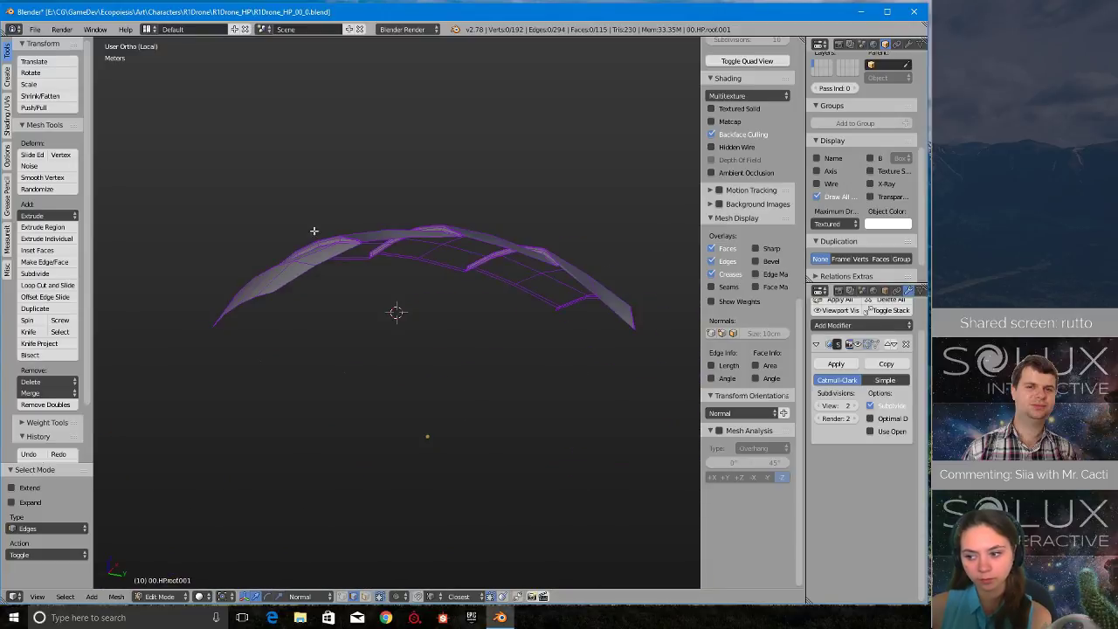
- Examine the unsubdivided inner shell's groove edges and open border from several angles
{"action": "scroll", "coordinate": [379, 278], "scroll_direction": "up", "scroll_amount": 8}
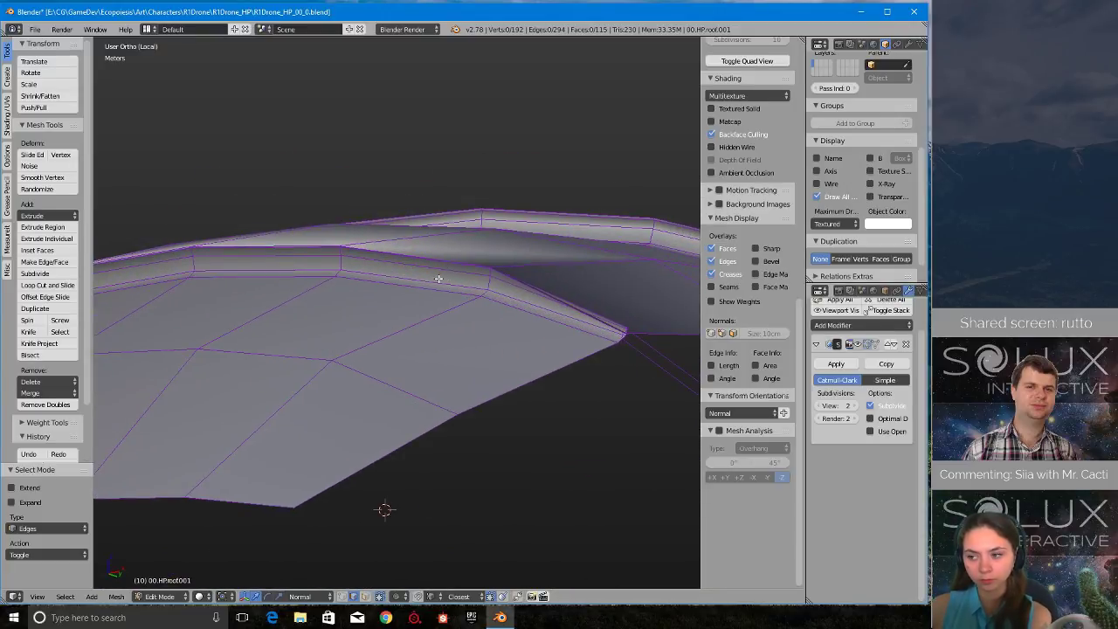
{"action": "middle_click_drag", "start_coordinate": [439, 278], "coordinate": [567, 277]}
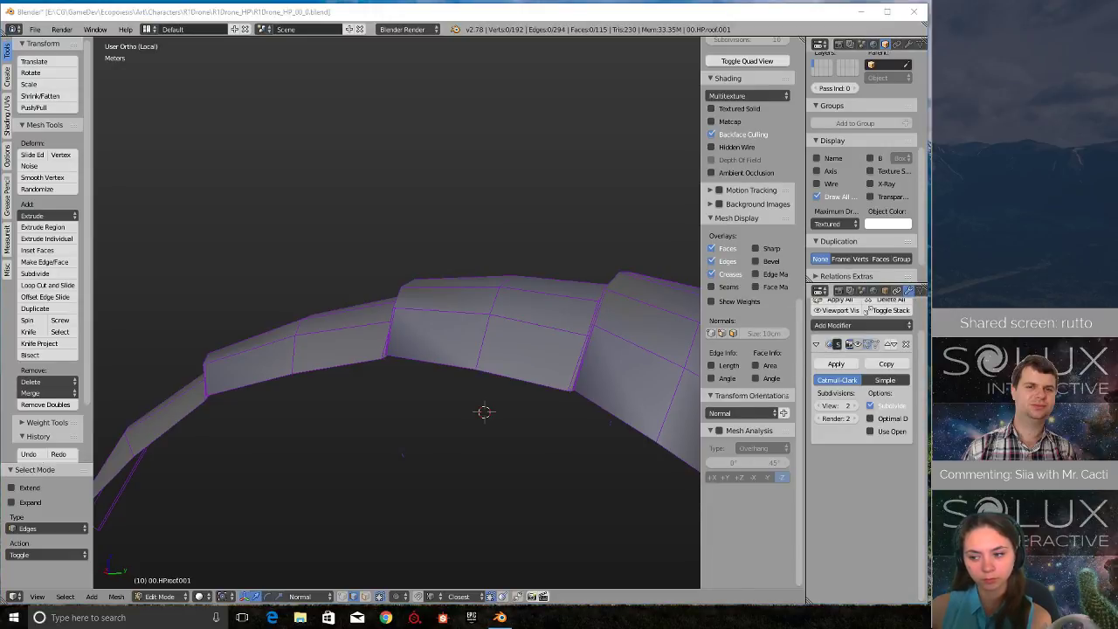
{"action": "middle_click_drag", "start_coordinate": [397, 296], "coordinate": [479, 295]}
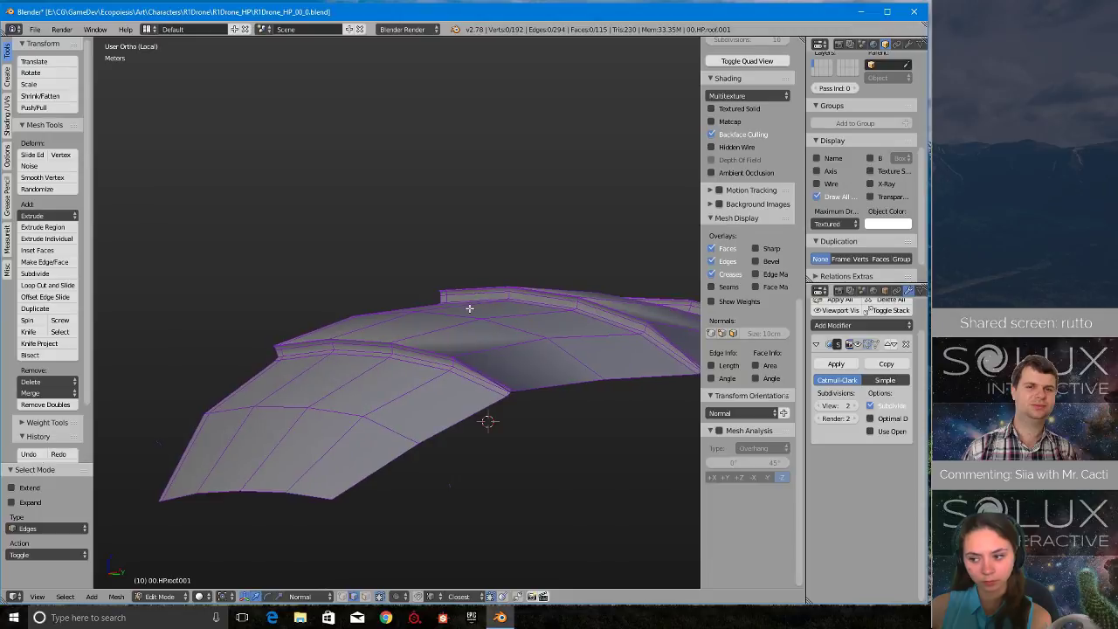
{"action": "scroll", "coordinate": [450, 340], "scroll_direction": "up", "scroll_amount": 6}
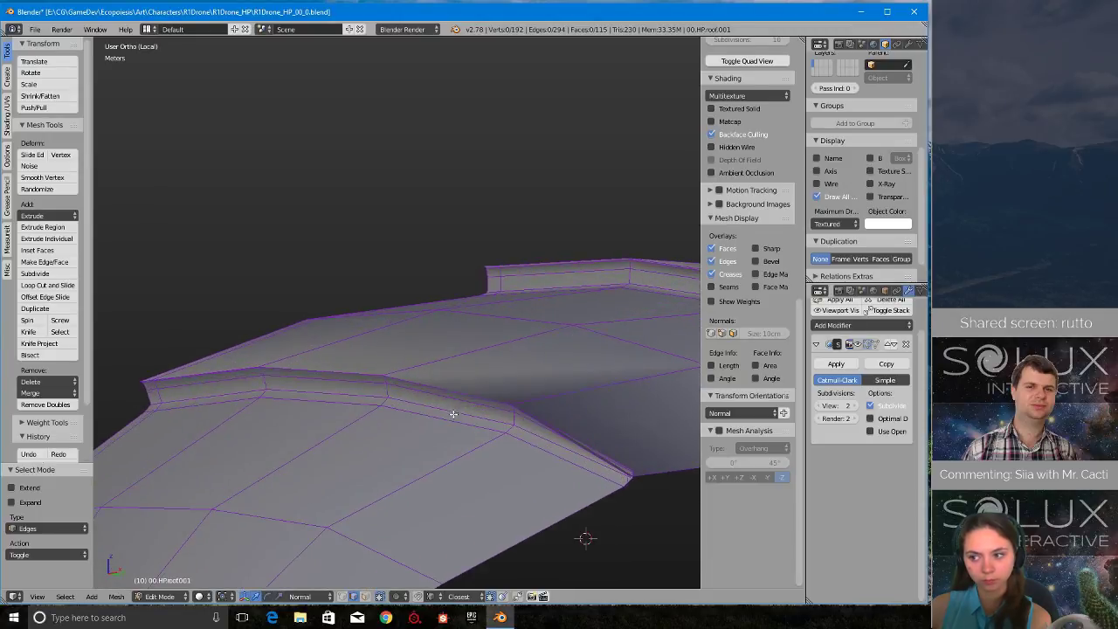
{"action": "scroll", "coordinate": [427, 445], "scroll_direction": "down", "scroll_amount": 6}
{"action": "middle_click_drag", "start_coordinate": [427, 445], "coordinate": [317, 430]}
- Return to object mode, inspect the isolated inner shell, delete this roof copy and leave local view
{"action": "key", "text": "Tab"}
{"action": "left_click", "coordinate": [393, 385]}
{"action": "middle_click_drag", "start_coordinate": [542, 393], "coordinate": [432, 372]}
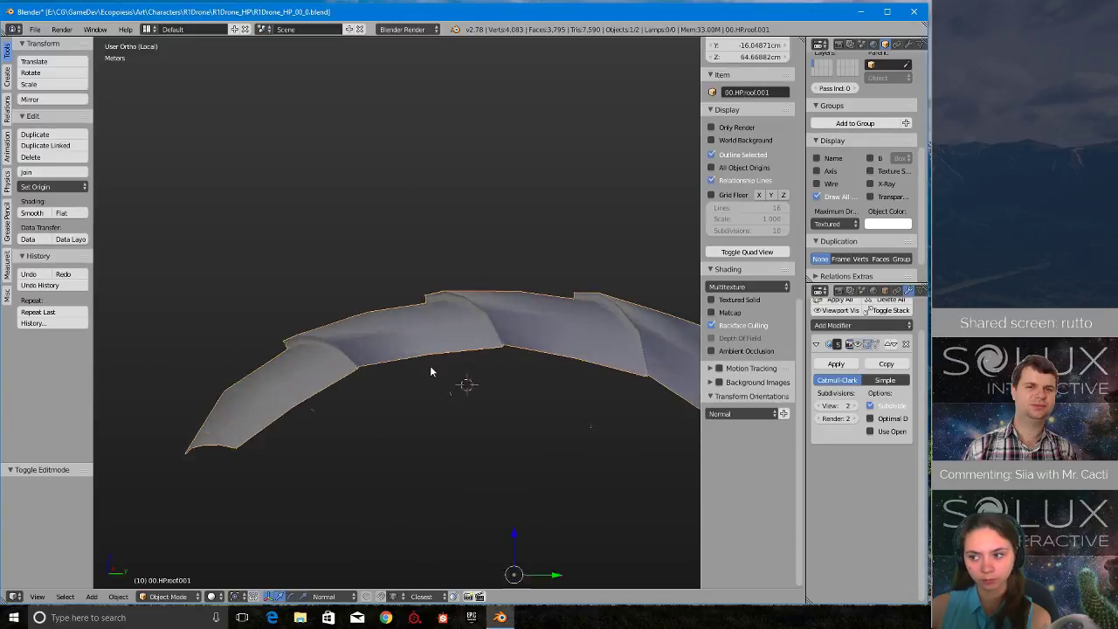
{"action": "scroll", "coordinate": [439, 384], "scroll_direction": "up", "scroll_amount": 4}
{"action": "scroll", "coordinate": [453, 404], "scroll_direction": "down", "scroll_amount": 4}
{"action": "scroll", "coordinate": [452, 404], "scroll_direction": "up", "scroll_amount": 4}
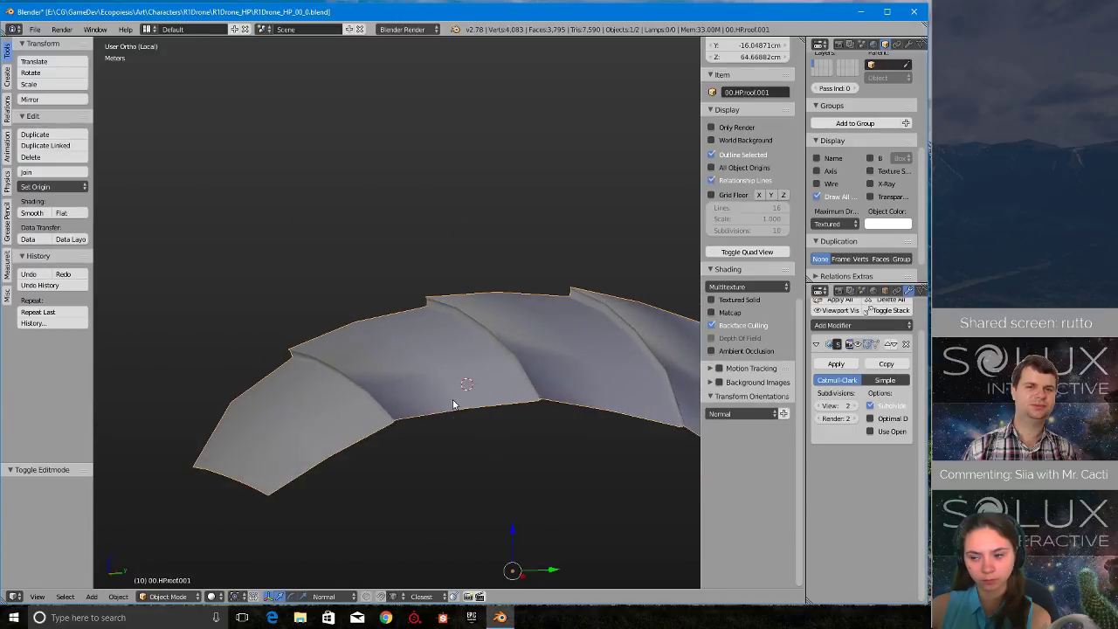
{"action": "scroll", "coordinate": [452, 402], "scroll_direction": "down", "scroll_amount": 5}
{"action": "key", "text": "x"}
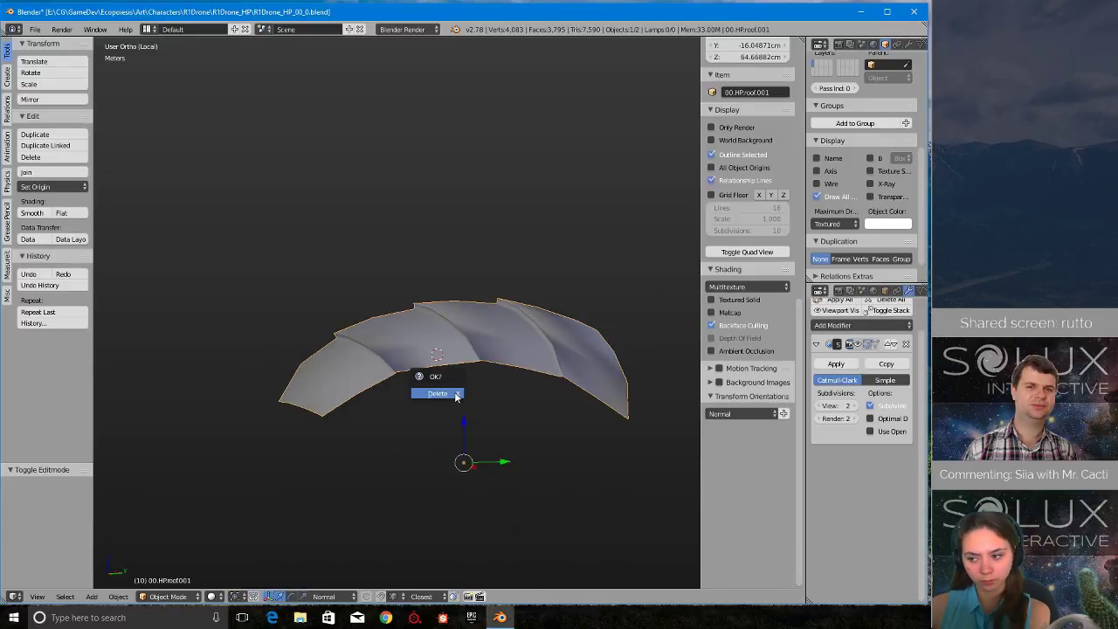
{"action": "left_click", "coordinate": [456, 391]}
{"action": "key", "text": "KP_Divide"}
- Select the original roof, enter edit mode and delete the stray vertices at the end of the groove
{"action": "right_click", "coordinate": [448, 383]}
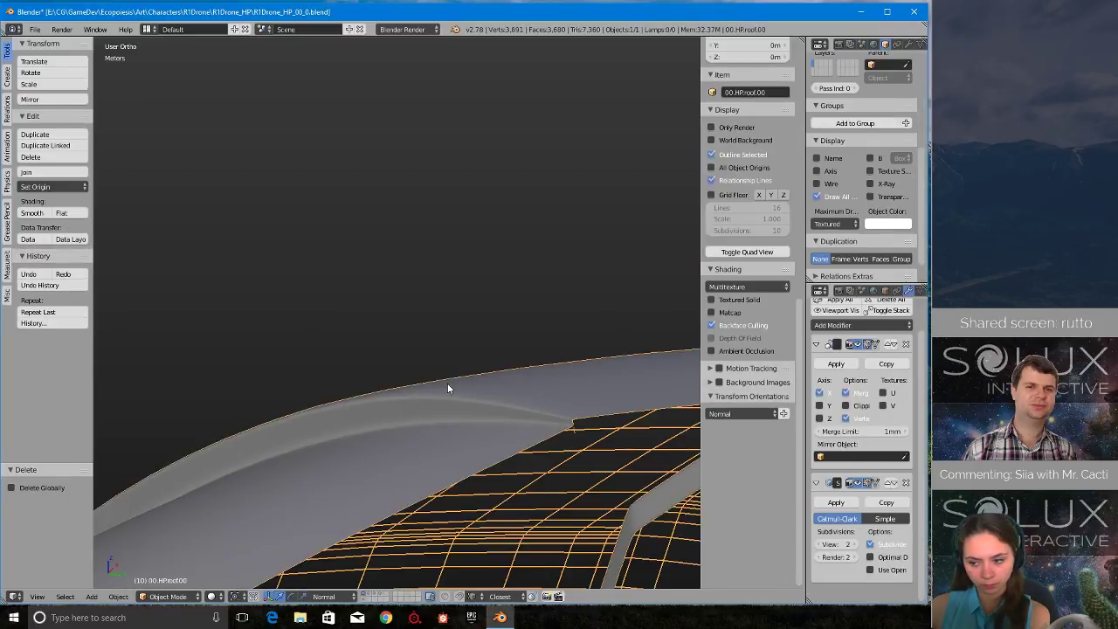
{"action": "middle_click_drag", "start_coordinate": [448, 382], "coordinate": [500, 338]}
{"action": "key", "text": "Tab"}
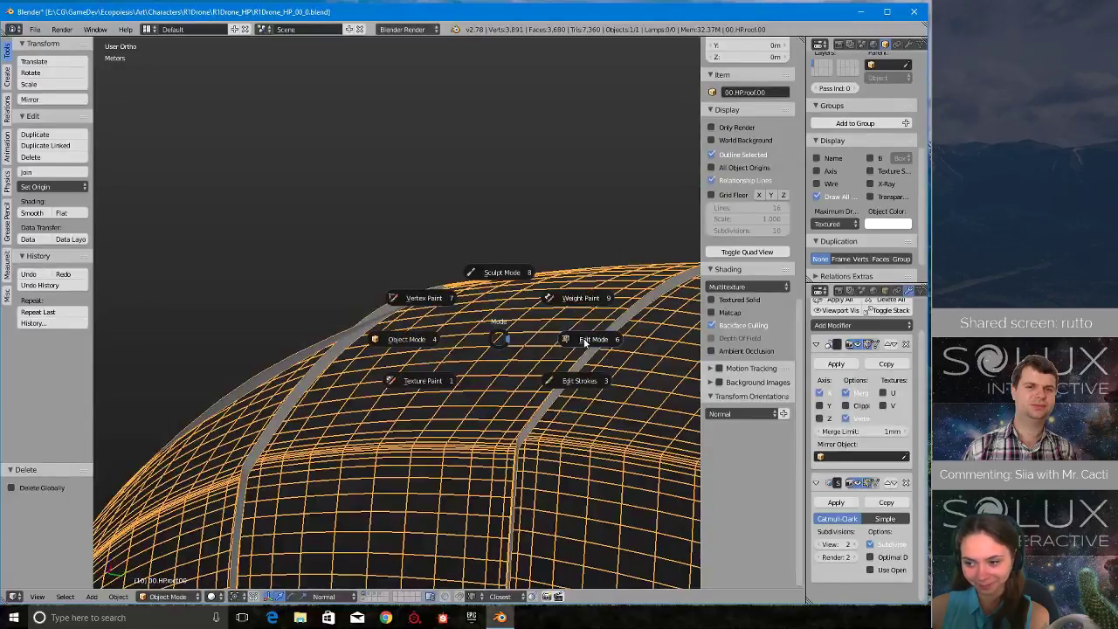
{"action": "left_click", "coordinate": [587, 340]}
{"action": "middle_click_drag", "start_coordinate": [581, 332], "coordinate": [429, 288]}
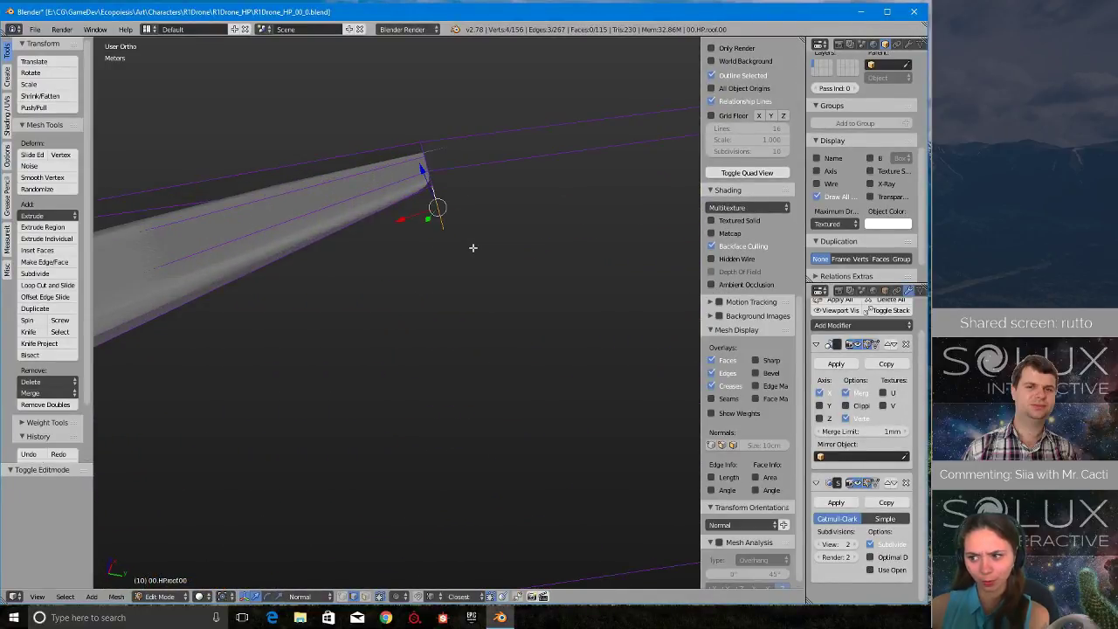
{"action": "middle_click_drag", "start_coordinate": [472, 247], "coordinate": [487, 360]}
{"action": "key", "text": "x"}
{"action": "left_click", "coordinate": [396, 330]}
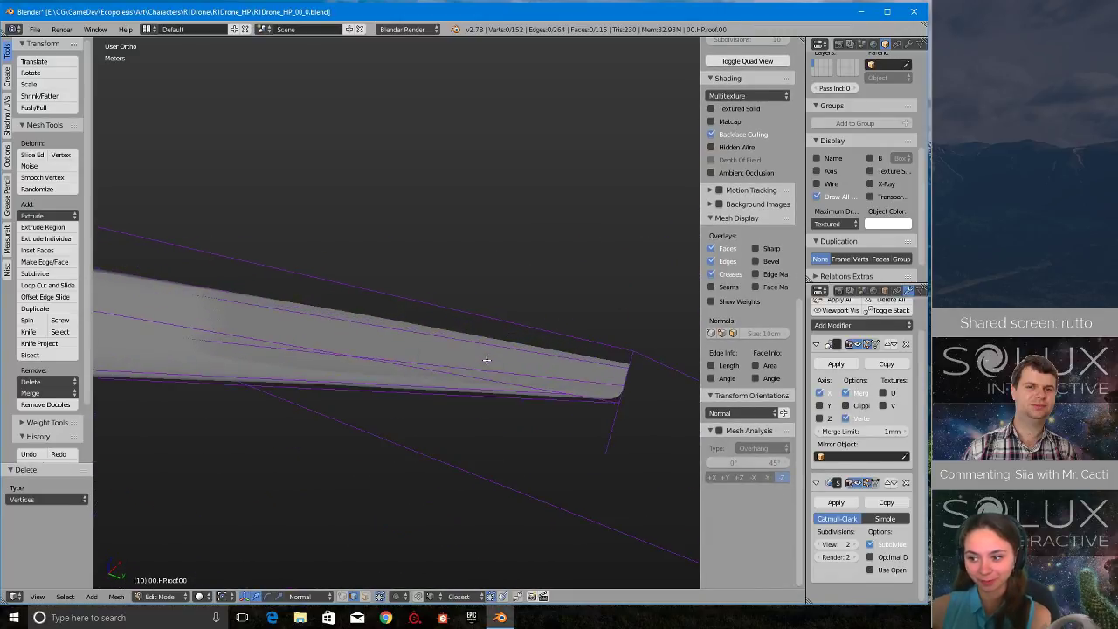
- Select the loose edges hanging below the adjacent groove end and delete them as edges
{"action": "middle_click_drag", "start_coordinate": [546, 395], "coordinate": [419, 447]}
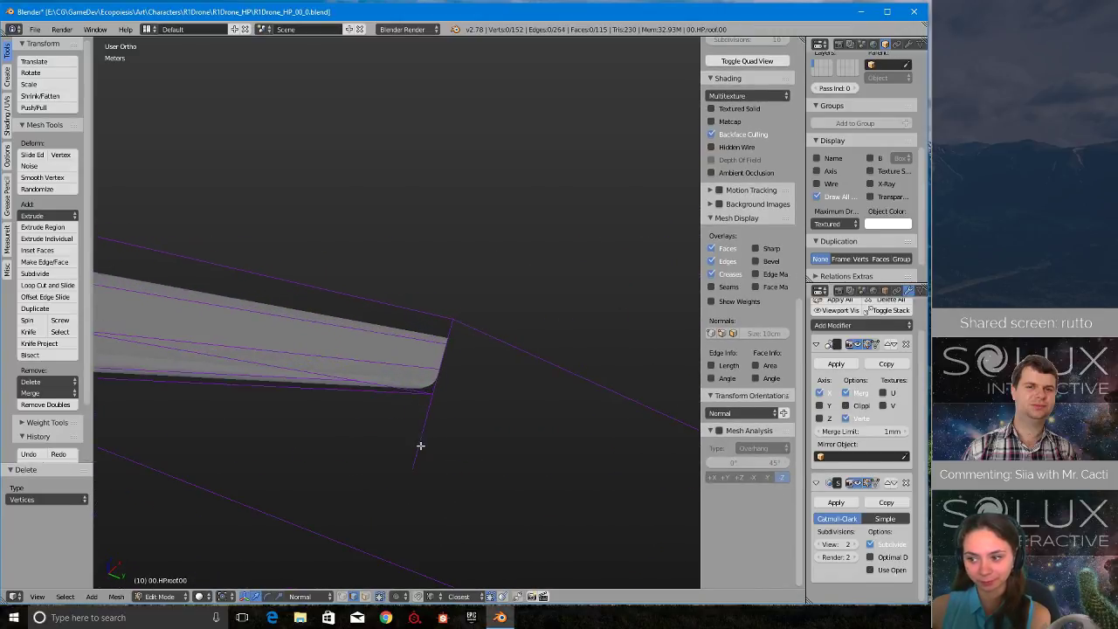
{"action": "right_click", "coordinate": [418, 451]}
{"action": "key", "text": "x"}
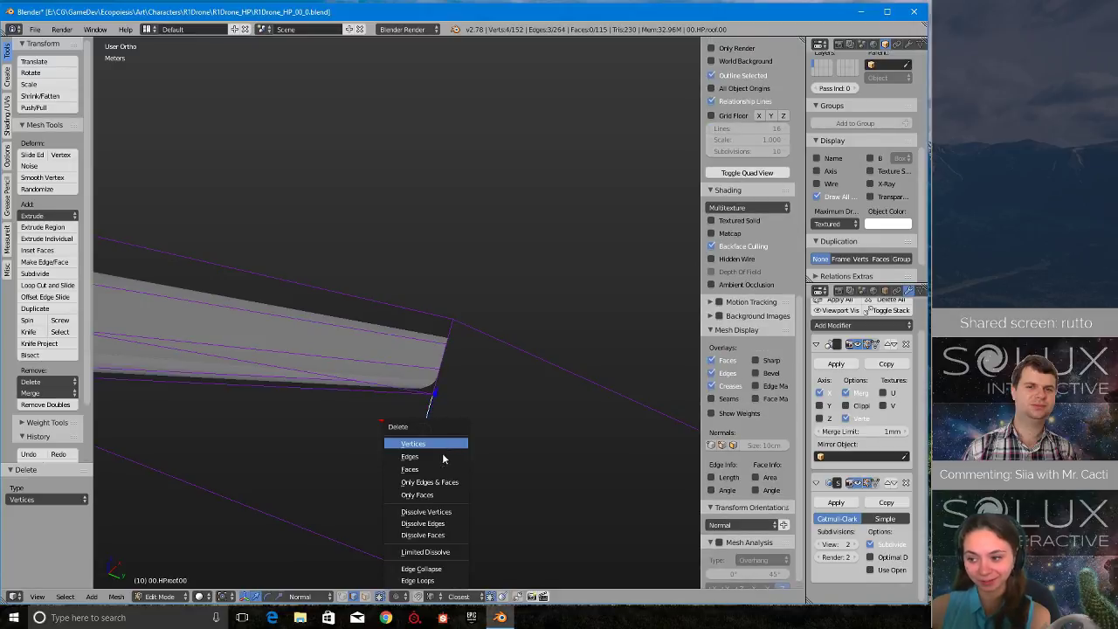
{"action": "left_click", "coordinate": [431, 461]}
- Find the remaining loose edges at the next groove end along the roof's border and delete them
{"action": "middle_click_drag", "start_coordinate": [432, 461], "coordinate": [562, 385]}
{"action": "right_click", "coordinate": [564, 385]}
{"action": "key", "text": "KP_Decimal"}
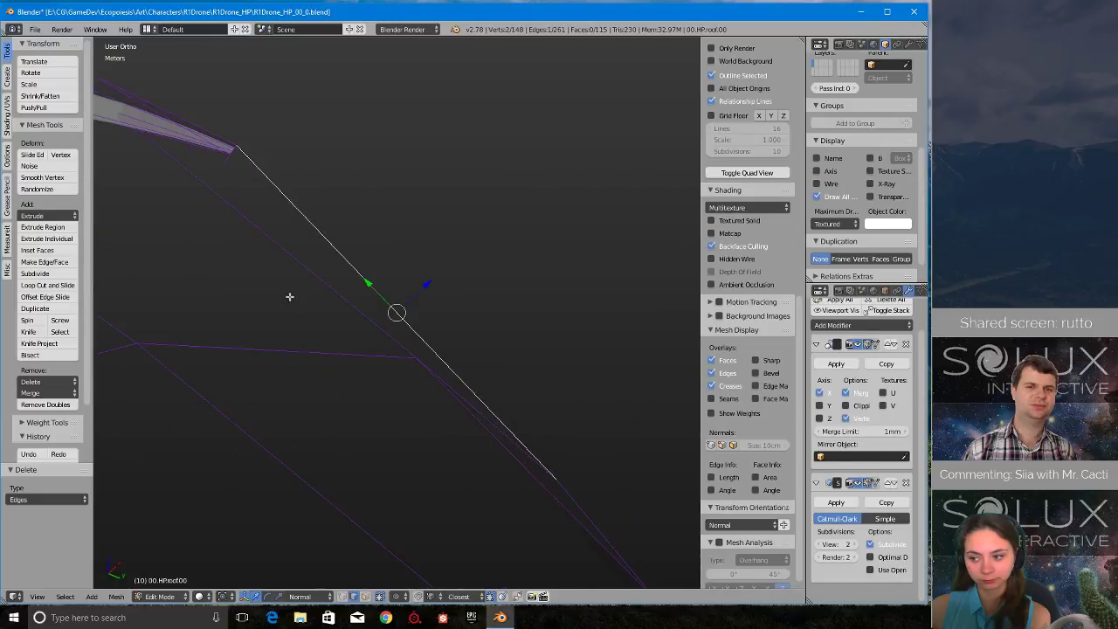
{"action": "scroll", "coordinate": [289, 297], "scroll_direction": "up", "scroll_amount": 2}
{"action": "middle_click_drag", "start_coordinate": [259, 135], "coordinate": [459, 367], "text": "shift"}
{"action": "scroll", "coordinate": [437, 365], "scroll_direction": "up", "scroll_amount": 5}
{"action": "mouse_move", "coordinate": [231, 374]}
{"action": "middle_mouse_down", "text": "shift"}
{"action": "mouse_move", "coordinate": [417, 368]}
{"action": "mouse_move", "coordinate": [367, 432]}
{"action": "mouse_move", "coordinate": [372, 447]}
{"action": "mouse_move", "coordinate": [661, 439]}
{"action": "mouse_move", "coordinate": [554, 454]}
{"action": "mouse_move", "coordinate": [454, 323]}
{"action": "mouse_move", "coordinate": [497, 314]}
{"action": "mouse_move", "coordinate": [507, 425]}
{"action": "mouse_move", "coordinate": [324, 347]}
{"action": "mouse_move", "coordinate": [269, 351]}
{"action": "mouse_move", "coordinate": [524, 387]}
{"action": "mouse_move", "coordinate": [515, 394]}
{"action": "mouse_move", "coordinate": [506, 362]}
{"action": "mouse_move", "coordinate": [523, 358]}
{"action": "mouse_move", "coordinate": [454, 387]}
{"action": "middle_mouse_up", "text": "shift"}
{"action": "key", "text": "x"}
{"action": "left_click", "coordinate": [379, 394]}
- Return to object mode and inspect the cleaned roof's grooves and lower border
{"action": "scroll", "coordinate": [515, 394], "scroll_direction": "up", "scroll_amount": 7}
{"action": "scroll", "coordinate": [477, 402], "scroll_direction": "down", "scroll_amount": 3}
{"action": "key", "text": "Tab"}
{"action": "left_click", "coordinate": [387, 387]}
{"action": "scroll", "coordinate": [387, 390], "scroll_direction": "down", "scroll_amount": 3}
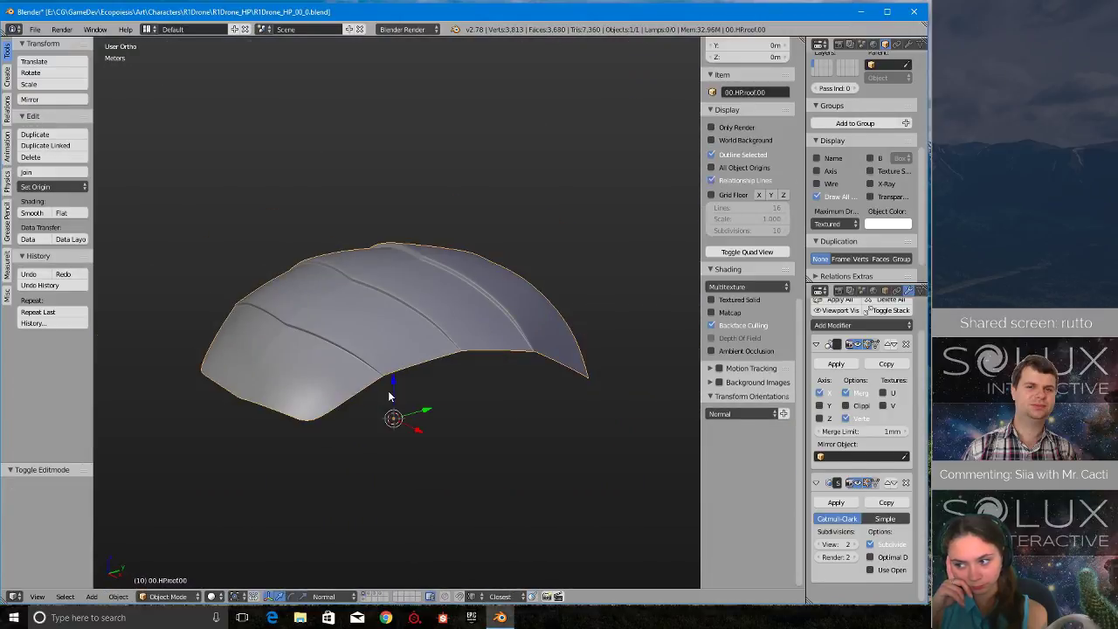
{"action": "middle_click_drag", "start_coordinate": [454, 320], "coordinate": [462, 337], "text": "shift"}
{"action": "scroll", "coordinate": [461, 337], "scroll_direction": "up", "scroll_amount": 3}
{"action": "scroll", "coordinate": [442, 367], "scroll_direction": "down", "scroll_amount": 1}
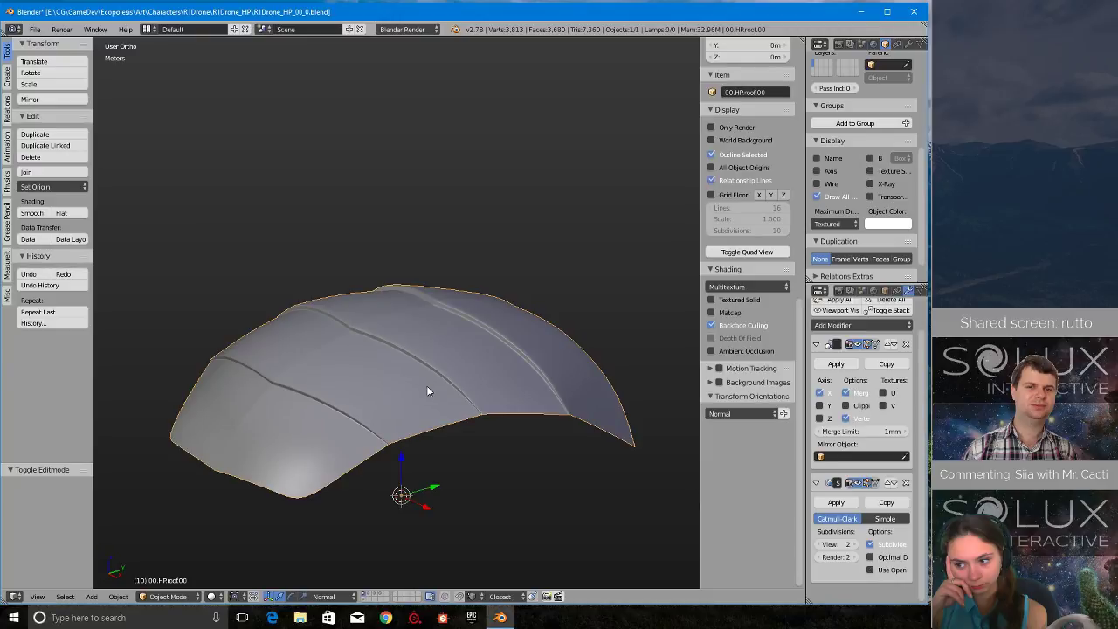
- Duplicate the roof in place, add a Solidify modifier to the copy and move it above the Subdivision Surface modifier
{"action": "key", "text": "shift+d"}
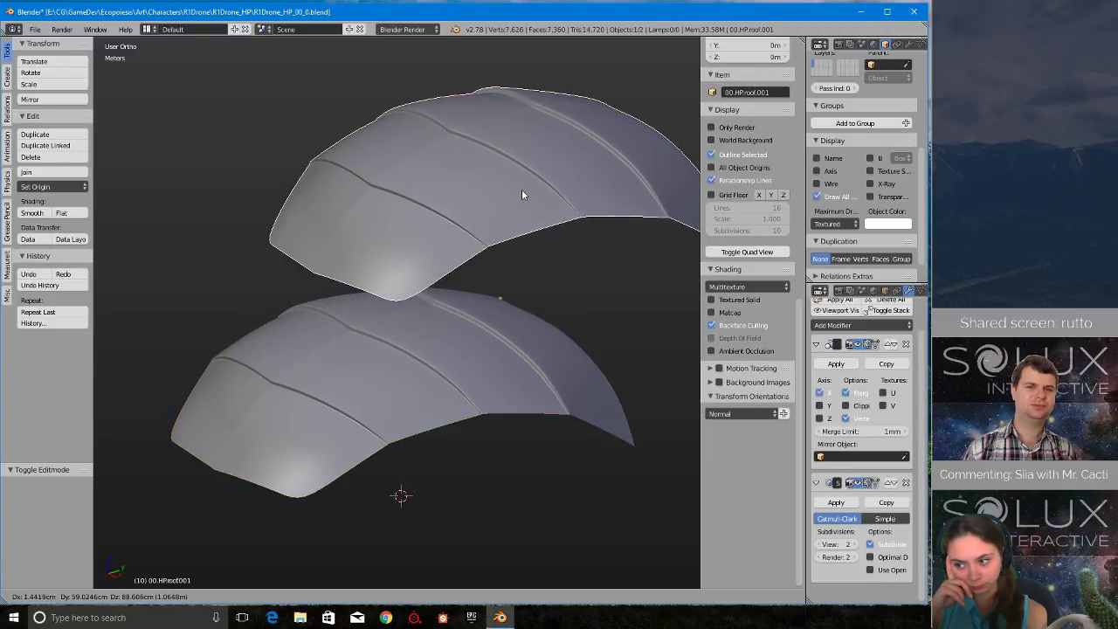
{"action": "right_click", "coordinate": [522, 195]}
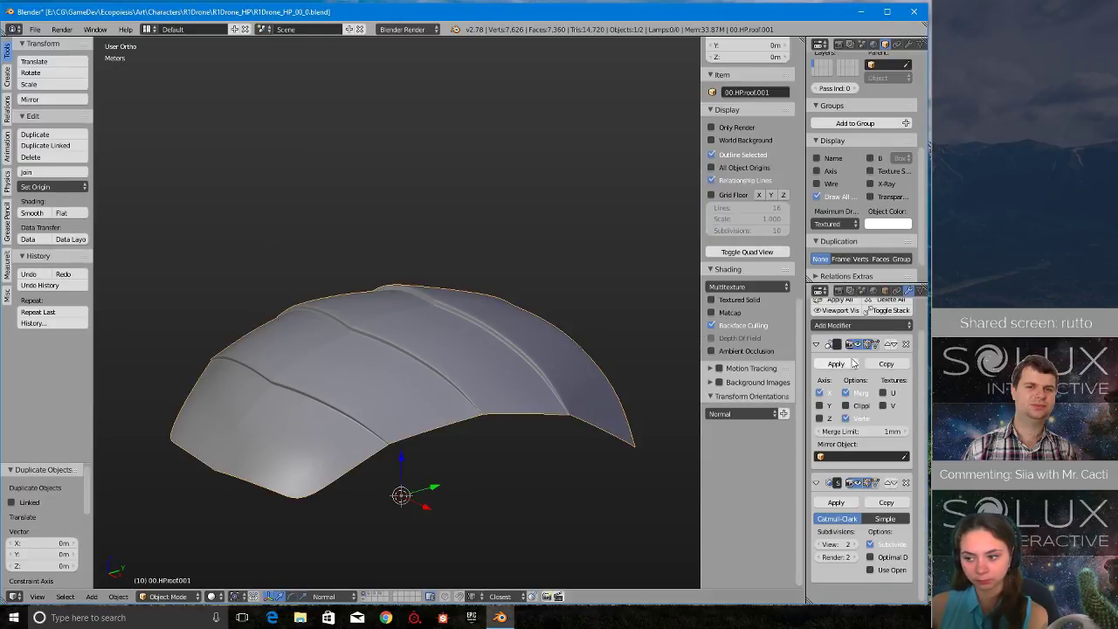
{"action": "left_click", "coordinate": [885, 325]}
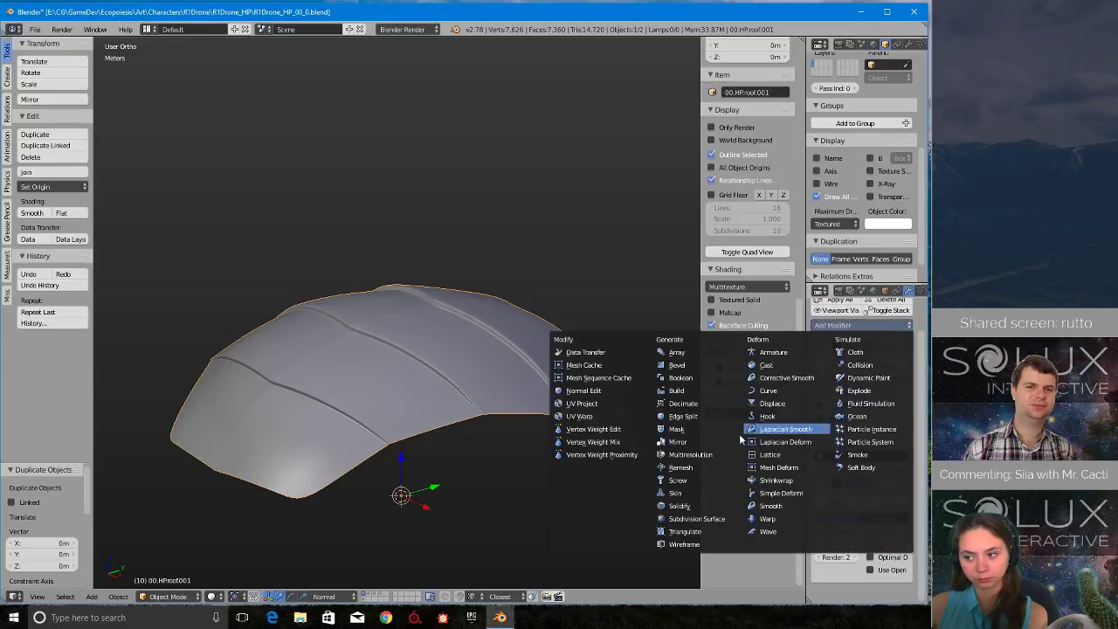
{"action": "left_click", "coordinate": [686, 507]}
{"action": "scroll", "coordinate": [886, 537], "scroll_direction": "down", "scroll_amount": 2}
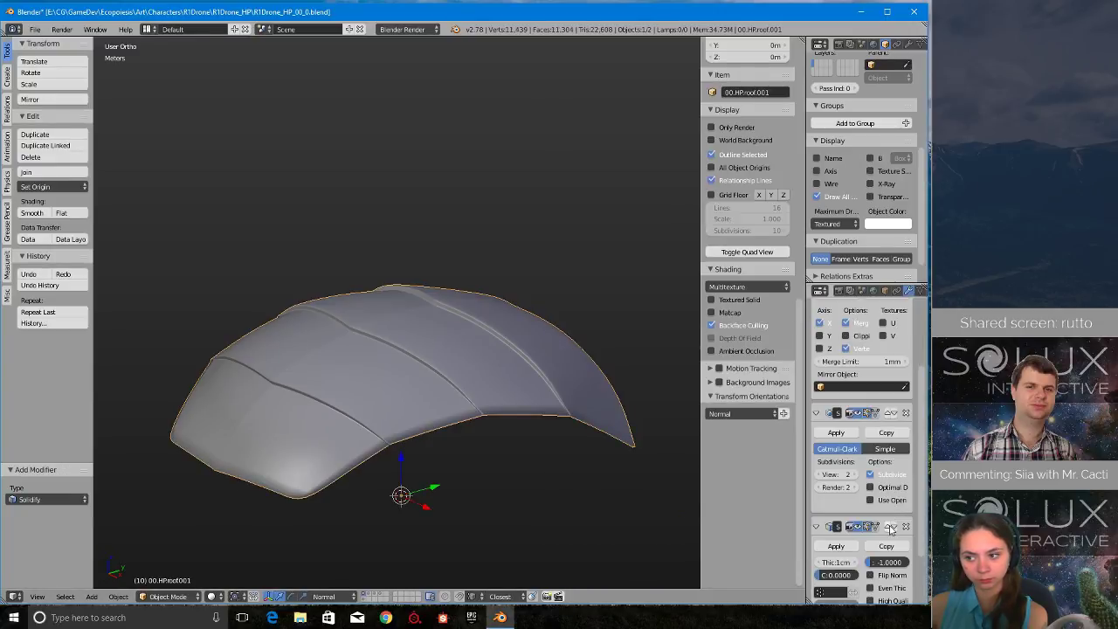
{"action": "left_click", "coordinate": [888, 527]}
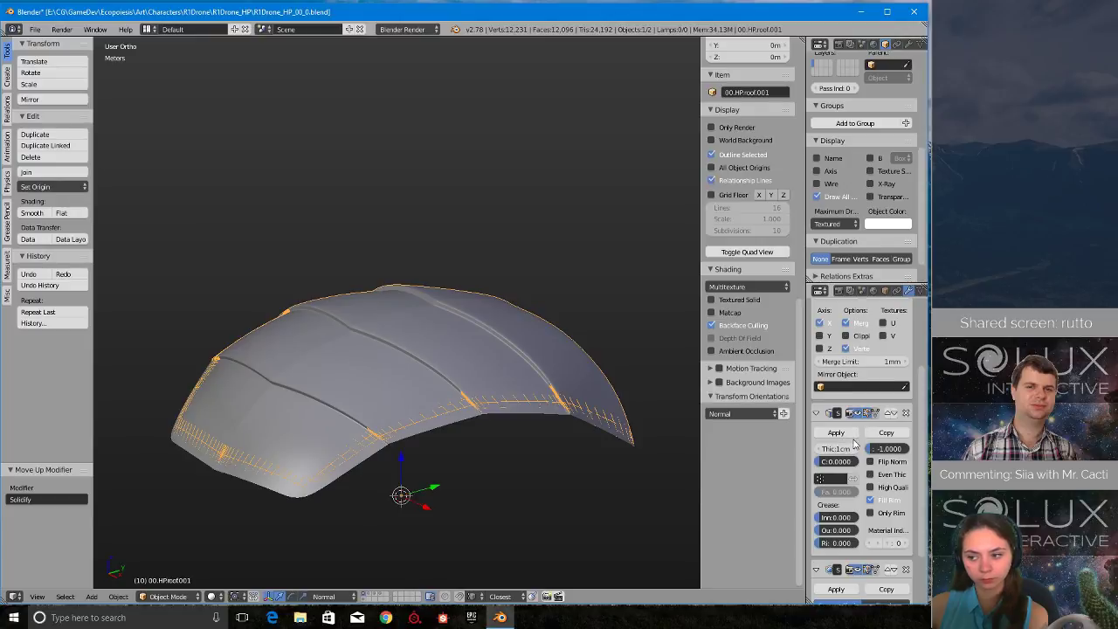
- Flip the Solidify modifier's normals, disable Fill Rim and set the thickness to 6 mm, checking the offset at the grooves
{"action": "left_click", "coordinate": [891, 462]}
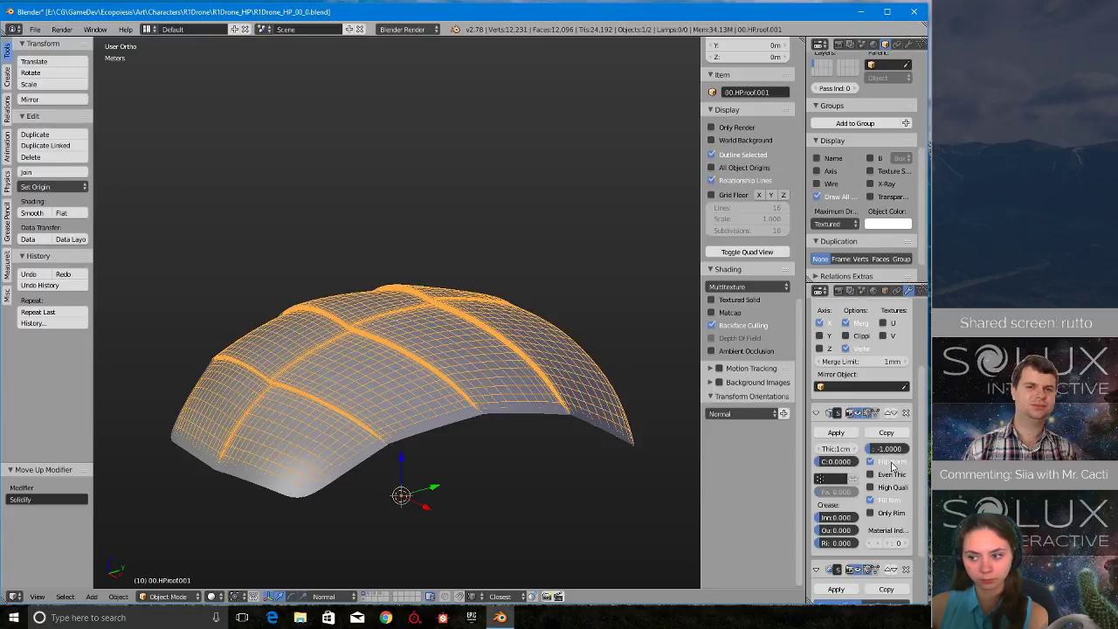
{"action": "left_click", "coordinate": [888, 500]}
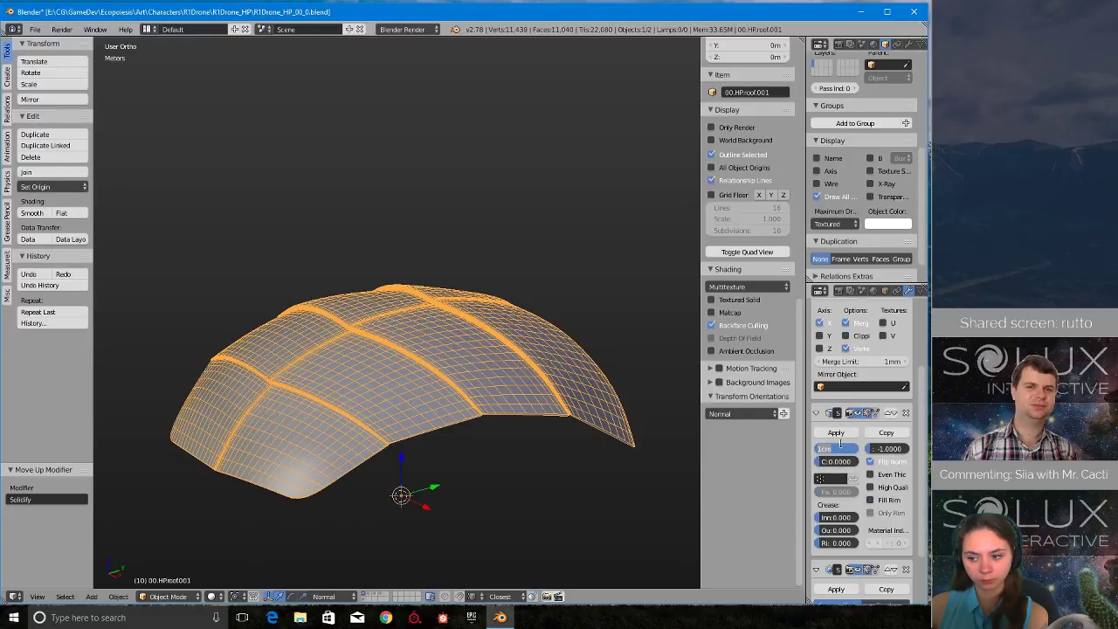
{"action": "middle_click_drag", "start_coordinate": [498, 367], "coordinate": [414, 384]}
{"action": "scroll", "coordinate": [428, 370], "scroll_direction": "up", "scroll_amount": 7}
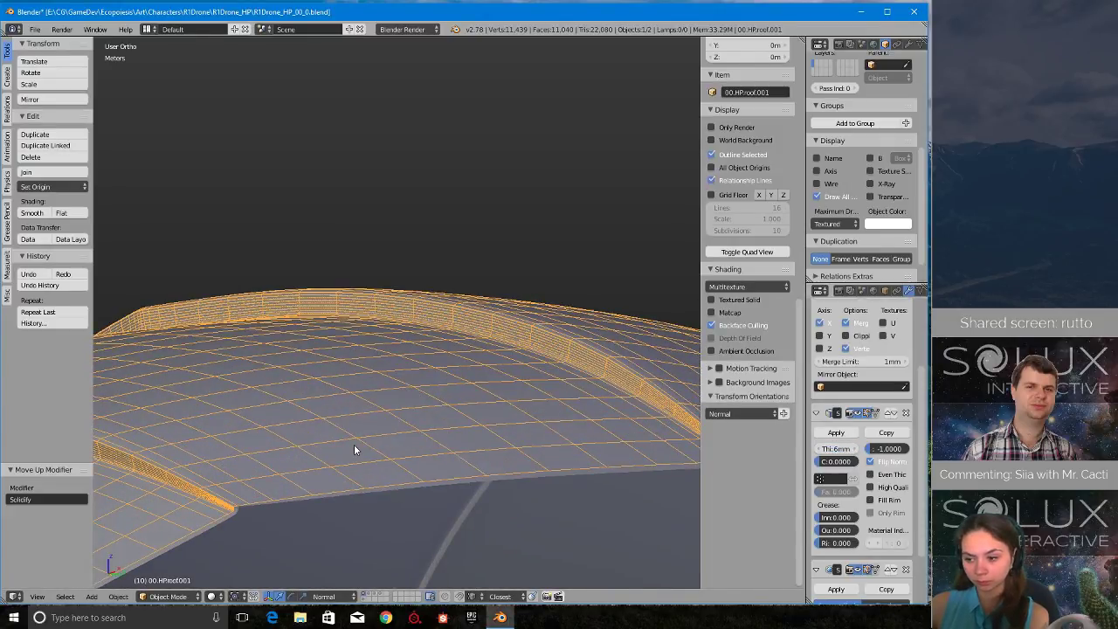
{"action": "middle_click_drag", "start_coordinate": [354, 449], "coordinate": [534, 379]}
{"action": "scroll", "coordinate": [481, 382], "scroll_direction": "up", "scroll_amount": 5}
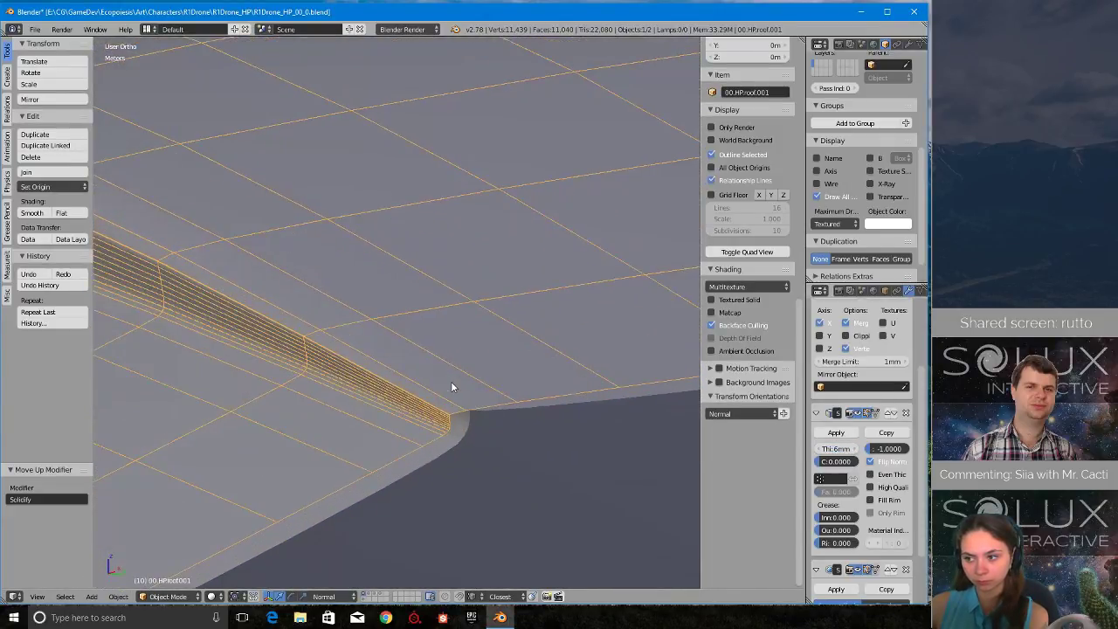
{"action": "scroll", "coordinate": [454, 393], "scroll_direction": "down", "scroll_amount": 5}
- Set the roof copy's maximum draw type to Wire
{"action": "left_click", "coordinate": [835, 224]}
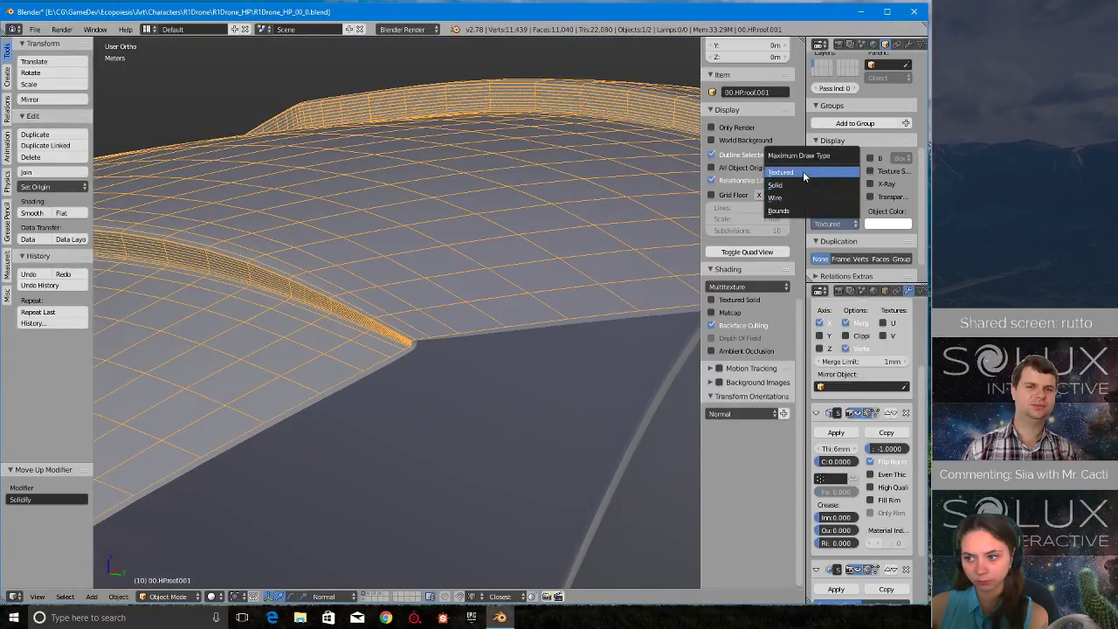
{"action": "left_click", "coordinate": [802, 173]}
{"action": "left_click", "coordinate": [824, 224]}
{"action": "left_click", "coordinate": [818, 199]}
{"action": "mouse_move", "coordinate": [516, 325]}
{"action": "middle_mouse_down"}
{"action": "mouse_move", "coordinate": [449, 284]}
{"action": "mouse_move", "coordinate": [443, 332]}
{"action": "mouse_move", "coordinate": [492, 284]}
{"action": "mouse_move", "coordinate": [447, 359]}
{"action": "mouse_move", "coordinate": [434, 315]}
{"action": "middle_mouse_up"}
{"action": "scroll", "coordinate": [437, 360], "scroll_direction": "down", "scroll_amount": 7}
- Enter edit mode on the roof copy, isolate it in local view and examine its groove wireframe
{"action": "key", "text": "Tab"}
{"action": "left_click", "coordinate": [496, 358]}
{"action": "scroll", "coordinate": [464, 264], "scroll_direction": "down", "scroll_amount": 2}
{"action": "key", "text": "KP_Divide"}
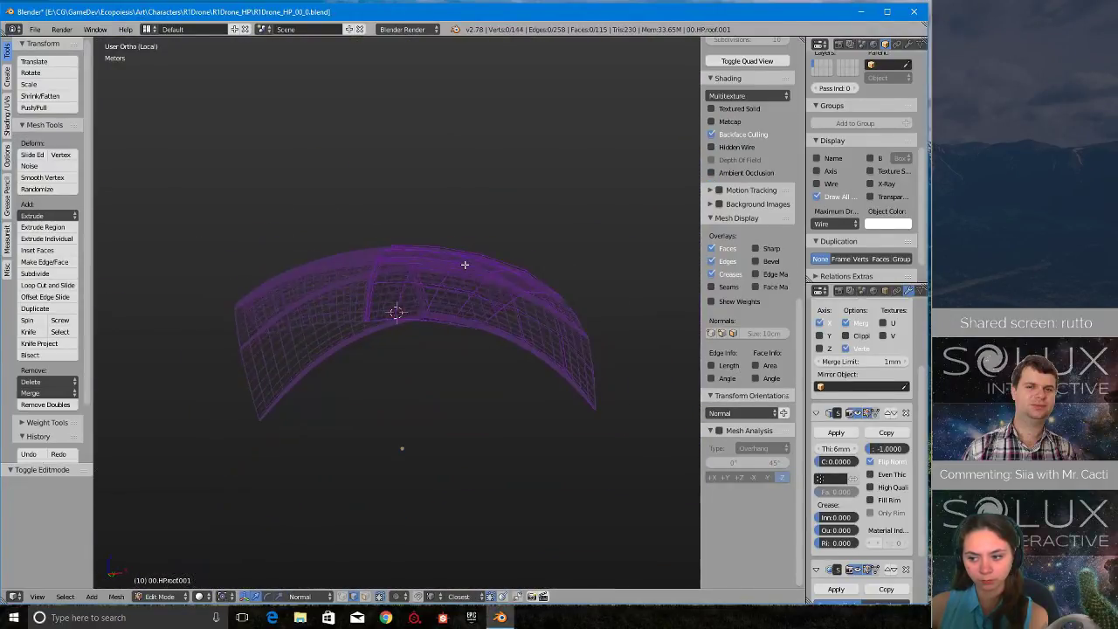
{"action": "middle_click_drag", "start_coordinate": [464, 264], "coordinate": [364, 170]}
{"action": "scroll", "coordinate": [364, 170], "scroll_direction": "up", "scroll_amount": 1}
{"action": "middle_click_drag", "start_coordinate": [392, 221], "coordinate": [395, 278], "text": "shift"}
{"action": "scroll", "coordinate": [420, 295], "scroll_direction": "up", "scroll_amount": 2}
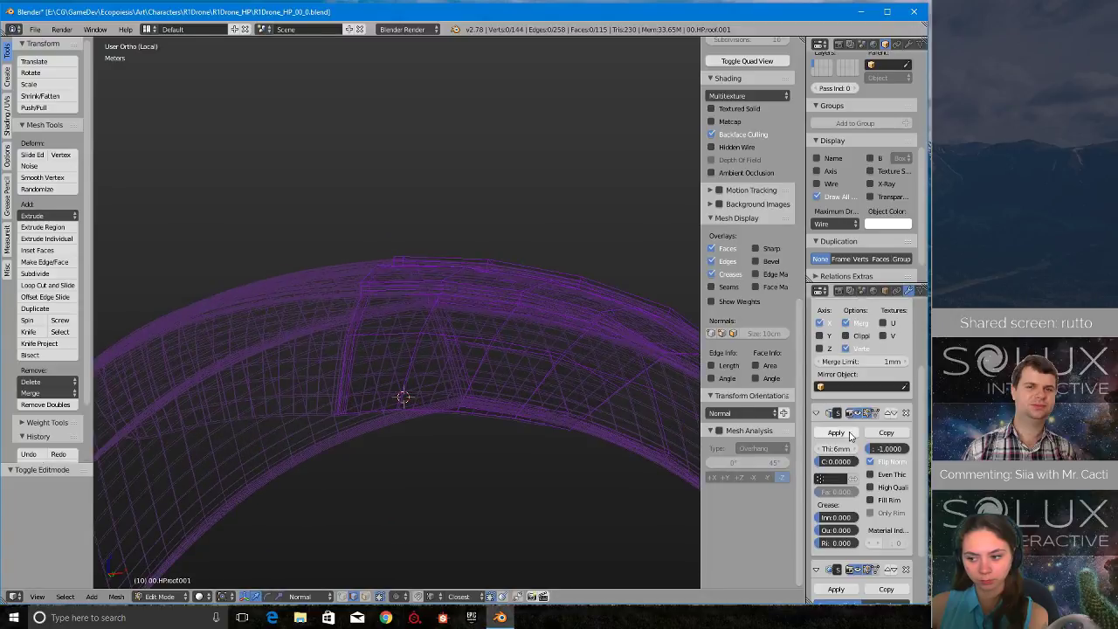
{"action": "scroll", "coordinate": [472, 300], "scroll_direction": "up", "scroll_amount": 1}
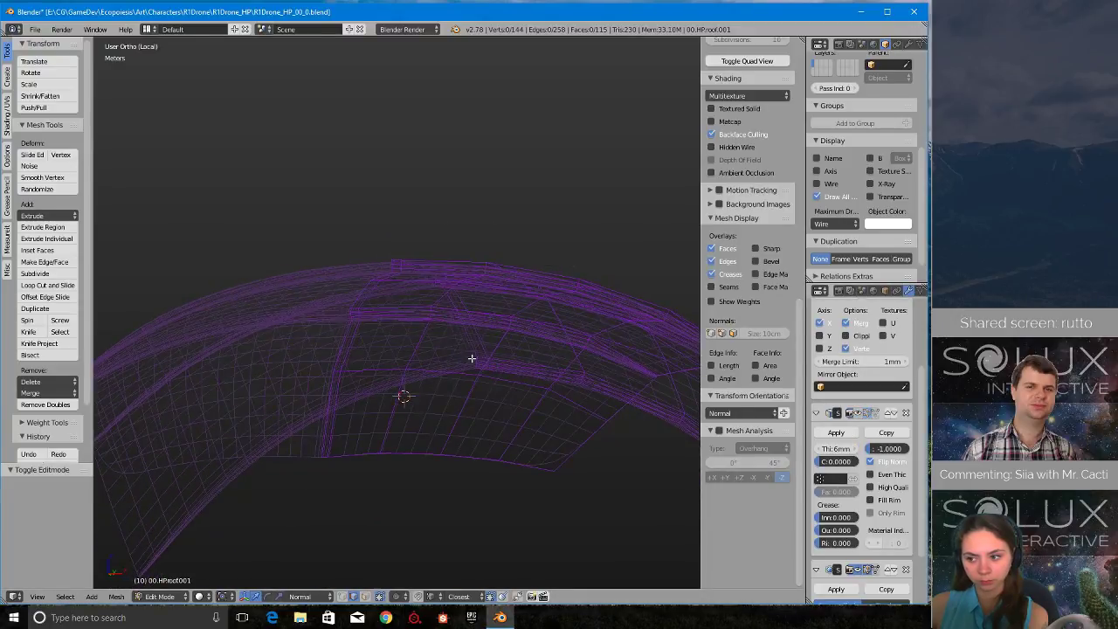
{"action": "scroll", "coordinate": [429, 324], "scroll_direction": "up", "scroll_amount": 2}
- Restore the roof copy's maximum draw type to Textured and show it in solid shading in edit mode
{"action": "key", "text": "z"}
{"action": "left_click", "coordinate": [497, 334]}
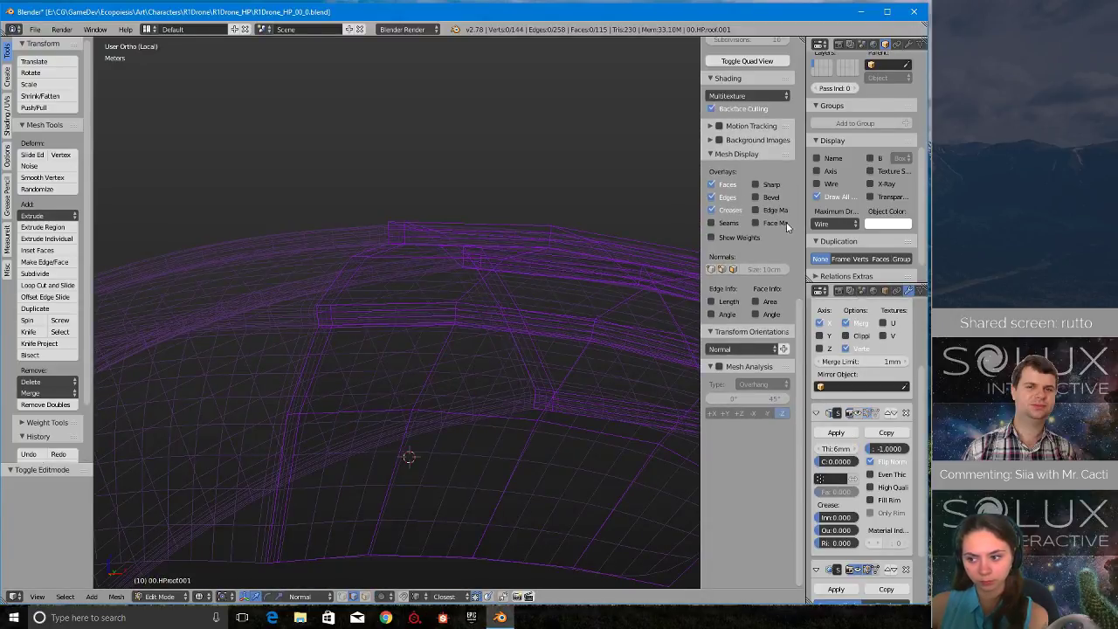
{"action": "left_click", "coordinate": [833, 225]}
{"action": "left_click", "coordinate": [795, 179]}
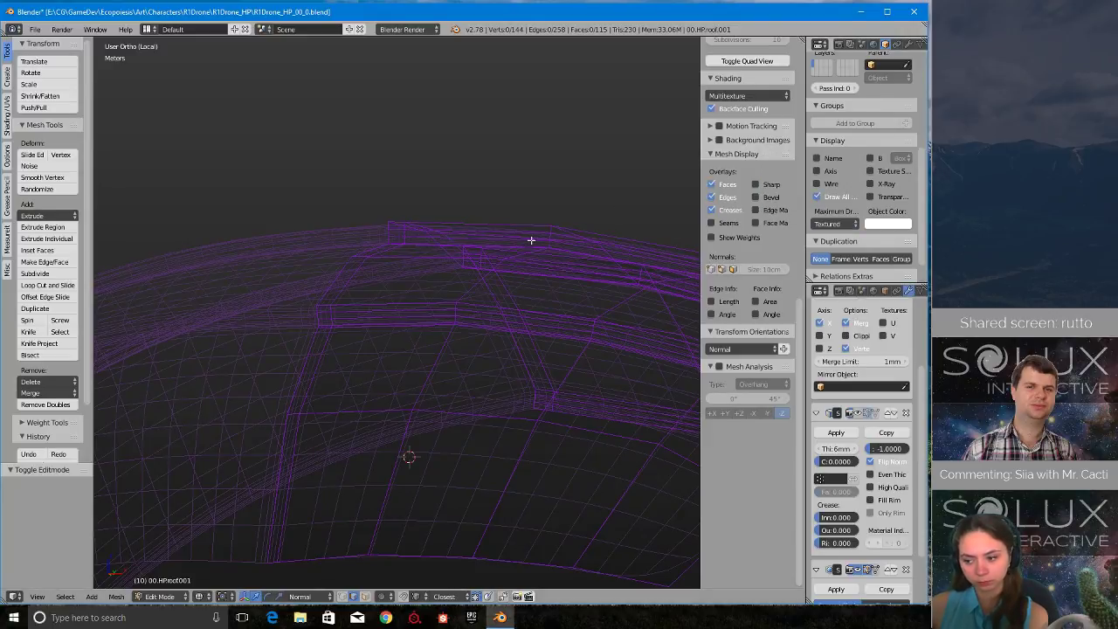
{"action": "right_click", "coordinate": [509, 238]}
{"action": "key", "text": "Tab"}
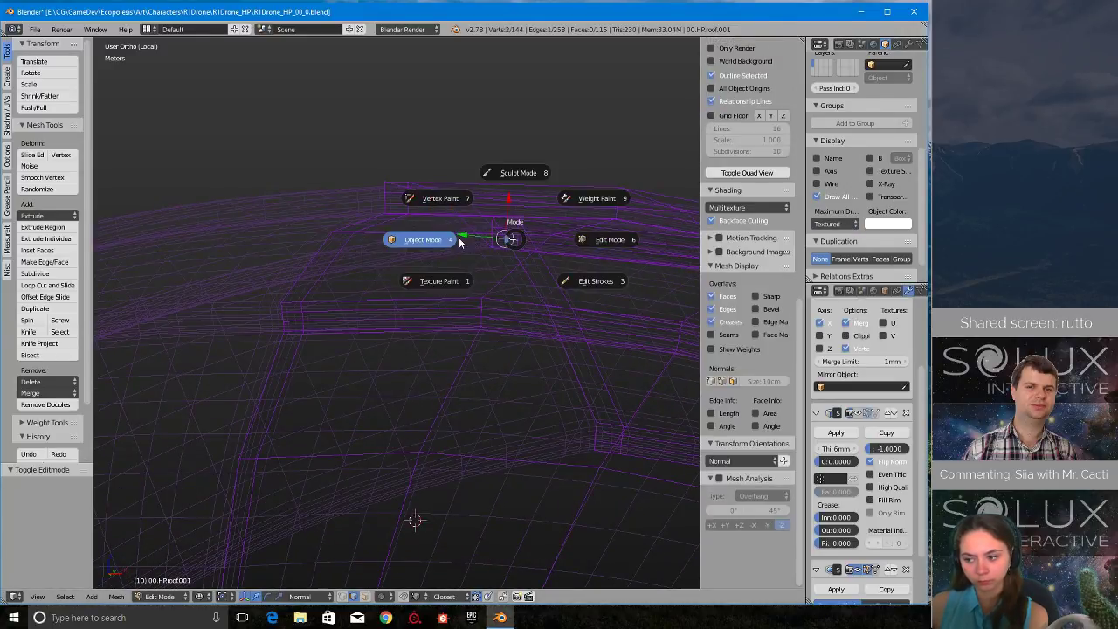
{"action": "left_click", "coordinate": [459, 242]}
{"action": "key", "text": "z"}
{"action": "left_click", "coordinate": [457, 325]}
{"action": "key", "text": "Tab"}
{"action": "left_click", "coordinate": [476, 325]}
{"action": "scroll", "coordinate": [402, 319], "scroll_direction": "up", "scroll_amount": 3}
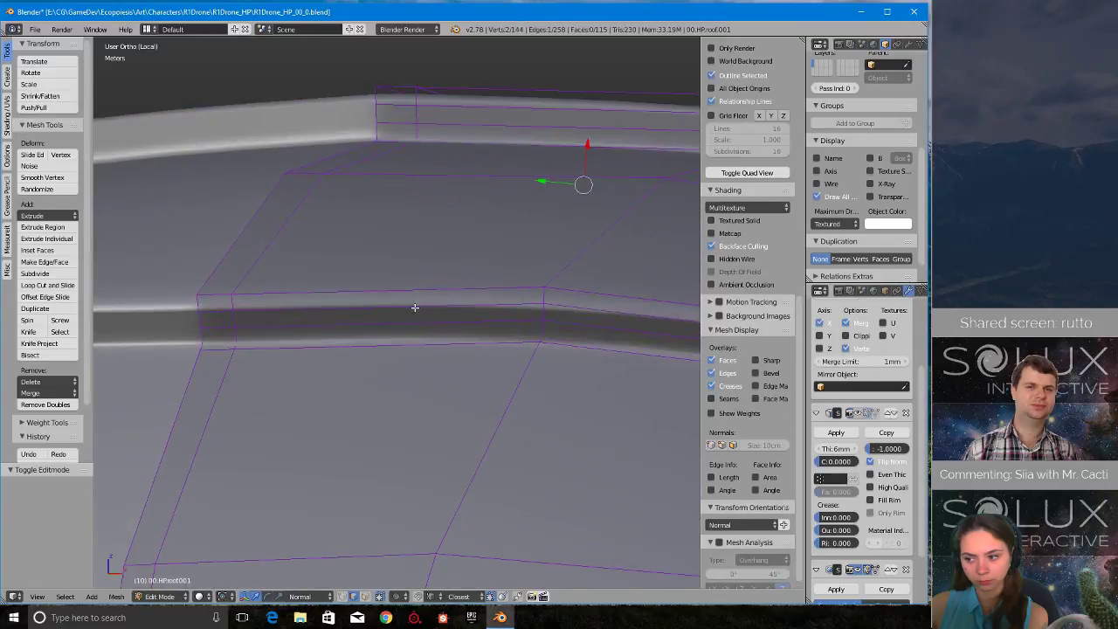
- Dissolve the two lengthwise edge loops inside one groove of the roof copy and those inside the neighbouring groove
{"action": "key", "text": "x"}
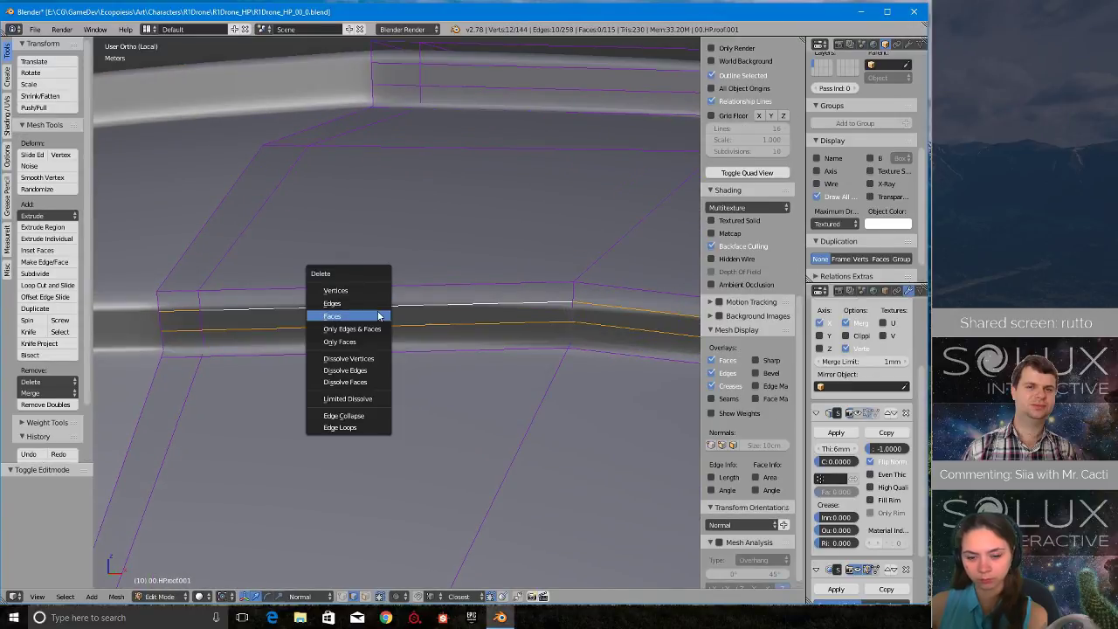
{"action": "left_click", "coordinate": [370, 373]}
{"action": "middle_click_drag", "start_coordinate": [364, 369], "coordinate": [340, 384]}
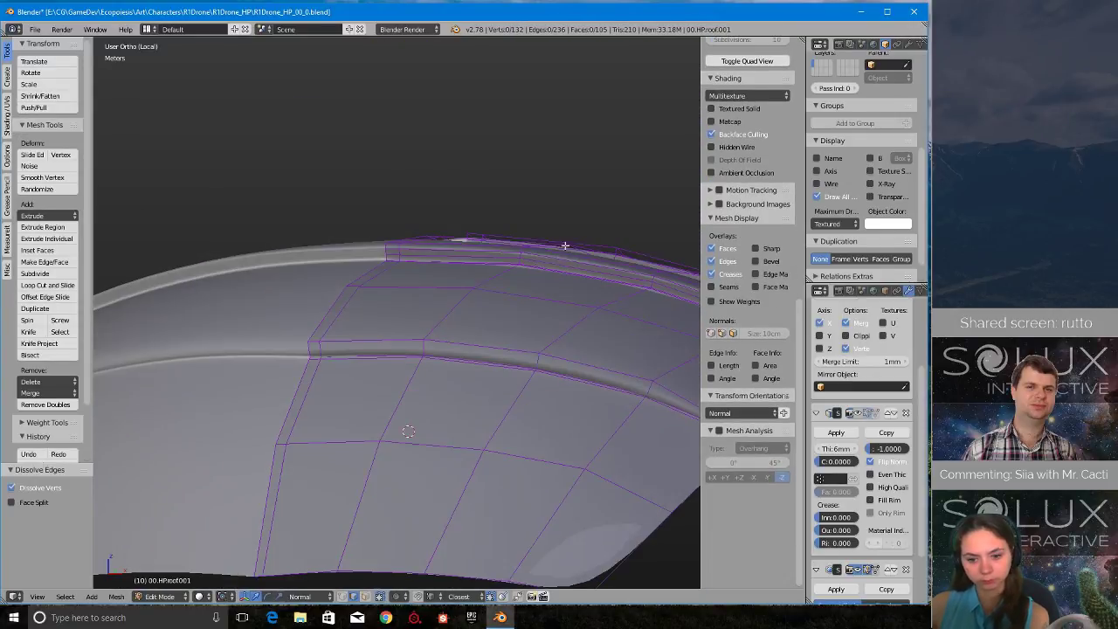
{"action": "scroll", "coordinate": [410, 289], "scroll_direction": "up", "scroll_amount": 2}
{"action": "right_click", "coordinate": [407, 275], "text": "alt"}
{"action": "key", "text": "x"}
{"action": "left_click", "coordinate": [408, 276]}
{"action": "scroll", "coordinate": [405, 297], "scroll_direction": "down", "scroll_amount": 4}
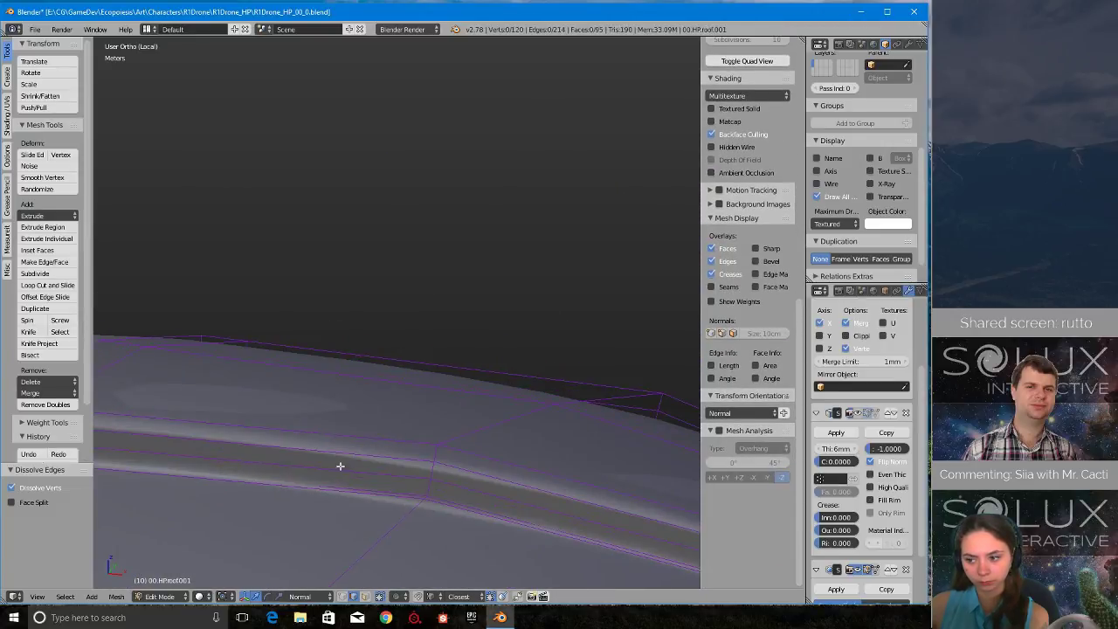
- Dissolve the two lengthwise edge loops inside the remaining groove, one loop at a time
{"action": "right_click", "coordinate": [352, 468], "text": "alt"}
{"action": "key", "text": "x"}
{"action": "left_click", "coordinate": [352, 471]}
{"action": "right_click", "coordinate": [376, 457], "text": "alt"}
{"action": "key", "text": "x"}
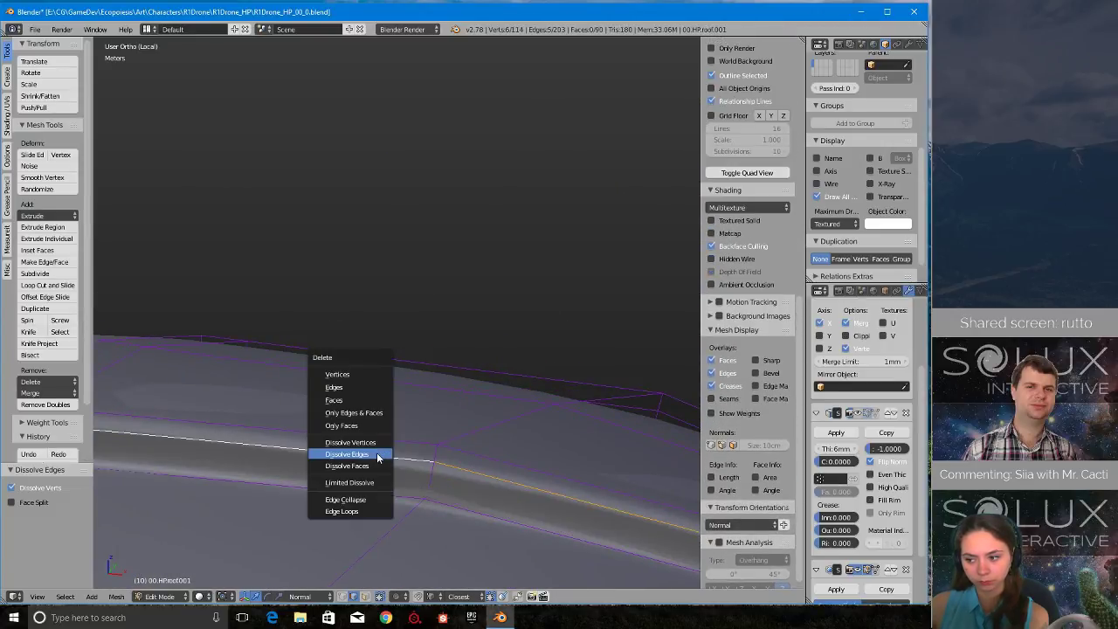
{"action": "left_click", "coordinate": [377, 456]}
{"action": "scroll", "coordinate": [383, 458], "scroll_direction": "down", "scroll_amount": 3}
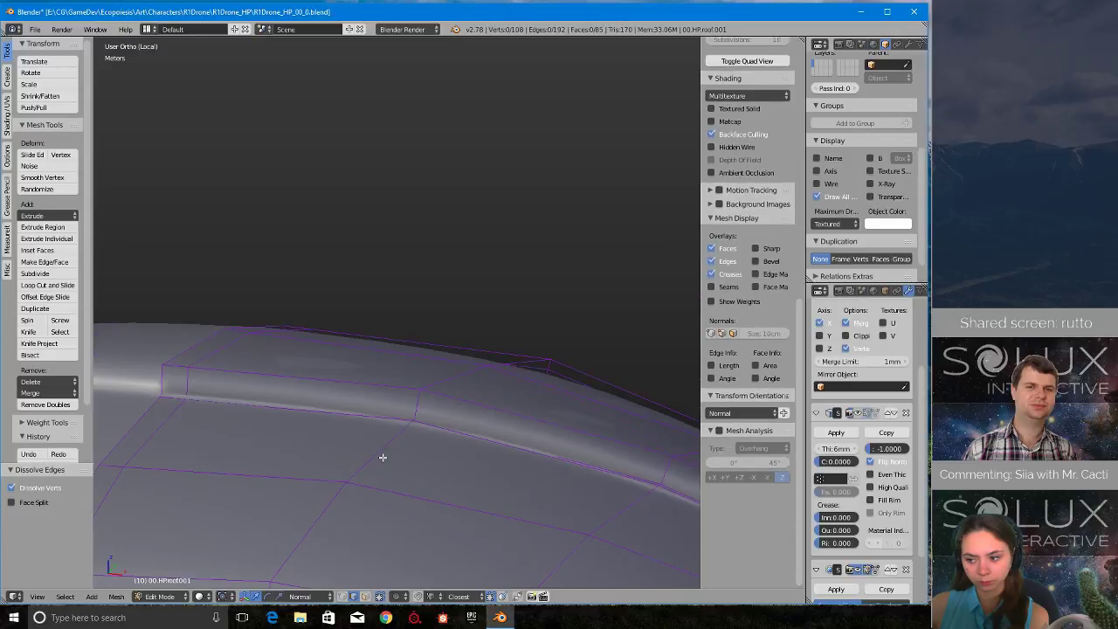
- Finish dissolving the groove's selected edge loop, and dissolve the two lengthwise edge loops in the border strip at the roof copy's end
{"action": "middle_click_drag", "start_coordinate": [383, 458], "coordinate": [459, 382]}
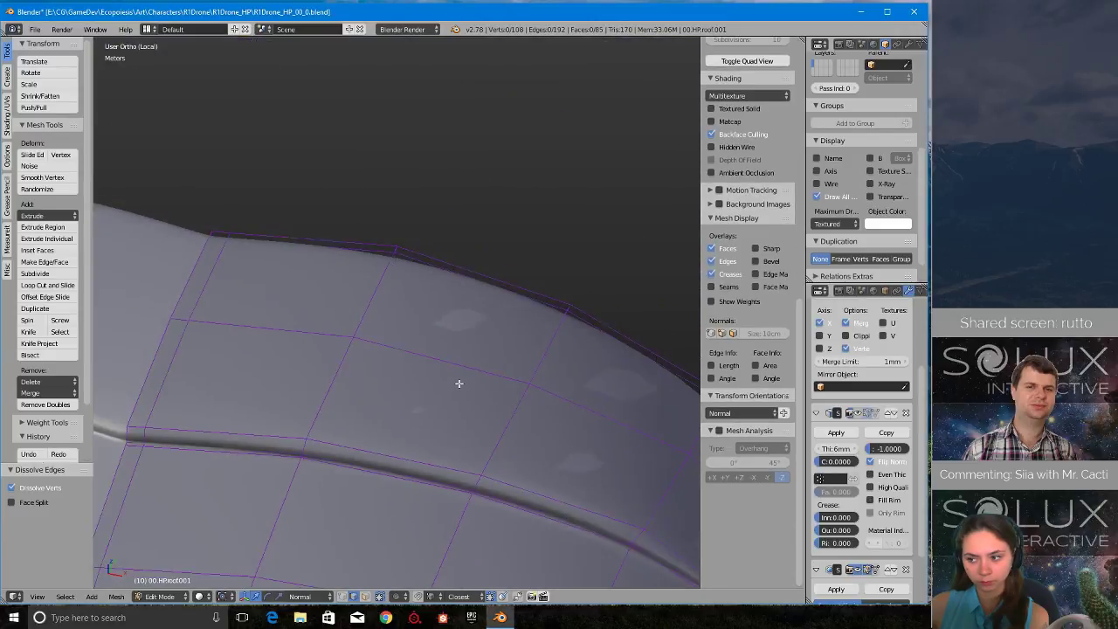
{"action": "right_click", "coordinate": [419, 280]}
{"action": "key", "text": "KP_Decimal"}
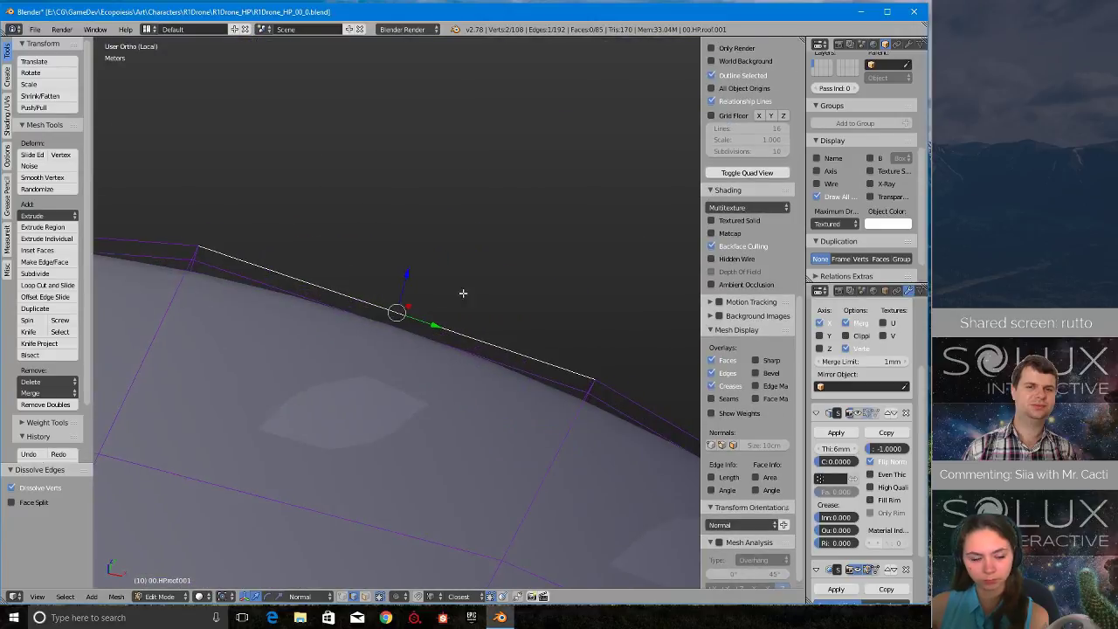
{"action": "middle_click_drag", "start_coordinate": [461, 292], "coordinate": [503, 350]}
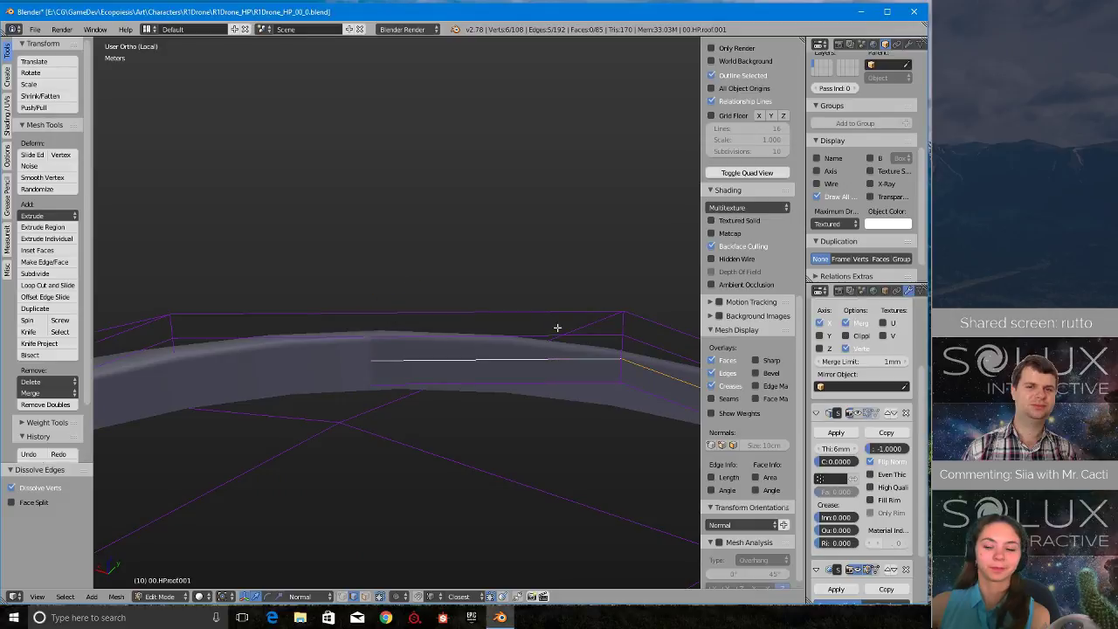
{"action": "right_click", "coordinate": [557, 330], "text": "alt+shift"}
{"action": "scroll", "coordinate": [551, 346], "scroll_direction": "down", "scroll_amount": 6}
{"action": "middle_click_drag", "start_coordinate": [514, 354], "coordinate": [557, 354]}
{"action": "key", "text": "x"}
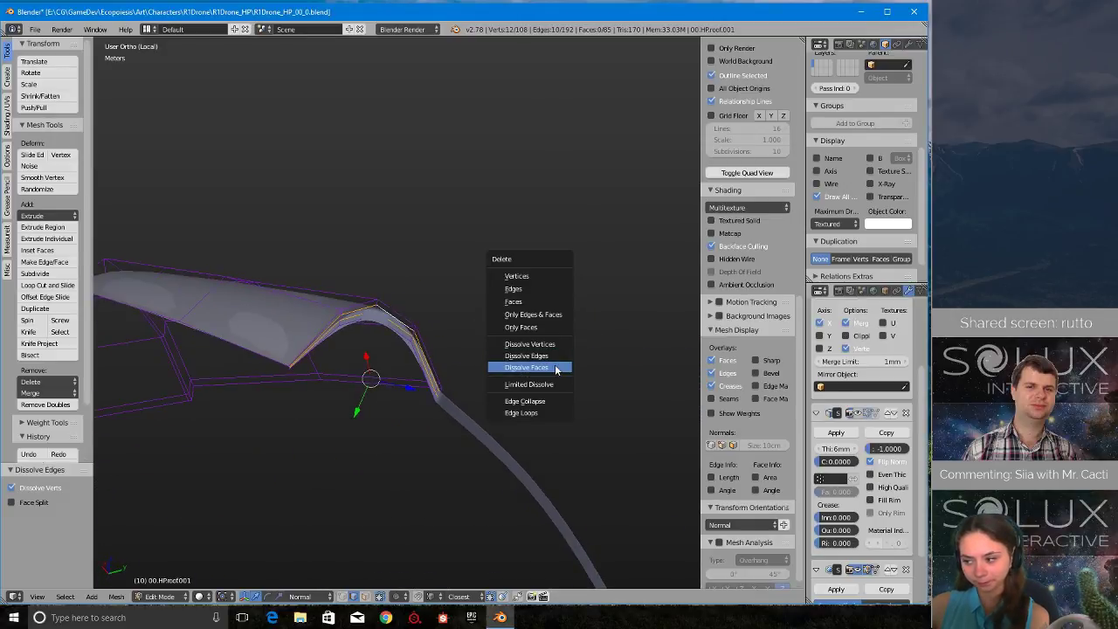
{"action": "left_click", "coordinate": [553, 357]}
- Hide the Subdivision Surface effect in the viewport and dissolve two closely spaced edge loops running beside the roof copy's grooves
{"action": "middle_click_drag", "start_coordinate": [350, 334], "coordinate": [510, 432]}
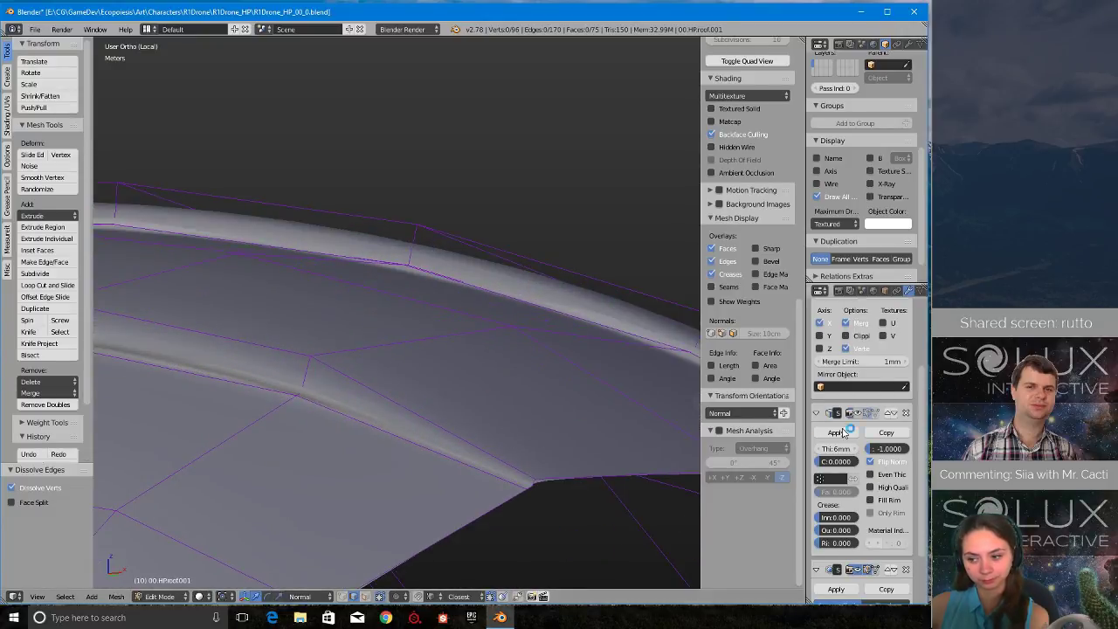
{"action": "left_click", "coordinate": [861, 569]}
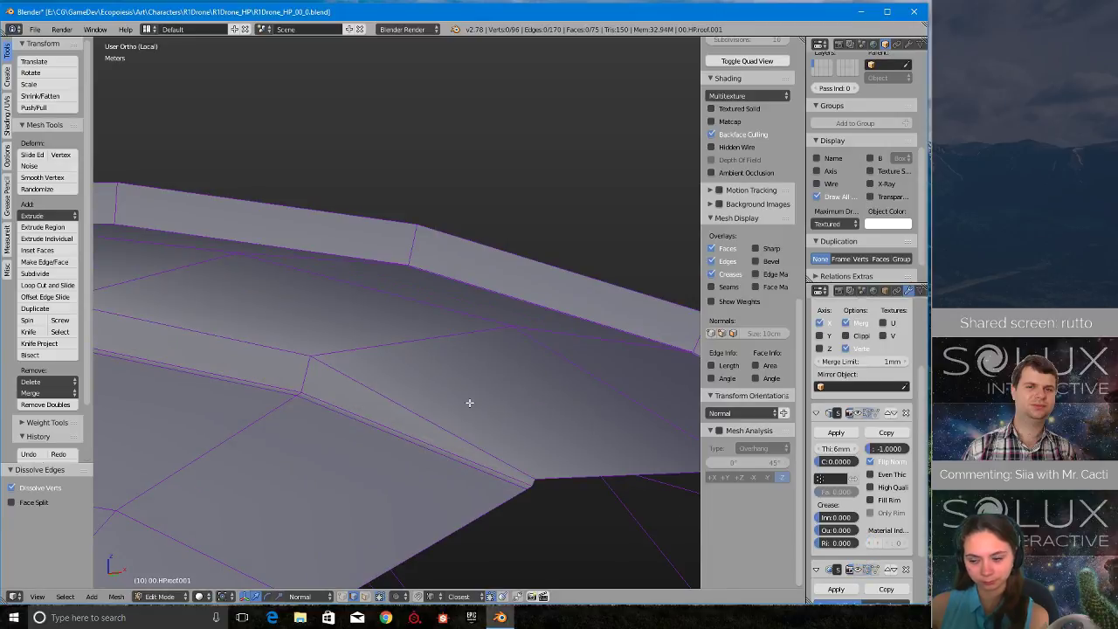
{"action": "middle_click_drag", "start_coordinate": [466, 402], "coordinate": [299, 363]}
{"action": "key", "text": "x"}
{"action": "left_click", "coordinate": [454, 344]}
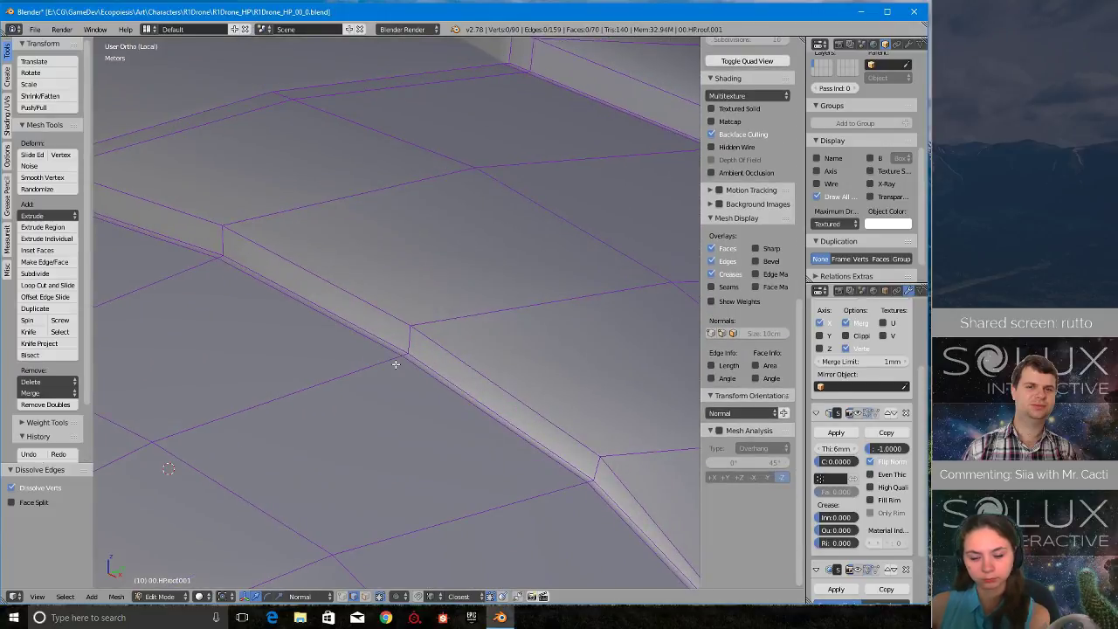
{"action": "right_click", "coordinate": [405, 359], "text": "alt"}
{"action": "key", "text": "x"}
{"action": "left_click", "coordinate": [423, 365]}
{"action": "scroll", "coordinate": [300, 363], "scroll_direction": "down", "scroll_amount": 3}
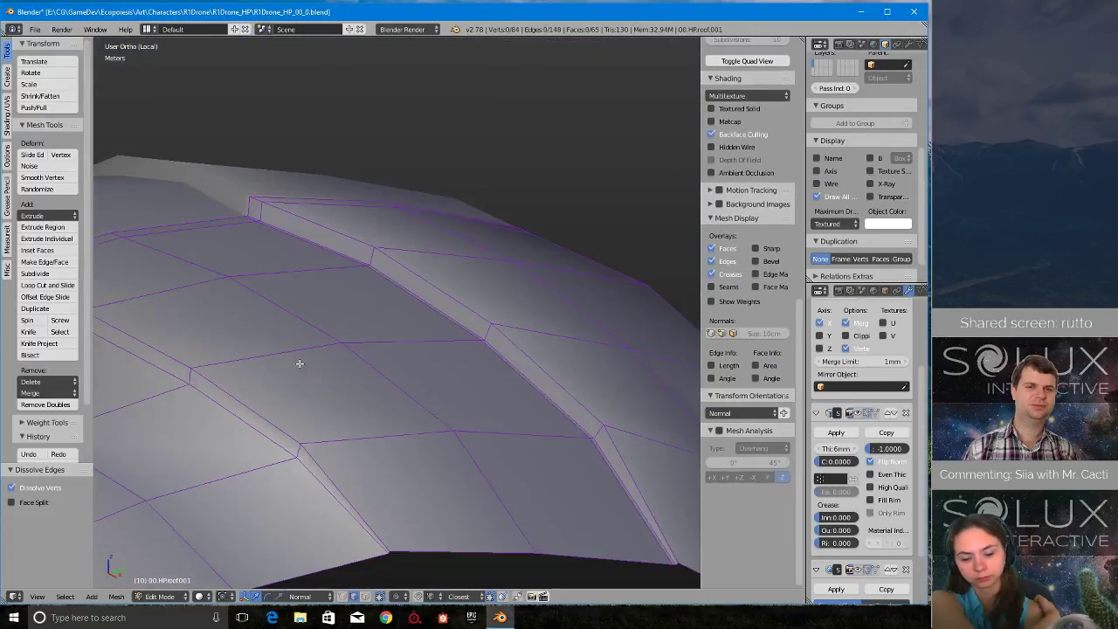
- Dissolve the remaining surplus edge loop running beside the grooves
{"action": "right_click", "coordinate": [489, 347], "text": "alt"}
{"action": "key", "text": "x"}
{"action": "left_click", "coordinate": [488, 348]}
{"action": "middle_click_drag", "start_coordinate": [487, 348], "coordinate": [467, 257]}
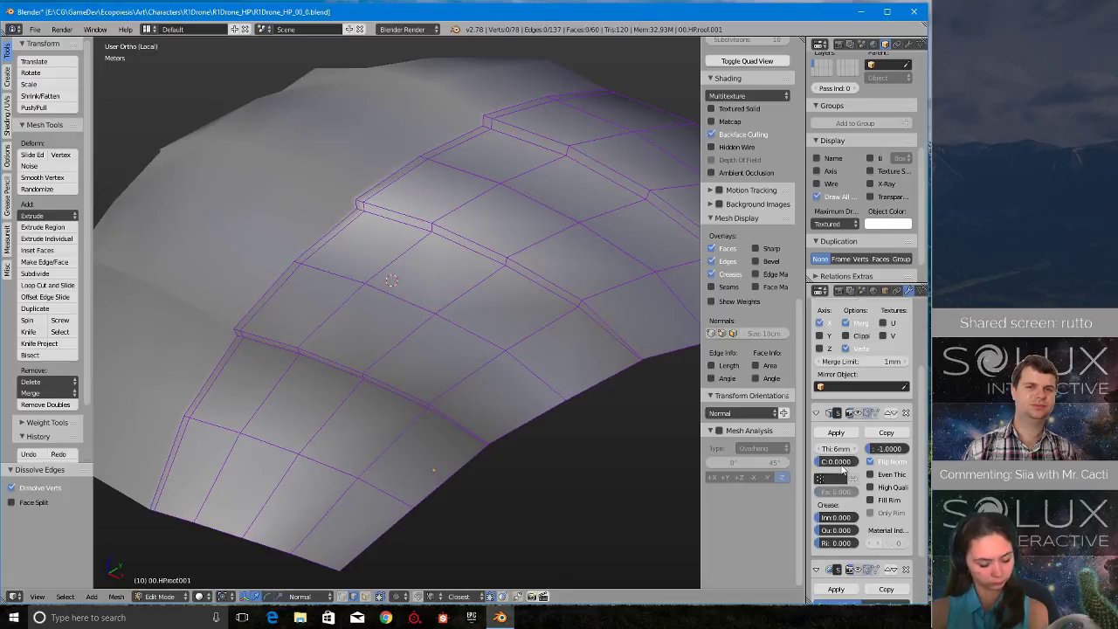
{"action": "middle_click_drag", "start_coordinate": [407, 357], "coordinate": [405, 346]}
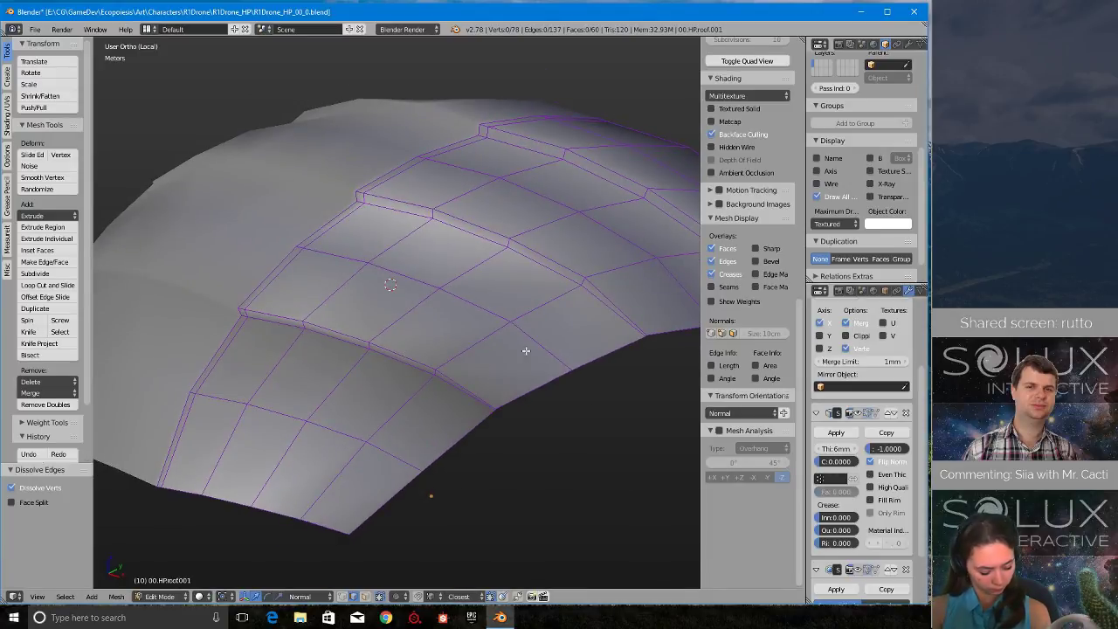
- Exit local view, show the roof copy's Solidify effect in the viewport and compare the offset shell with the original roof
{"action": "scroll", "coordinate": [502, 342], "scroll_direction": "up", "scroll_amount": 6}
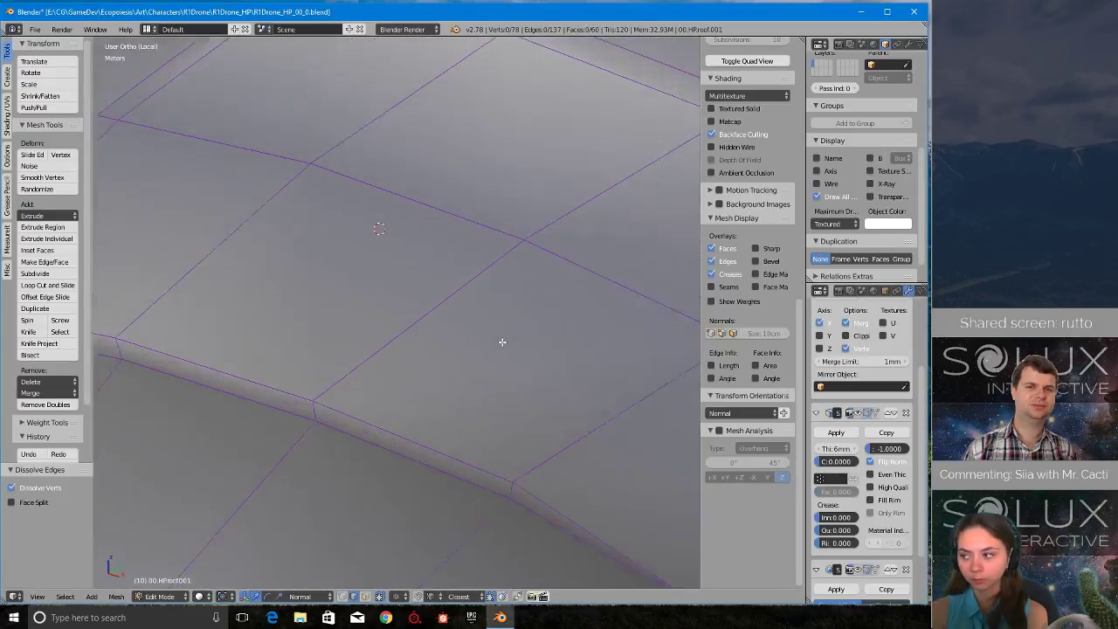
{"action": "scroll", "coordinate": [503, 342], "scroll_direction": "down", "scroll_amount": 5}
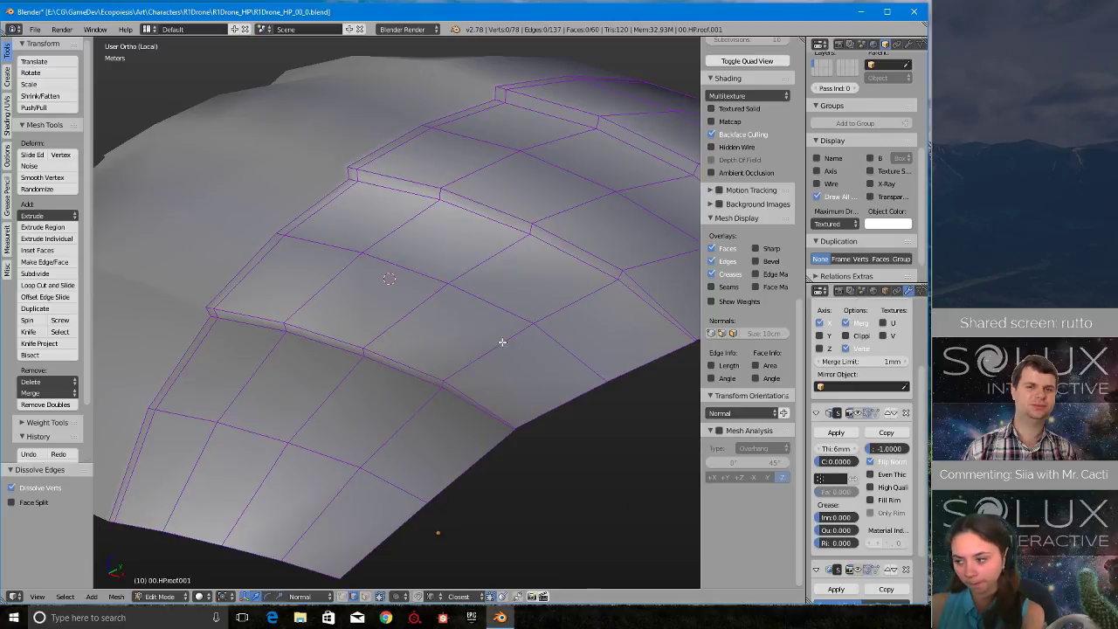
{"action": "middle_click_drag", "start_coordinate": [502, 342], "coordinate": [410, 336]}
{"action": "scroll", "coordinate": [459, 442], "scroll_direction": "up", "scroll_amount": 4}
{"action": "scroll", "coordinate": [455, 434], "scroll_direction": "down", "scroll_amount": 4}
{"action": "scroll", "coordinate": [479, 332], "scroll_direction": "down", "scroll_amount": 4}
{"action": "key", "text": "KP_Divide"}
{"action": "scroll", "coordinate": [487, 329], "scroll_direction": "up", "scroll_amount": 4}
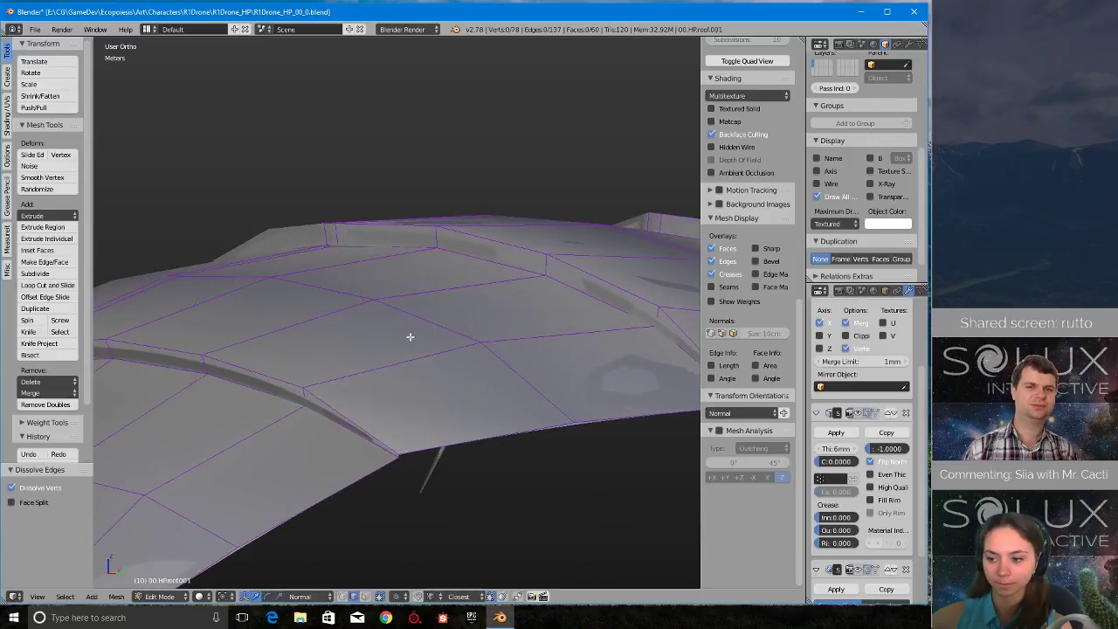
{"action": "left_click", "coordinate": [860, 415]}
{"action": "middle_click_drag", "start_coordinate": [449, 415], "coordinate": [455, 397]}
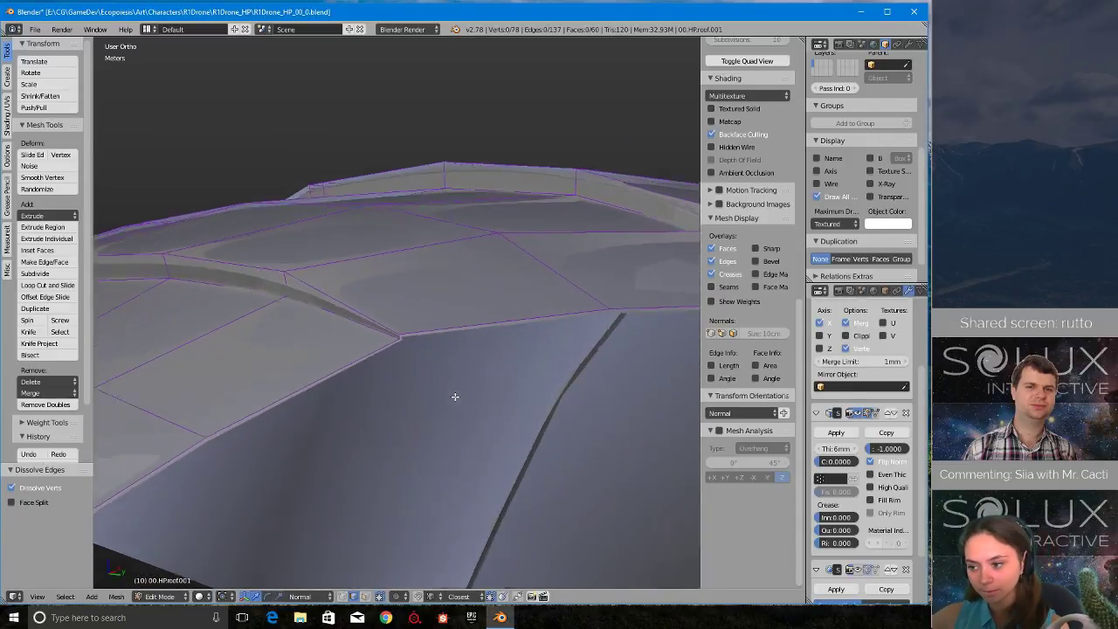
{"action": "scroll", "coordinate": [454, 398], "scroll_direction": "up", "scroll_amount": 8}
{"action": "scroll", "coordinate": [451, 405], "scroll_direction": "down", "scroll_amount": 11}
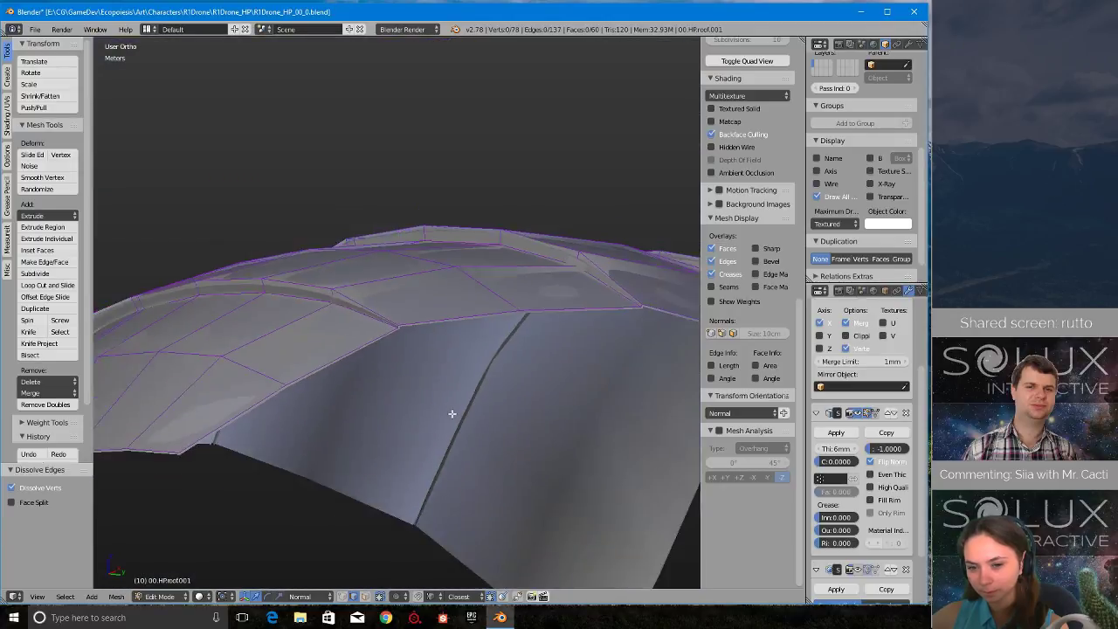
{"action": "scroll", "coordinate": [452, 413], "scroll_direction": "down", "scroll_amount": 5}
{"action": "scroll", "coordinate": [850, 377], "scroll_direction": "up", "scroll_amount": 5}
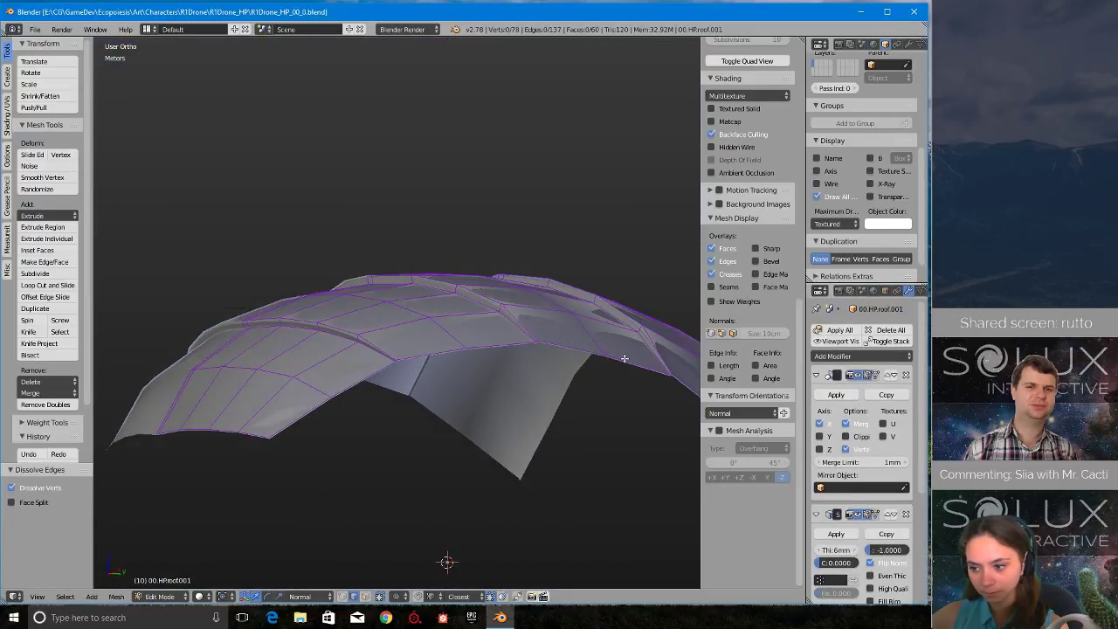
- Apply the roof copy's Mirror and Solidify modifiers in object mode
{"action": "left_click", "coordinate": [836, 394]}
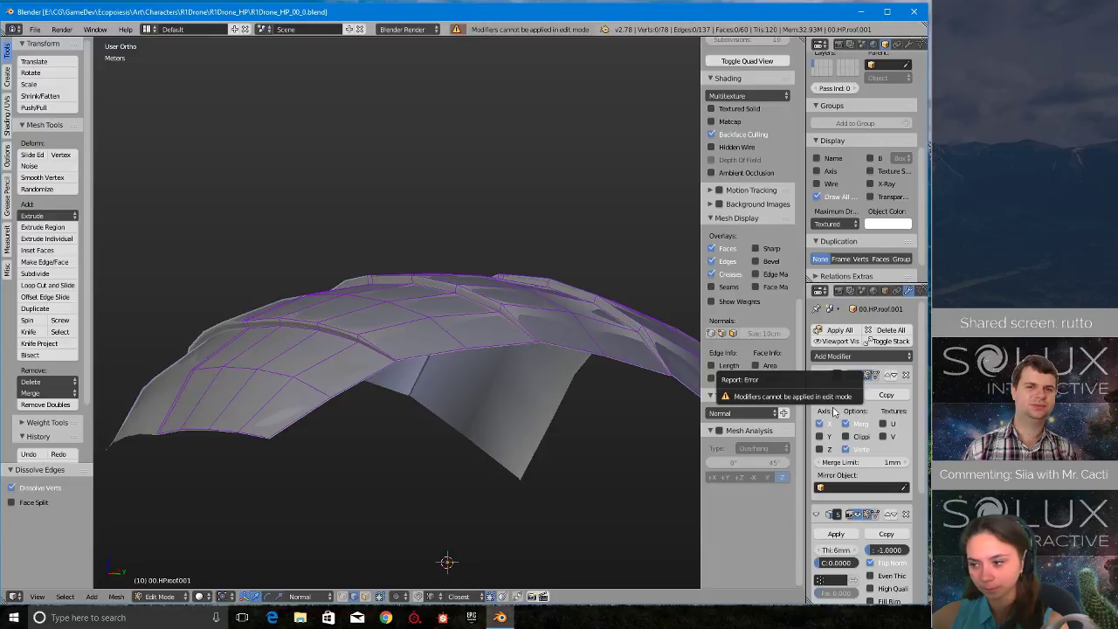
{"action": "middle_click_drag", "start_coordinate": [499, 261], "coordinate": [536, 279]}
{"action": "key", "text": "Tab"}
{"action": "left_click", "coordinate": [475, 282]}
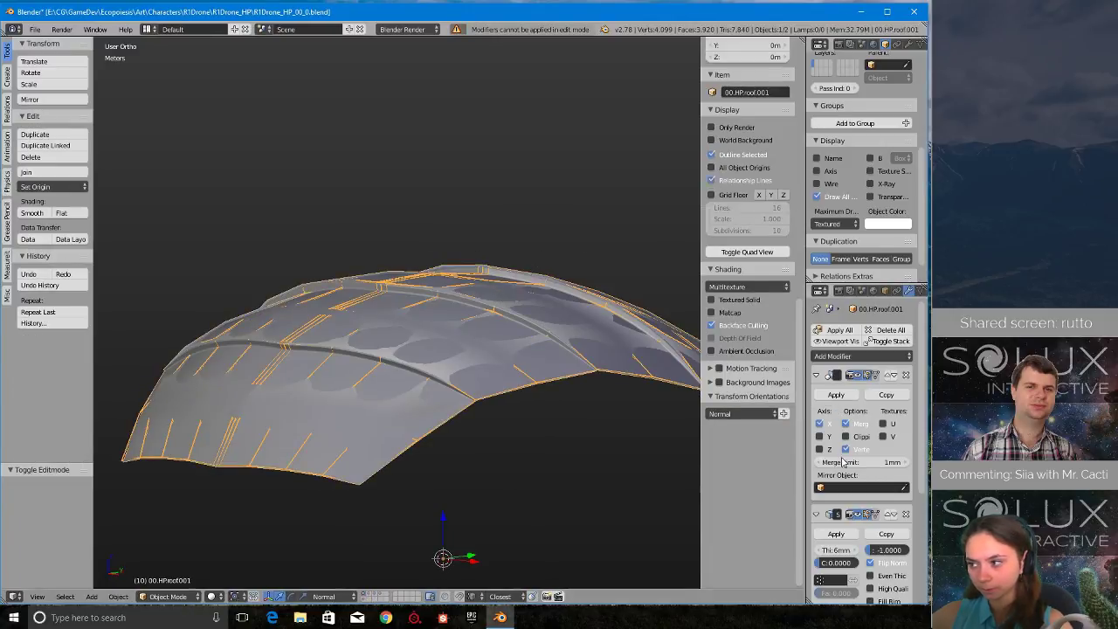
{"action": "left_click", "coordinate": [836, 395]}
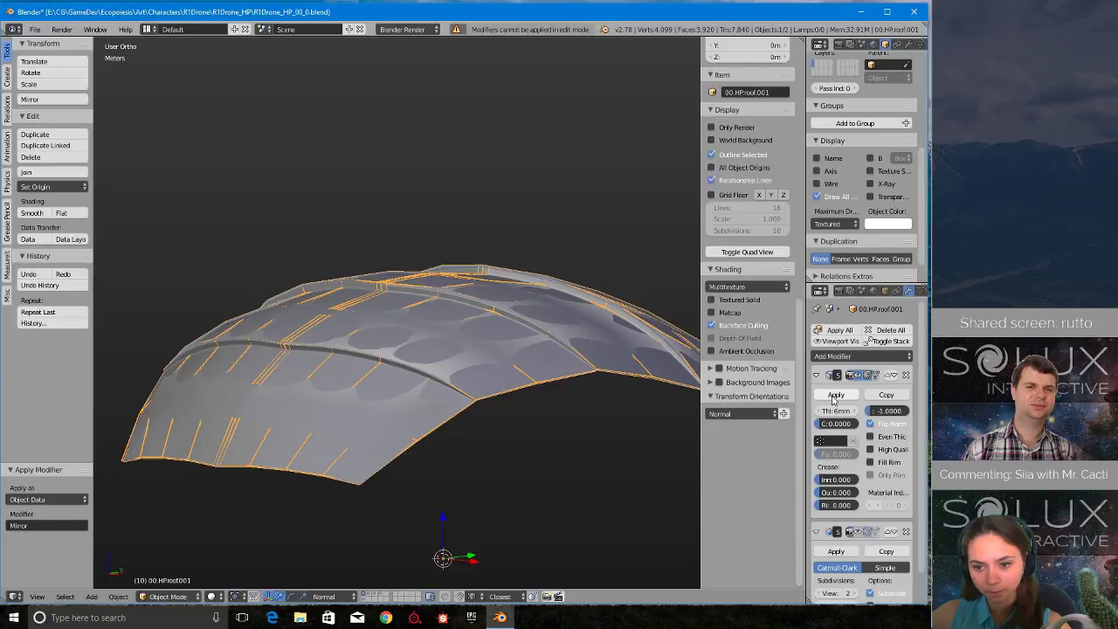
{"action": "left_click", "coordinate": [833, 397]}
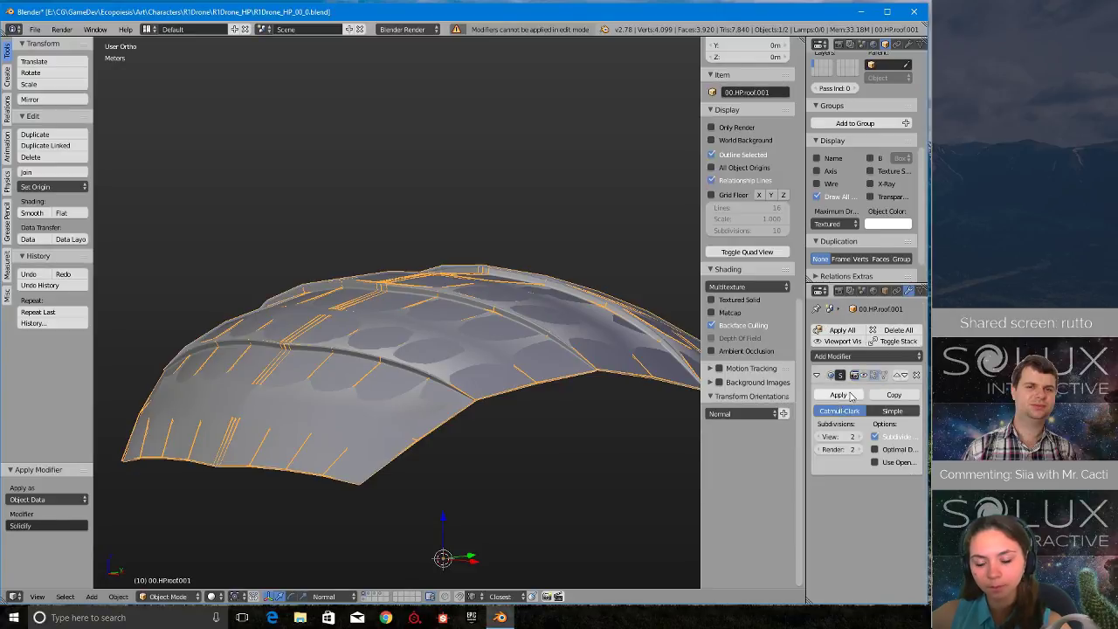
- Isolate the roof copy in local view, show it as a wireframe from the top and enter edit mode
{"action": "middle_click_drag", "start_coordinate": [449, 288], "coordinate": [507, 330]}
{"action": "key", "text": "q"}
{"action": "left_click", "coordinate": [495, 259]}
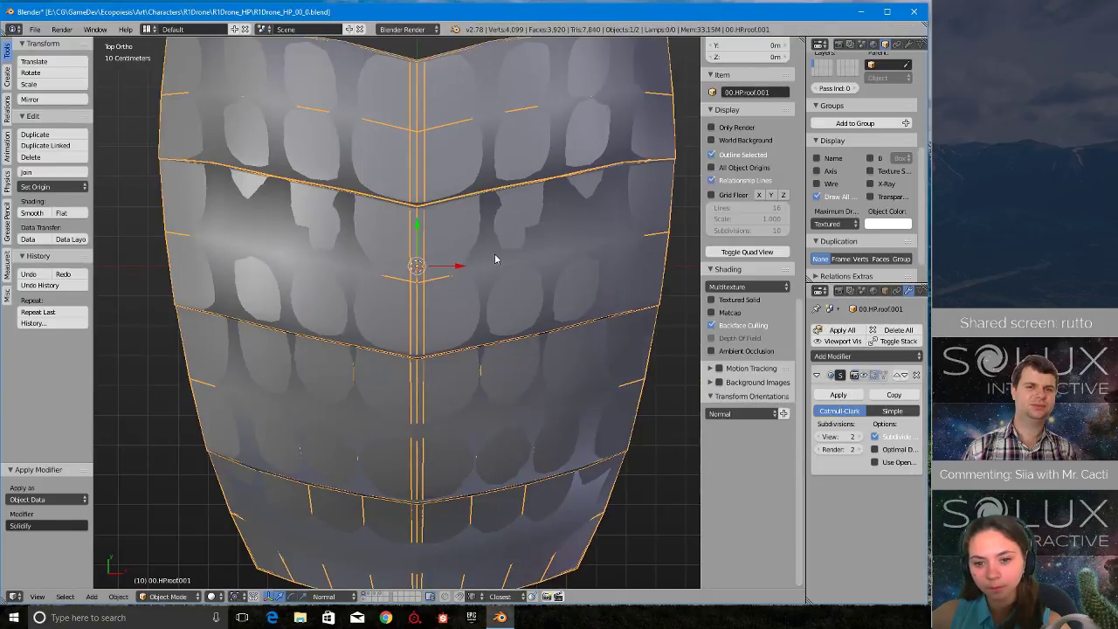
{"action": "key", "text": "KP_Divide"}
{"action": "key", "text": "z"}
{"action": "scroll", "coordinate": [538, 289], "scroll_direction": "down", "scroll_amount": 3, "text": "ctrl"}
{"action": "scroll", "coordinate": [538, 289], "scroll_direction": "up", "scroll_amount": 1}
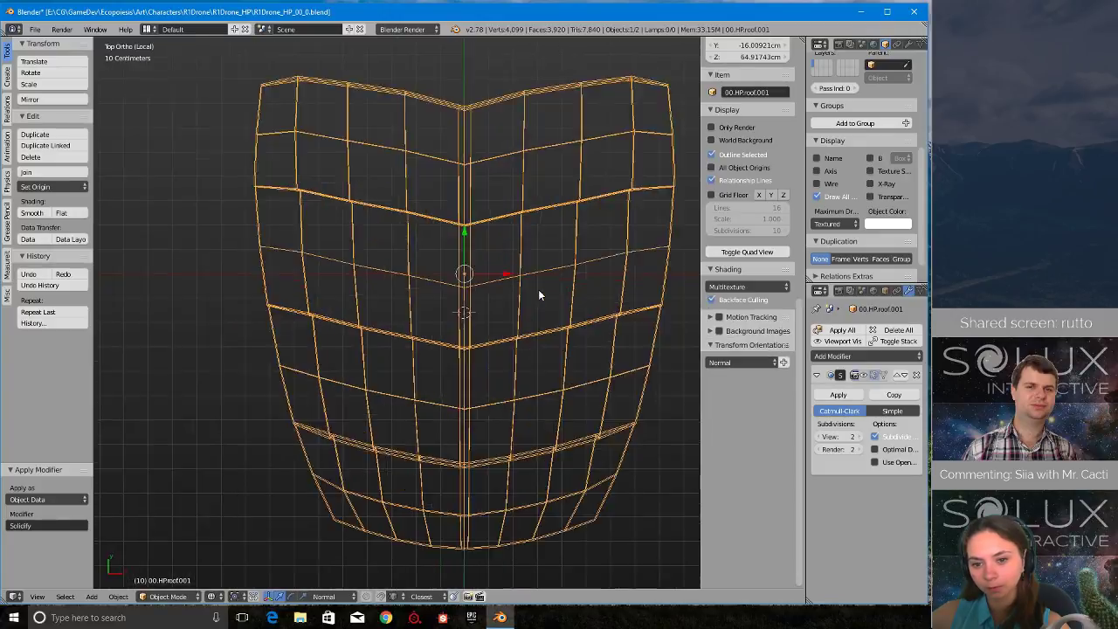
{"action": "scroll", "coordinate": [538, 291], "scroll_direction": "down", "scroll_amount": 2}
{"action": "key", "text": "Tab"}
{"action": "left_click", "coordinate": [529, 297]}
{"action": "scroll", "coordinate": [510, 299], "scroll_direction": "up", "scroll_amount": 3}
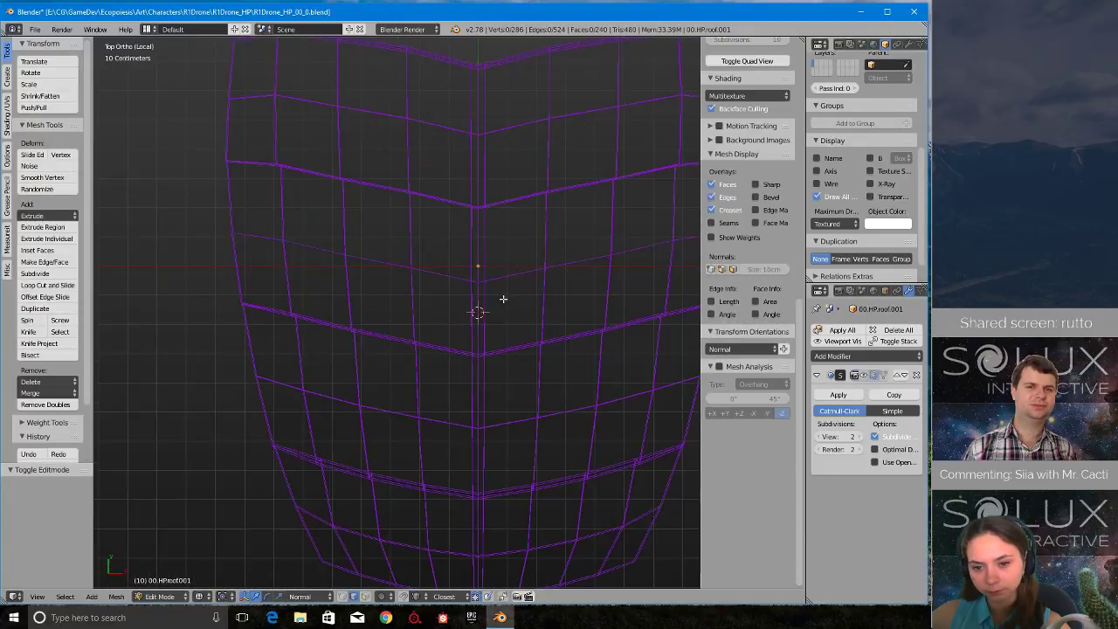
- In face selection mode, select the strip of faces running along the roof copy's centre line on one layer and delete its faces
{"action": "scroll", "coordinate": [476, 315], "scroll_direction": "up", "scroll_amount": 4}
{"action": "key", "text": "ctrl+Tab"}
{"action": "left_click", "coordinate": [445, 338]}
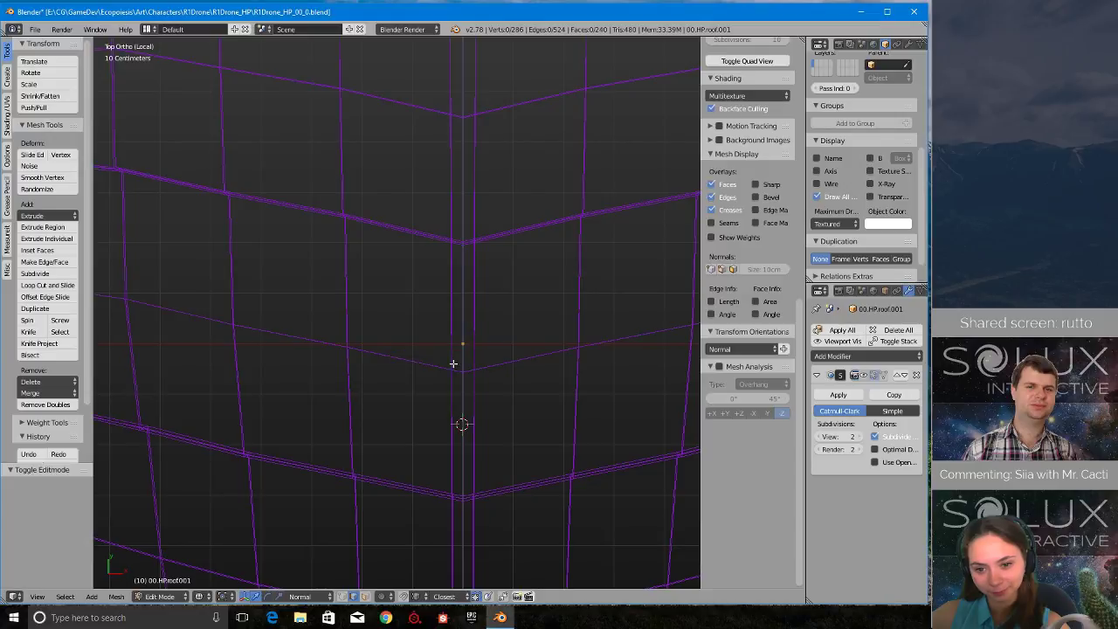
{"action": "key", "text": "ctrl+Tab"}
{"action": "left_click", "coordinate": [454, 382]}
{"action": "scroll", "coordinate": [455, 368], "scroll_direction": "down", "scroll_amount": 5}
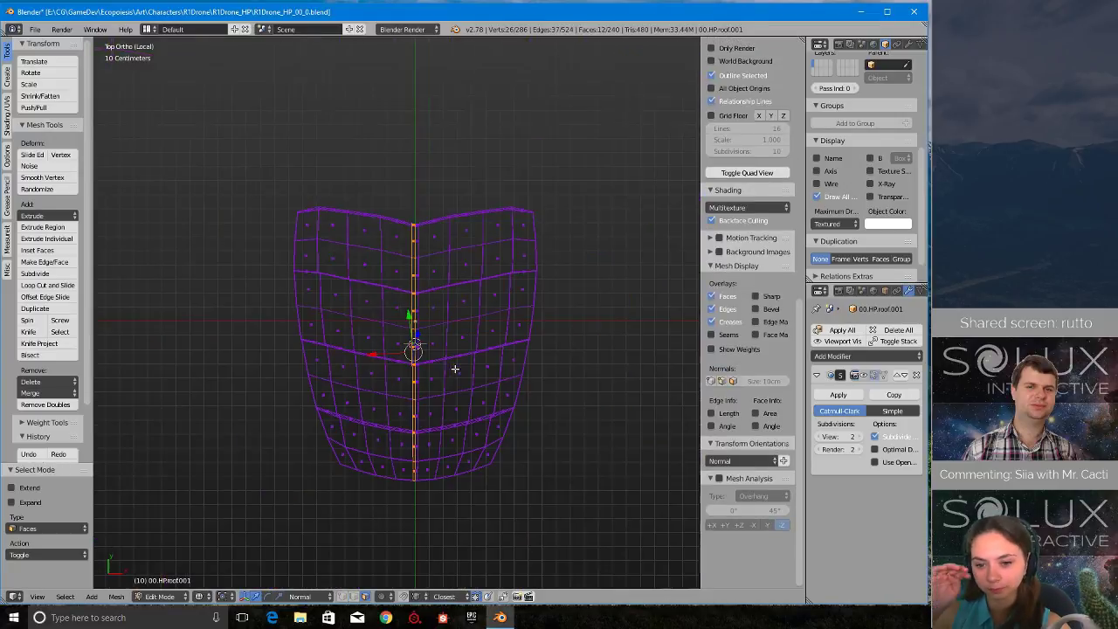
{"action": "key", "text": "x"}
{"action": "left_click", "coordinate": [432, 315]}
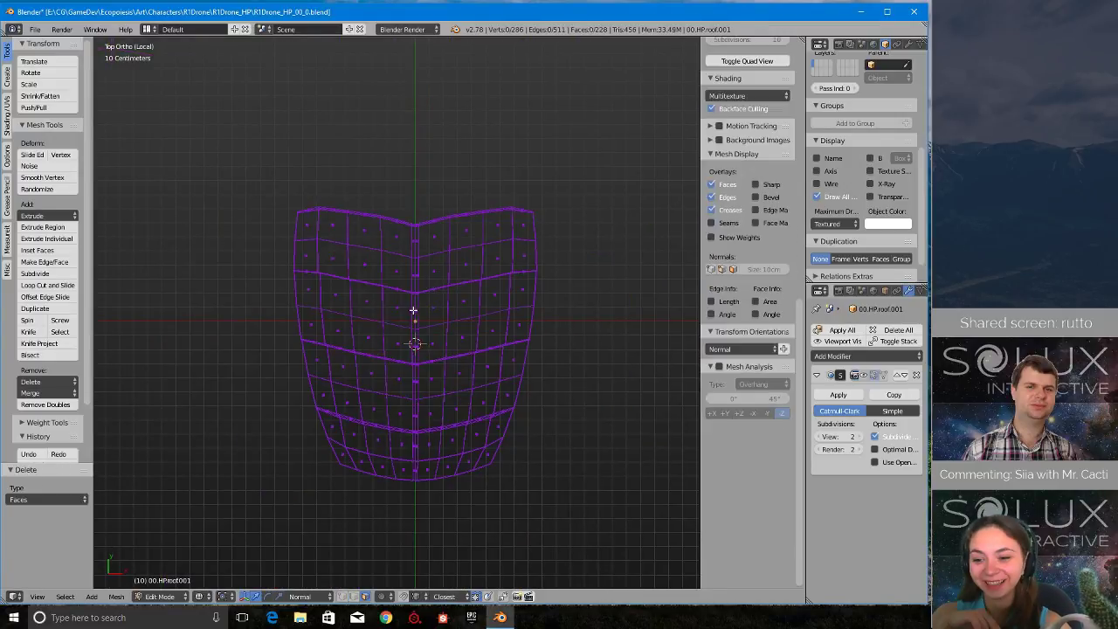
- Delete the matching centre strip of faces on the roof copy's other layer
{"action": "scroll", "coordinate": [414, 305], "scroll_direction": "up", "scroll_amount": 5}
{"action": "middle_click_drag", "start_coordinate": [460, 149], "coordinate": [439, 389], "text": "shift"}
{"action": "scroll", "coordinate": [440, 390], "scroll_direction": "up", "scroll_amount": 4}
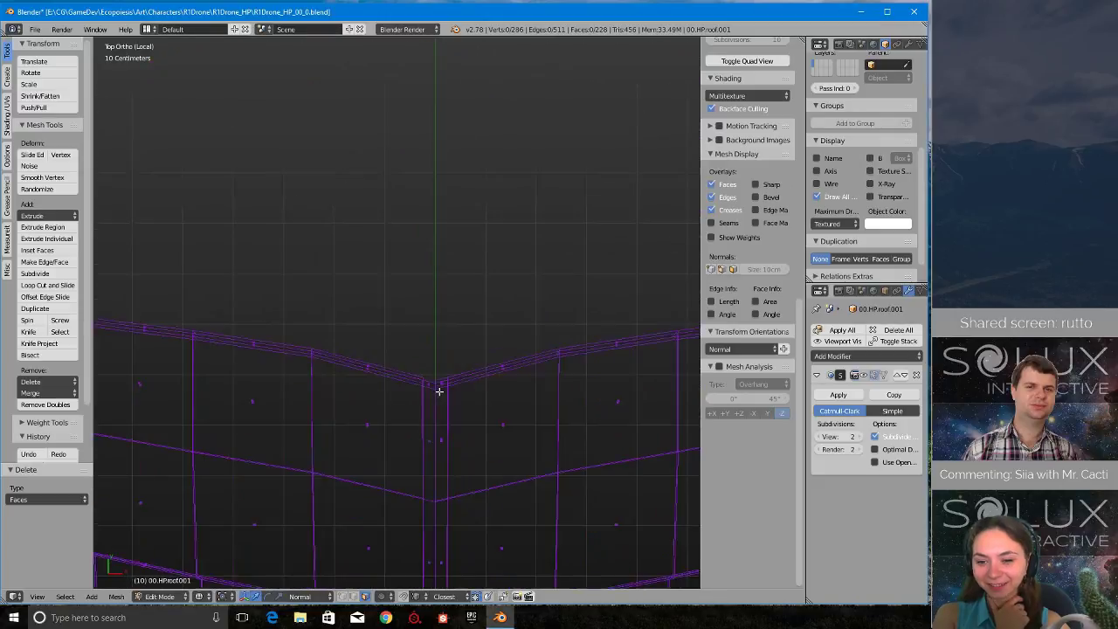
{"action": "key", "text": "x"}
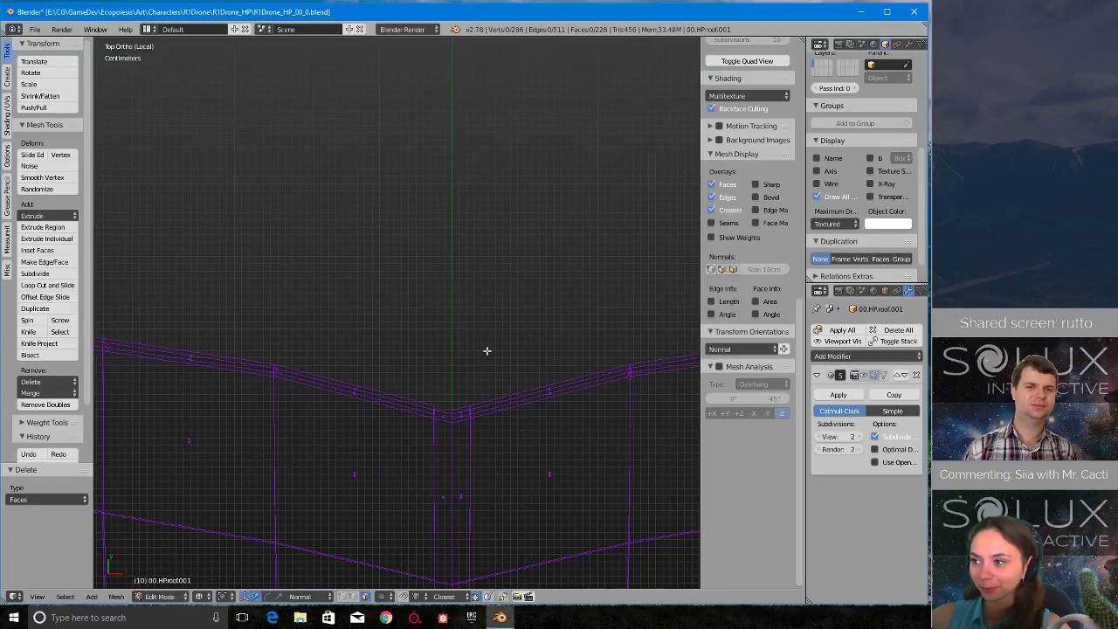
{"action": "right_click", "coordinate": [435, 416]}
{"action": "key", "text": "x"}
{"action": "left_click", "coordinate": [429, 419]}
{"action": "scroll", "coordinate": [429, 421], "scroll_direction": "down", "scroll_amount": 8}
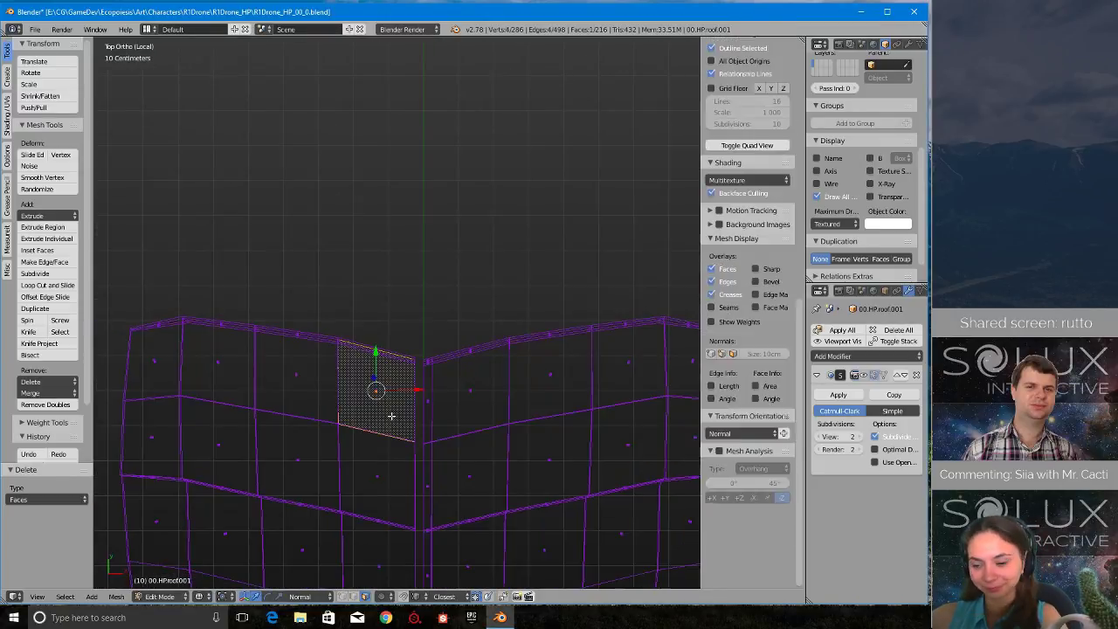
- Select the linked faces of each layer in the roof copy's separated half and delete them, one layer at a time
{"action": "middle_click_drag", "start_coordinate": [387, 394], "coordinate": [367, 332]}
{"action": "key", "text": "ctrl+l"}
{"action": "scroll", "coordinate": [379, 363], "scroll_direction": "up", "scroll_amount": 2}
{"action": "scroll", "coordinate": [393, 336], "scroll_direction": "up", "scroll_amount": 2}
{"action": "key", "text": "x"}
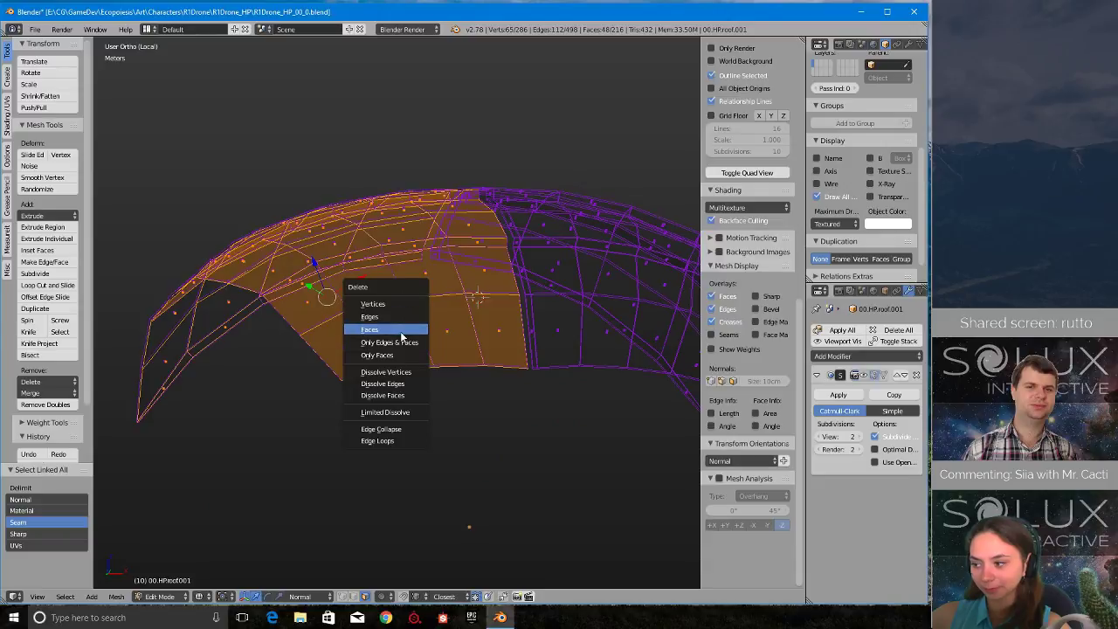
{"action": "left_click", "coordinate": [401, 332]}
{"action": "right_click", "coordinate": [422, 307]}
{"action": "key", "text": "ctrl+l"}
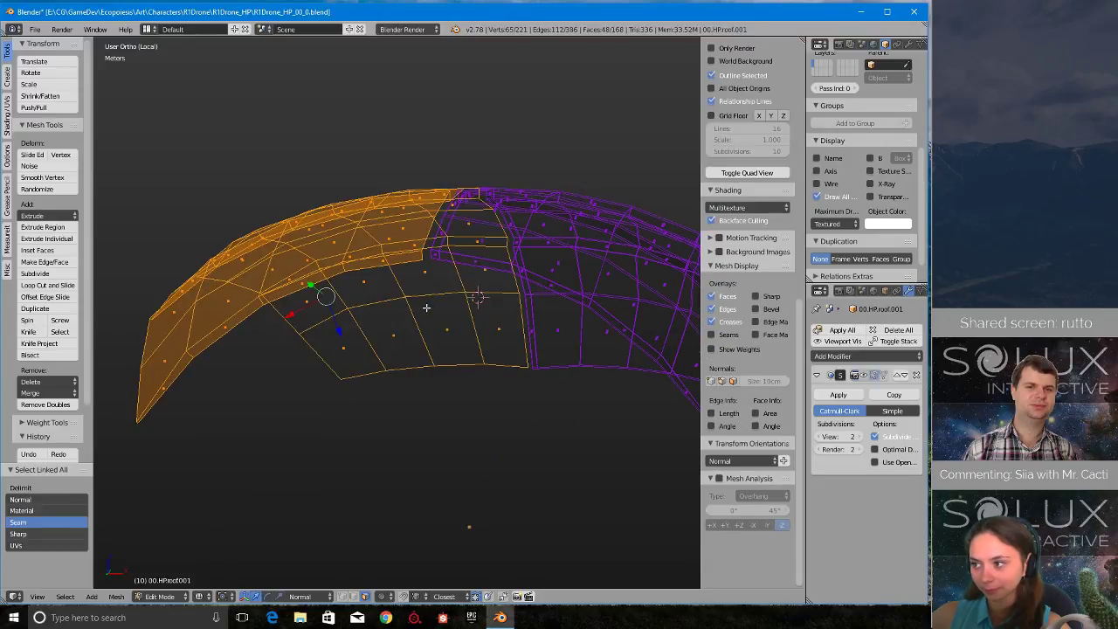
{"action": "key", "text": "x"}
{"action": "left_click", "coordinate": [426, 308]}
- Select all linked faces of the remaining half's outer layer and delete them, keeping only the inner layer
{"action": "middle_click_drag", "start_coordinate": [480, 299], "coordinate": [695, 391]}
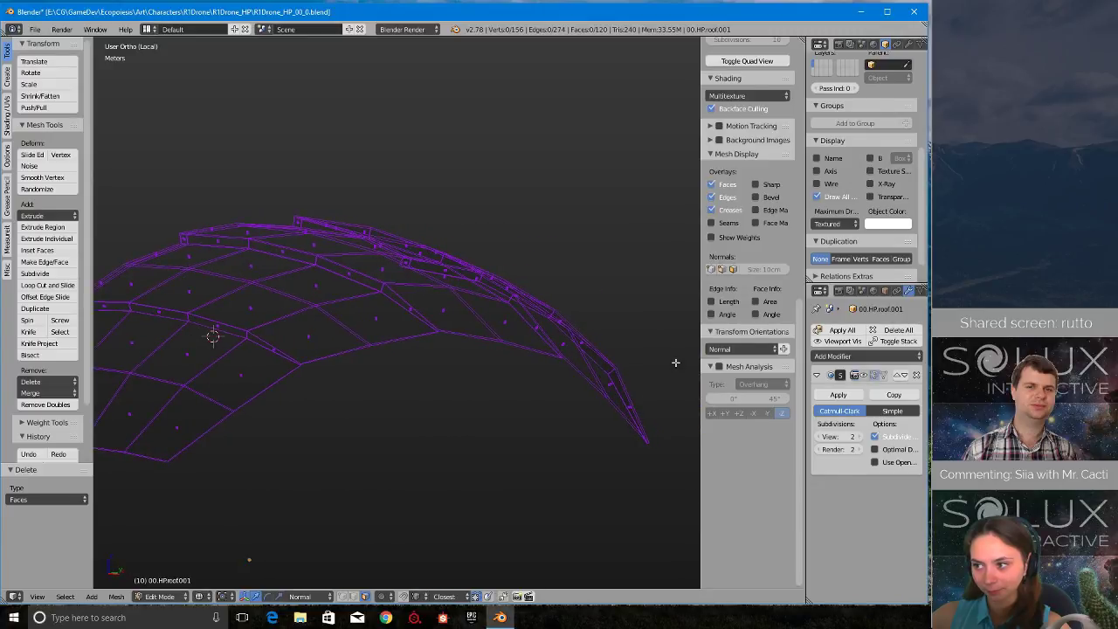
{"action": "middle_click_drag", "start_coordinate": [266, 367], "coordinate": [481, 355], "text": "shift"}
{"action": "scroll", "coordinate": [502, 370], "scroll_direction": "up", "scroll_amount": 6}
{"action": "right_click", "coordinate": [244, 238]}
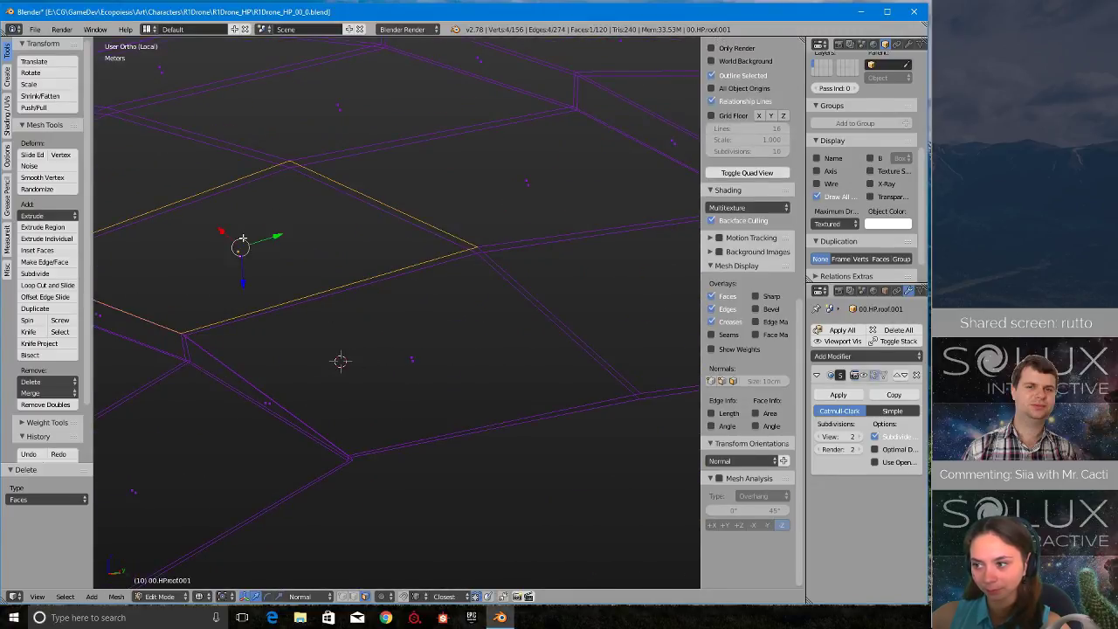
{"action": "middle_click_drag", "start_coordinate": [244, 237], "coordinate": [407, 237], "text": "shift"}
{"action": "key", "text": "ctrl+l"}
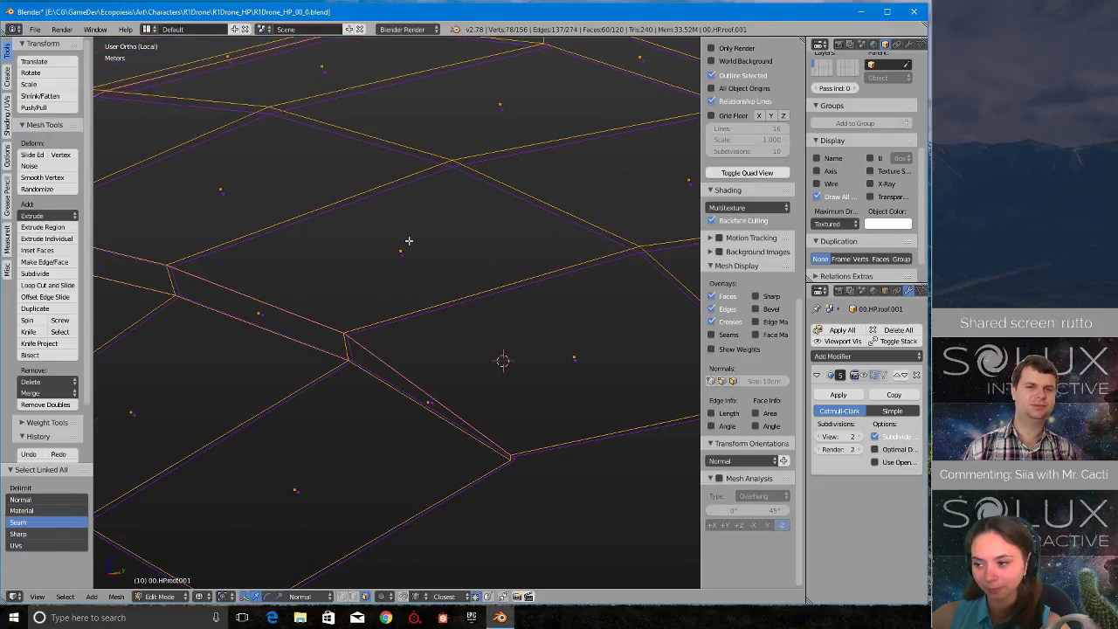
{"action": "scroll", "coordinate": [409, 241], "scroll_direction": "down", "scroll_amount": 5}
{"action": "key", "text": "x"}
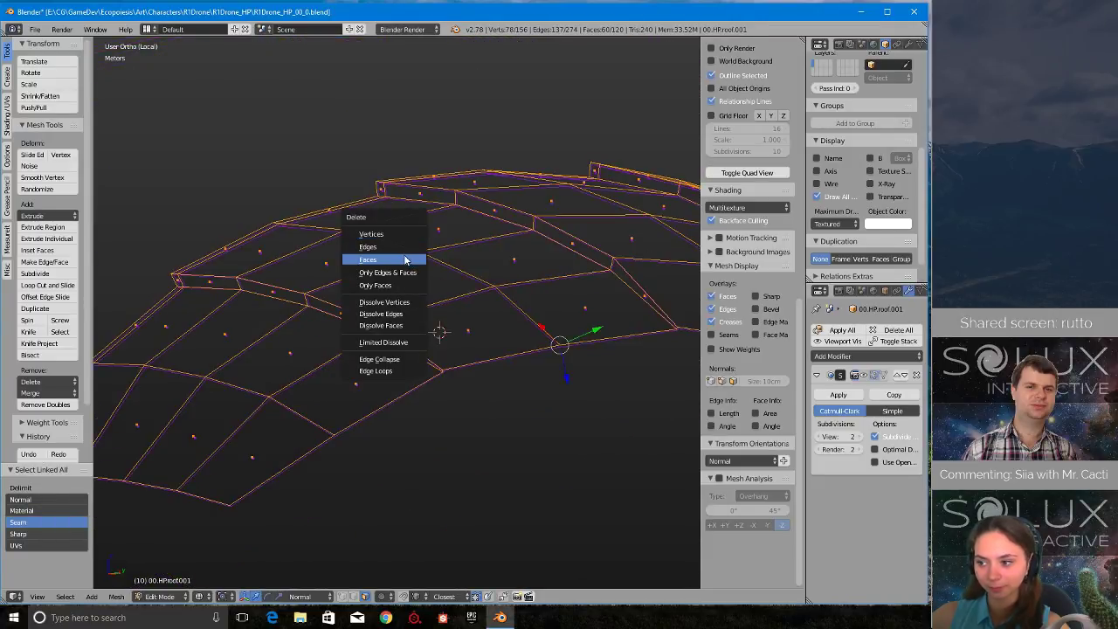
{"action": "left_click", "coordinate": [404, 260]}
- Switch to vertex selection, select the corner vertex at the inner layer's overlap step, and leave local view
{"action": "scroll", "coordinate": [451, 399], "scroll_direction": "up", "scroll_amount": 3}
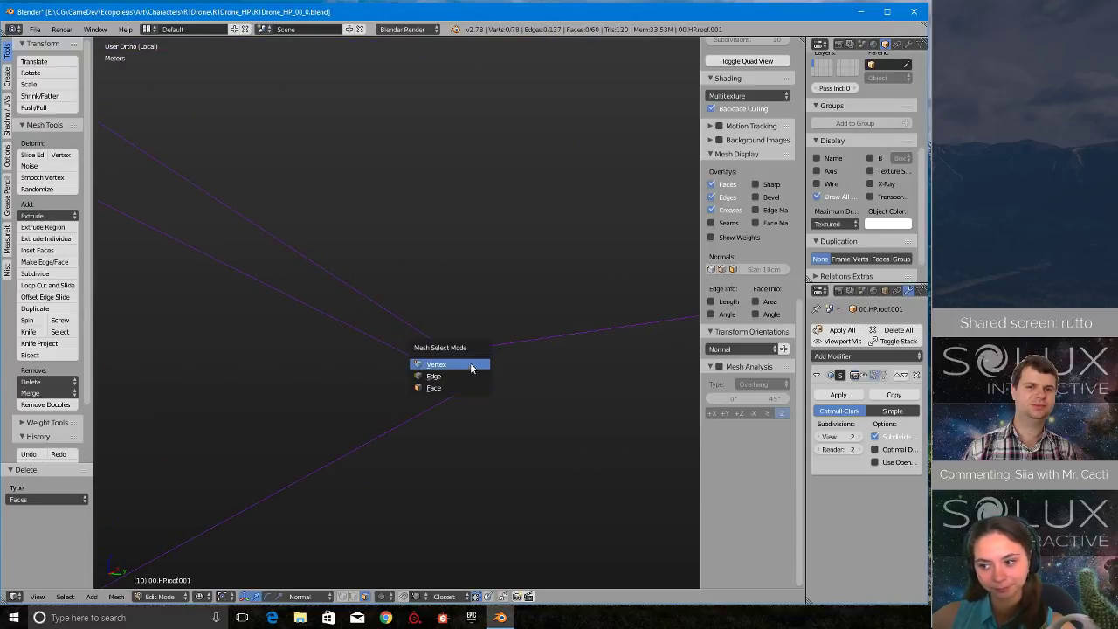
{"action": "left_click", "coordinate": [471, 367]}
{"action": "right_click", "coordinate": [458, 355]}
{"action": "key", "text": "KP_Divide"}
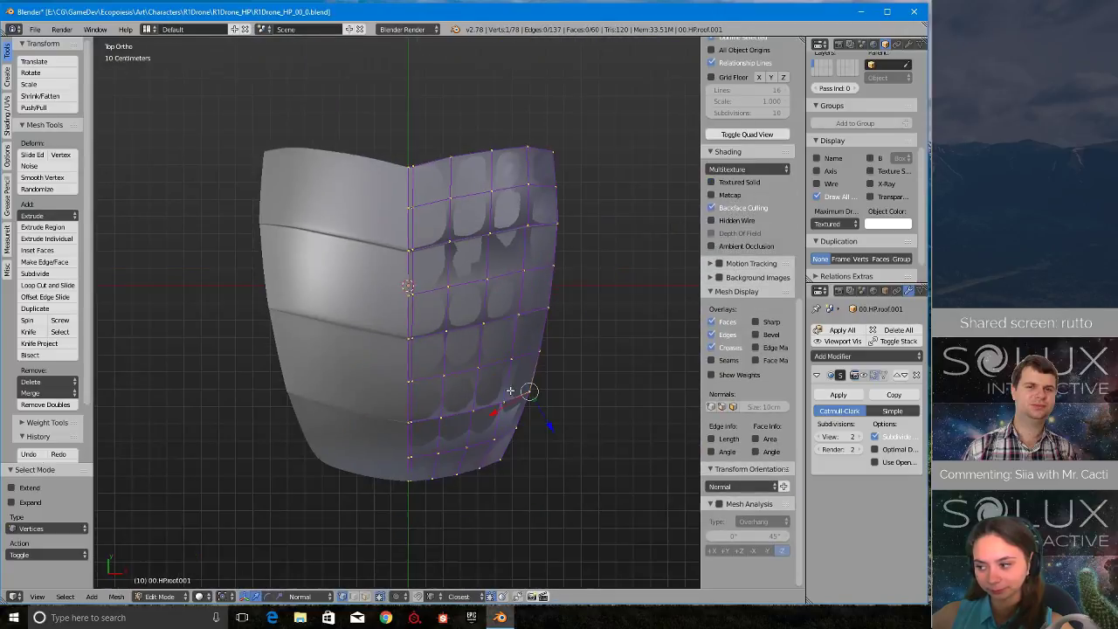
{"action": "middle_click_drag", "start_coordinate": [510, 391], "coordinate": [473, 300]}
{"action": "scroll", "coordinate": [395, 349], "scroll_direction": "up", "scroll_amount": 5}
{"action": "middle_click_drag", "start_coordinate": [336, 383], "coordinate": [394, 343], "text": "shift"}
{"action": "scroll", "coordinate": [387, 341], "scroll_direction": "up", "scroll_amount": 9}
{"action": "scroll", "coordinate": [402, 354], "scroll_direction": "down", "scroll_amount": 5}
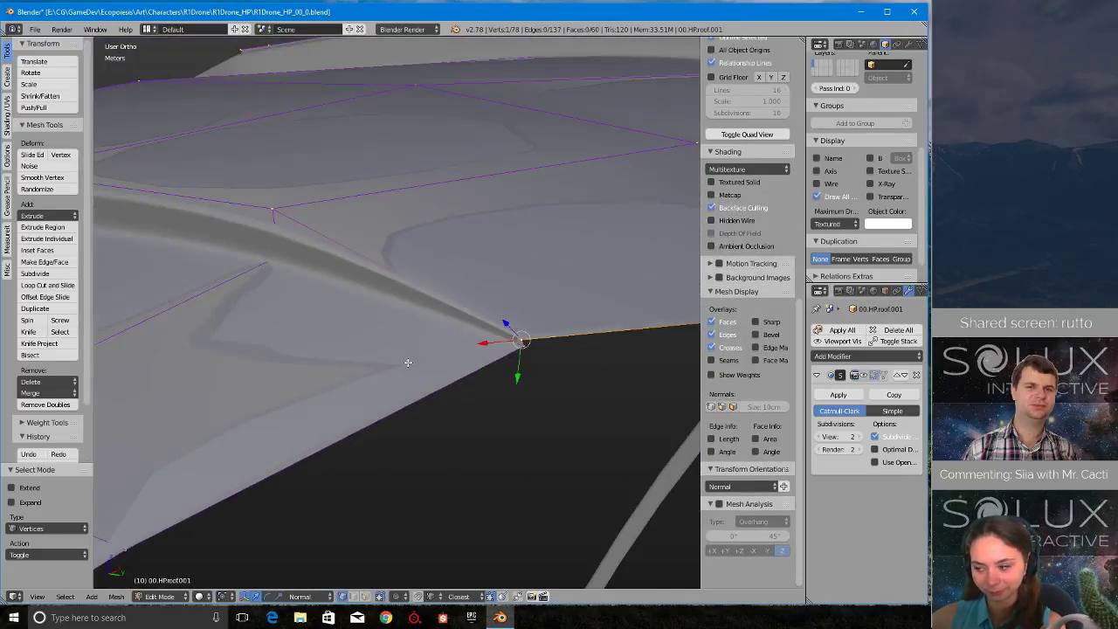
- Leave edit mode, select the original roof and turn off its subdivision modifier's viewport display
{"action": "key", "text": "Tab"}
{"action": "left_click", "coordinate": [219, 299]}
{"action": "right_click", "coordinate": [308, 244]}
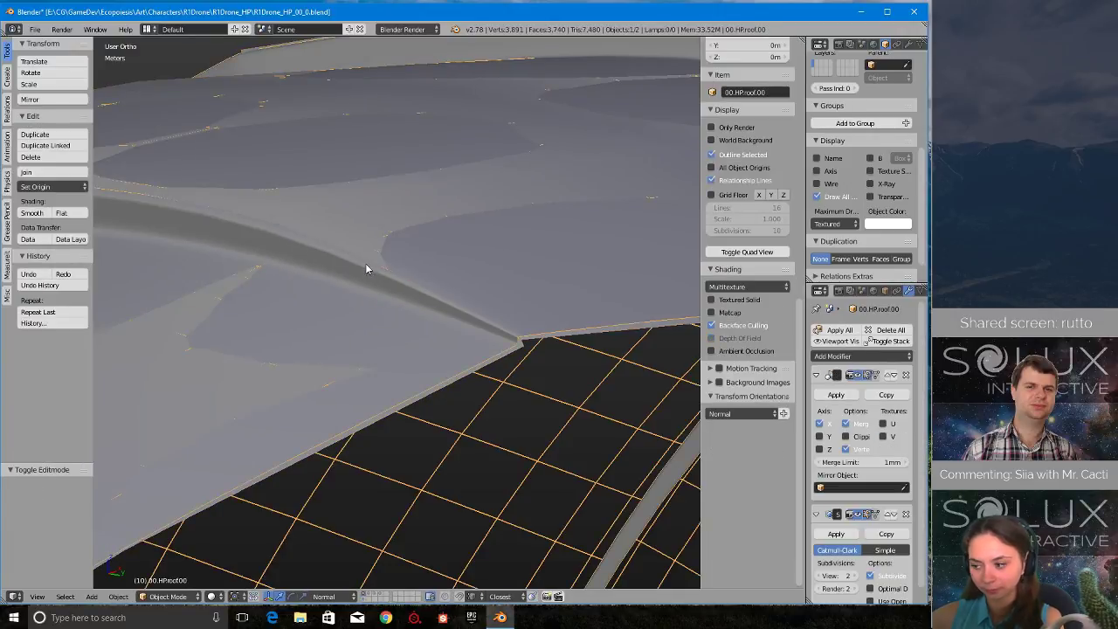
{"action": "scroll", "coordinate": [562, 385], "scroll_direction": "down", "scroll_amount": 3}
{"action": "scroll", "coordinate": [869, 433], "scroll_direction": "down", "scroll_amount": 1}
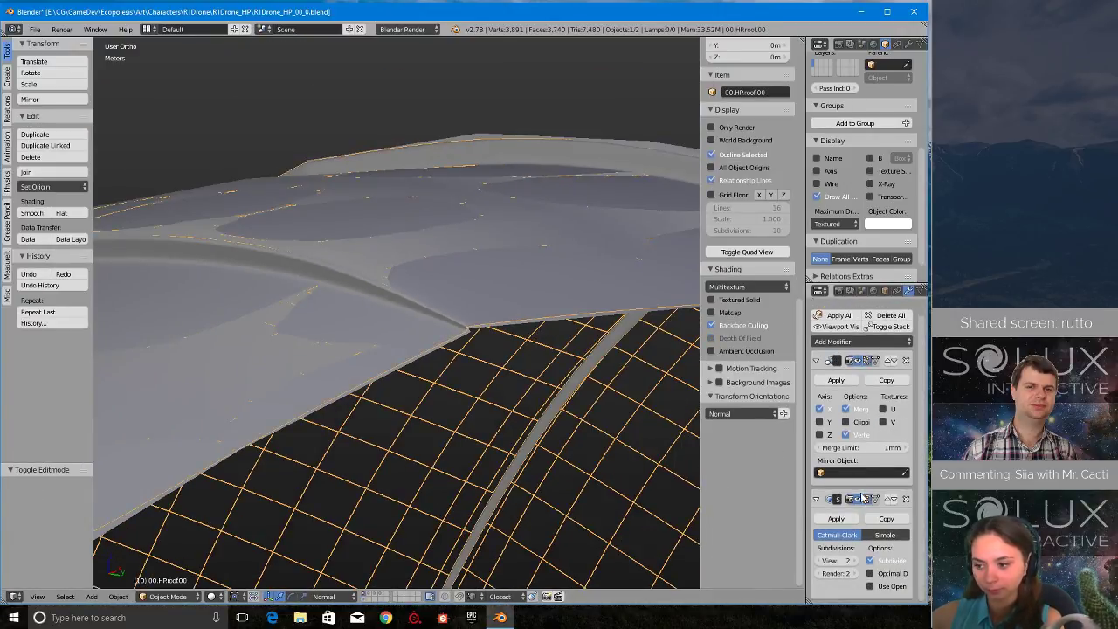
{"action": "left_click", "coordinate": [847, 498]}
- Return to object mode on the roof copy and snap the 3D cursor back to the scene centre
{"action": "key", "text": "Tab"}
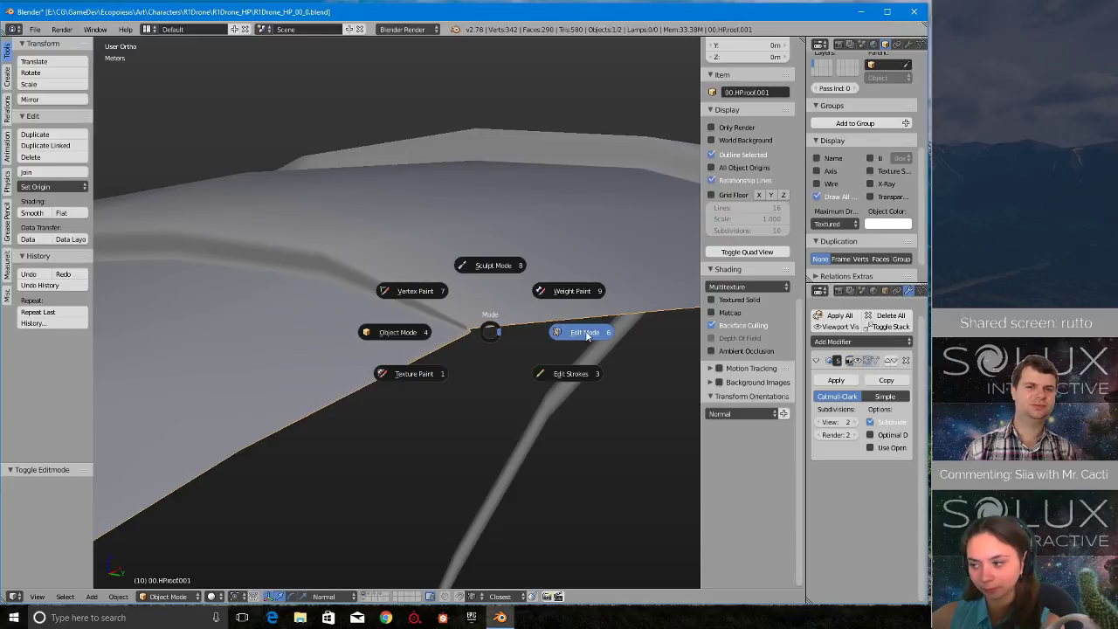
{"action": "left_click", "coordinate": [574, 329]}
{"action": "scroll", "coordinate": [581, 329], "scroll_direction": "up", "scroll_amount": 5}
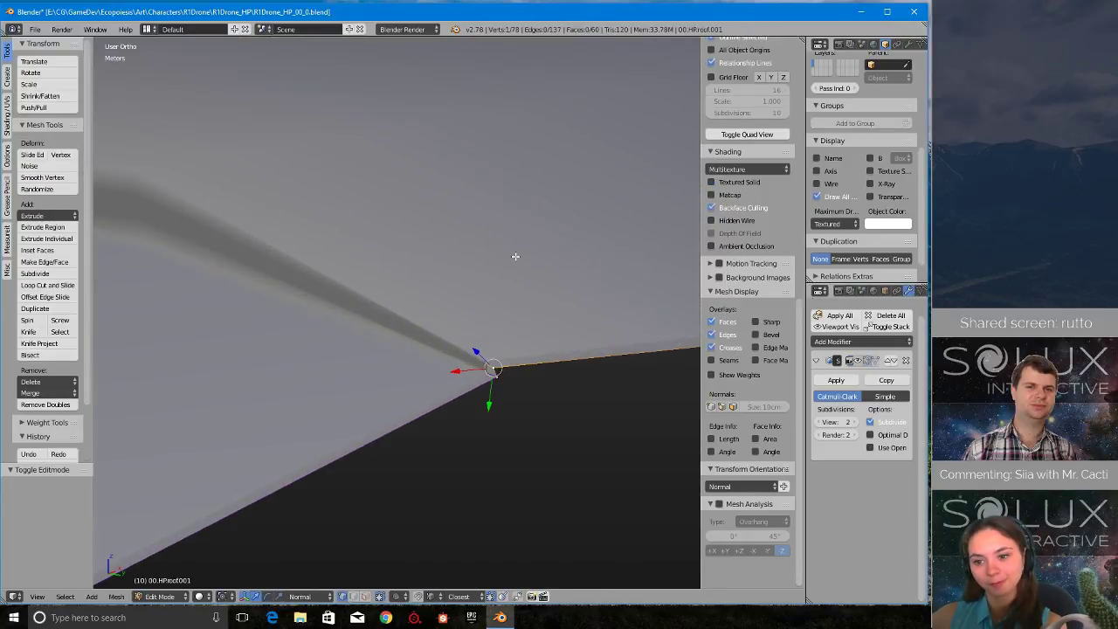
{"action": "key", "text": "Tab"}
{"action": "left_click", "coordinate": [411, 259]}
{"action": "key", "text": "shift+s"}
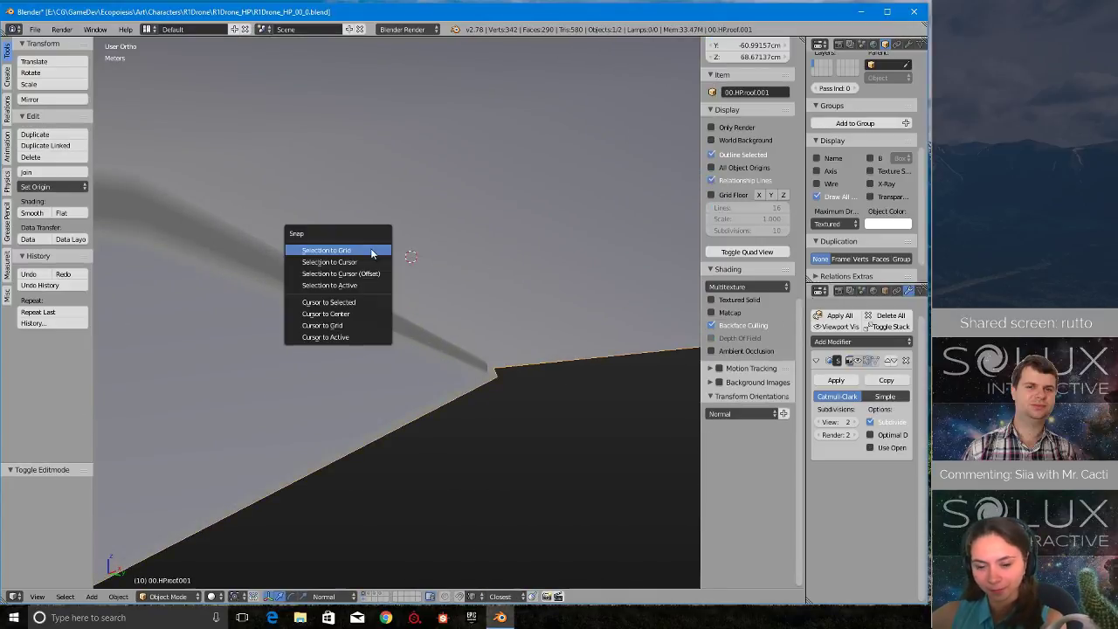
{"action": "left_click", "coordinate": [352, 316]}
- Select the original roof and enable its Wire display so its edges overlay the shaded surface
{"action": "right_click", "coordinate": [392, 234]}
{"action": "scroll", "coordinate": [378, 312], "scroll_direction": "down", "scroll_amount": 4}
{"action": "scroll", "coordinate": [378, 317], "scroll_direction": "down", "scroll_amount": 3}
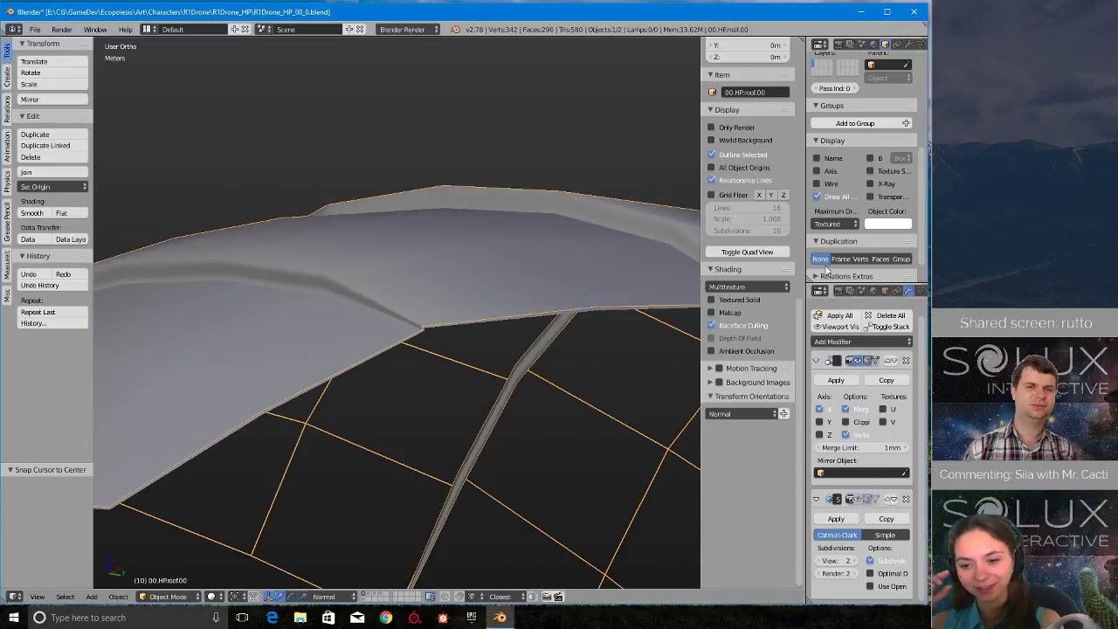
{"action": "left_click", "coordinate": [832, 184]}
- In edit mode on the roof copy, insert two centred loop cuts along the narrow overlap step ending at the selected corner vertex
{"action": "right_click", "coordinate": [426, 329]}
{"action": "scroll", "coordinate": [425, 328], "scroll_direction": "up", "scroll_amount": 2}
{"action": "key", "text": "Tab"}
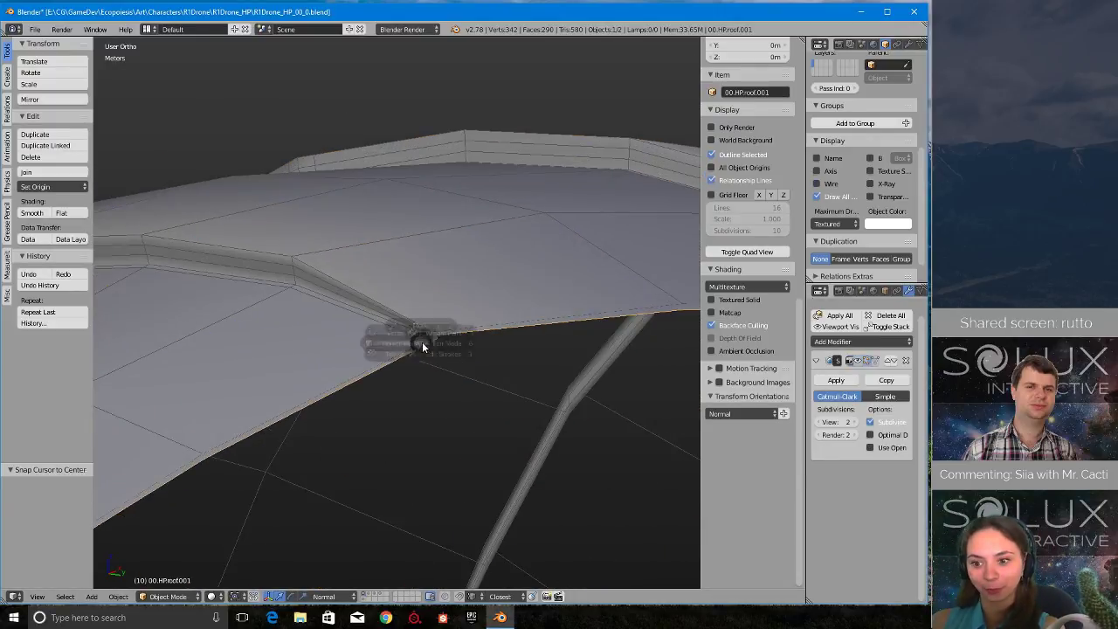
{"action": "key", "text": "Tab"}
{"action": "scroll", "coordinate": [464, 342], "scroll_direction": "up", "scroll_amount": 1}
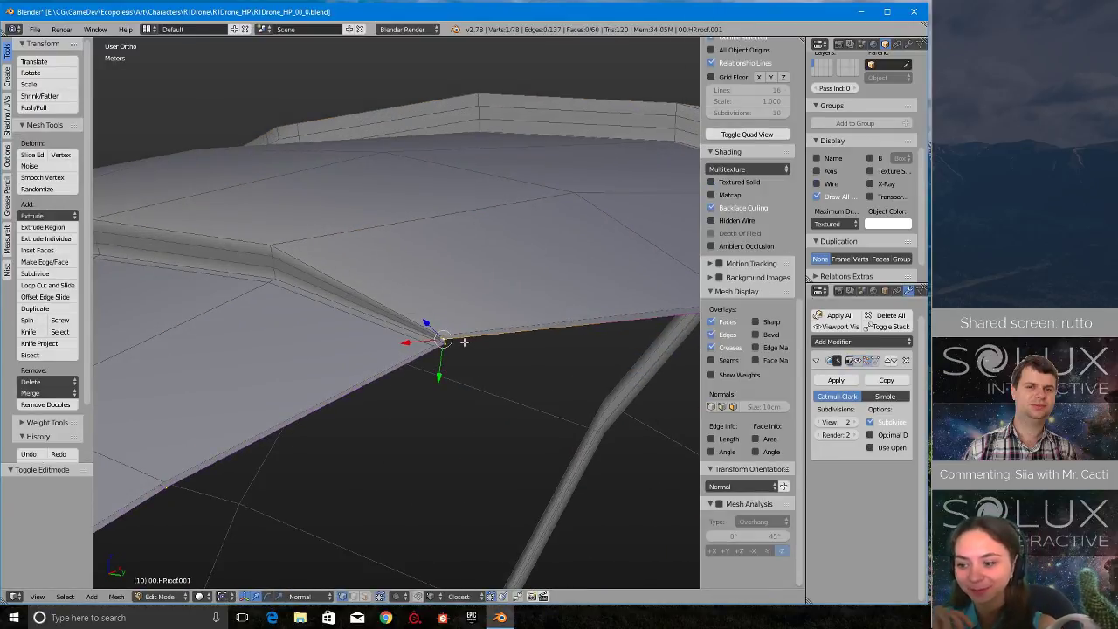
{"action": "key", "text": "KP_Decimal"}
{"action": "middle_click_drag", "start_coordinate": [454, 340], "coordinate": [387, 324]}
{"action": "scroll", "coordinate": [410, 324], "scroll_direction": "up", "scroll_amount": 4}
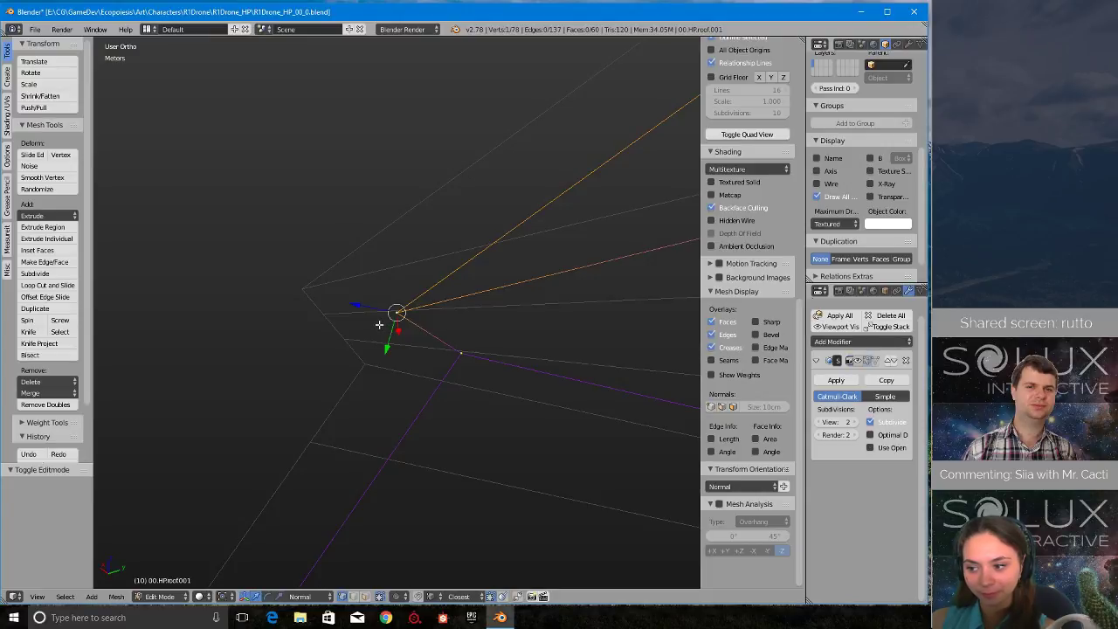
{"action": "middle_click_drag", "start_coordinate": [374, 324], "coordinate": [445, 323]}
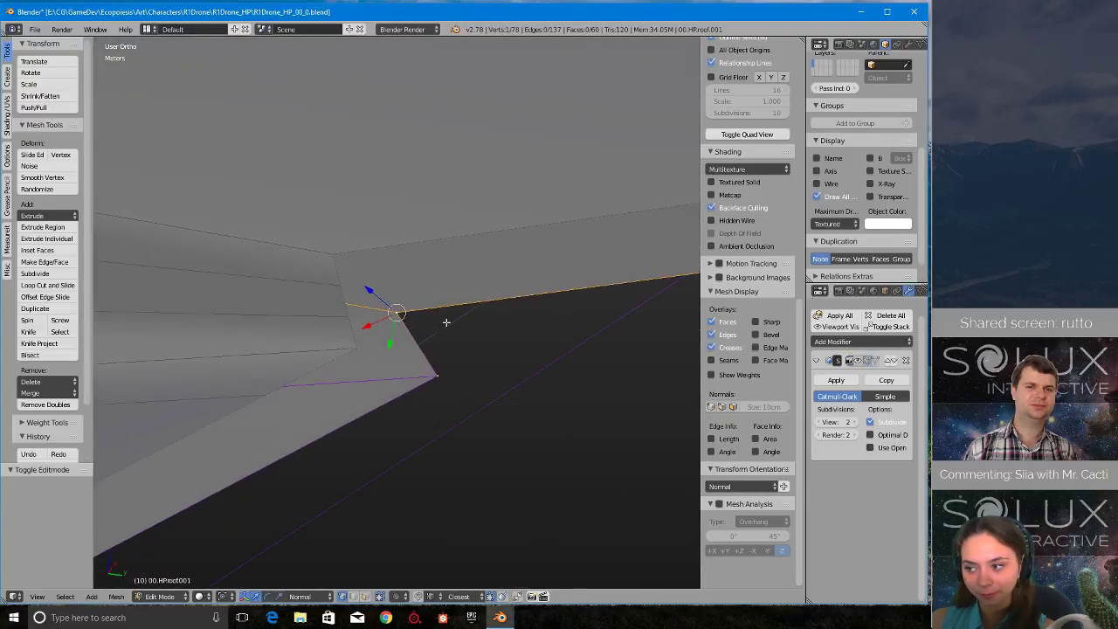
{"action": "key", "text": "ctrl+r"}
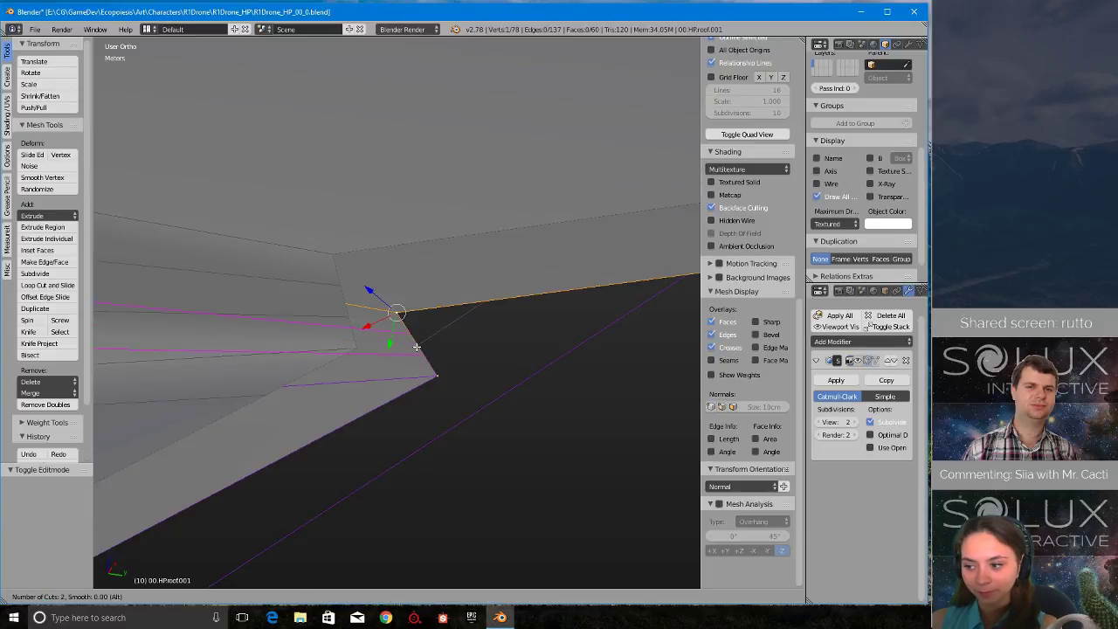
{"action": "left_click", "coordinate": [416, 347]}
{"action": "left_click", "coordinate": [417, 346]}
- Insert two centred loop cuts along the next narrow overlap step of the roof copy's inner layer
{"action": "scroll", "coordinate": [418, 347], "scroll_direction": "down", "scroll_amount": 12}
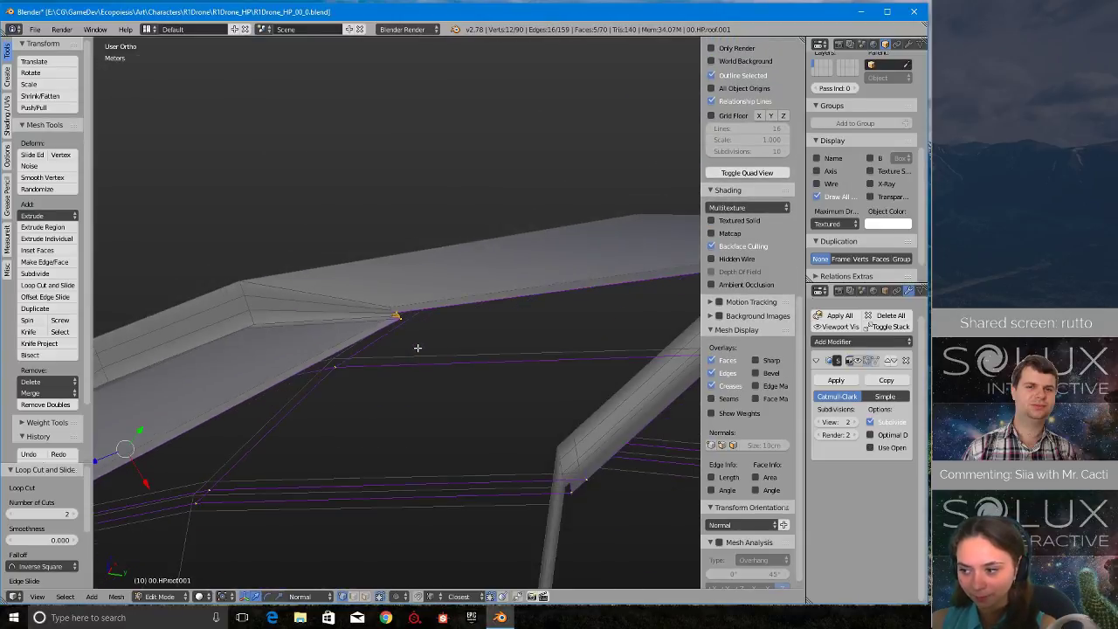
{"action": "scroll", "coordinate": [417, 348], "scroll_direction": "down", "scroll_amount": 6}
{"action": "scroll", "coordinate": [417, 345], "scroll_direction": "up", "scroll_amount": 3}
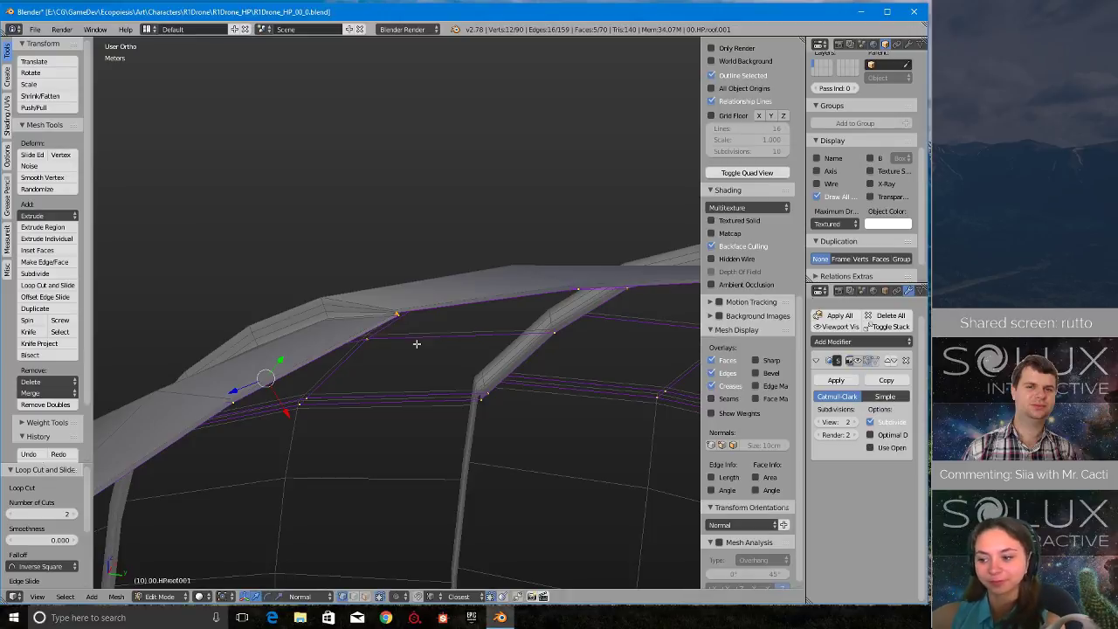
{"action": "scroll", "coordinate": [364, 335], "scroll_direction": "up", "scroll_amount": 6}
{"action": "scroll", "coordinate": [350, 367], "scroll_direction": "down", "scroll_amount": 3}
{"action": "middle_click_drag", "start_coordinate": [524, 263], "coordinate": [375, 276], "text": "shift"}
{"action": "scroll", "coordinate": [581, 293], "scroll_direction": "up", "scroll_amount": 2}
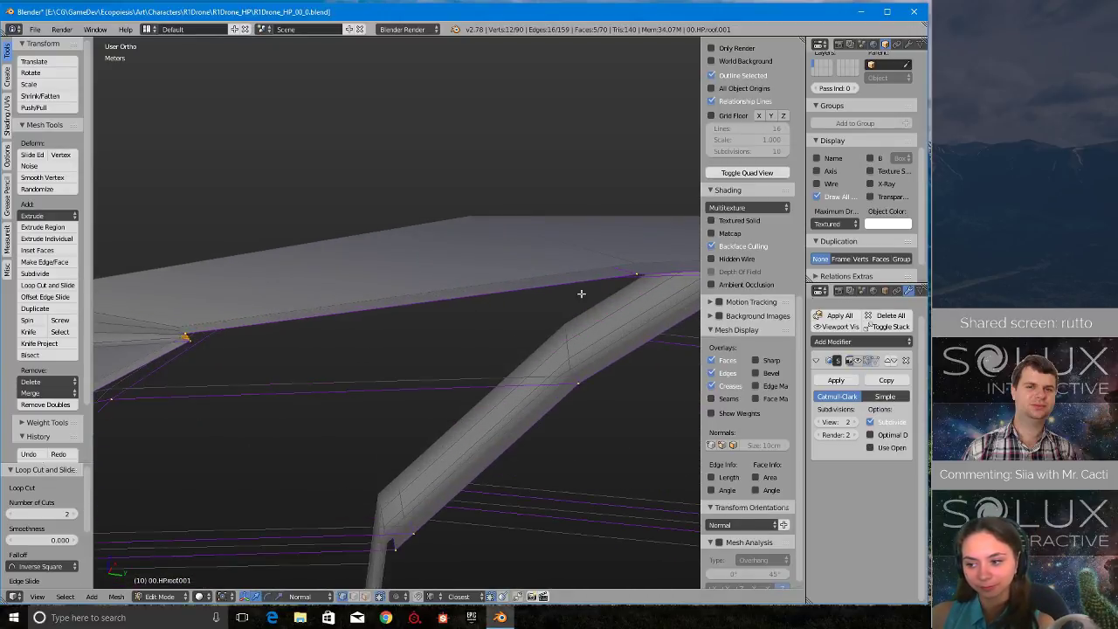
{"action": "middle_click_drag", "start_coordinate": [580, 294], "coordinate": [308, 351], "text": "shift"}
{"action": "middle_click_drag", "start_coordinate": [569, 281], "coordinate": [444, 358]}
{"action": "scroll", "coordinate": [446, 363], "scroll_direction": "up", "scroll_amount": 6}
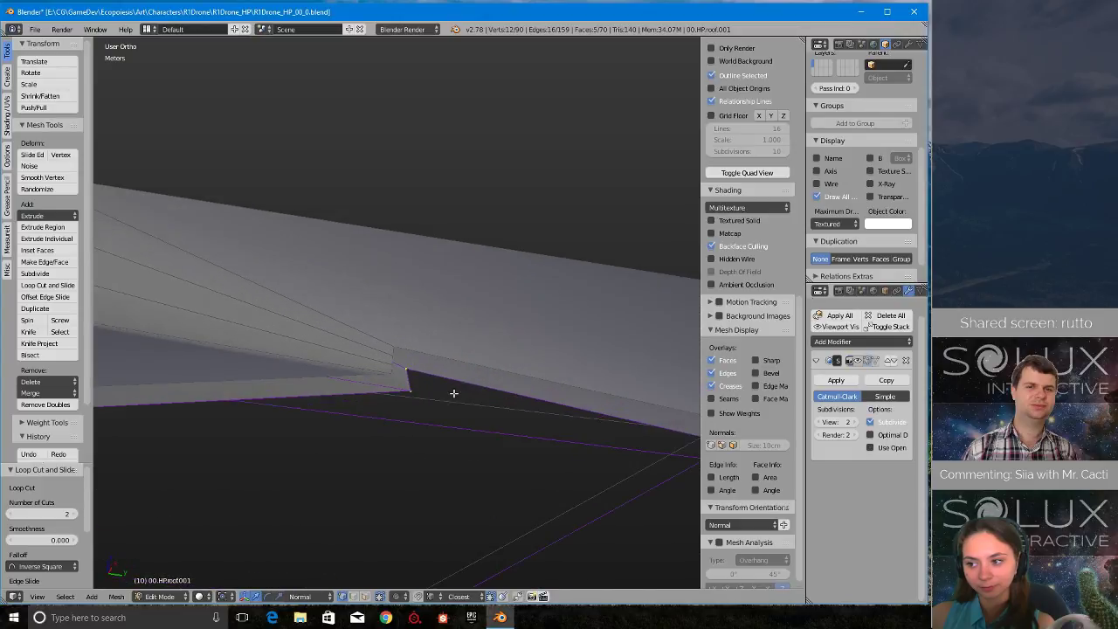
{"action": "key", "text": "ctrl+r"}
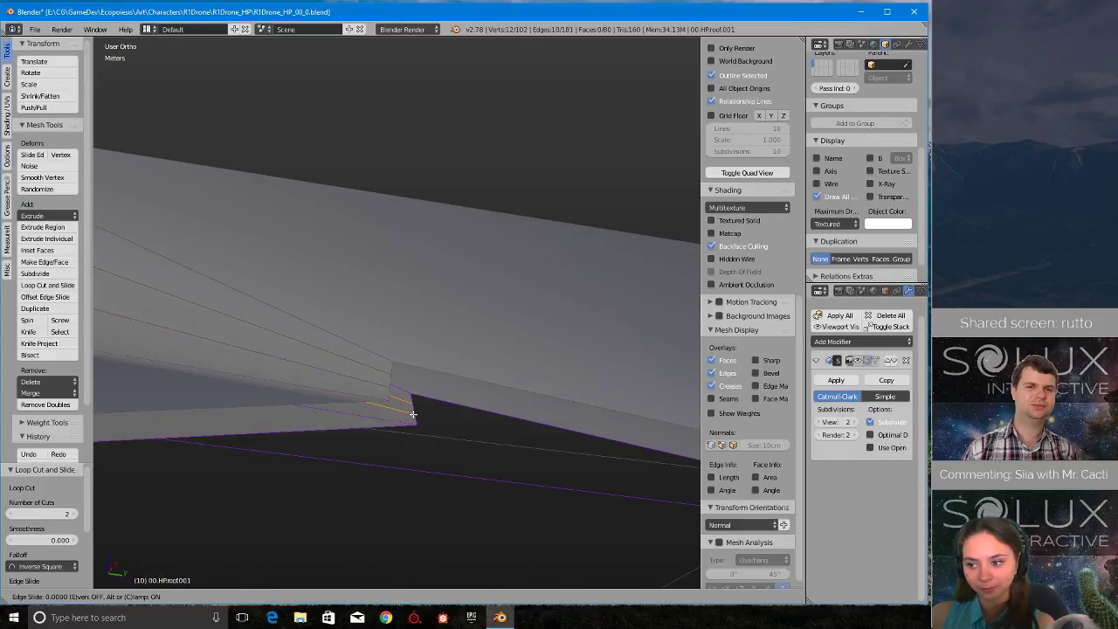
{"action": "left_click", "coordinate": [420, 409]}
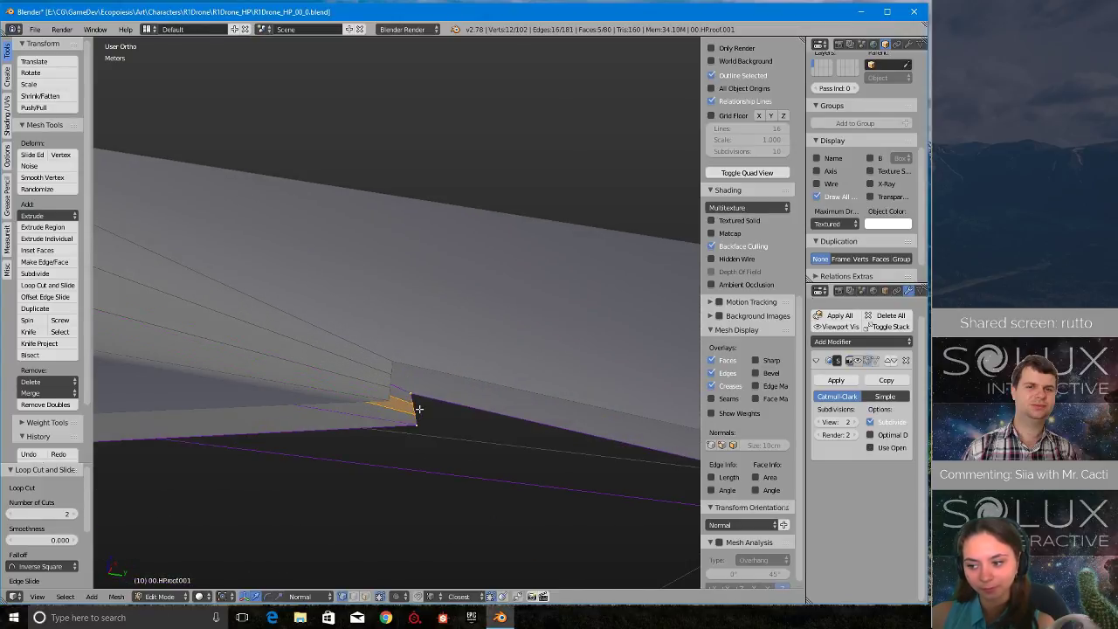
- Insert two centred loop cuts along the third narrow overlap step of the roof copy's inner layer
{"action": "scroll", "coordinate": [384, 417], "scroll_direction": "down", "scroll_amount": 8}
{"action": "middle_click_drag", "start_coordinate": [627, 367], "coordinate": [451, 310]}
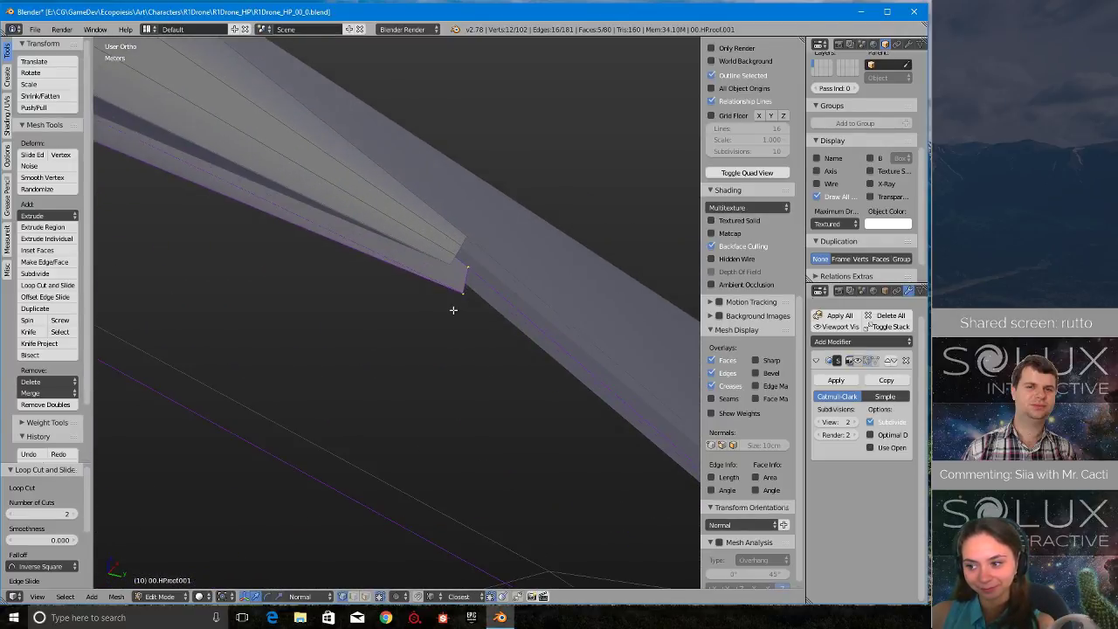
{"action": "scroll", "coordinate": [454, 304], "scroll_direction": "up", "scroll_amount": 2}
{"action": "key", "text": "ctrl+r"}
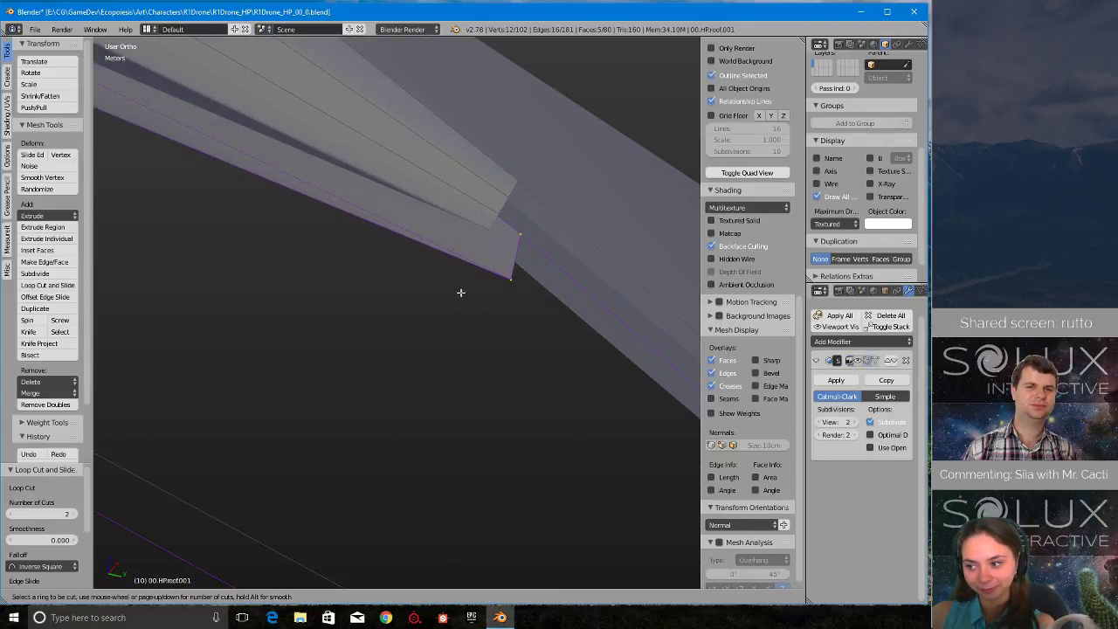
{"action": "left_click", "coordinate": [512, 262]}
{"action": "scroll", "coordinate": [462, 287], "scroll_direction": "down", "scroll_amount": 14}
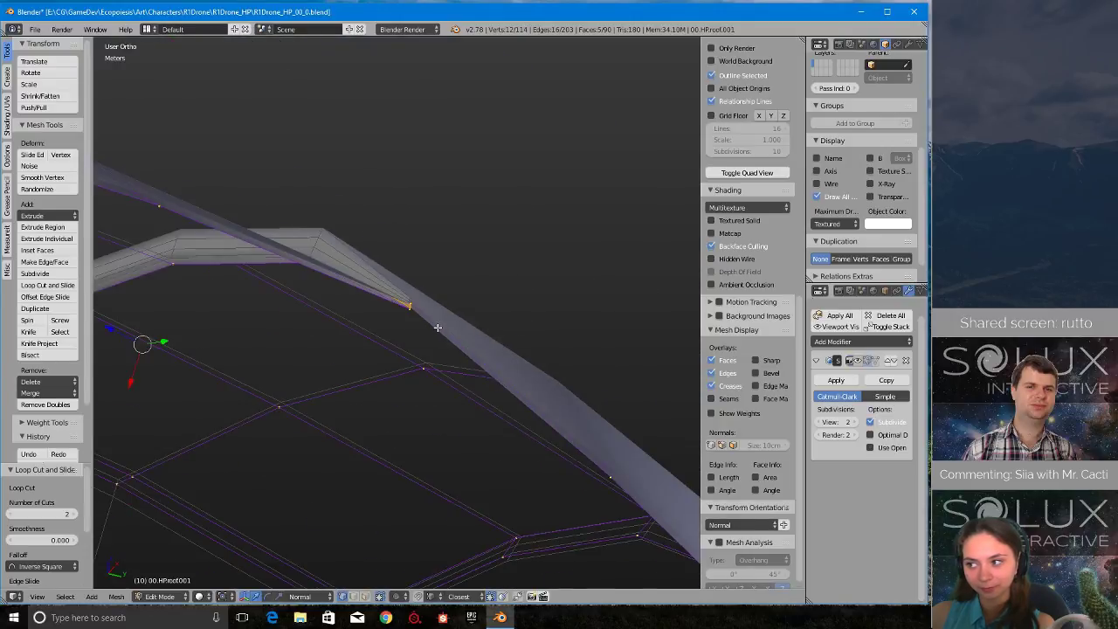
{"action": "middle_click_drag", "start_coordinate": [555, 365], "coordinate": [467, 391]}
{"action": "scroll", "coordinate": [379, 368], "scroll_direction": "up", "scroll_amount": 3}
{"action": "scroll", "coordinate": [357, 388], "scroll_direction": "down", "scroll_amount": 3}
{"action": "scroll", "coordinate": [507, 404], "scroll_direction": "up", "scroll_amount": 5}
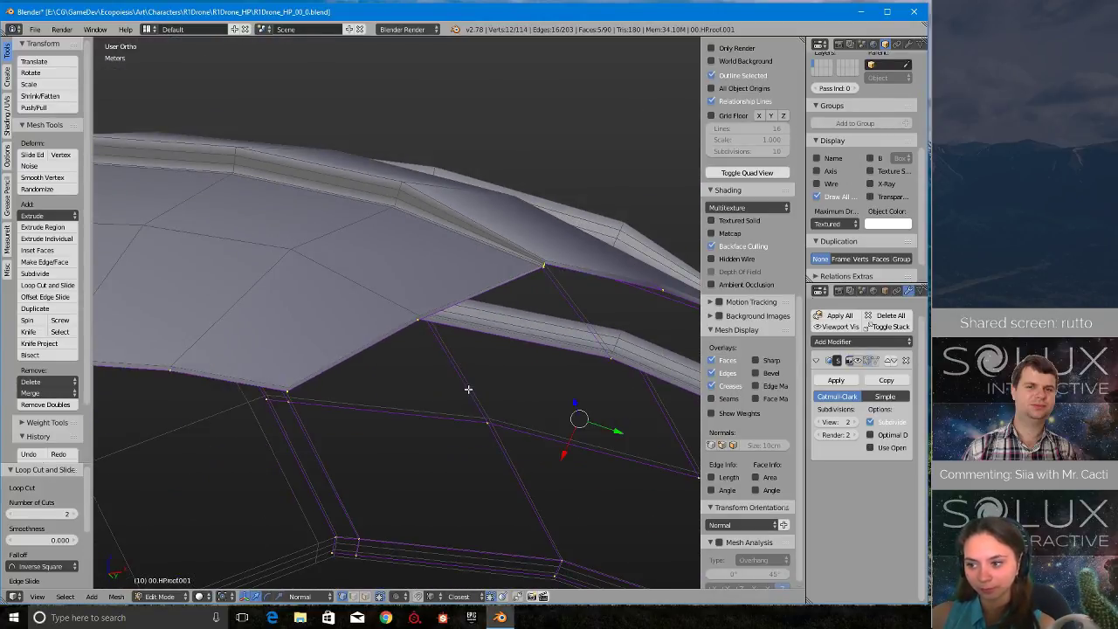
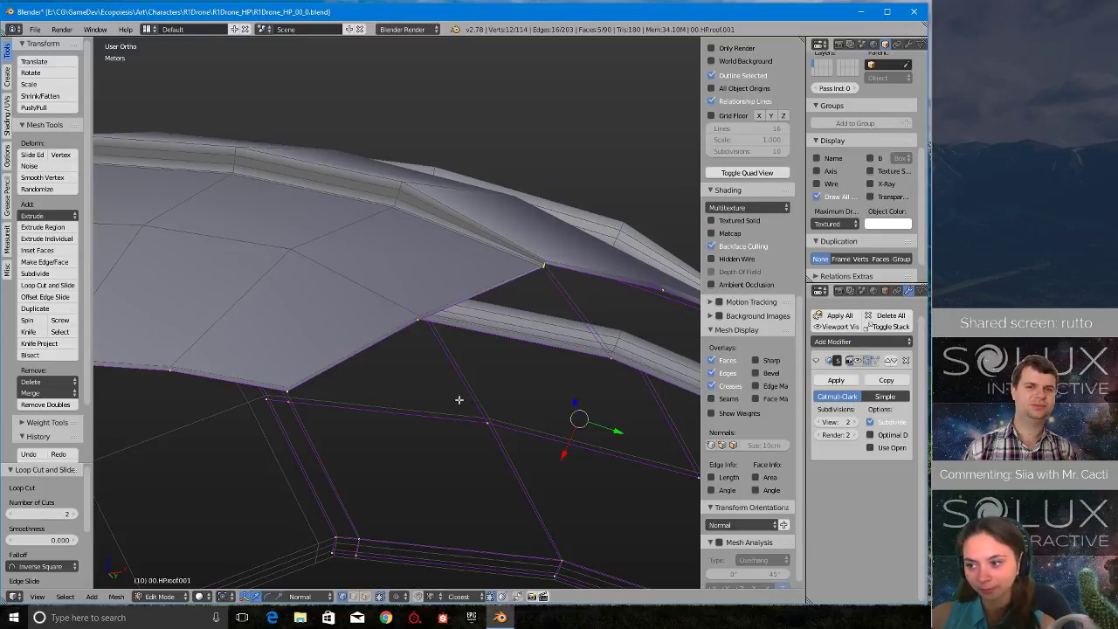
- Inspect the loop-cut overlap steps of the roof copy from outside, underneath and close up at the rim corners
{"action": "middle_click_drag", "start_coordinate": [459, 399], "coordinate": [409, 454]}
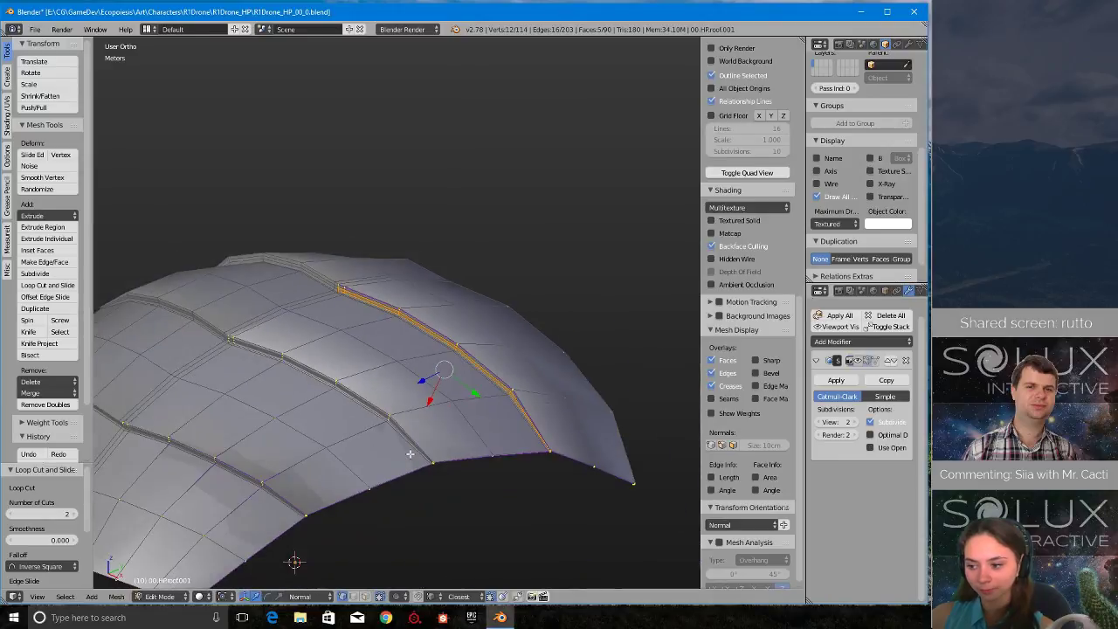
{"action": "scroll", "coordinate": [408, 438], "scroll_direction": "up", "scroll_amount": 1}
{"action": "scroll", "coordinate": [407, 437], "scroll_direction": "down", "scroll_amount": 2}
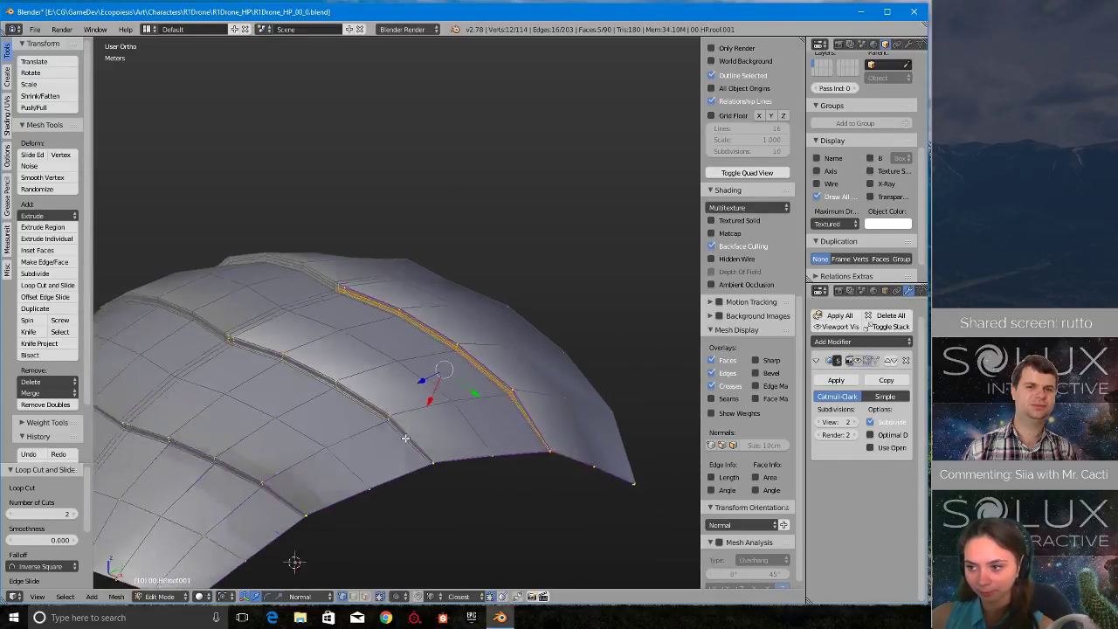
{"action": "scroll", "coordinate": [407, 437], "scroll_direction": "up", "scroll_amount": 4}
{"action": "scroll", "coordinate": [406, 436], "scroll_direction": "down", "scroll_amount": 3}
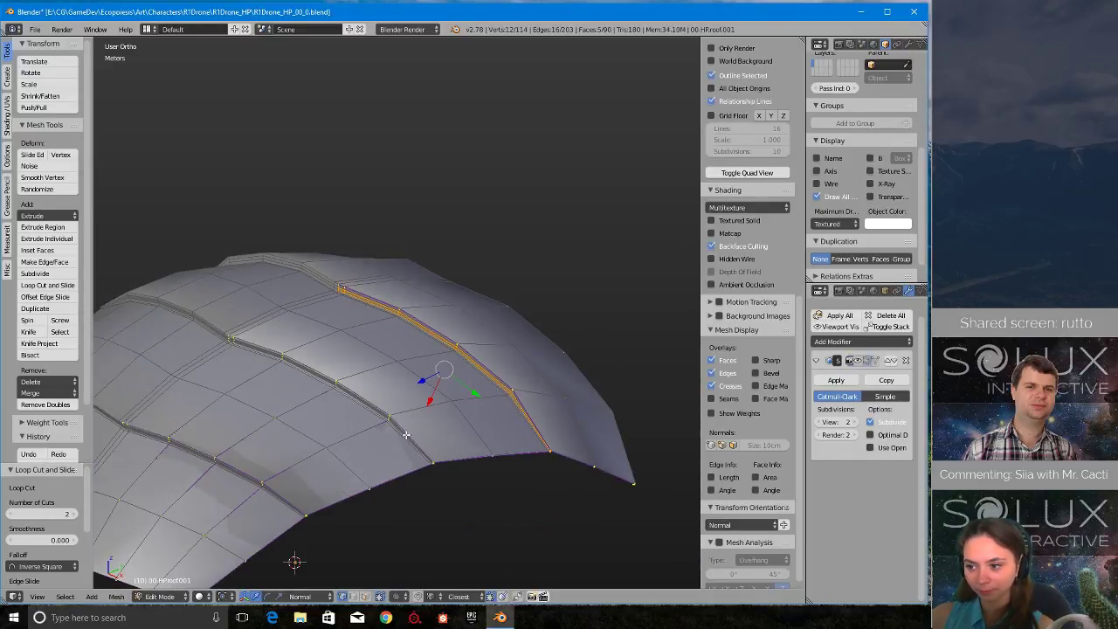
{"action": "middle_click_drag", "start_coordinate": [406, 435], "coordinate": [431, 389]}
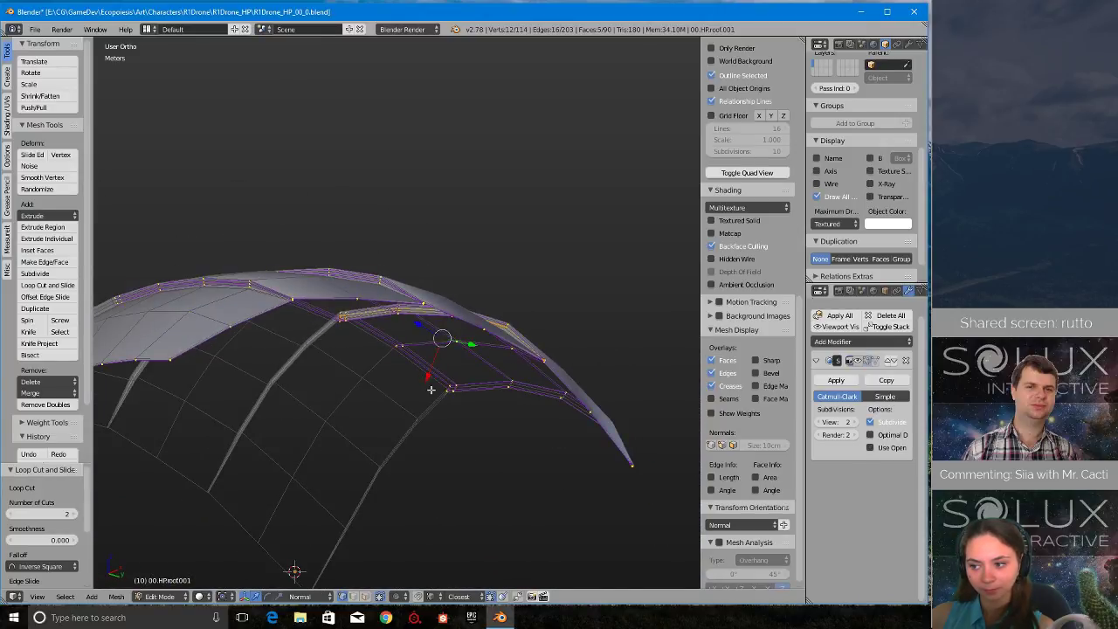
{"action": "middle_click_drag", "start_coordinate": [392, 390], "coordinate": [479, 390], "text": "shift"}
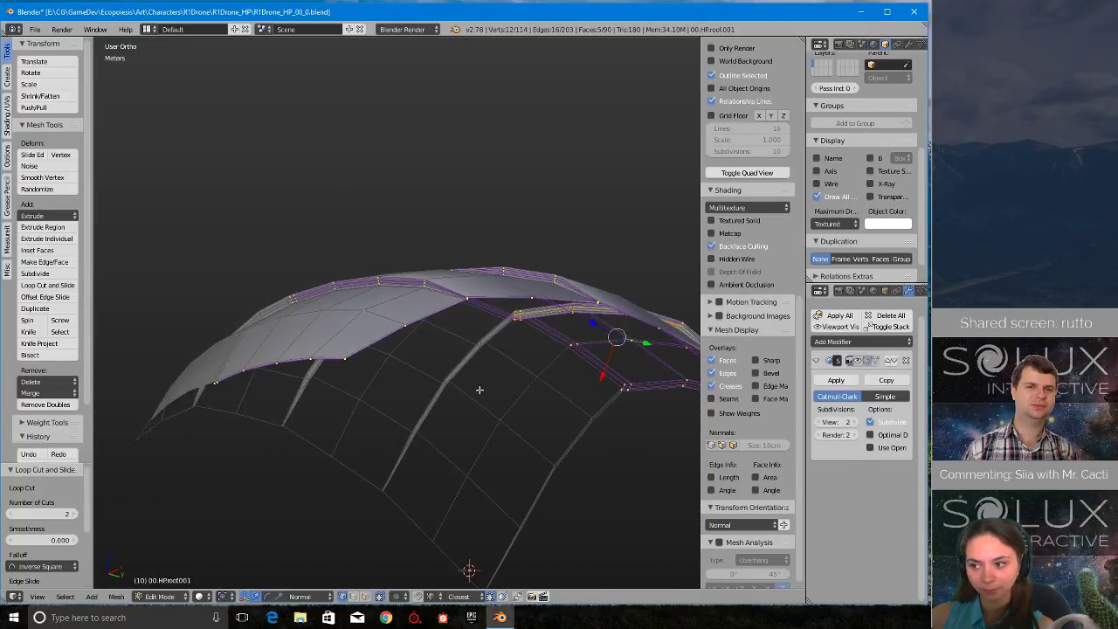
{"action": "scroll", "coordinate": [449, 387], "scroll_direction": "up", "scroll_amount": 6}
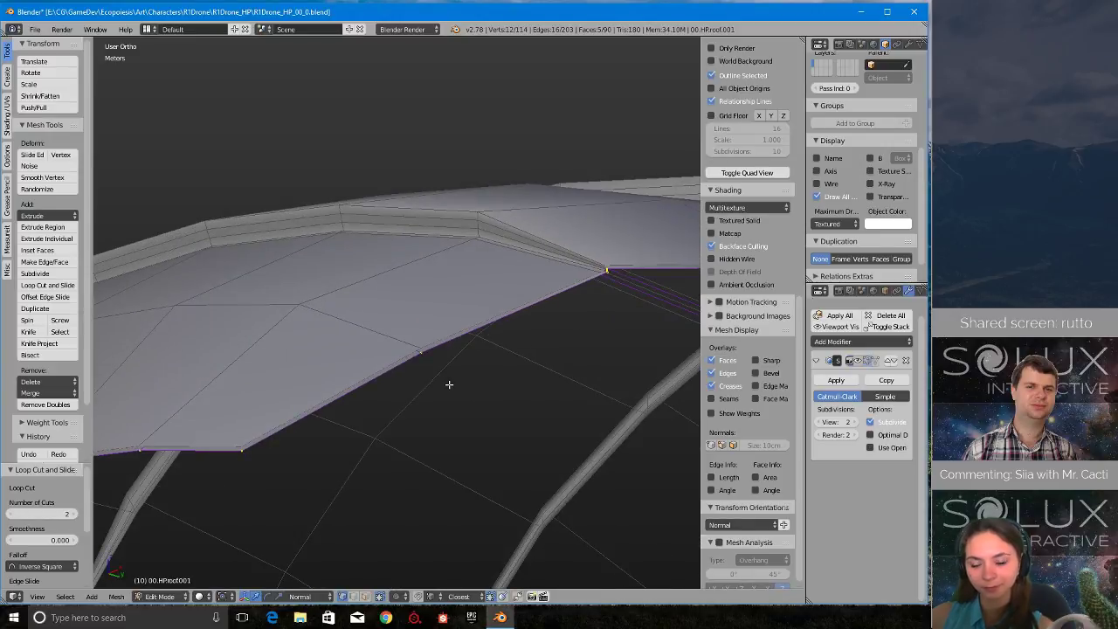
{"action": "middle_click_drag", "start_coordinate": [449, 385], "coordinate": [600, 331]}
{"action": "middle_click_drag", "start_coordinate": [349, 336], "coordinate": [464, 332], "text": "shift"}
{"action": "middle_click_drag", "start_coordinate": [306, 335], "coordinate": [557, 368]}
{"action": "middle_click_drag", "start_coordinate": [557, 368], "coordinate": [586, 371], "text": "shift"}
{"action": "scroll", "coordinate": [517, 422], "scroll_direction": "up", "scroll_amount": 6}
{"action": "middle_click_drag", "start_coordinate": [590, 425], "coordinate": [504, 372], "text": "shift"}
{"action": "scroll", "coordinate": [474, 422], "scroll_direction": "up", "scroll_amount": 4}
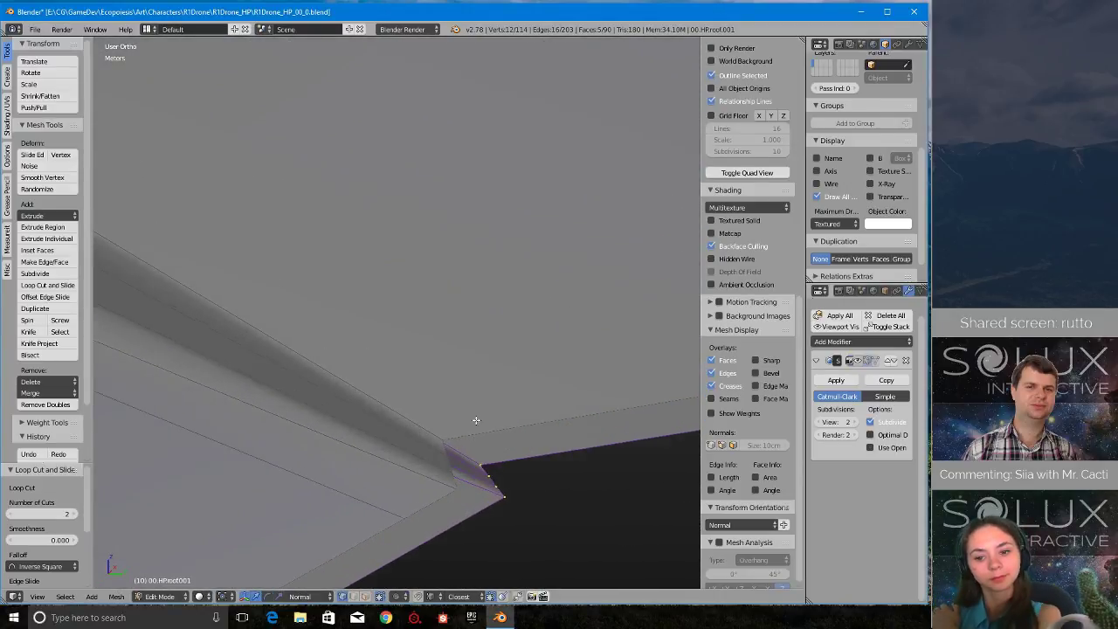
{"action": "scroll", "coordinate": [477, 439], "scroll_direction": "down", "scroll_amount": 4}
{"action": "scroll", "coordinate": [471, 434], "scroll_direction": "down", "scroll_amount": 14}
- Save the file, then extrude the first two rim vertices of the roof copy, snapped onto the original roof's adjacent rim edge line
{"action": "key", "text": "ctrl+s"}
{"action": "left_click", "coordinate": [446, 428]}
{"action": "middle_click_drag", "start_coordinate": [447, 428], "coordinate": [360, 403]}
{"action": "scroll", "coordinate": [360, 403], "scroll_direction": "up", "scroll_amount": 6}
{"action": "right_click", "coordinate": [370, 425]}
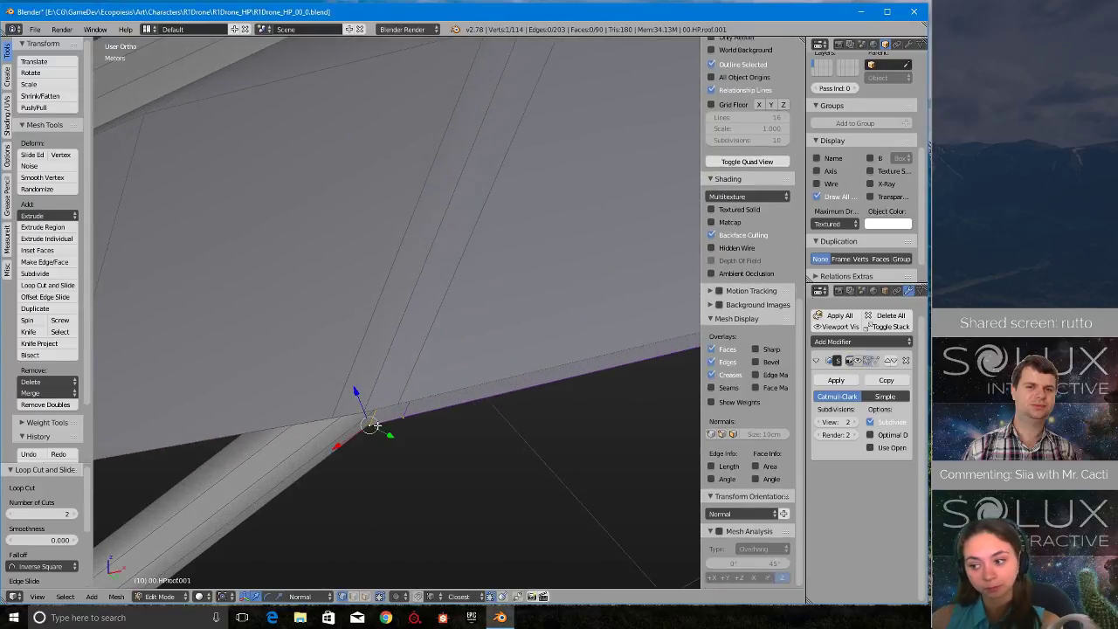
{"action": "left_click", "coordinate": [367, 416]}
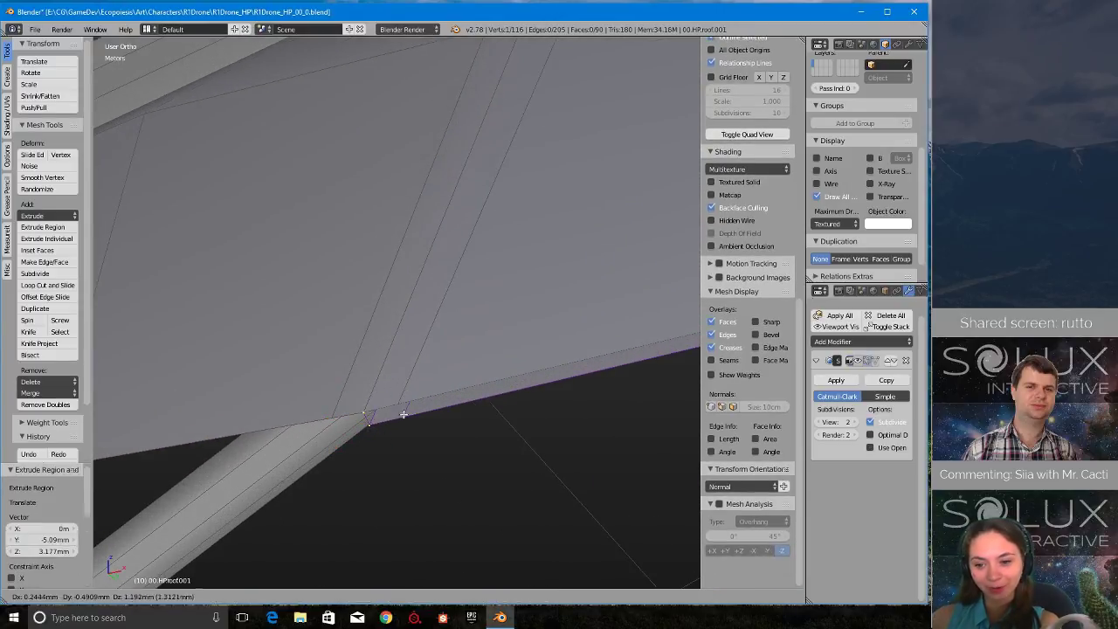
{"action": "middle_click_drag", "start_coordinate": [399, 403], "coordinate": [356, 410]}
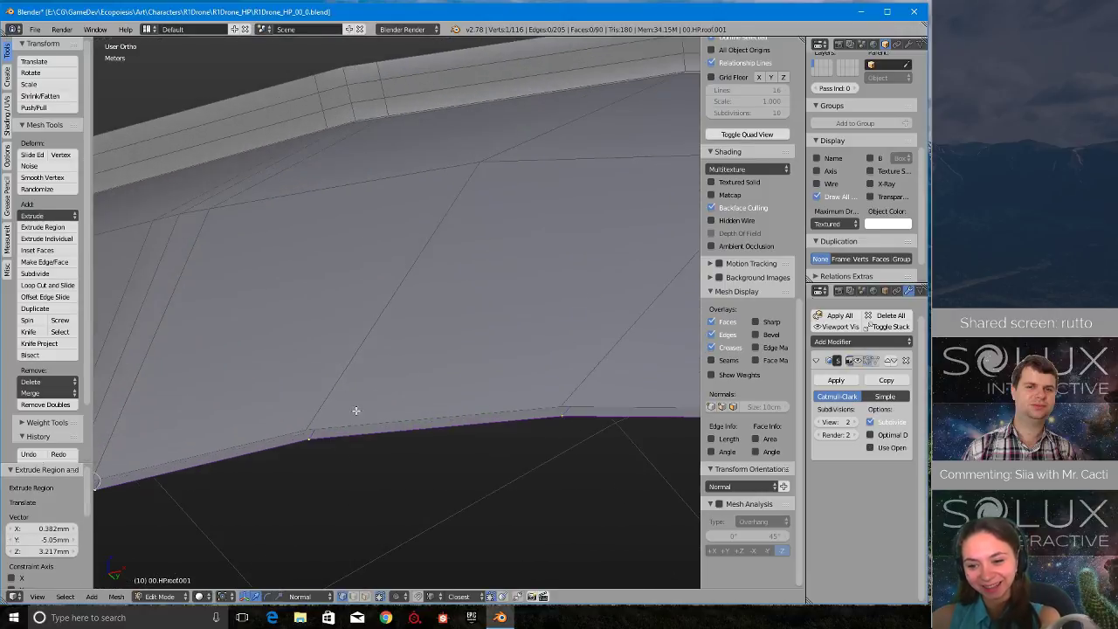
- Extrude the next four vertices along the roof copy's rim, snapping each to its matching vertex on the original roof
{"action": "key", "text": "e"}
{"action": "left_click", "coordinate": [312, 425]}
{"action": "key", "text": "e"}
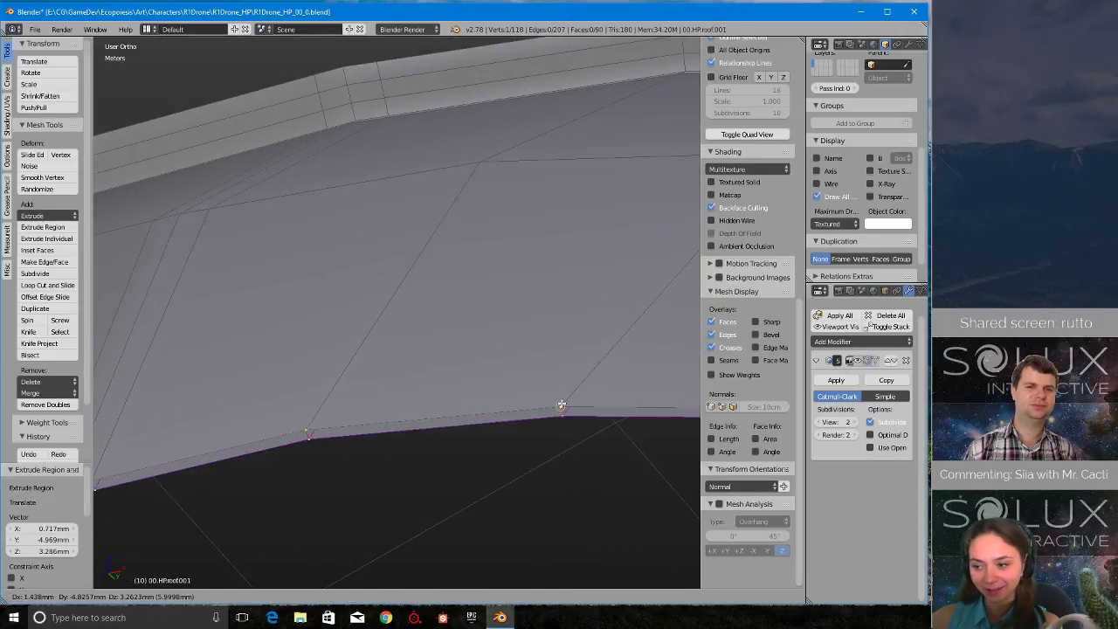
{"action": "middle_click_drag", "start_coordinate": [659, 359], "coordinate": [492, 439]}
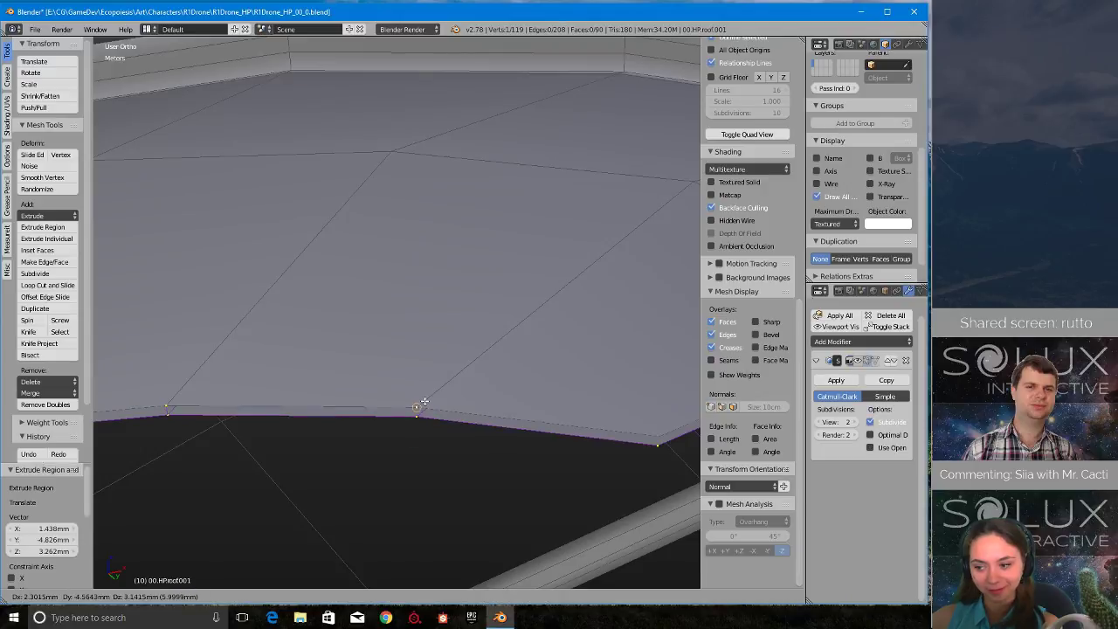
{"action": "left_click", "coordinate": [423, 402]}
{"action": "middle_click_drag", "start_coordinate": [655, 411], "coordinate": [506, 367], "text": "shift"}
{"action": "scroll", "coordinate": [509, 368], "scroll_direction": "up", "scroll_amount": 2}
{"action": "key", "text": "e"}
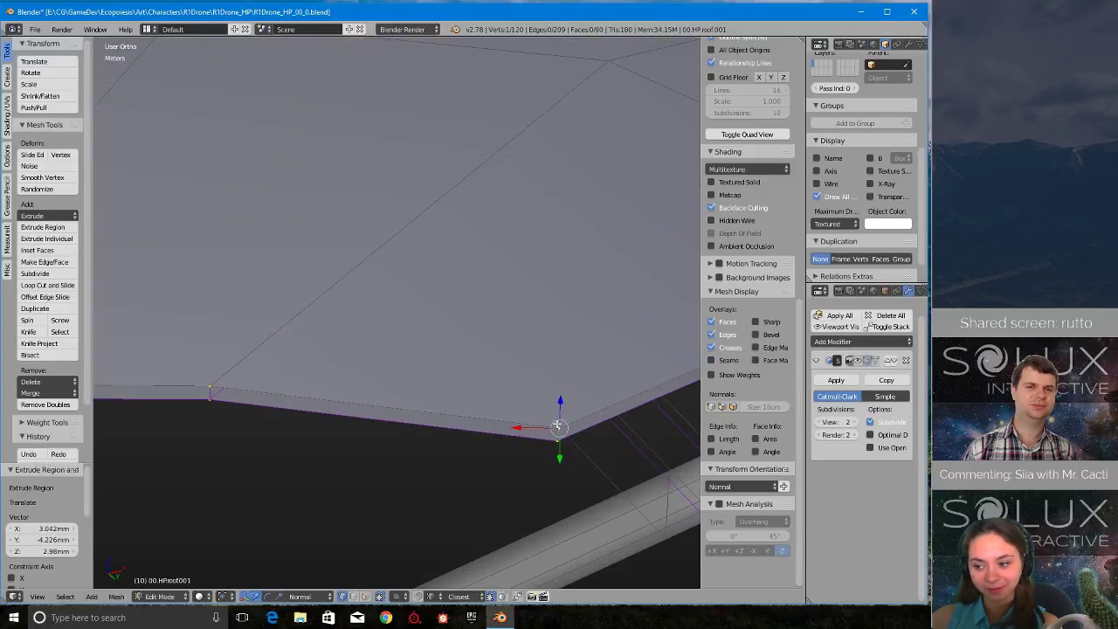
- Extrude the mid-panel rim vertex before the first overlap step to the matching vertex on the original roof
{"action": "middle_click_drag", "start_coordinate": [557, 425], "coordinate": [436, 432]}
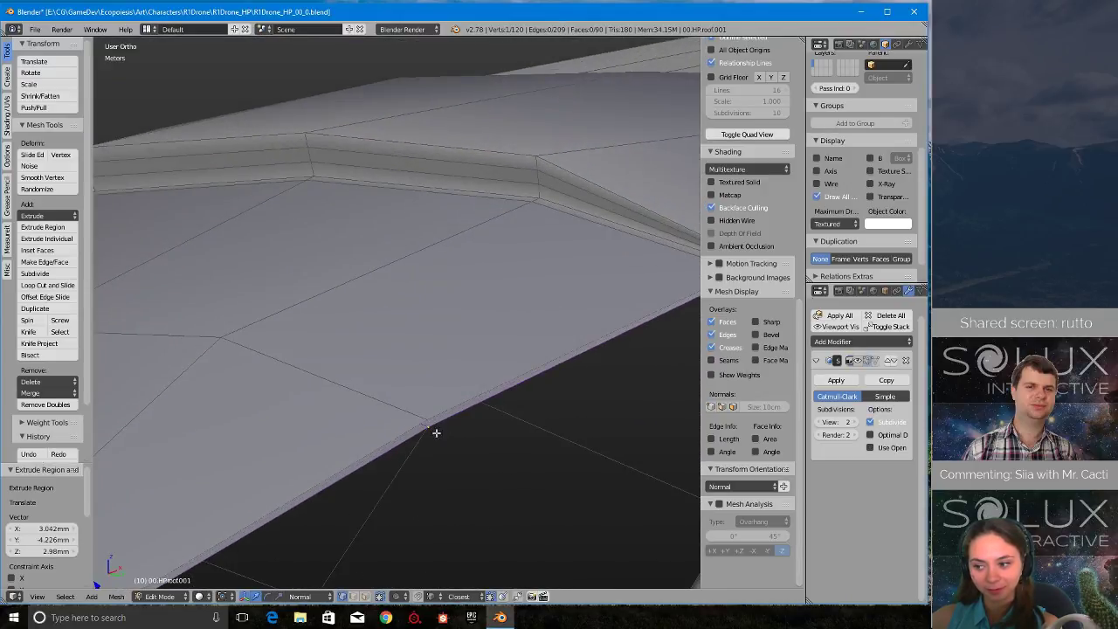
{"action": "right_click", "coordinate": [436, 433]}
{"action": "scroll", "coordinate": [436, 437], "scroll_direction": "up", "scroll_amount": 2}
{"action": "key", "text": "e"}
{"action": "left_click", "coordinate": [454, 450]}
- Extrude the top corner vertex of the first overlap step's rim end to the original roof's matching corner
{"action": "scroll", "coordinate": [471, 437], "scroll_direction": "down", "scroll_amount": 4}
{"action": "middle_click_drag", "start_coordinate": [609, 295], "coordinate": [425, 358], "text": "shift"}
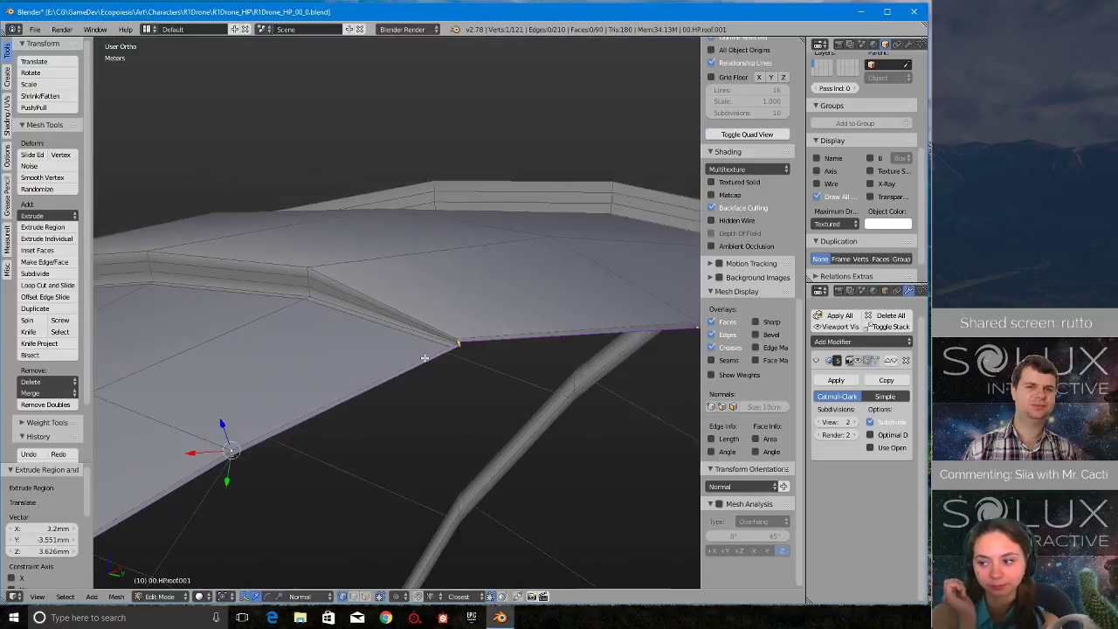
{"action": "scroll", "coordinate": [425, 358], "scroll_direction": "up", "scroll_amount": 5}
{"action": "middle_click_drag", "start_coordinate": [559, 406], "coordinate": [441, 344], "text": "shift"}
{"action": "scroll", "coordinate": [516, 398], "scroll_direction": "up", "scroll_amount": 4}
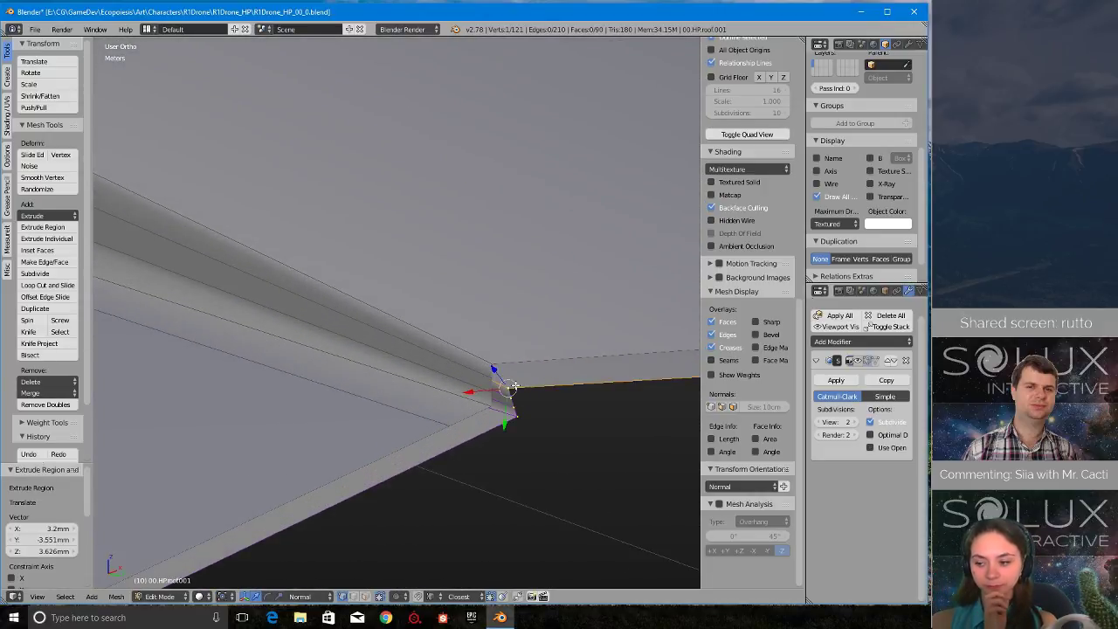
{"action": "key", "text": "e"}
{"action": "left_click", "coordinate": [496, 367]}
- Extrude the three remaining rim vertices of the first overlap step, snapping them onto the original roof's step edges
{"action": "scroll", "coordinate": [542, 393], "scroll_direction": "up", "scroll_amount": 3}
{"action": "middle_click_drag", "start_coordinate": [610, 438], "coordinate": [498, 370], "text": "shift"}
{"action": "scroll", "coordinate": [500, 375], "scroll_direction": "up", "scroll_amount": 1}
{"action": "right_click", "coordinate": [502, 406]}
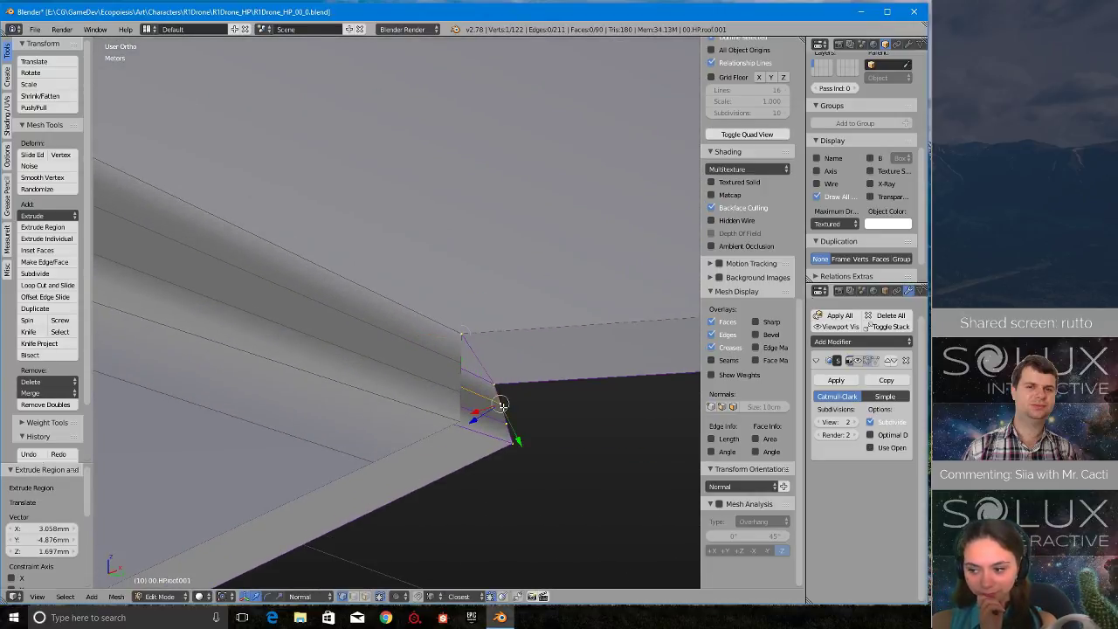
{"action": "key", "text": "e"}
{"action": "left_click", "coordinate": [462, 368]}
{"action": "right_click", "coordinate": [504, 419]}
{"action": "key", "text": "e"}
{"action": "left_click", "coordinate": [462, 395]}
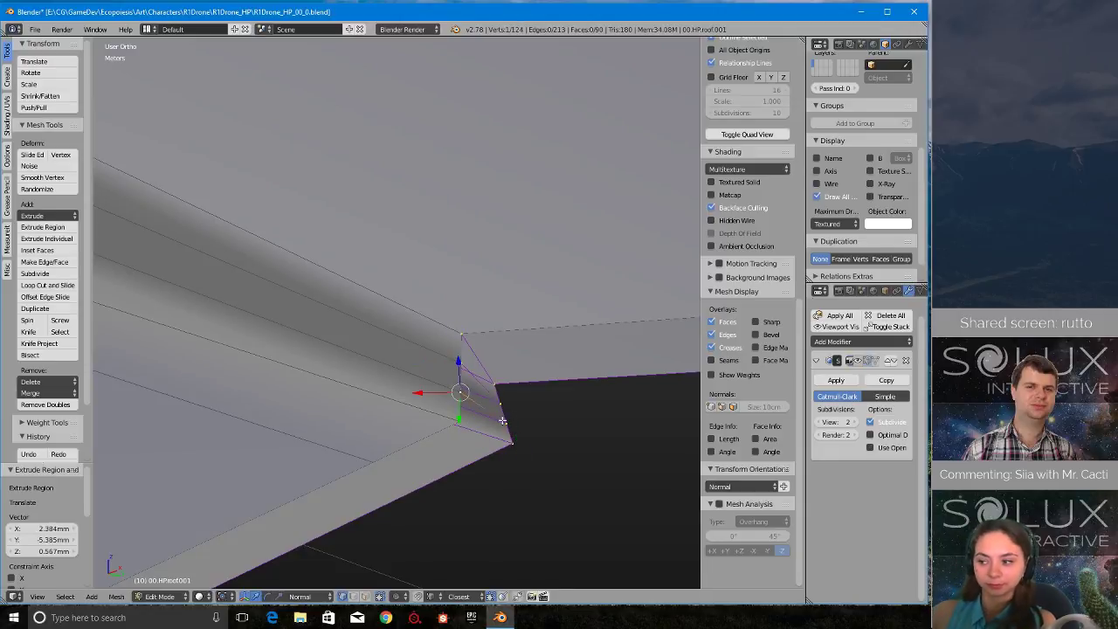
{"action": "left_click", "coordinate": [463, 420]}
- Extrude the rim vertex midway between the first and second overlap steps onto the original roof's rim edge line
{"action": "scroll", "coordinate": [463, 419], "scroll_direction": "down", "scroll_amount": 7}
{"action": "middle_click_drag", "start_coordinate": [673, 347], "coordinate": [287, 393], "text": "shift"}
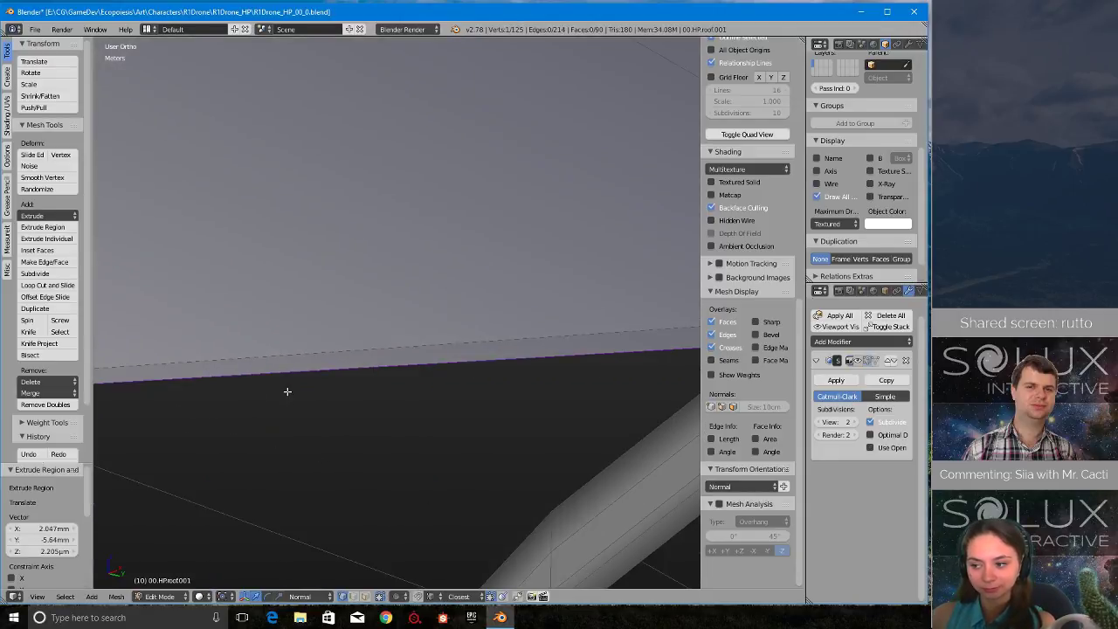
{"action": "scroll", "coordinate": [526, 356], "scroll_direction": "down", "scroll_amount": 6}
{"action": "middle_click_drag", "start_coordinate": [535, 339], "coordinate": [405, 380]}
{"action": "scroll", "coordinate": [483, 385], "scroll_direction": "up", "scroll_amount": 2}
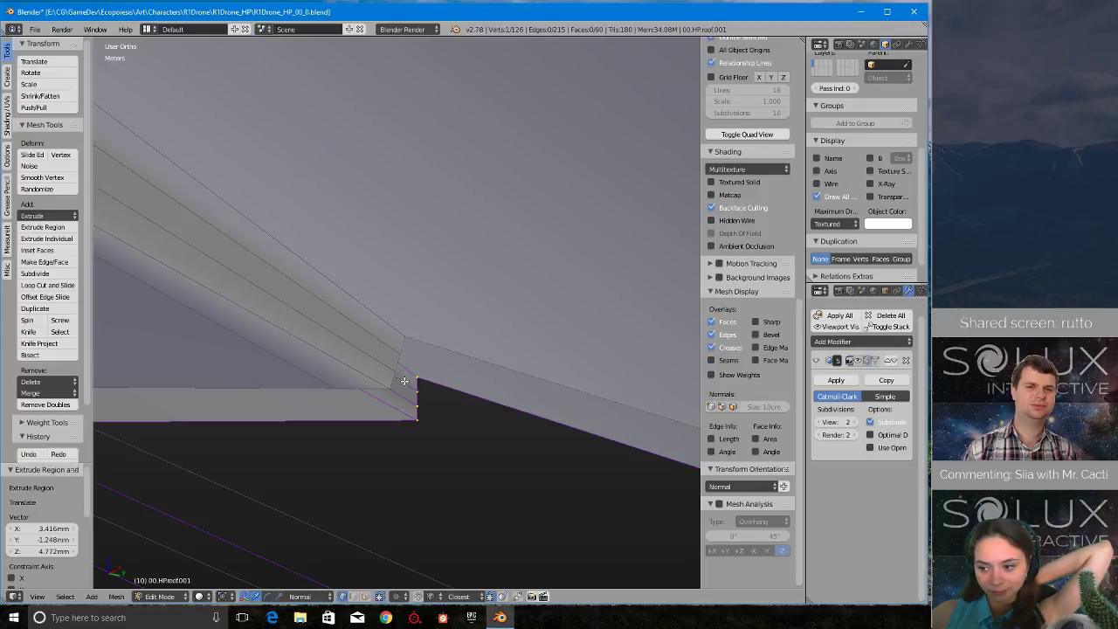
- Extrude the four rim-end vertices of the second overlap step, snapping each to the original roof's step edges
{"action": "middle_click_drag", "start_coordinate": [404, 381], "coordinate": [448, 369]}
{"action": "key", "text": "e"}
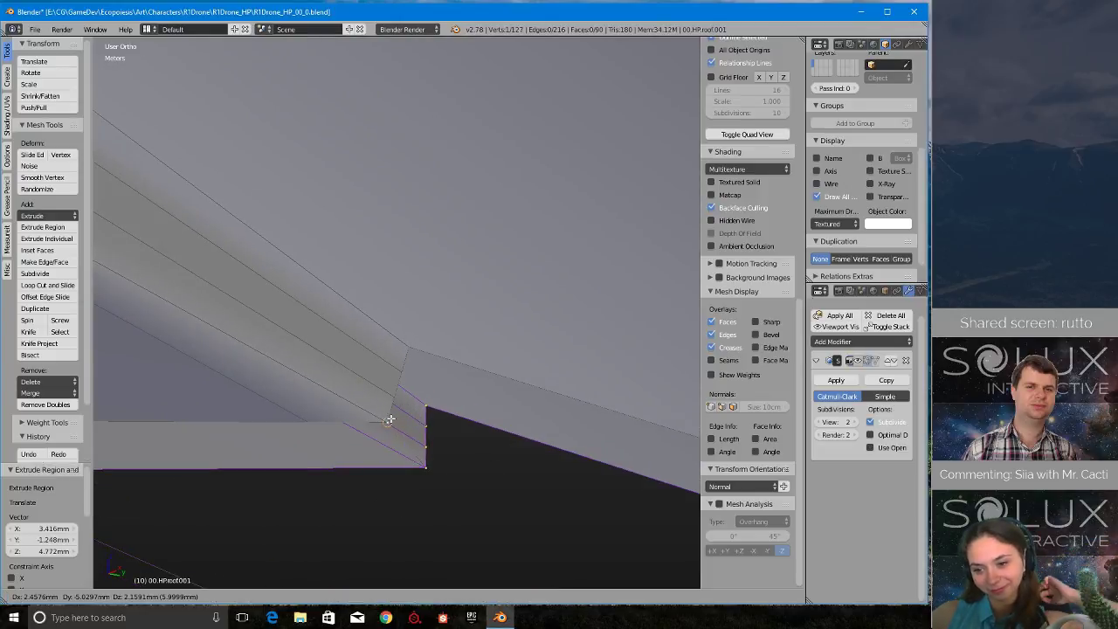
{"action": "left_click", "coordinate": [411, 434]}
{"action": "key", "text": "e"}
{"action": "left_click", "coordinate": [394, 400]}
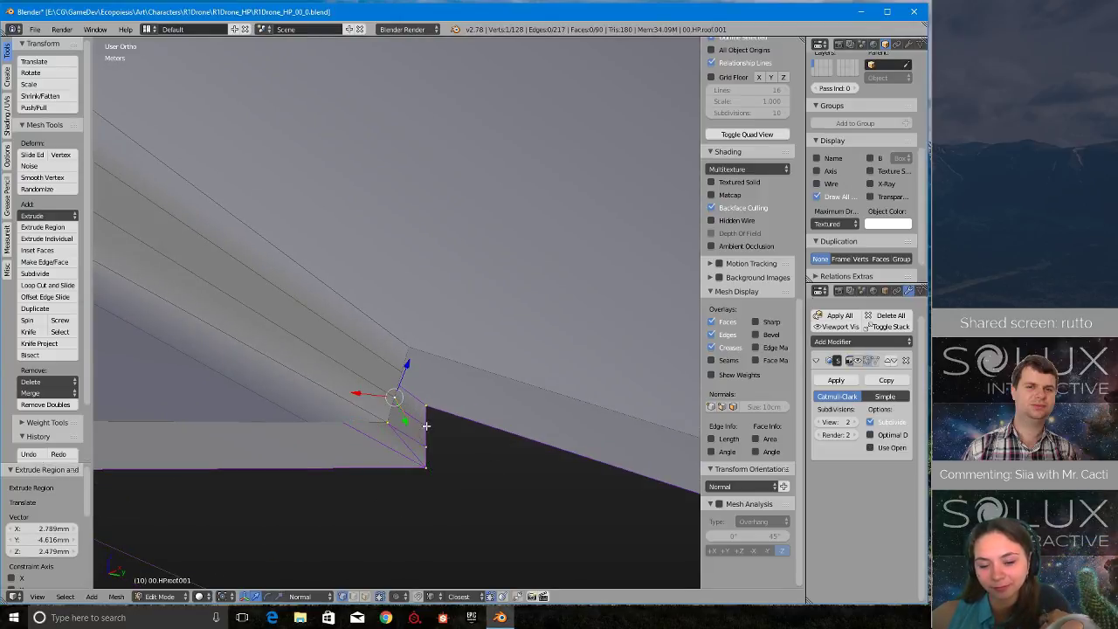
{"action": "right_click", "coordinate": [422, 427]}
{"action": "key", "text": "e"}
{"action": "left_click", "coordinate": [403, 372]}
{"action": "key", "text": "e"}
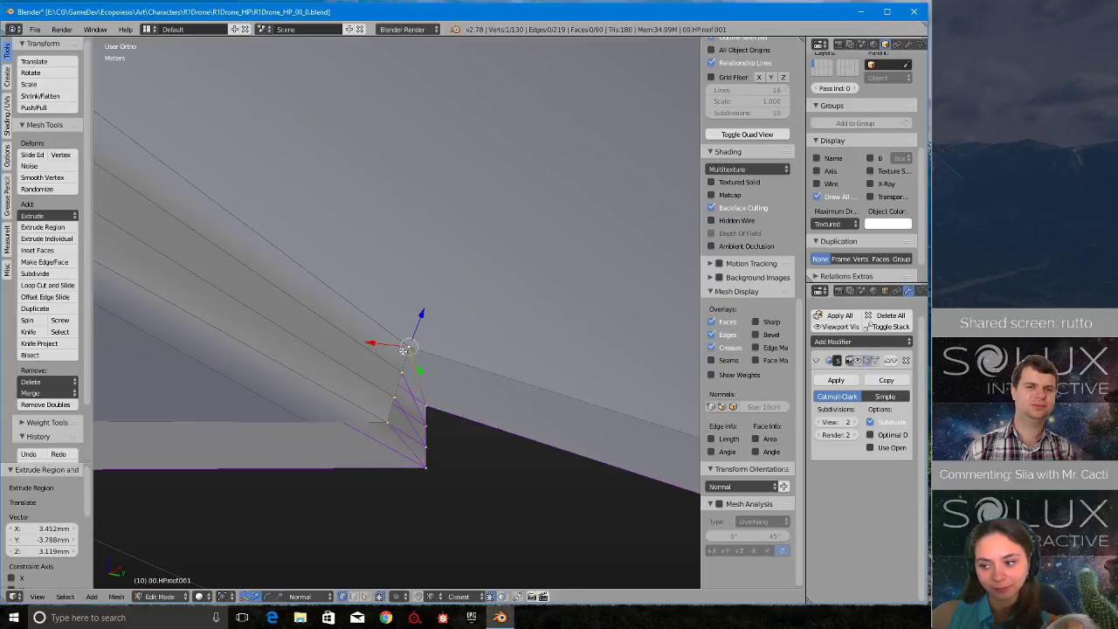
- Extrude the rim vertex midway between the second and third overlap steps to its matching original roof vertex
{"action": "middle_click_drag", "start_coordinate": [404, 350], "coordinate": [467, 389]}
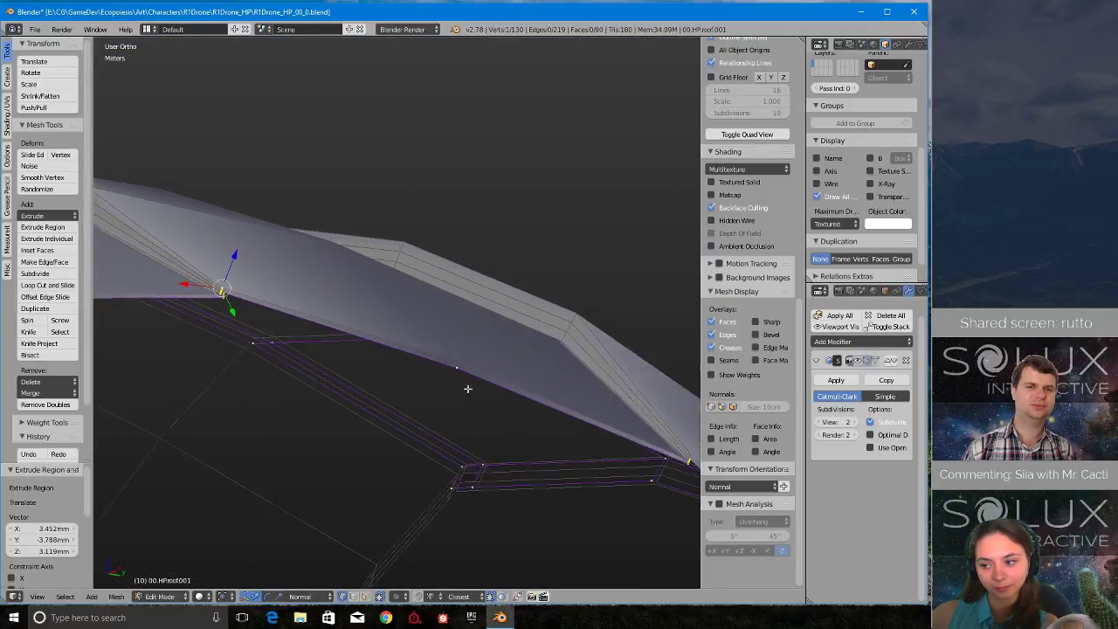
{"action": "scroll", "coordinate": [472, 393], "scroll_direction": "up", "scroll_amount": 3}
{"action": "key", "text": "e"}
{"action": "left_click", "coordinate": [500, 415]}
{"action": "scroll", "coordinate": [499, 432], "scroll_direction": "down", "scroll_amount": 6}
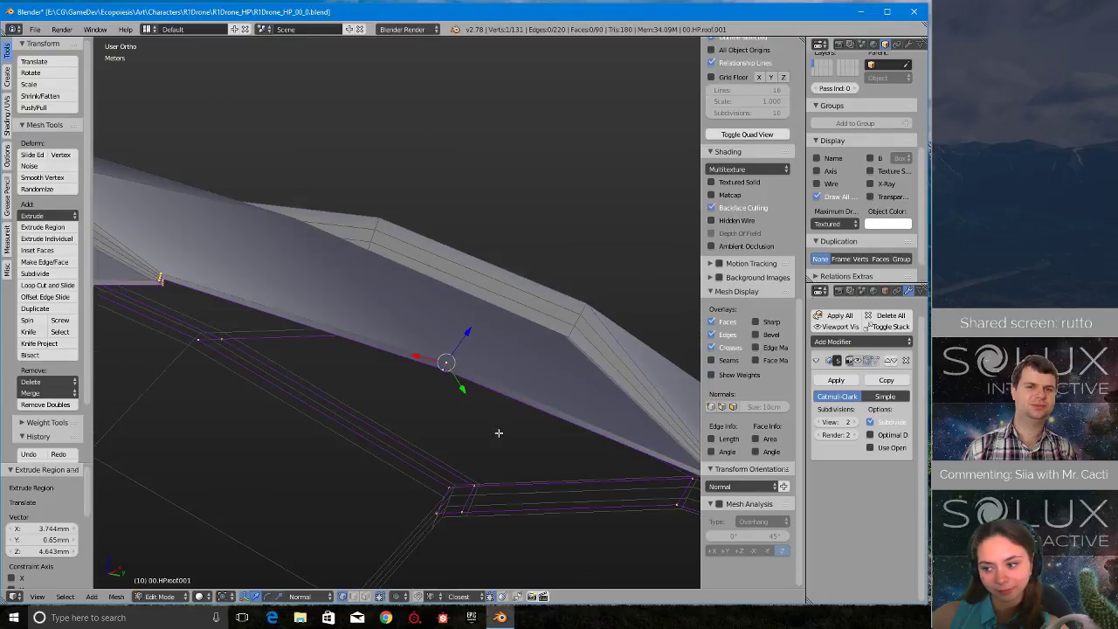
- Extrude the four rim-end vertices of the third overlap step, snapping each onto the original roof's step edges
{"action": "middle_click_drag", "start_coordinate": [603, 425], "coordinate": [444, 288], "text": "shift"}
{"action": "scroll", "coordinate": [408, 381], "scroll_direction": "up", "scroll_amount": 6}
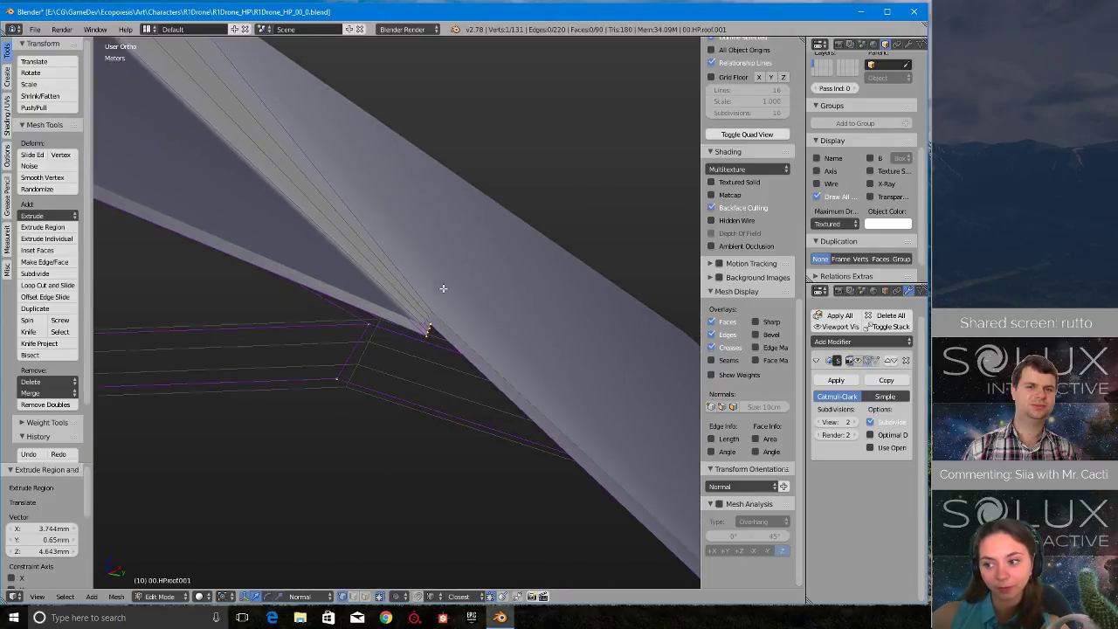
{"action": "scroll", "coordinate": [445, 297], "scroll_direction": "up", "scroll_amount": 7}
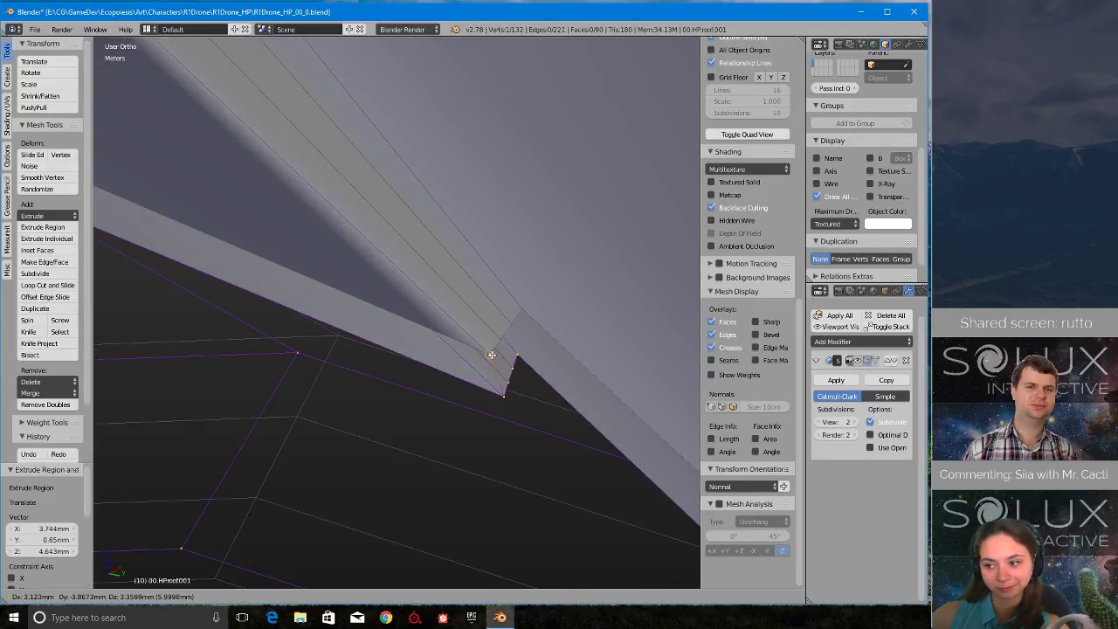
{"action": "key", "text": "e"}
{"action": "left_click", "coordinate": [499, 340]}
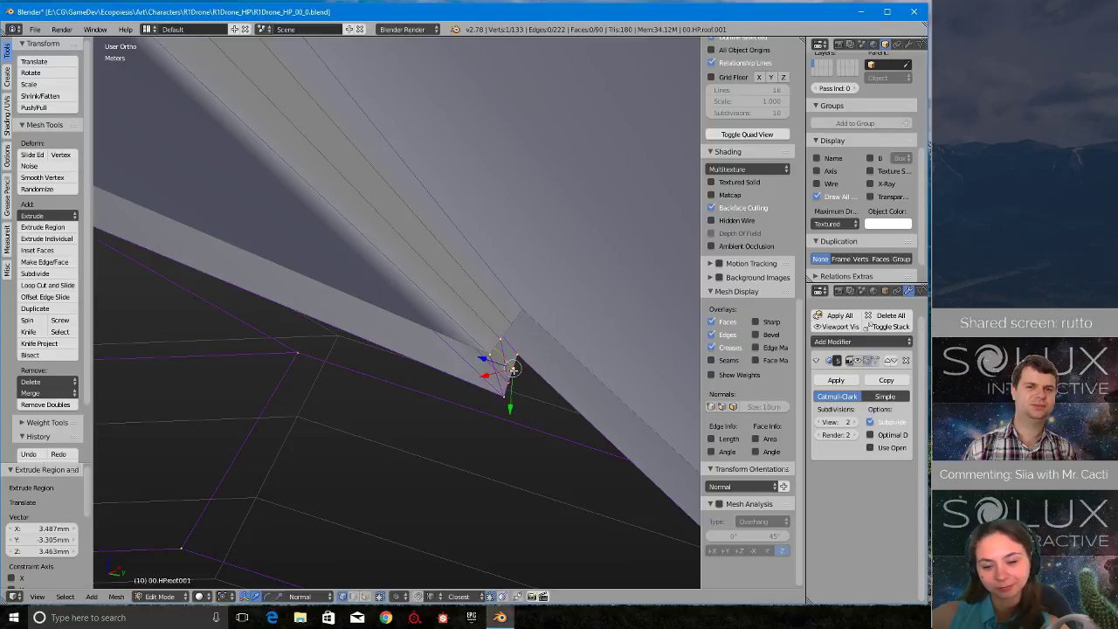
{"action": "key", "text": "e"}
{"action": "left_click", "coordinate": [513, 324]}
{"action": "key", "text": "e"}
{"action": "left_click", "coordinate": [524, 345]}
- Extrude the rim vertex midway between the third overlap step and the roof tip onto the original roof, then deselect everything
{"action": "middle_click_drag", "start_coordinate": [524, 345], "coordinate": [521, 404]}
{"action": "key", "text": "e"}
{"action": "left_click", "coordinate": [412, 357]}
{"action": "middle_click_drag", "start_coordinate": [286, 329], "coordinate": [291, 295]}
{"action": "key", "text": "a"}
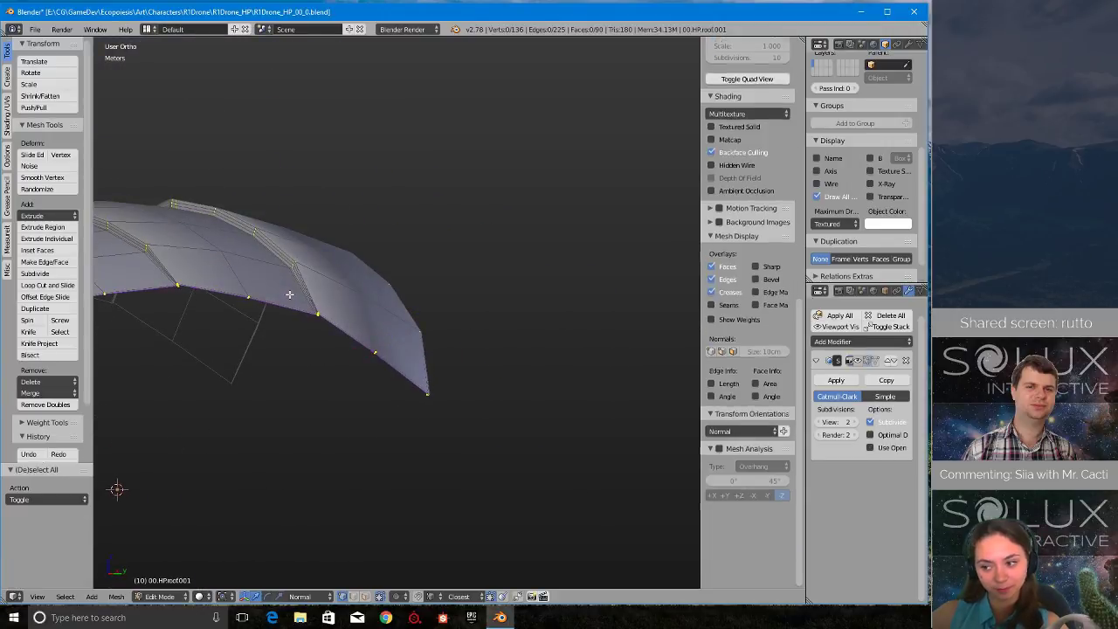
- Select the whole roof copy mesh, flip its normals, and deselect everything
{"action": "middle_click_drag", "start_coordinate": [212, 268], "coordinate": [625, 286]}
{"action": "scroll", "coordinate": [459, 284], "scroll_direction": "up", "scroll_amount": 2}
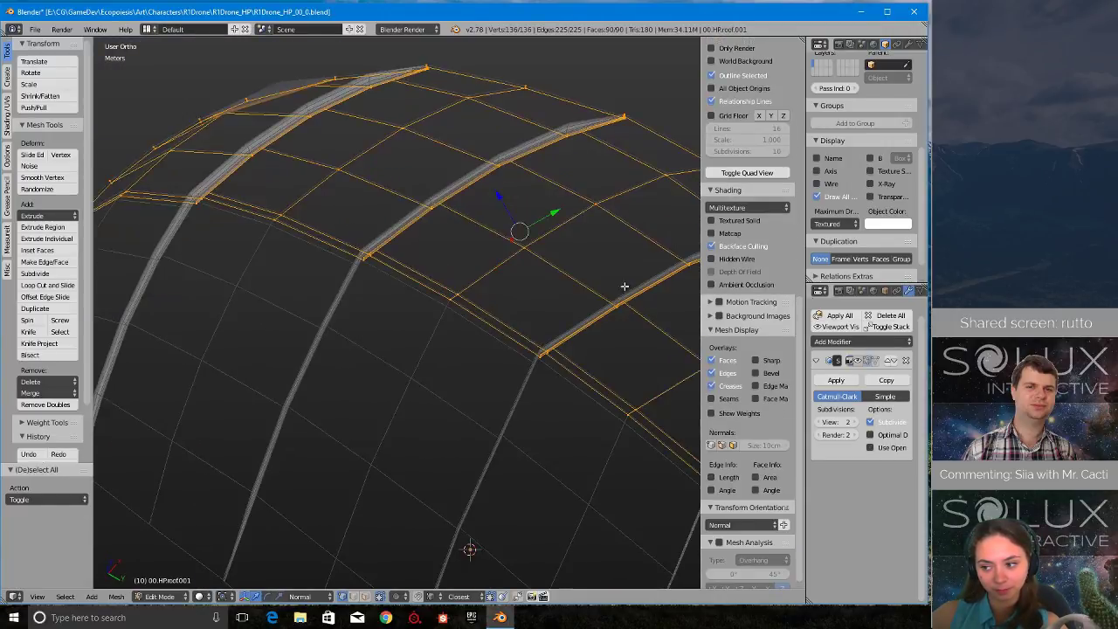
{"action": "key", "text": "w"}
{"action": "left_click", "coordinate": [353, 405]}
{"action": "middle_click_drag", "start_coordinate": [542, 262], "coordinate": [400, 304]}
{"action": "key", "text": "a"}
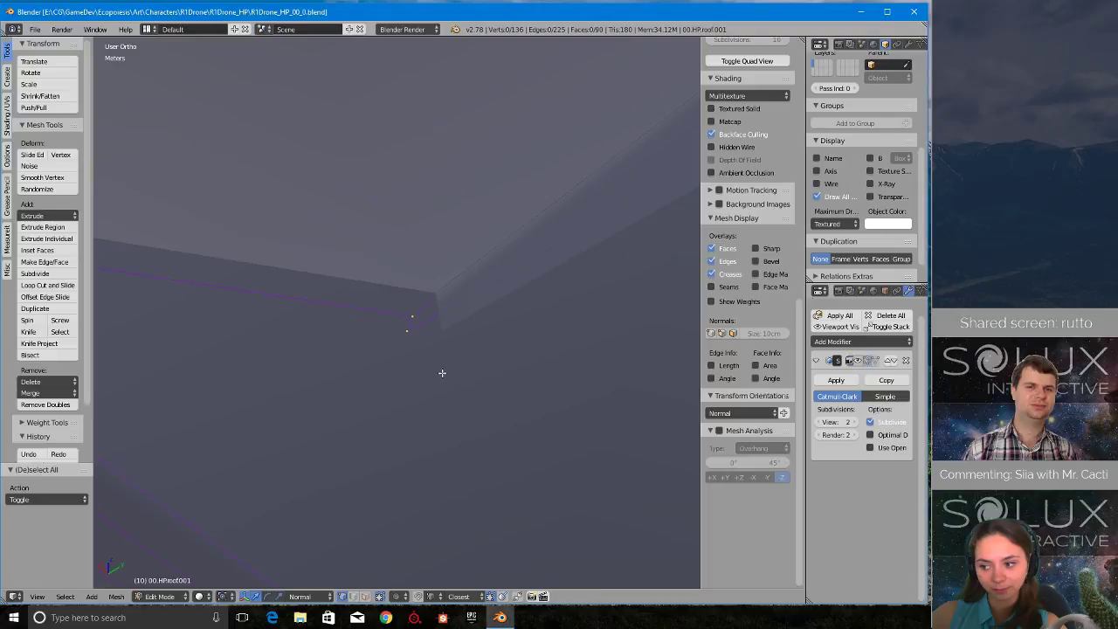
- Insert two centred loop cuts along the remaining narrow overlap step of the roof copy
{"action": "left_click", "coordinate": [406, 327]}
{"action": "left_click", "coordinate": [407, 326]}
{"action": "mouse_move", "coordinate": [407, 327]}
{"action": "middle_mouse_down"}
{"action": "mouse_move", "coordinate": [444, 323]}
{"action": "mouse_move", "coordinate": [419, 339]}
{"action": "middle_mouse_up"}
- Extrude the four rim-end vertices of the newly cut overlap step, snapping each onto the original roof's step edge
{"action": "right_click", "coordinate": [404, 376]}
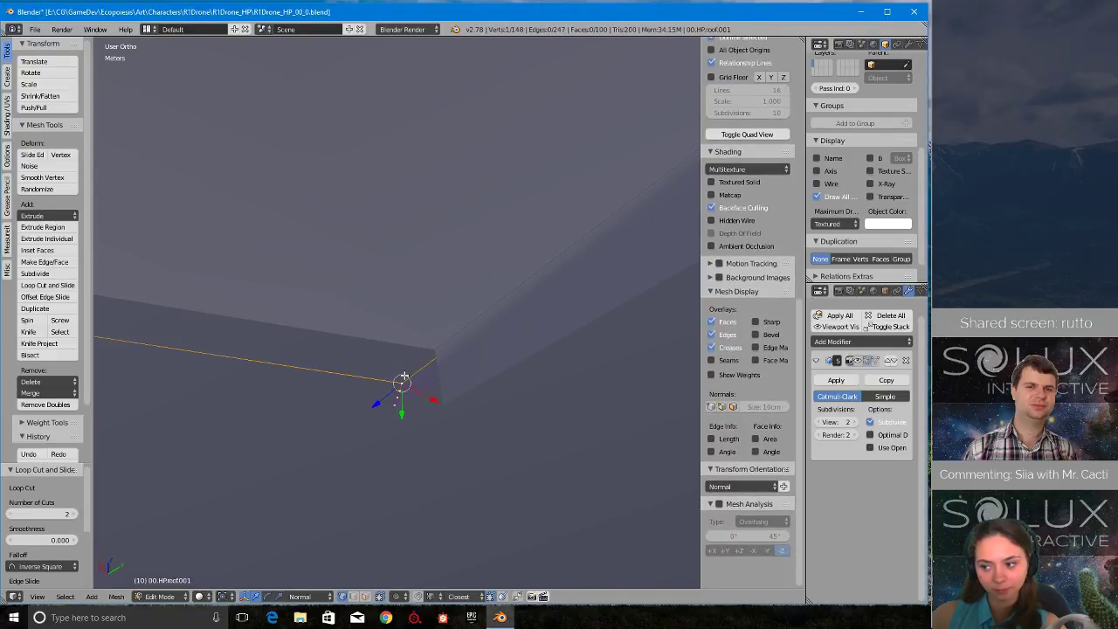
{"action": "key", "text": "e"}
{"action": "left_click", "coordinate": [408, 401]}
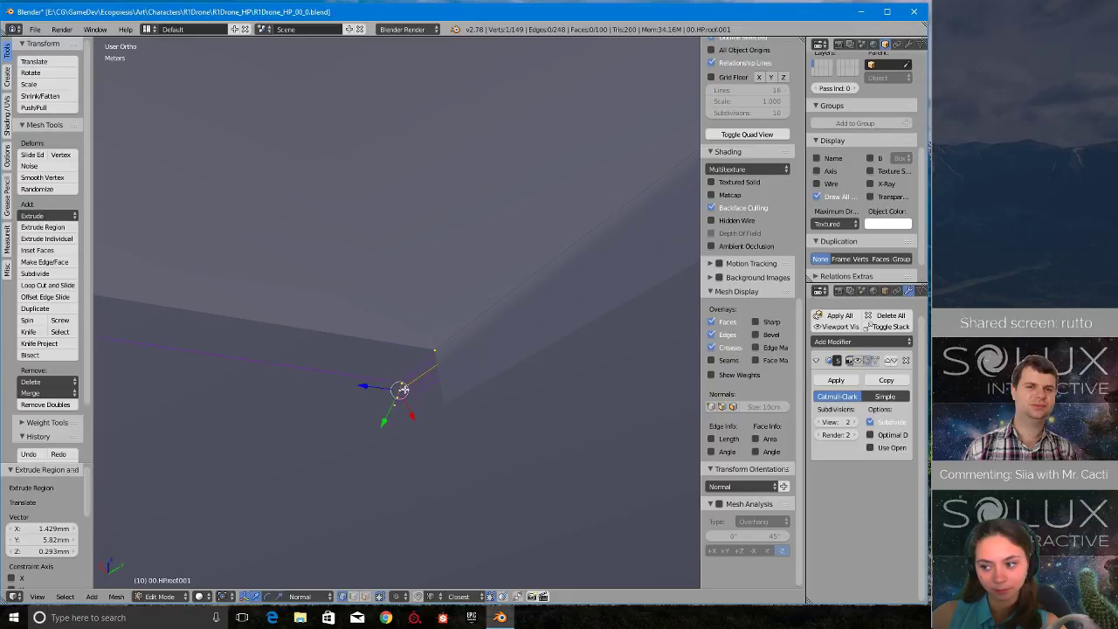
{"action": "scroll", "coordinate": [404, 390], "scroll_direction": "up", "scroll_amount": 3}
{"action": "key", "text": "e"}
{"action": "left_click", "coordinate": [469, 406]}
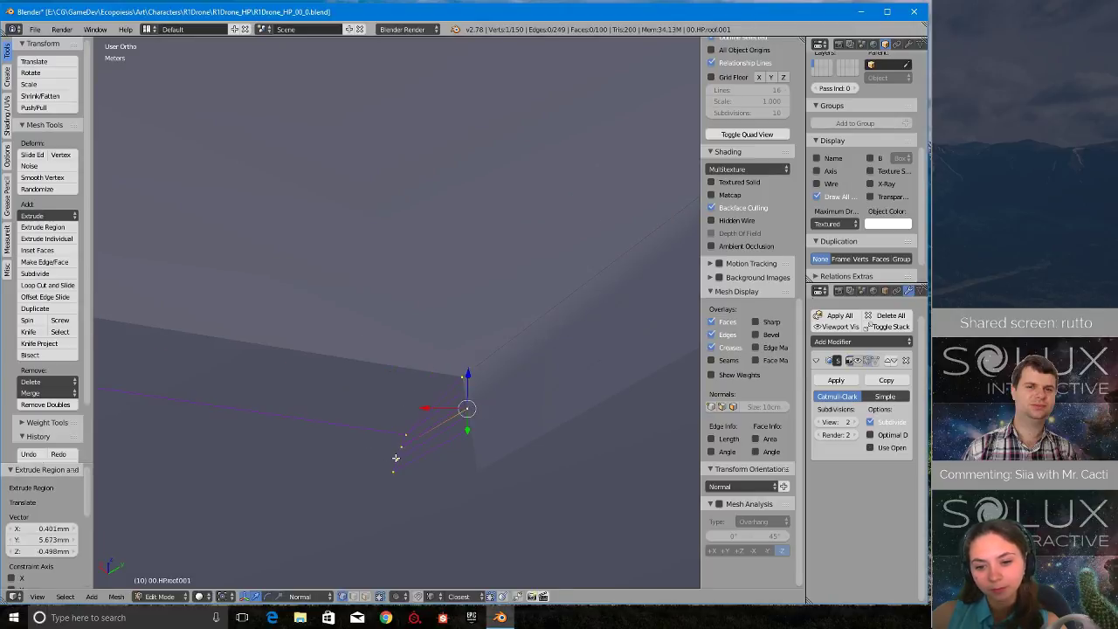
{"action": "key", "text": "e"}
{"action": "left_click", "coordinate": [472, 441]}
{"action": "key", "text": "e"}
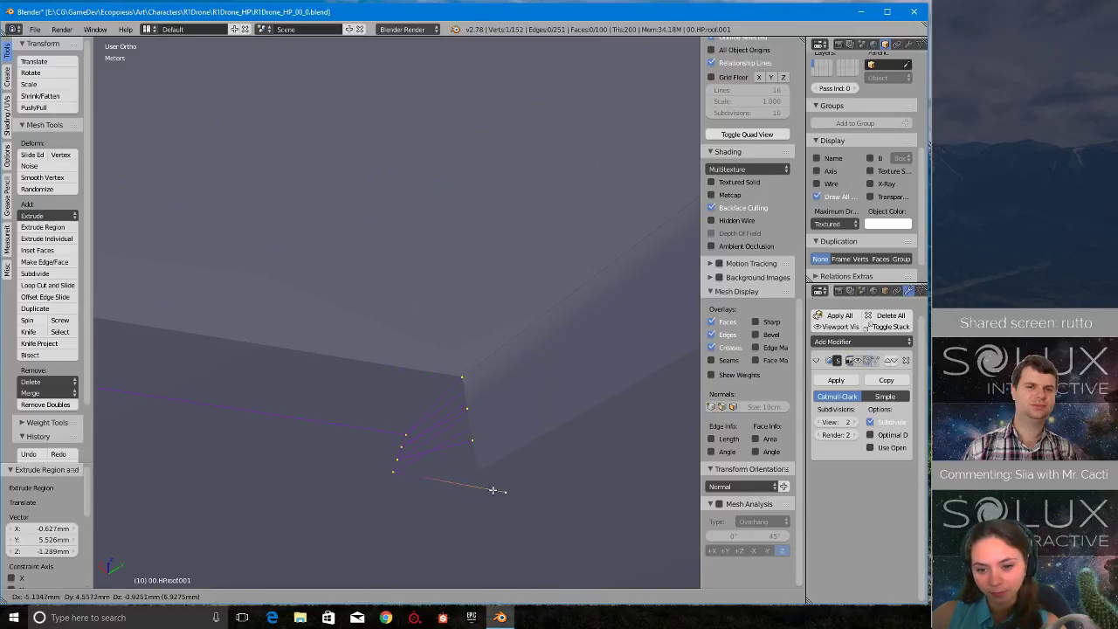
{"action": "left_click", "coordinate": [479, 472]}
- Fill a face across the narrow gap at the rim's end, between two rim vertices and their extruded counterparts
{"action": "middle_click_drag", "start_coordinate": [478, 472], "coordinate": [216, 576]}
{"action": "scroll", "coordinate": [313, 472], "scroll_direction": "up", "scroll_amount": 3}
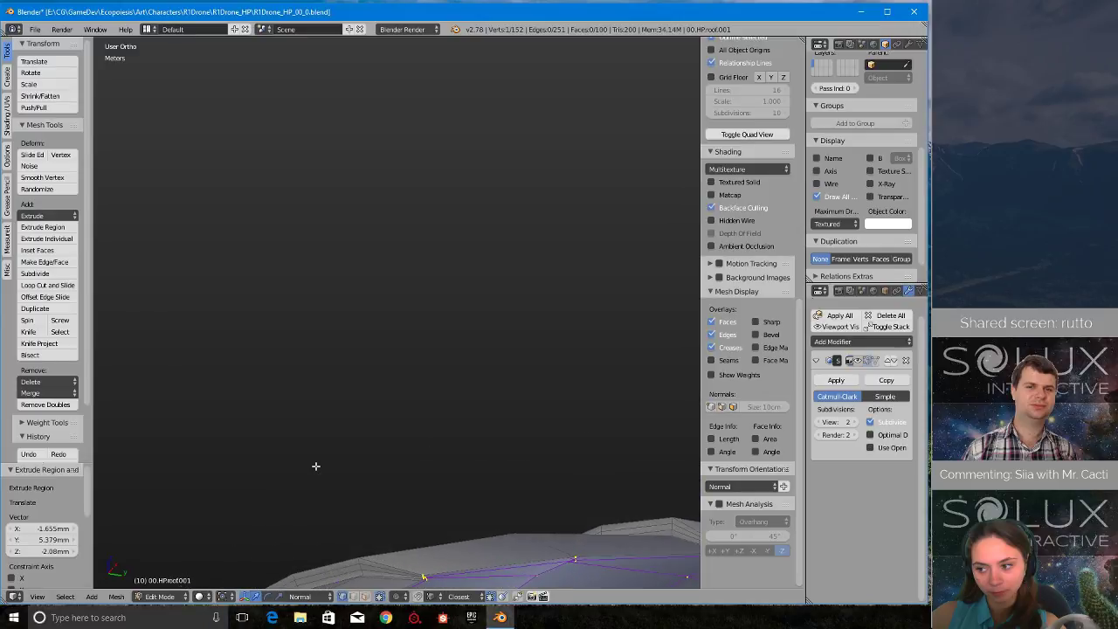
{"action": "middle_click_drag", "start_coordinate": [314, 467], "coordinate": [328, 197], "text": "shift"}
{"action": "scroll", "coordinate": [297, 310], "scroll_direction": "up", "scroll_amount": 2}
{"action": "middle_click_drag", "start_coordinate": [244, 355], "coordinate": [503, 216], "text": "shift"}
{"action": "scroll", "coordinate": [307, 357], "scroll_direction": "up", "scroll_amount": 2}
{"action": "middle_click_drag", "start_coordinate": [306, 357], "coordinate": [155, 377]}
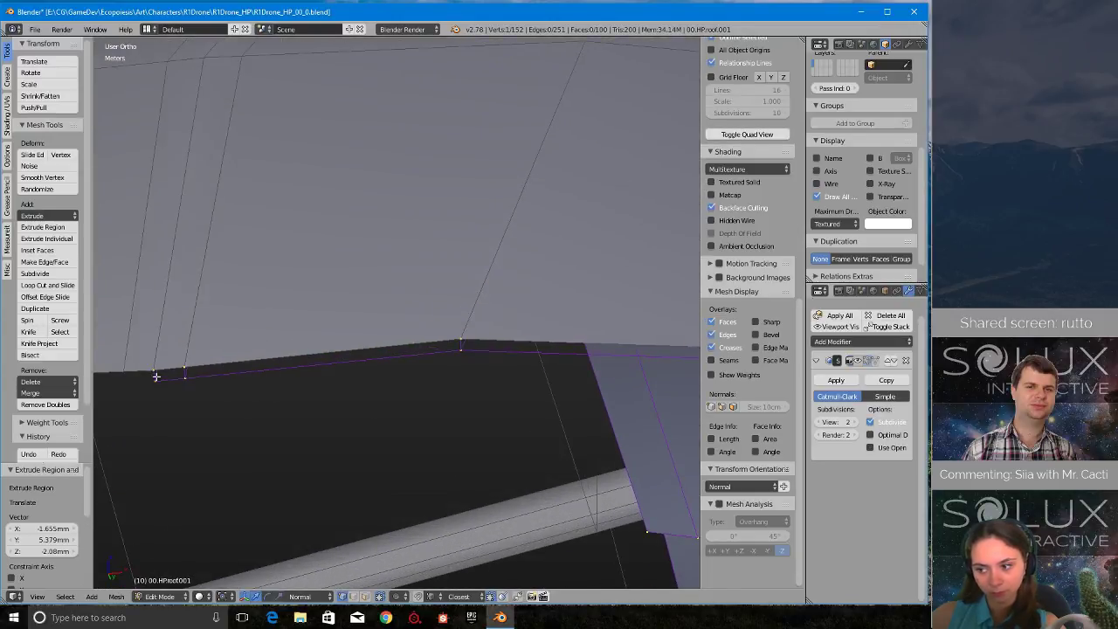
{"action": "right_click", "coordinate": [168, 377], "text": "shift"}
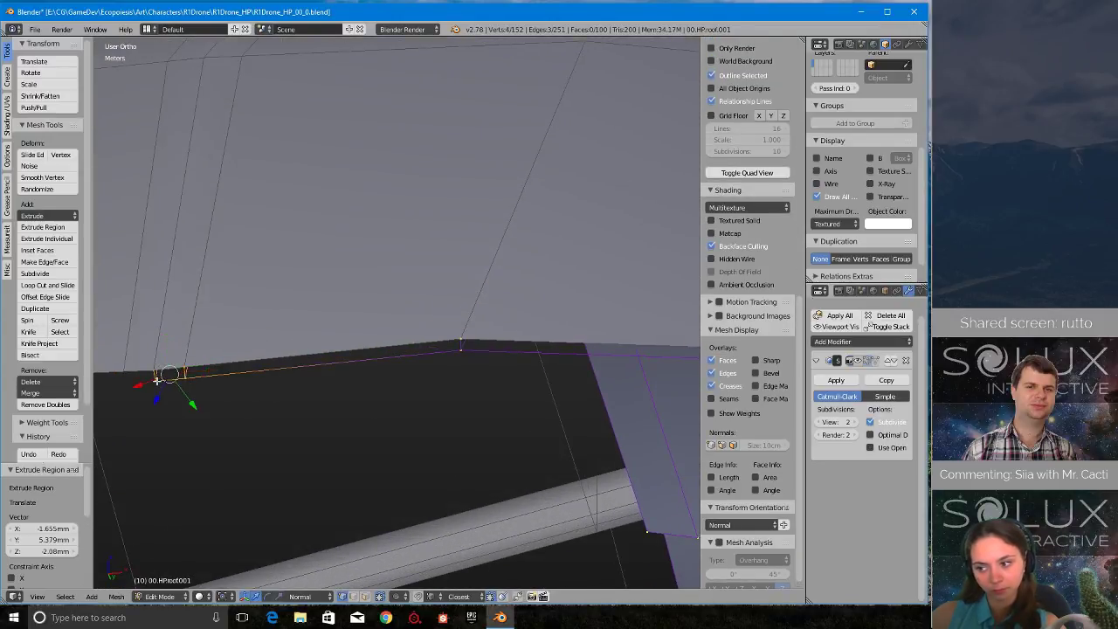
{"action": "key", "text": "f"}
- Fill the next two rim faces along the roof edge, joining the copy's rim vertices to their extruded counterparts
{"action": "right_click", "coordinate": [183, 367]}
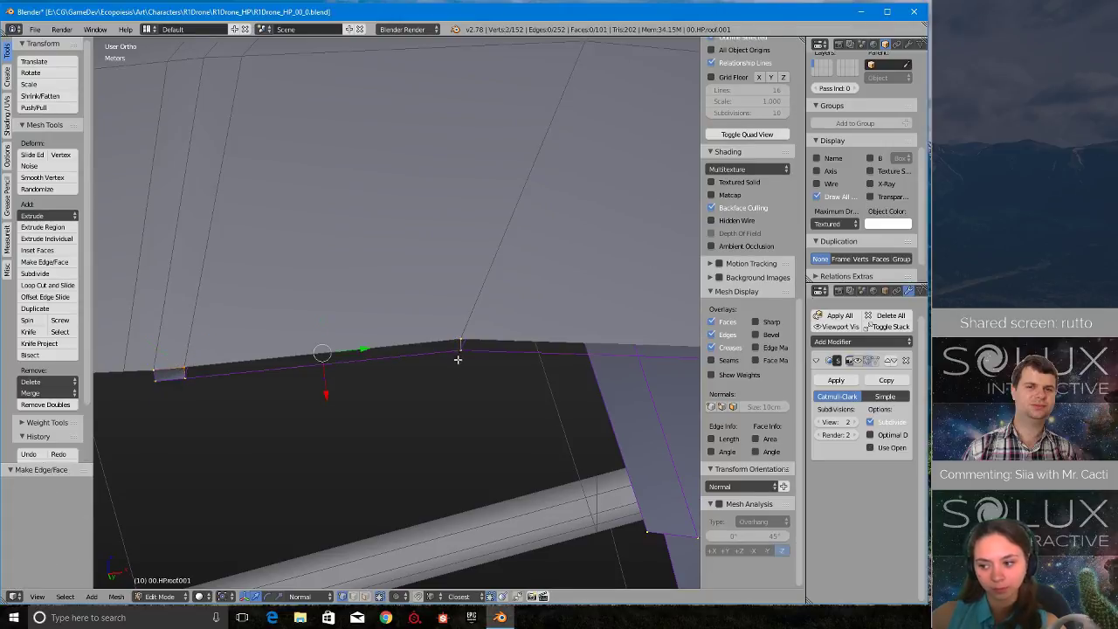
{"action": "right_click", "coordinate": [184, 366], "text": "shift"}
{"action": "right_click", "coordinate": [470, 356]}
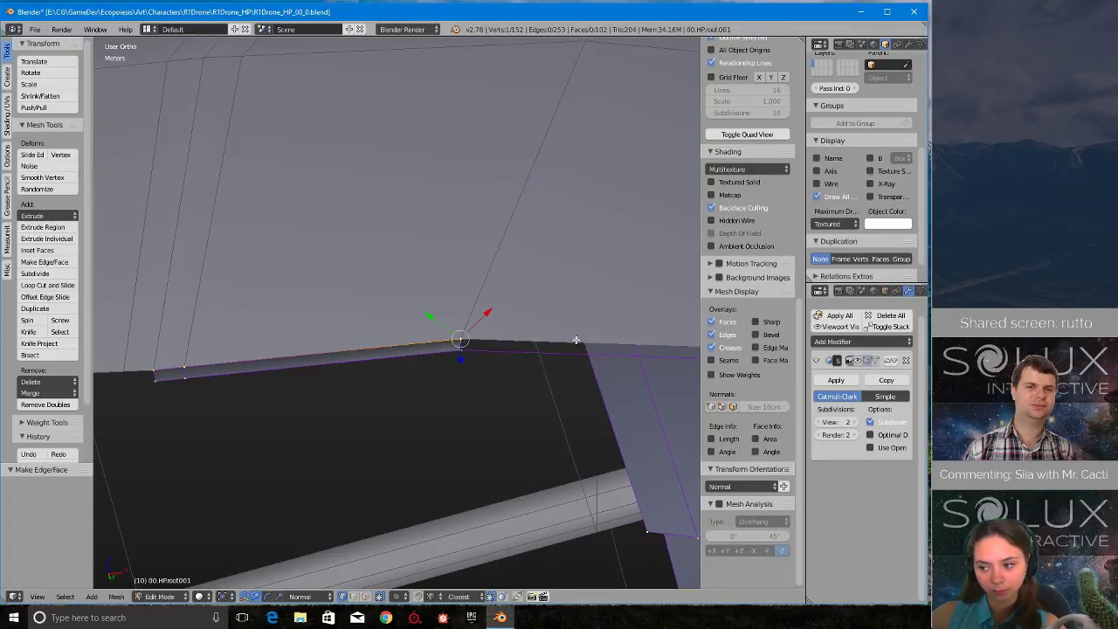
{"action": "middle_click_drag", "start_coordinate": [470, 355], "coordinate": [259, 325]}
{"action": "right_click", "coordinate": [196, 363], "text": "shift"}
{"action": "key", "text": "f"}
- Continue the rim strip with three more faces, going around the corner to the last rim vertex before the nearest overlap step
{"action": "right_click", "coordinate": [222, 344]}
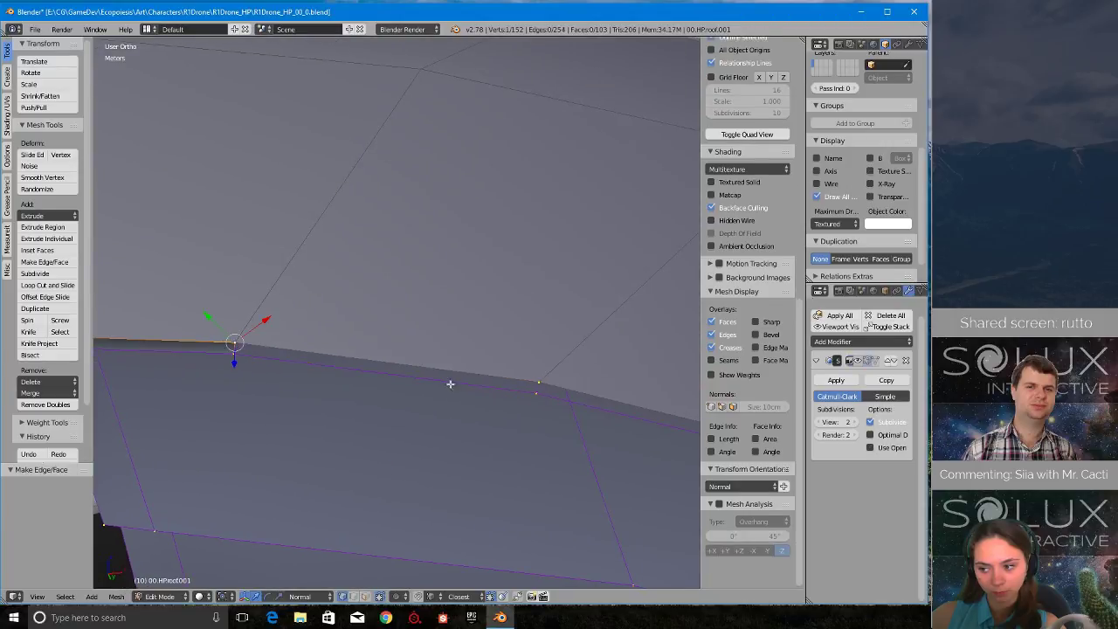
{"action": "right_click", "coordinate": [540, 384], "text": "shift"}
{"action": "middle_click_drag", "start_coordinate": [516, 362], "coordinate": [267, 267], "text": "shift"}
{"action": "right_click", "coordinate": [266, 276]}
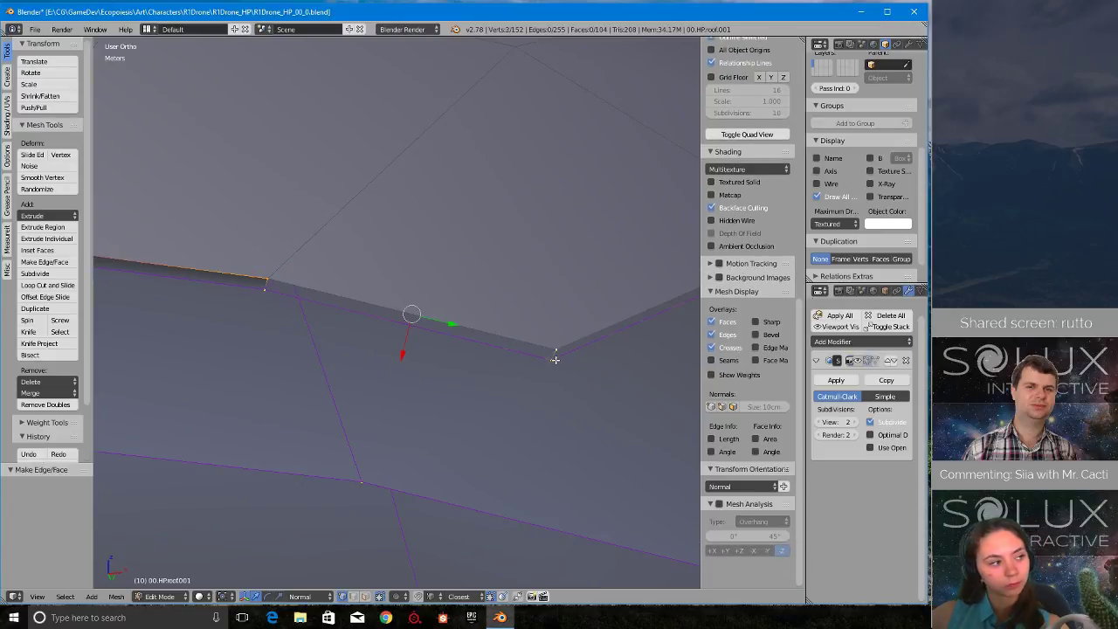
{"action": "right_click", "coordinate": [555, 356], "text": "shift"}
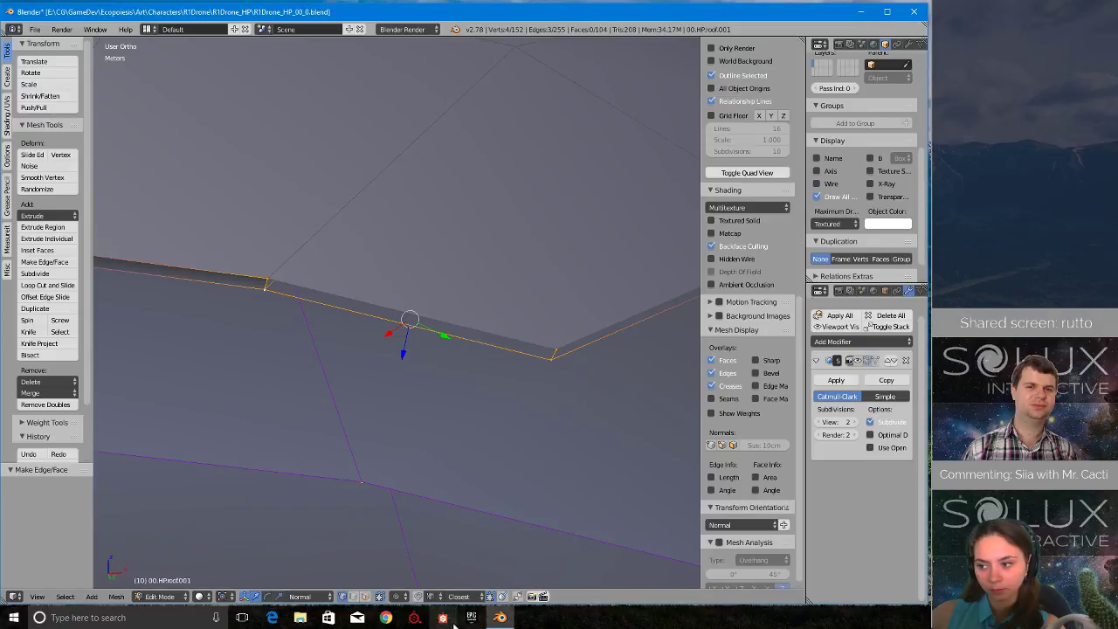
{"action": "middle_click_drag", "start_coordinate": [616, 391], "coordinate": [304, 405]}
{"action": "key", "text": "f"}
{"action": "right_click", "coordinate": [304, 405]}
{"action": "scroll", "coordinate": [559, 276], "scroll_direction": "up", "scroll_amount": 1}
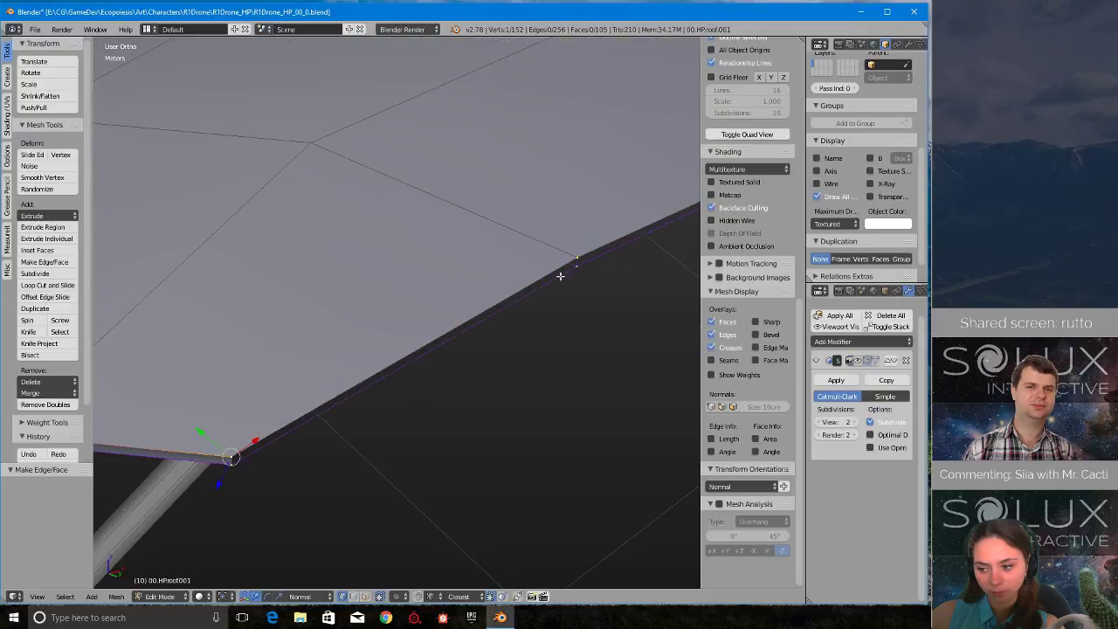
{"action": "right_click", "coordinate": [578, 262], "text": "shift"}
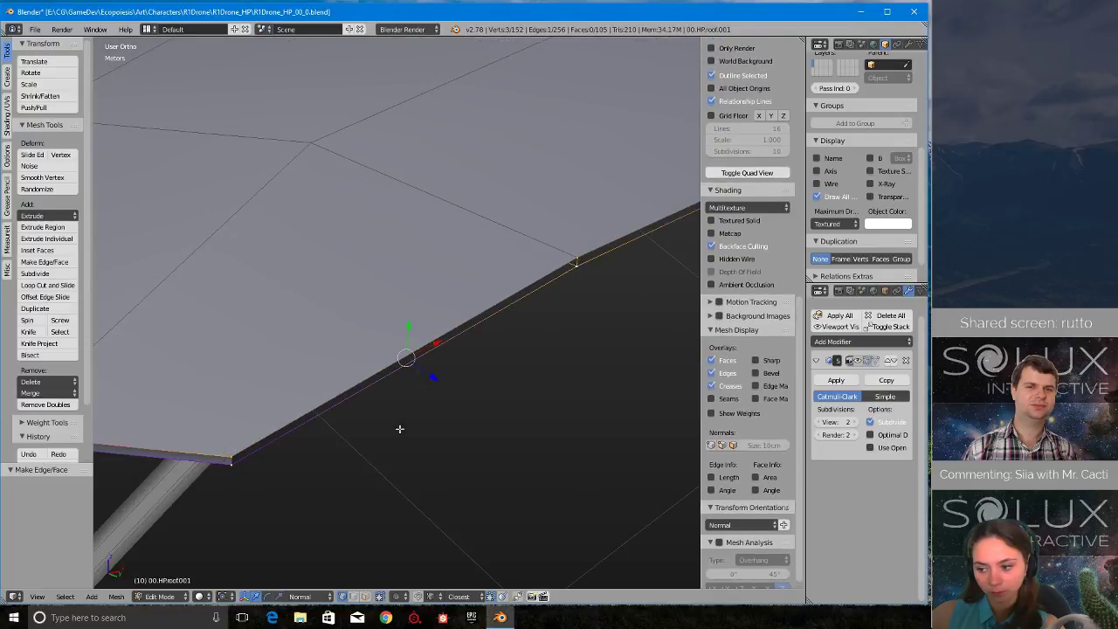
- Fill the long rim face from the end of the filled strip to the lower end of the nearest overlap step
{"action": "scroll", "coordinate": [524, 374], "scroll_direction": "down", "scroll_amount": 2}
{"action": "middle_click_drag", "start_coordinate": [579, 340], "coordinate": [668, 288]}
{"action": "middle_click_drag", "start_coordinate": [668, 288], "coordinate": [436, 431], "text": "shift"}
{"action": "scroll", "coordinate": [401, 440], "scroll_direction": "up", "scroll_amount": 2}
{"action": "right_click", "coordinate": [253, 460]}
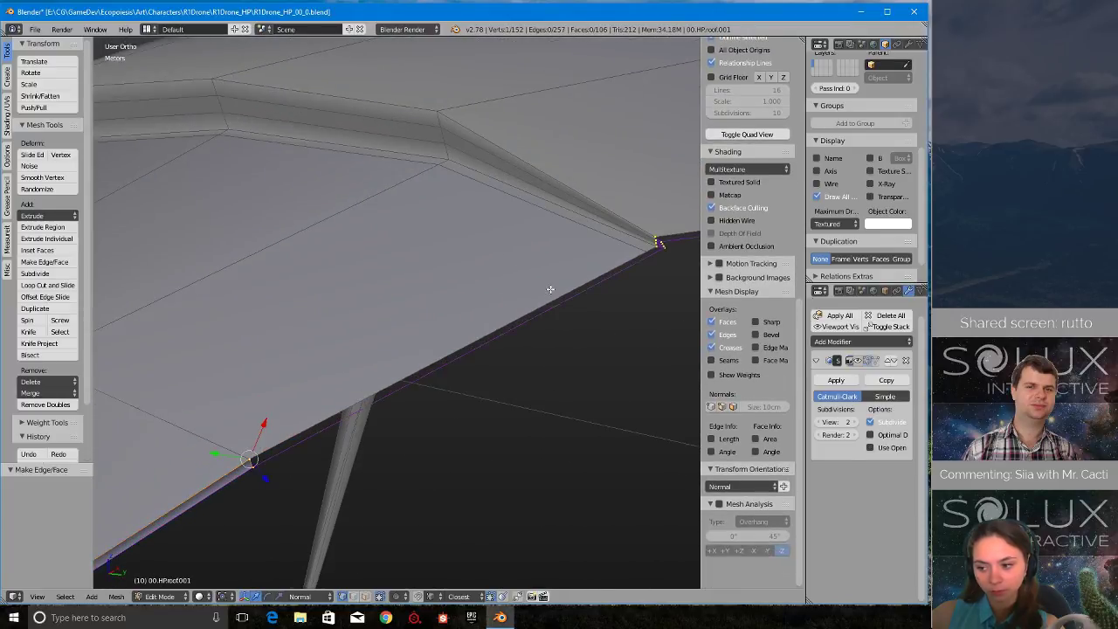
{"action": "middle_click_drag", "start_coordinate": [677, 259], "coordinate": [498, 328], "text": "shift"}
{"action": "scroll", "coordinate": [532, 337], "scroll_direction": "up", "scroll_amount": 7}
{"action": "right_click", "coordinate": [656, 329], "text": "shift"}
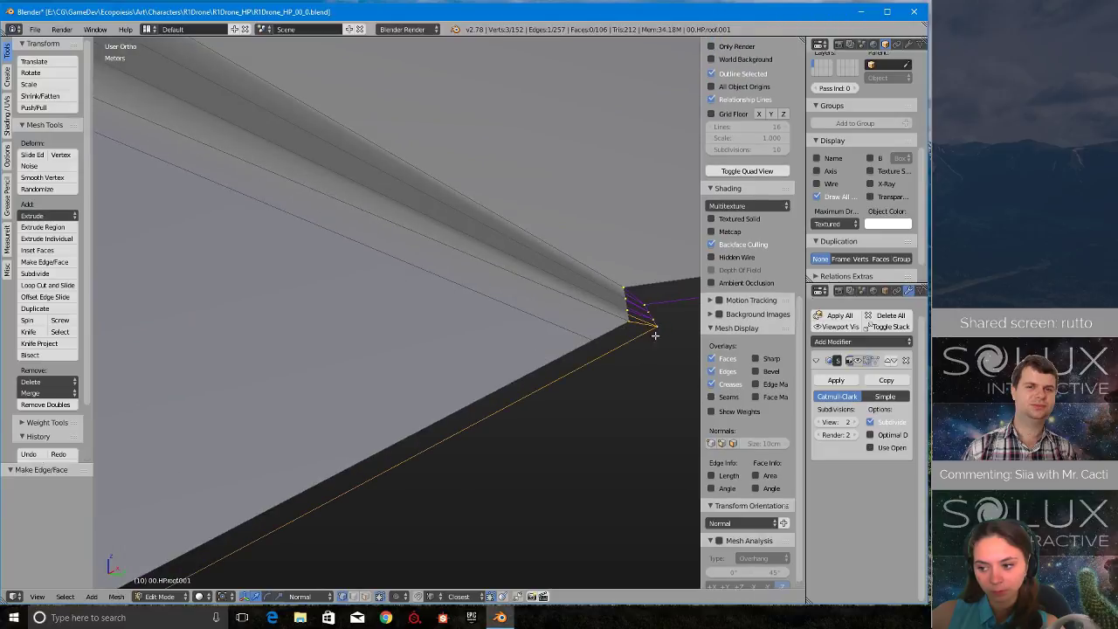
{"action": "scroll", "coordinate": [597, 390], "scroll_direction": "down", "scroll_amount": 3}
{"action": "middle_click_drag", "start_coordinate": [229, 489], "coordinate": [258, 445], "text": "shift"}
{"action": "scroll", "coordinate": [258, 446], "scroll_direction": "down", "scroll_amount": 2}
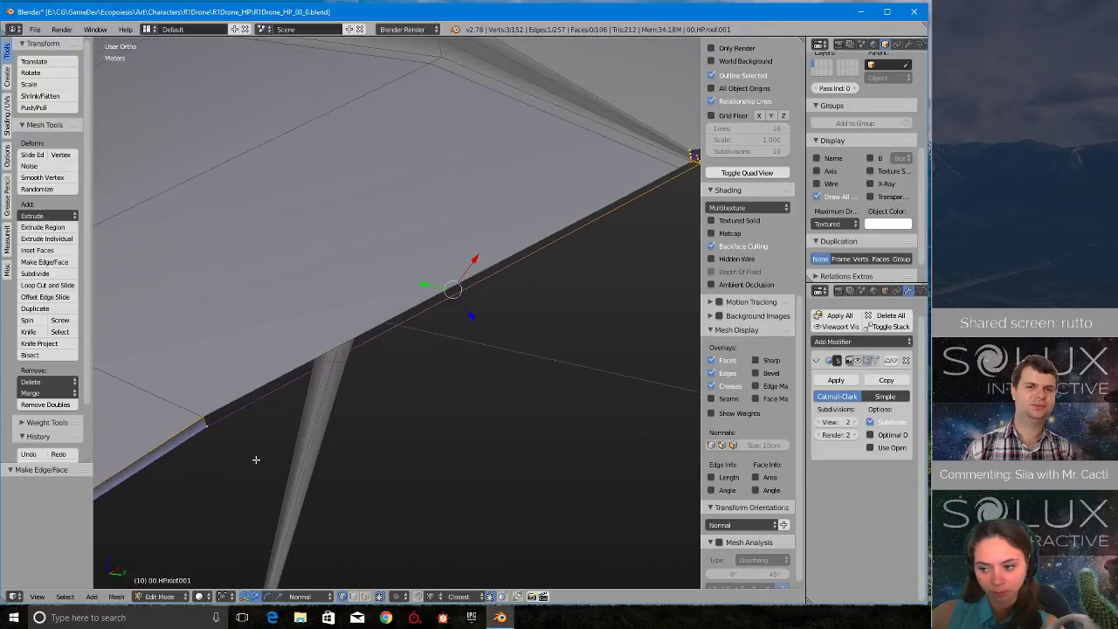
{"action": "right_click", "coordinate": [217, 427]}
{"action": "middle_click_drag", "start_coordinate": [685, 225], "coordinate": [393, 354], "text": "shift"}
{"action": "scroll", "coordinate": [452, 329], "scroll_direction": "up", "scroll_amount": 7}
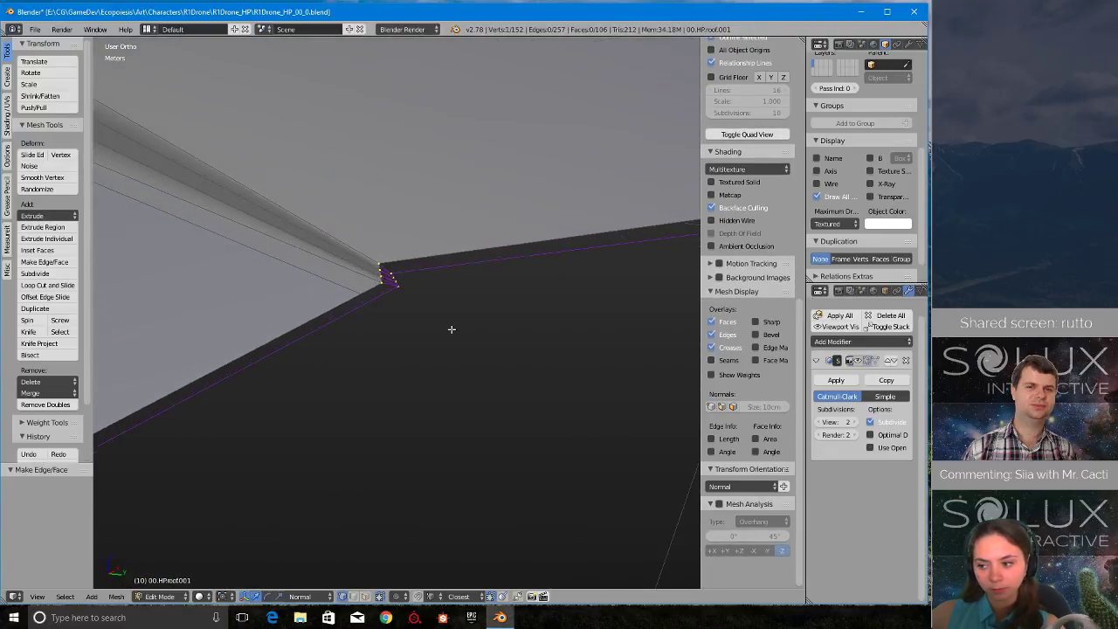
{"action": "right_click", "coordinate": [401, 255], "text": "shift"}
{"action": "scroll", "coordinate": [382, 392], "scroll_direction": "down", "scroll_amount": 5}
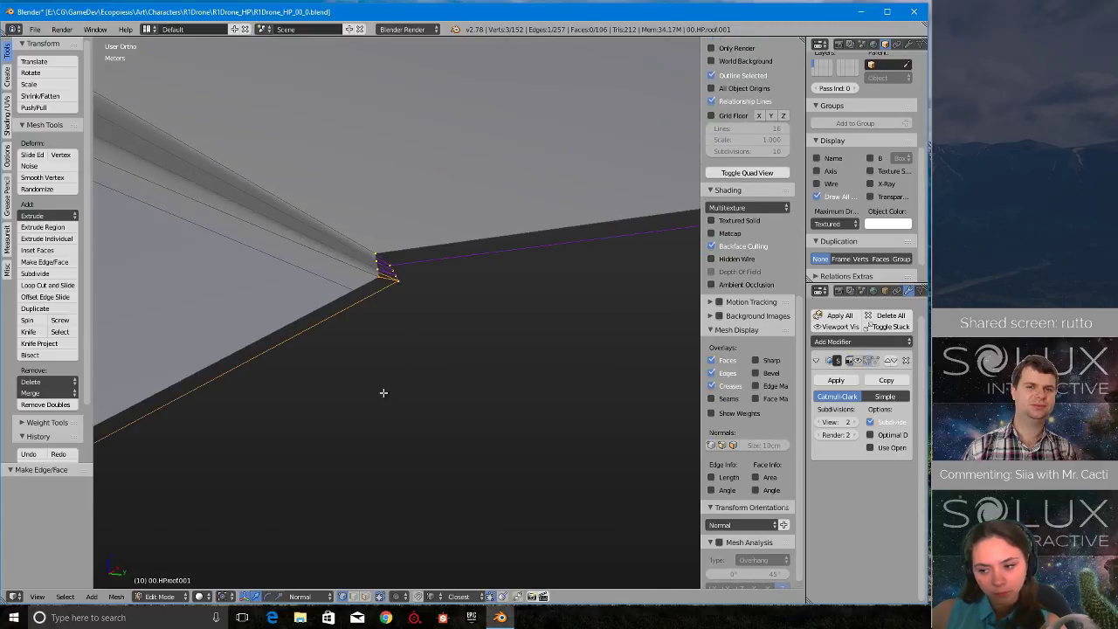
{"action": "middle_click_drag", "start_coordinate": [337, 461], "coordinate": [804, 284], "text": "shift"}
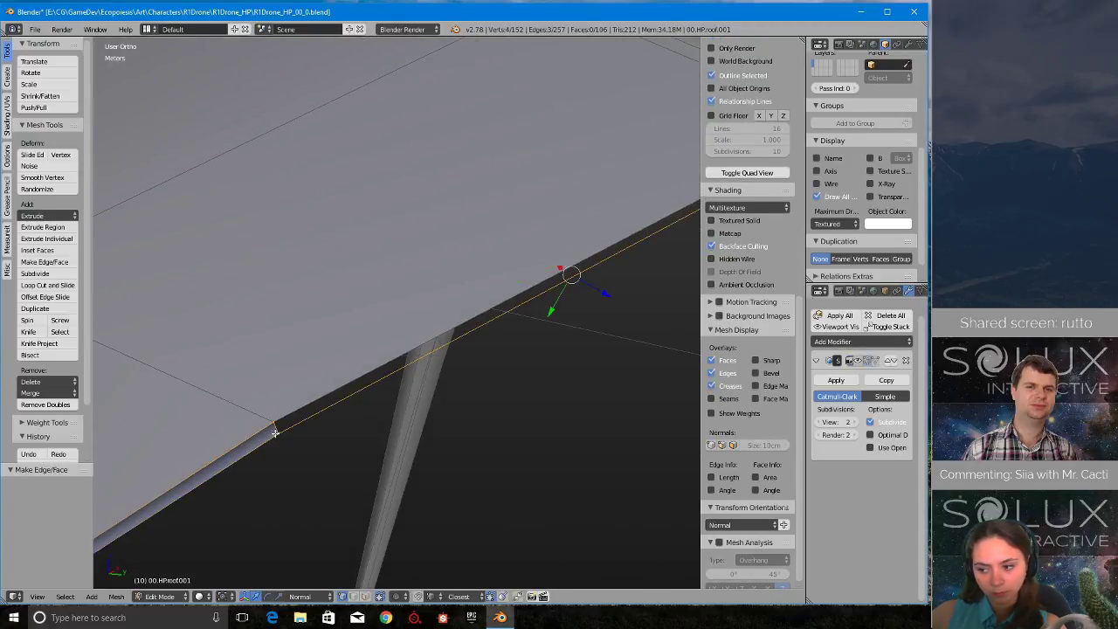
{"action": "key", "text": "f"}
- Save the blend file over the existing version
{"action": "scroll", "coordinate": [275, 435], "scroll_direction": "down", "scroll_amount": 7}
{"action": "middle_click_drag", "start_coordinate": [275, 437], "coordinate": [424, 340]}
{"action": "key", "text": "ctrl+s"}
{"action": "left_click", "coordinate": [424, 339]}
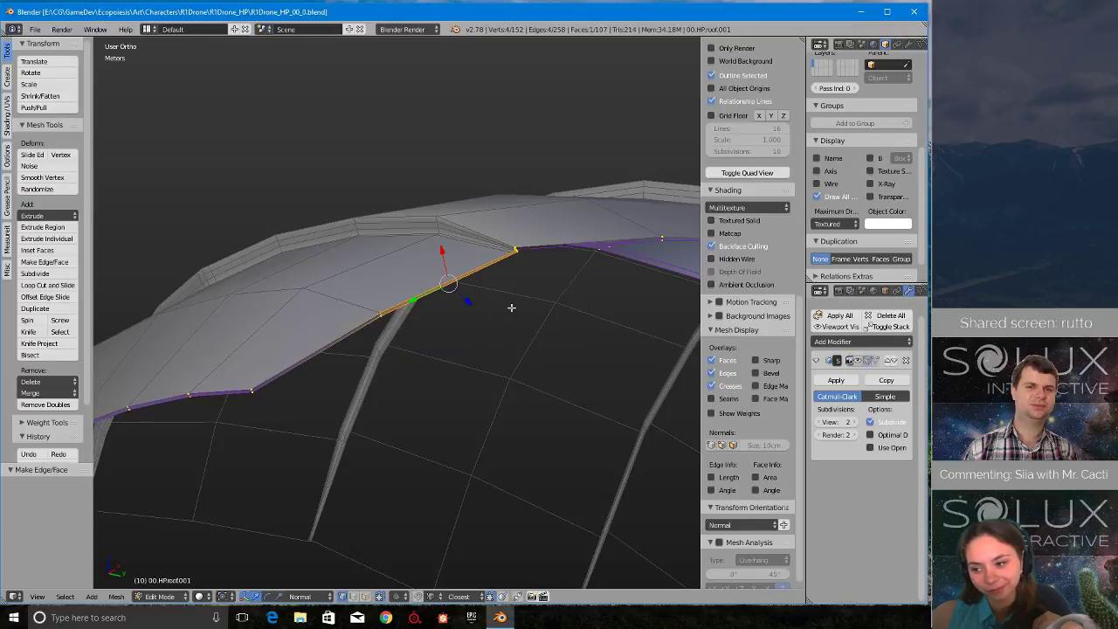
- Inspect the overlap step's end up close and undo the long rim face along with its last vertex selection
{"action": "middle_click_drag", "start_coordinate": [511, 307], "coordinate": [329, 449]}
{"action": "scroll", "coordinate": [330, 449], "scroll_direction": "up", "scroll_amount": 5}
{"action": "middle_click_drag", "start_coordinate": [260, 454], "coordinate": [351, 323], "text": "shift"}
{"action": "scroll", "coordinate": [365, 436], "scroll_direction": "up", "scroll_amount": 3}
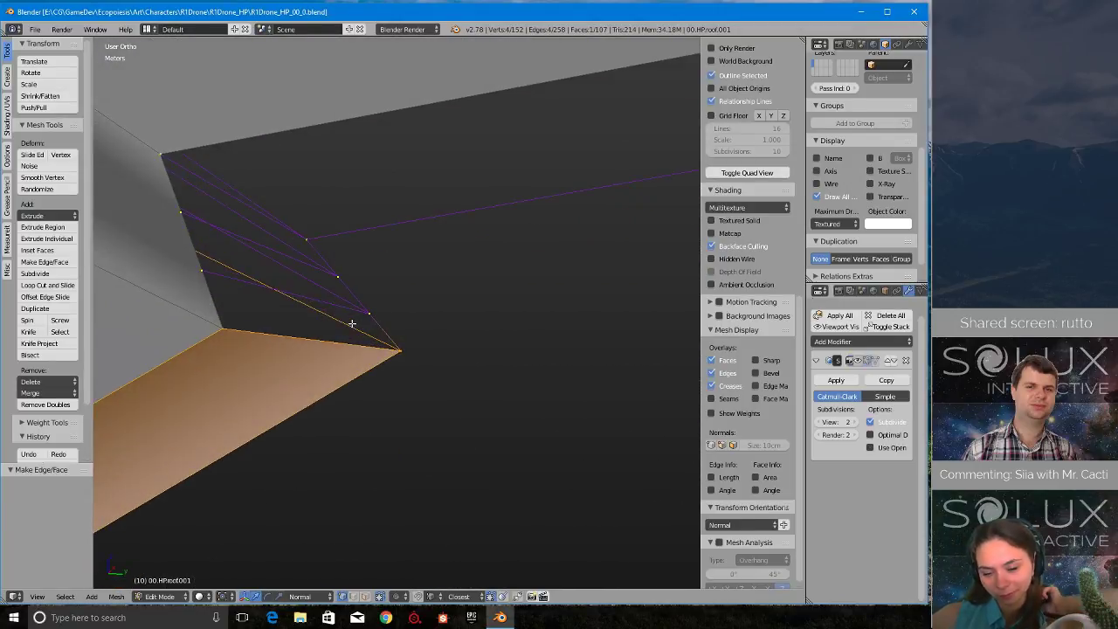
{"action": "key", "text": "ctrl+z"}
{"action": "key", "text": "ctrl+z"}
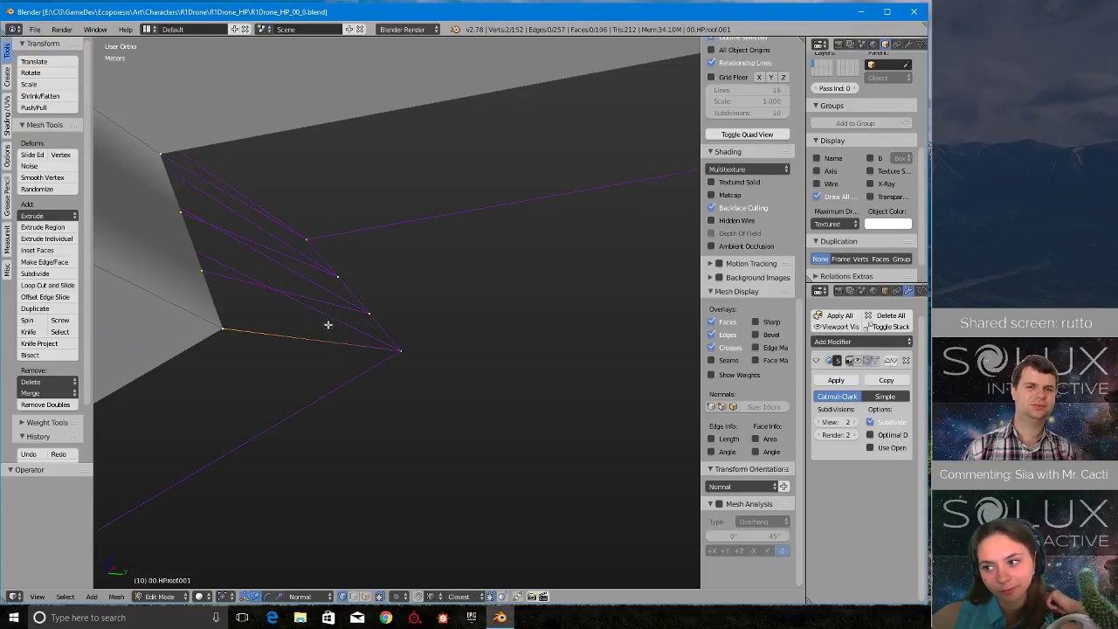
- Isolate the roof copy in local view and centre on the vertex selected at the overlap step's end
{"action": "middle_click_drag", "start_coordinate": [338, 308], "coordinate": [422, 405]}
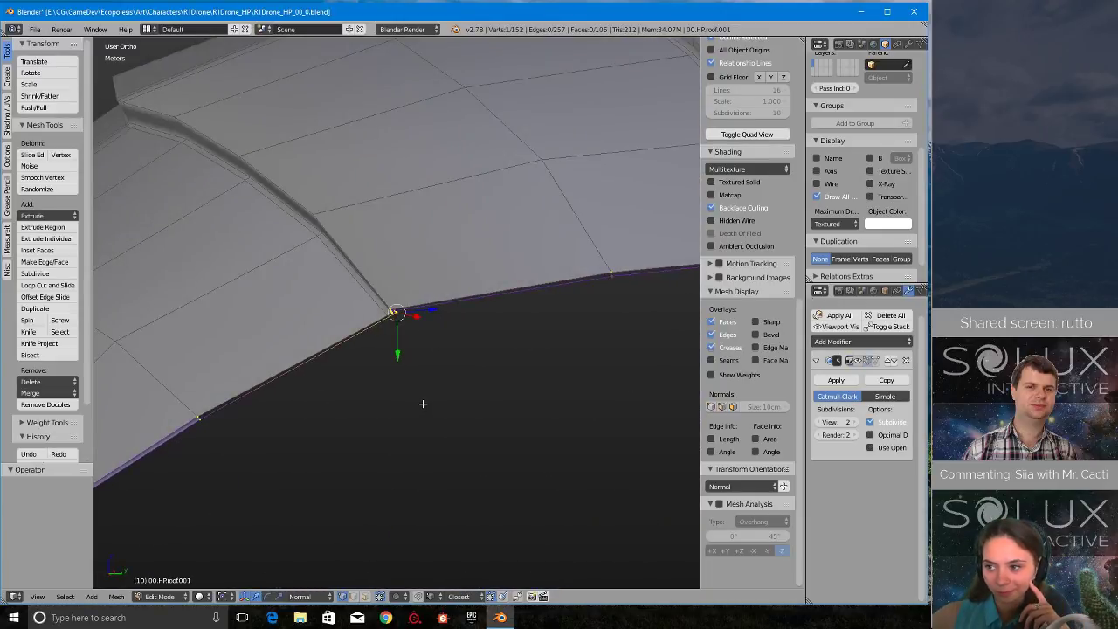
{"action": "key", "text": "KP_Divide"}
{"action": "scroll", "coordinate": [297, 320], "scroll_direction": "up", "scroll_amount": 3}
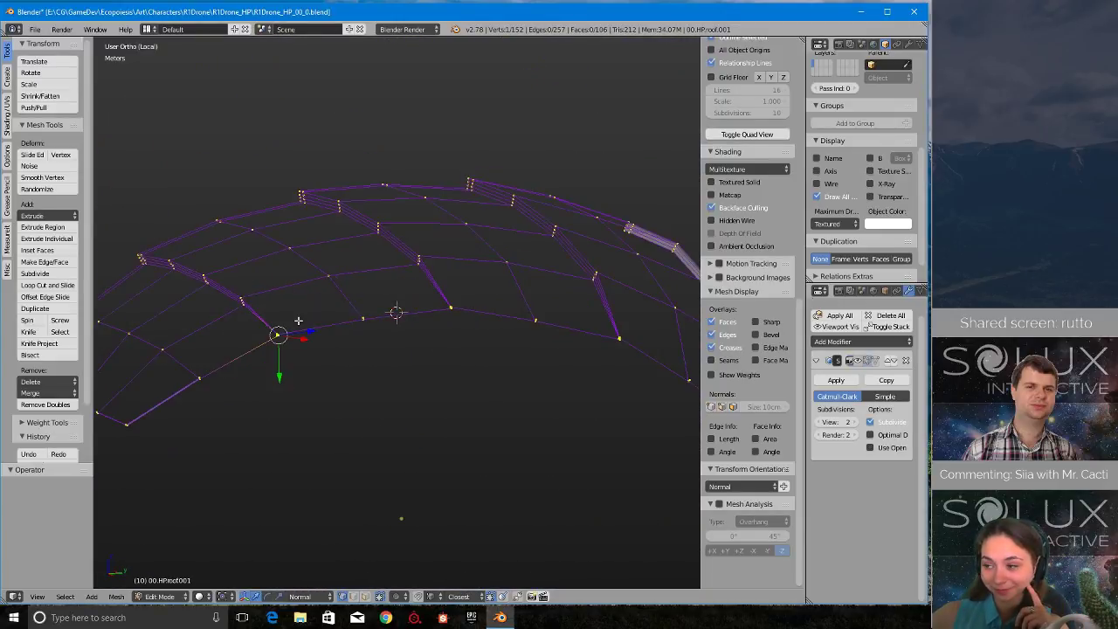
{"action": "middle_click_drag", "start_coordinate": [297, 320], "coordinate": [370, 313]}
{"action": "scroll", "coordinate": [373, 337], "scroll_direction": "up", "scroll_amount": 6}
{"action": "key", "text": "KP_Decimal"}
{"action": "scroll", "coordinate": [376, 309], "scroll_direction": "down", "scroll_amount": 6}
{"action": "scroll", "coordinate": [323, 309], "scroll_direction": "up", "scroll_amount": 1}
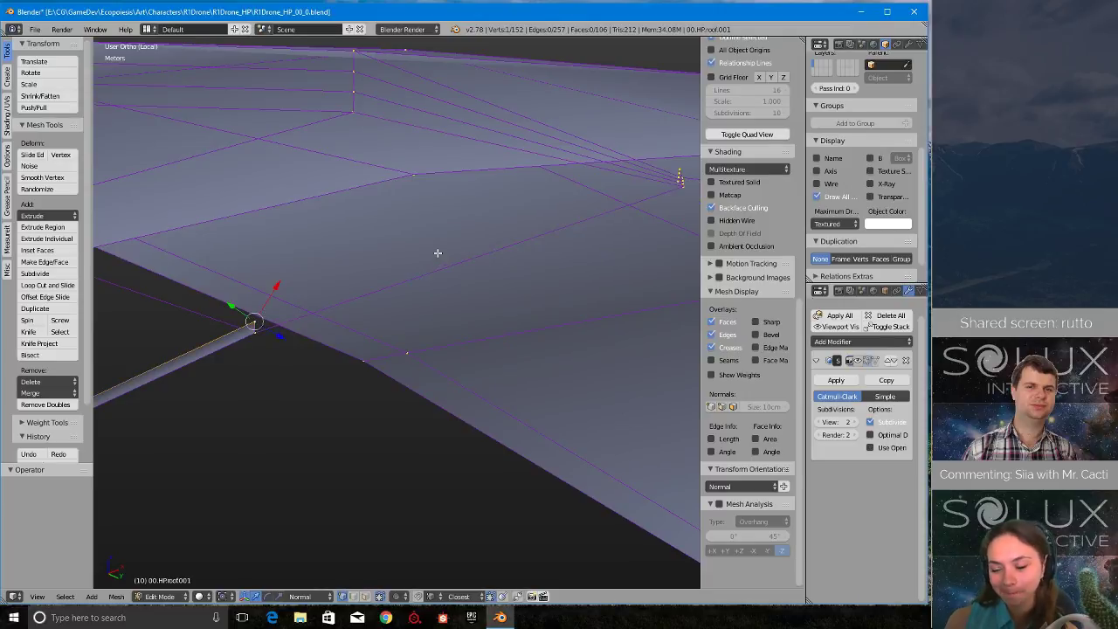
- Fill the long rim face between the end of the filled strip and the overlap step's lowest vertex pair
{"action": "middle_click_drag", "start_coordinate": [438, 252], "coordinate": [318, 302], "text": "shift"}
{"action": "mouse_move", "coordinate": [547, 238]}
{"action": "middle_mouse_down"}
{"action": "mouse_move", "coordinate": [312, 287]}
{"action": "mouse_move", "coordinate": [257, 330]}
{"action": "mouse_move", "coordinate": [661, 191]}
{"action": "middle_mouse_up"}
{"action": "right_click", "coordinate": [210, 332], "text": "shift"}
{"action": "scroll", "coordinate": [220, 340], "scroll_direction": "down", "scroll_amount": 6}
{"action": "key", "text": "f"}
{"action": "middle_click_drag", "start_coordinate": [345, 322], "coordinate": [621, 198]}
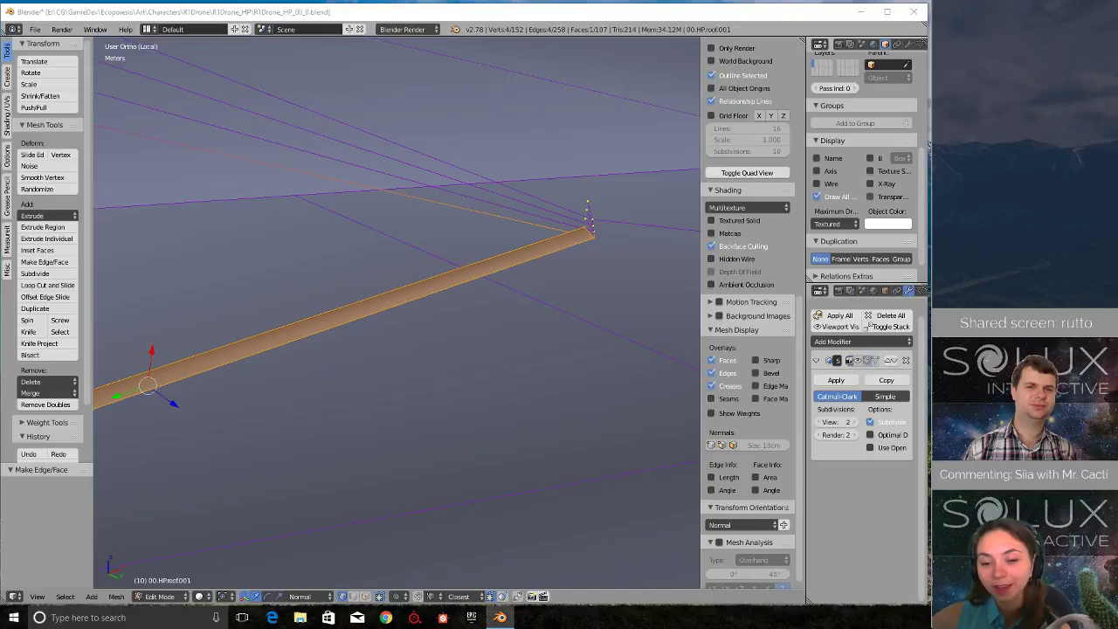
- Fill the three small faces closing the overlap step's end, between its rim vertices and their extruded counterparts
{"action": "middle_click_drag", "start_coordinate": [655, 230], "coordinate": [542, 242]}
{"action": "scroll", "coordinate": [428, 299], "scroll_direction": "down", "scroll_amount": 7}
{"action": "middle_click_drag", "start_coordinate": [427, 299], "coordinate": [407, 343]}
{"action": "key", "text": "KP_Decimal"}
{"action": "scroll", "coordinate": [329, 321], "scroll_direction": "up", "scroll_amount": 1}
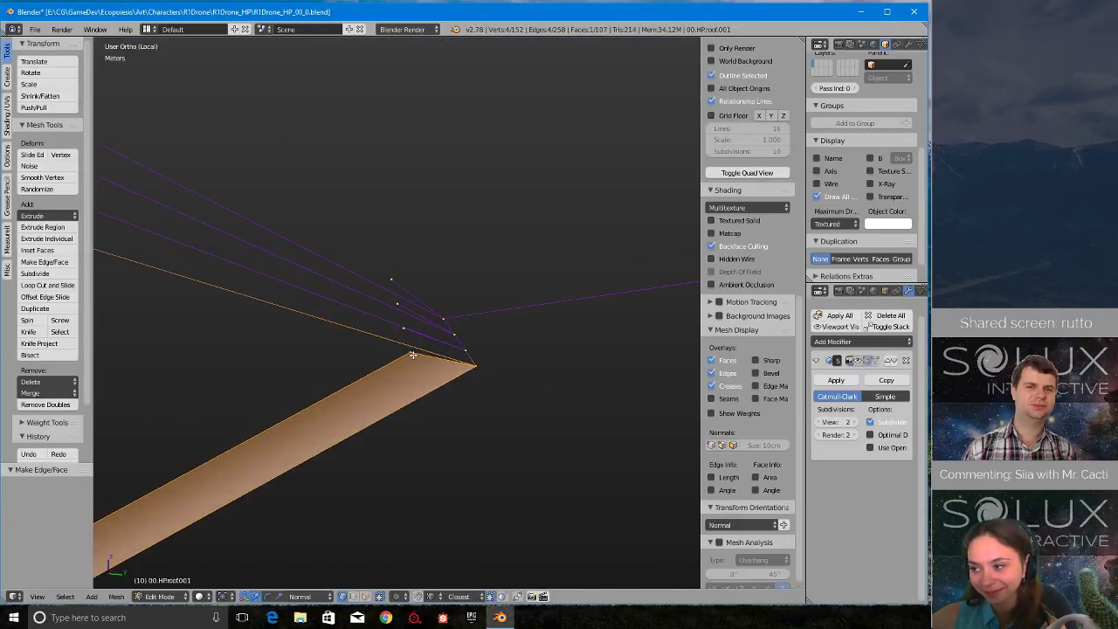
{"action": "right_click", "coordinate": [407, 341]}
{"action": "right_click", "coordinate": [475, 362], "text": "shift"}
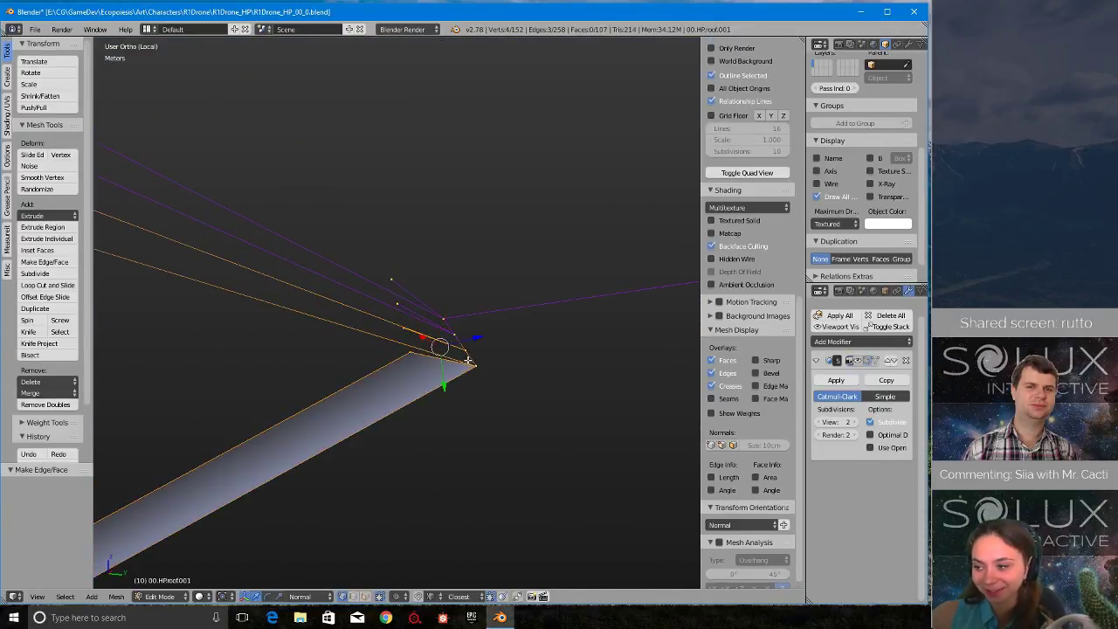
{"action": "right_click", "coordinate": [405, 327]}
{"action": "right_click", "coordinate": [399, 308]}
{"action": "right_click", "coordinate": [455, 333], "text": "shift"}
{"action": "right_click", "coordinate": [466, 350], "text": "shift"}
{"action": "right_click", "coordinate": [404, 328], "text": "shift"}
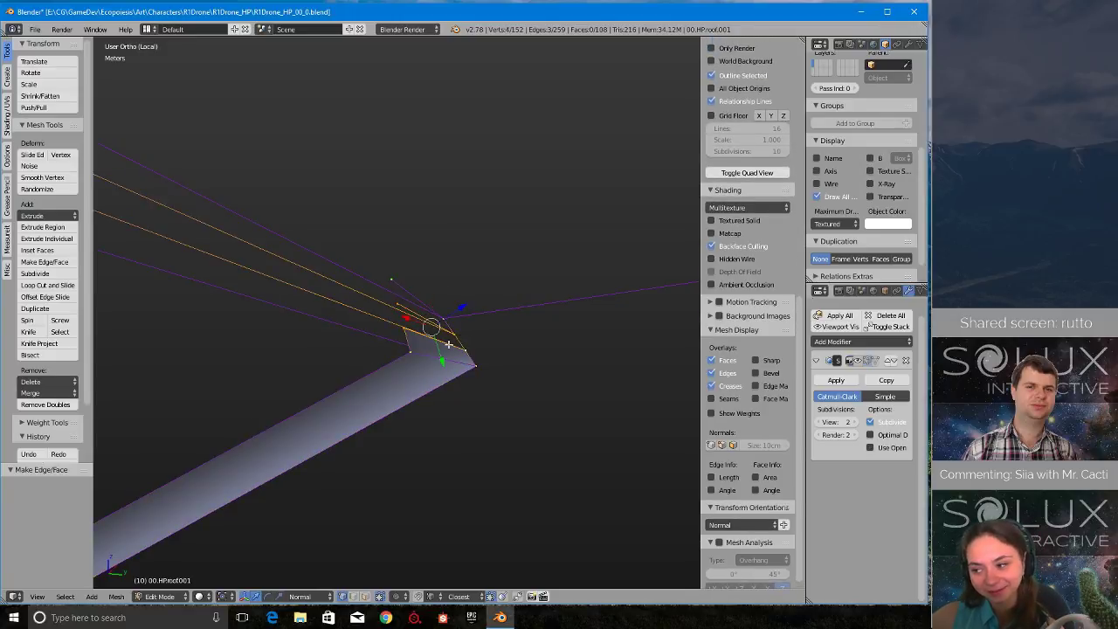
{"action": "key", "text": "f"}
{"action": "right_click", "coordinate": [394, 304]}
{"action": "right_click", "coordinate": [391, 280], "text": "shift"}
{"action": "right_click", "coordinate": [443, 317], "text": "shift"}
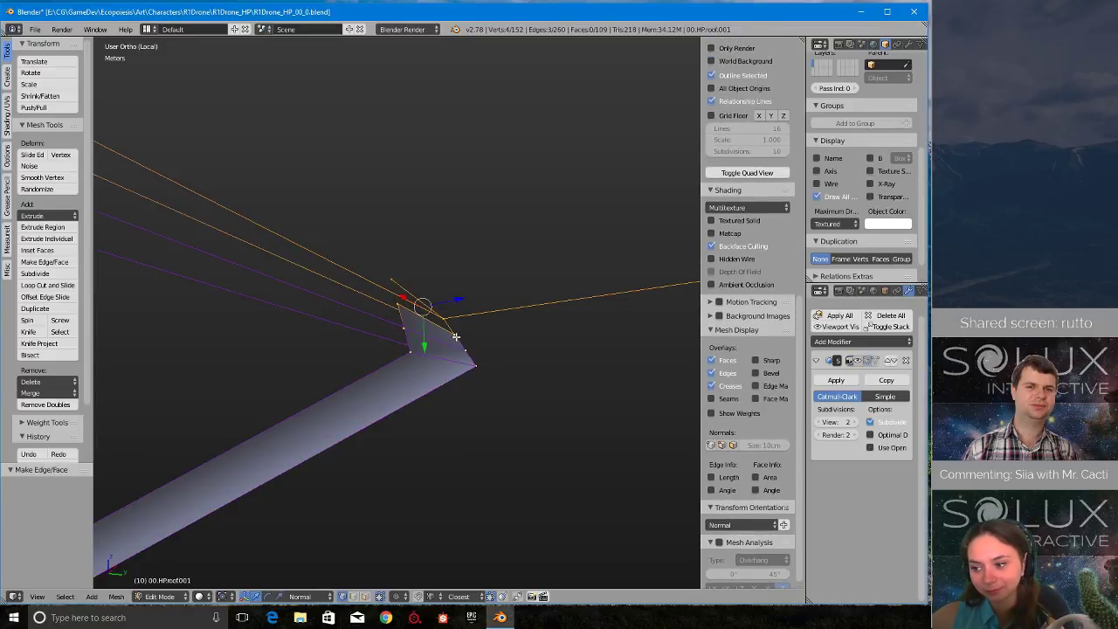
{"action": "key", "text": "f"}
- Extrude the overlap step's topmost outer vertex, snapping it to the extruded end of the next rim vertex
{"action": "scroll", "coordinate": [456, 336], "scroll_direction": "down", "scroll_amount": 9}
{"action": "middle_click_drag", "start_coordinate": [375, 348], "coordinate": [515, 292]}
{"action": "right_click", "coordinate": [306, 338]}
{"action": "scroll", "coordinate": [406, 333], "scroll_direction": "down", "scroll_amount": 8}
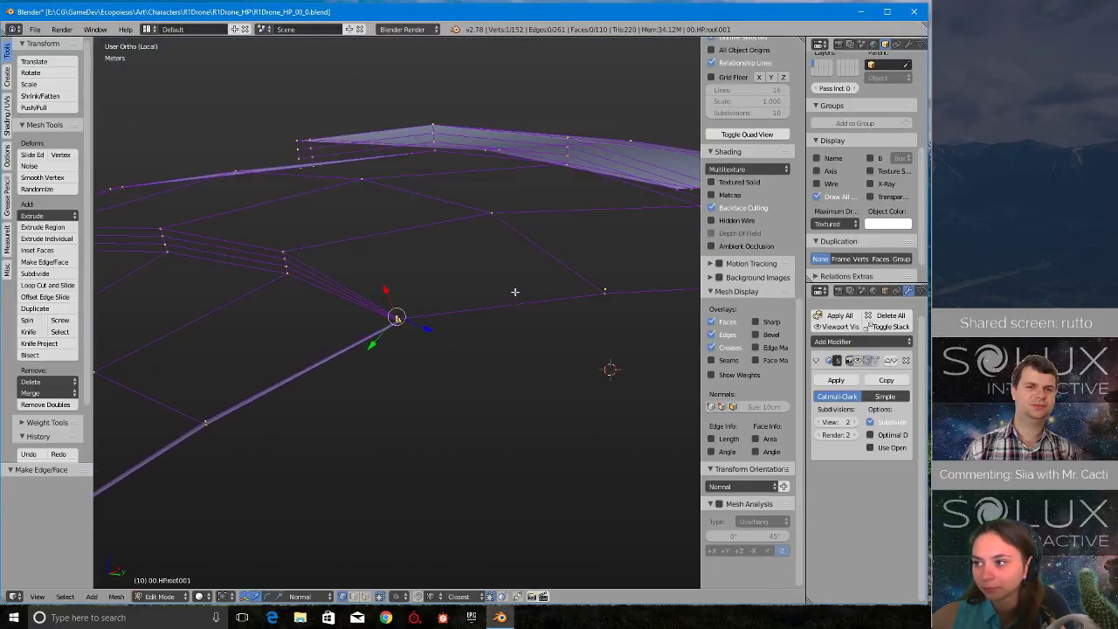
{"action": "left_click", "coordinate": [606, 287]}
{"action": "middle_click_drag", "start_coordinate": [605, 286], "coordinate": [442, 291]}
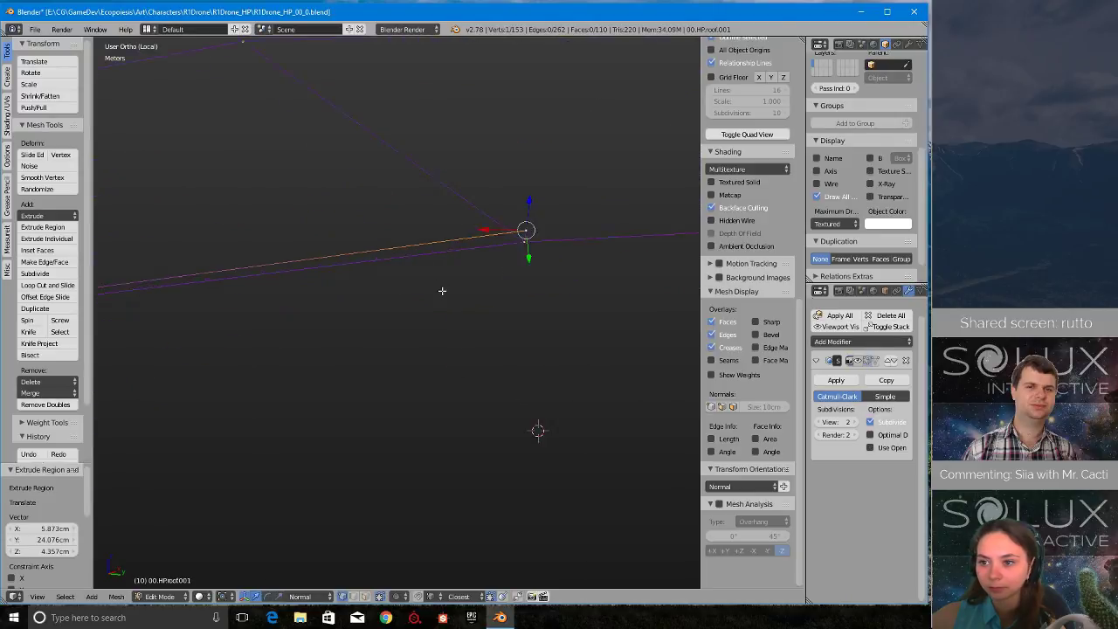
- Fill the rim face between the overlap step's top vertex pair and the next rim vertex pair
{"action": "middle_click_drag", "start_coordinate": [207, 268], "coordinate": [426, 339]}
{"action": "right_click", "coordinate": [227, 324]}
{"action": "key", "text": "f"}
{"action": "scroll", "coordinate": [426, 338], "scroll_direction": "down", "scroll_amount": 3}
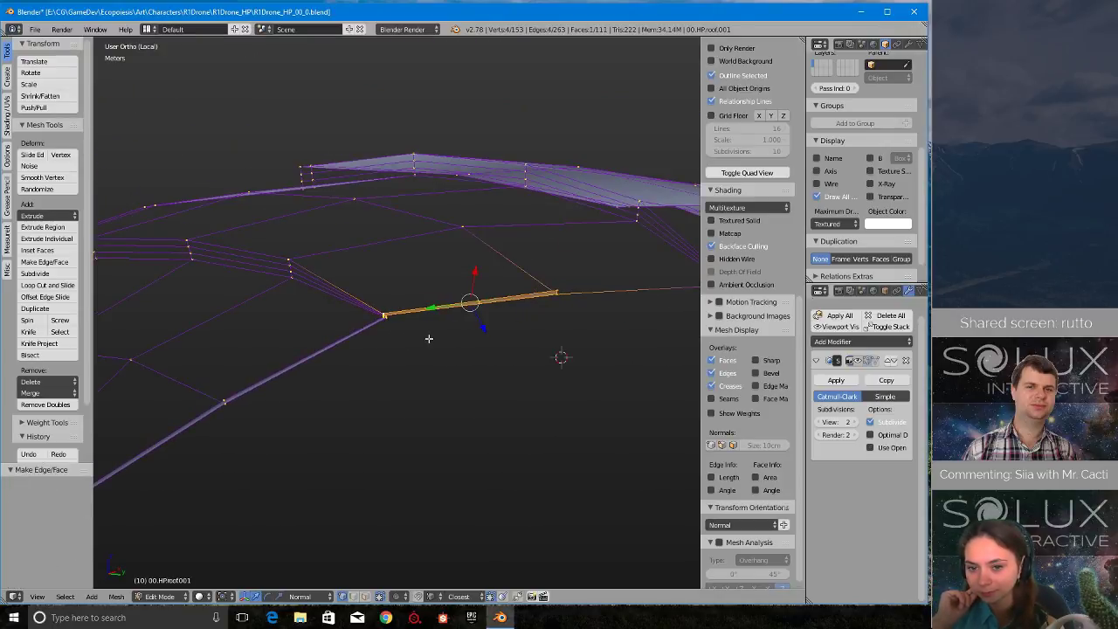
- Extrude the outer vertex at the end of the filled rim strip, snapping it to the next overlap step's lowest extruded vertex
{"action": "middle_click_drag", "start_coordinate": [587, 278], "coordinate": [414, 292]}
{"action": "scroll", "coordinate": [382, 315], "scroll_direction": "up", "scroll_amount": 5}
{"action": "right_click", "coordinate": [227, 282]}
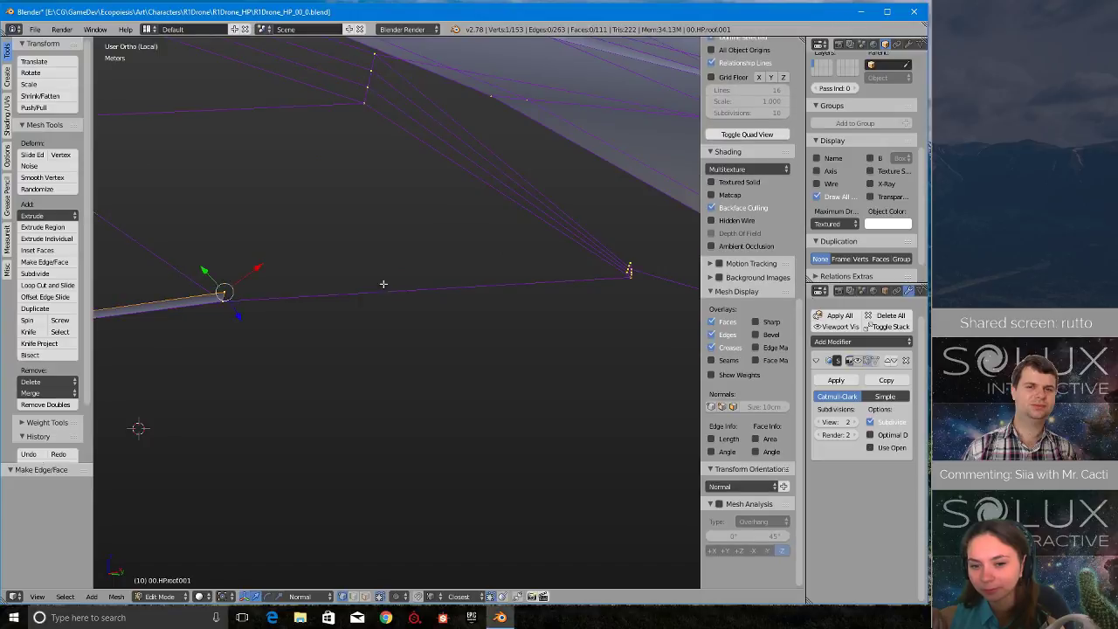
{"action": "middle_click_drag", "start_coordinate": [650, 256], "coordinate": [420, 297], "text": "shift"}
{"action": "scroll", "coordinate": [411, 308], "scroll_direction": "up", "scroll_amount": 10}
{"action": "scroll", "coordinate": [394, 312], "scroll_direction": "down", "scroll_amount": 8}
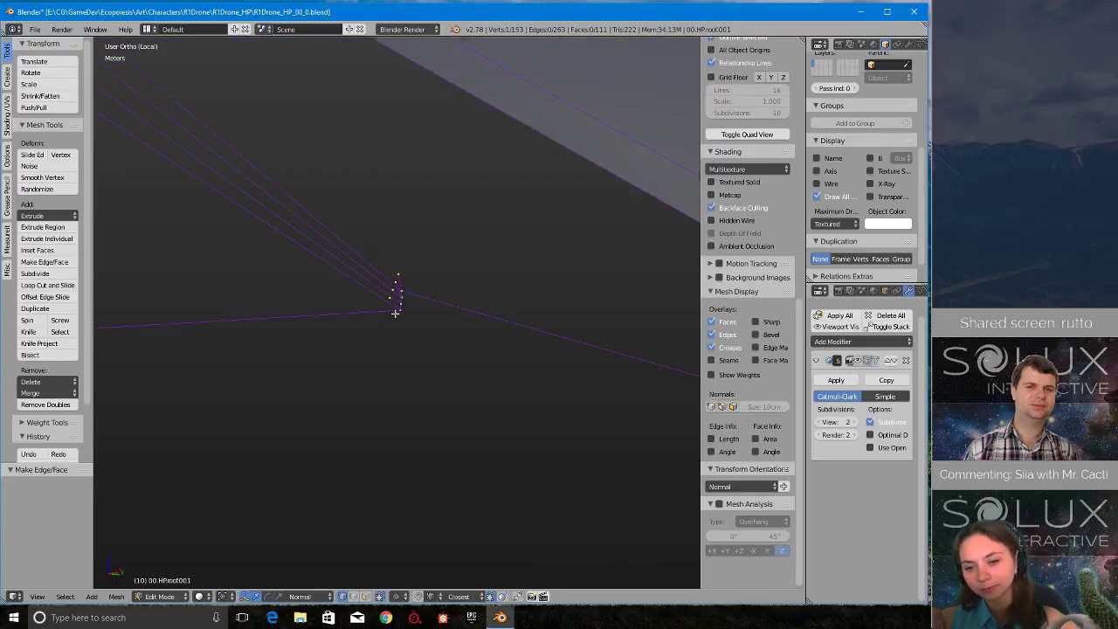
{"action": "key", "text": "KP_Decimal"}
{"action": "middle_click_drag", "start_coordinate": [526, 309], "coordinate": [483, 307]}
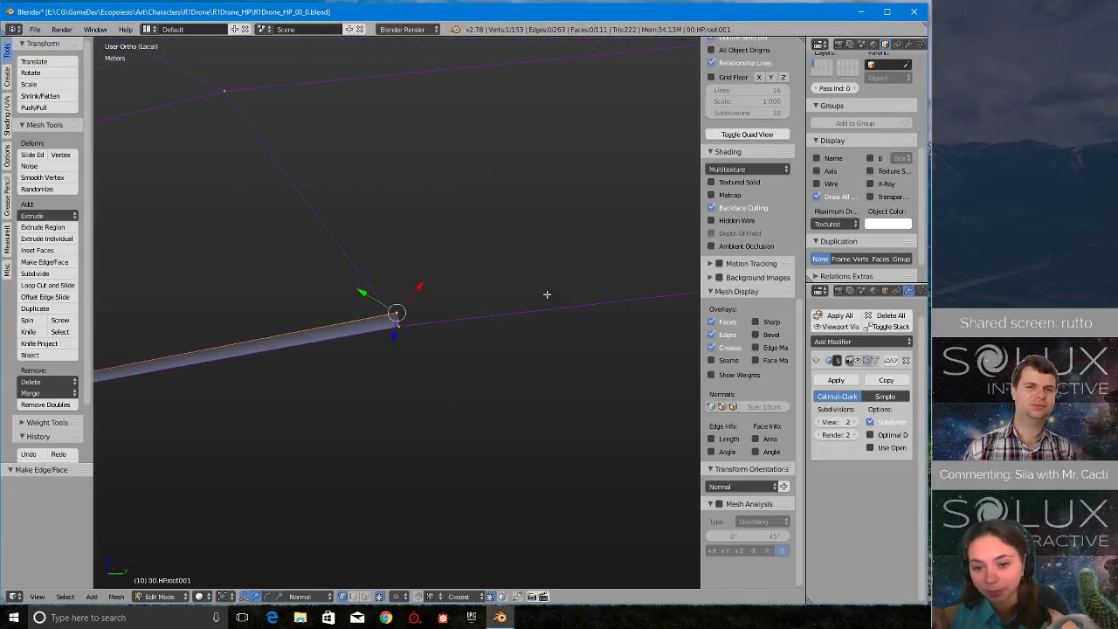
{"action": "middle_click_drag", "start_coordinate": [380, 342], "coordinate": [462, 336]}
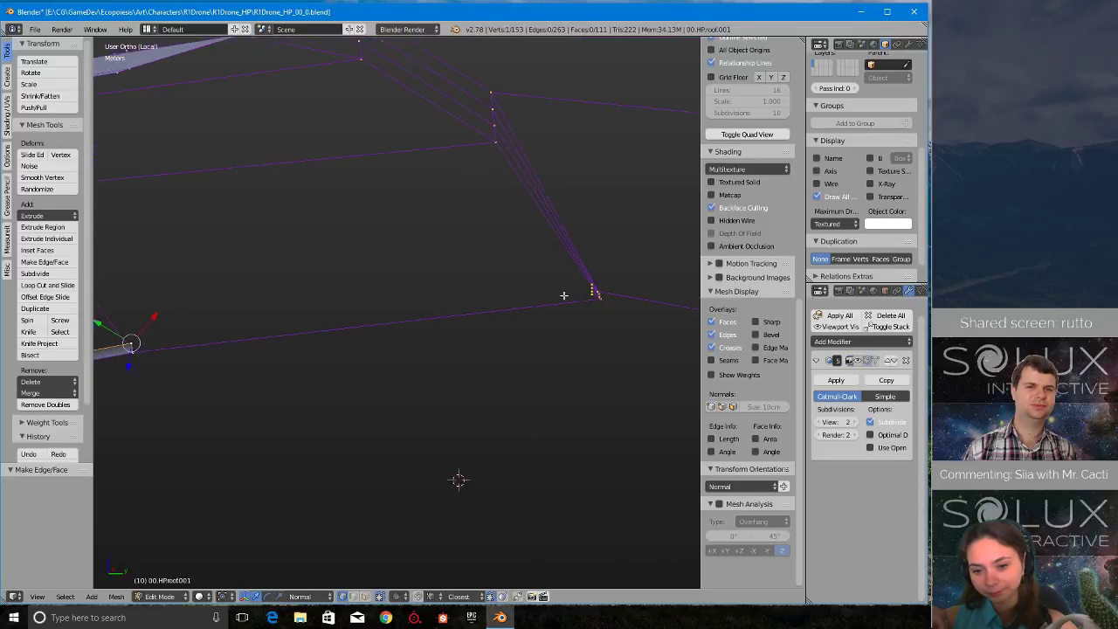
{"action": "left_click", "coordinate": [611, 291]}
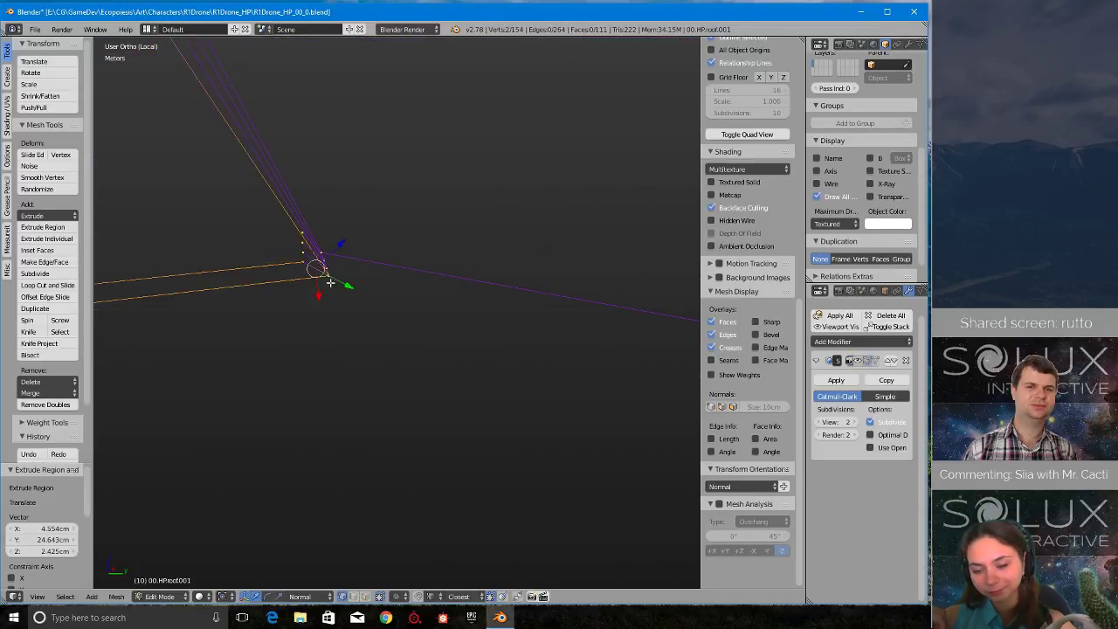
- Fill the long rim face up to this overlap step, and remove double vertices across the whole mesh
{"action": "middle_click_drag", "start_coordinate": [172, 379], "coordinate": [129, 286]}
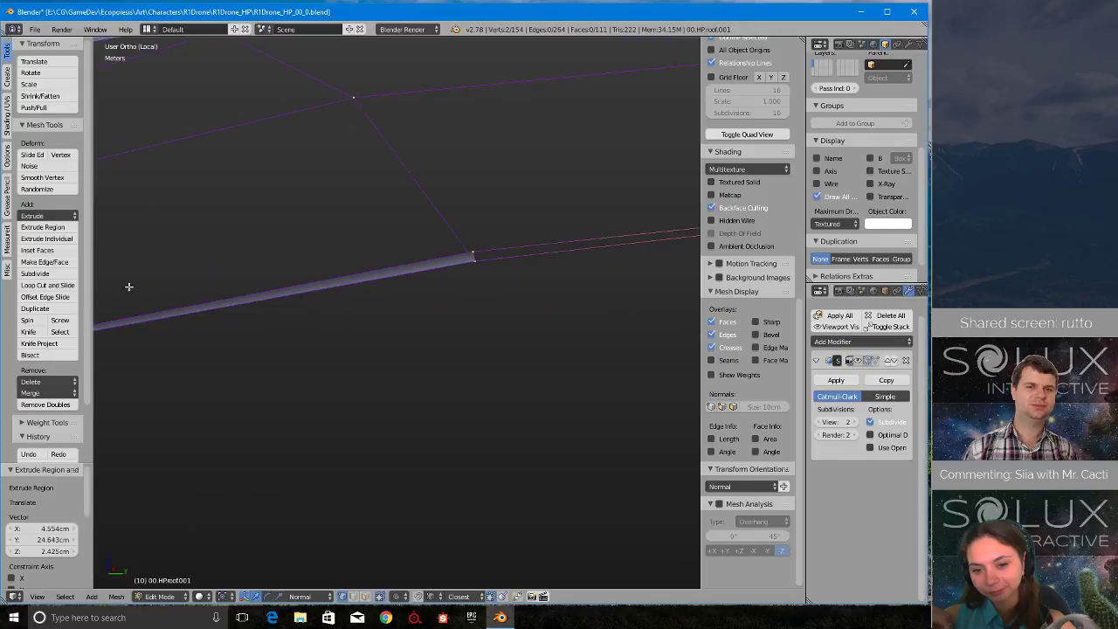
{"action": "right_click", "coordinate": [471, 254], "text": "shift"}
{"action": "key", "text": "f"}
{"action": "middle_click_drag", "start_coordinate": [471, 251], "coordinate": [524, 280]}
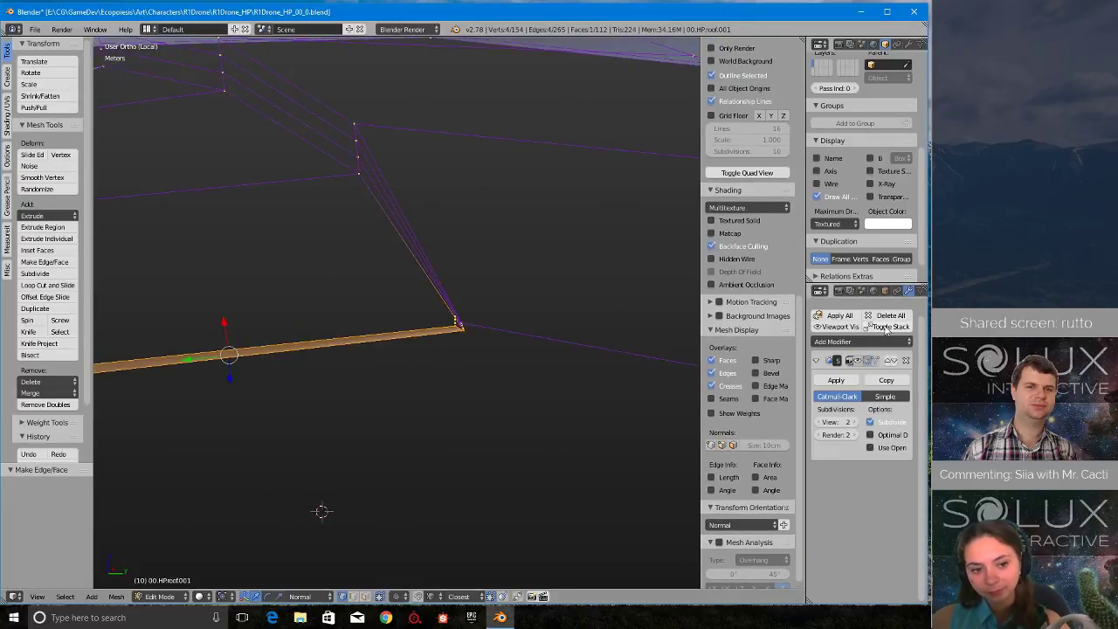
{"action": "key", "text": "a"}
{"action": "key", "text": "a"}
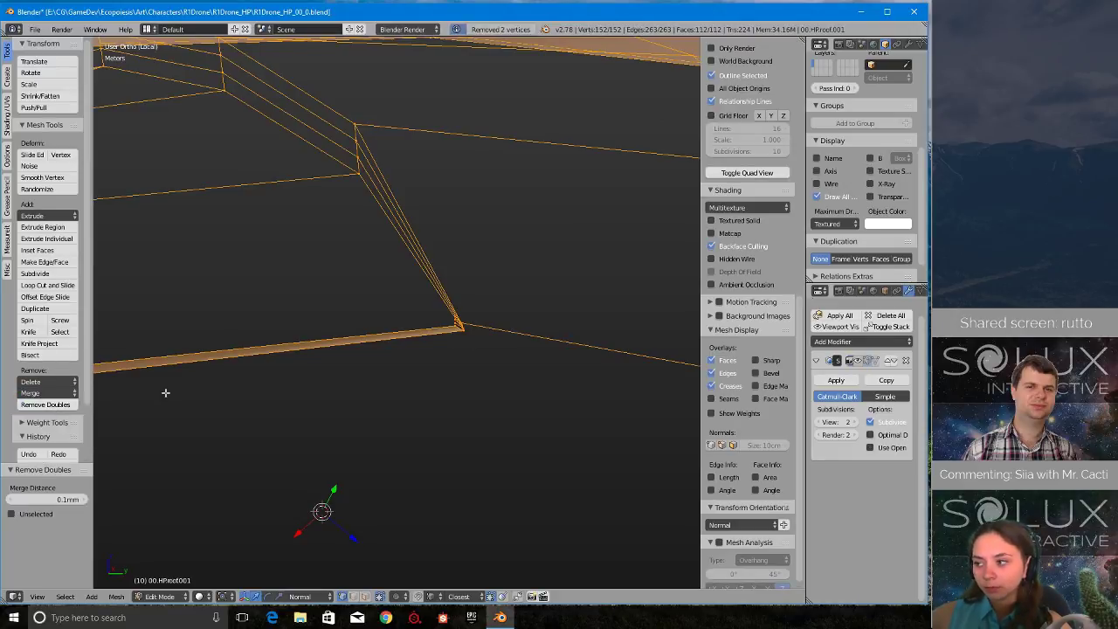
- Fill the three small faces closing this overlap step's end, between its rim vertices and their extruded counterparts
{"action": "scroll", "coordinate": [497, 354], "scroll_direction": "up", "scroll_amount": 5}
{"action": "middle_click_drag", "start_coordinate": [644, 342], "coordinate": [449, 337], "text": "shift"}
{"action": "scroll", "coordinate": [334, 393], "scroll_direction": "up", "scroll_amount": 8}
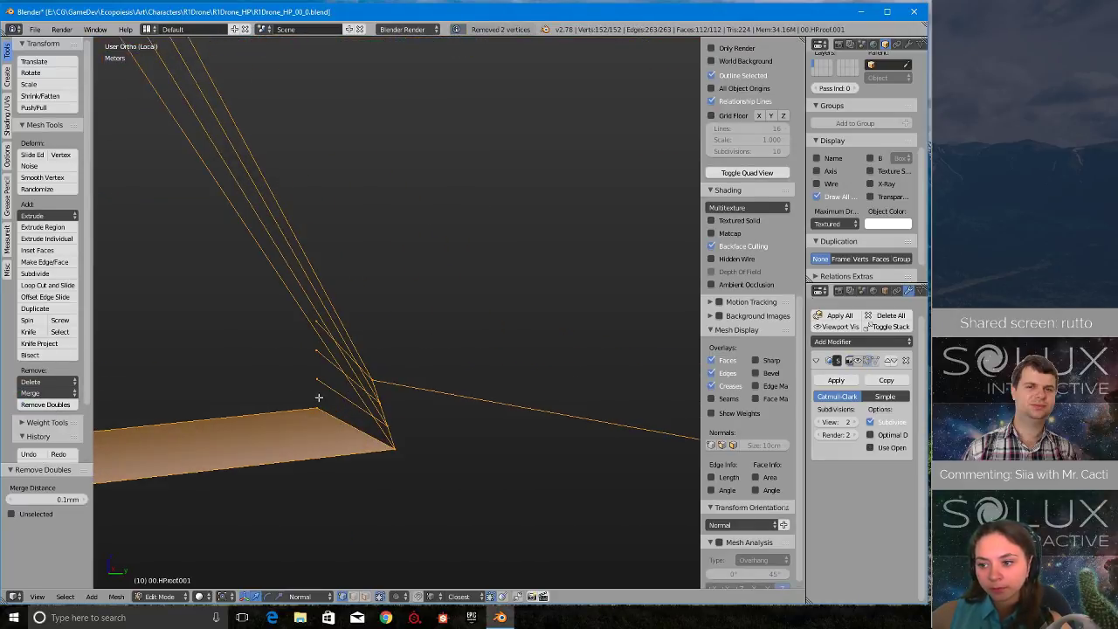
{"action": "right_click", "coordinate": [318, 398]}
{"action": "right_click", "coordinate": [394, 447], "text": "shift"}
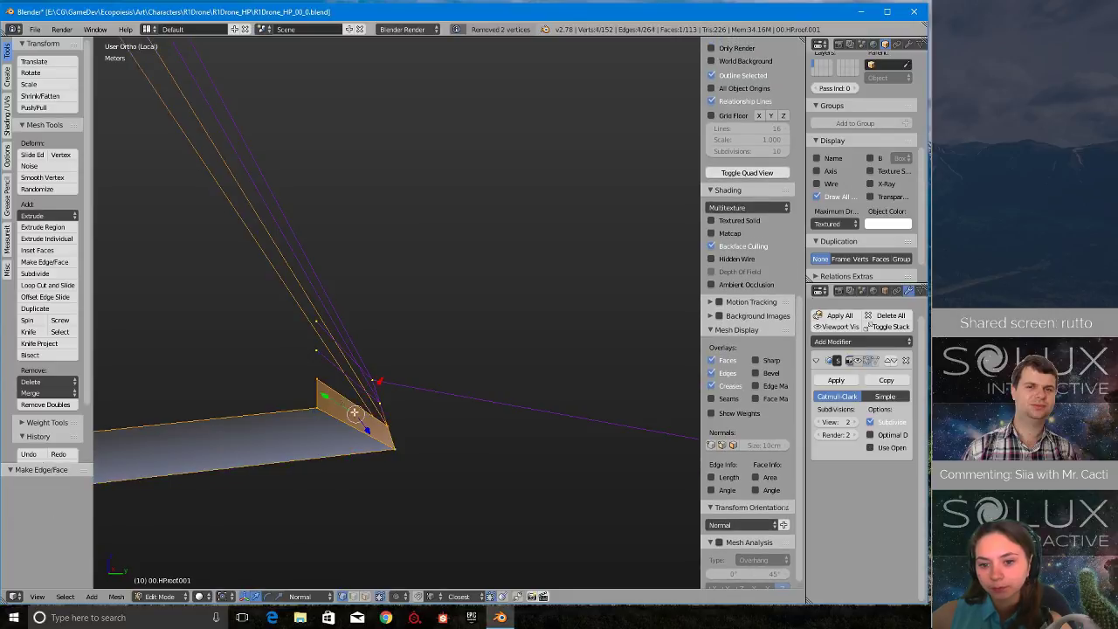
{"action": "right_click", "coordinate": [322, 383]}
{"action": "right_click", "coordinate": [319, 353], "text": "shift"}
{"action": "right_click", "coordinate": [386, 402], "text": "shift"}
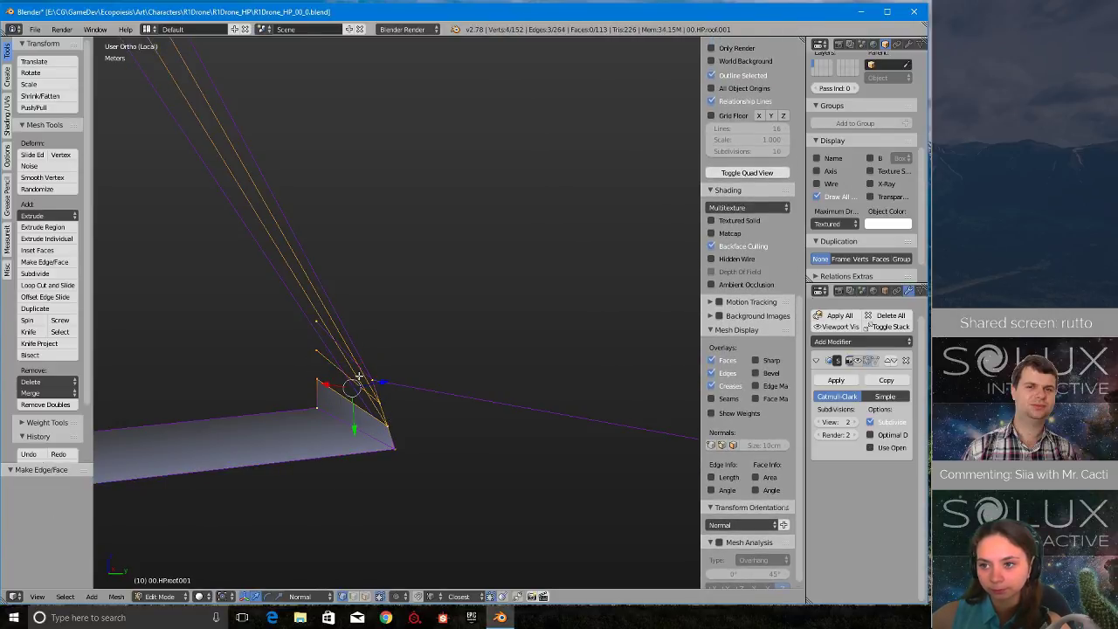
{"action": "key", "text": "f"}
{"action": "right_click", "coordinate": [319, 352]}
{"action": "right_click", "coordinate": [320, 323], "text": "shift"}
{"action": "right_click", "coordinate": [382, 382], "text": "shift"}
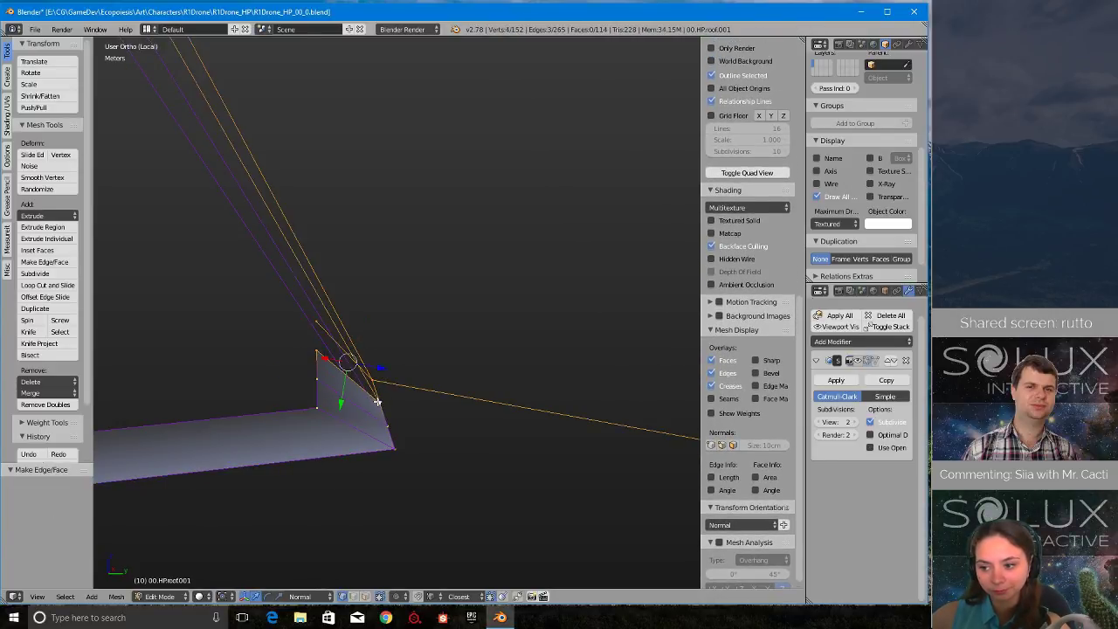
{"action": "key", "text": "f"}
- Fill the rim face between this overlap step's top vertex pair and the neighbouring single rim vertex pair
{"action": "right_click", "coordinate": [318, 323]}
{"action": "scroll", "coordinate": [339, 364], "scroll_direction": "down", "scroll_amount": 13}
{"action": "middle_click_drag", "start_coordinate": [599, 358], "coordinate": [328, 348], "text": "shift"}
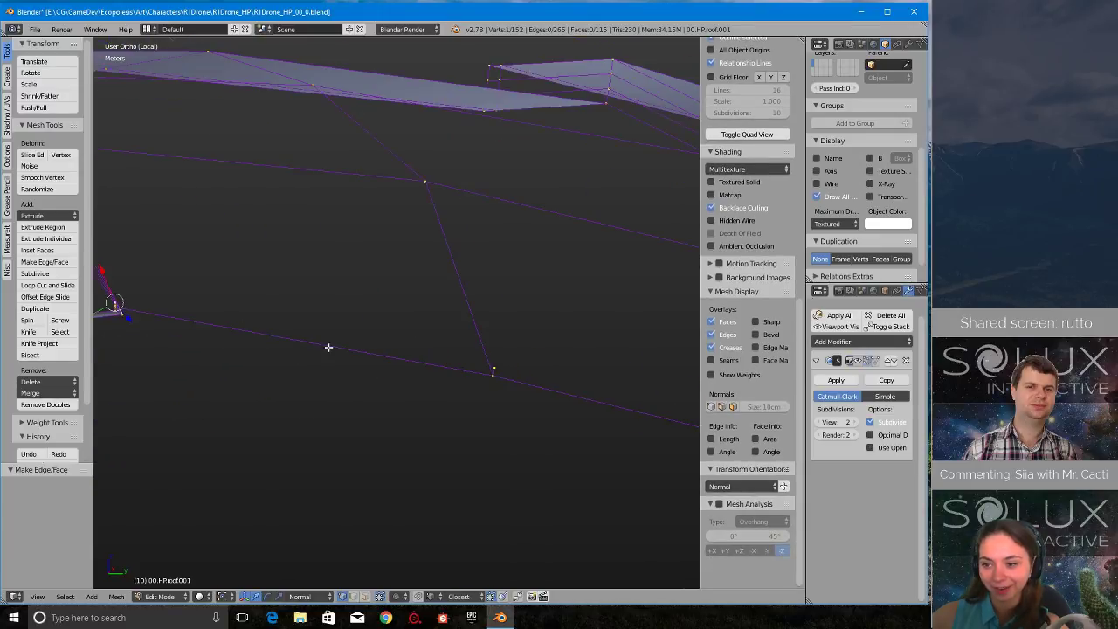
{"action": "right_click", "coordinate": [496, 374], "text": "shift"}
{"action": "middle_click_drag", "start_coordinate": [169, 265], "coordinate": [361, 270], "text": "shift"}
{"action": "scroll", "coordinate": [262, 344], "scroll_direction": "up", "scroll_amount": 4}
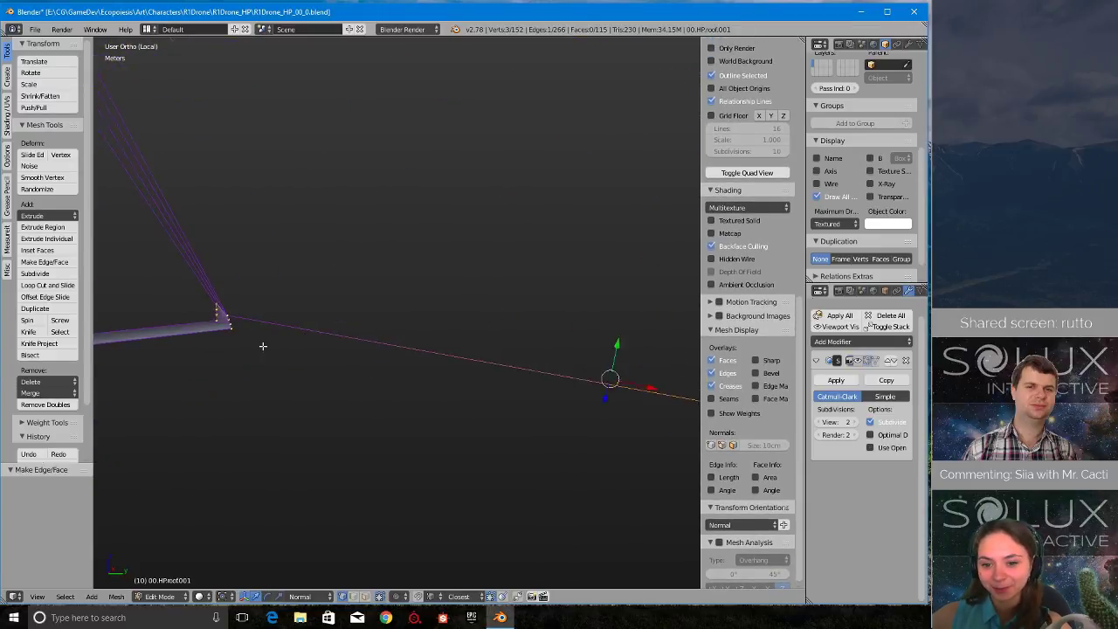
{"action": "middle_click_drag", "start_coordinate": [262, 344], "coordinate": [499, 343], "text": "shift"}
{"action": "scroll", "coordinate": [524, 336], "scroll_direction": "up", "scroll_amount": 6}
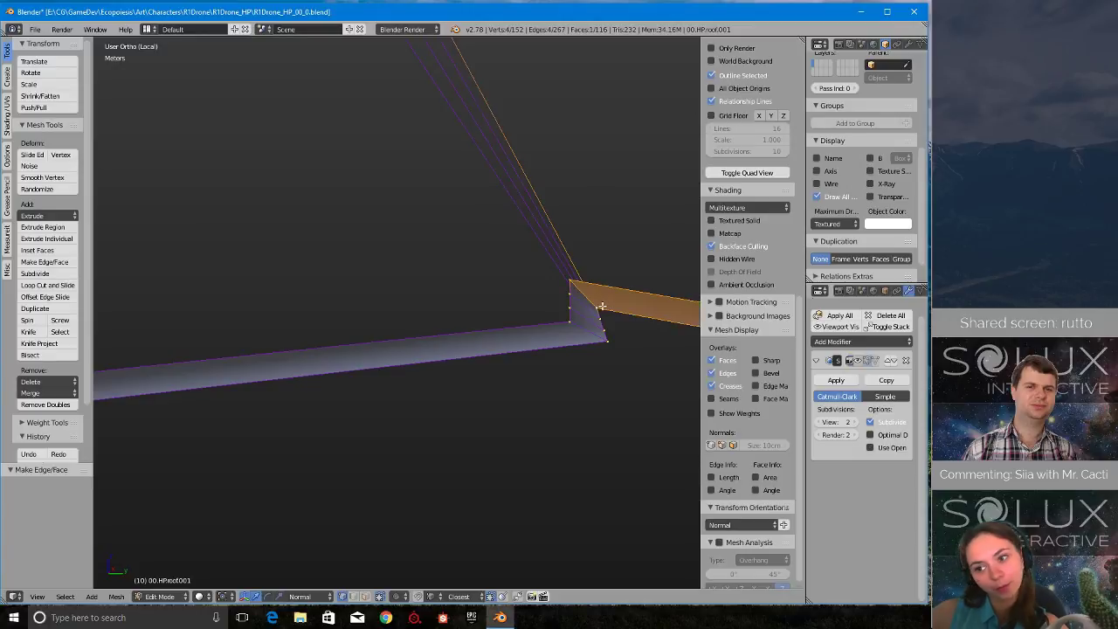
- Fill the long rim face from the strip's new end to the following overlap step's lowest vertex pair
{"action": "scroll", "coordinate": [457, 362], "scroll_direction": "down", "scroll_amount": 15}
{"action": "middle_click_drag", "start_coordinate": [536, 332], "coordinate": [352, 321], "text": "shift"}
{"action": "scroll", "coordinate": [371, 343], "scroll_direction": "up", "scroll_amount": 5}
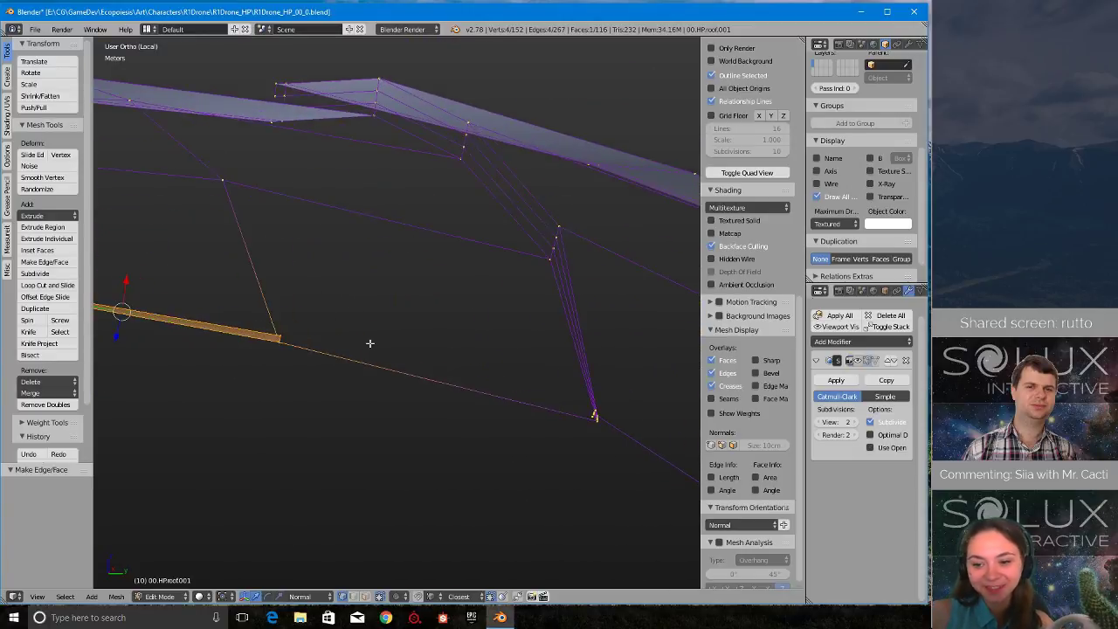
{"action": "scroll", "coordinate": [369, 343], "scroll_direction": "up", "scroll_amount": 1}
{"action": "scroll", "coordinate": [346, 372], "scroll_direction": "up", "scroll_amount": 2}
{"action": "right_click", "coordinate": [196, 351]}
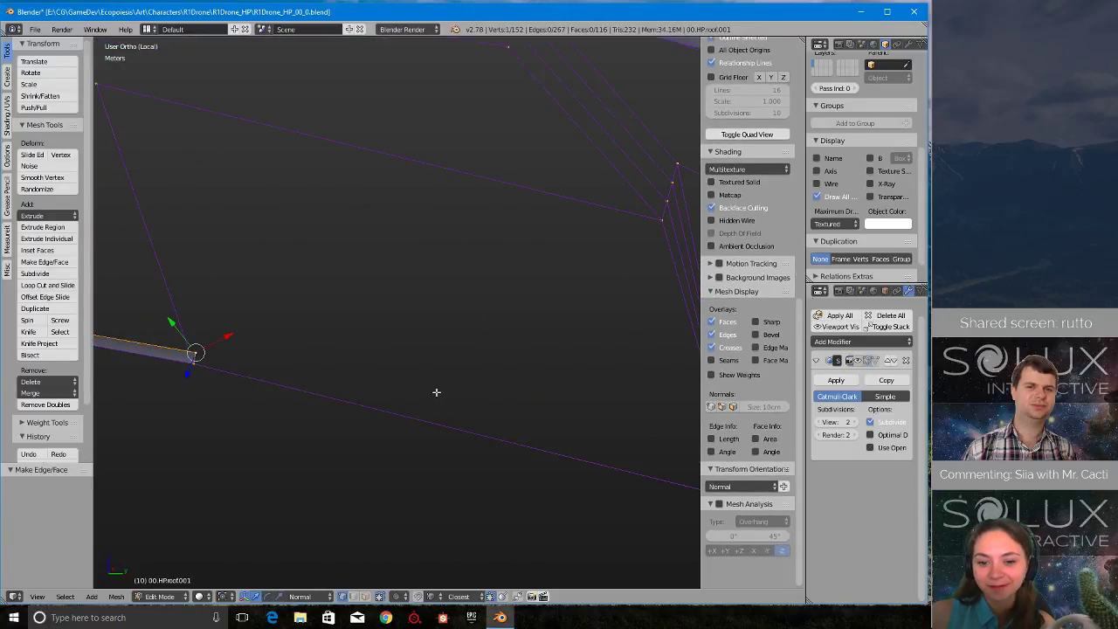
{"action": "right_click", "coordinate": [519, 457], "text": "shift"}
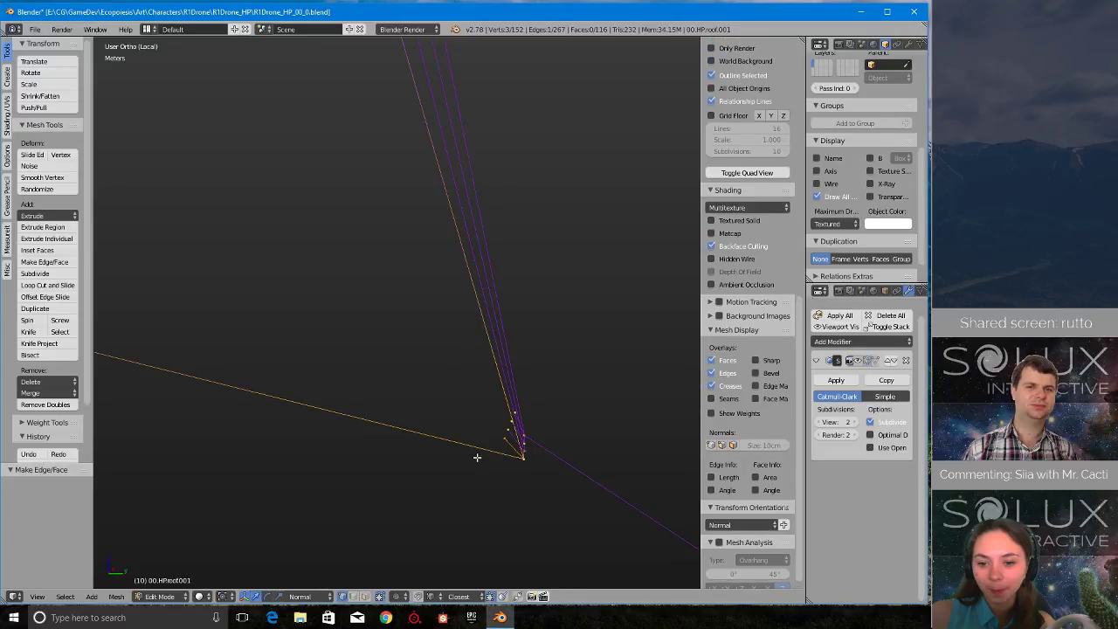
{"action": "key", "text": "g"}
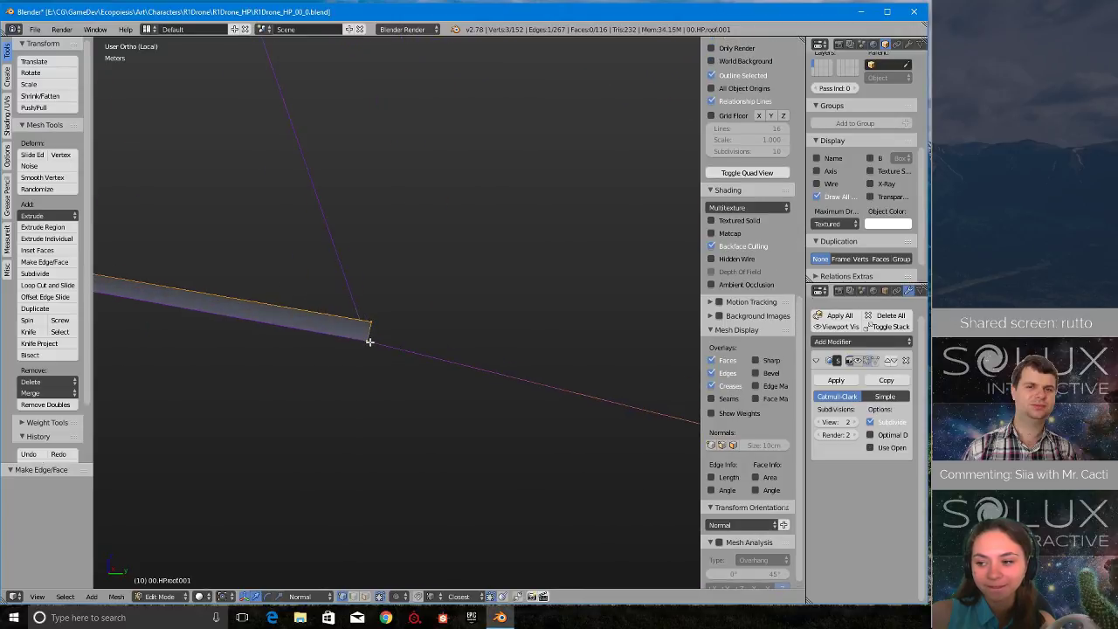
{"action": "right_click", "coordinate": [370, 341], "text": "shift"}
{"action": "key", "text": "f"}
- Fill the three small faces between the following overlap step's four rim vertices and their extruded ends
{"action": "scroll", "coordinate": [384, 349], "scroll_direction": "down", "scroll_amount": 5}
{"action": "middle_click_drag", "start_coordinate": [686, 406], "coordinate": [406, 354], "text": "shift"}
{"action": "scroll", "coordinate": [425, 370], "scroll_direction": "up", "scroll_amount": 9}
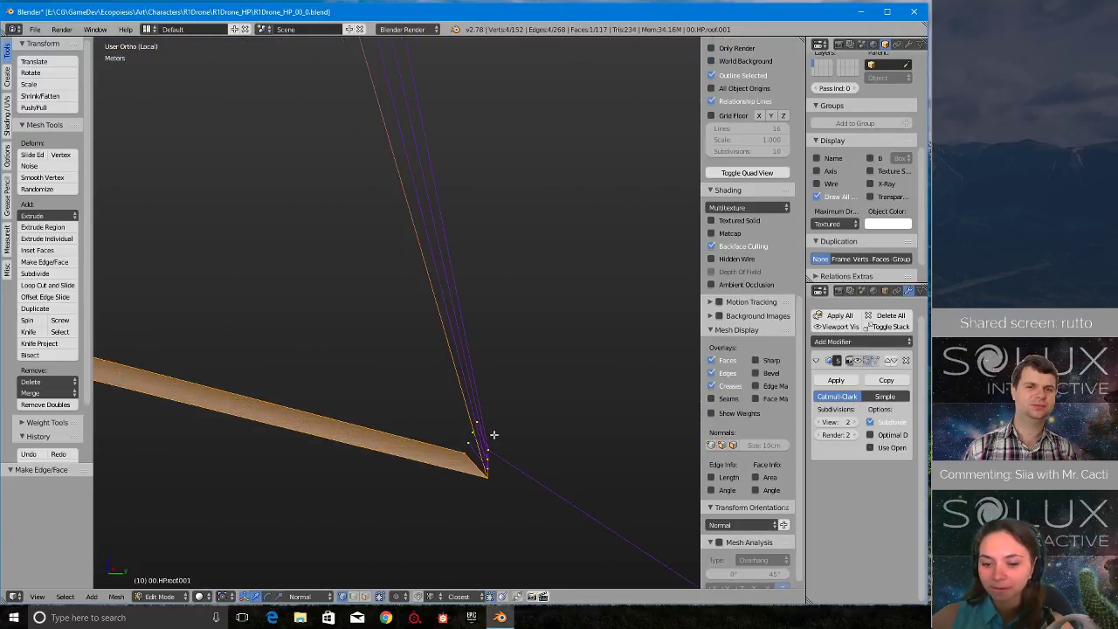
{"action": "middle_click_drag", "start_coordinate": [494, 435], "coordinate": [393, 293], "text": "shift"}
{"action": "scroll", "coordinate": [391, 297], "scroll_direction": "up", "scroll_amount": 2}
{"action": "right_click", "coordinate": [348, 310]}
{"action": "right_click", "coordinate": [352, 296], "text": "shift"}
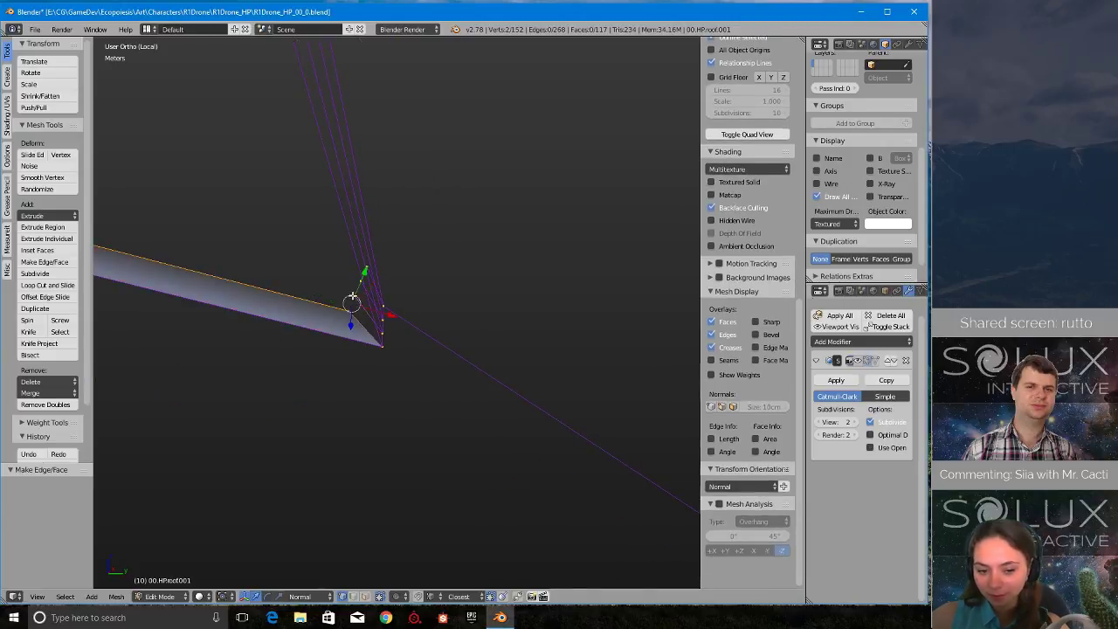
{"action": "right_click", "coordinate": [384, 334], "text": "shift"}
{"action": "right_click", "coordinate": [382, 347], "text": "shift"}
{"action": "scroll", "coordinate": [365, 318], "scroll_direction": "up", "scroll_amount": 4}
{"action": "right_click", "coordinate": [310, 280]}
{"action": "right_click", "coordinate": [315, 248], "text": "shift"}
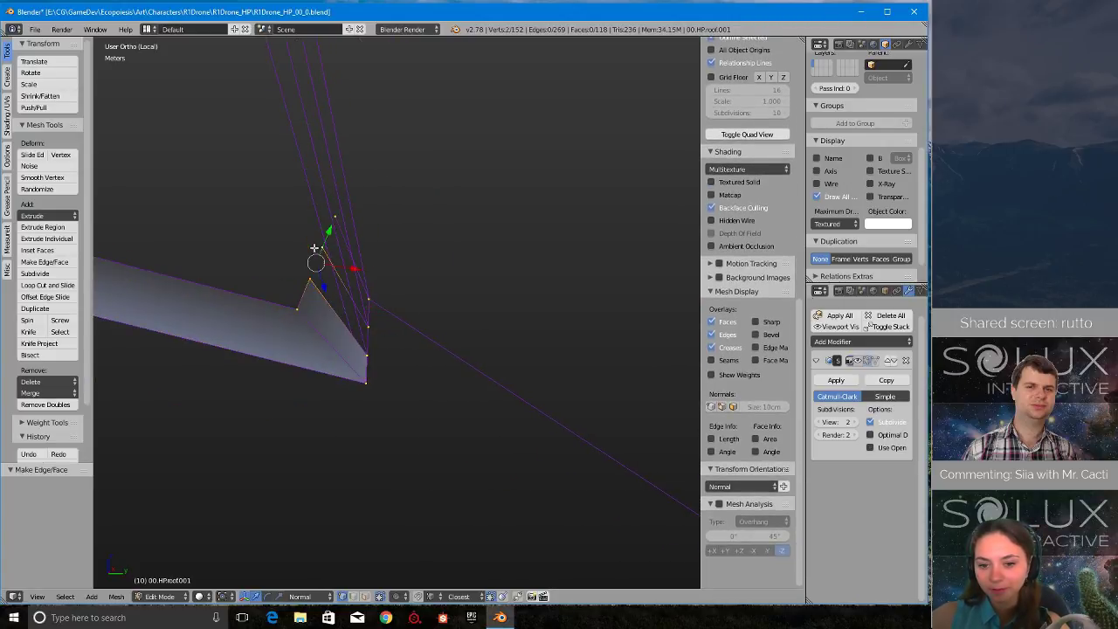
{"action": "right_click", "coordinate": [369, 354], "text": "shift"}
{"action": "key", "text": "f"}
{"action": "right_click", "coordinate": [324, 248]}
{"action": "right_click", "coordinate": [337, 219], "text": "shift"}
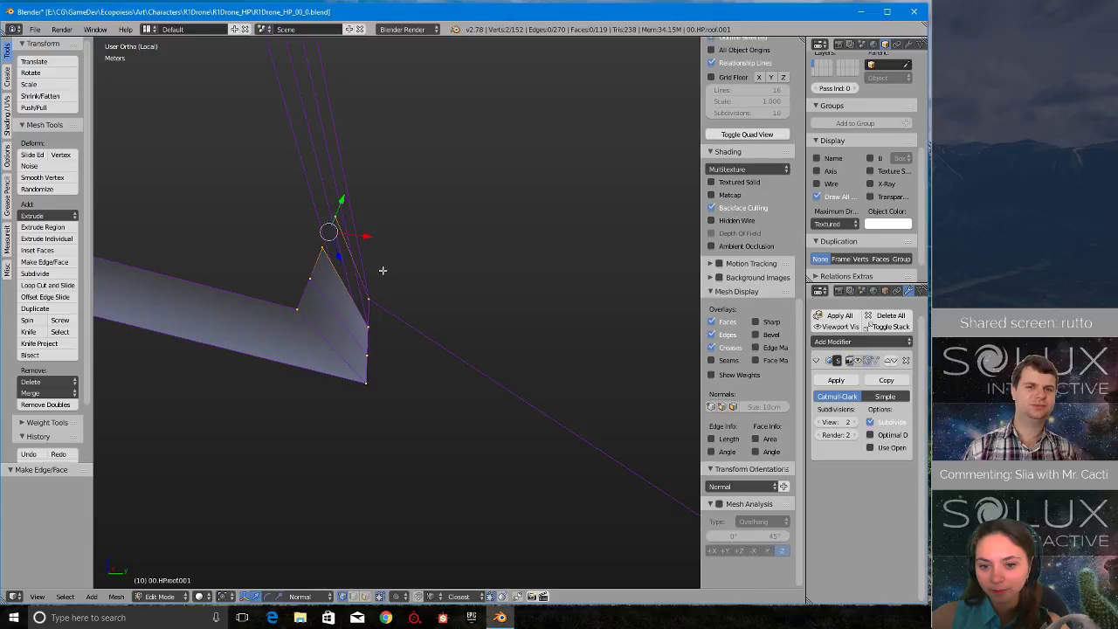
{"action": "right_click", "coordinate": [374, 298], "text": "shift"}
{"action": "key", "text": "f"}
- Extrude the closed overlap step's topmost outer vertex, snapping it to the extruded end of the next rim vertex
{"action": "scroll", "coordinate": [360, 345], "scroll_direction": "down", "scroll_amount": 7}
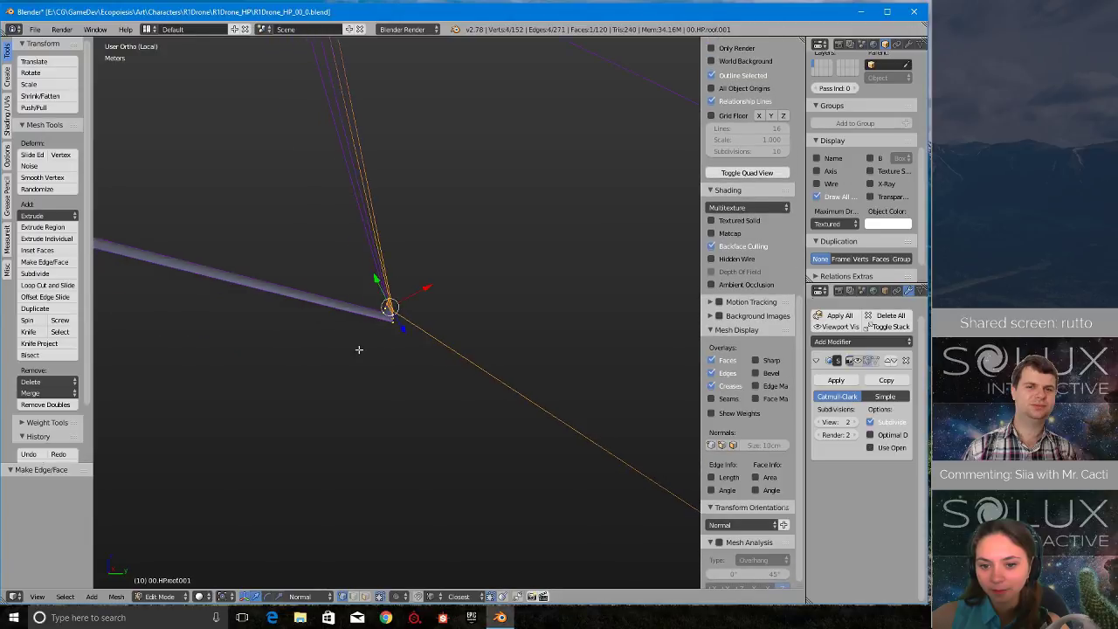
{"action": "middle_click_drag", "start_coordinate": [329, 382], "coordinate": [393, 313]}
{"action": "scroll", "coordinate": [358, 309], "scroll_direction": "up", "scroll_amount": 7}
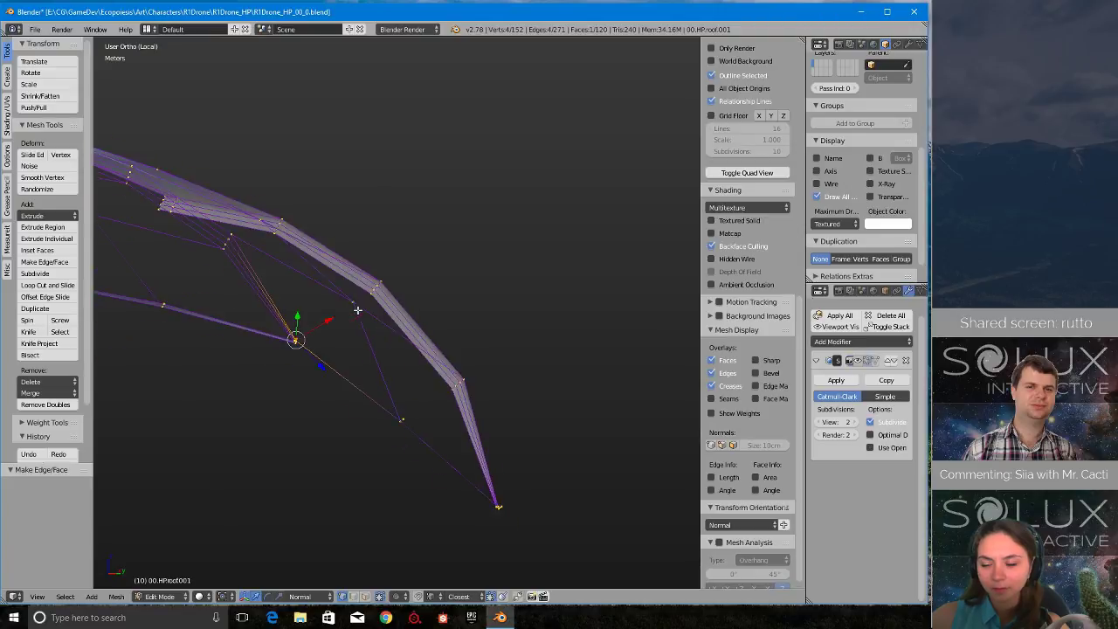
{"action": "middle_click_drag", "start_coordinate": [202, 410], "coordinate": [389, 343], "text": "shift"}
{"action": "scroll", "coordinate": [381, 347], "scroll_direction": "up", "scroll_amount": 10}
{"action": "scroll", "coordinate": [364, 295], "scroll_direction": "down", "scroll_amount": 10}
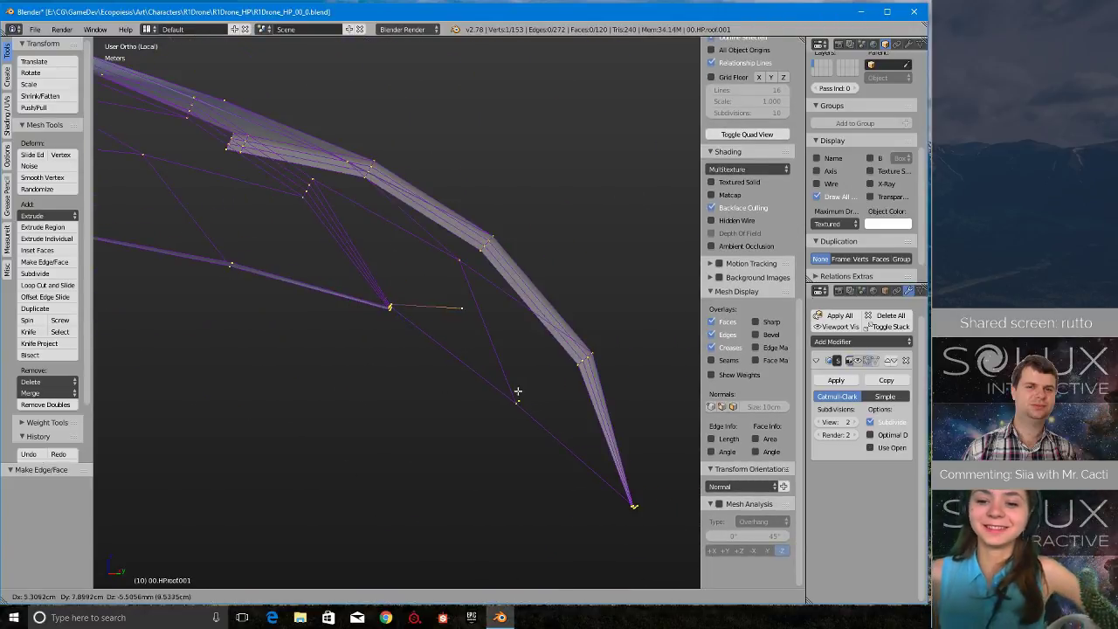
{"action": "left_click", "coordinate": [525, 393]}
- Fill the rim face between the closed overlap step's top vertex pair and the newly extruded rim vertex pair
{"action": "middle_click_drag", "start_coordinate": [550, 415], "coordinate": [416, 309], "text": "shift"}
{"action": "scroll", "coordinate": [414, 306], "scroll_direction": "up", "scroll_amount": 6}
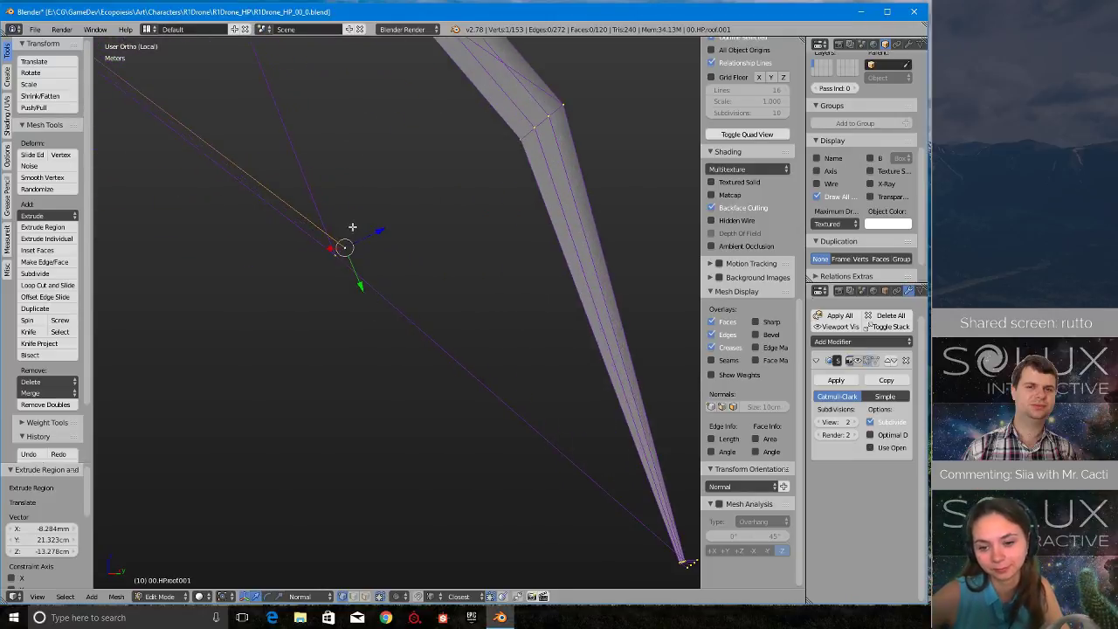
{"action": "middle_click_drag", "start_coordinate": [354, 262], "coordinate": [512, 383], "text": "shift"}
{"action": "scroll", "coordinate": [512, 382], "scroll_direction": "up", "scroll_amount": 3}
{"action": "right_click", "coordinate": [553, 386], "text": "shift"}
{"action": "scroll", "coordinate": [551, 387], "scroll_direction": "down", "scroll_amount": 8}
{"action": "middle_click_drag", "start_coordinate": [219, 205], "coordinate": [375, 306], "text": "shift"}
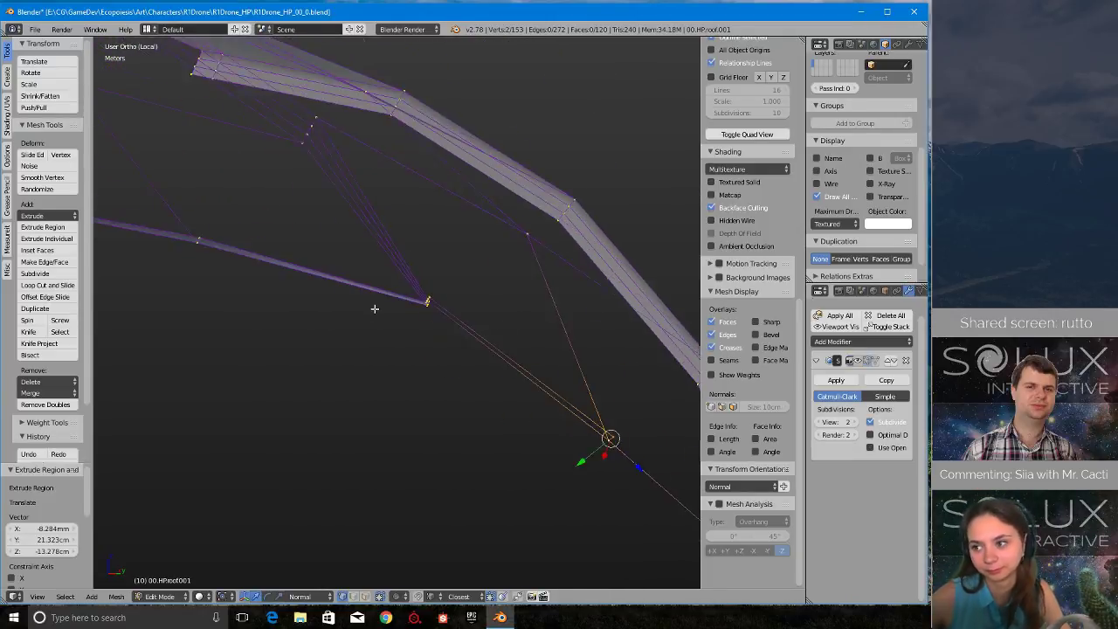
{"action": "scroll", "coordinate": [375, 306], "scroll_direction": "up", "scroll_amount": 6}
{"action": "middle_click_drag", "start_coordinate": [564, 277], "coordinate": [405, 318], "text": "shift"}
{"action": "scroll", "coordinate": [405, 318], "scroll_direction": "up", "scroll_amount": 2}
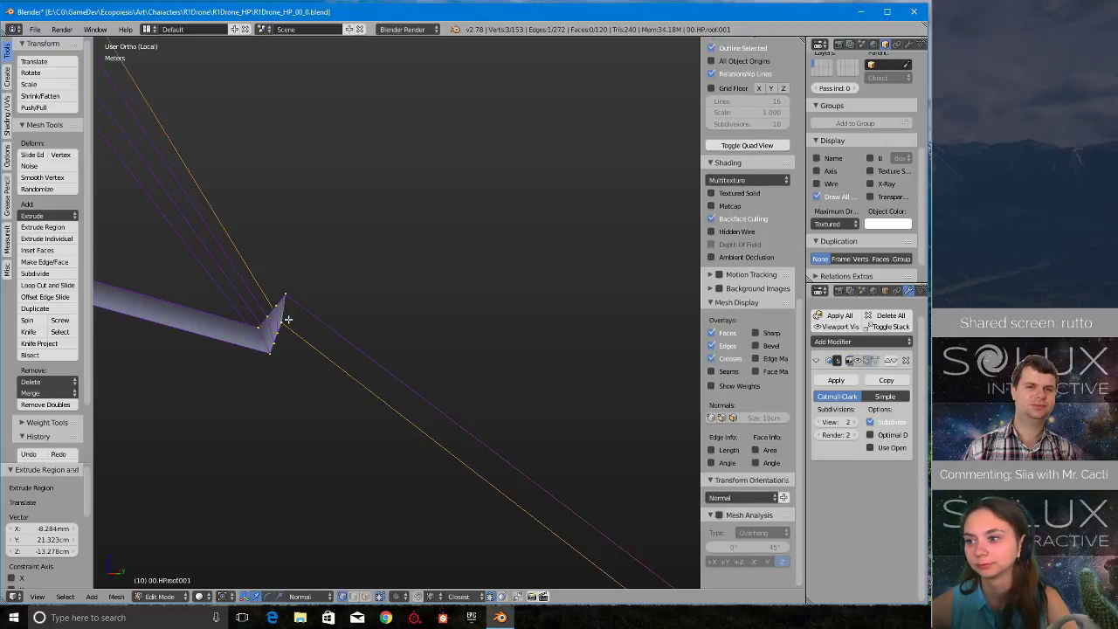
{"action": "key", "text": "f"}
- Fill the last long rim face from the new vertex pair to the nearest vertex pair at the roof's pointed tip
{"action": "scroll", "coordinate": [301, 341], "scroll_direction": "down", "scroll_amount": 7}
{"action": "middle_click_drag", "start_coordinate": [617, 452], "coordinate": [352, 279], "text": "shift"}
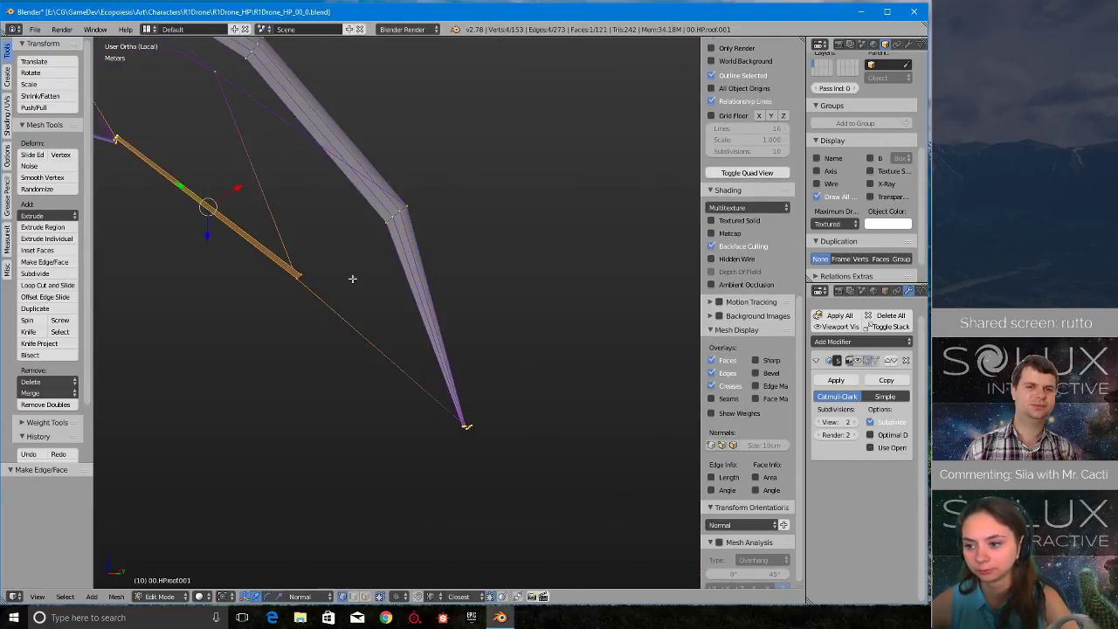
{"action": "scroll", "coordinate": [355, 295], "scroll_direction": "up", "scroll_amount": 2}
{"action": "right_click", "coordinate": [254, 254]}
{"action": "middle_click_drag", "start_coordinate": [521, 473], "coordinate": [434, 284], "text": "shift"}
{"action": "scroll", "coordinate": [430, 293], "scroll_direction": "up", "scroll_amount": 10}
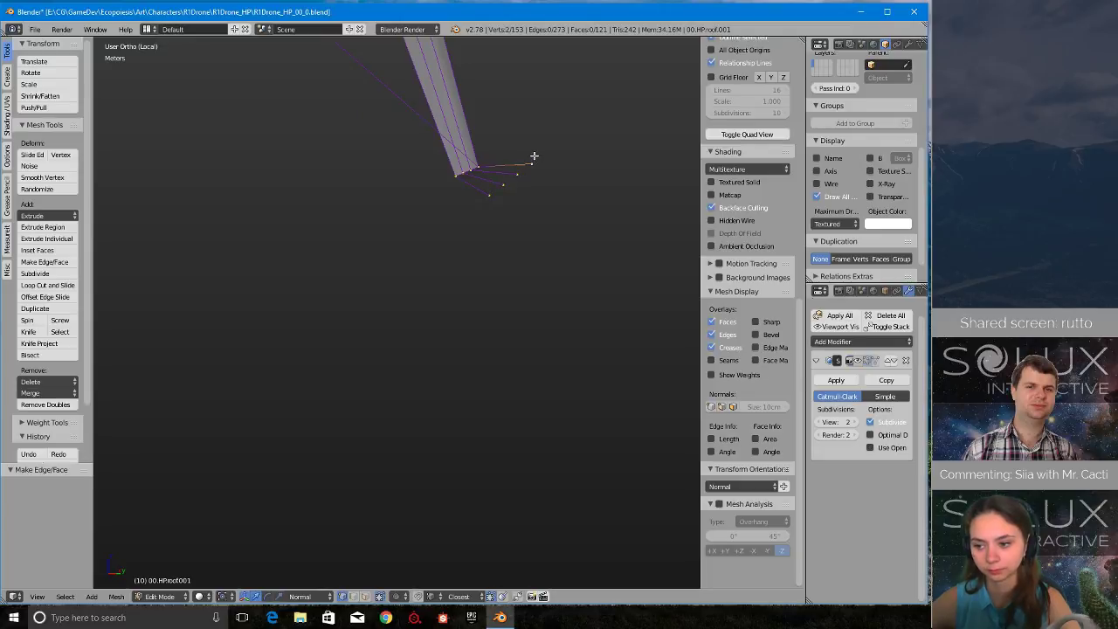
{"action": "right_click", "coordinate": [479, 163], "text": "shift"}
{"action": "scroll", "coordinate": [462, 254], "scroll_direction": "down", "scroll_amount": 4}
{"action": "middle_click_drag", "start_coordinate": [299, 135], "coordinate": [385, 314], "text": "shift"}
{"action": "key", "text": "f"}
- Fill the three small faces at the roof's pointed tip, between its rim vertices and their extruded ends
{"action": "scroll", "coordinate": [400, 407], "scroll_direction": "down", "scroll_amount": 5}
{"action": "right_click", "coordinate": [543, 450]}
{"action": "right_click", "coordinate": [530, 310], "text": "shift"}
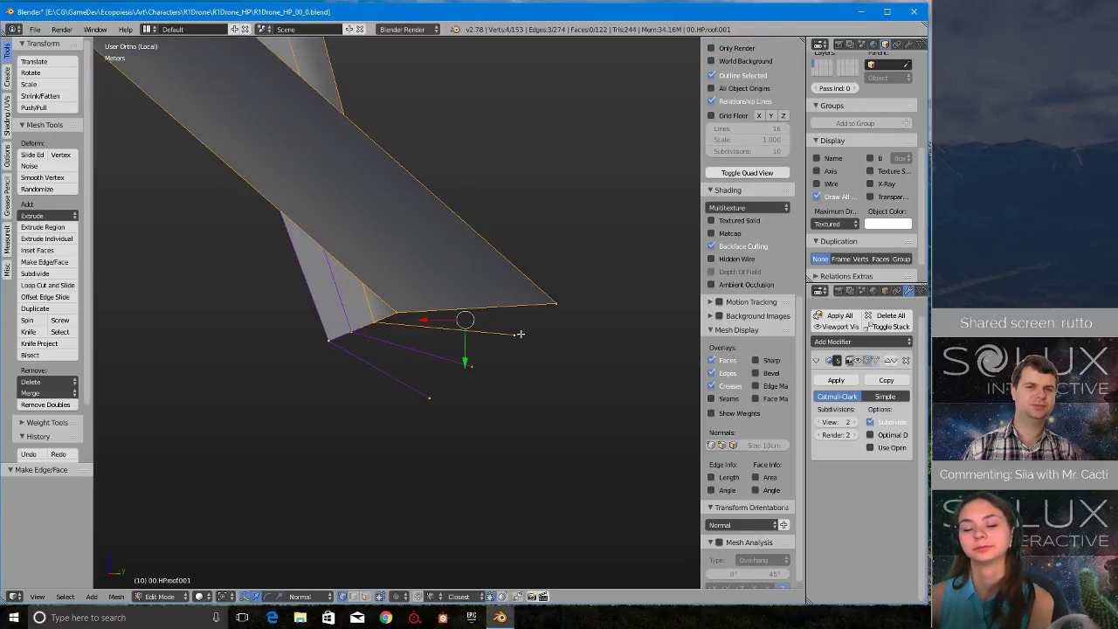
{"action": "key", "text": "f"}
{"action": "right_click", "coordinate": [375, 323]}
{"action": "right_click", "coordinate": [514, 333], "text": "shift"}
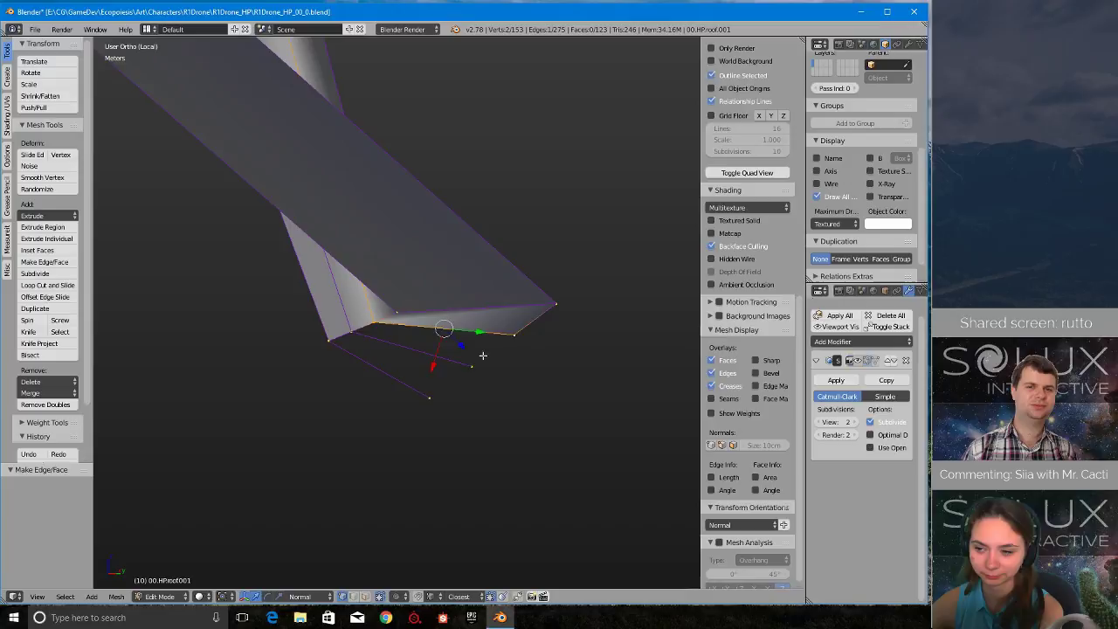
{"action": "right_click", "coordinate": [358, 334], "text": "shift"}
{"action": "right_click", "coordinate": [471, 368]}
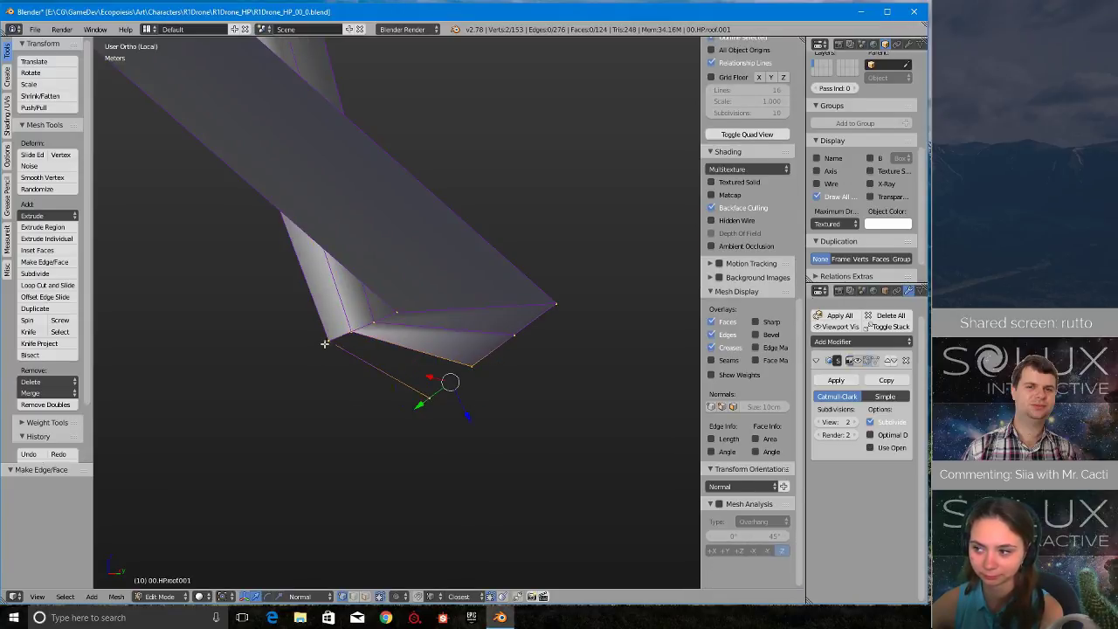
{"action": "key", "text": "f"}
- Save the file over the existing version and inspect the filled rim on the shaded roof
{"action": "mouse_move", "coordinate": [324, 344]}
{"action": "middle_mouse_down"}
{"action": "mouse_move", "coordinate": [370, 392]}
{"action": "mouse_move", "coordinate": [364, 180]}
{"action": "mouse_move", "coordinate": [374, 167]}
{"action": "mouse_move", "coordinate": [477, 193]}
{"action": "mouse_move", "coordinate": [452, 169]}
{"action": "mouse_move", "coordinate": [516, 198]}
{"action": "mouse_move", "coordinate": [482, 199]}
{"action": "mouse_move", "coordinate": [464, 110]}
{"action": "mouse_move", "coordinate": [467, 341]}
{"action": "mouse_move", "coordinate": [452, 315]}
{"action": "middle_mouse_up"}
{"action": "key", "text": "ctrl+s"}
{"action": "left_click", "coordinate": [376, 169]}
{"action": "key", "text": "z"}
{"action": "scroll", "coordinate": [462, 118], "scroll_direction": "up", "scroll_amount": 1}
{"action": "scroll", "coordinate": [453, 315], "scroll_direction": "up", "scroll_amount": 2}
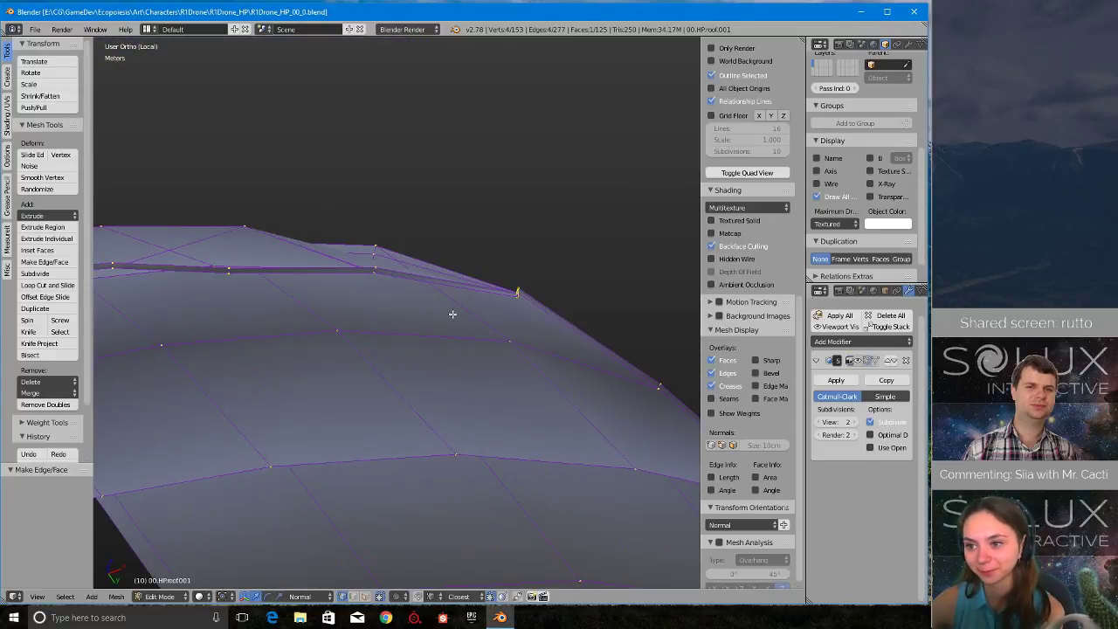
- Finish editing the inner shell, return from local view to the full scene and save the file over the existing version
{"action": "key", "text": "Tab"}
{"action": "middle_click_drag", "start_coordinate": [367, 293], "coordinate": [337, 319]}
{"action": "key", "text": "KP_Divide"}
{"action": "key", "text": "ctrl+s"}
{"action": "left_click", "coordinate": [413, 297]}
{"action": "scroll", "coordinate": [337, 319], "scroll_direction": "down", "scroll_amount": 3}
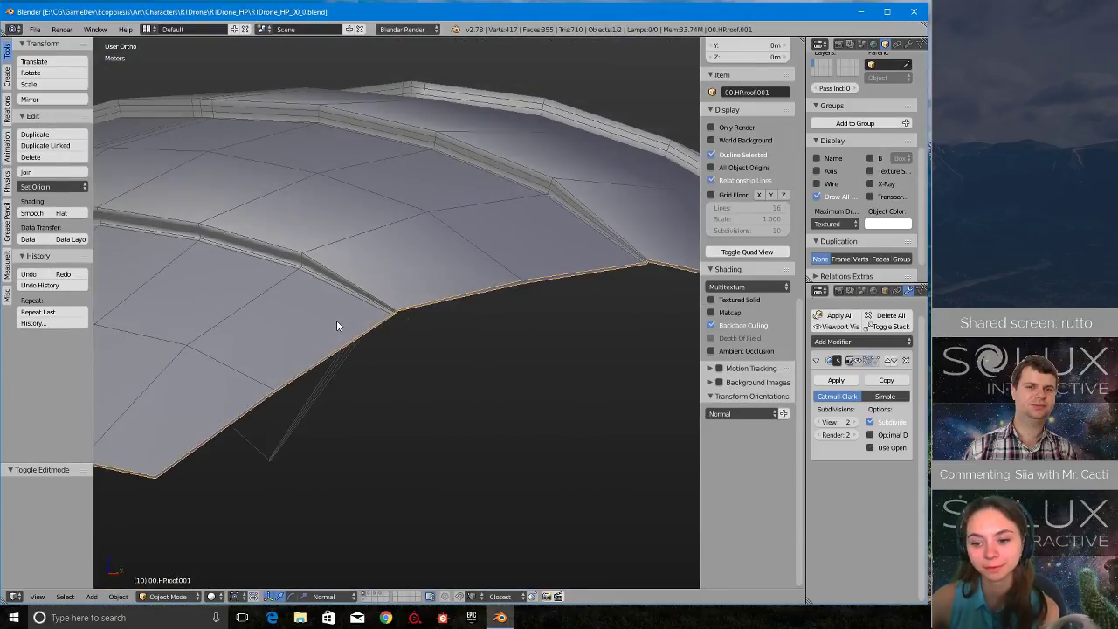
- Duplicate the original roof 00.HP.roof.00 in place
{"action": "scroll", "coordinate": [329, 239], "scroll_direction": "down", "scroll_amount": 3}
{"action": "right_click", "coordinate": [330, 243]}
{"action": "scroll", "coordinate": [338, 262], "scroll_direction": "down", "scroll_amount": 5}
{"action": "middle_click_drag", "start_coordinate": [396, 214], "coordinate": [411, 339], "text": "shift"}
{"action": "scroll", "coordinate": [386, 332], "scroll_direction": "up", "scroll_amount": 3}
{"action": "scroll", "coordinate": [387, 334], "scroll_direction": "up", "scroll_amount": 1}
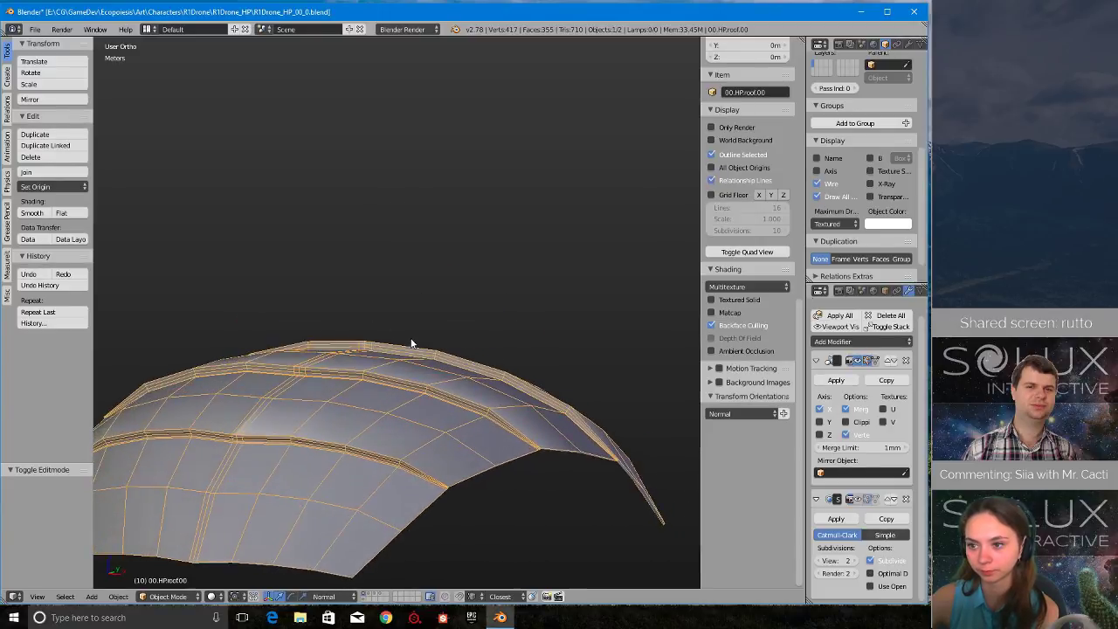
{"action": "scroll", "coordinate": [412, 339], "scroll_direction": "up", "scroll_amount": 1}
{"action": "scroll", "coordinate": [412, 340], "scroll_direction": "down", "scroll_amount": 2}
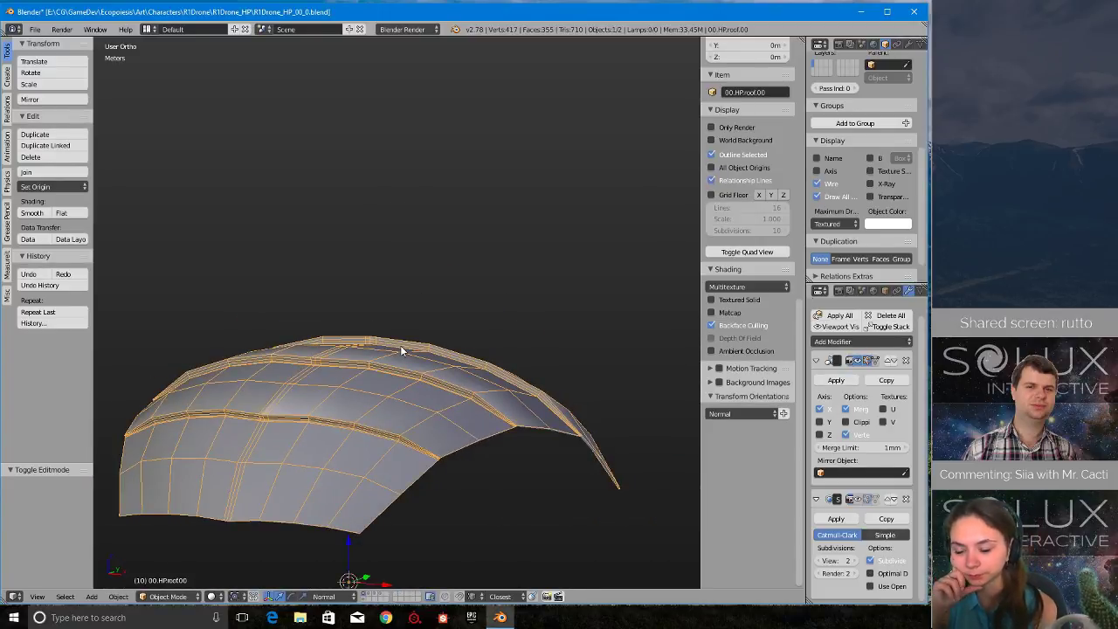
{"action": "key", "text": "shift+d"}
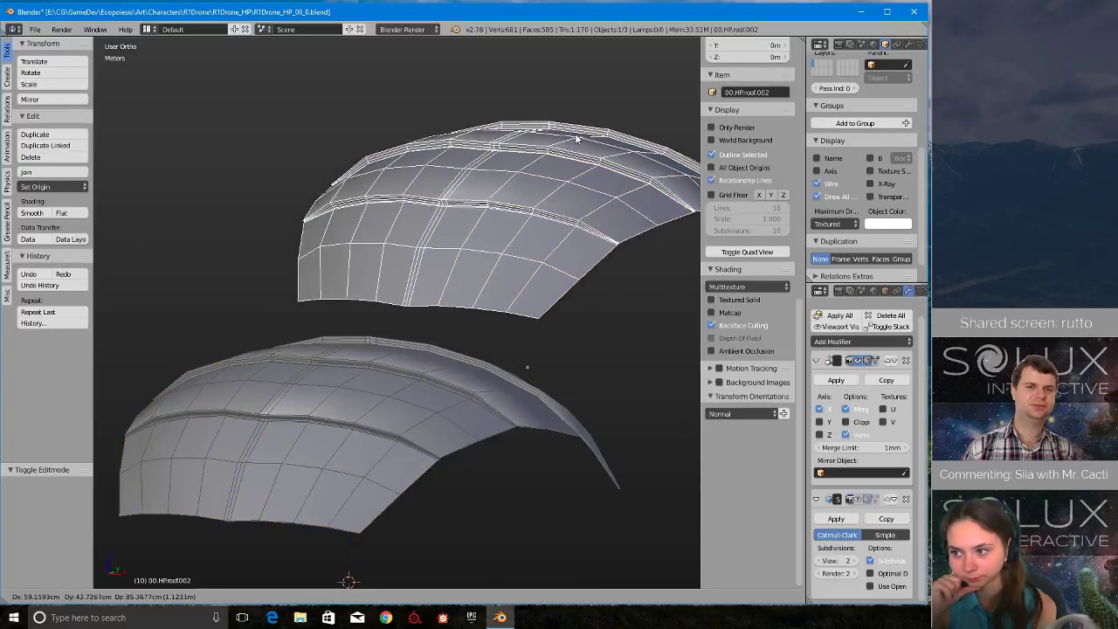
{"action": "key", "text": "Escape"}
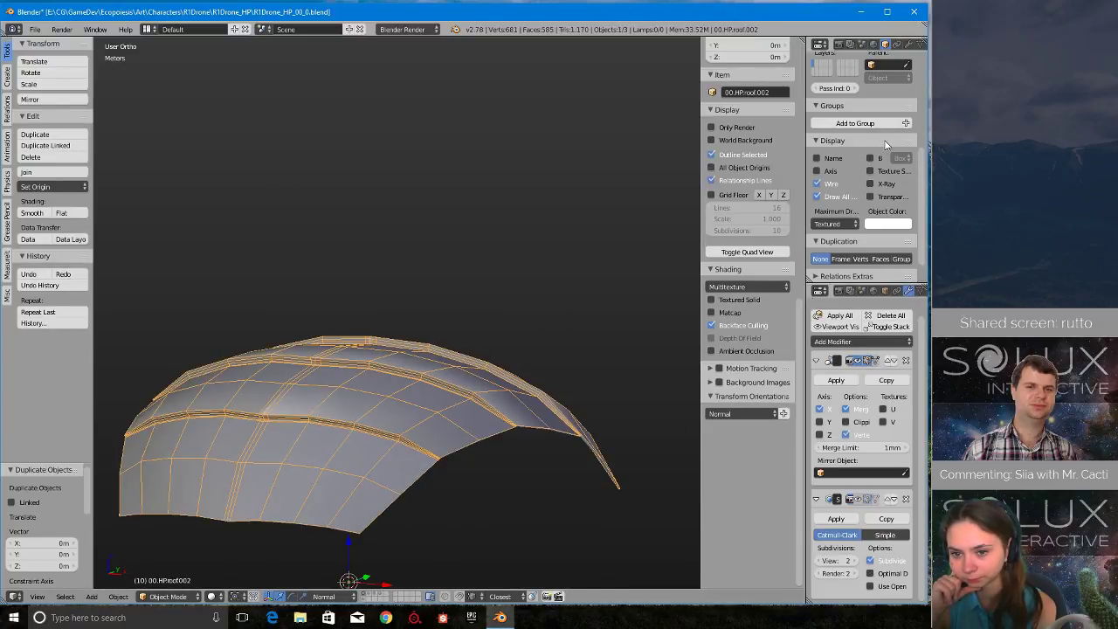
- Rename the duplicated roof to _backup.00.HP.roof.00 and move it to layer 6
{"action": "scroll", "coordinate": [887, 144], "scroll_direction": "up", "scroll_amount": 5}
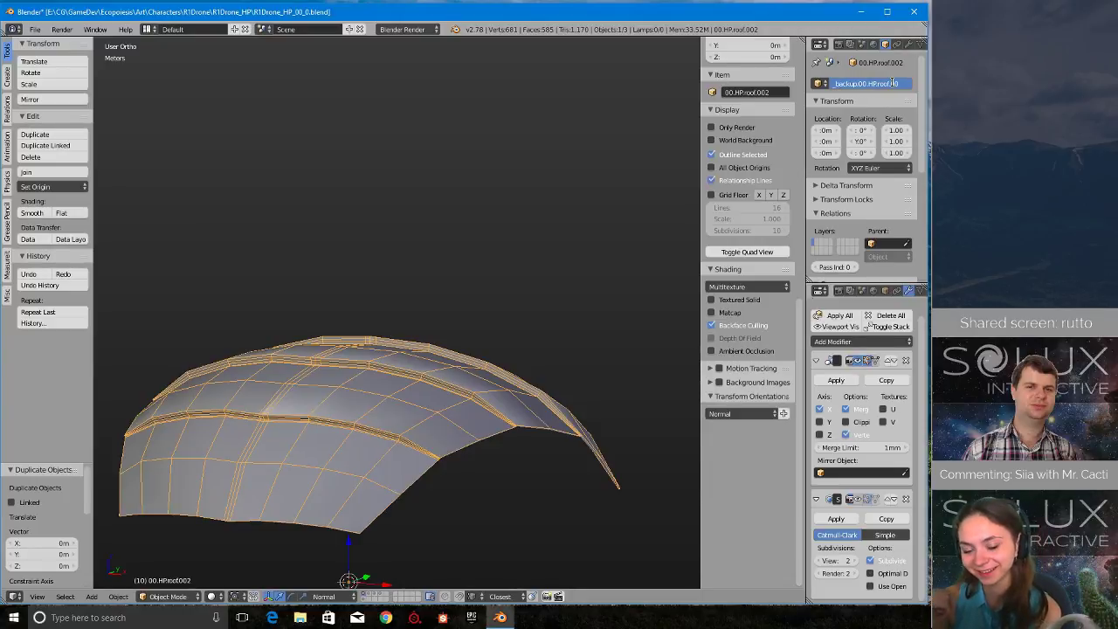
{"action": "key", "text": "m"}
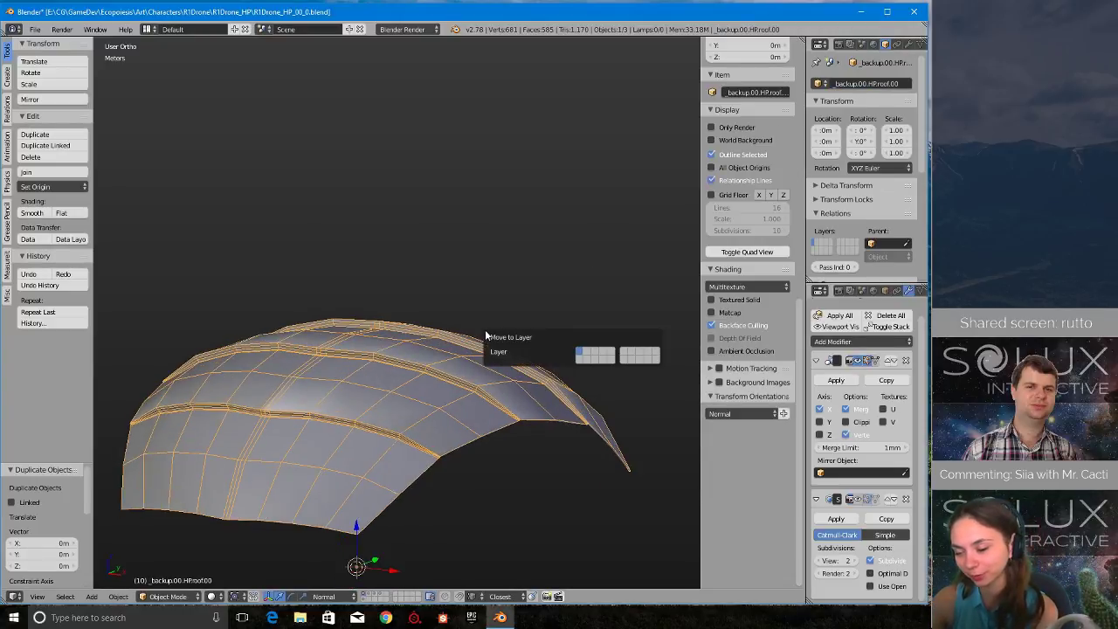
{"action": "left_click", "coordinate": [624, 354]}
- Examine how the inner shell meets the original roof along the rim and at its overlap corner
{"action": "right_click", "coordinate": [435, 428]}
{"action": "middle_click_drag", "start_coordinate": [434, 430], "coordinate": [472, 316]}
{"action": "right_click", "coordinate": [455, 487]}
{"action": "middle_click_drag", "start_coordinate": [455, 488], "coordinate": [452, 384], "text": "shift"}
{"action": "scroll", "coordinate": [428, 398], "scroll_direction": "up", "scroll_amount": 5}
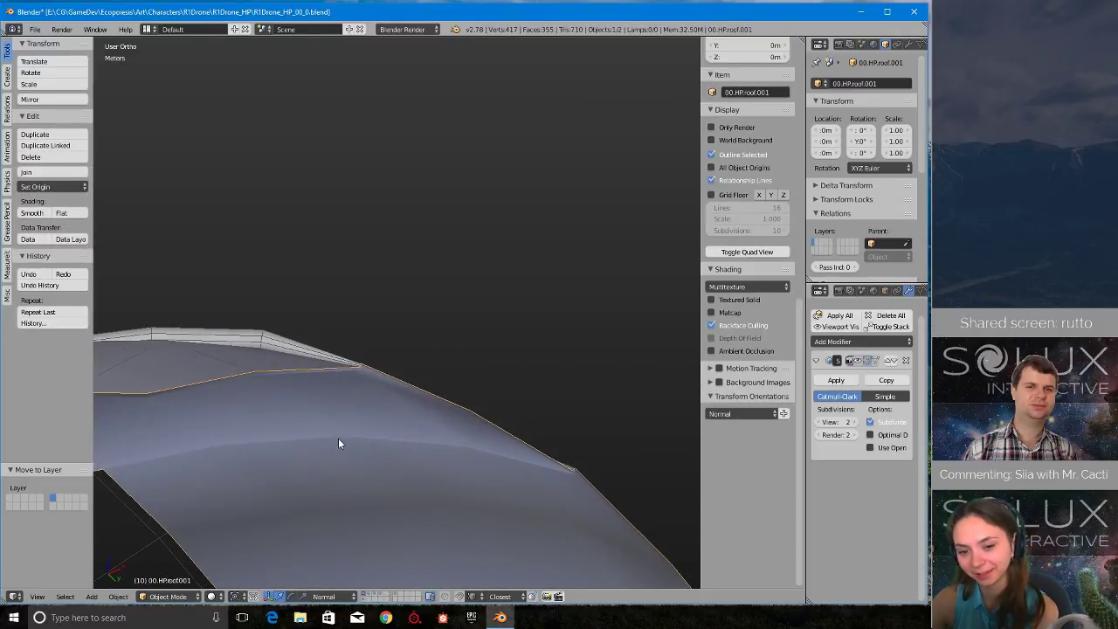
{"action": "middle_click_drag", "start_coordinate": [339, 443], "coordinate": [421, 384], "text": "shift"}
{"action": "scroll", "coordinate": [421, 373], "scroll_direction": "up", "scroll_amount": 3}
{"action": "right_click", "coordinate": [443, 336]}
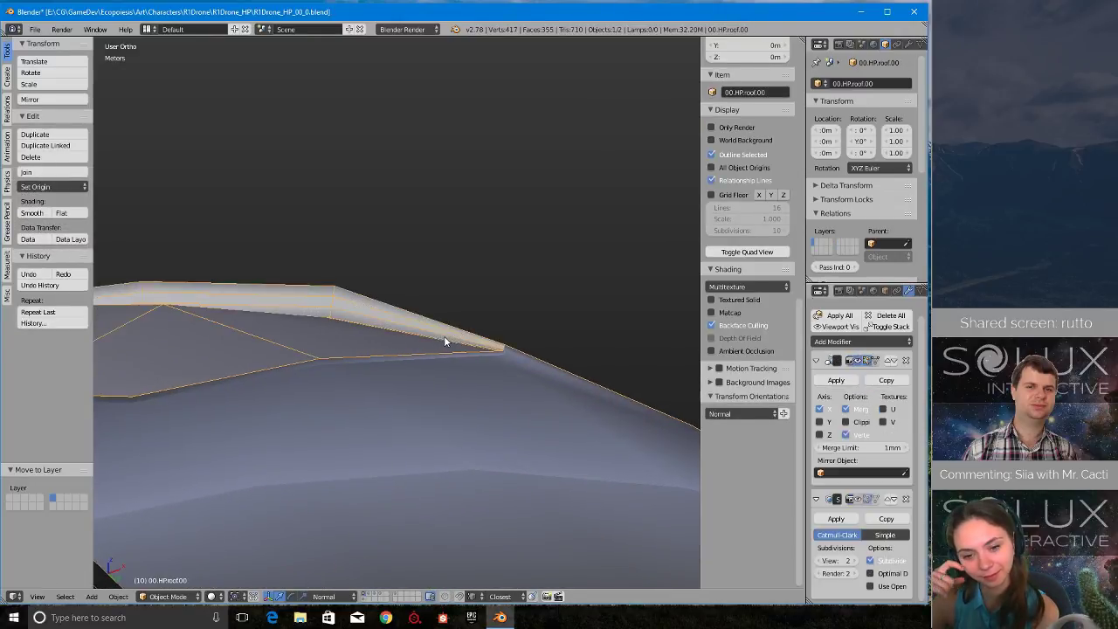
- Join the inner shell 00.HP.roof.001 into the original roof 00.HP.roof.00
{"action": "scroll", "coordinate": [465, 414], "scroll_direction": "up", "scroll_amount": 3}
{"action": "scroll", "coordinate": [465, 415], "scroll_direction": "down", "scroll_amount": 3}
{"action": "right_click", "coordinate": [465, 416]}
{"action": "scroll", "coordinate": [461, 416], "scroll_direction": "down", "scroll_amount": 3}
{"action": "middle_click_drag", "start_coordinate": [460, 417], "coordinate": [379, 368]}
{"action": "right_click", "coordinate": [348, 427], "text": "shift"}
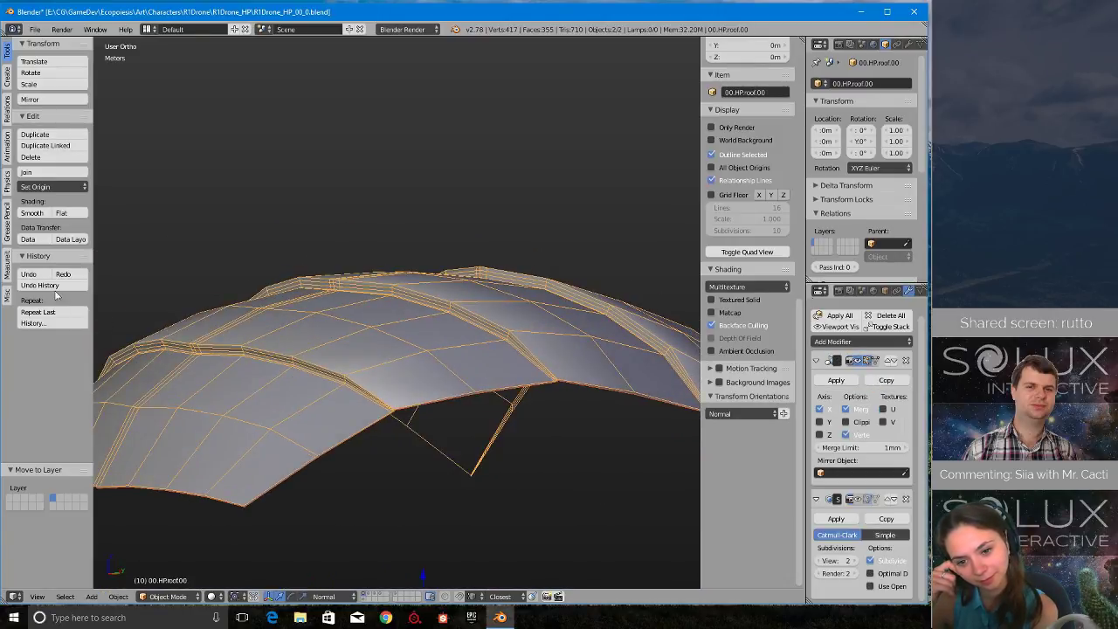
{"action": "left_click", "coordinate": [54, 175]}
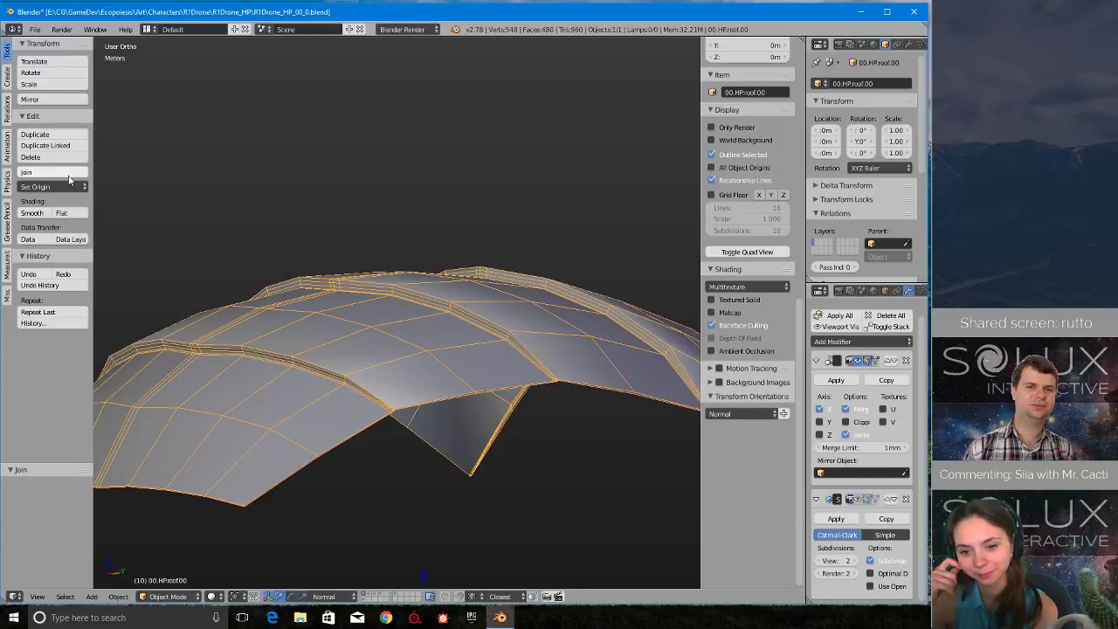
- Remove doubles across the whole joined roof mesh with a 0.1 mm merge distance and check the rim corner
{"action": "middle_click_drag", "start_coordinate": [472, 262], "coordinate": [367, 451]}
{"action": "key", "text": "Tab"}
{"action": "left_click", "coordinate": [472, 354]}
{"action": "key", "text": "a"}
{"action": "left_click", "coordinate": [46, 404]}
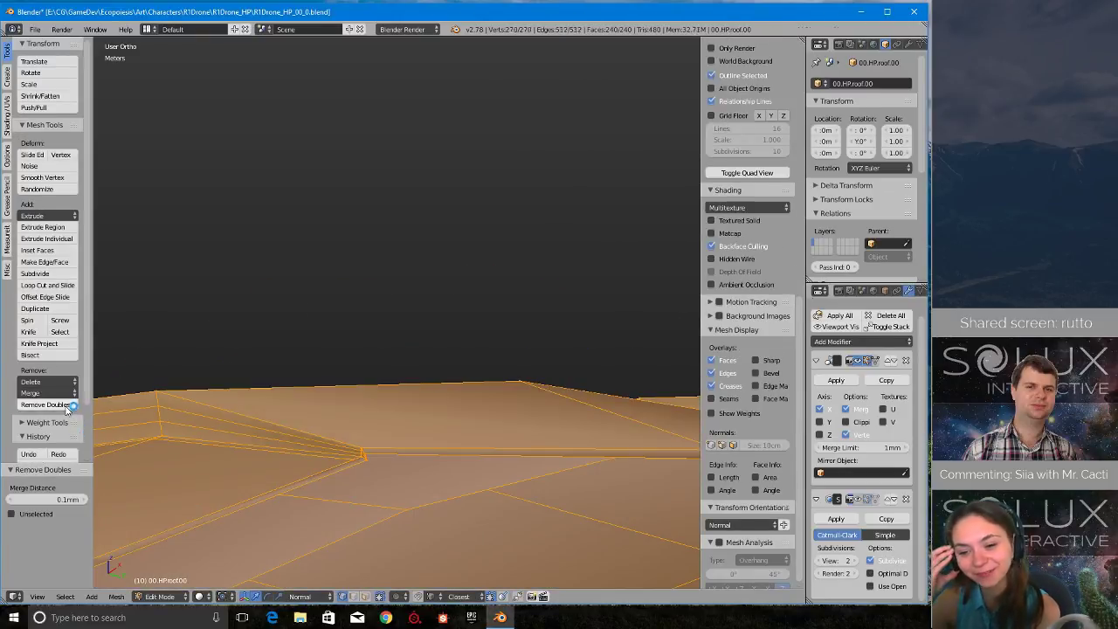
{"action": "key", "text": "a"}
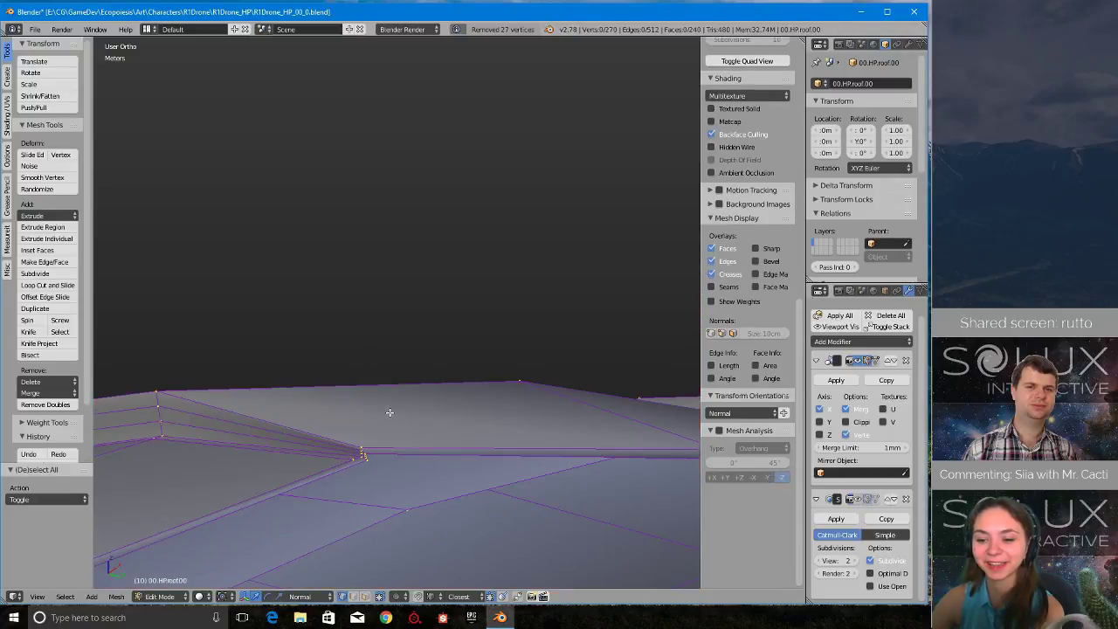
{"action": "scroll", "coordinate": [414, 324], "scroll_direction": "up", "scroll_amount": 7}
{"action": "middle_click_drag", "start_coordinate": [390, 411], "coordinate": [511, 339], "text": "shift"}
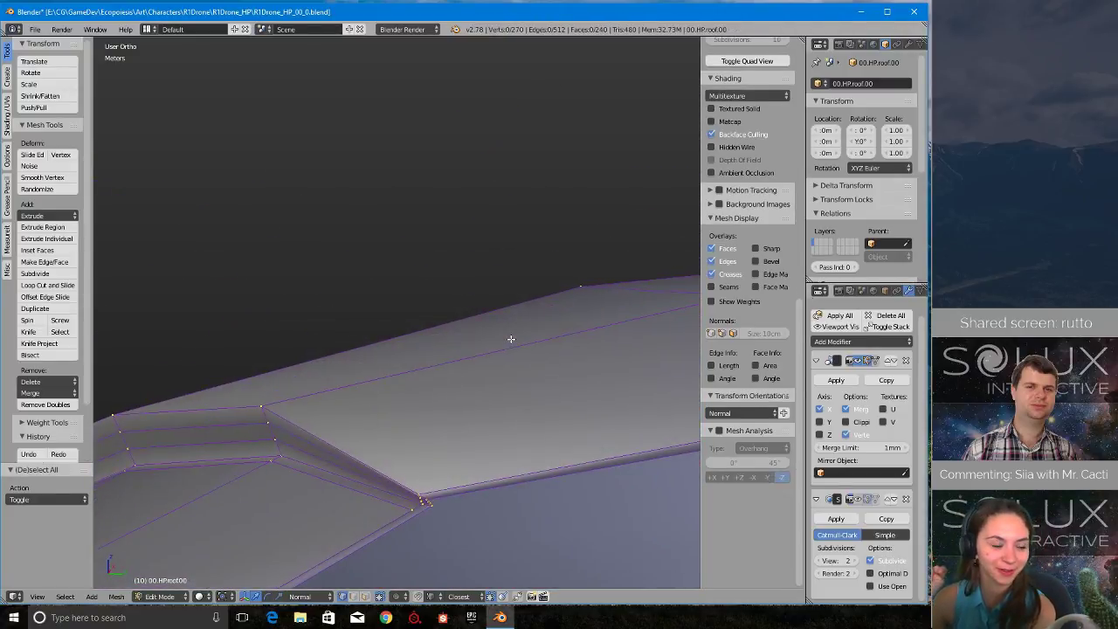
{"action": "middle_click_drag", "start_coordinate": [449, 469], "coordinate": [460, 413], "text": "shift"}
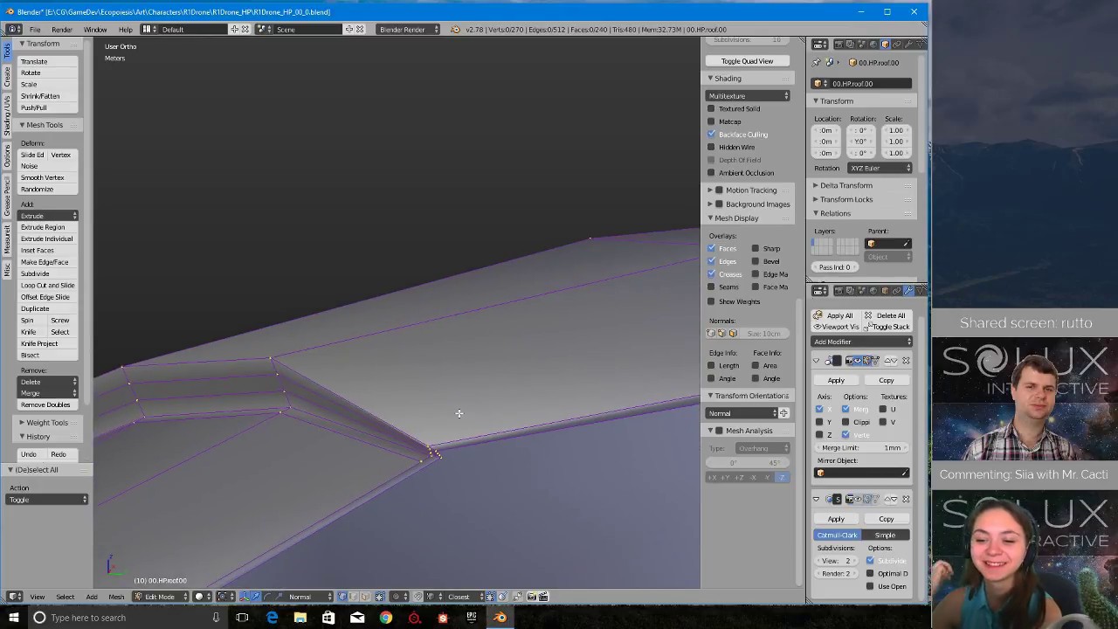
- Undo the doubles removal and the join of the inner shell with the original roof
{"action": "key", "text": "a"}
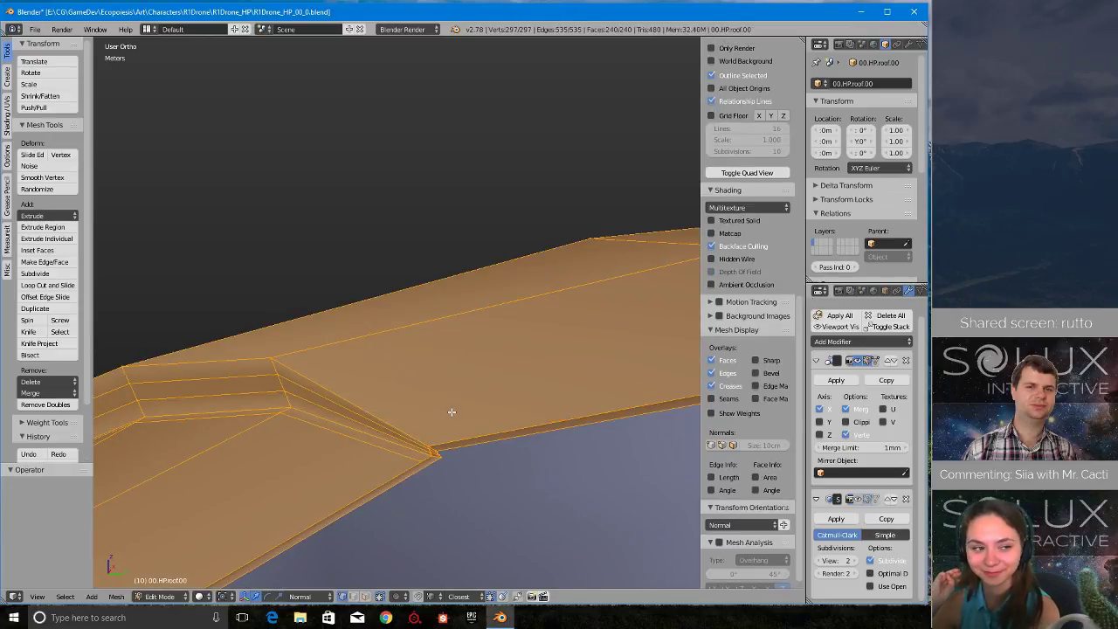
{"action": "key", "text": "a"}
{"action": "key", "text": "a"}
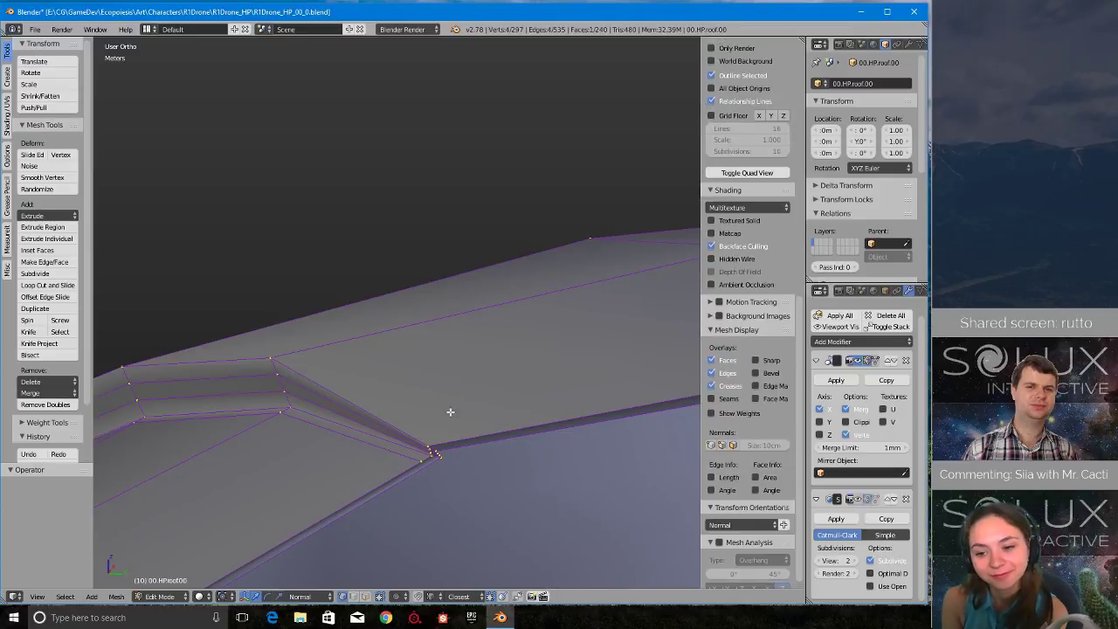
{"action": "middle_click_drag", "start_coordinate": [450, 412], "coordinate": [482, 399]}
{"action": "key", "text": "Tab"}
{"action": "left_click", "coordinate": [399, 413]}
{"action": "scroll", "coordinate": [407, 417], "scroll_direction": "down", "scroll_amount": 3}
{"action": "key", "text": "ctrl+z"}
{"action": "scroll", "coordinate": [482, 398], "scroll_direction": "down", "scroll_amount": 4}
- Edit the inner shell and add one loop cut across it, slid about 0.95 toward the adjacent overlap step
{"action": "right_click", "coordinate": [463, 339]}
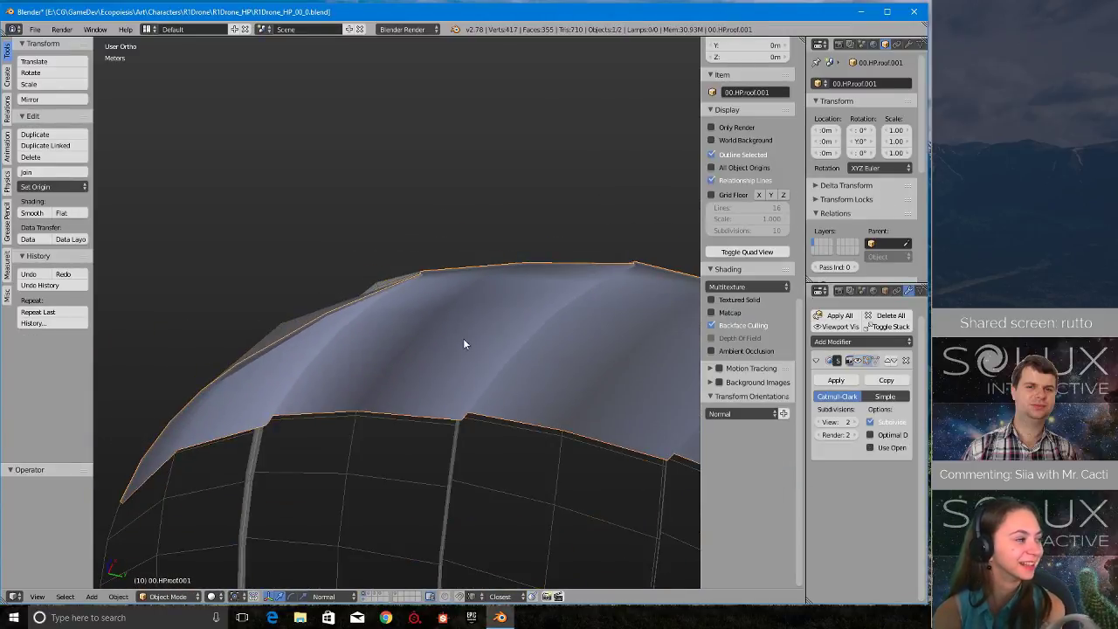
{"action": "middle_click_drag", "start_coordinate": [463, 338], "coordinate": [450, 407]}
{"action": "scroll", "coordinate": [414, 477], "scroll_direction": "up", "scroll_amount": 4}
{"action": "scroll", "coordinate": [394, 488], "scroll_direction": "down", "scroll_amount": 4}
{"action": "scroll", "coordinate": [497, 432], "scroll_direction": "down", "scroll_amount": 4}
{"action": "scroll", "coordinate": [480, 435], "scroll_direction": "up", "scroll_amount": 4}
{"action": "scroll", "coordinate": [476, 435], "scroll_direction": "up", "scroll_amount": 2}
{"action": "key", "text": "Tab"}
{"action": "left_click", "coordinate": [499, 359]}
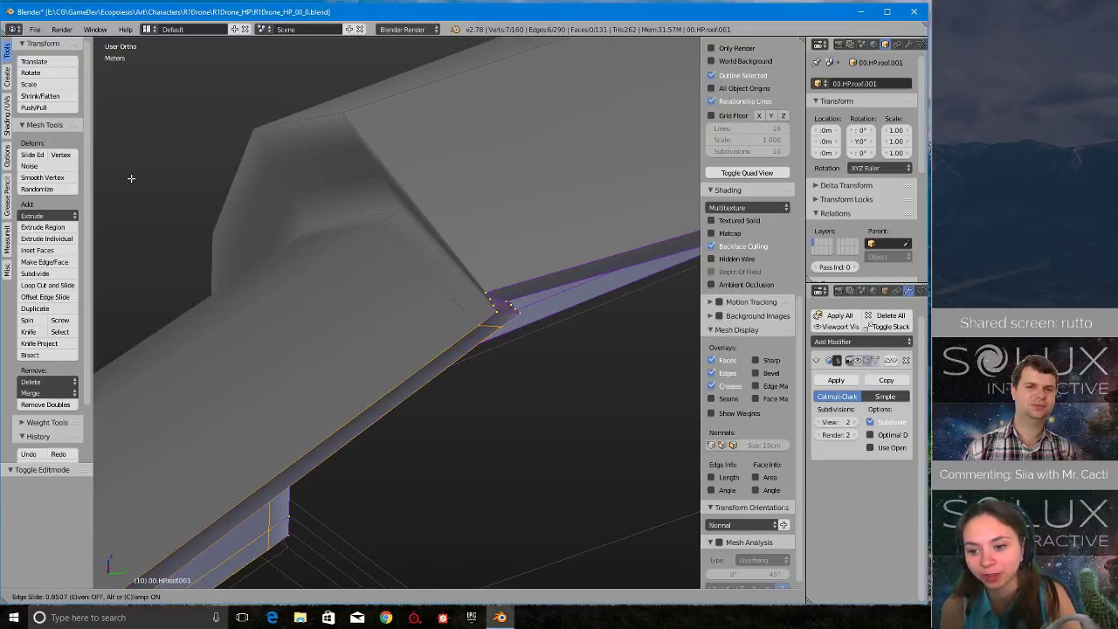
{"action": "left_click", "coordinate": [131, 178]}
- Add two more loop cuts across the inner shell's panels, each slid toward its neighbouring overlap step, the first by about 0.94
{"action": "middle_click_drag", "start_coordinate": [132, 179], "coordinate": [221, 318]}
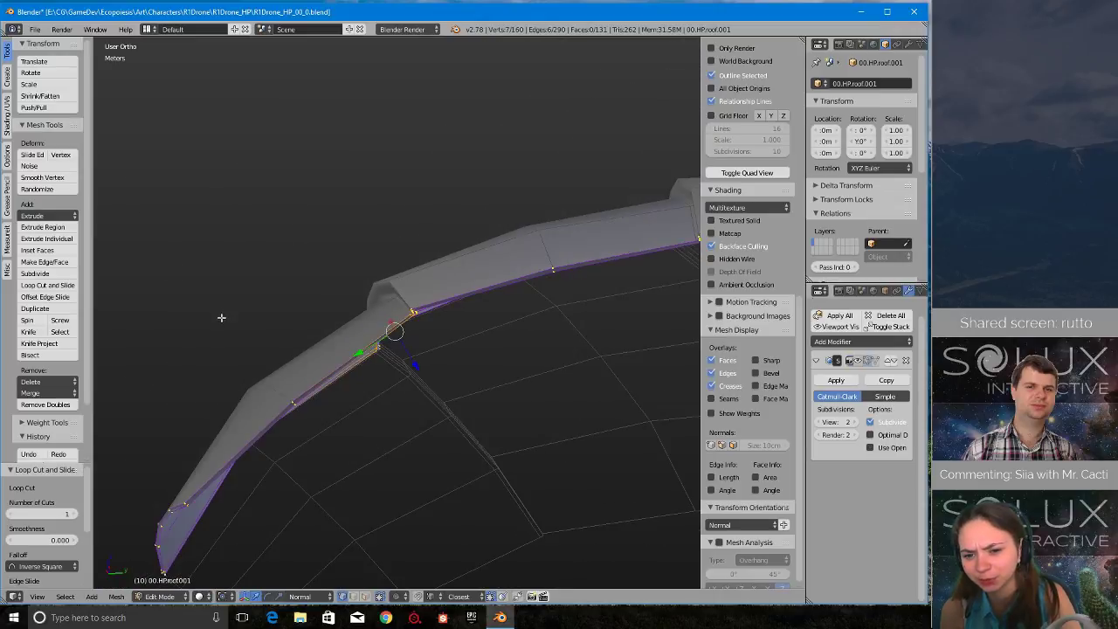
{"action": "scroll", "coordinate": [489, 349], "scroll_direction": "up", "scroll_amount": 6}
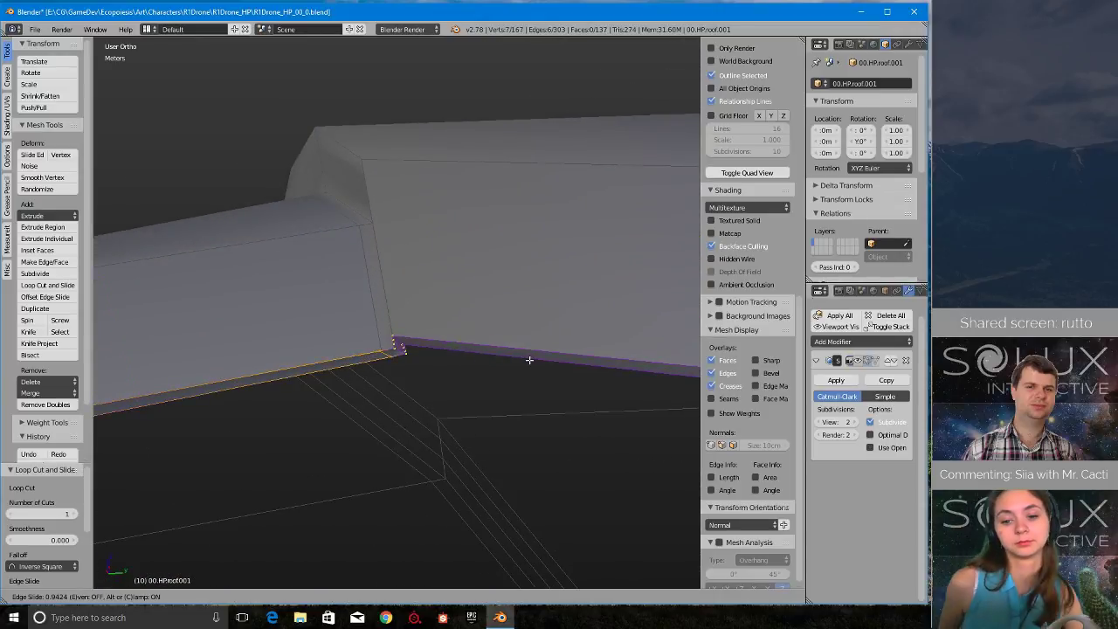
{"action": "middle_click_drag", "start_coordinate": [530, 360], "coordinate": [352, 324]}
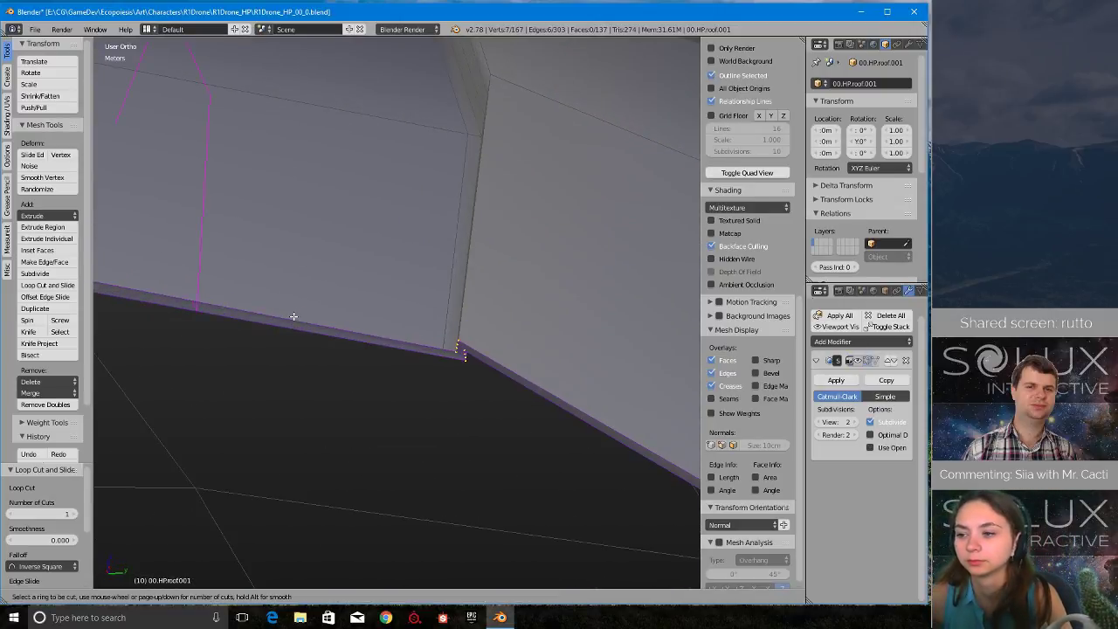
{"action": "left_click", "coordinate": [249, 329]}
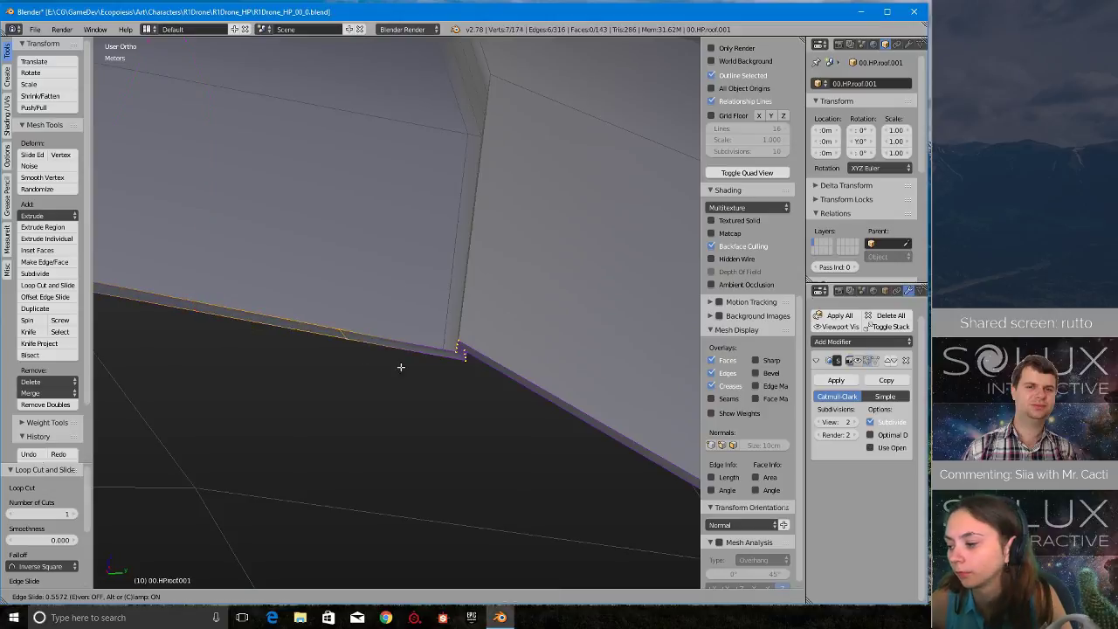
{"action": "left_click", "coordinate": [501, 389]}
- Extrude a vertex of the inner shell's lower rim by X -1.857, Y 5.358, Z -1.959 mm onto the original roof's edge
{"action": "middle_click_drag", "start_coordinate": [501, 388], "coordinate": [590, 297]}
{"action": "middle_click_drag", "start_coordinate": [525, 276], "coordinate": [468, 342]}
{"action": "scroll", "coordinate": [434, 257], "scroll_direction": "up", "scroll_amount": 5}
{"action": "scroll", "coordinate": [270, 311], "scroll_direction": "up", "scroll_amount": 2}
{"action": "scroll", "coordinate": [462, 339], "scroll_direction": "up", "scroll_amount": 2}
{"action": "key", "text": "e"}
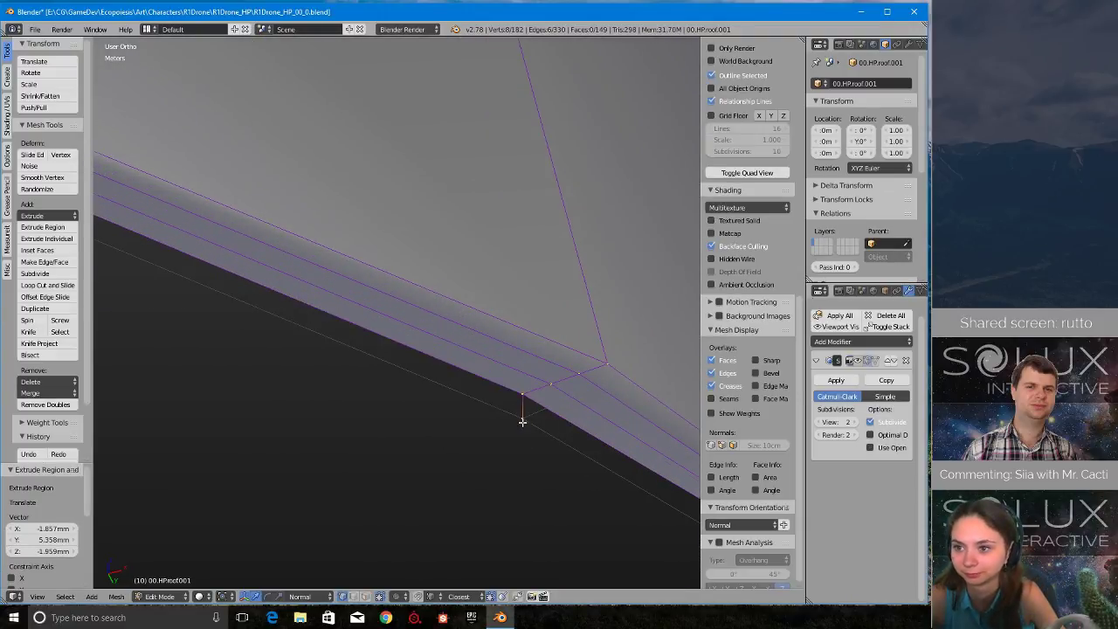
- Extrude the neighbouring lower rim vertex about 6 mm onto the matching vertex of the original roof
{"action": "scroll", "coordinate": [522, 422], "scroll_direction": "down", "scroll_amount": 4}
{"action": "mouse_move", "coordinate": [359, 282]}
{"action": "middle_mouse_down"}
{"action": "mouse_move", "coordinate": [400, 275]}
{"action": "mouse_move", "coordinate": [360, 278]}
{"action": "middle_mouse_up"}
{"action": "right_click", "coordinate": [359, 277]}
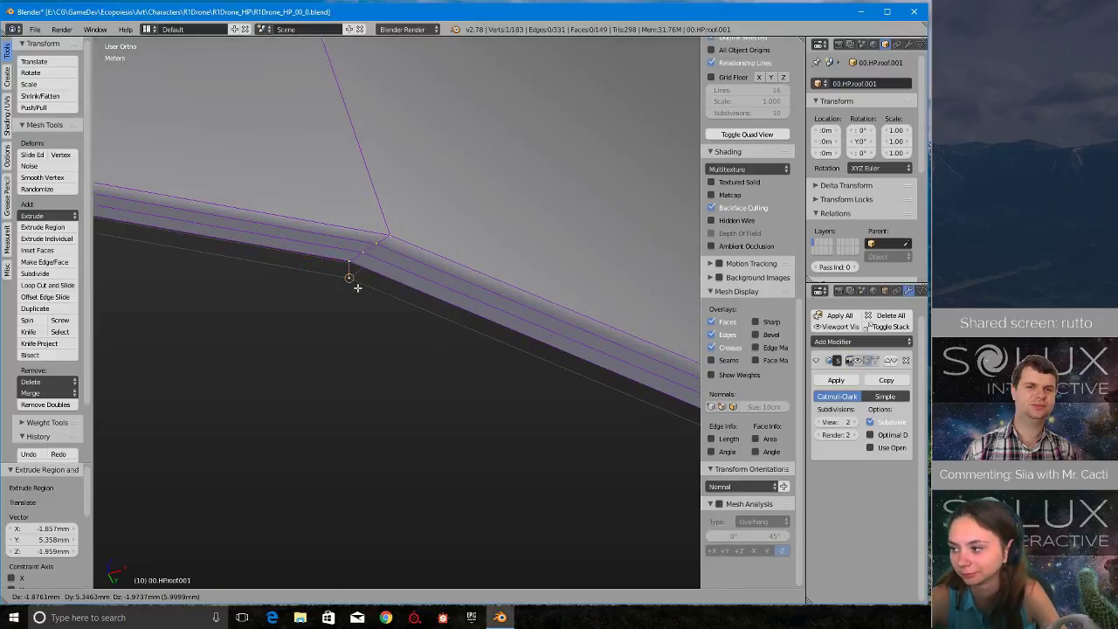
{"action": "left_click", "coordinate": [357, 288]}
{"action": "scroll", "coordinate": [357, 337], "scroll_direction": "down", "scroll_amount": 17}
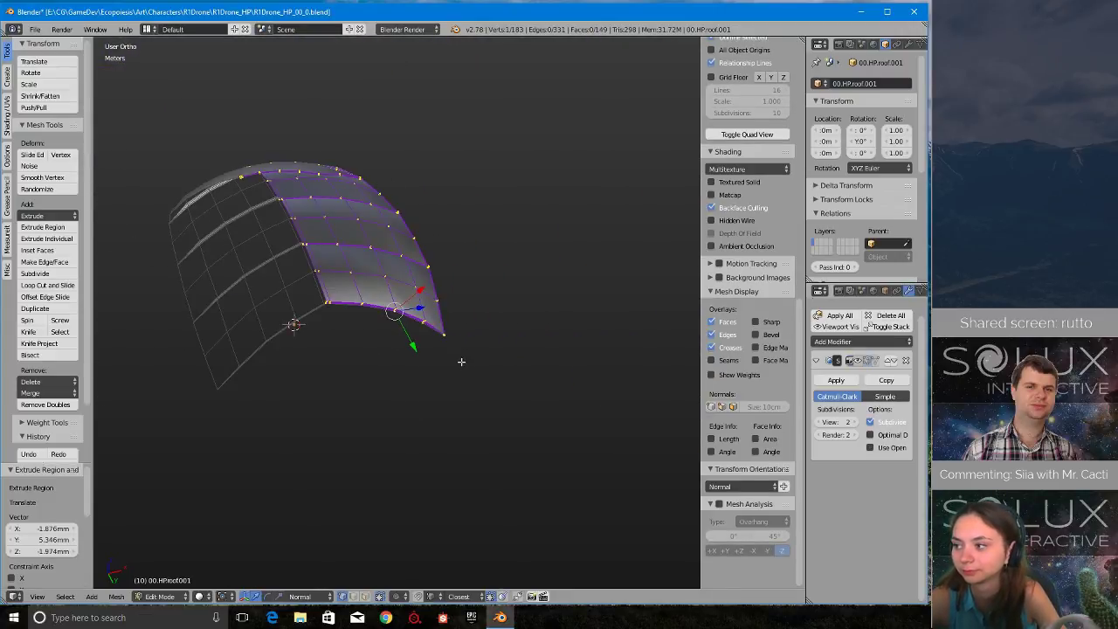
- Extrude the remaining lower rim vertices onto the original roof's edge, up to the corner on the centre line
{"action": "scroll", "coordinate": [462, 361], "scroll_direction": "up", "scroll_amount": 12}
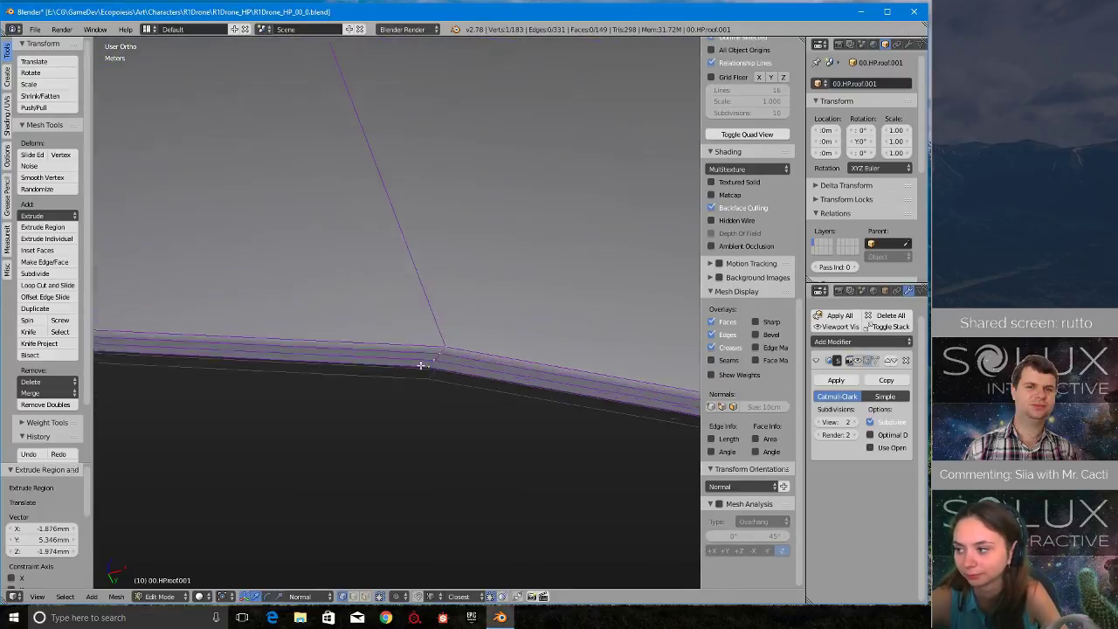
{"action": "scroll", "coordinate": [437, 384], "scroll_direction": "up", "scroll_amount": 2}
{"action": "middle_click_drag", "start_coordinate": [235, 312], "coordinate": [682, 306], "text": "shift"}
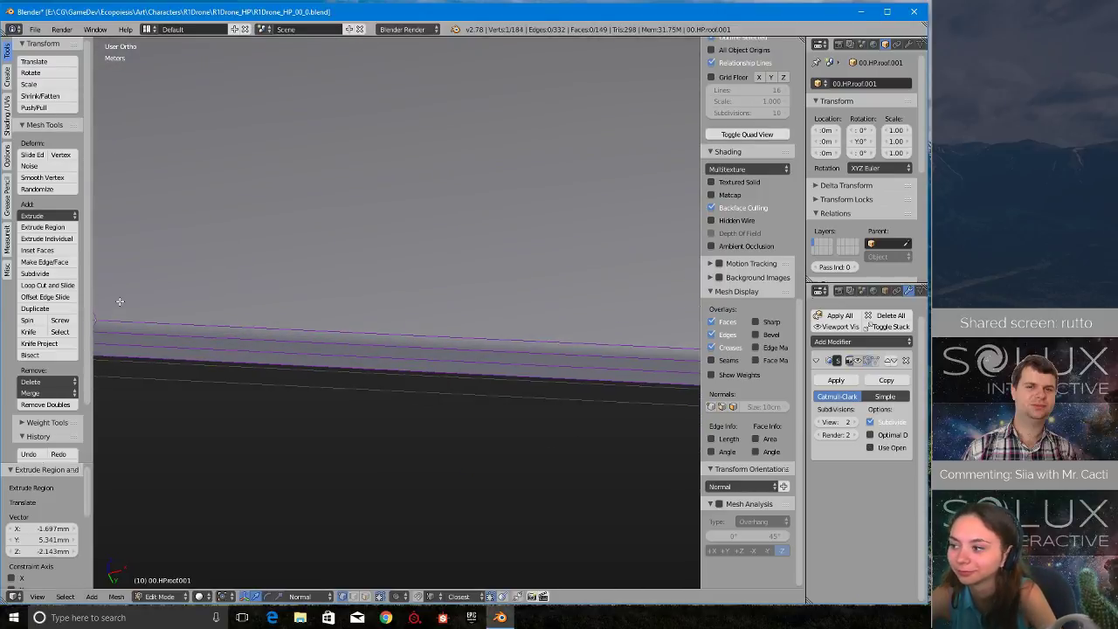
{"action": "scroll", "coordinate": [327, 312], "scroll_direction": "down", "scroll_amount": 3}
{"action": "middle_click_drag", "start_coordinate": [175, 306], "coordinate": [431, 354], "text": "shift"}
{"action": "scroll", "coordinate": [431, 355], "scroll_direction": "up", "scroll_amount": 2}
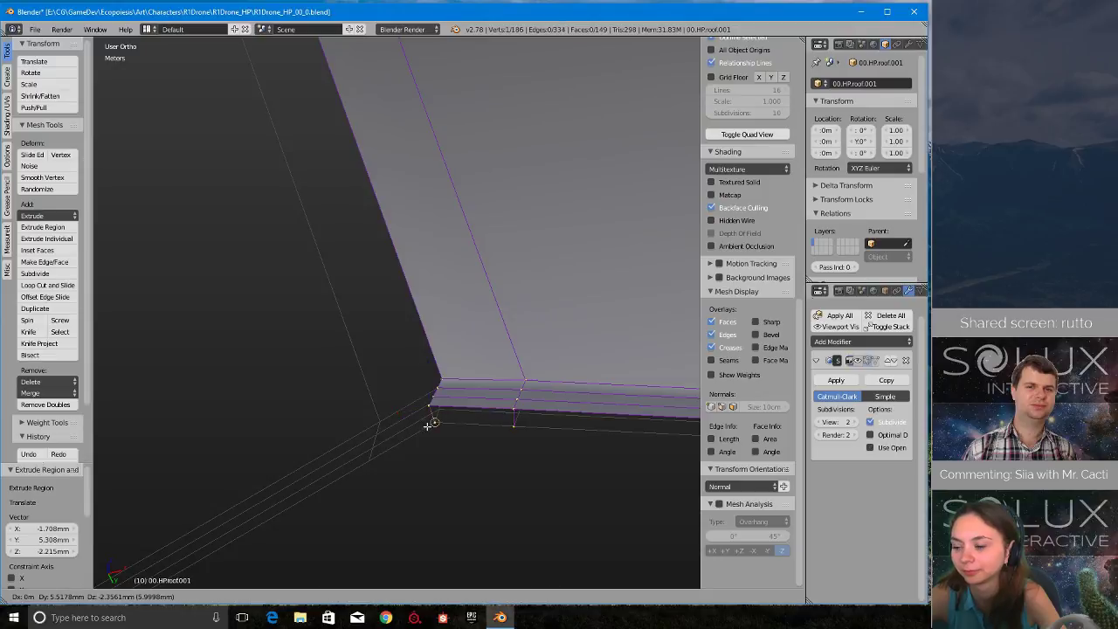
- Fill the short rim face between the two vertex pairs at the centre-line corner and maximize the program window
{"action": "right_click", "coordinate": [517, 425], "text": "alt"}
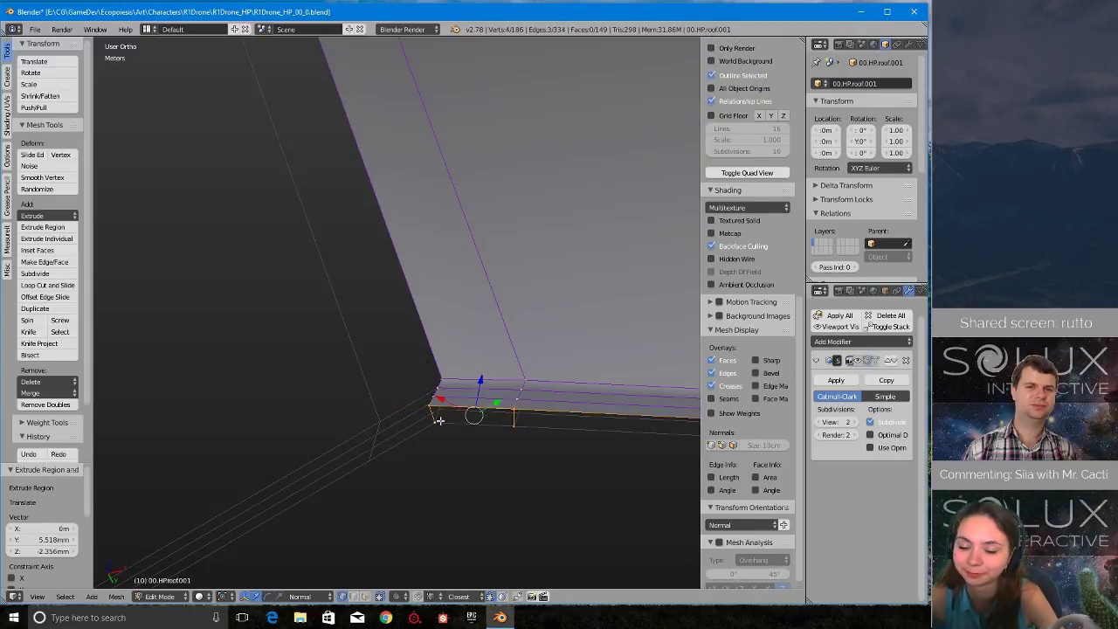
{"action": "left_click", "coordinate": [889, 14]}
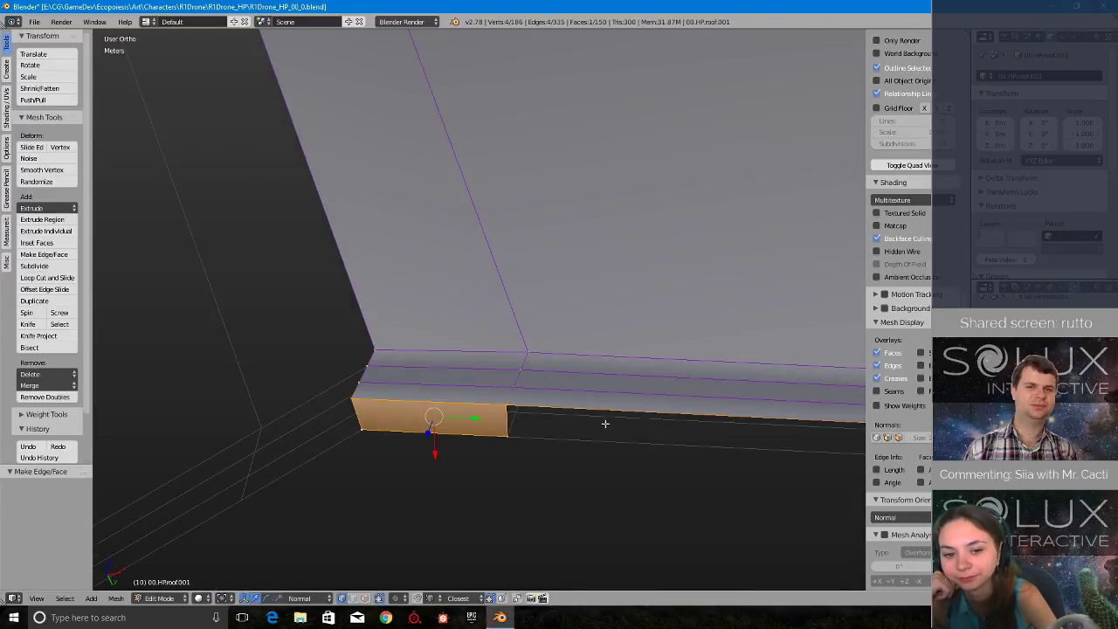
- Maximize the 3D view and fill the long lower rim face from the short corner face to the next extruded vertex pair
{"action": "scroll", "coordinate": [540, 425], "scroll_direction": "down", "scroll_amount": 3}
{"action": "right_click", "coordinate": [504, 372]}
{"action": "scroll", "coordinate": [617, 409], "scroll_direction": "down", "scroll_amount": 3}
{"action": "middle_click_drag", "start_coordinate": [626, 411], "coordinate": [681, 392], "text": "shift"}
{"action": "scroll", "coordinate": [575, 391], "scroll_direction": "up", "scroll_amount": 2}
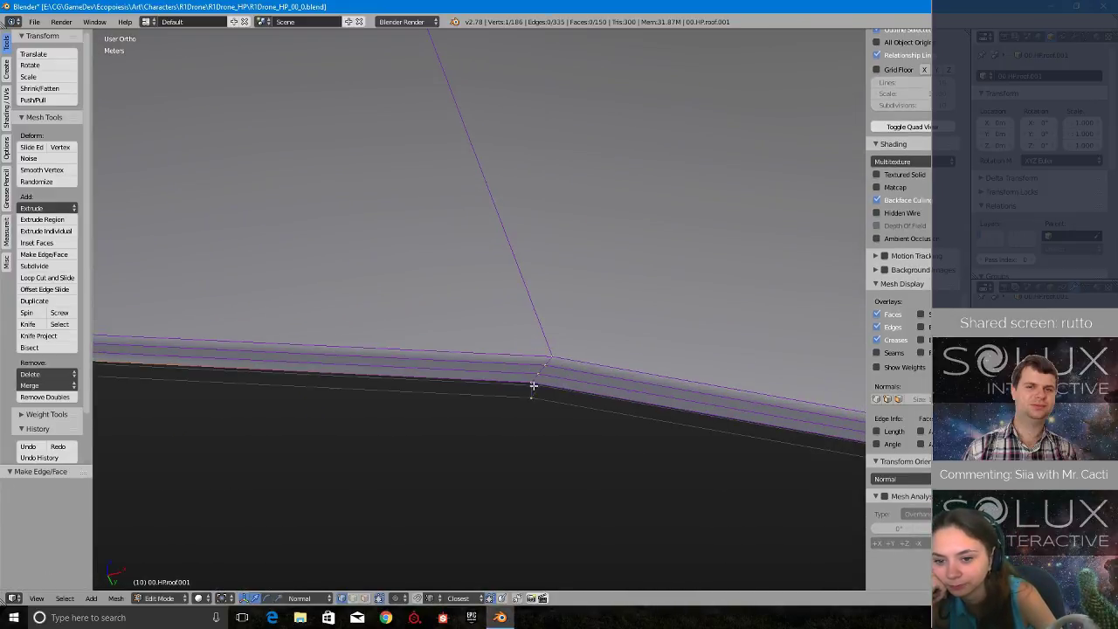
{"action": "right_click", "coordinate": [532, 401], "text": "ctrl"}
{"action": "middle_click_drag", "start_coordinate": [334, 351], "coordinate": [776, 385], "text": "shift"}
{"action": "key", "text": "shift+space"}
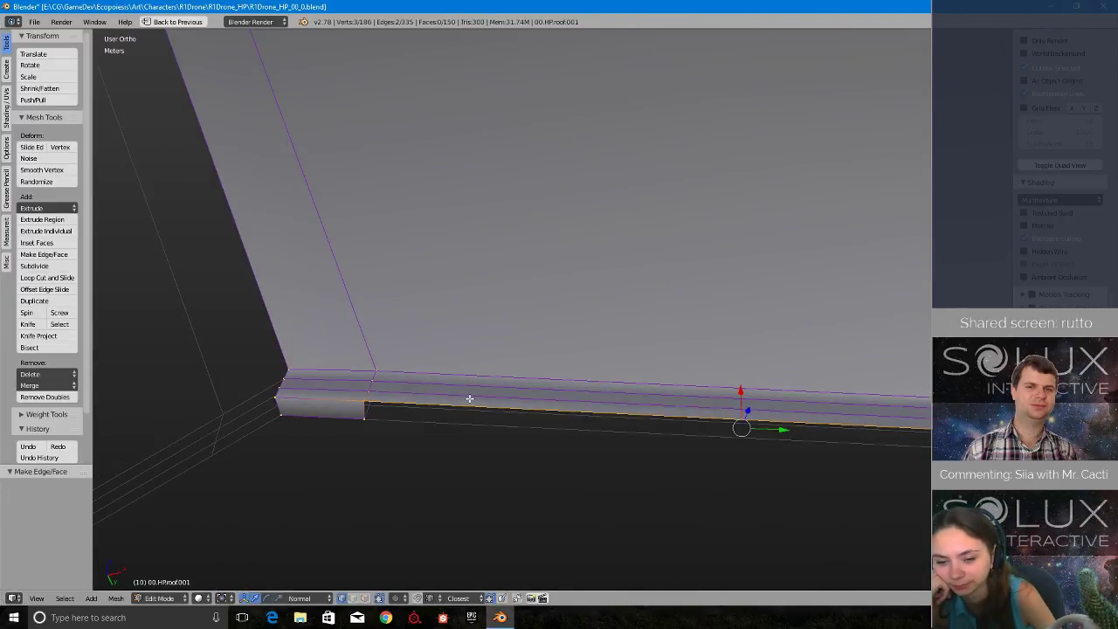
{"action": "middle_click_drag", "start_coordinate": [469, 399], "coordinate": [356, 289], "text": "shift"}
{"action": "key", "text": "f"}
- Fill the next lower rim faces one after another between the extruded vertex pairs along the roof's edge
{"action": "scroll", "coordinate": [544, 376], "scroll_direction": "down", "scroll_amount": 4}
{"action": "middle_click_drag", "start_coordinate": [867, 344], "coordinate": [432, 335], "text": "shift"}
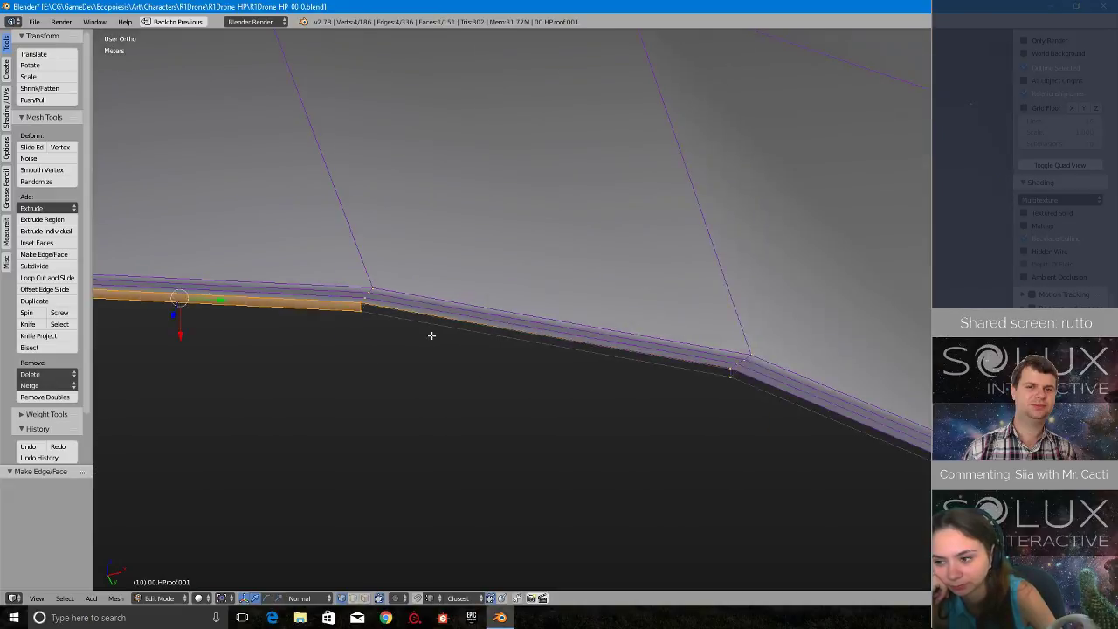
{"action": "scroll", "coordinate": [375, 325], "scroll_direction": "up", "scroll_amount": 2}
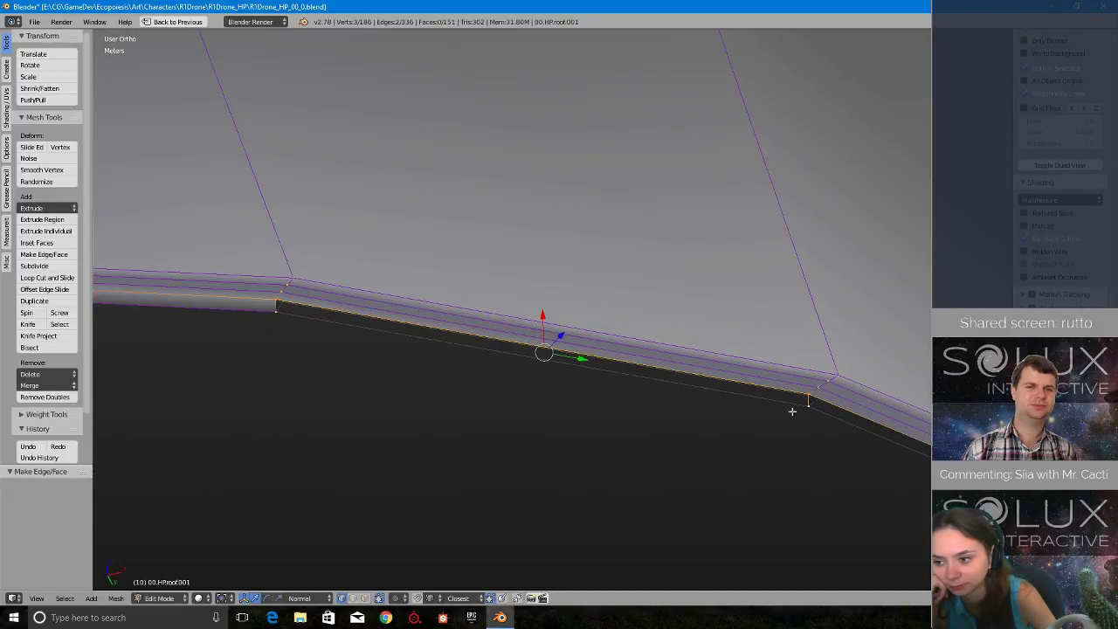
{"action": "middle_click_drag", "start_coordinate": [759, 394], "coordinate": [525, 303], "text": "shift"}
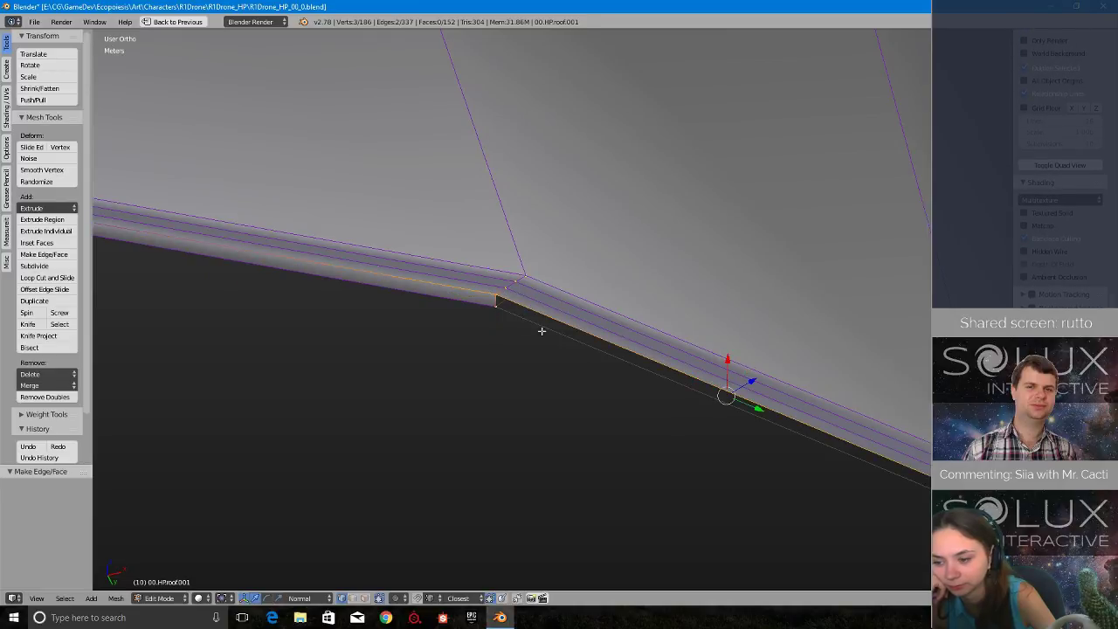
{"action": "key", "text": "f"}
{"action": "middle_click_drag", "start_coordinate": [487, 311], "coordinate": [313, 207]}
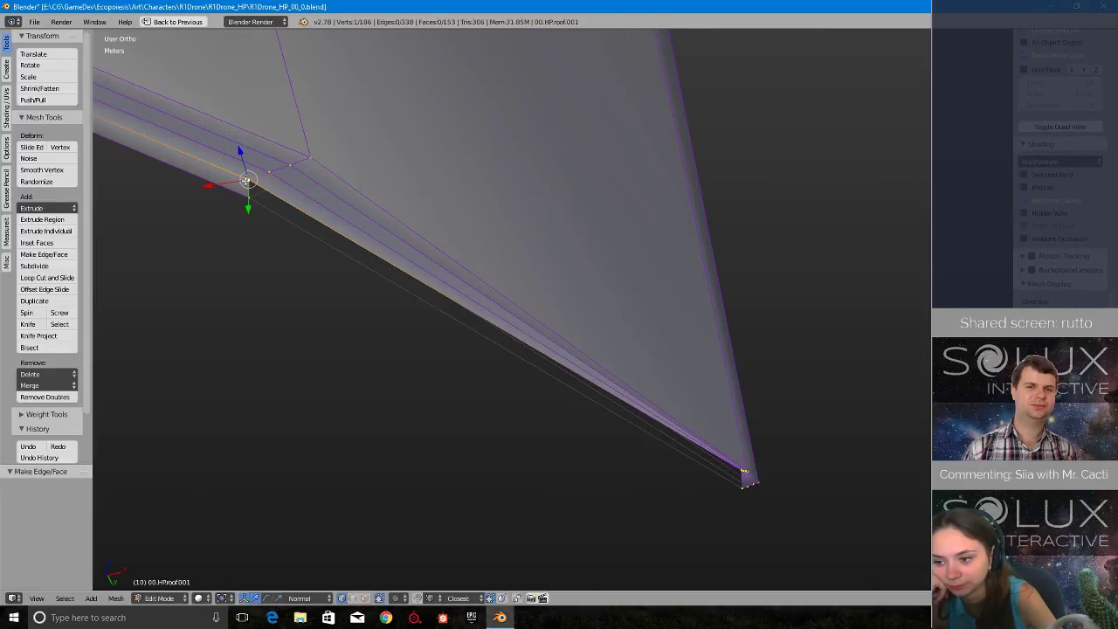
- Fill the last lower rim face, which runs down to the roof's pointed corner
{"action": "scroll", "coordinate": [813, 507], "scroll_direction": "up", "scroll_amount": 5}
{"action": "middle_click_drag", "start_coordinate": [843, 502], "coordinate": [517, 184], "text": "shift"}
{"action": "scroll", "coordinate": [790, 473], "scroll_direction": "up", "scroll_amount": 3}
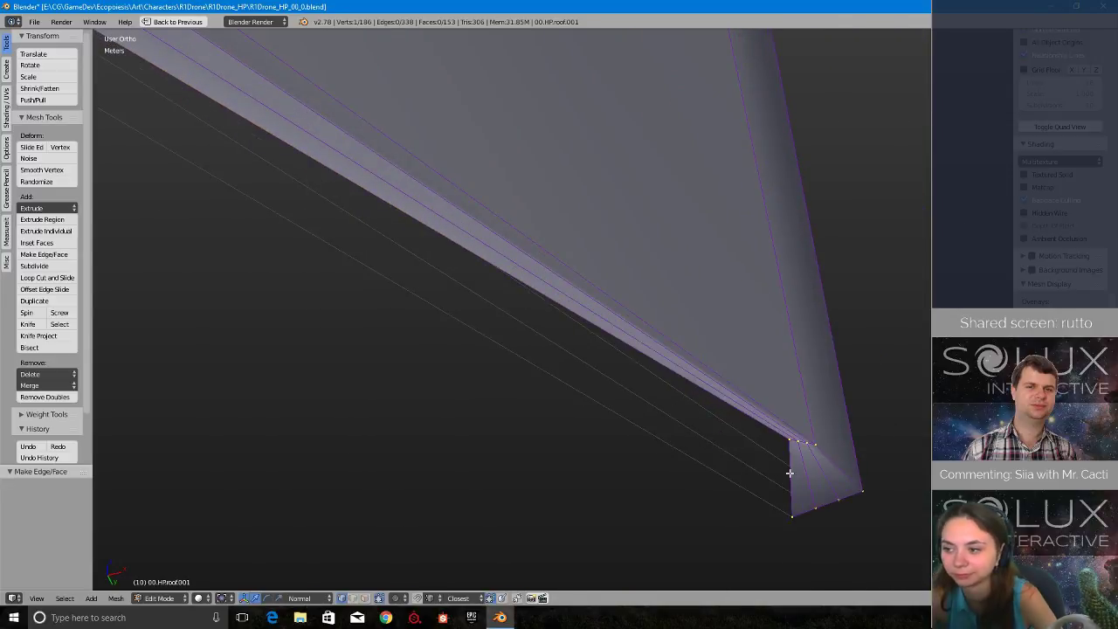
{"action": "scroll", "coordinate": [755, 507], "scroll_direction": "down", "scroll_amount": 10}
{"action": "middle_click_drag", "start_coordinate": [477, 289], "coordinate": [878, 492], "text": "shift"}
{"action": "scroll", "coordinate": [838, 462], "scroll_direction": "up", "scroll_amount": 3}
{"action": "key", "text": "f"}
- Examine the closed rim and the inner shell against the original roof in both solid and wireframe shading
{"action": "scroll", "coordinate": [795, 435], "scroll_direction": "down", "scroll_amount": 6}
{"action": "middle_click_drag", "start_coordinate": [744, 443], "coordinate": [641, 405]}
{"action": "middle_click_drag", "start_coordinate": [549, 290], "coordinate": [497, 246]}
{"action": "scroll", "coordinate": [497, 245], "scroll_direction": "up", "scroll_amount": 4}
{"action": "middle_click_drag", "start_coordinate": [436, 312], "coordinate": [787, 527], "text": "shift"}
{"action": "middle_click_drag", "start_coordinate": [639, 399], "coordinate": [655, 453]}
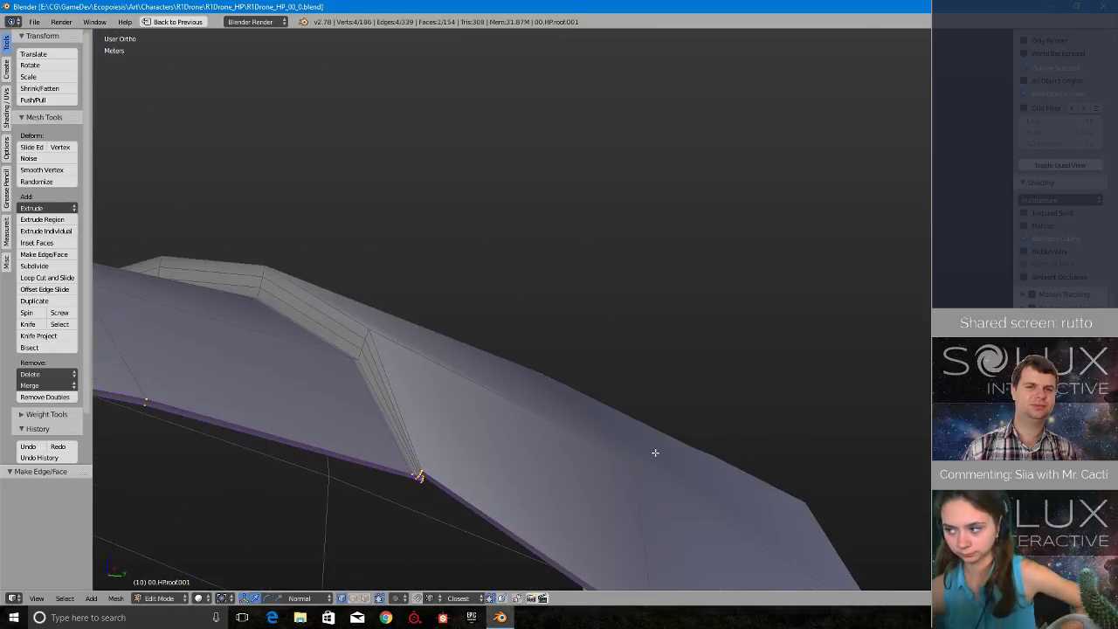
{"action": "left_click", "coordinate": [745, 425]}
{"action": "mouse_move", "coordinate": [745, 426]}
{"action": "middle_mouse_down"}
{"action": "mouse_move", "coordinate": [768, 425]}
{"action": "mouse_move", "coordinate": [714, 429]}
{"action": "mouse_move", "coordinate": [844, 444]}
{"action": "mouse_move", "coordinate": [706, 478]}
{"action": "mouse_move", "coordinate": [696, 457]}
{"action": "mouse_move", "coordinate": [709, 449]}
{"action": "mouse_move", "coordinate": [701, 479]}
{"action": "mouse_move", "coordinate": [672, 486]}
{"action": "mouse_move", "coordinate": [601, 379]}
{"action": "mouse_move", "coordinate": [691, 436]}
{"action": "mouse_move", "coordinate": [793, 387]}
{"action": "mouse_move", "coordinate": [781, 327]}
{"action": "mouse_move", "coordinate": [855, 316]}
{"action": "mouse_move", "coordinate": [825, 345]}
{"action": "middle_mouse_up"}
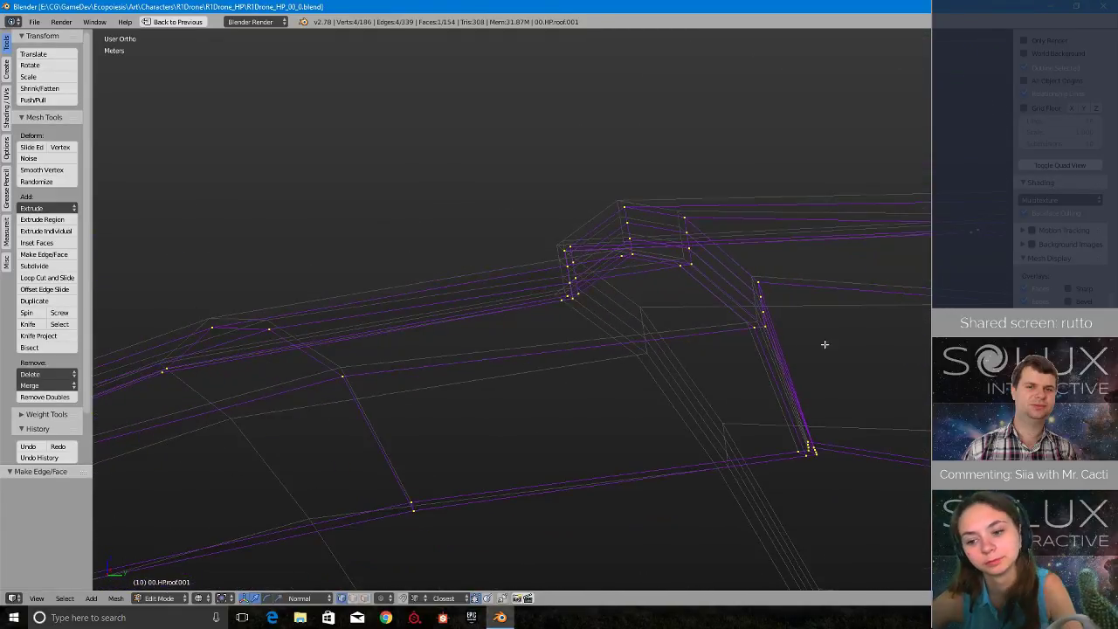
{"action": "middle_click_drag", "start_coordinate": [579, 423], "coordinate": [675, 368]}
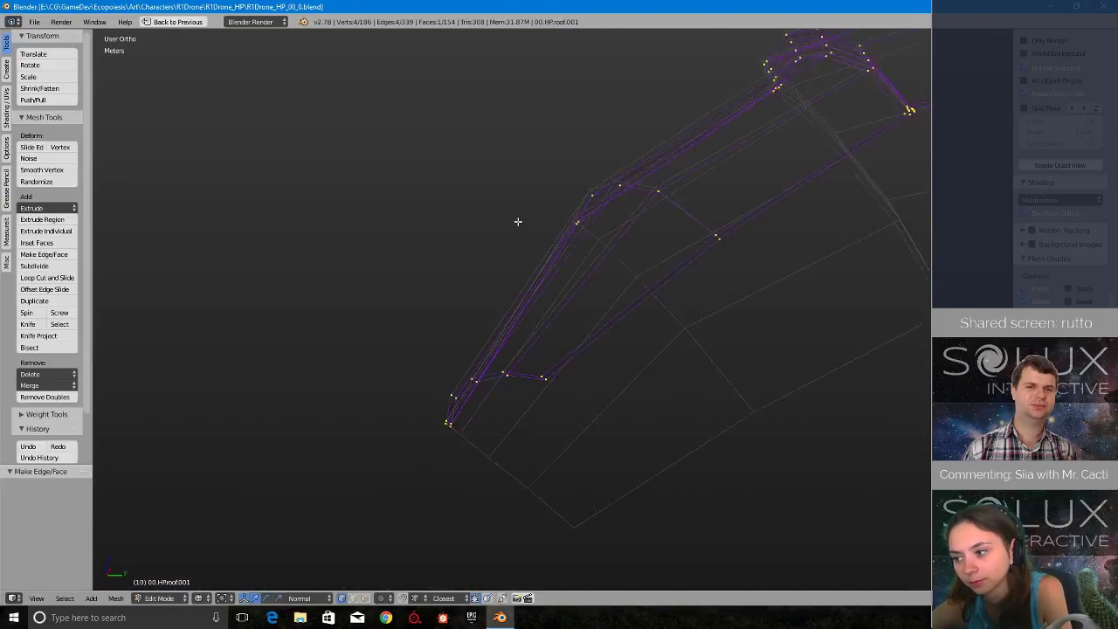
{"action": "key", "text": "z"}
{"action": "mouse_move", "coordinate": [518, 222]}
{"action": "middle_mouse_down"}
{"action": "mouse_move", "coordinate": [526, 282]}
{"action": "mouse_move", "coordinate": [647, 285]}
{"action": "mouse_move", "coordinate": [744, 214]}
{"action": "middle_mouse_up"}
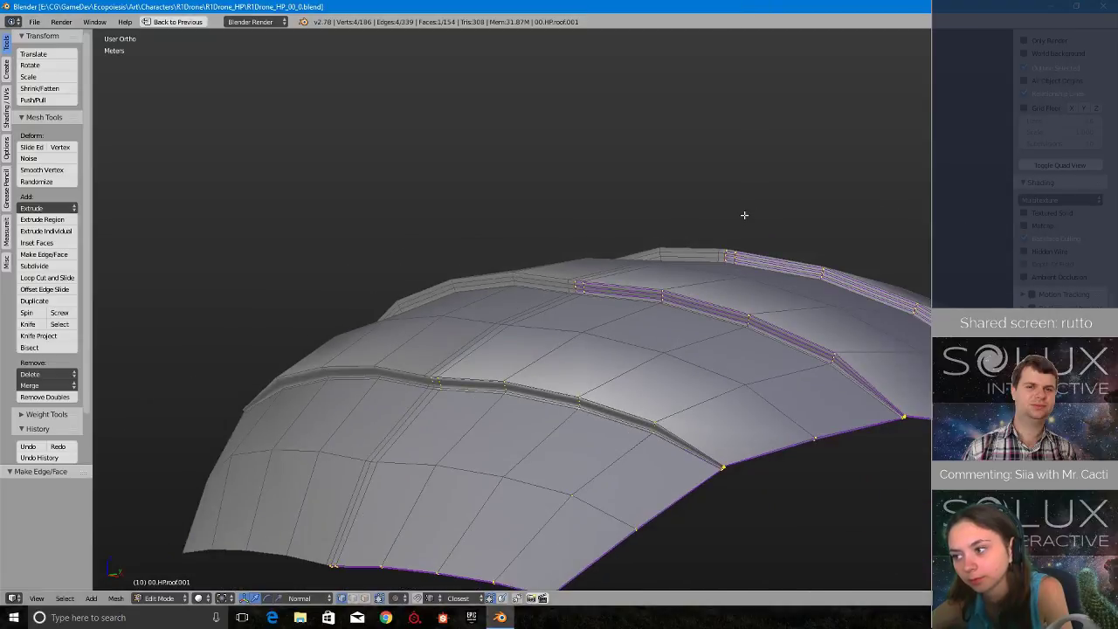
- Return to Object Mode and snap the 3D cursor to the scene centre
{"action": "key", "text": "Tab"}
{"action": "middle_click_drag", "start_coordinate": [737, 325], "coordinate": [727, 143]}
{"action": "key", "text": "shift+s"}
{"action": "left_click", "coordinate": [713, 299]}
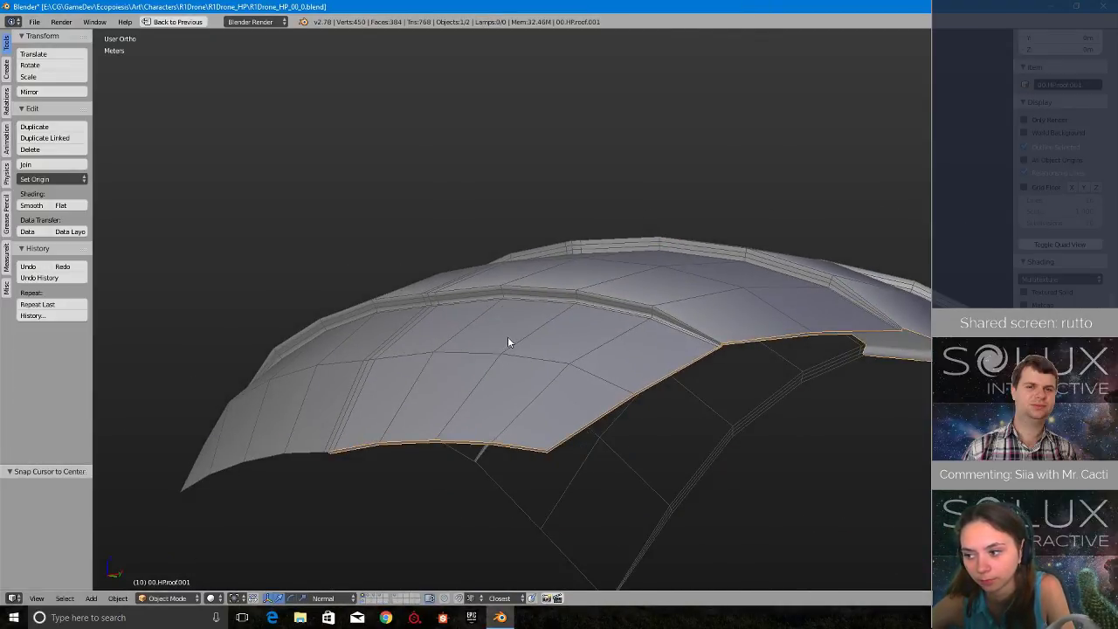
- Add the original roof to the selection as the active object and join the inner shell into it
{"action": "right_click", "coordinate": [525, 351], "text": "shift"}
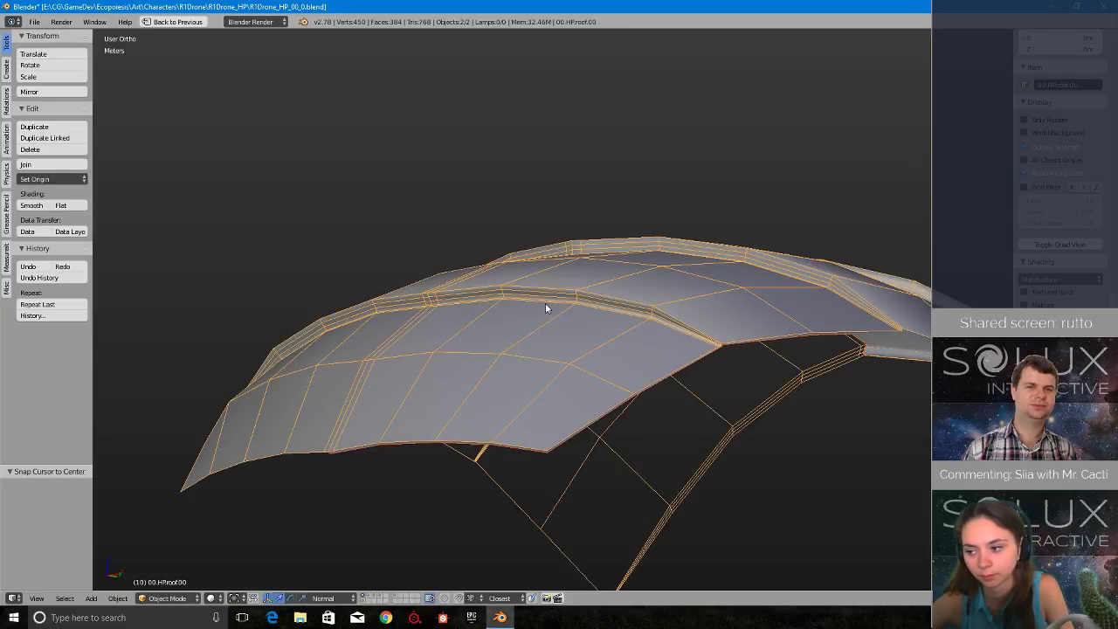
{"action": "middle_click_drag", "start_coordinate": [546, 306], "coordinate": [658, 340]}
{"action": "scroll", "coordinate": [656, 340], "scroll_direction": "down", "scroll_amount": 4}
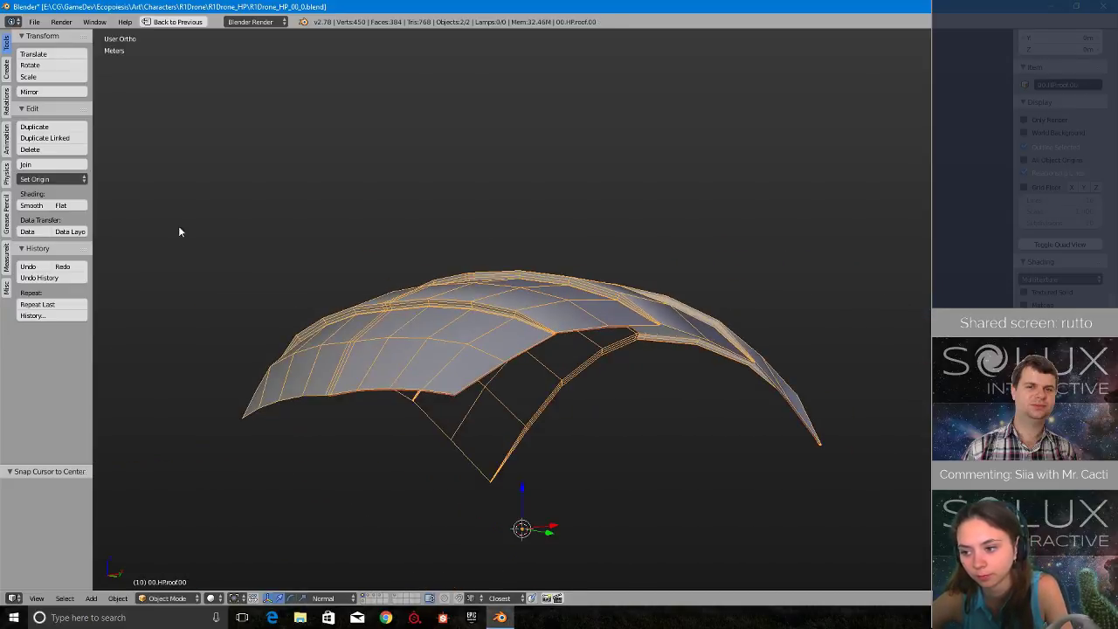
{"action": "left_click", "coordinate": [68, 166]}
- Enter Edit Mode on the joined roof, select the whole mesh and remove doubles with a 0.1 mm merge distance
{"action": "scroll", "coordinate": [478, 353], "scroll_direction": "up", "scroll_amount": 2}
{"action": "key", "text": "Tab"}
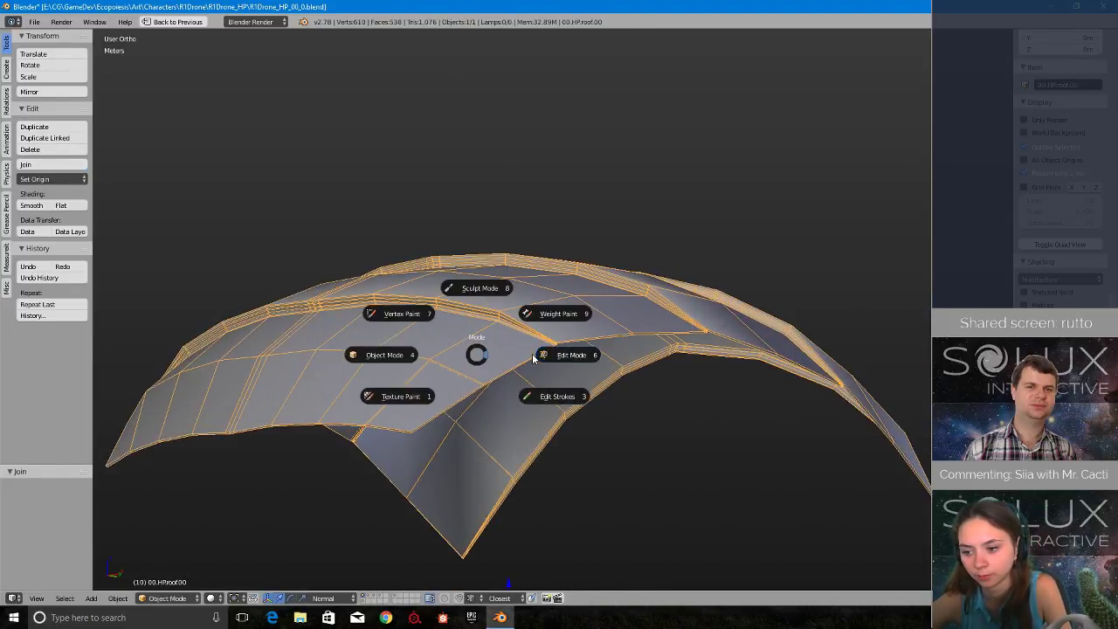
{"action": "left_click", "coordinate": [514, 343]}
{"action": "key", "text": "a"}
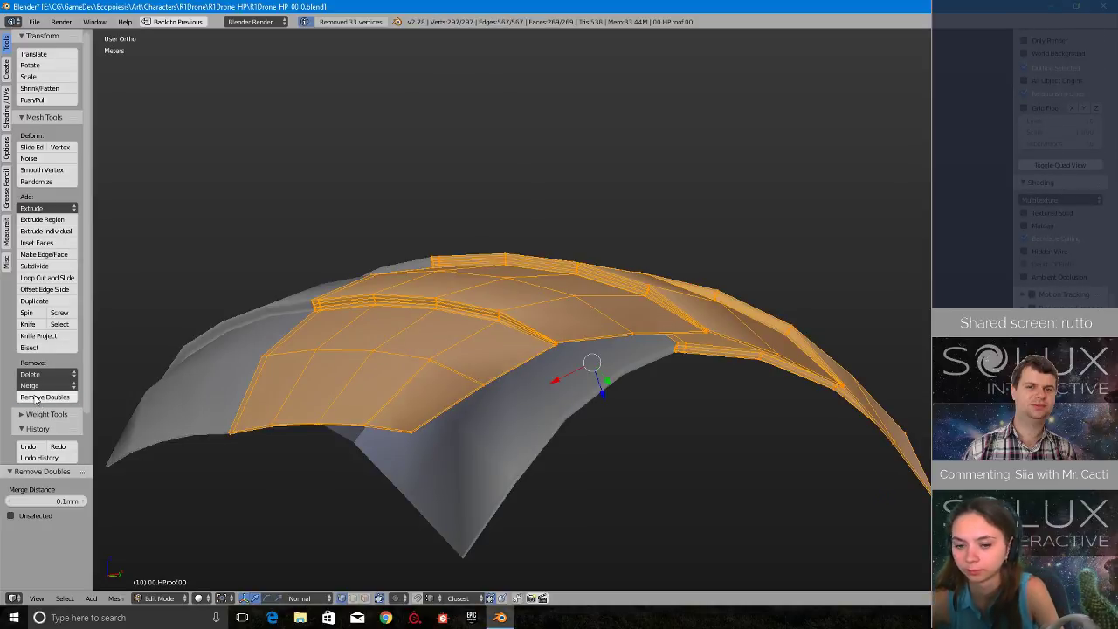
{"action": "scroll", "coordinate": [413, 357], "scroll_direction": "up", "scroll_amount": 6}
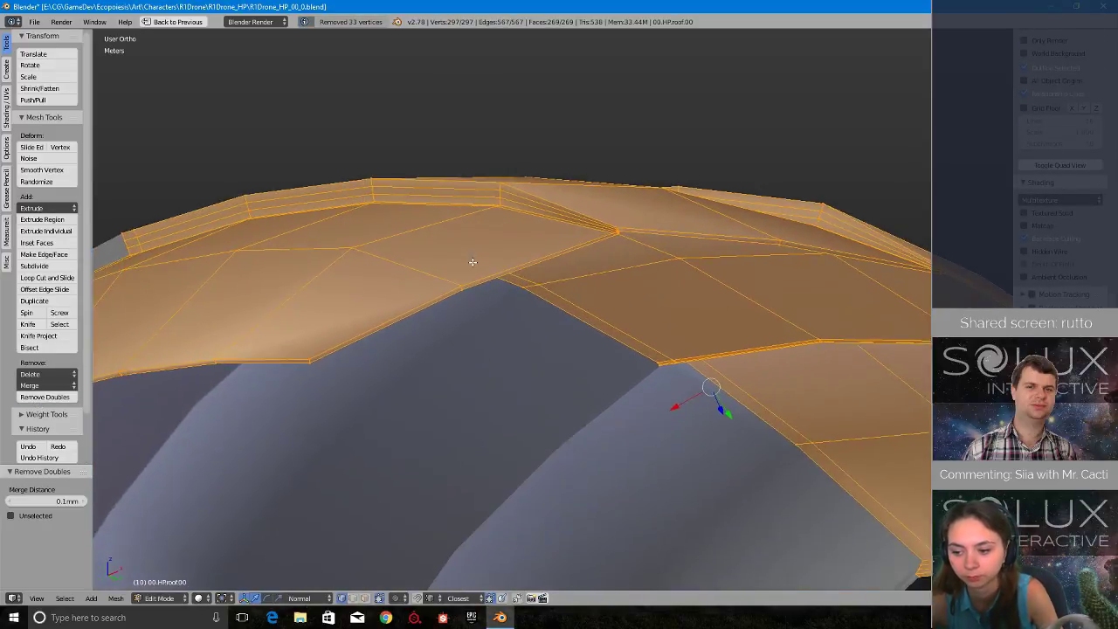
- Try to collapse the two nearly coincident vertices on the rim edge beside the first overlap corner
{"action": "scroll", "coordinate": [653, 199], "scroll_direction": "up", "scroll_amount": 5}
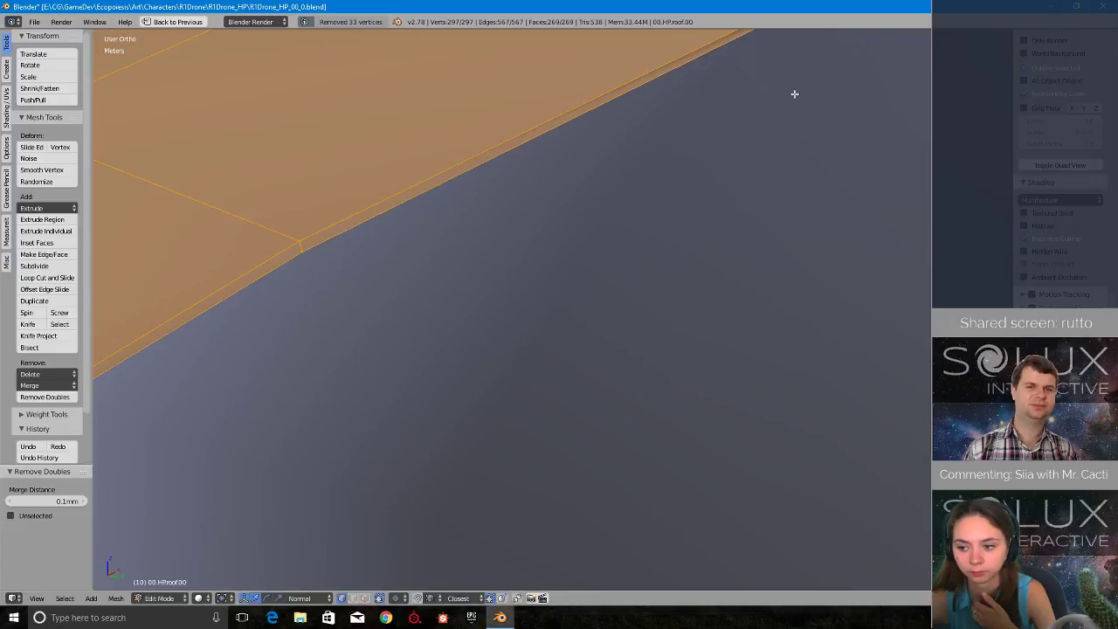
{"action": "middle_click_drag", "start_coordinate": [794, 95], "coordinate": [499, 387], "text": "shift"}
{"action": "scroll", "coordinate": [427, 347], "scroll_direction": "up", "scroll_amount": 4}
{"action": "key", "text": "a"}
{"action": "scroll", "coordinate": [396, 326], "scroll_direction": "up", "scroll_amount": 2}
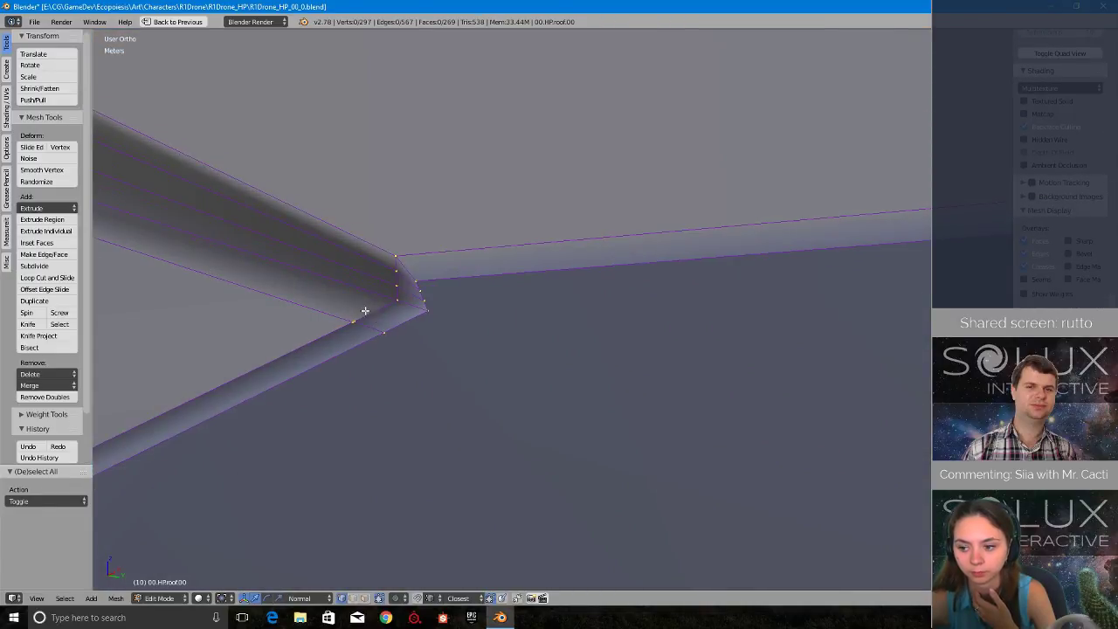
{"action": "scroll", "coordinate": [361, 324], "scroll_direction": "up", "scroll_amount": 6}
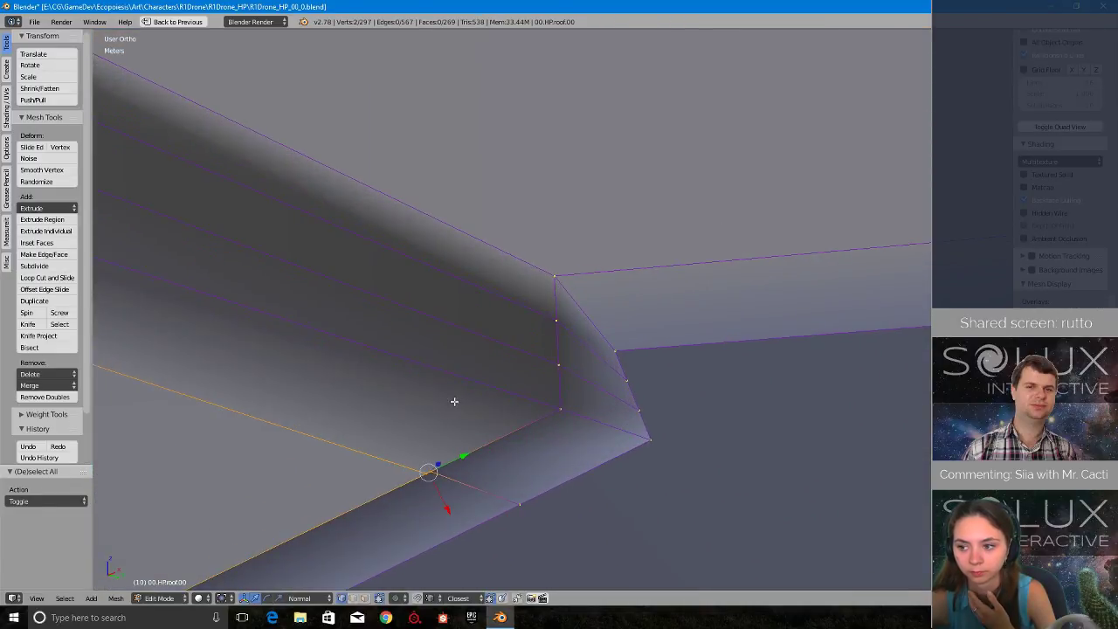
{"action": "scroll", "coordinate": [454, 401], "scroll_direction": "down", "scroll_amount": 3}
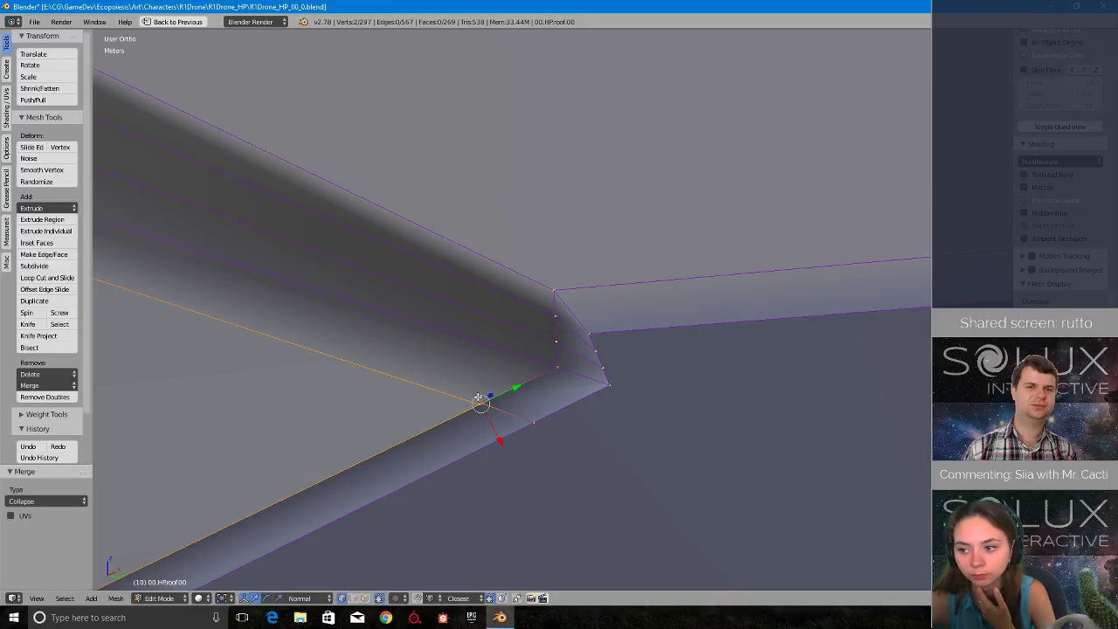
- Reselect the two nearly coincident rim vertices beside the first overlap corner and merge them at the last one
{"action": "key", "text": "a"}
{"action": "middle_click_drag", "start_coordinate": [479, 397], "coordinate": [480, 364]}
{"action": "scroll", "coordinate": [494, 403], "scroll_direction": "up", "scroll_amount": 2}
{"action": "scroll", "coordinate": [479, 364], "scroll_direction": "up", "scroll_amount": 5}
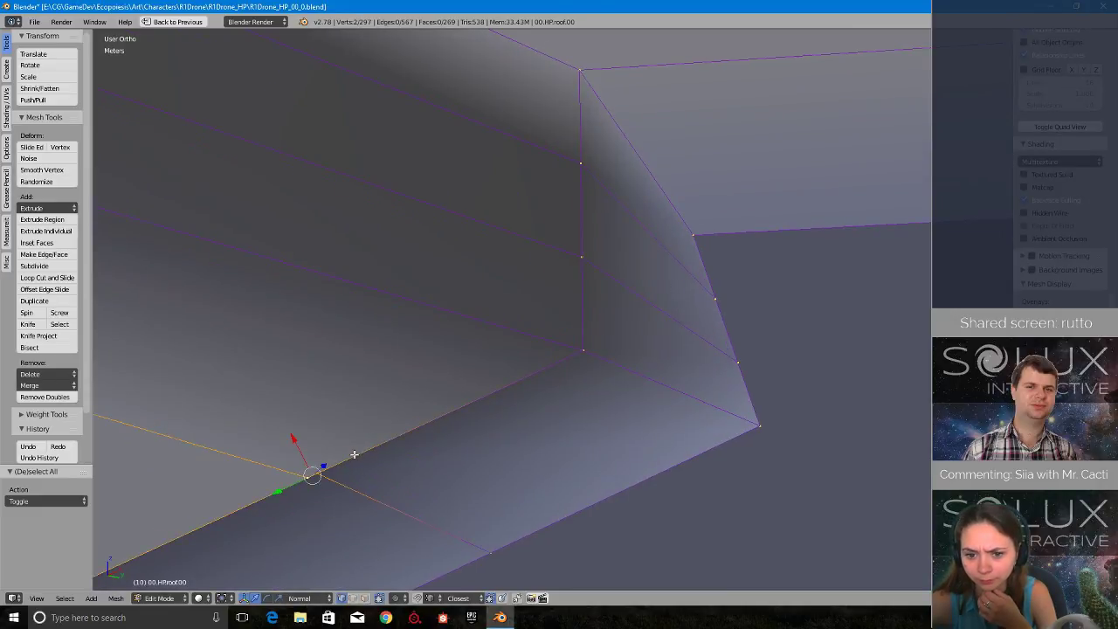
{"action": "left_click", "coordinate": [349, 417]}
{"action": "scroll", "coordinate": [362, 429], "scroll_direction": "down", "scroll_amount": 5}
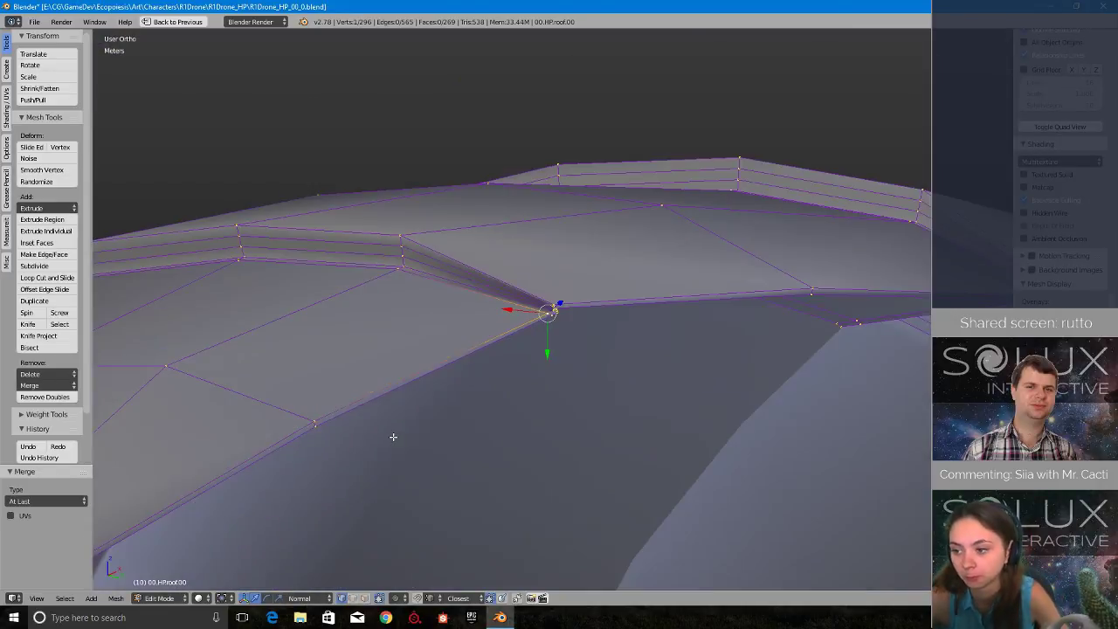
- Merge the two nearly coincident rim vertices beside the neighbouring overlap corner at the last selected one
{"action": "scroll", "coordinate": [393, 437], "scroll_direction": "down", "scroll_amount": 4}
{"action": "middle_click_drag", "start_coordinate": [765, 328], "coordinate": [685, 328], "text": "shift"}
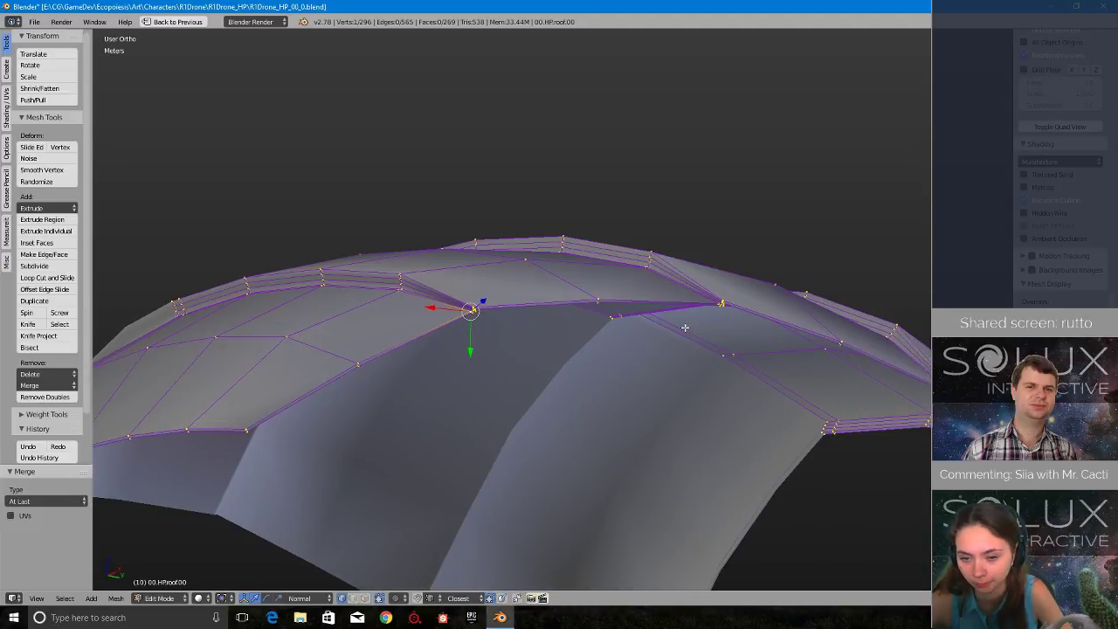
{"action": "scroll", "coordinate": [741, 294], "scroll_direction": "up", "scroll_amount": 8}
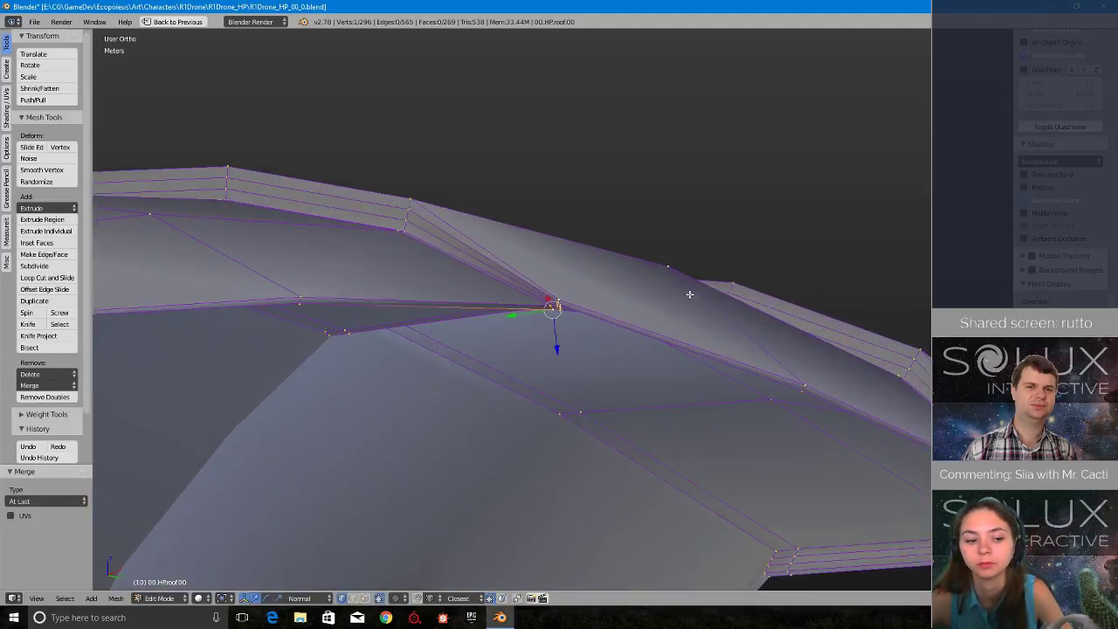
{"action": "scroll", "coordinate": [513, 228], "scroll_direction": "up", "scroll_amount": 4}
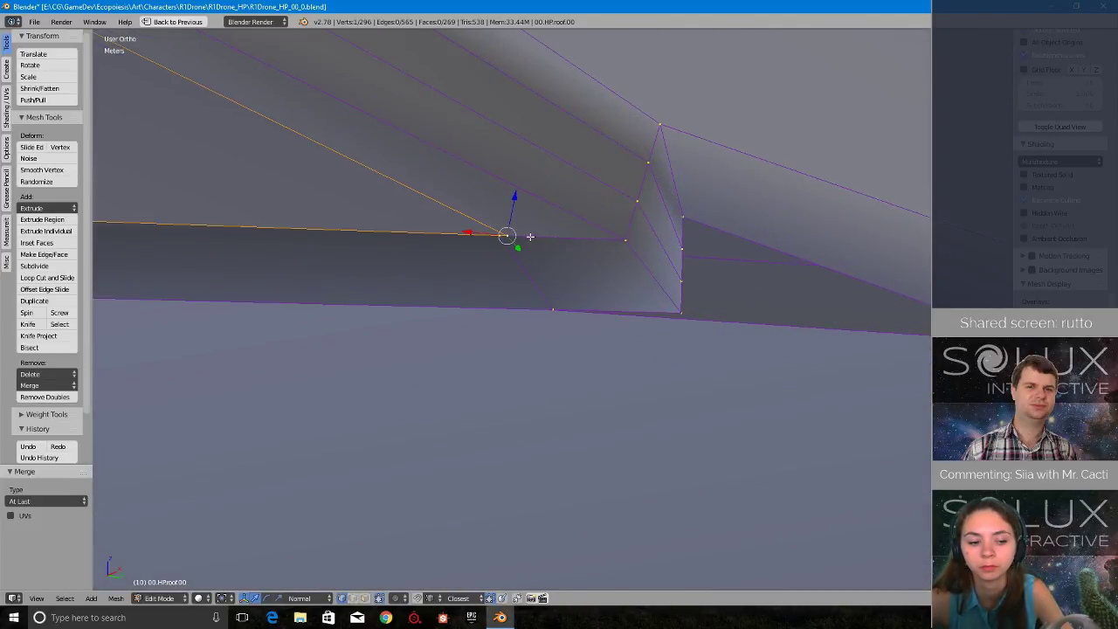
{"action": "scroll", "coordinate": [530, 236], "scroll_direction": "up", "scroll_amount": 5}
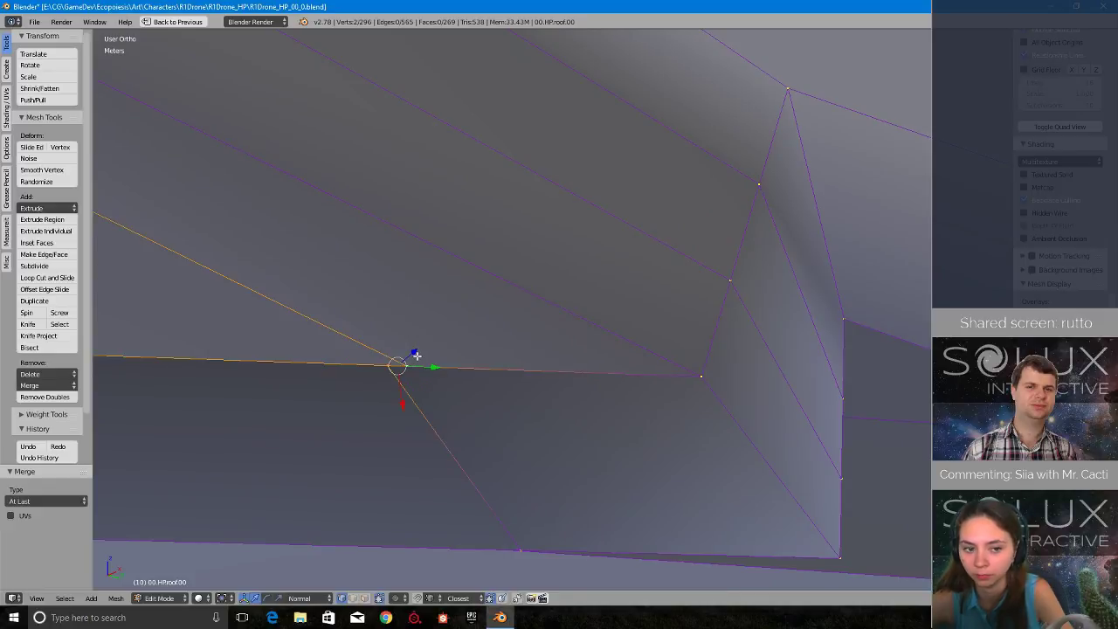
{"action": "left_click", "coordinate": [420, 361]}
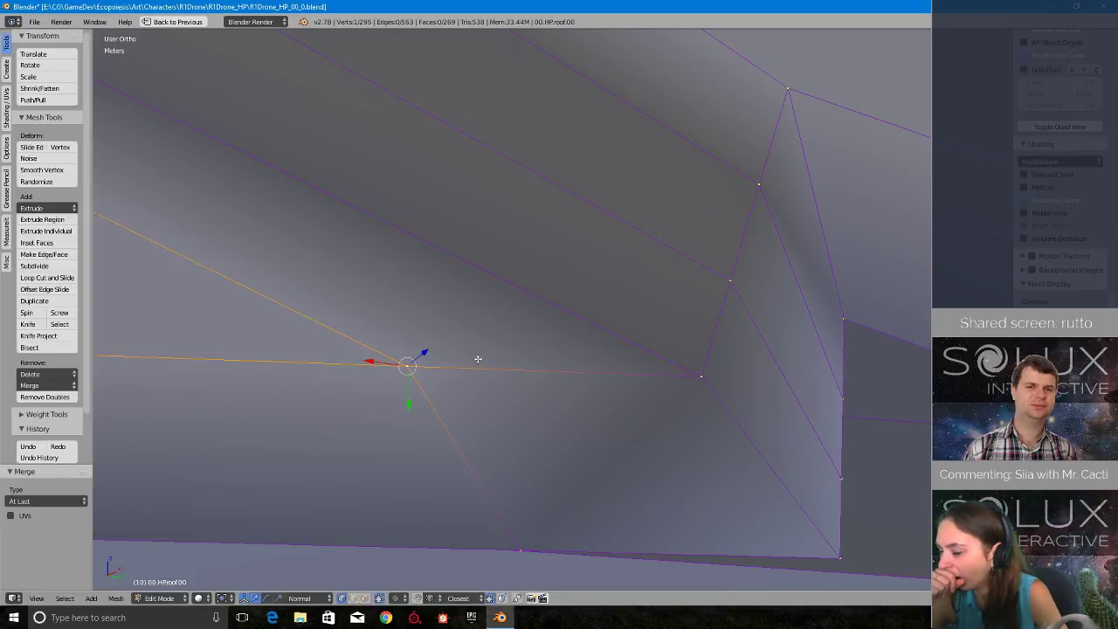
- Examine the remaining overlap corners along the rim for further unmerged vertices
{"action": "scroll", "coordinate": [507, 442], "scroll_direction": "down", "scroll_amount": 20}
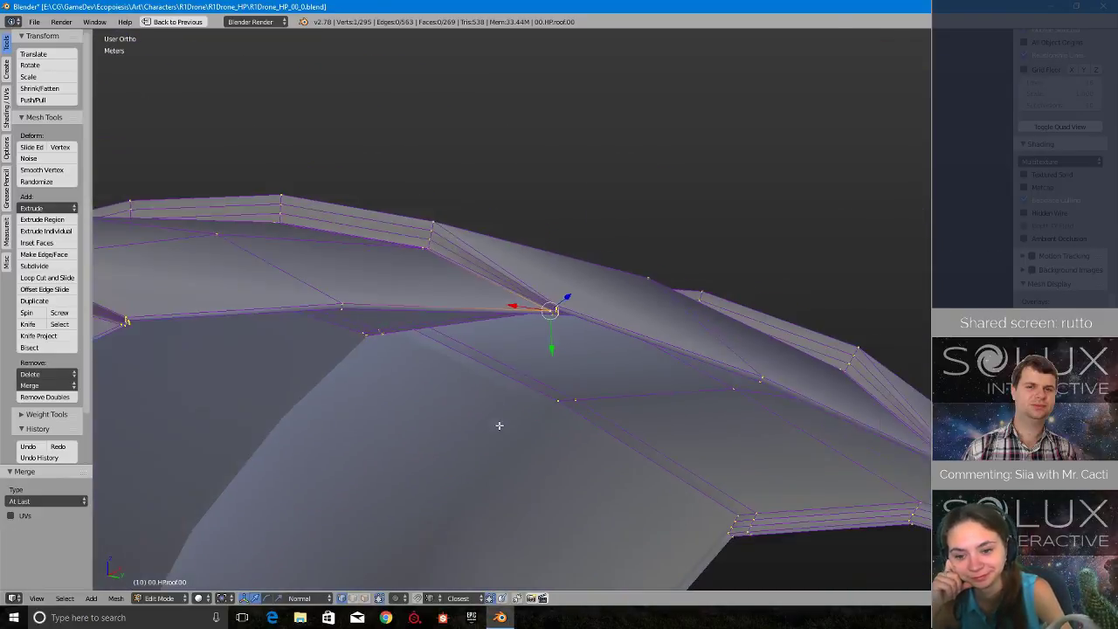
{"action": "middle_click_drag", "start_coordinate": [904, 447], "coordinate": [644, 355], "text": "shift"}
{"action": "scroll", "coordinate": [612, 348], "scroll_direction": "up", "scroll_amount": 10}
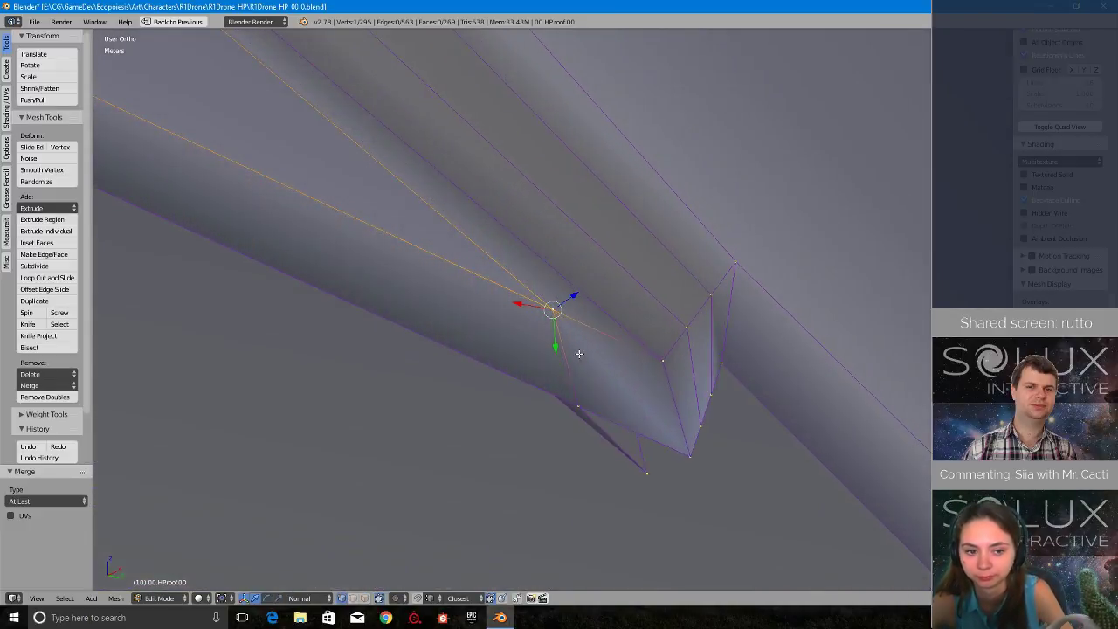
{"action": "middle_click_drag", "start_coordinate": [579, 354], "coordinate": [564, 396]}
{"action": "middle_click_drag", "start_coordinate": [649, 338], "coordinate": [764, 247]}
{"action": "scroll", "coordinate": [531, 292], "scroll_direction": "down", "scroll_amount": 3}
{"action": "middle_click_drag", "start_coordinate": [531, 292], "coordinate": [599, 320]}
- In face selection mode, delete the strip of six inner rim faces along the roof's centre line and save the file
{"action": "key", "text": "ctrl+Tab"}
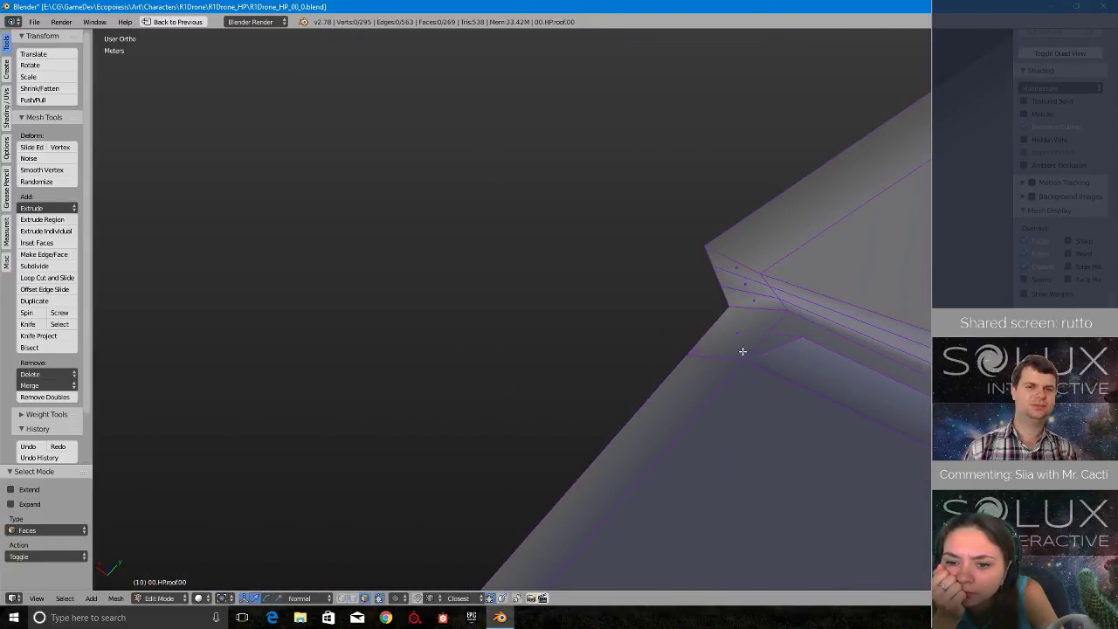
{"action": "mouse_move", "coordinate": [908, 350]}
{"action": "middle_mouse_down"}
{"action": "mouse_move", "coordinate": [519, 334]}
{"action": "mouse_move", "coordinate": [626, 390]}
{"action": "mouse_move", "coordinate": [561, 302]}
{"action": "mouse_move", "coordinate": [584, 324]}
{"action": "mouse_move", "coordinate": [576, 289]}
{"action": "middle_mouse_up"}
{"action": "scroll", "coordinate": [563, 302], "scroll_direction": "up", "scroll_amount": 5}
{"action": "key", "text": "z"}
{"action": "mouse_move", "coordinate": [641, 303]}
{"action": "middle_mouse_down"}
{"action": "mouse_move", "coordinate": [643, 313]}
{"action": "mouse_move", "coordinate": [637, 298]}
{"action": "middle_mouse_up"}
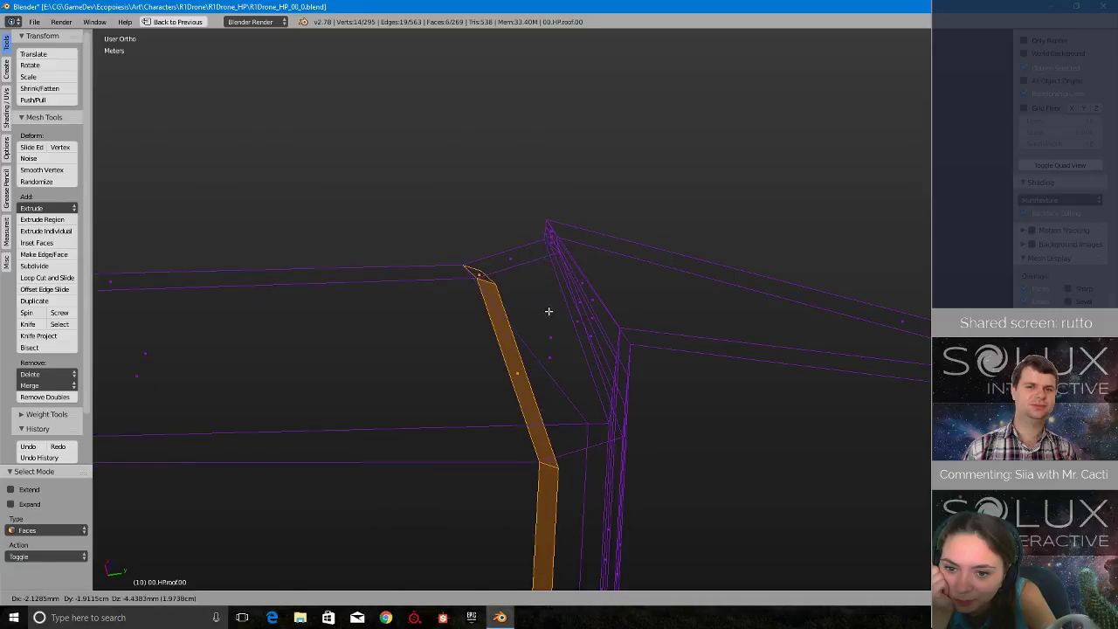
{"action": "left_click", "coordinate": [552, 352]}
{"action": "mouse_move", "coordinate": [551, 352]}
{"action": "middle_mouse_down"}
{"action": "mouse_move", "coordinate": [579, 267]}
{"action": "mouse_move", "coordinate": [559, 257]}
{"action": "mouse_move", "coordinate": [585, 334]}
{"action": "mouse_move", "coordinate": [534, 344]}
{"action": "mouse_move", "coordinate": [525, 276]}
{"action": "mouse_move", "coordinate": [797, 262]}
{"action": "mouse_move", "coordinate": [603, 154]}
{"action": "mouse_move", "coordinate": [624, 239]}
{"action": "mouse_move", "coordinate": [534, 247]}
{"action": "mouse_move", "coordinate": [506, 145]}
{"action": "mouse_move", "coordinate": [507, 364]}
{"action": "mouse_move", "coordinate": [511, 122]}
{"action": "mouse_move", "coordinate": [477, 230]}
{"action": "mouse_move", "coordinate": [453, 209]}
{"action": "mouse_move", "coordinate": [812, 232]}
{"action": "mouse_move", "coordinate": [620, 253]}
{"action": "mouse_move", "coordinate": [565, 248]}
{"action": "mouse_move", "coordinate": [564, 225]}
{"action": "mouse_move", "coordinate": [619, 270]}
{"action": "mouse_move", "coordinate": [612, 248]}
{"action": "mouse_move", "coordinate": [392, 217]}
{"action": "mouse_move", "coordinate": [466, 294]}
{"action": "mouse_move", "coordinate": [491, 280]}
{"action": "mouse_move", "coordinate": [541, 167]}
{"action": "mouse_move", "coordinate": [588, 392]}
{"action": "mouse_move", "coordinate": [581, 369]}
{"action": "mouse_move", "coordinate": [791, 570]}
{"action": "mouse_move", "coordinate": [696, 337]}
{"action": "mouse_move", "coordinate": [702, 292]}
{"action": "middle_mouse_up"}
{"action": "left_click", "coordinate": [555, 264]}
{"action": "key", "text": "ctrl+s"}
- Switch back to vertex selection, inspect the joined roof's rim and underside from several angles, and leave Edit Mode
{"action": "left_click", "coordinate": [492, 277]}
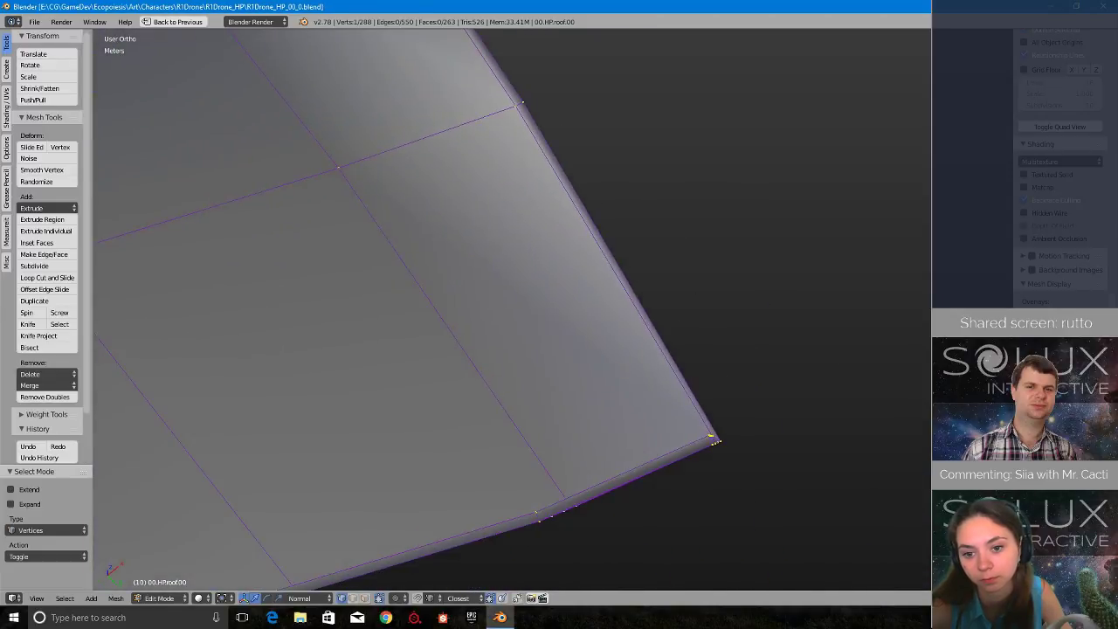
{"action": "middle_click_drag", "start_coordinate": [701, 427], "coordinate": [913, 200]}
{"action": "middle_click_drag", "start_coordinate": [380, 411], "coordinate": [762, 218]}
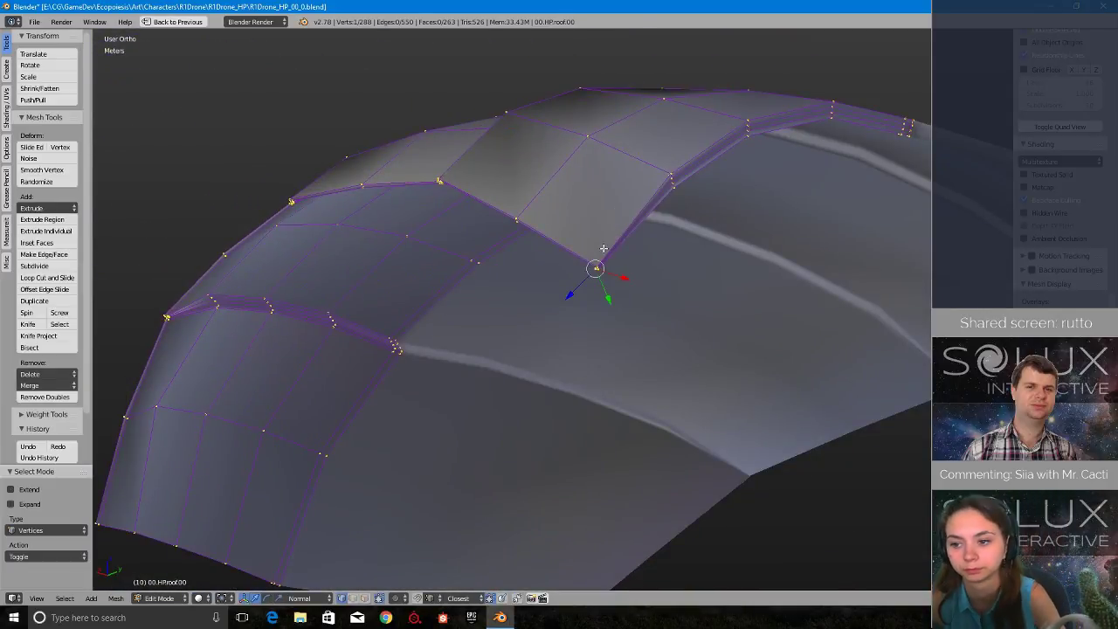
{"action": "middle_click_drag", "start_coordinate": [603, 249], "coordinate": [504, 313]}
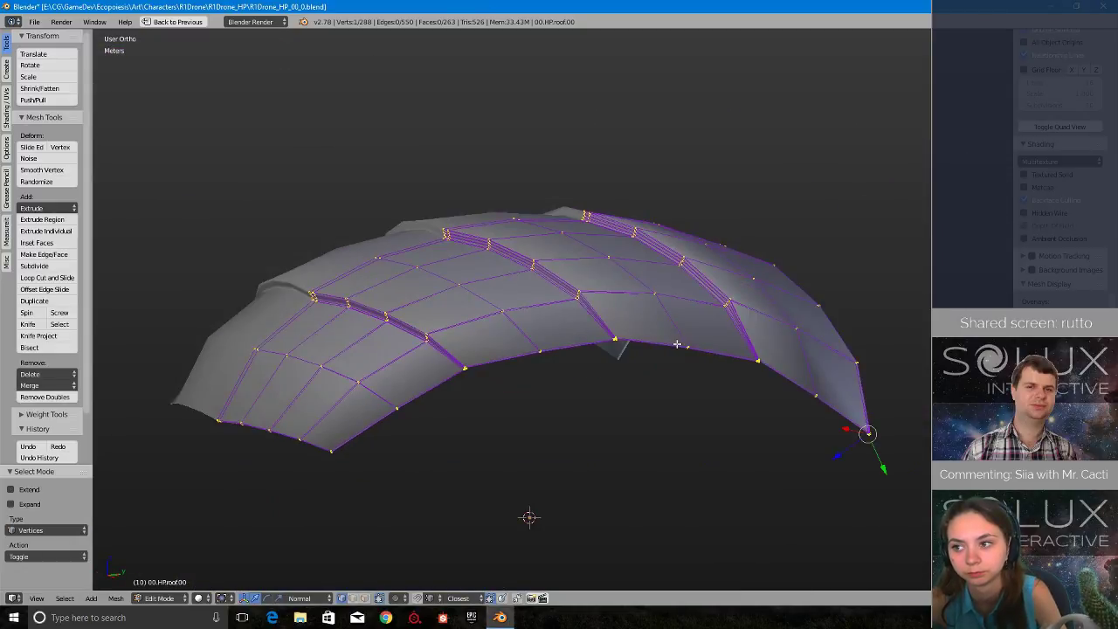
{"action": "middle_click_drag", "start_coordinate": [677, 344], "coordinate": [542, 330]}
{"action": "scroll", "coordinate": [504, 318], "scroll_direction": "up", "scroll_amount": 9}
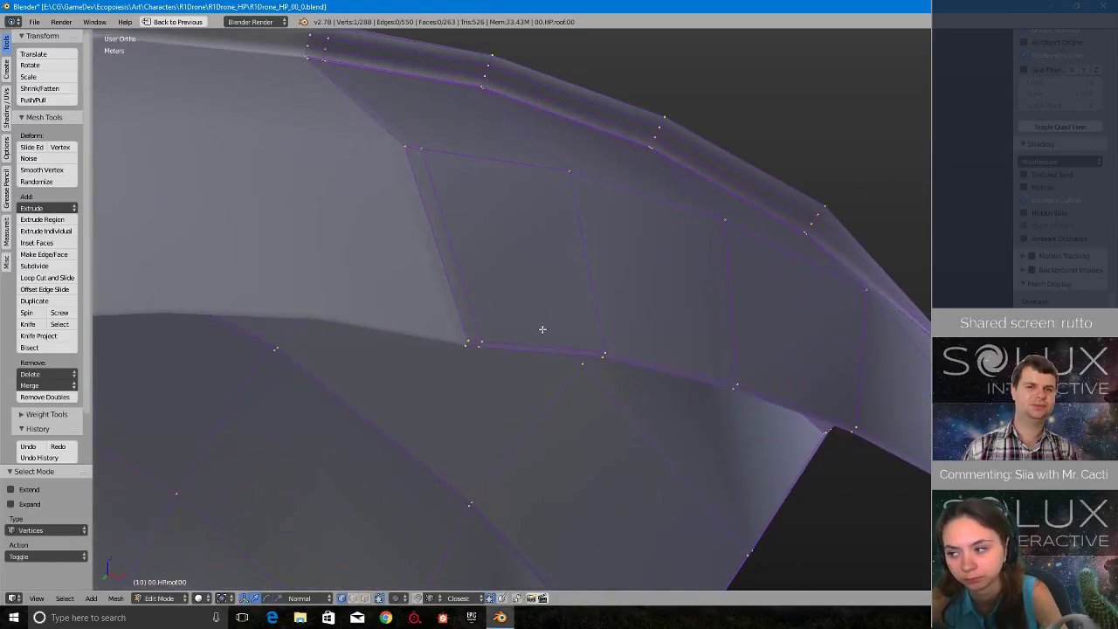
{"action": "scroll", "coordinate": [543, 329], "scroll_direction": "up", "scroll_amount": 3}
{"action": "left_click", "coordinate": [530, 364]}
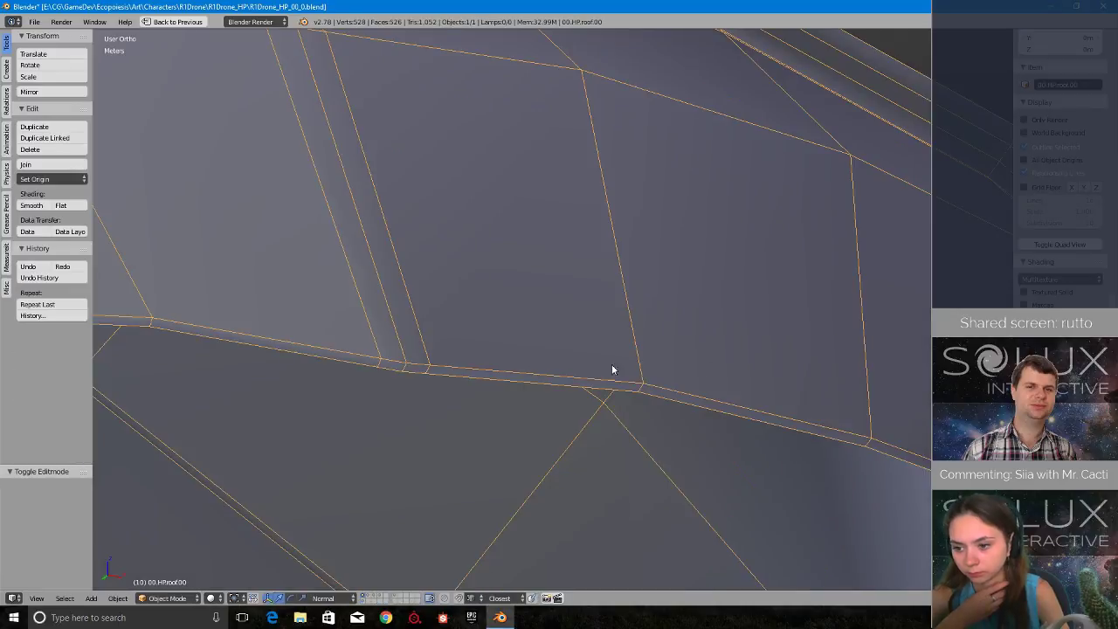
- Restore the multi-panel layout, set the roof's subdivision surface level to 2 and check the smoothed rim in Object Mode
{"action": "key", "text": "ctrl+Up"}
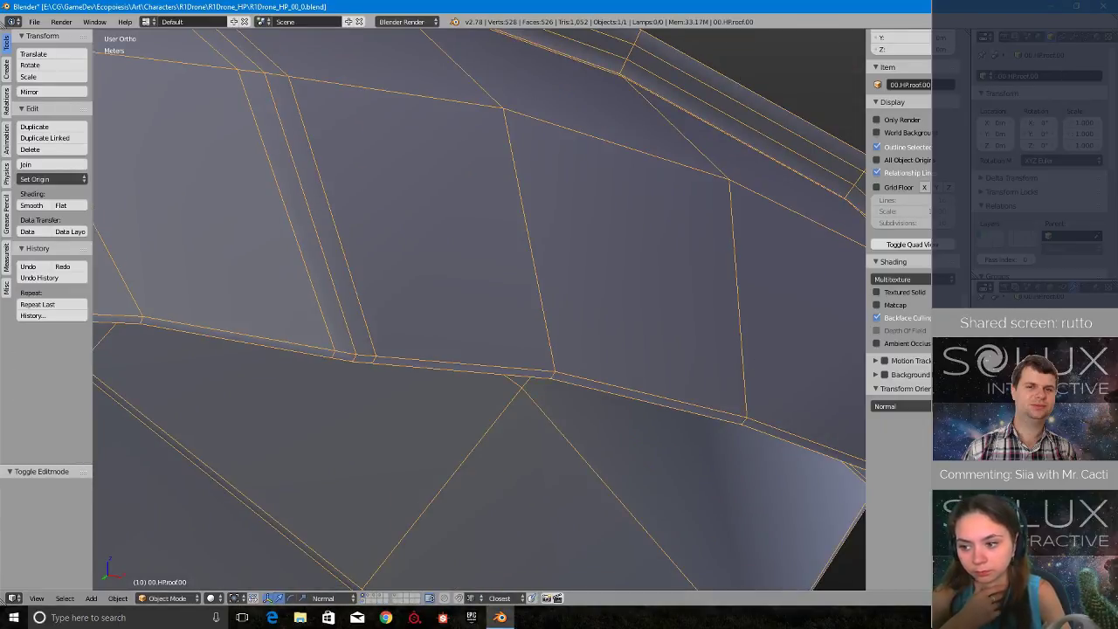
{"action": "key", "text": "ctrl+2"}
{"action": "mouse_move", "coordinate": [460, 312]}
{"action": "middle_mouse_down"}
{"action": "mouse_move", "coordinate": [498, 311]}
{"action": "mouse_move", "coordinate": [452, 310]}
{"action": "mouse_move", "coordinate": [442, 332]}
{"action": "mouse_move", "coordinate": [445, 303]}
{"action": "middle_mouse_up"}
{"action": "key", "text": "Tab"}
{"action": "left_click", "coordinate": [356, 306]}
{"action": "middle_click_drag", "start_coordinate": [356, 312], "coordinate": [486, 278]}
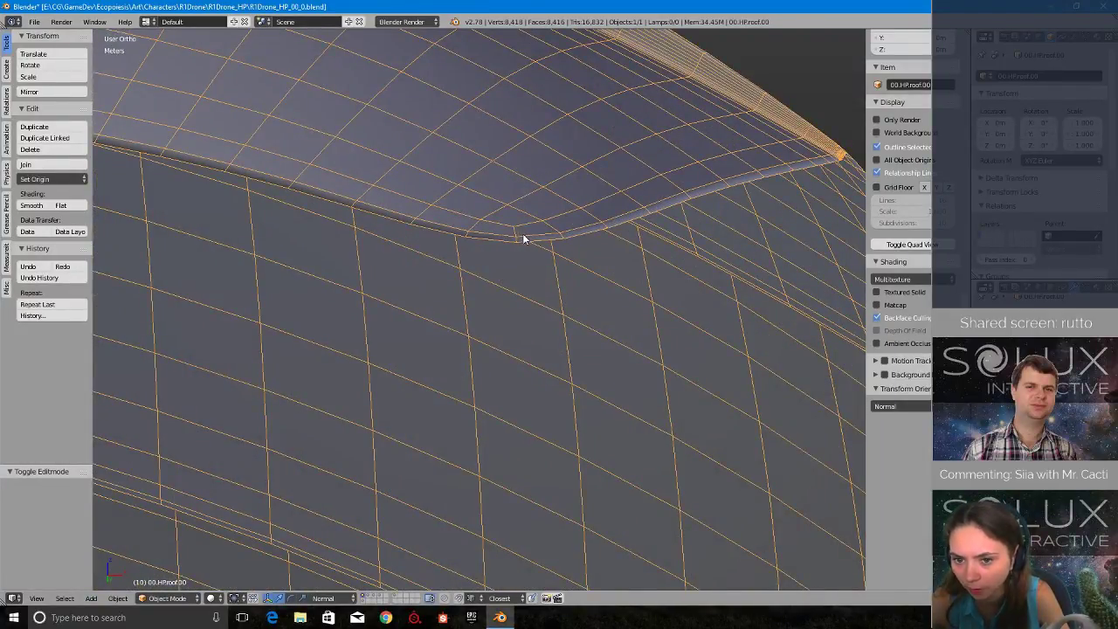
- In Edit Mode, add two evenly spaced loop cuts along the roof's thin rim strip and return to Object Mode
{"action": "middle_click_drag", "start_coordinate": [523, 238], "coordinate": [569, 249]}
{"action": "middle_click_drag", "start_coordinate": [639, 273], "coordinate": [255, 370]}
{"action": "key", "text": "Tab"}
{"action": "left_click", "coordinate": [379, 302]}
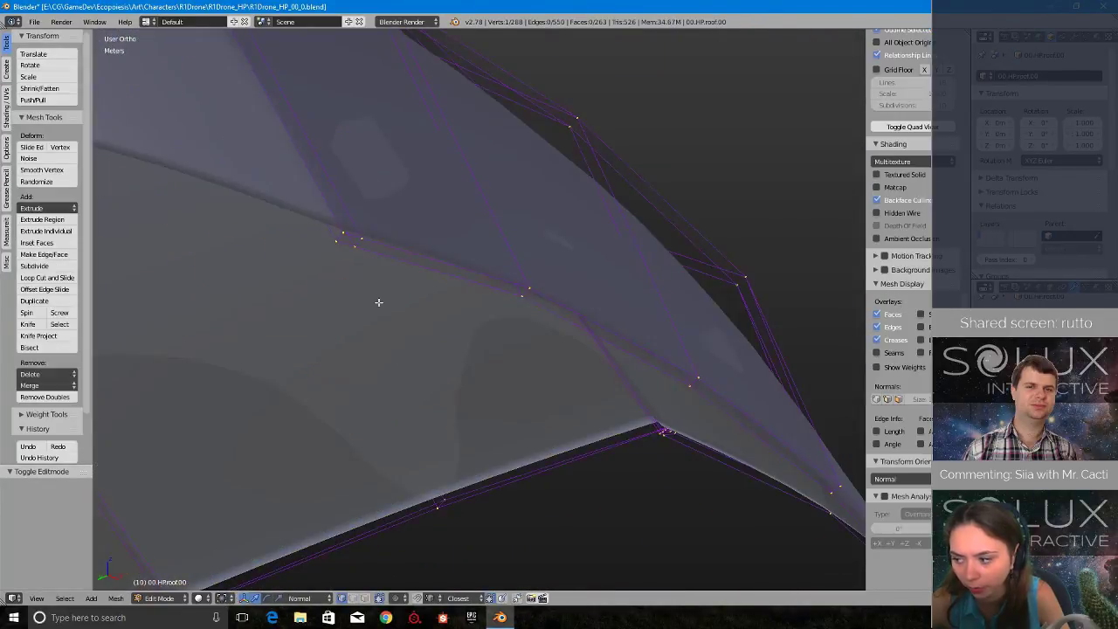
{"action": "key", "text": "ctrl+r"}
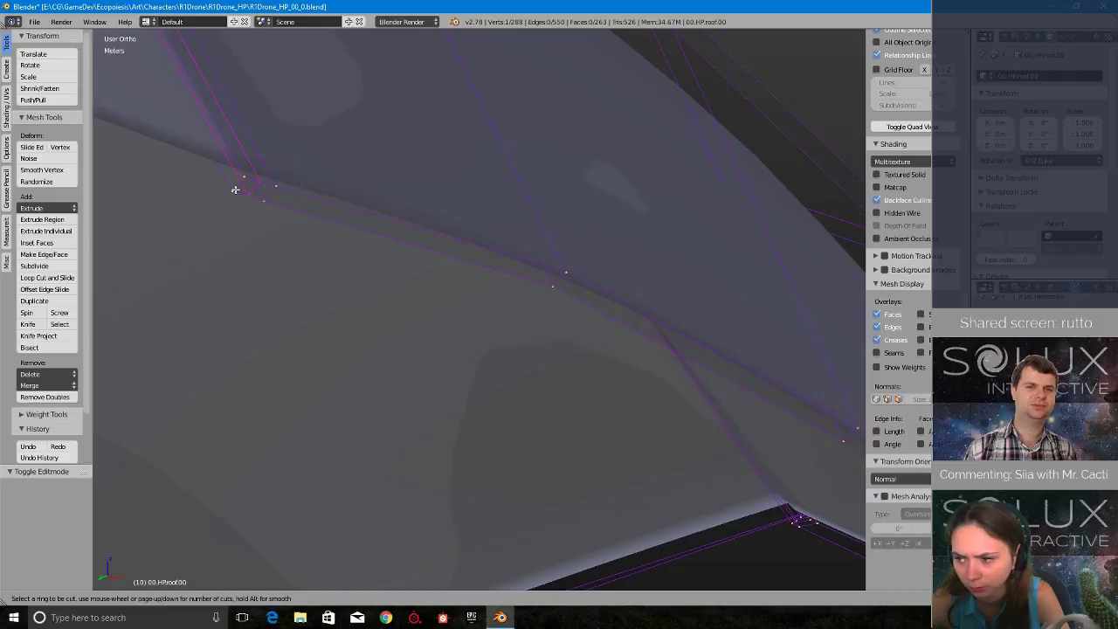
{"action": "left_click", "coordinate": [238, 185]}
{"action": "right_click", "coordinate": [238, 184]}
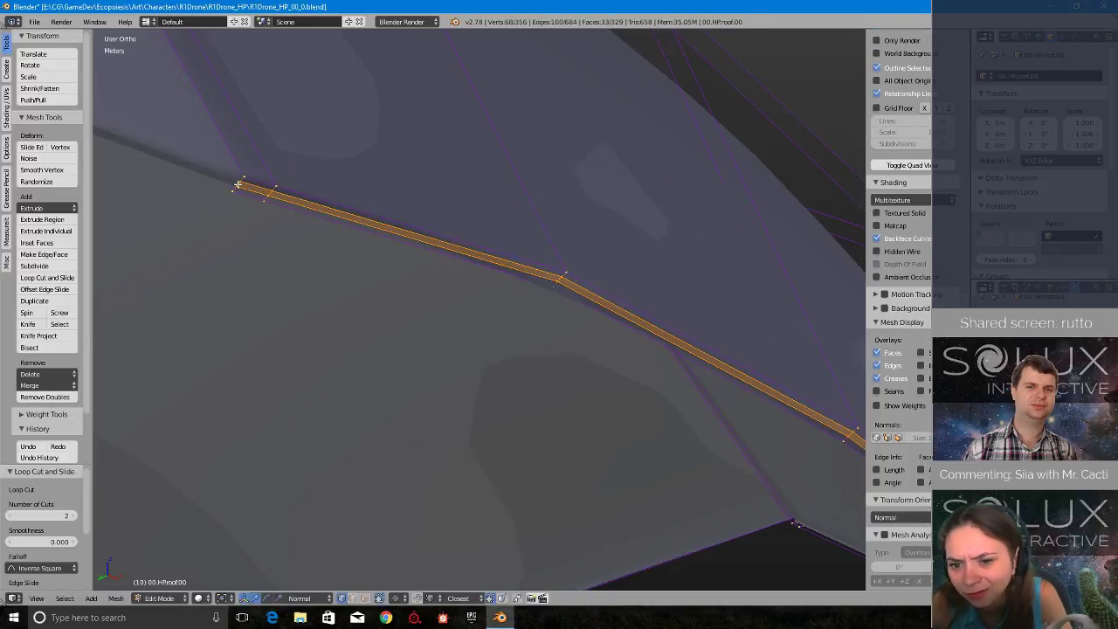
{"action": "left_click", "coordinate": [193, 188]}
{"action": "scroll", "coordinate": [240, 283], "scroll_direction": "down", "scroll_amount": 3}
- Examine the subdivided roof's wireframe along the rim, ridges and corners, both up close and from a distance
{"action": "middle_click_drag", "start_coordinate": [240, 283], "coordinate": [496, 297]}
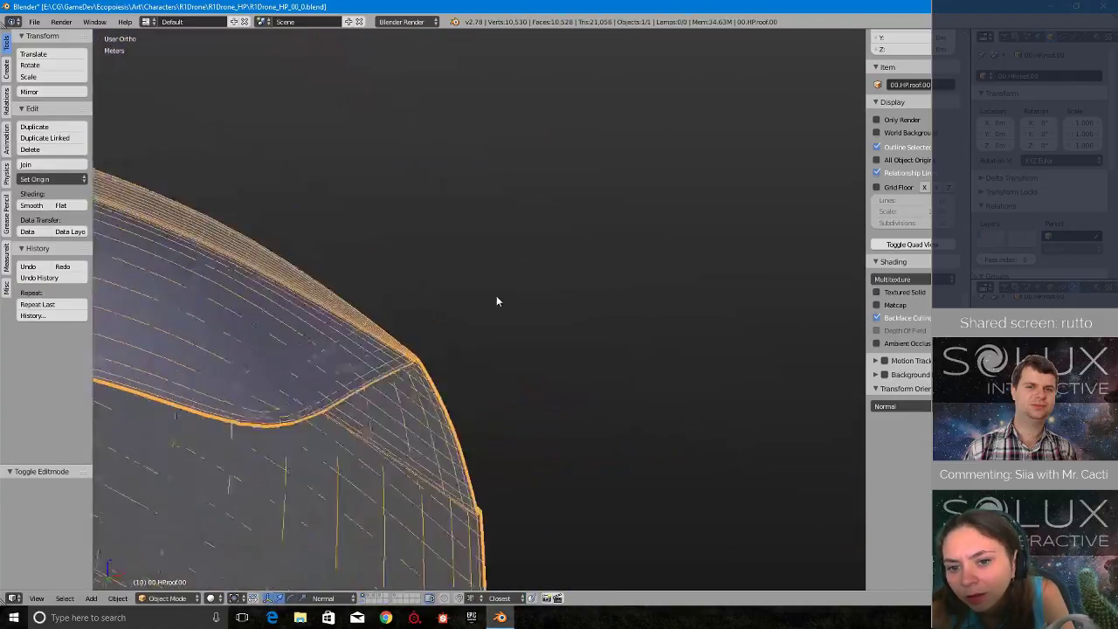
{"action": "scroll", "coordinate": [495, 299], "scroll_direction": "down", "scroll_amount": 3}
{"action": "middle_click_drag", "start_coordinate": [496, 355], "coordinate": [668, 272]}
{"action": "scroll", "coordinate": [461, 326], "scroll_direction": "up", "scroll_amount": 3}
{"action": "scroll", "coordinate": [452, 336], "scroll_direction": "up", "scroll_amount": 3}
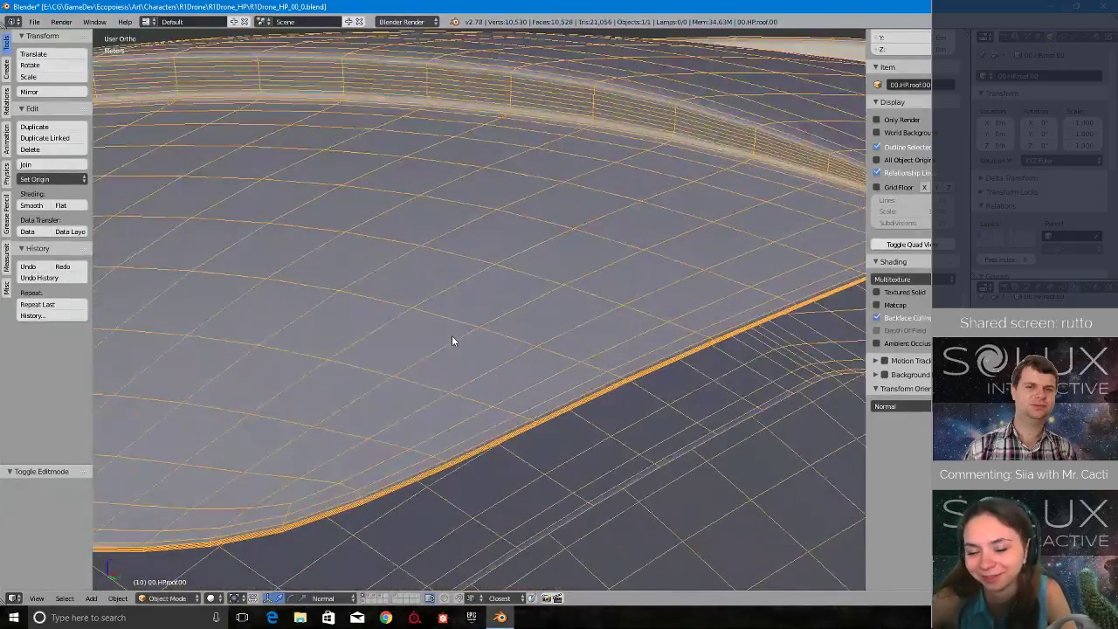
{"action": "scroll", "coordinate": [452, 335], "scroll_direction": "down", "scroll_amount": 3}
{"action": "middle_click_drag", "start_coordinate": [434, 284], "coordinate": [405, 370]}
{"action": "scroll", "coordinate": [405, 371], "scroll_direction": "up", "scroll_amount": 3}
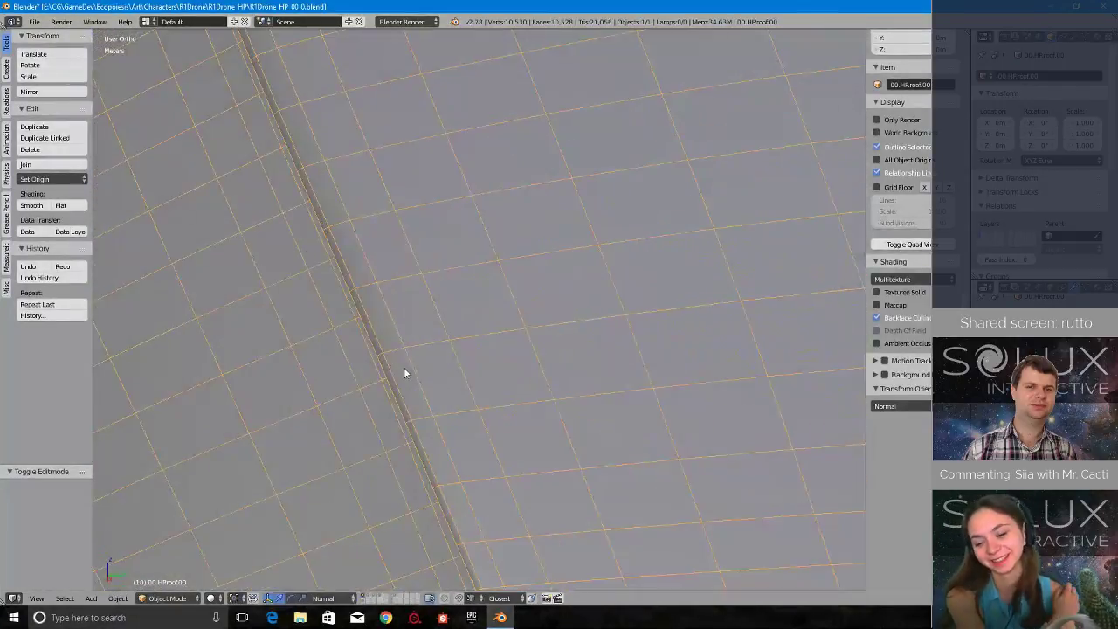
{"action": "scroll", "coordinate": [405, 350], "scroll_direction": "down", "scroll_amount": 4}
{"action": "middle_click_drag", "start_coordinate": [404, 326], "coordinate": [265, 398]}
{"action": "scroll", "coordinate": [451, 264], "scroll_direction": "up", "scroll_amount": 4}
{"action": "scroll", "coordinate": [444, 230], "scroll_direction": "down", "scroll_amount": 2}
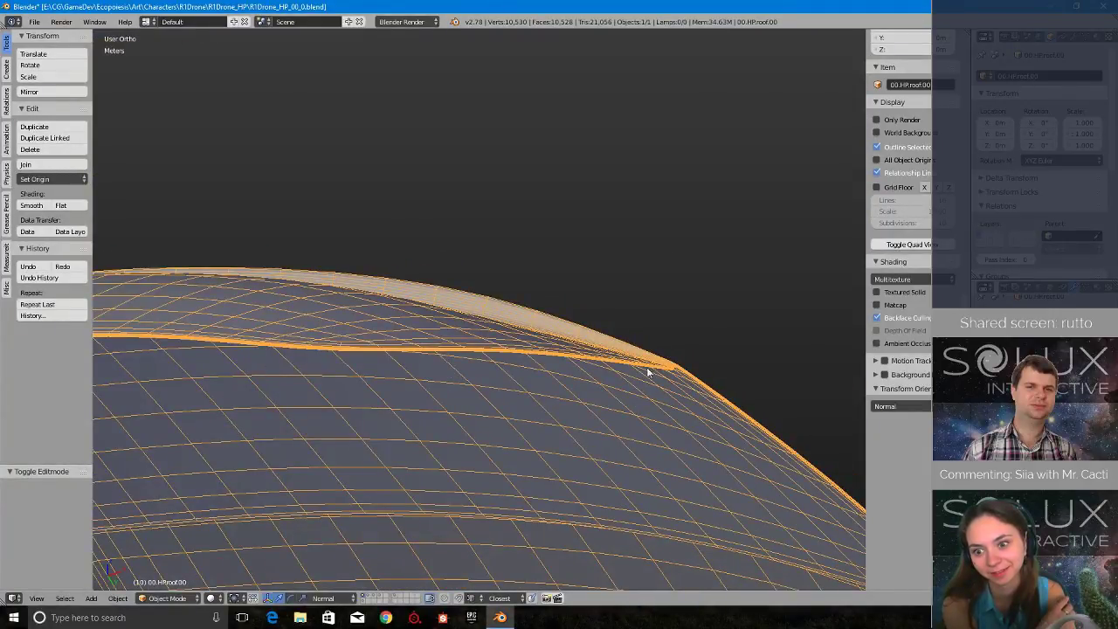
{"action": "middle_click_drag", "start_coordinate": [271, 356], "coordinate": [348, 383]}
{"action": "scroll", "coordinate": [341, 325], "scroll_direction": "up", "scroll_amount": 5}
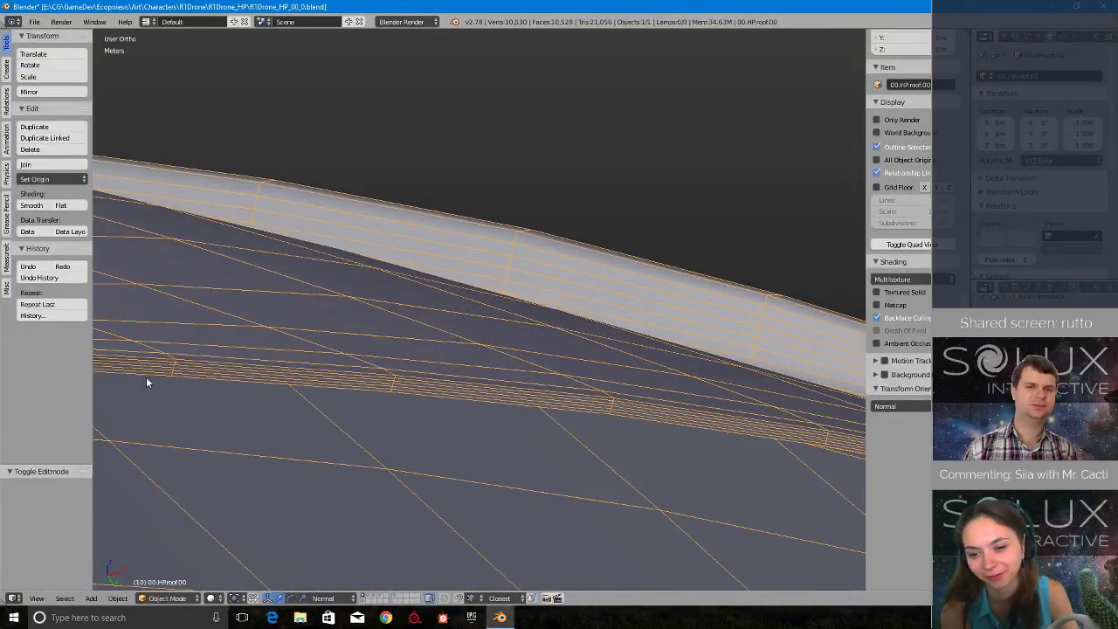
{"action": "scroll", "coordinate": [631, 398], "scroll_direction": "down", "scroll_amount": 12}
{"action": "middle_click_drag", "start_coordinate": [635, 414], "coordinate": [665, 328]}
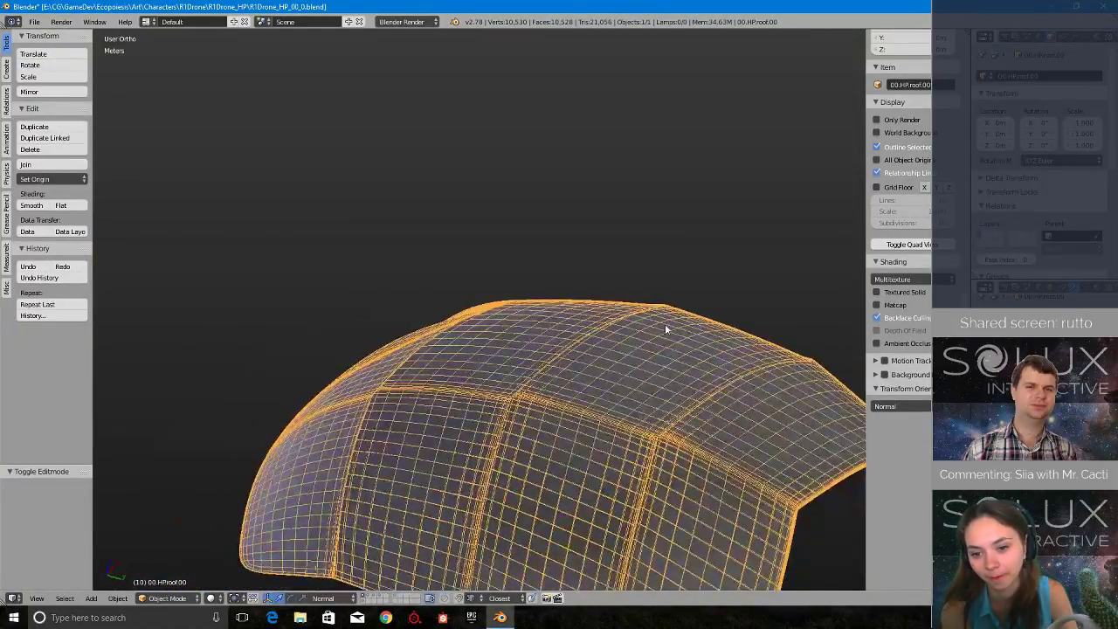
{"action": "middle_click_drag", "start_coordinate": [487, 361], "coordinate": [534, 319]}
{"action": "scroll", "coordinate": [1003, 168], "scroll_direction": "down", "scroll_amount": 8}
- Turn off the roof's wire display and check its plain shaded surface alone in local view
{"action": "left_click", "coordinate": [995, 158]}
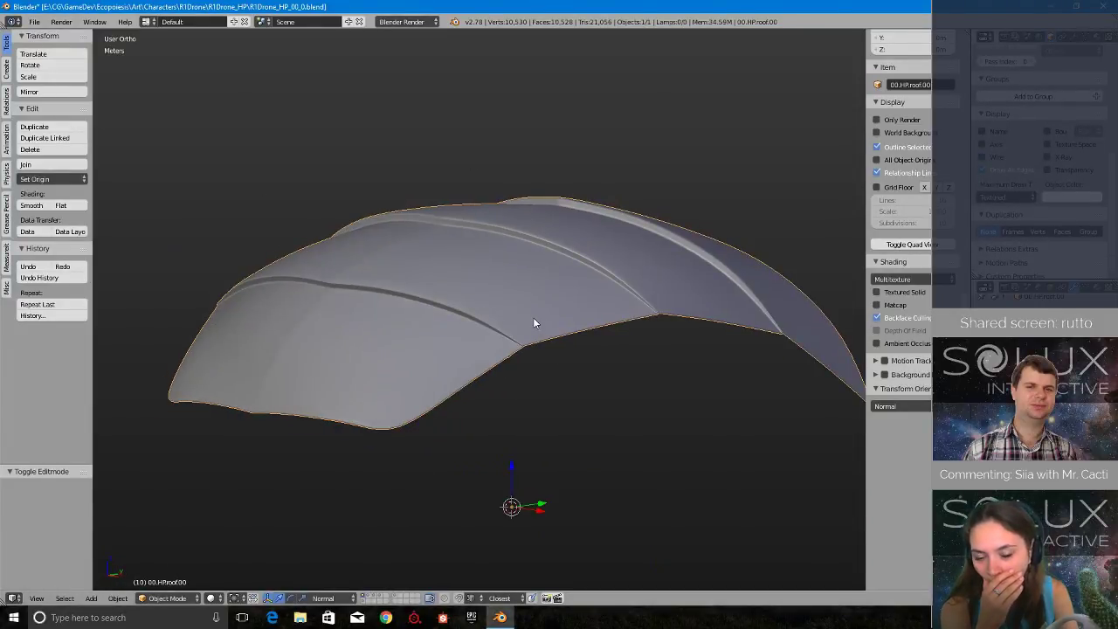
{"action": "key", "text": "Tab"}
{"action": "left_click", "coordinate": [452, 318]}
{"action": "key", "text": "KP_Divide"}
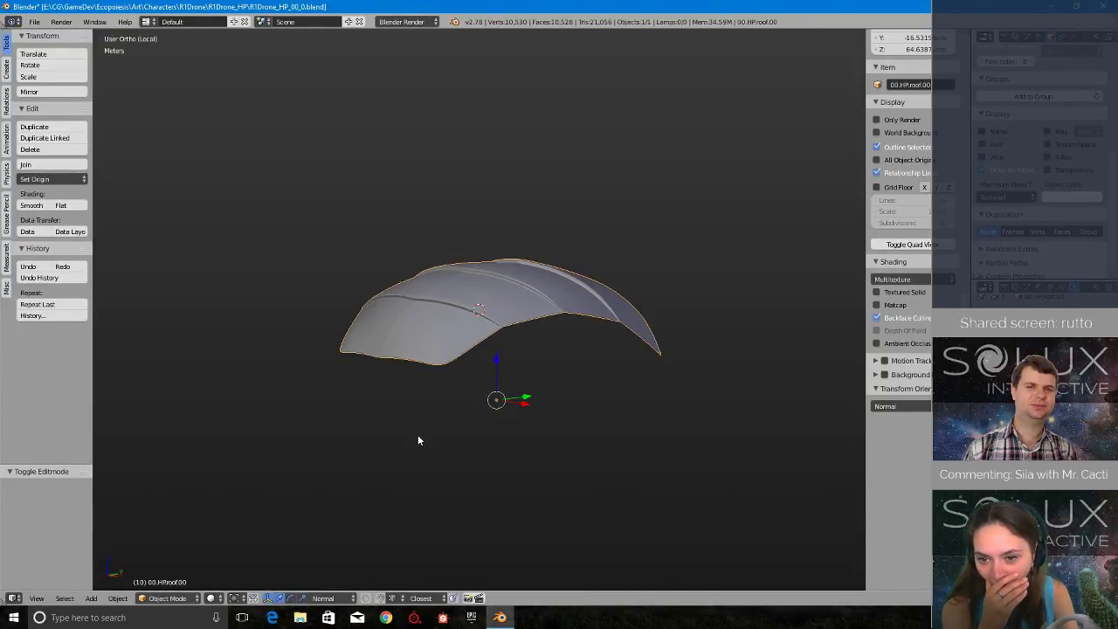
{"action": "key", "text": "KP_Divide"}
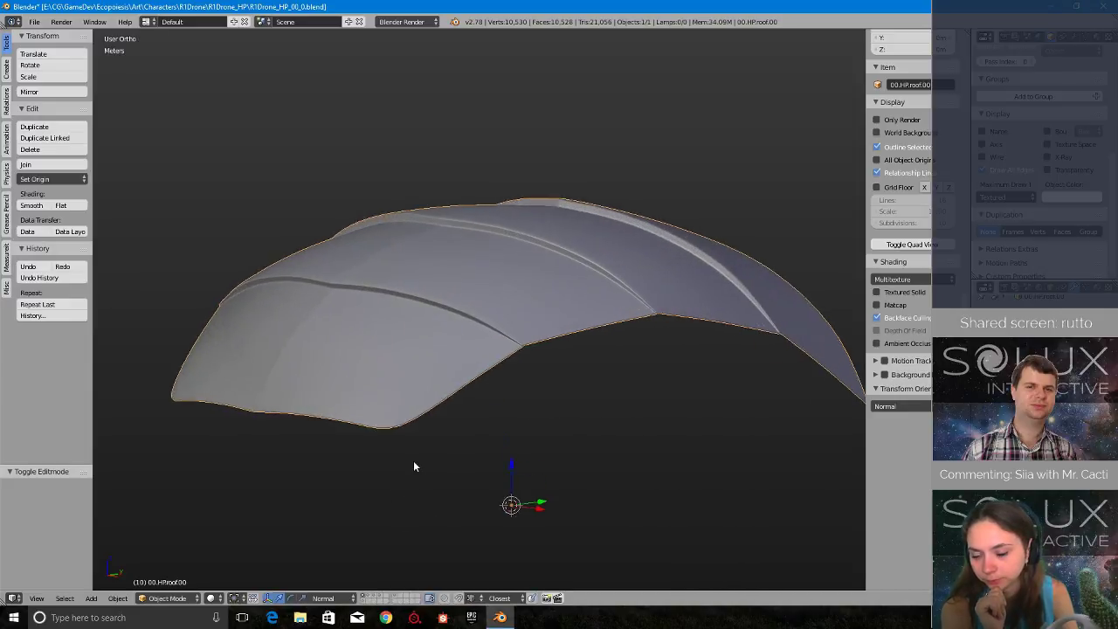
- Show the layers with the other drone parts around the roof and save the file
{"action": "left_click", "coordinate": [363, 602], "text": "shift"}
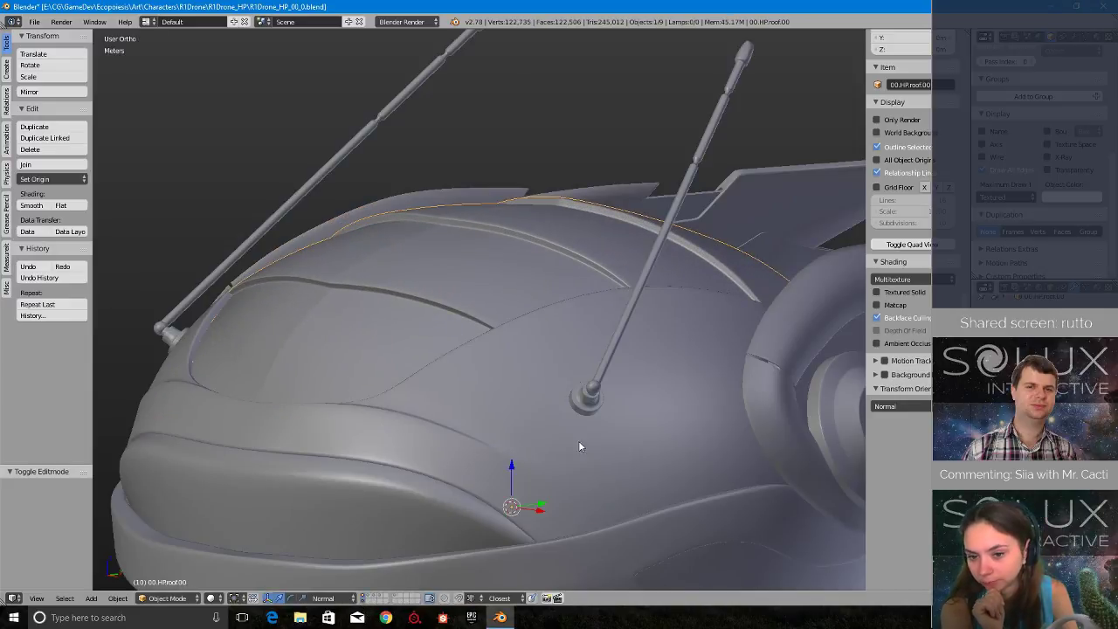
{"action": "middle_click_drag", "start_coordinate": [579, 442], "coordinate": [599, 411]}
{"action": "scroll", "coordinate": [521, 474], "scroll_direction": "down", "scroll_amount": 2}
{"action": "scroll", "coordinate": [510, 463], "scroll_direction": "down", "scroll_amount": 4}
{"action": "key", "text": "ctrl+s"}
{"action": "left_click", "coordinate": [508, 467]}
- Inspect the roof on the assembled drone and isolated in local view, including its underside, and save the file
{"action": "scroll", "coordinate": [522, 424], "scroll_direction": "up", "scroll_amount": 5}
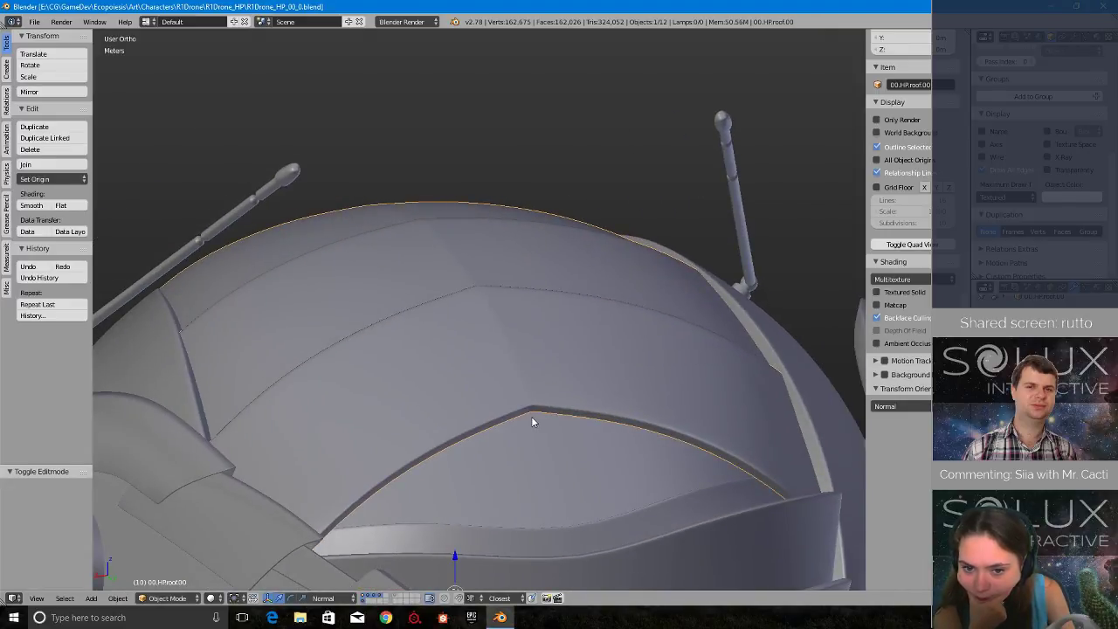
{"action": "middle_click_drag", "start_coordinate": [499, 393], "coordinate": [540, 427]}
{"action": "scroll", "coordinate": [539, 425], "scroll_direction": "down", "scroll_amount": 6}
{"action": "scroll", "coordinate": [537, 424], "scroll_direction": "up", "scroll_amount": 2}
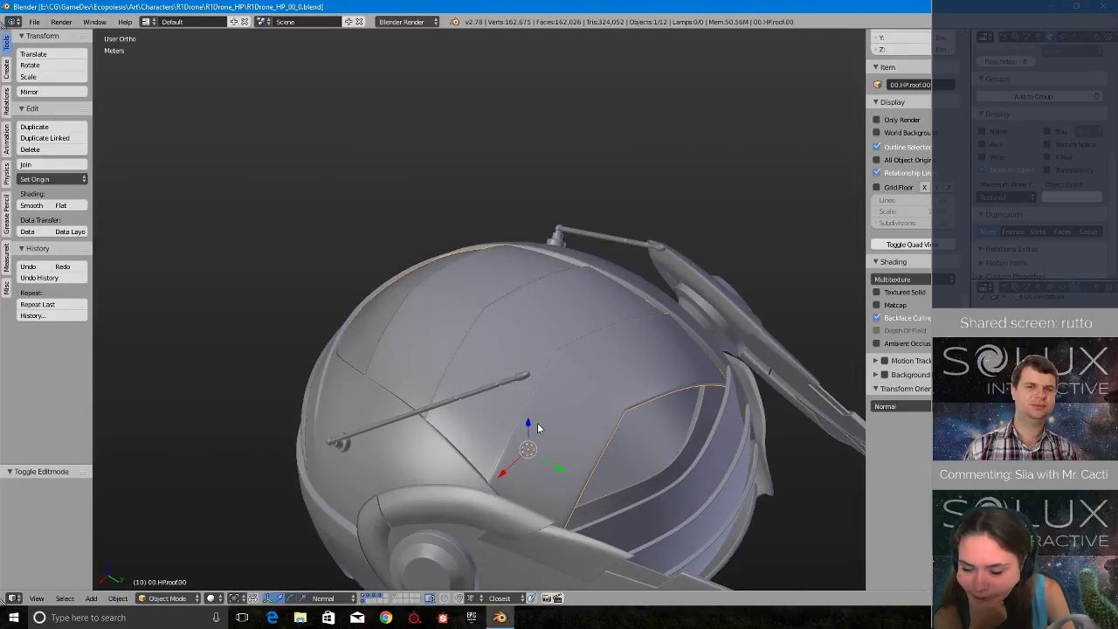
{"action": "key", "text": "KP_Divide"}
{"action": "middle_click_drag", "start_coordinate": [803, 394], "coordinate": [576, 283]}
{"action": "middle_click_drag", "start_coordinate": [459, 435], "coordinate": [592, 341]}
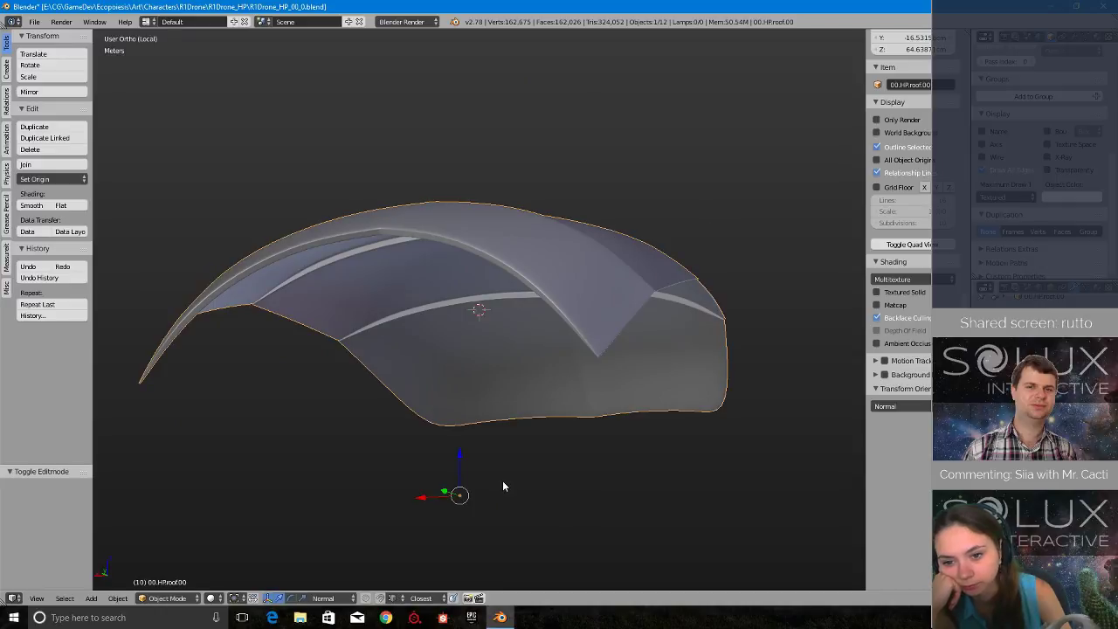
{"action": "middle_click_drag", "start_coordinate": [503, 486], "coordinate": [413, 310]}
{"action": "key", "text": "KP_Divide"}
{"action": "key", "text": "ctrl+s"}
{"action": "left_click", "coordinate": [368, 379]}
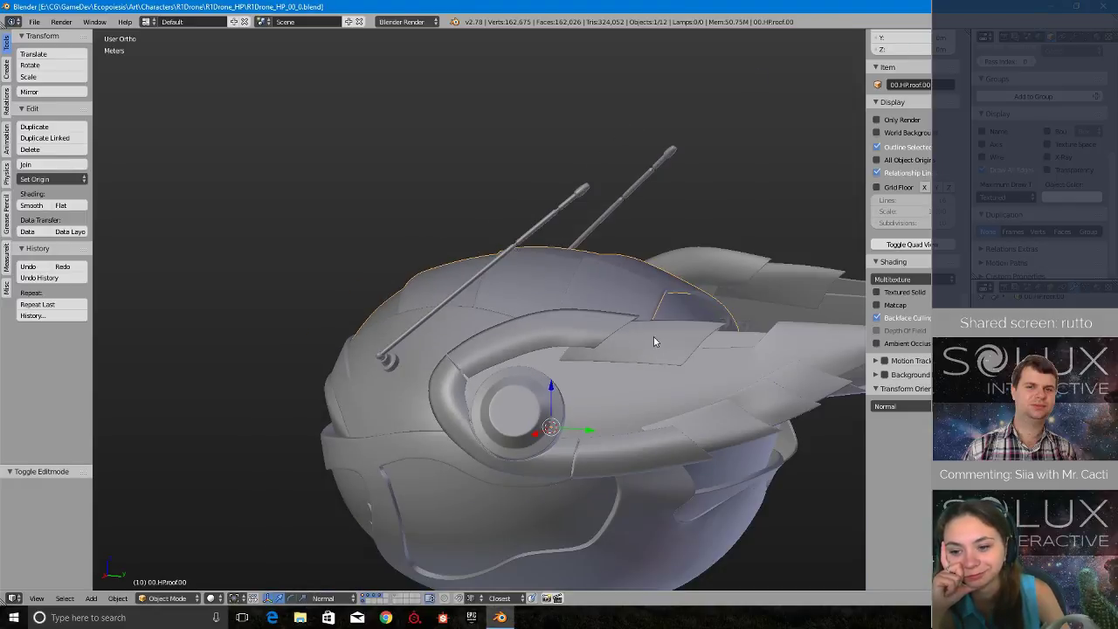
- Display only the layer holding the head shell, wings and antennas, and select the 00.HP.reactor00 object
{"action": "middle_click_drag", "start_coordinate": [654, 340], "coordinate": [557, 240]}
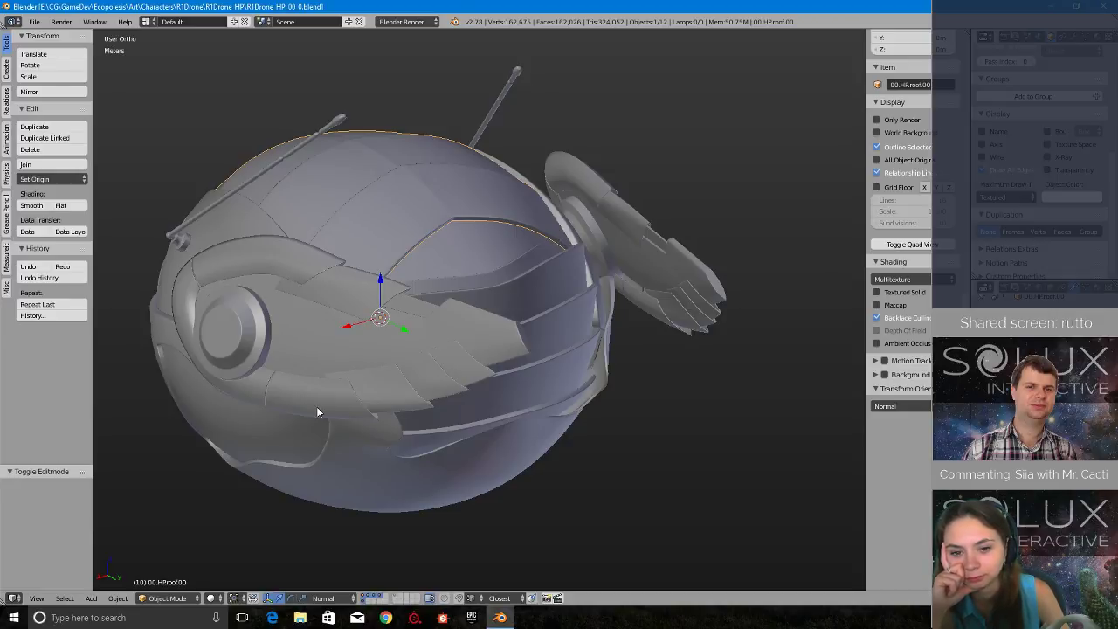
{"action": "key", "text": "KP_Divide"}
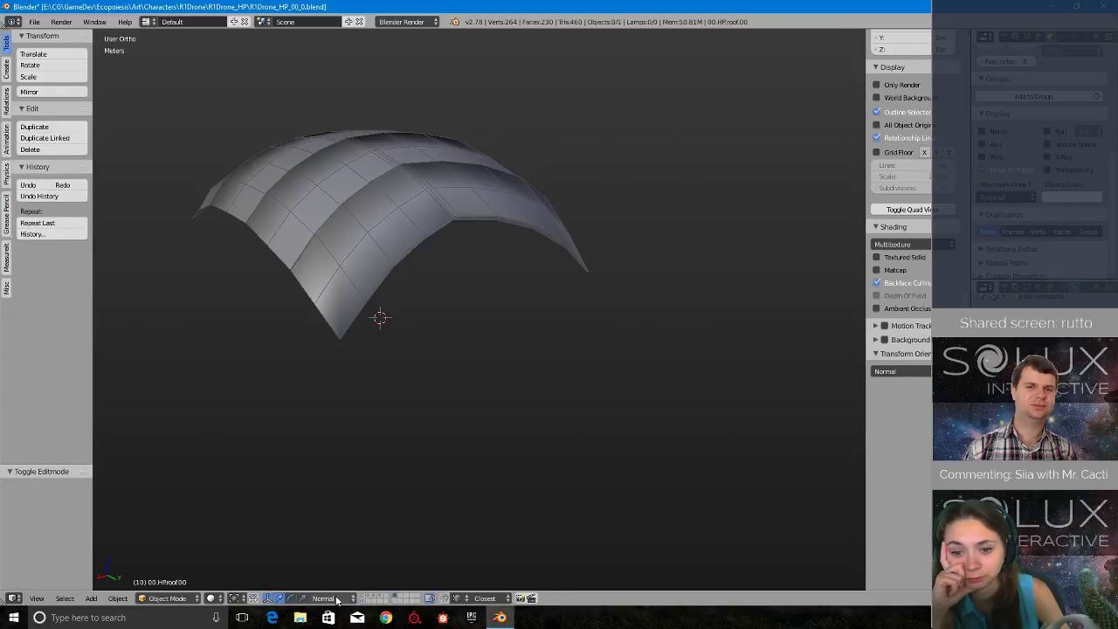
{"action": "left_click", "coordinate": [361, 601]}
{"action": "middle_click_drag", "start_coordinate": [361, 448], "coordinate": [425, 447]}
{"action": "key", "text": "a"}
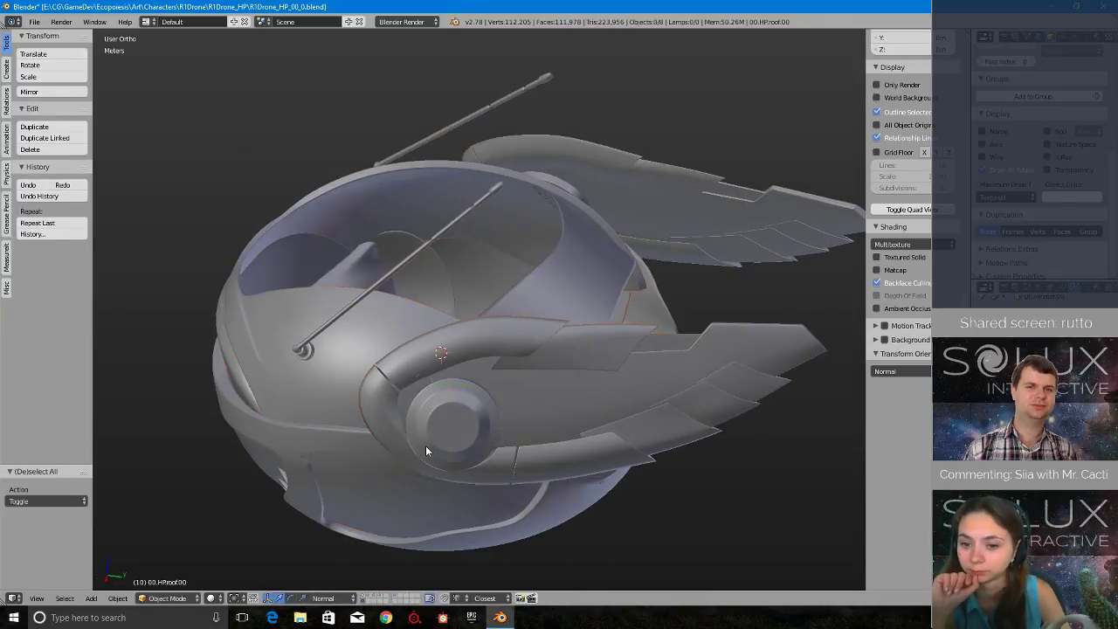
{"action": "key", "text": "a"}
{"action": "middle_click_drag", "start_coordinate": [490, 405], "coordinate": [410, 288]}
{"action": "right_click", "coordinate": [465, 281]}
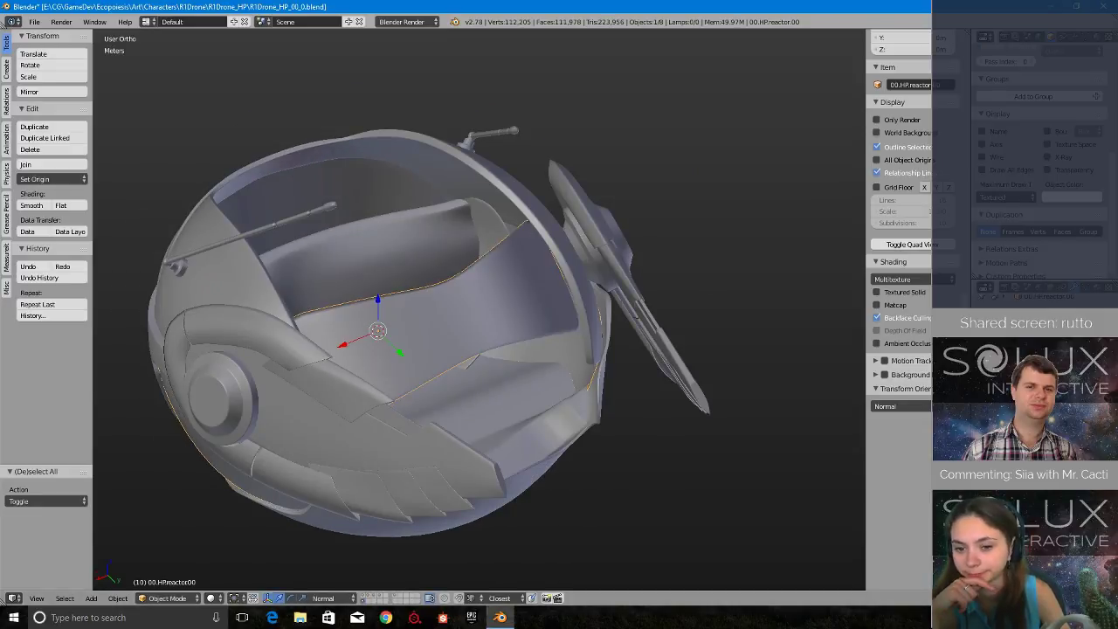
- Inspect the reactor panels from behind, isolate the object in local view and enter Edit Mode
{"action": "middle_click_drag", "start_coordinate": [471, 402], "coordinate": [478, 330]}
{"action": "scroll", "coordinate": [478, 326], "scroll_direction": "up", "scroll_amount": 6}
{"action": "middle_click_drag", "start_coordinate": [327, 419], "coordinate": [628, 257]}
{"action": "scroll", "coordinate": [628, 256], "scroll_direction": "down", "scroll_amount": 2}
{"action": "middle_click_drag", "start_coordinate": [716, 402], "coordinate": [632, 343], "text": "shift"}
{"action": "scroll", "coordinate": [538, 380], "scroll_direction": "down", "scroll_amount": 3}
{"action": "key", "text": "KP_Divide"}
{"action": "key", "text": "Tab"}
{"action": "left_click", "coordinate": [627, 278]}
- Add a loop cut through the thickness of the upper curved panel, slid close to one surface, and leave Edit Mode
{"action": "middle_click_drag", "start_coordinate": [513, 196], "coordinate": [513, 452], "text": "shift"}
{"action": "scroll", "coordinate": [513, 452], "scroll_direction": "up", "scroll_amount": 2}
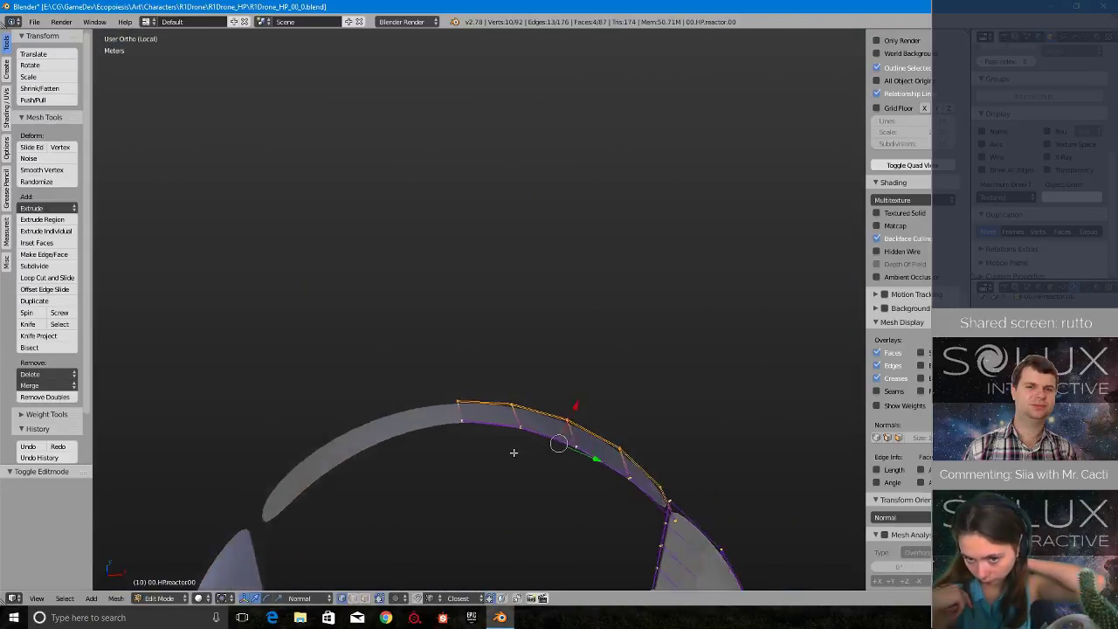
{"action": "middle_click_drag", "start_coordinate": [514, 356], "coordinate": [514, 454], "text": "shift"}
{"action": "scroll", "coordinate": [514, 454], "scroll_direction": "up", "scroll_amount": 2}
{"action": "scroll", "coordinate": [512, 476], "scroll_direction": "up", "scroll_amount": 5}
{"action": "middle_click_drag", "start_coordinate": [495, 572], "coordinate": [497, 373], "text": "shift"}
{"action": "scroll", "coordinate": [414, 422], "scroll_direction": "up", "scroll_amount": 2}
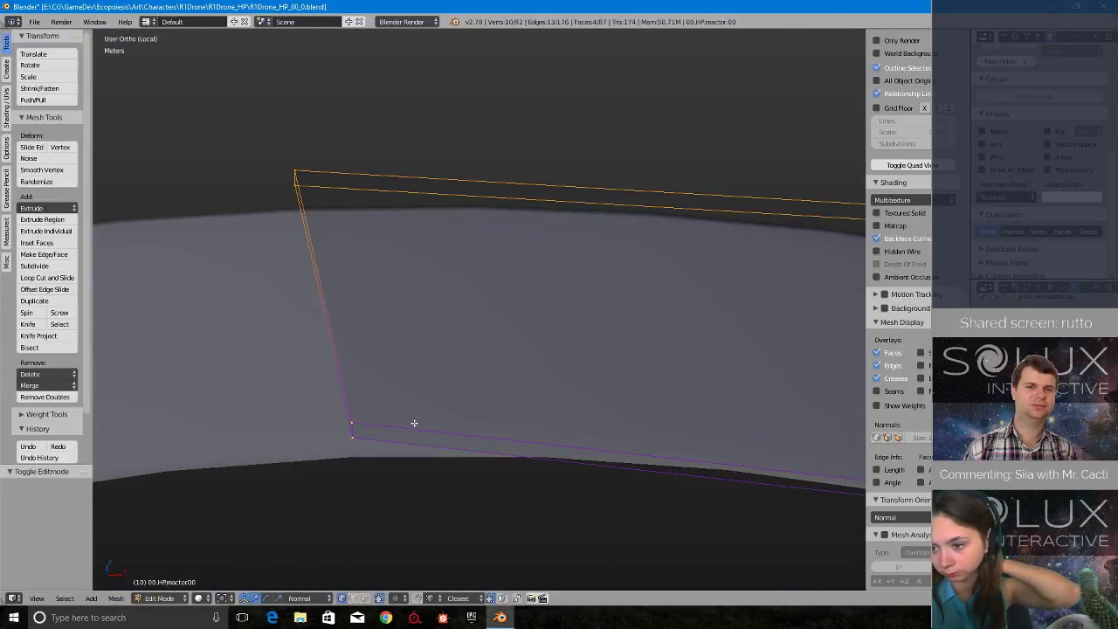
{"action": "key", "text": "ctrl+r"}
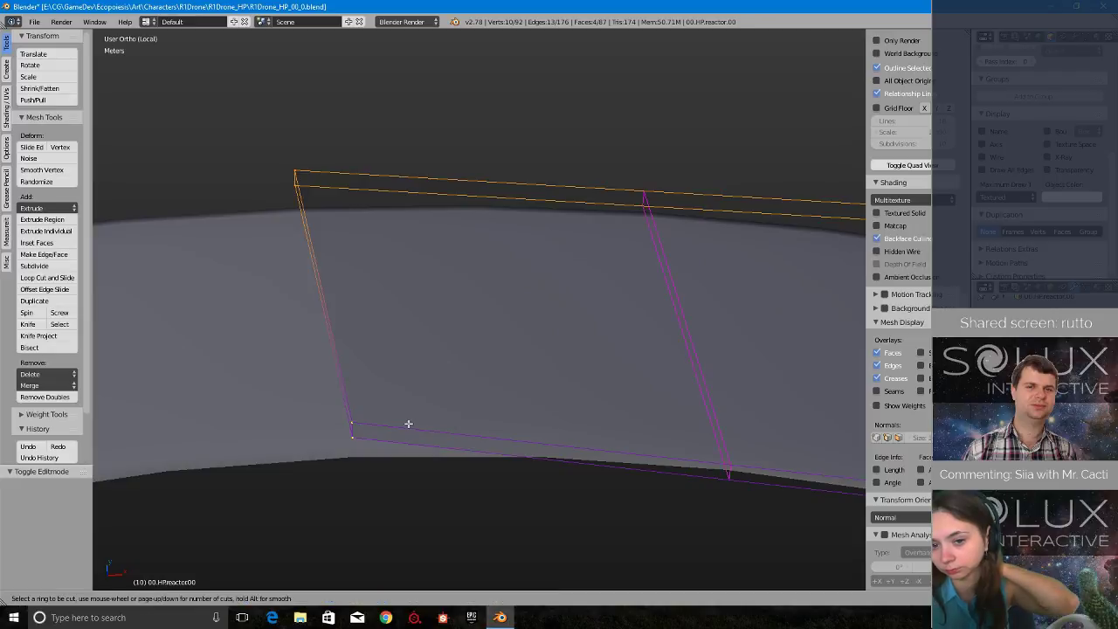
{"action": "left_click", "coordinate": [355, 433]}
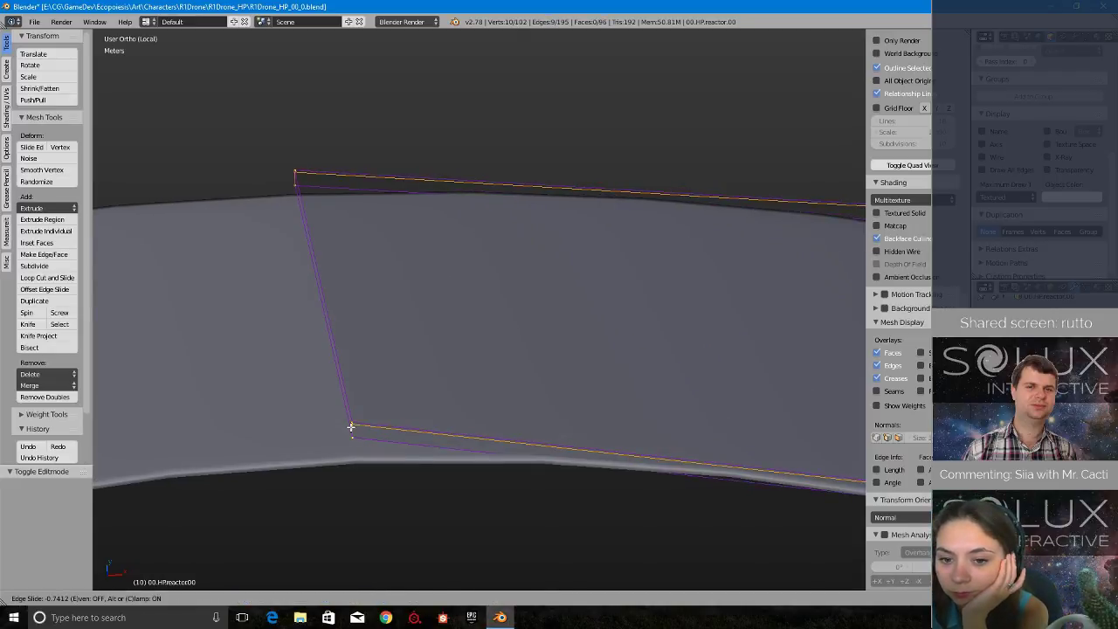
{"action": "left_click", "coordinate": [351, 427]}
{"action": "middle_click_drag", "start_coordinate": [349, 429], "coordinate": [411, 387]}
{"action": "key", "text": "Tab"}
{"action": "left_click", "coordinate": [475, 359]}
{"action": "scroll", "coordinate": [531, 377], "scroll_direction": "down", "scroll_amount": 4}
- Add a loop cut across the panel with an edge slide of -0.9 to sharpen its end, and leave Edit Mode
{"action": "key", "text": "Tab"}
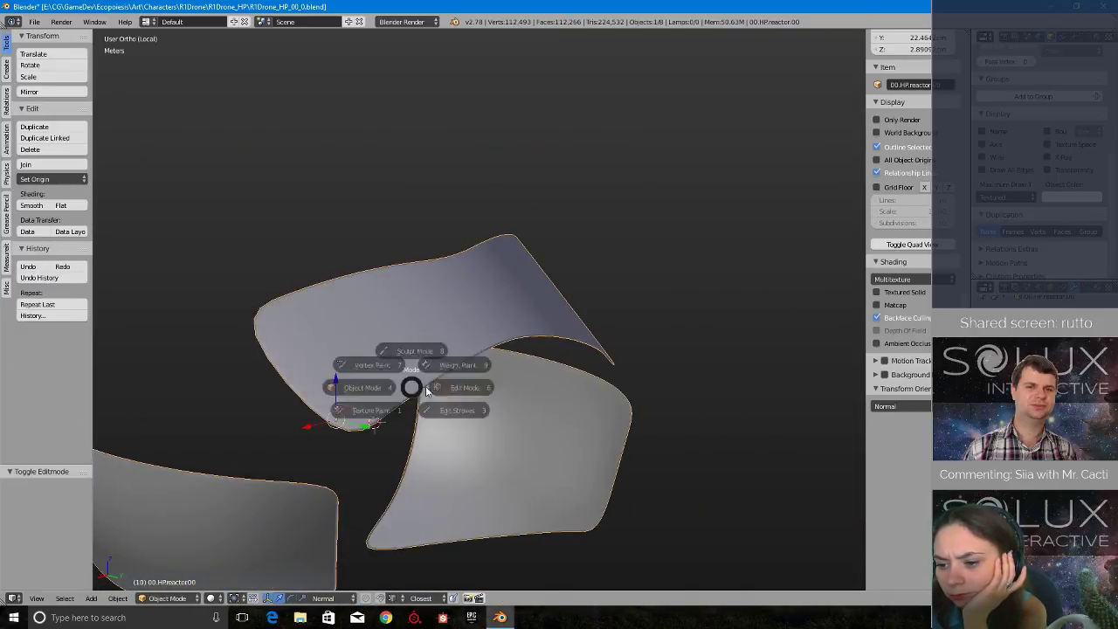
{"action": "left_click", "coordinate": [479, 387]}
{"action": "middle_click_drag", "start_coordinate": [496, 387], "coordinate": [576, 421]}
{"action": "scroll", "coordinate": [515, 391], "scroll_direction": "up", "scroll_amount": 4}
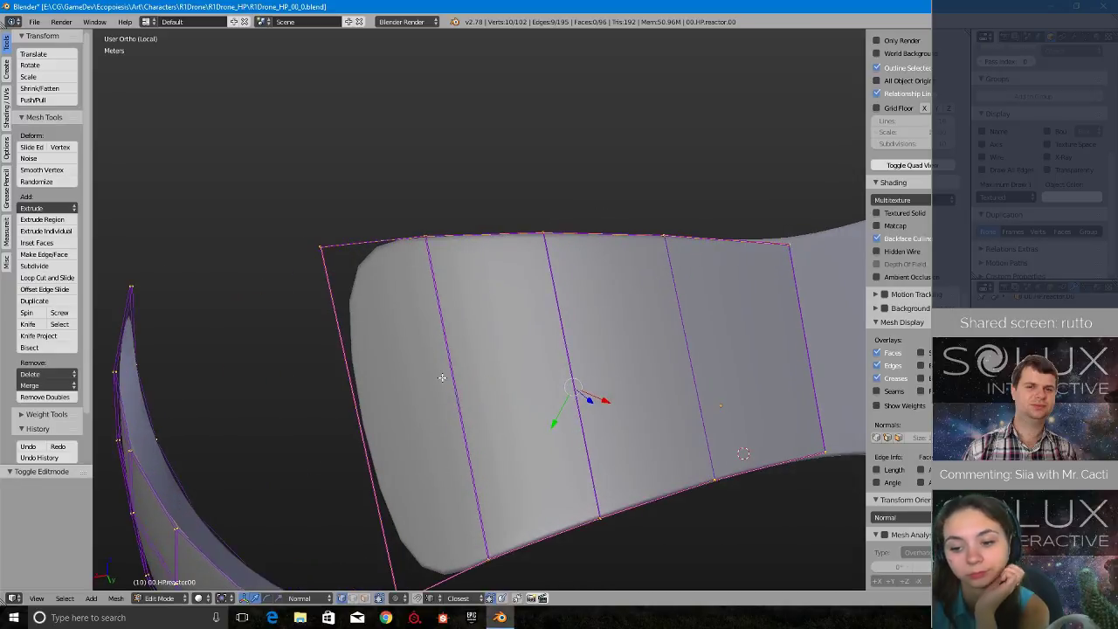
{"action": "key", "text": "ctrl+r"}
{"action": "left_click", "coordinate": [386, 228]}
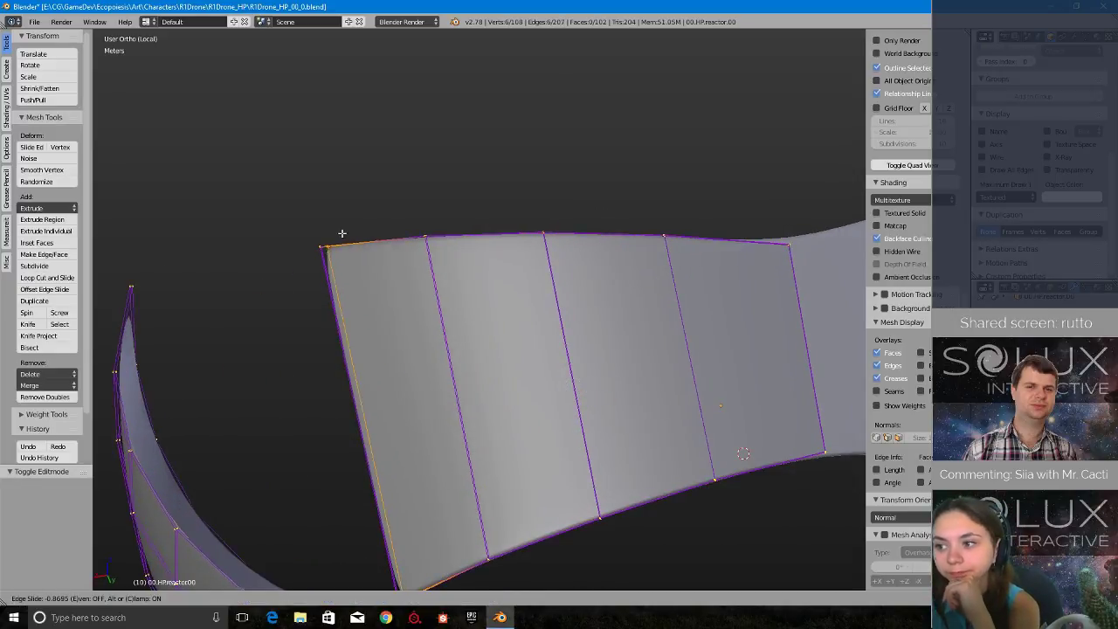
{"action": "type", "text": ".9-"}
{"action": "key", "text": "Return"}
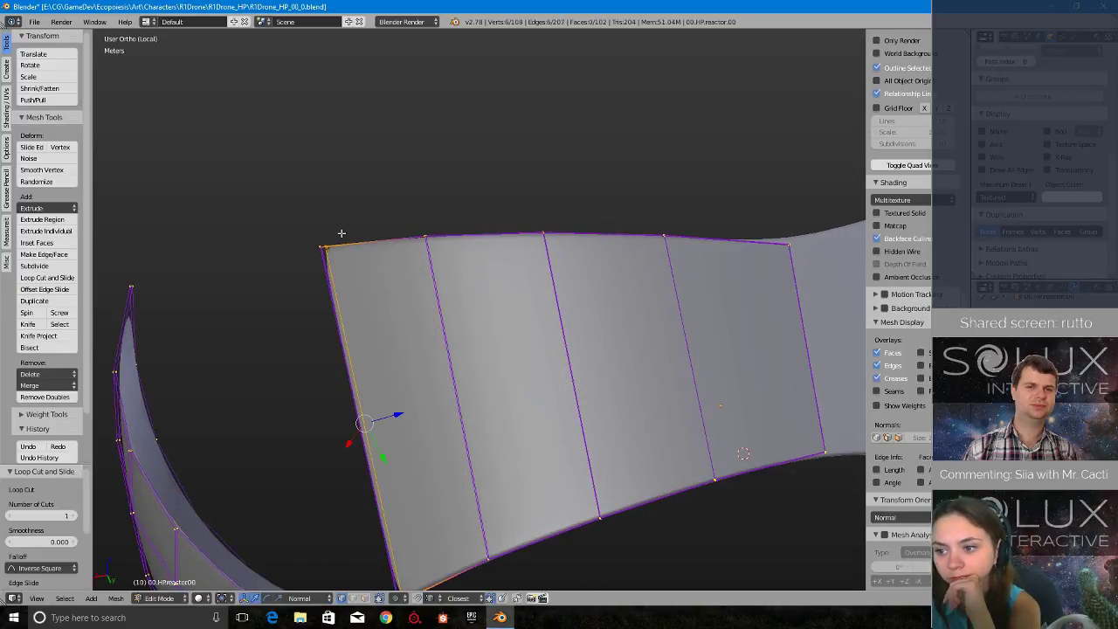
{"action": "key", "text": "Tab"}
{"action": "left_click", "coordinate": [291, 238]}
- Check the sharpened reactor panels from a distance, leave local view and save the file
{"action": "scroll", "coordinate": [353, 339], "scroll_direction": "down", "scroll_amount": 2}
{"action": "scroll", "coordinate": [353, 338], "scroll_direction": "down", "scroll_amount": 4}
{"action": "middle_click_drag", "start_coordinate": [353, 338], "coordinate": [460, 308]}
{"action": "scroll", "coordinate": [506, 368], "scroll_direction": "up", "scroll_amount": 4}
{"action": "scroll", "coordinate": [511, 404], "scroll_direction": "down", "scroll_amount": 5}
{"action": "key", "text": "Tab"}
{"action": "key", "text": "Escape"}
{"action": "key", "text": "KP_Divide"}
{"action": "key", "text": "ctrl+s"}
{"action": "left_click", "coordinate": [460, 308]}
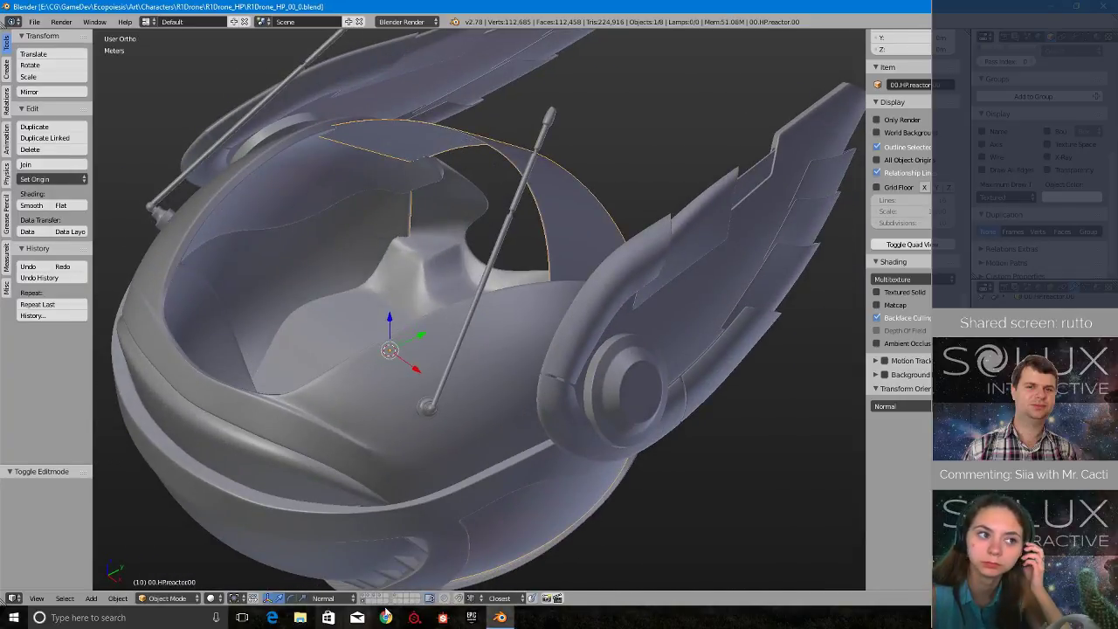
- Select all the displayed drone parts, move them to the first layer and show that layer
{"action": "key", "text": "Home"}
{"action": "key", "text": "a"}
{"action": "key", "text": "a"}
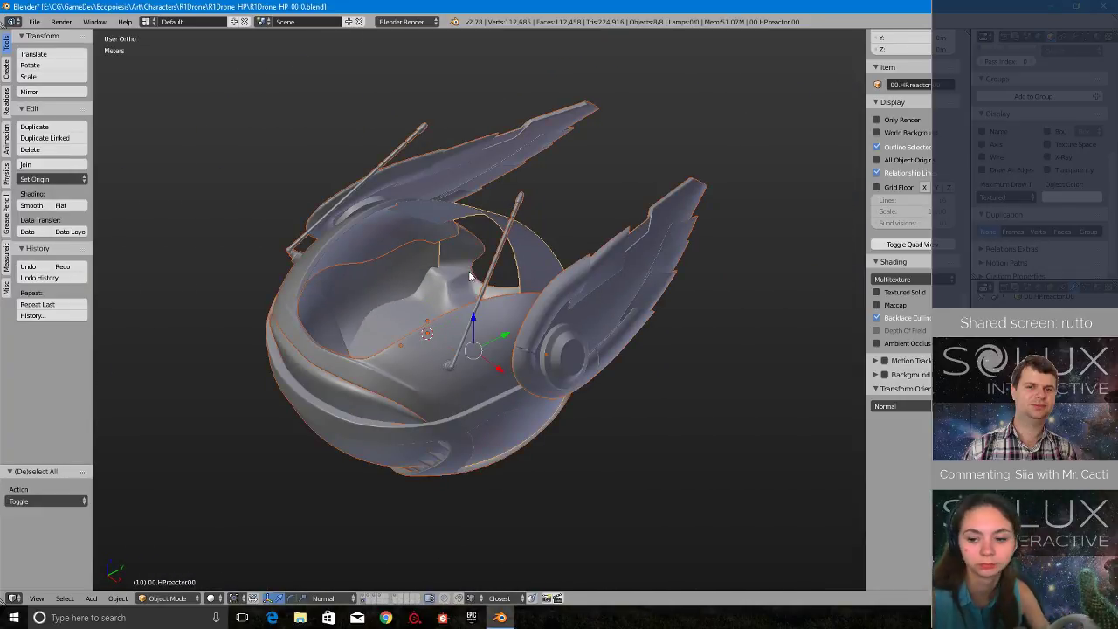
{"action": "key", "text": "m"}
{"action": "left_click", "coordinate": [564, 295]}
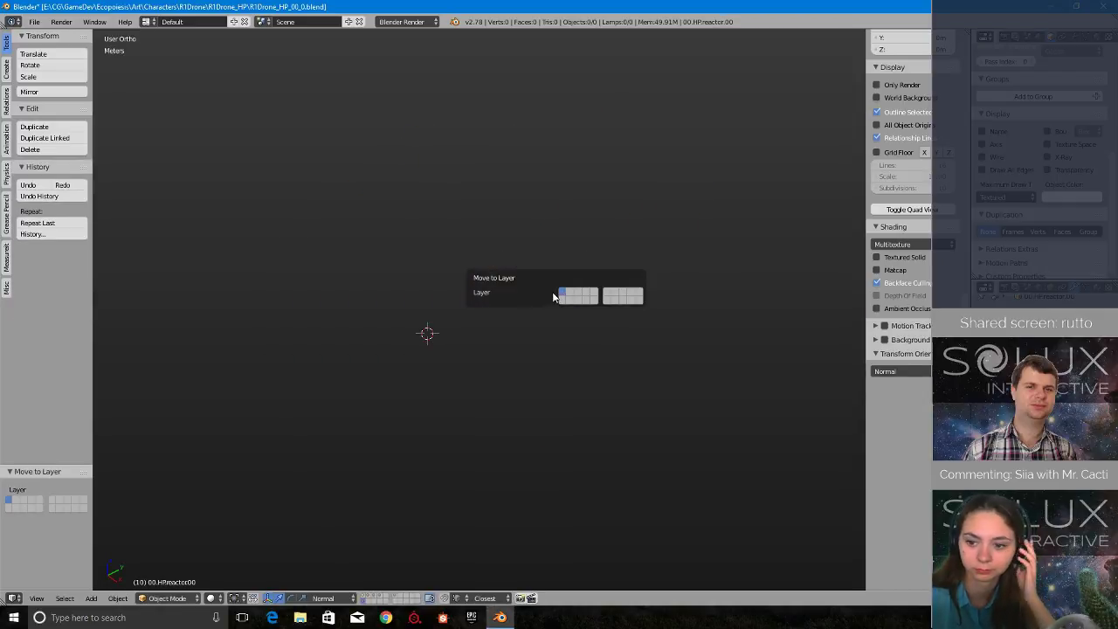
{"action": "left_click", "coordinate": [366, 601]}
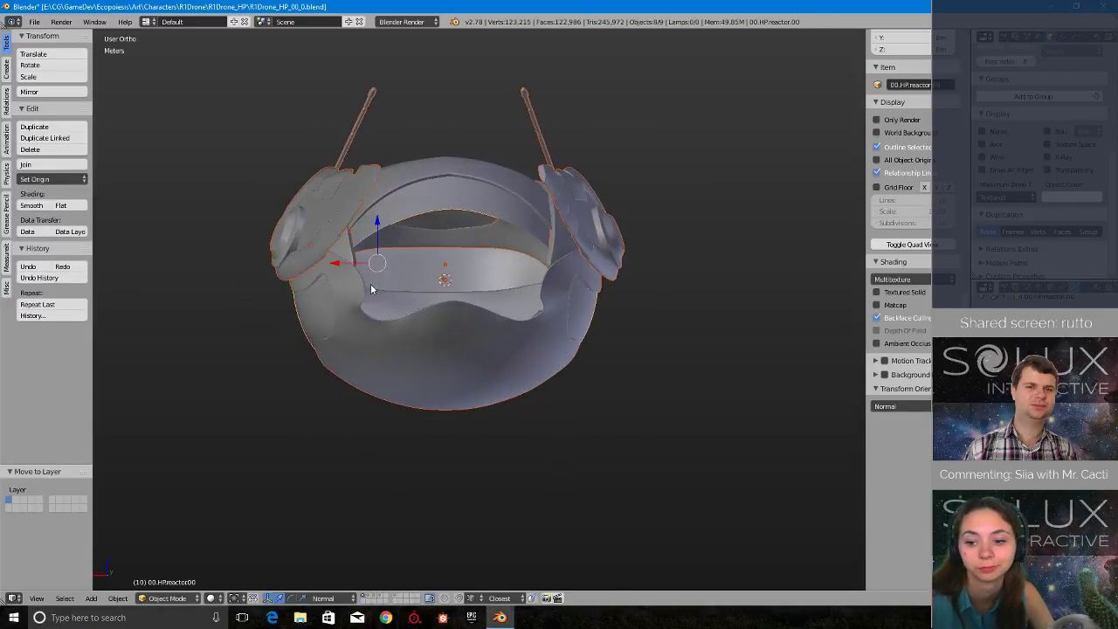
- Show the layer holding the outer mechanism plates, select them and examine their edges from the side
{"action": "left_click", "coordinate": [371, 599]}
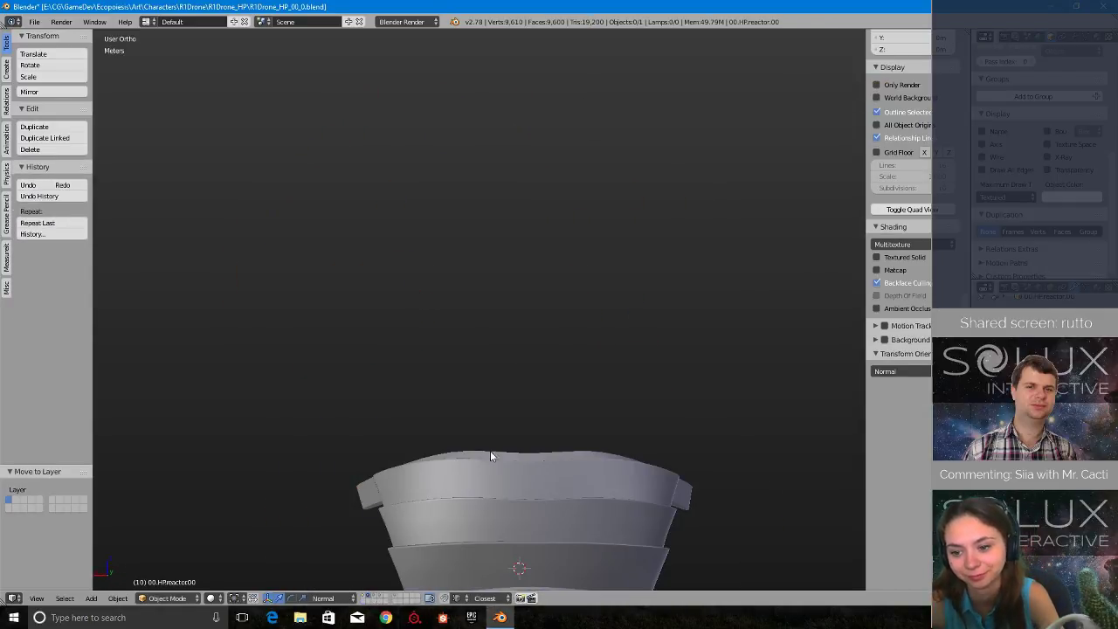
{"action": "right_click", "coordinate": [490, 454]}
{"action": "middle_click_drag", "start_coordinate": [490, 453], "coordinate": [631, 474]}
{"action": "middle_click_drag", "start_coordinate": [536, 559], "coordinate": [408, 232], "text": "shift"}
{"action": "scroll", "coordinate": [510, 346], "scroll_direction": "up", "scroll_amount": 4}
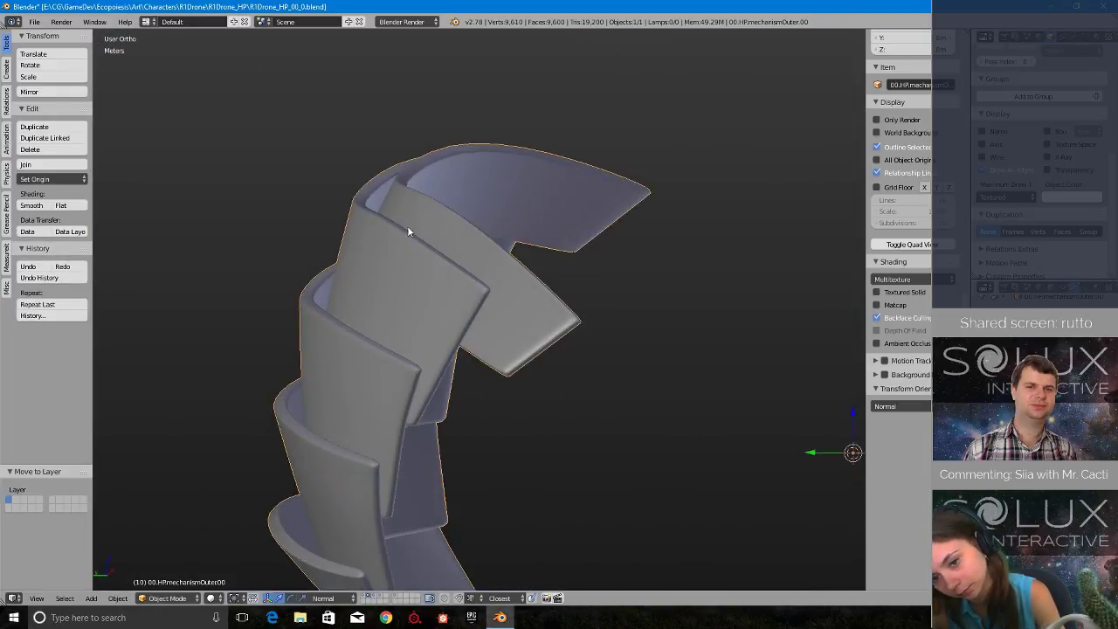
{"action": "middle_click_drag", "start_coordinate": [607, 515], "coordinate": [606, 396], "text": "shift"}
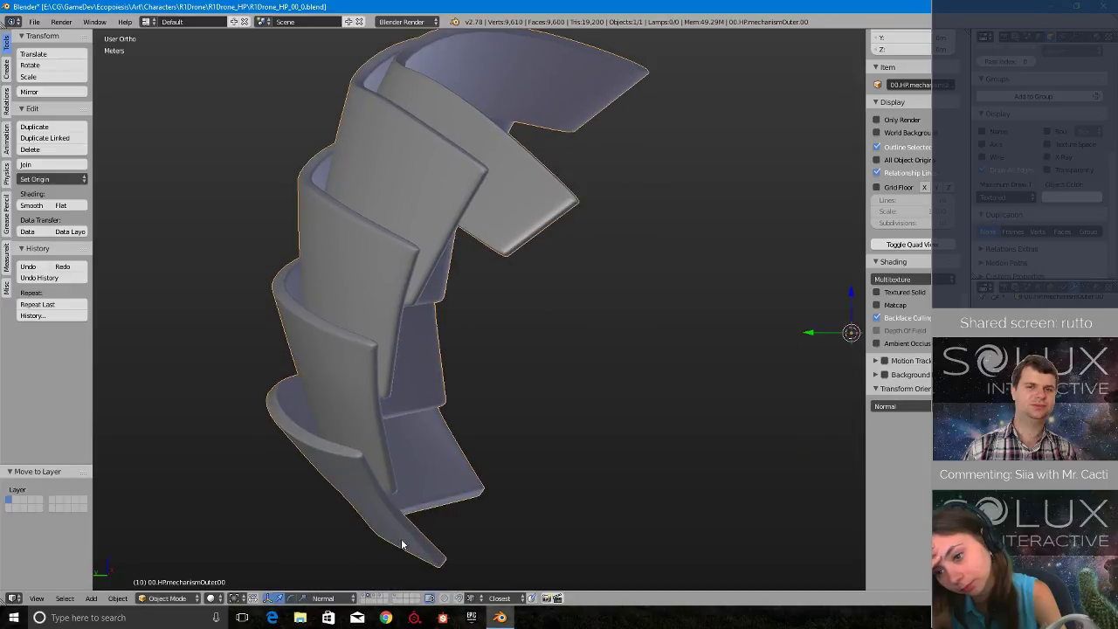
- Show the layer with the inner mechanism plates and examine the centre seam of the top plate up close
{"action": "left_click", "coordinate": [375, 597]}
{"action": "middle_click_drag", "start_coordinate": [488, 454], "coordinate": [299, 450]}
{"action": "left_click", "coordinate": [386, 596]}
{"action": "left_click", "coordinate": [382, 597]}
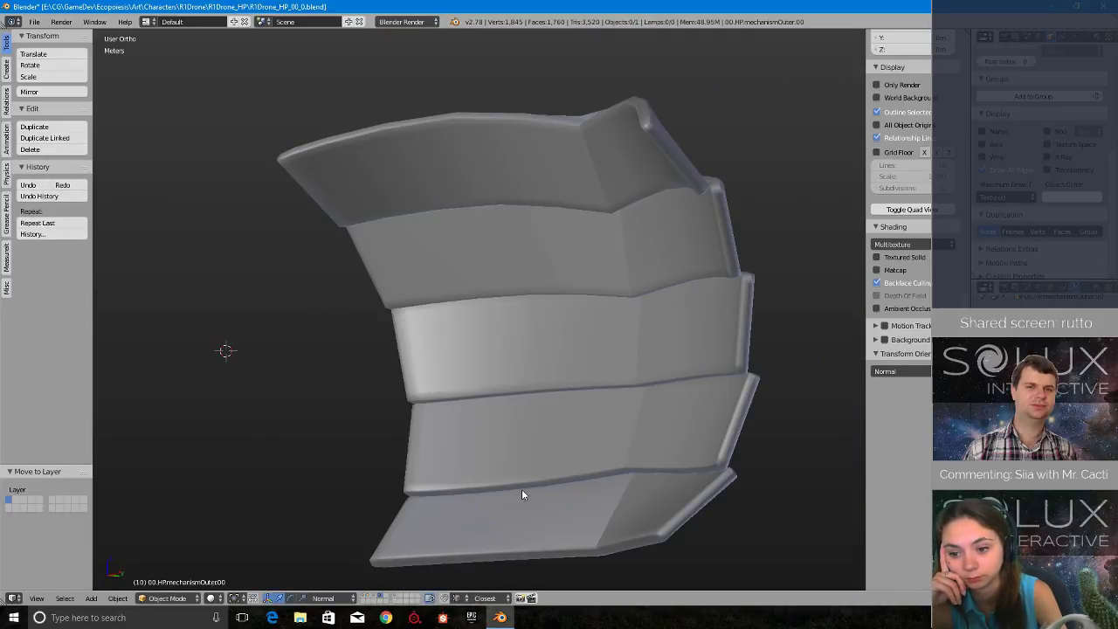
{"action": "middle_click_drag", "start_coordinate": [594, 419], "coordinate": [731, 380]}
{"action": "middle_click_drag", "start_coordinate": [728, 166], "coordinate": [647, 331], "text": "shift"}
{"action": "scroll", "coordinate": [568, 340], "scroll_direction": "up", "scroll_amount": 3}
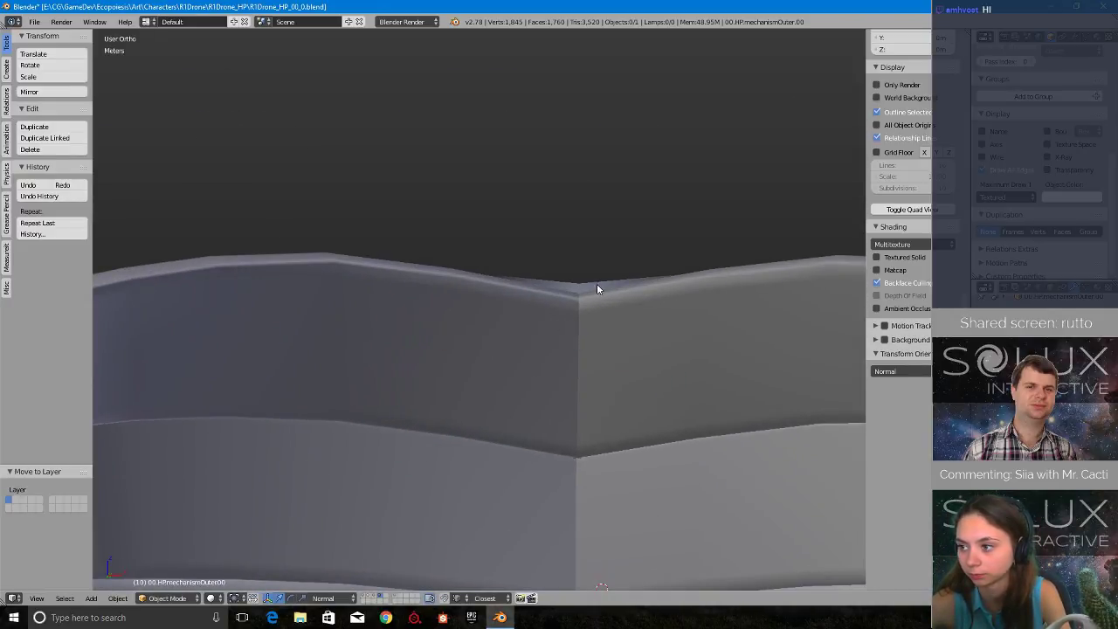
- In Edit Mode and wireframe view, set the X coordinate of the inner mechanism top plate's centre-seam vertices to 0
{"action": "right_click", "coordinate": [660, 322]}
{"action": "key", "text": "Tab"}
{"action": "middle_click_drag", "start_coordinate": [726, 323], "coordinate": [503, 327]}
{"action": "scroll", "coordinate": [503, 326], "scroll_direction": "up", "scroll_amount": 4}
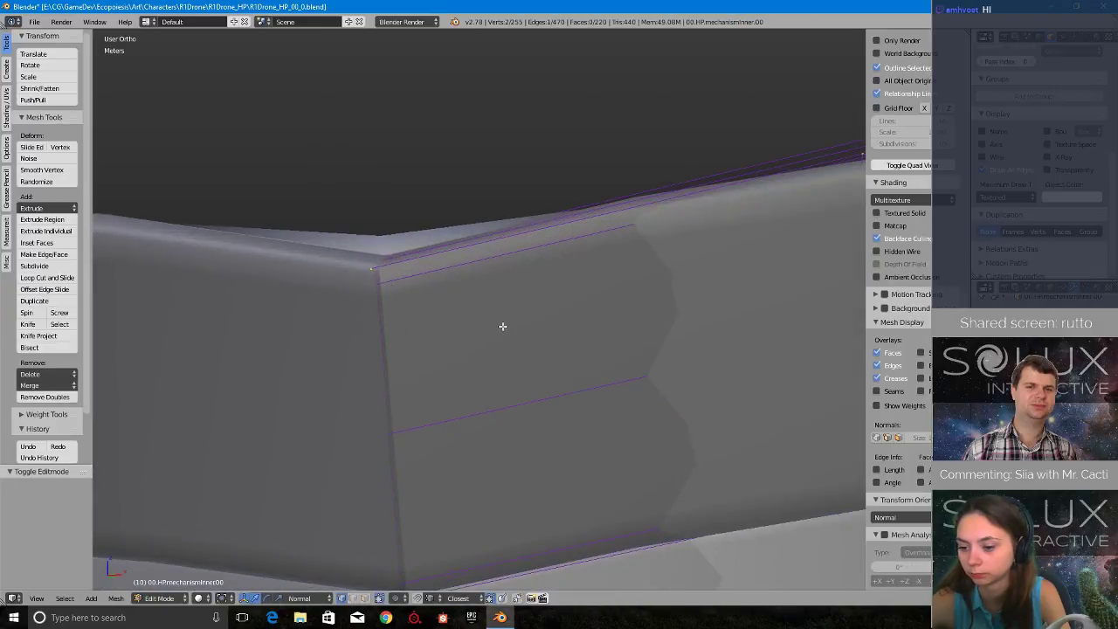
{"action": "scroll", "coordinate": [502, 327], "scroll_direction": "up", "scroll_amount": 2}
{"action": "right_click", "coordinate": [324, 247]}
{"action": "scroll", "coordinate": [920, 46], "scroll_direction": "up", "scroll_amount": 10}
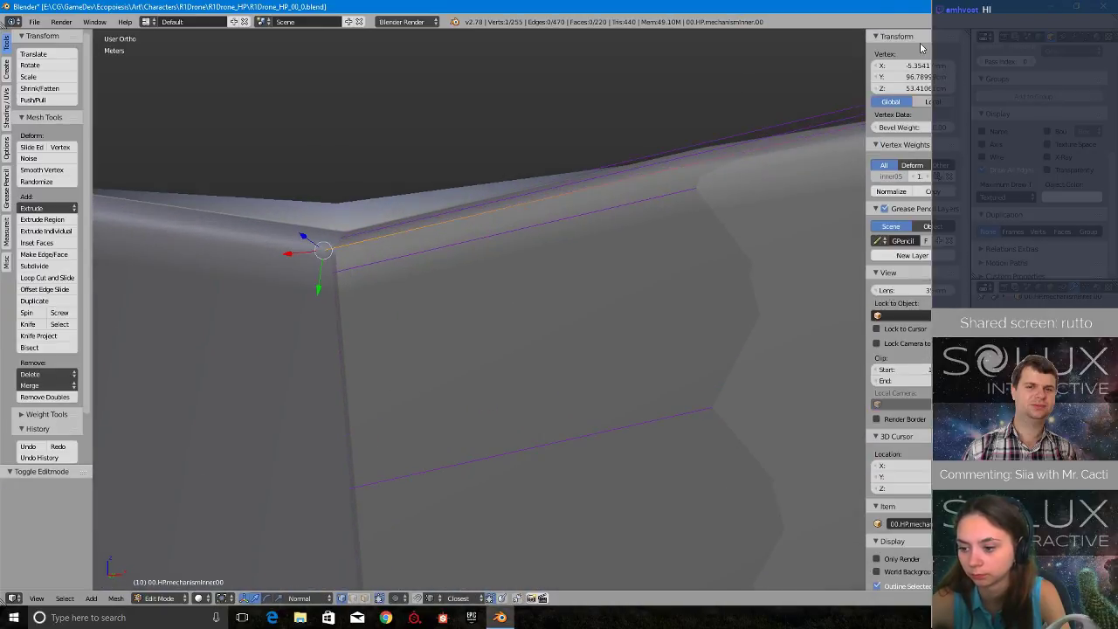
{"action": "middle_click_drag", "start_coordinate": [470, 183], "coordinate": [497, 195]}
{"action": "key", "text": "z"}
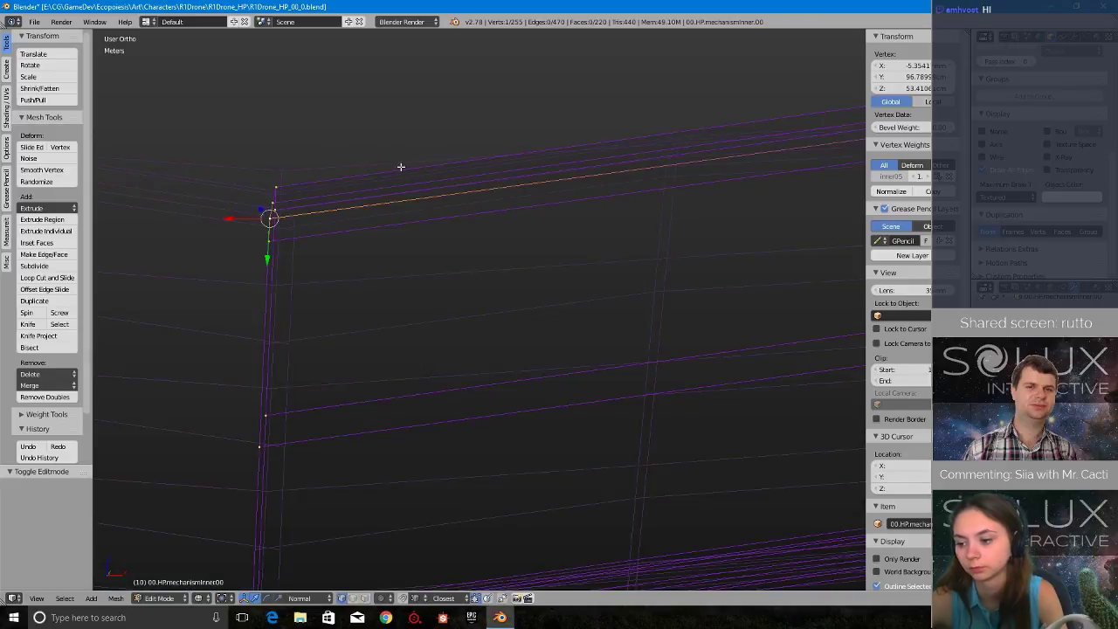
{"action": "mouse_move", "coordinate": [399, 167]}
{"action": "middle_mouse_down"}
{"action": "mouse_move", "coordinate": [474, 233]}
{"action": "mouse_move", "coordinate": [504, 210]}
{"action": "mouse_move", "coordinate": [679, 239]}
{"action": "middle_mouse_up"}
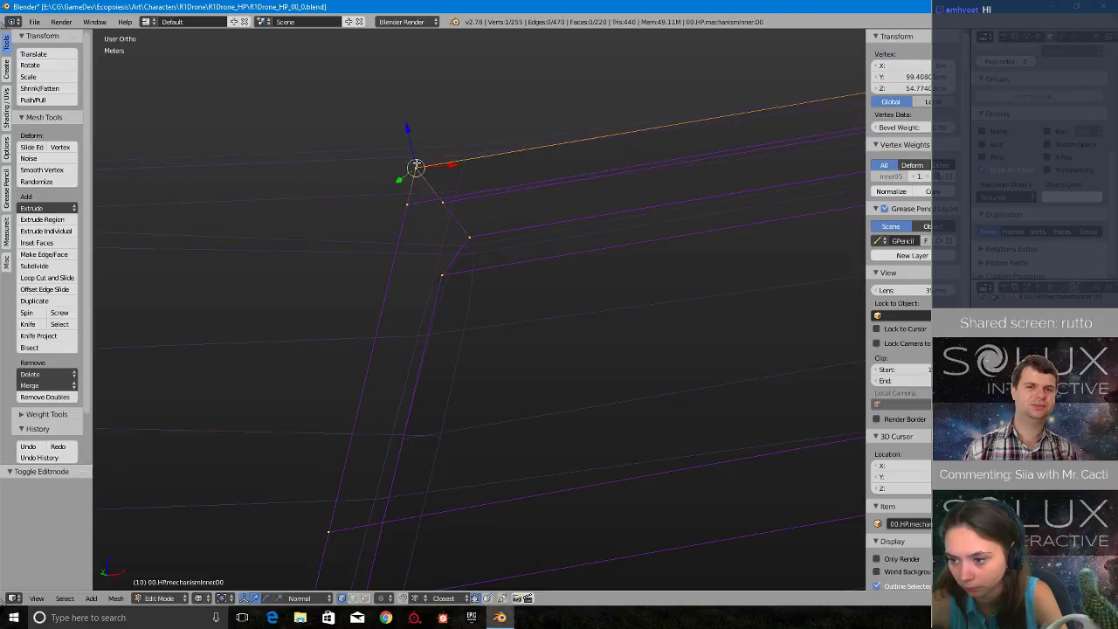
{"action": "left_click", "coordinate": [914, 65]}
{"action": "type", "text": "0"}
{"action": "key", "text": "Return"}
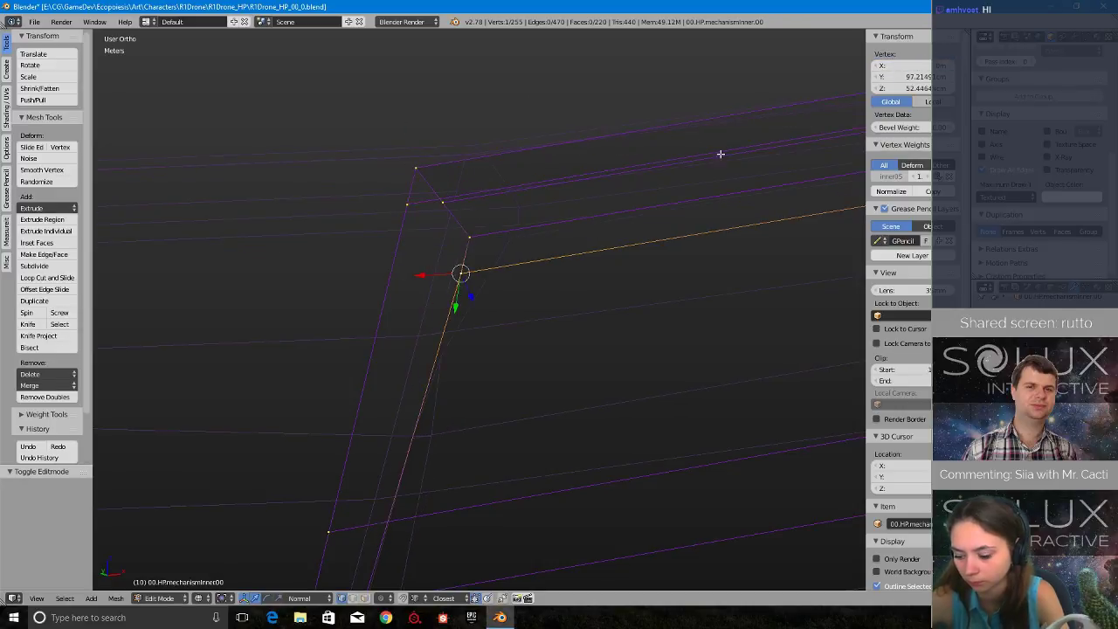
- Leave Edit Mode, return to solid shading and check the inner mechanism plates from several sides
{"action": "scroll", "coordinate": [585, 225], "scroll_direction": "down", "scroll_amount": 11}
{"action": "key", "text": "Tab"}
{"action": "left_click", "coordinate": [508, 229]}
{"action": "mouse_move", "coordinate": [555, 284]}
{"action": "middle_mouse_down"}
{"action": "mouse_move", "coordinate": [579, 314]}
{"action": "mouse_move", "coordinate": [580, 248]}
{"action": "mouse_move", "coordinate": [575, 343]}
{"action": "mouse_move", "coordinate": [574, 320]}
{"action": "mouse_move", "coordinate": [537, 472]}
{"action": "mouse_move", "coordinate": [564, 379]}
{"action": "mouse_move", "coordinate": [714, 317]}
{"action": "mouse_move", "coordinate": [512, 337]}
{"action": "mouse_move", "coordinate": [533, 354]}
{"action": "middle_mouse_up"}
{"action": "key", "text": "z"}
{"action": "left_click", "coordinate": [582, 270]}
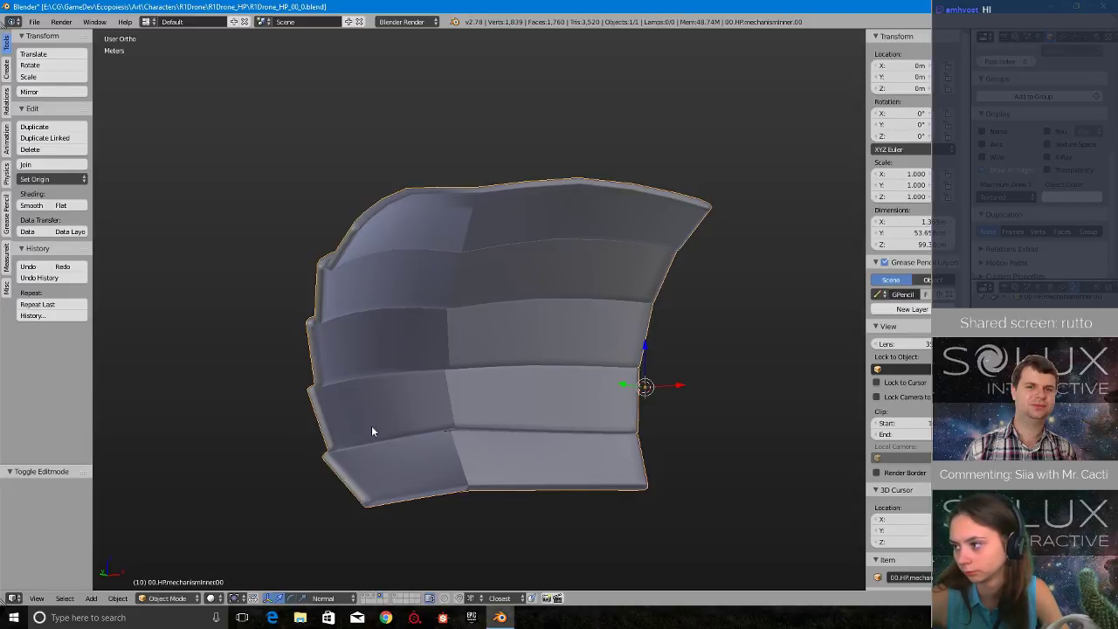
{"action": "middle_click_drag", "start_coordinate": [371, 432], "coordinate": [455, 289]}
{"action": "scroll", "coordinate": [404, 407], "scroll_direction": "up", "scroll_amount": 3}
{"action": "scroll", "coordinate": [403, 407], "scroll_direction": "down", "scroll_amount": 2}
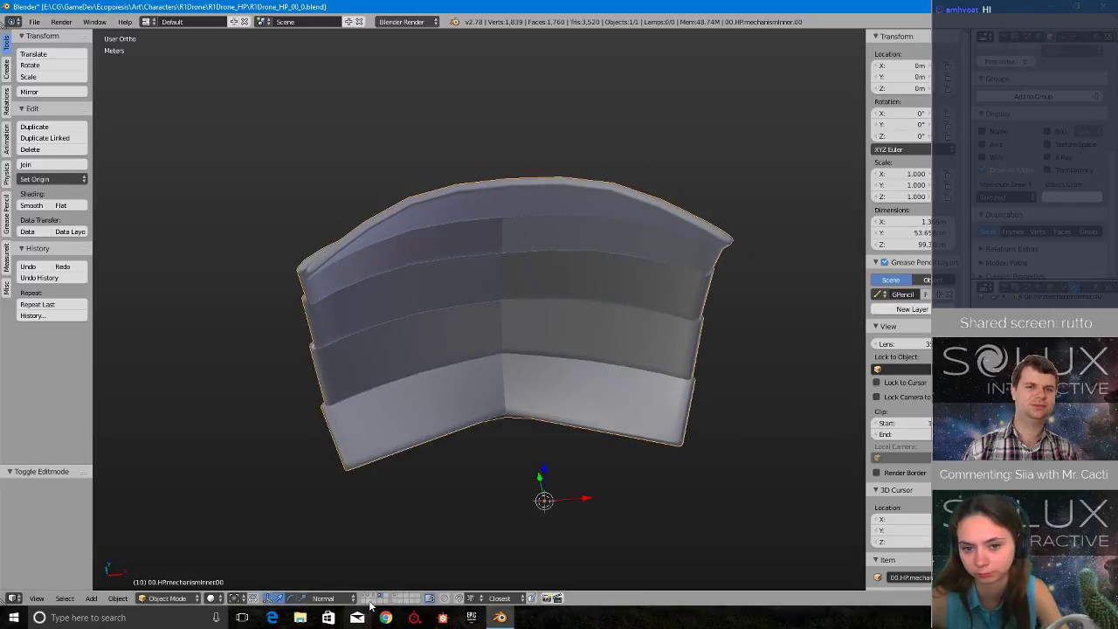
- Show the first layer, select the upper body and the roof, and duplicate both in place
{"action": "left_click", "coordinate": [365, 597]}
{"action": "middle_click_drag", "start_coordinate": [479, 397], "coordinate": [423, 323]}
{"action": "scroll", "coordinate": [359, 412], "scroll_direction": "down", "scroll_amount": 6}
{"action": "right_click", "coordinate": [533, 229]}
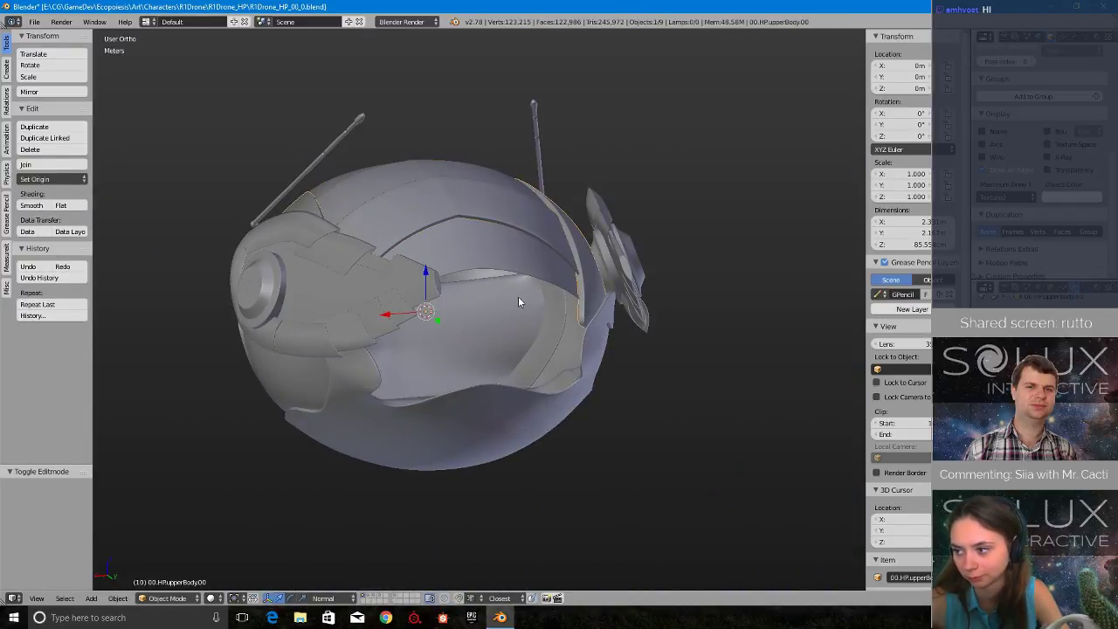
{"action": "scroll", "coordinate": [518, 302], "scroll_direction": "up", "scroll_amount": 3}
{"action": "middle_click_drag", "start_coordinate": [518, 303], "coordinate": [566, 320]}
{"action": "right_click", "coordinate": [494, 250], "text": "shift"}
{"action": "key", "text": "shift+d"}
{"action": "right_click", "coordinate": [667, 167]}
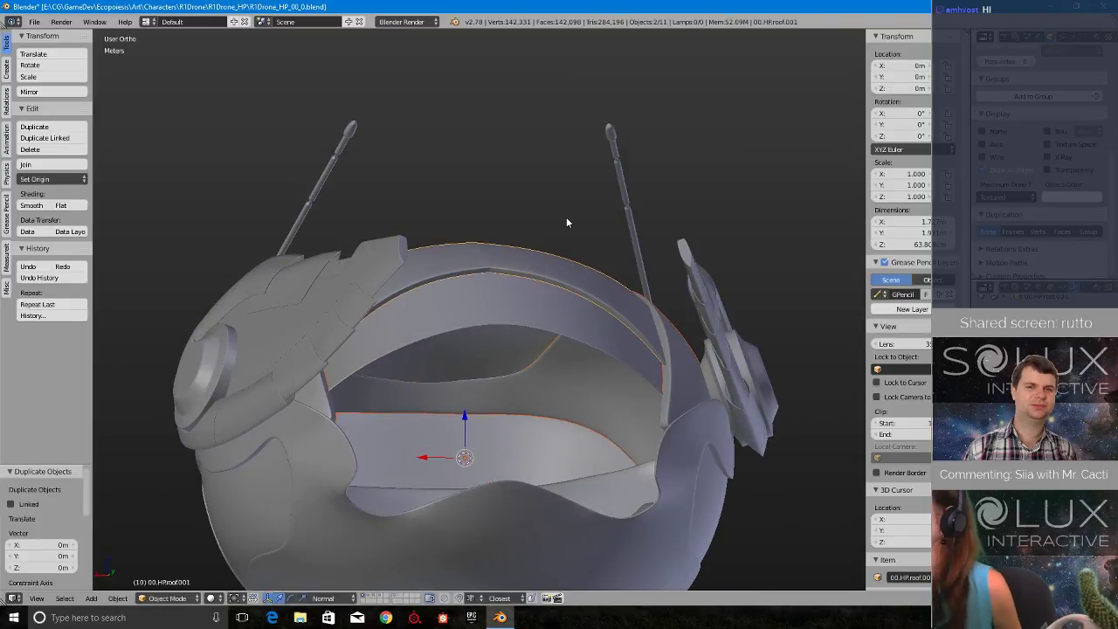
- Move the duplicated upper body and roof to the eleventh layer and show only that layer
{"action": "key", "text": "m"}
{"action": "key", "text": "m"}
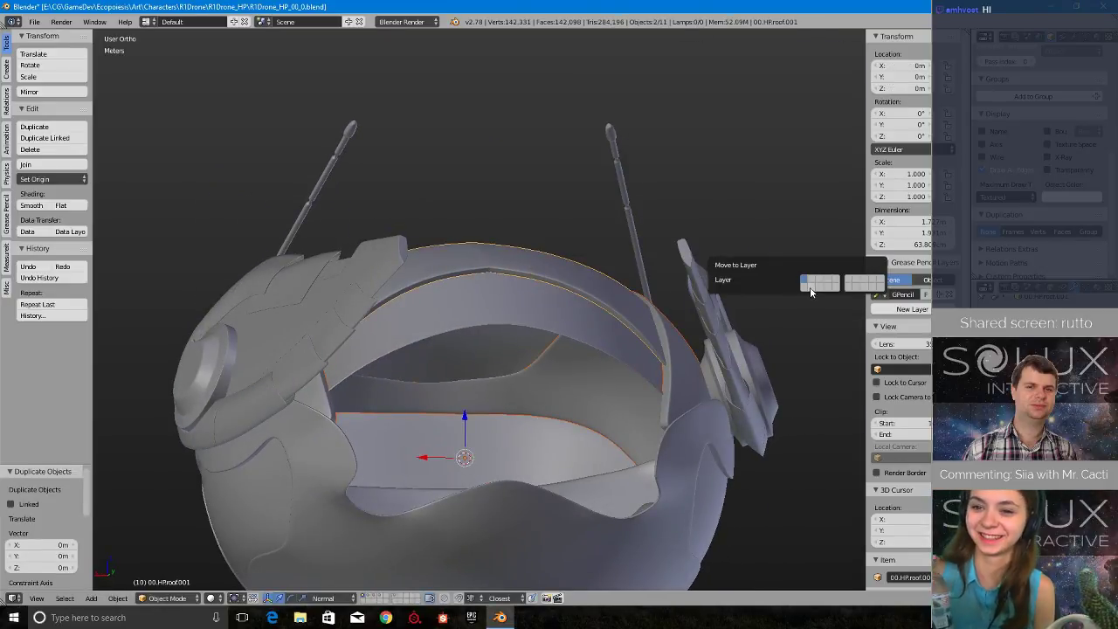
{"action": "left_click", "coordinate": [810, 289]}
{"action": "left_click", "coordinate": [365, 601]}
- Select the upper body copy, inspect its shell from all sides and remove its Subsurf modifier
{"action": "right_click", "coordinate": [361, 324]}
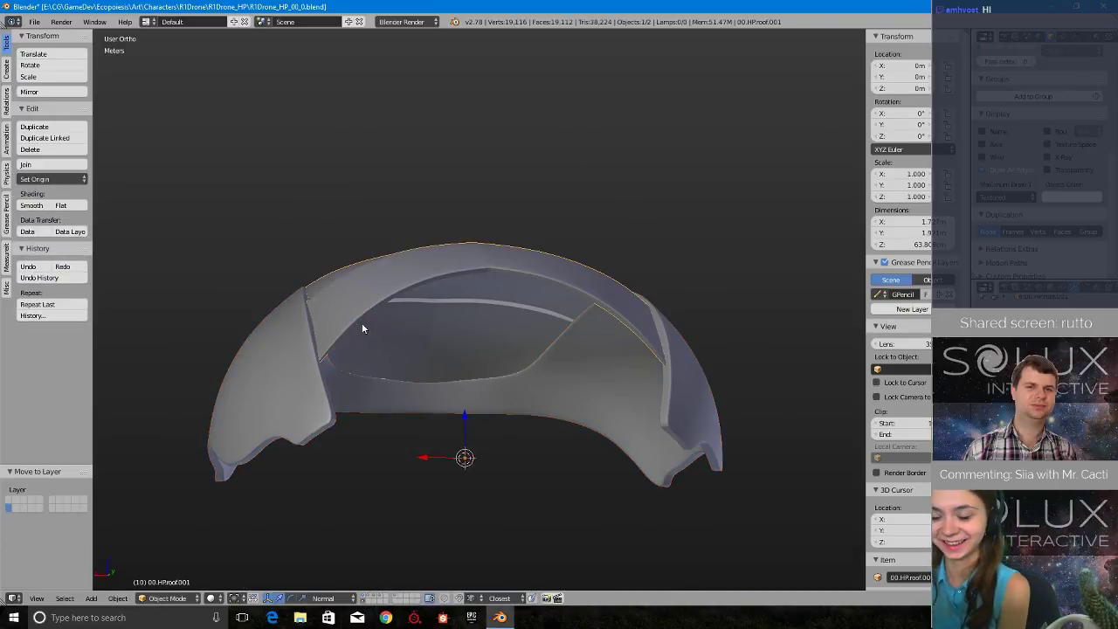
{"action": "right_click", "coordinate": [317, 428]}
{"action": "middle_click_drag", "start_coordinate": [317, 428], "coordinate": [389, 397]}
{"action": "middle_click_drag", "start_coordinate": [434, 408], "coordinate": [616, 430]}
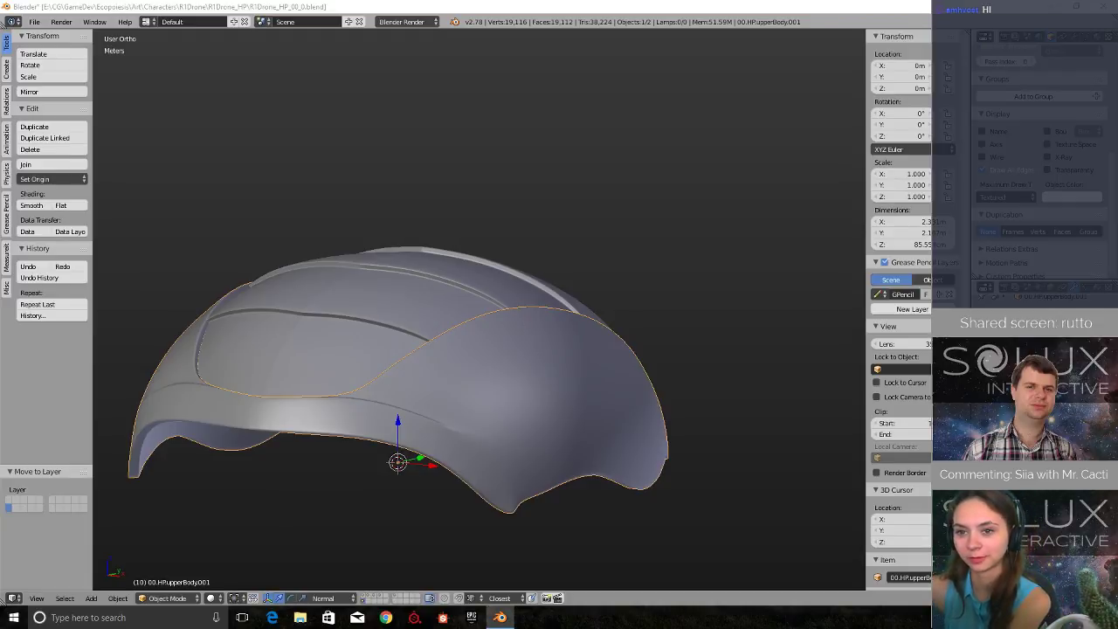
{"action": "middle_click_drag", "start_coordinate": [432, 482], "coordinate": [581, 430]}
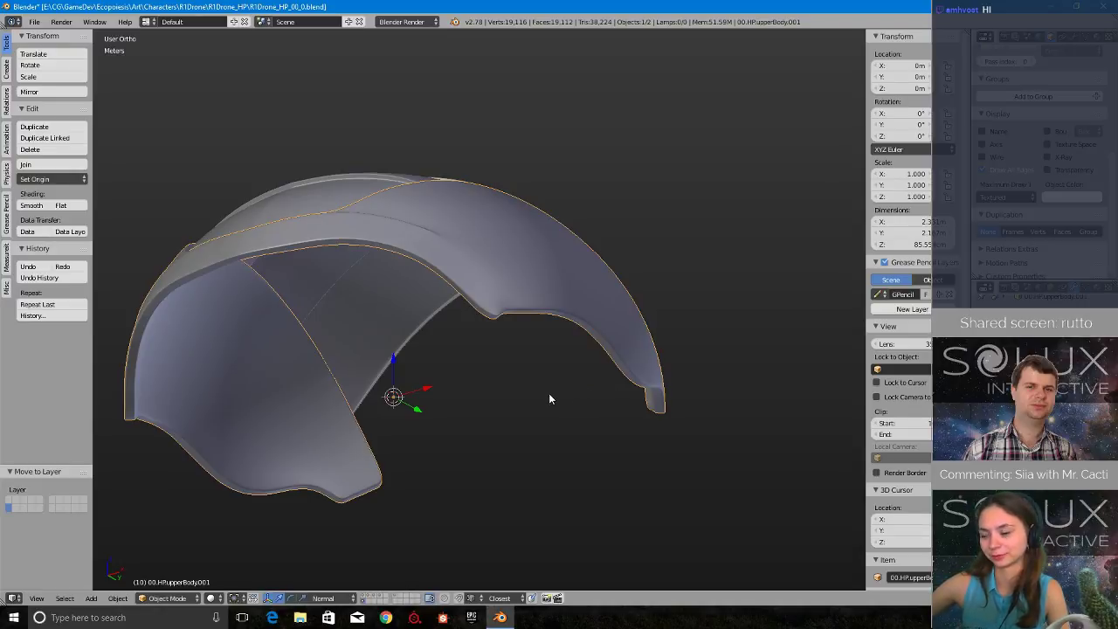
{"action": "scroll", "coordinate": [549, 393], "scroll_direction": "up", "scroll_amount": 3}
{"action": "scroll", "coordinate": [532, 393], "scroll_direction": "down", "scroll_amount": 2}
{"action": "middle_click_drag", "start_coordinate": [505, 408], "coordinate": [544, 385]}
{"action": "scroll", "coordinate": [548, 376], "scroll_direction": "up", "scroll_amount": 4}
{"action": "scroll", "coordinate": [551, 368], "scroll_direction": "down", "scroll_amount": 4}
{"action": "middle_click_drag", "start_coordinate": [599, 295], "coordinate": [533, 313]}
{"action": "scroll", "coordinate": [497, 325], "scroll_direction": "up", "scroll_amount": 1}
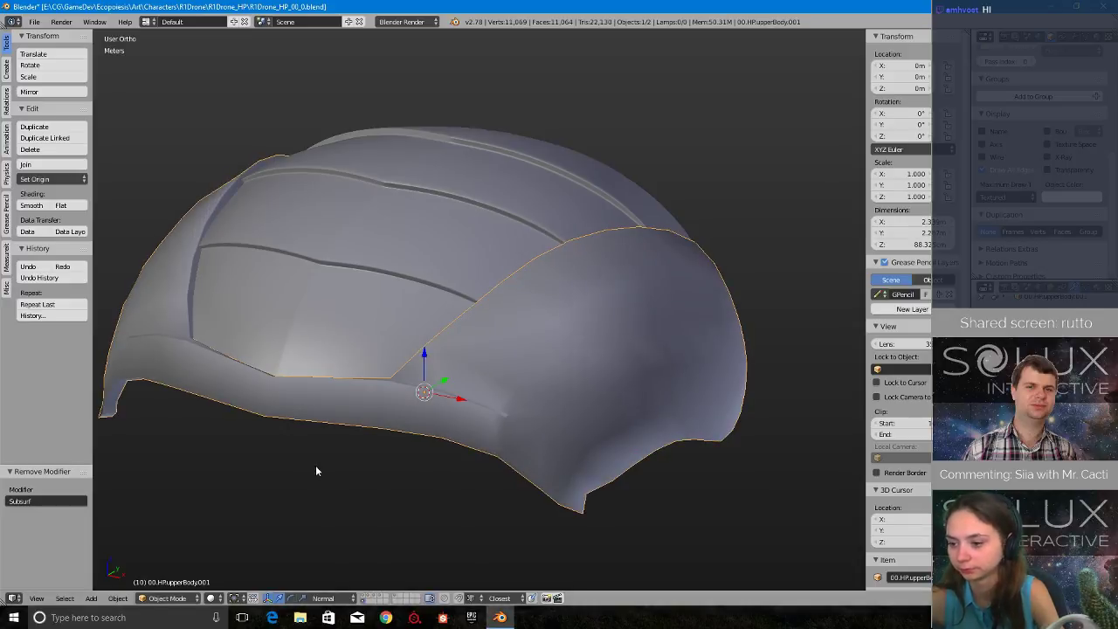
- In Edit Mode, switch to edge selection and dissolve a supporting edge loop along the upper body copy's groove strip
{"action": "middle_click_drag", "start_coordinate": [316, 467], "coordinate": [320, 418]}
{"action": "middle_click_drag", "start_coordinate": [366, 299], "coordinate": [435, 281]}
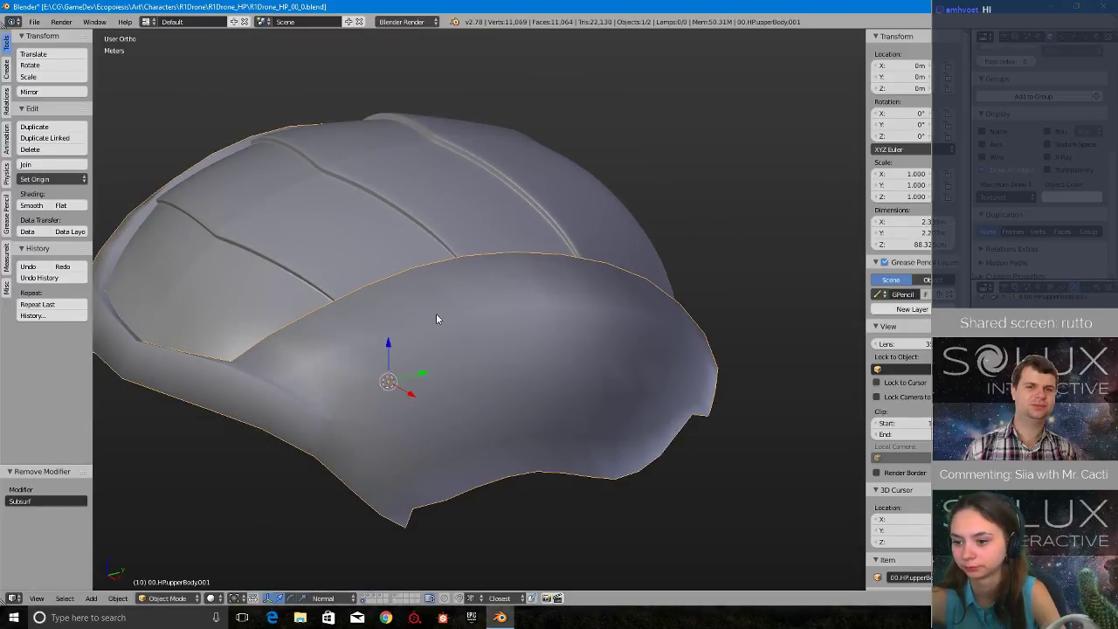
{"action": "key", "text": "Tab"}
{"action": "scroll", "coordinate": [428, 319], "scroll_direction": "up", "scroll_amount": 8}
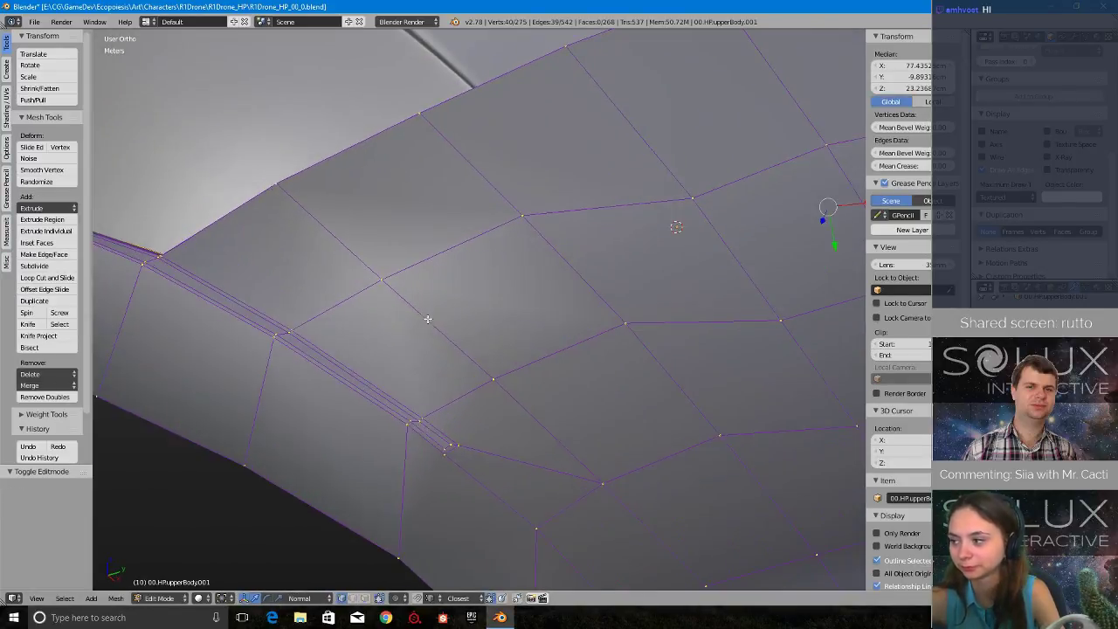
{"action": "scroll", "coordinate": [468, 353], "scroll_direction": "down", "scroll_amount": 10}
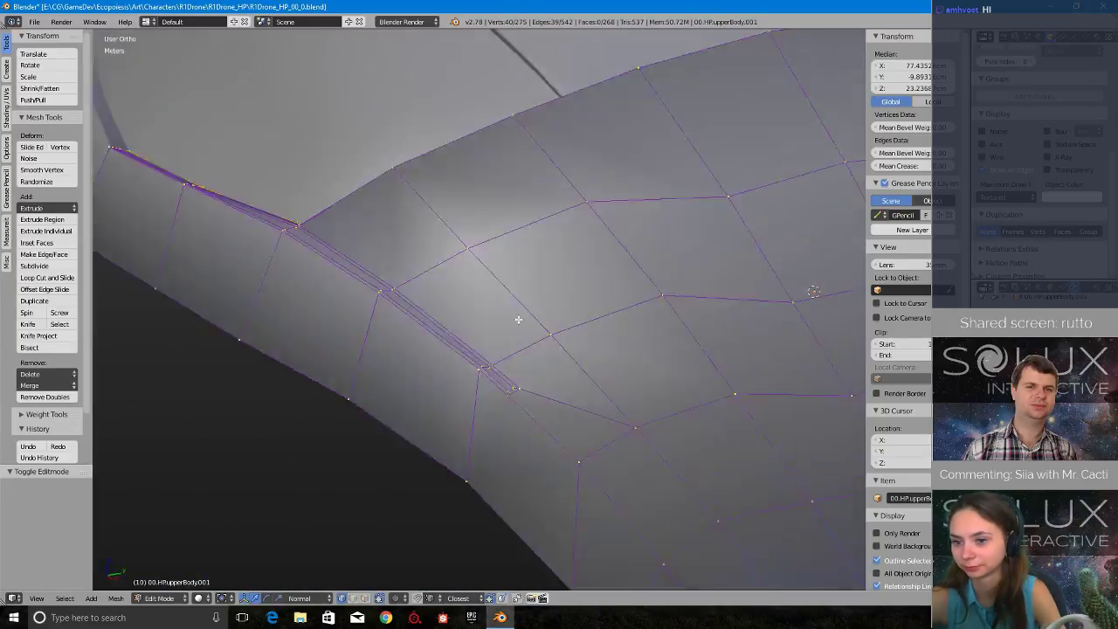
{"action": "scroll", "coordinate": [588, 400], "scroll_direction": "up", "scroll_amount": 8}
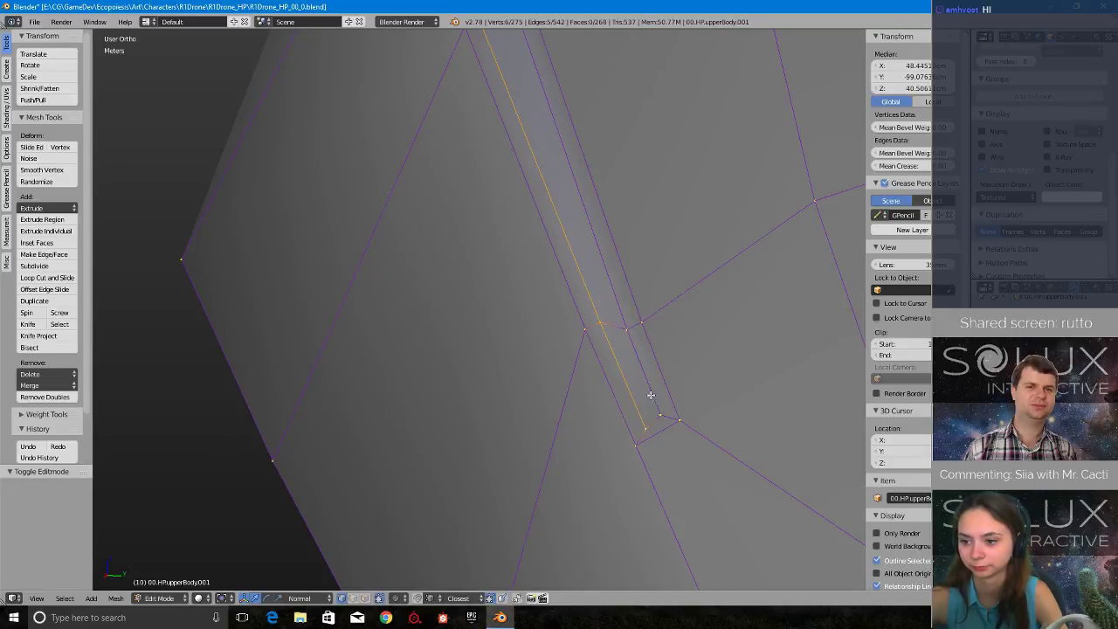
{"action": "left_click", "coordinate": [649, 394], "text": "alt"}
{"action": "scroll", "coordinate": [642, 384], "scroll_direction": "down", "scroll_amount": 6}
{"action": "key", "text": "ctrl+Tab"}
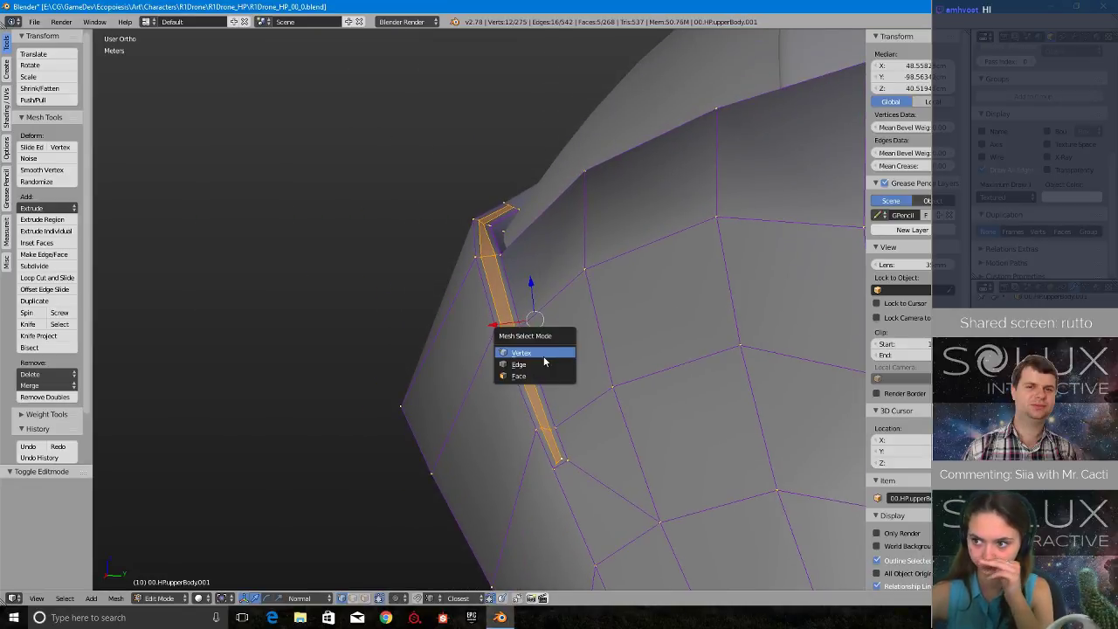
{"action": "left_click", "coordinate": [540, 360]}
{"action": "left_click", "coordinate": [514, 358], "text": "alt"}
{"action": "middle_click_drag", "start_coordinate": [476, 155], "coordinate": [566, 454]}
{"action": "key", "text": "x"}
{"action": "left_click", "coordinate": [522, 489]}
{"action": "scroll", "coordinate": [547, 419], "scroll_direction": "up", "scroll_amount": 6}
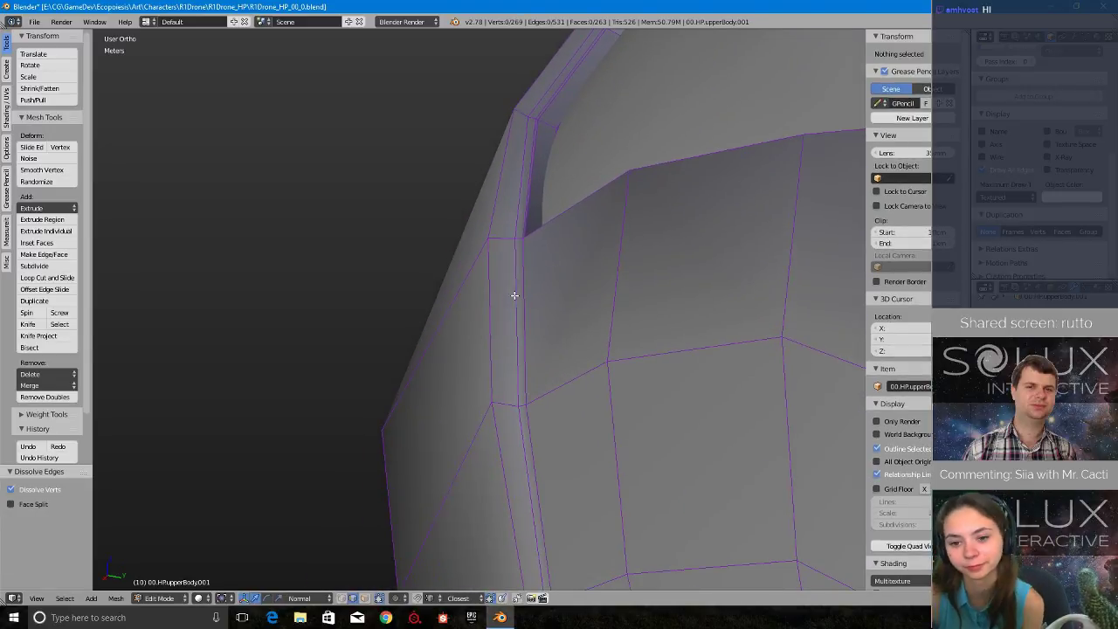
- Dissolve the next supporting edge loop running along the same groove strip
{"action": "left_click", "coordinate": [514, 295], "text": "alt"}
{"action": "scroll", "coordinate": [515, 295], "scroll_direction": "down", "scroll_amount": 3}
{"action": "key", "text": "x"}
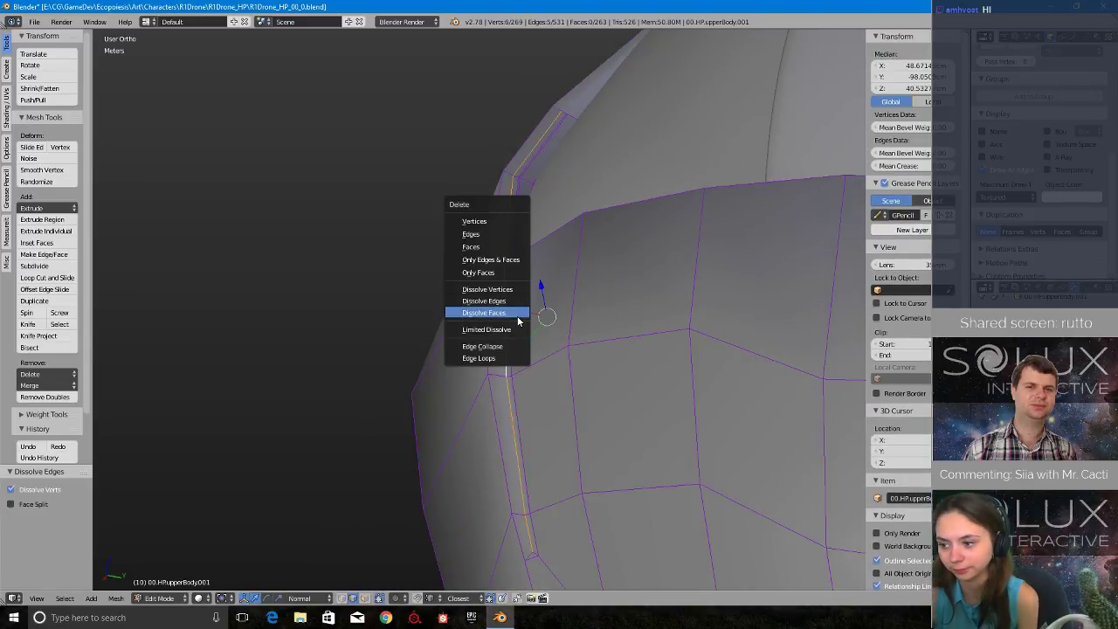
{"action": "left_click", "coordinate": [513, 301]}
- Switch to vertex selection and merge the first two vertex pairs at the strip's centre end with At Last
{"action": "middle_click_drag", "start_coordinate": [513, 300], "coordinate": [538, 346]}
{"action": "middle_click_drag", "start_coordinate": [656, 160], "coordinate": [421, 373]}
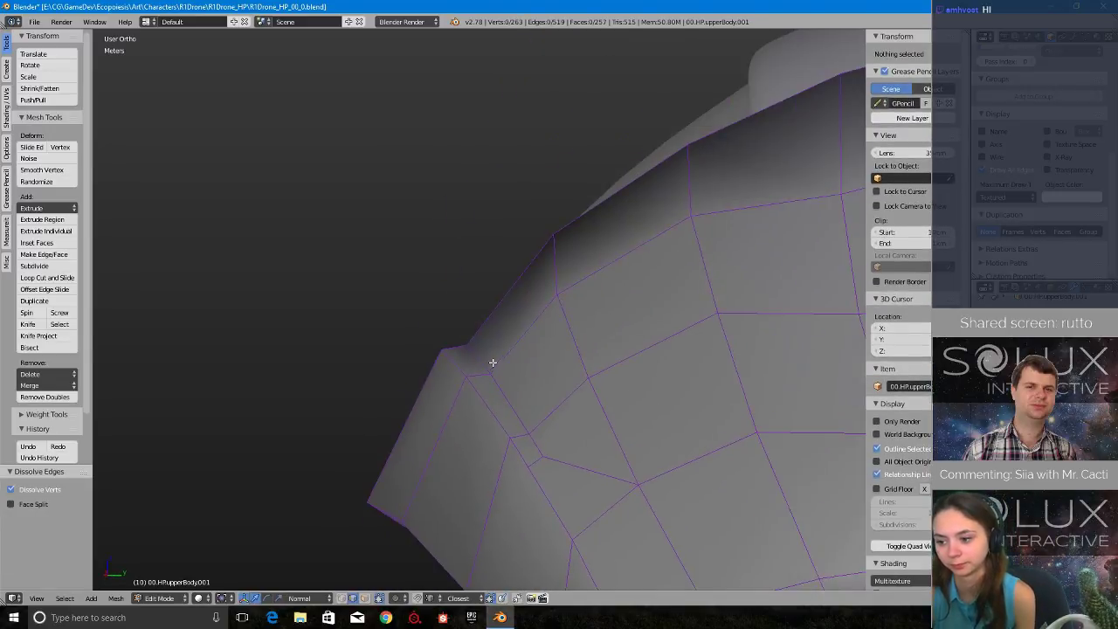
{"action": "middle_click_drag", "start_coordinate": [717, 260], "coordinate": [569, 302]}
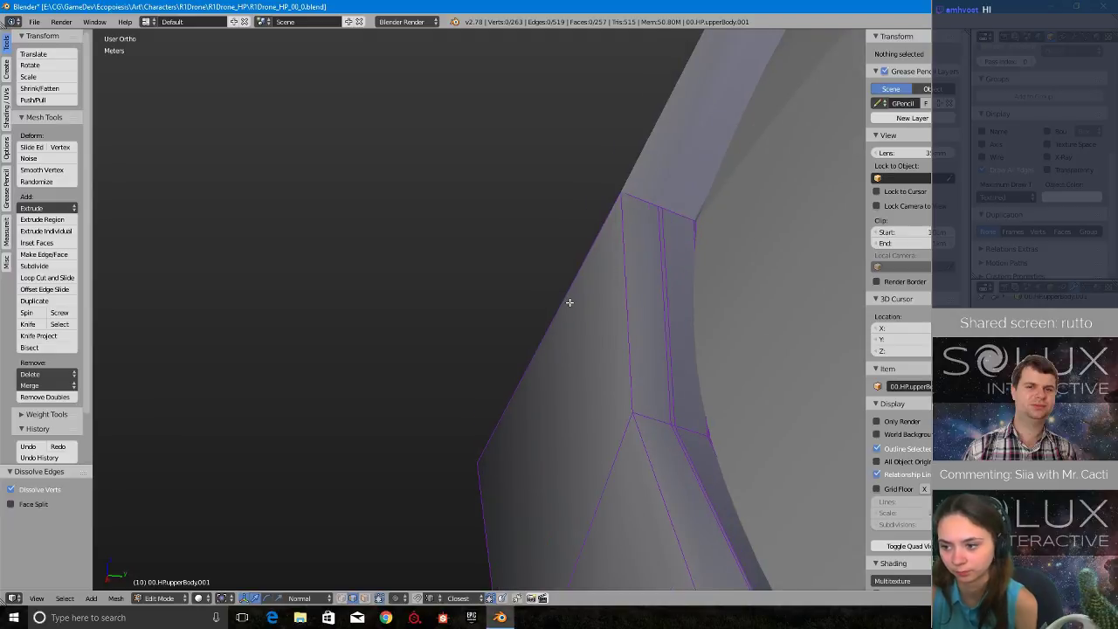
{"action": "key", "text": "ctrl+Tab"}
{"action": "left_click", "coordinate": [532, 290]}
{"action": "middle_click_drag", "start_coordinate": [625, 198], "coordinate": [486, 267]}
{"action": "left_click", "coordinate": [486, 269]}
{"action": "left_click", "coordinate": [439, 258], "text": "shift"}
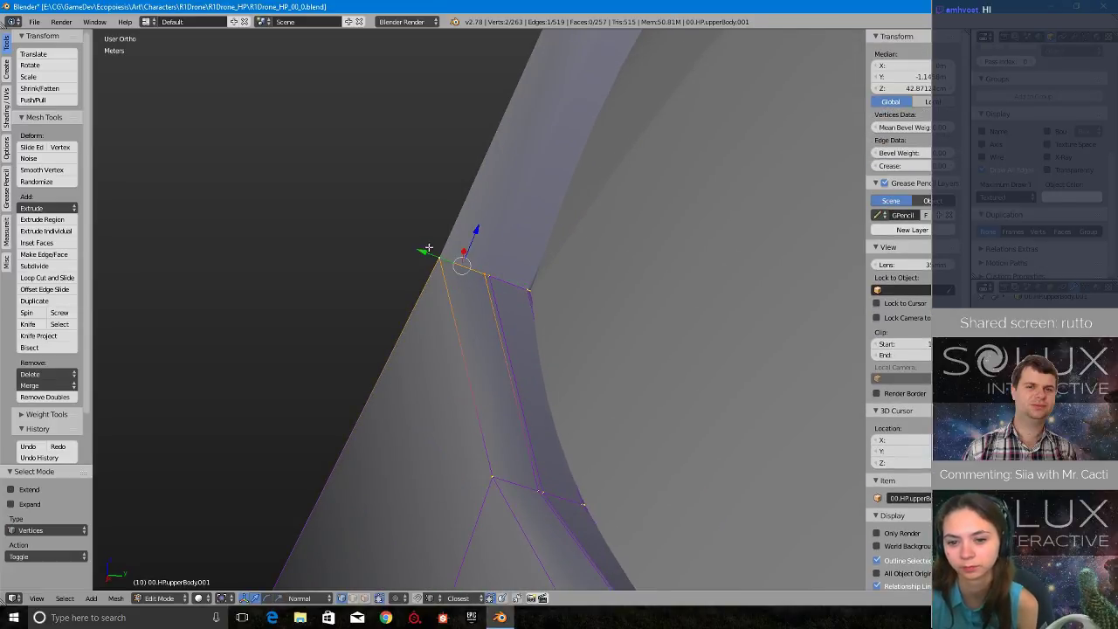
{"action": "key", "text": "alt+m"}
{"action": "left_click", "coordinate": [428, 248]}
{"action": "right_click", "coordinate": [541, 490]}
{"action": "right_click", "coordinate": [493, 478], "text": "shift"}
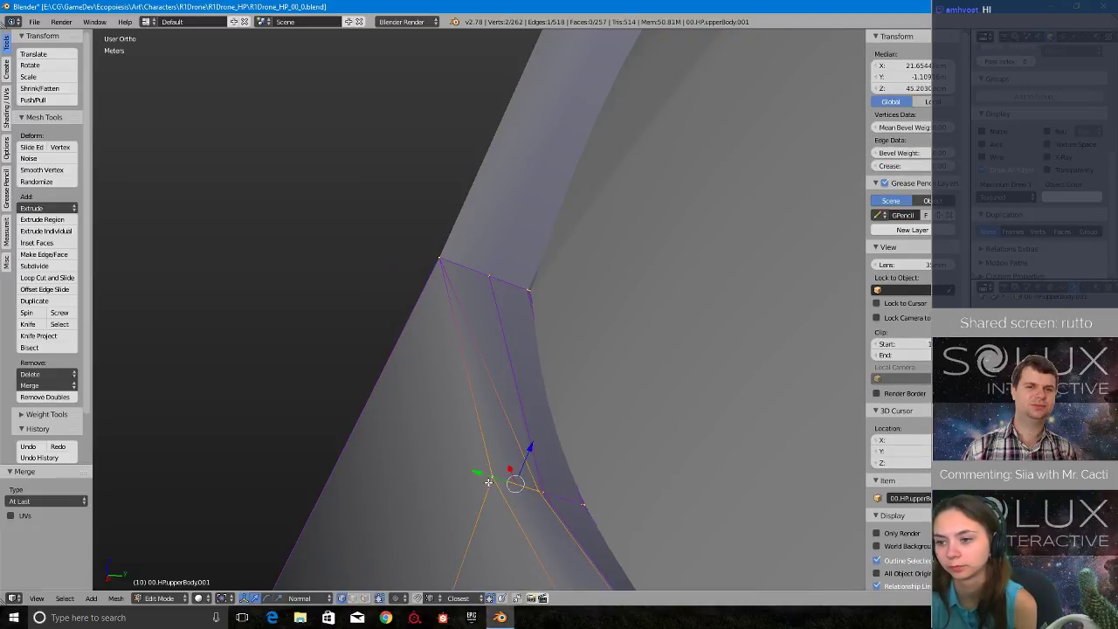
{"action": "key", "text": "alt+m"}
{"action": "left_click", "coordinate": [488, 475]}
- Continue along the strip and merge its next two vertex pairs onto the last selected vertex
{"action": "middle_click_drag", "start_coordinate": [537, 499], "coordinate": [588, 247]}
{"action": "right_click", "coordinate": [540, 181]}
{"action": "middle_click_drag", "start_coordinate": [540, 181], "coordinate": [474, 319], "text": "shift"}
{"action": "right_click", "coordinate": [526, 331], "text": "shift"}
{"action": "key", "text": "alt+m"}
{"action": "left_click", "coordinate": [528, 331]}
{"action": "middle_click_drag", "start_coordinate": [540, 331], "coordinate": [450, 337]}
{"action": "middle_click_drag", "start_coordinate": [803, 313], "coordinate": [435, 316], "text": "shift"}
{"action": "right_click", "coordinate": [427, 323]}
{"action": "right_click", "coordinate": [436, 354], "text": "shift"}
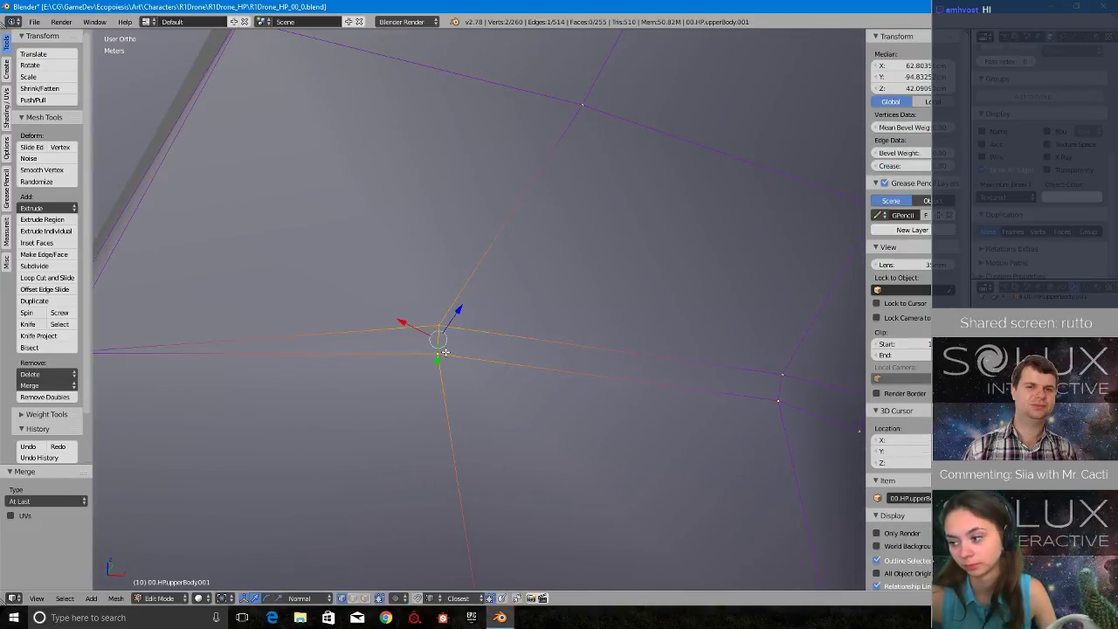
{"action": "key", "text": "alt+m"}
{"action": "left_click", "coordinate": [435, 353]}
- Merge the remaining two vertex pairs near the strip's outer end with At Last
{"action": "right_click", "coordinate": [782, 374]}
{"action": "right_click", "coordinate": [778, 401], "text": "shift"}
{"action": "key", "text": "alt+m"}
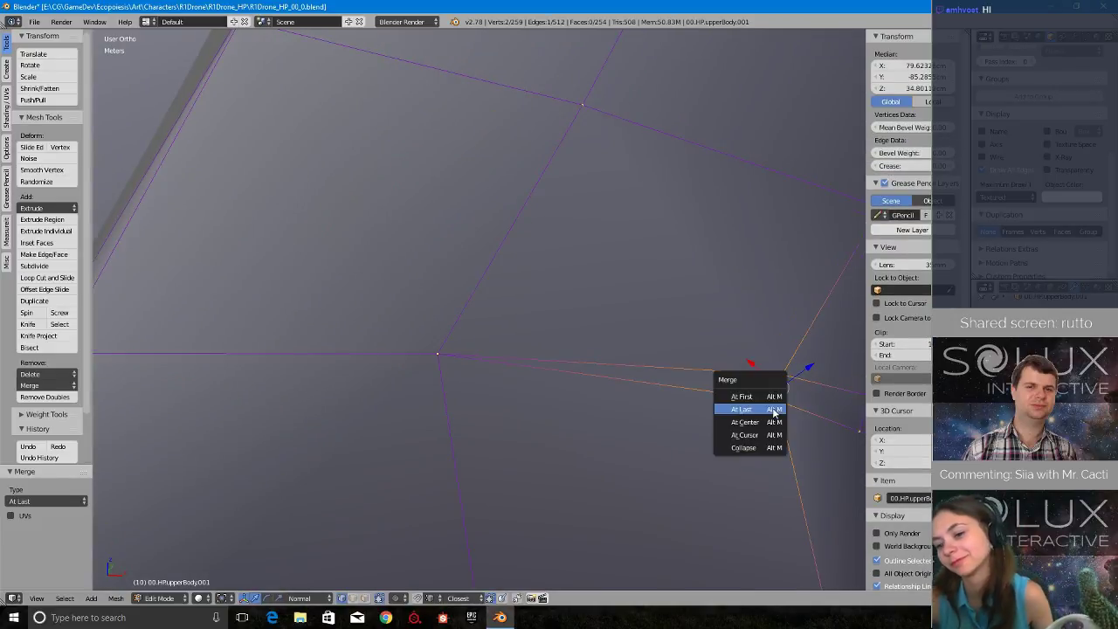
{"action": "left_click", "coordinate": [774, 410]}
{"action": "scroll", "coordinate": [767, 414], "scroll_direction": "down", "scroll_amount": 3}
{"action": "middle_click_drag", "start_coordinate": [808, 418], "coordinate": [568, 399], "text": "shift"}
{"action": "scroll", "coordinate": [569, 399], "scroll_direction": "up", "scroll_amount": 2}
{"action": "right_click", "coordinate": [455, 349]}
{"action": "right_click", "coordinate": [443, 378], "text": "shift"}
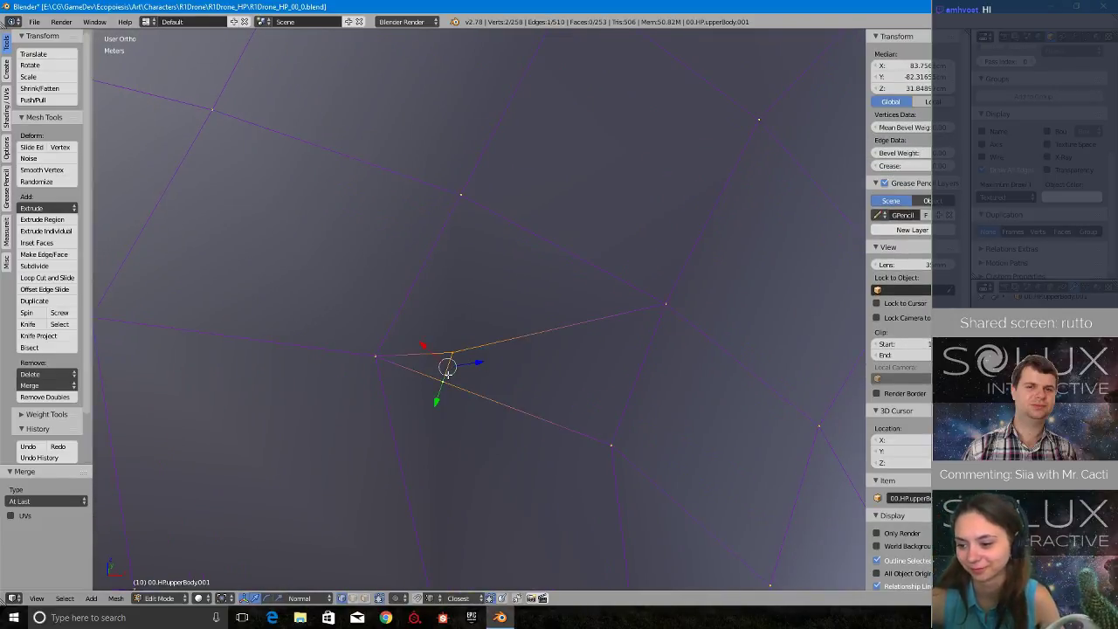
{"action": "key", "text": "alt+m"}
{"action": "left_click", "coordinate": [447, 372]}
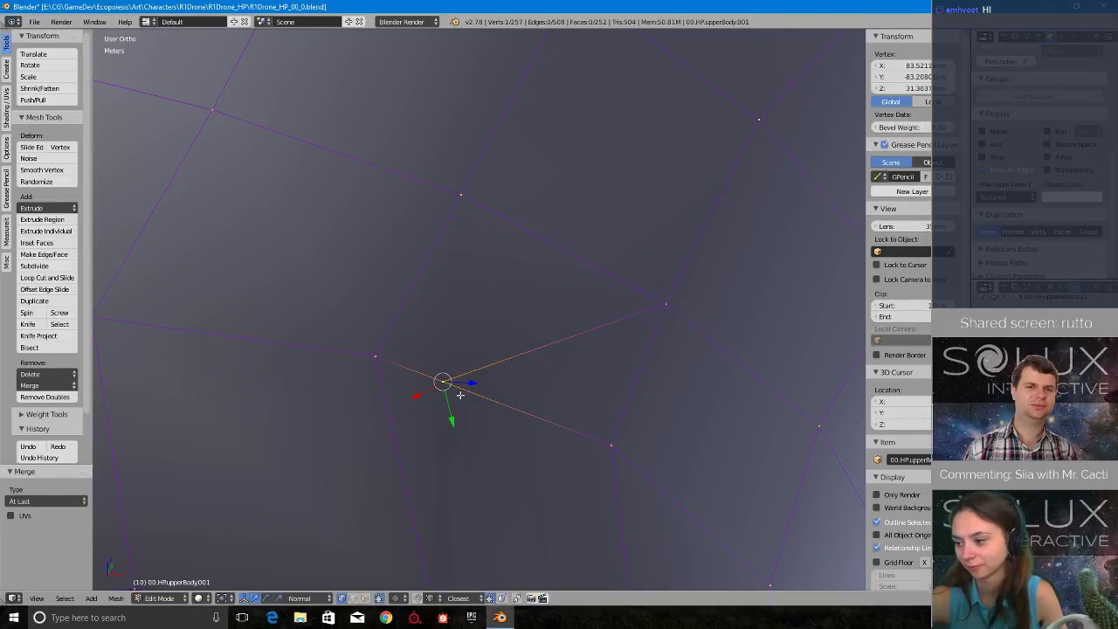
- Merge the strip's leftover end vertex into the neighbouring grid vertex with At Last
{"action": "right_click", "coordinate": [377, 352], "text": "shift"}
{"action": "key", "text": "alt+m"}
{"action": "left_click", "coordinate": [409, 366]}
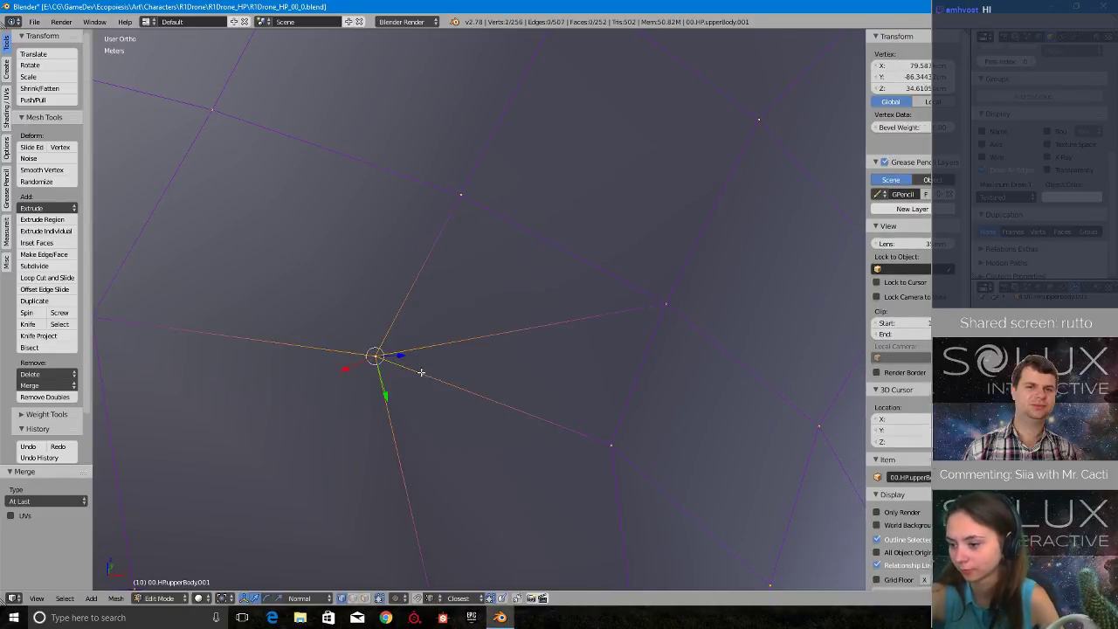
- Dissolve the single edge joining the last merged vertex to its neighbouring grid vertex on the upper body copy
{"action": "right_click", "coordinate": [662, 297], "text": "shift"}
{"action": "key", "text": "x"}
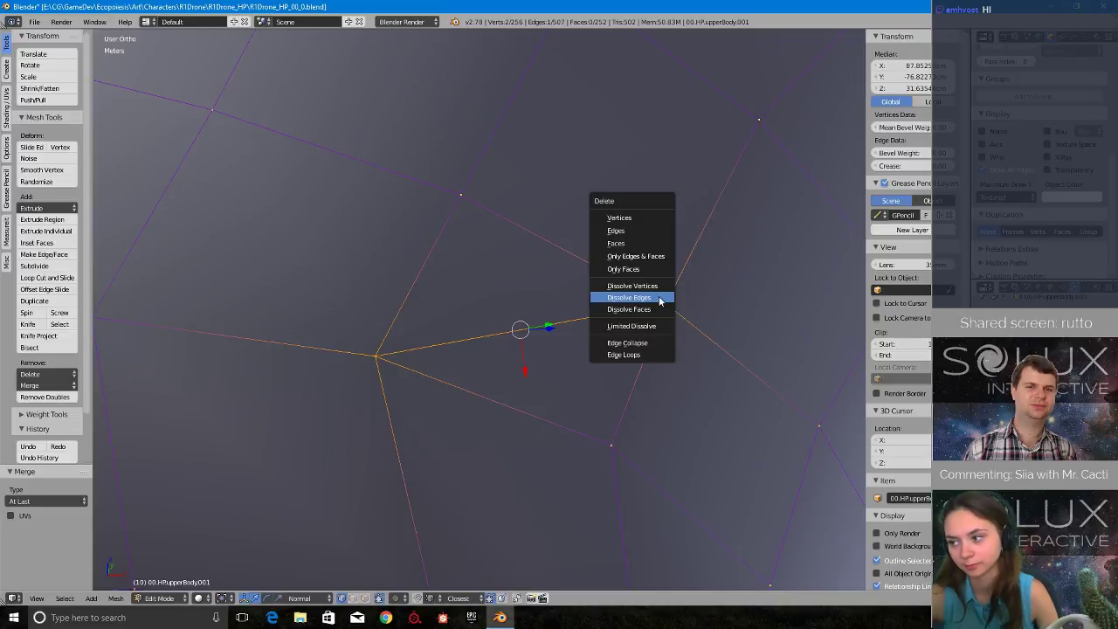
{"action": "left_click", "coordinate": [637, 311]}
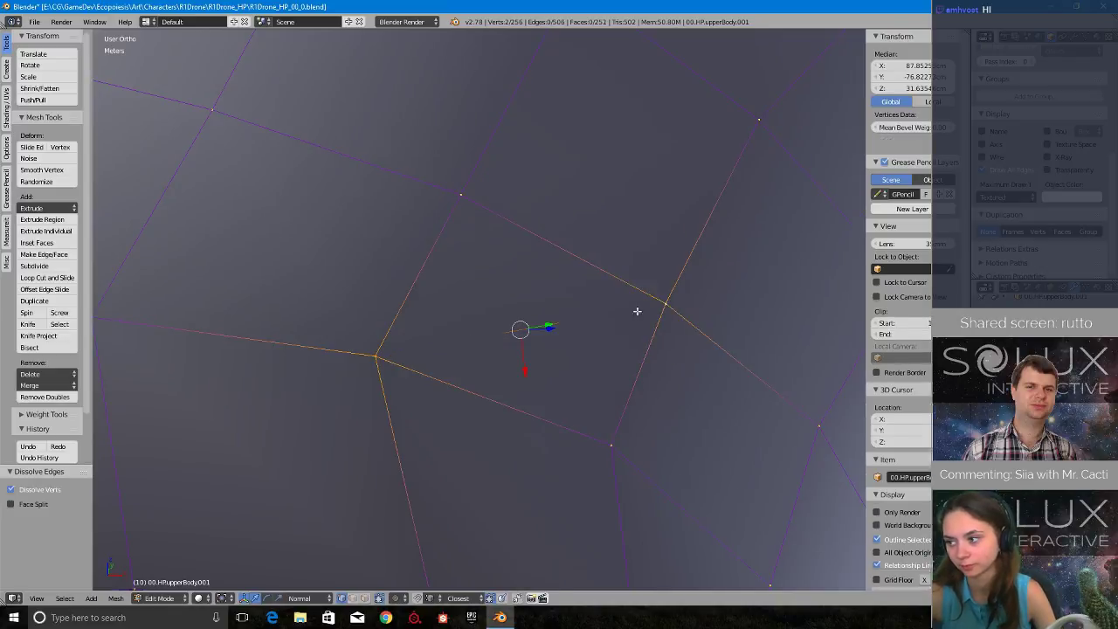
{"action": "scroll", "coordinate": [636, 310], "scroll_direction": "down", "scroll_amount": 6}
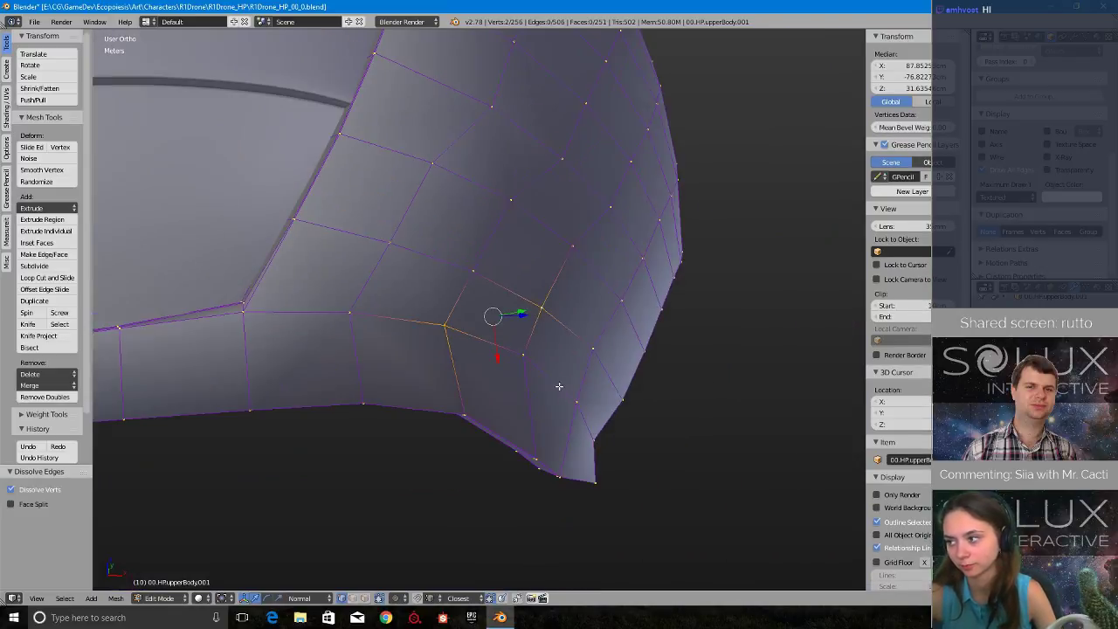
{"action": "middle_click_drag", "start_coordinate": [559, 387], "coordinate": [653, 385]}
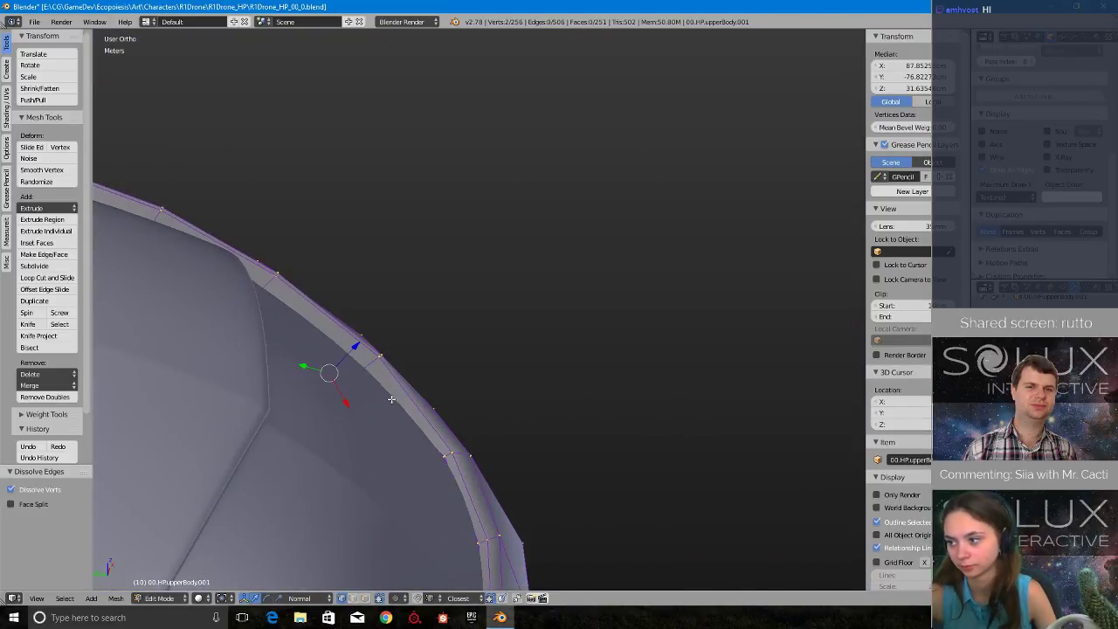
- Dissolve the remaining supporting edge loops along the upper body copy's outer rim
{"action": "right_click", "coordinate": [404, 396], "text": "alt"}
{"action": "middle_click_drag", "start_coordinate": [482, 394], "coordinate": [685, 331]}
{"action": "key", "text": "x"}
{"action": "left_click", "coordinate": [525, 401]}
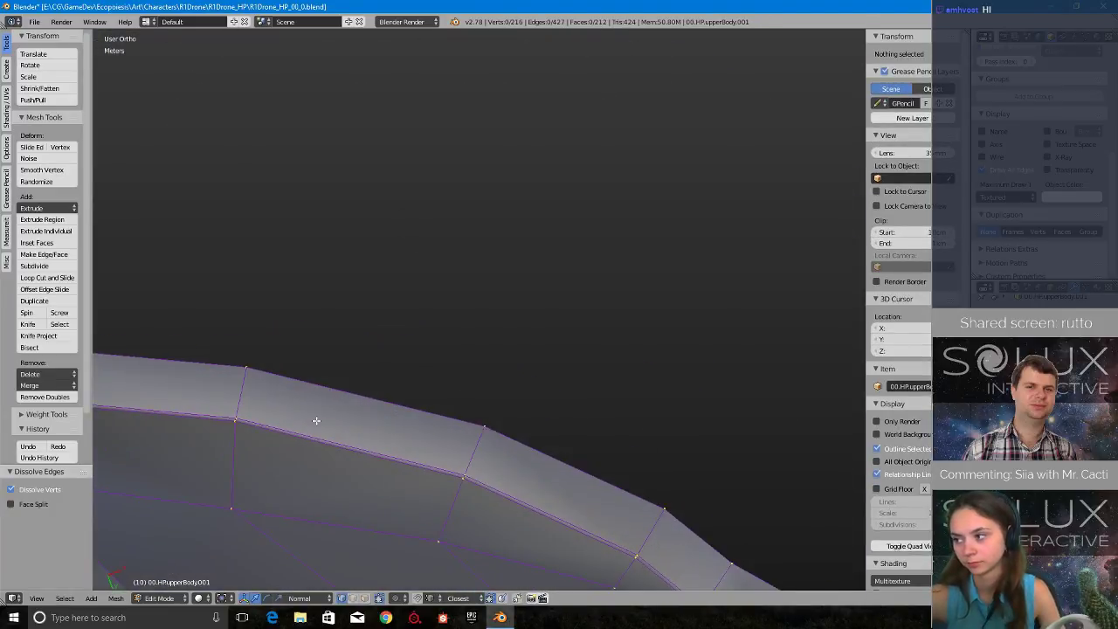
{"action": "right_click", "coordinate": [315, 435], "text": "alt"}
{"action": "key", "text": "x"}
{"action": "left_click", "coordinate": [555, 366]}
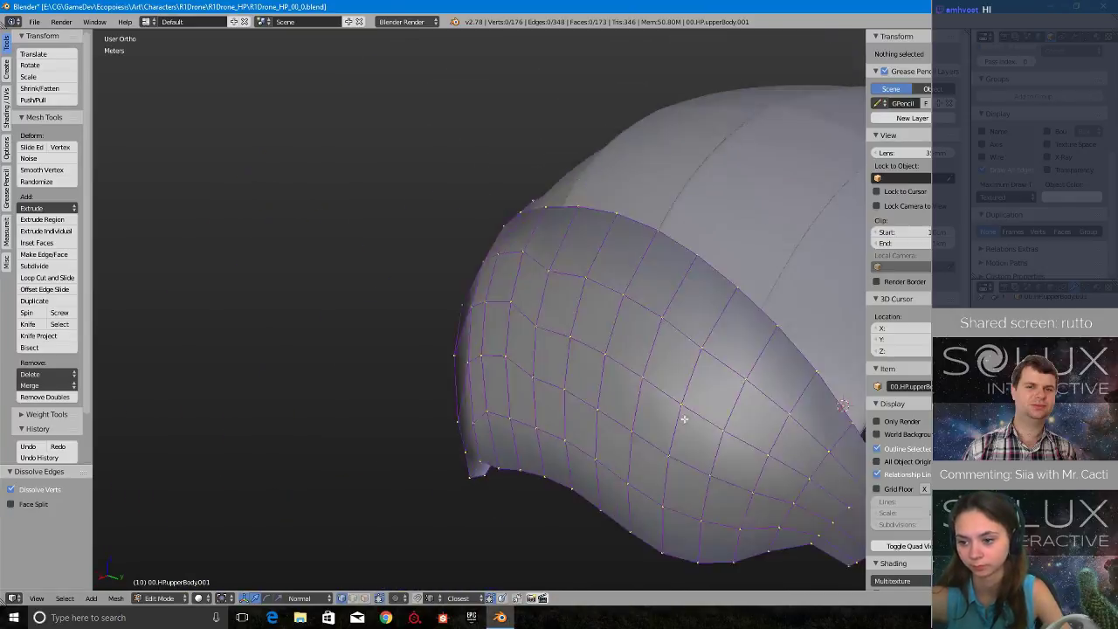
- Select the entire upper body mesh and examine its simplified topology from several sides
{"action": "key", "text": "a"}
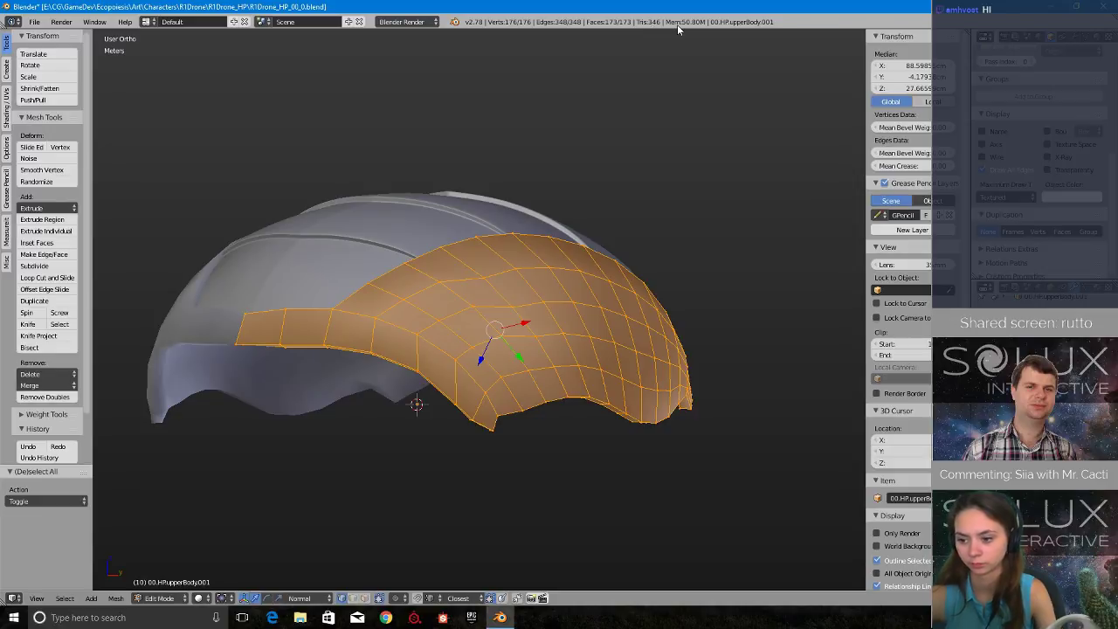
{"action": "middle_click_drag", "start_coordinate": [616, 93], "coordinate": [457, 426], "text": "shift"}
{"action": "scroll", "coordinate": [457, 426], "scroll_direction": "down", "scroll_amount": 2}
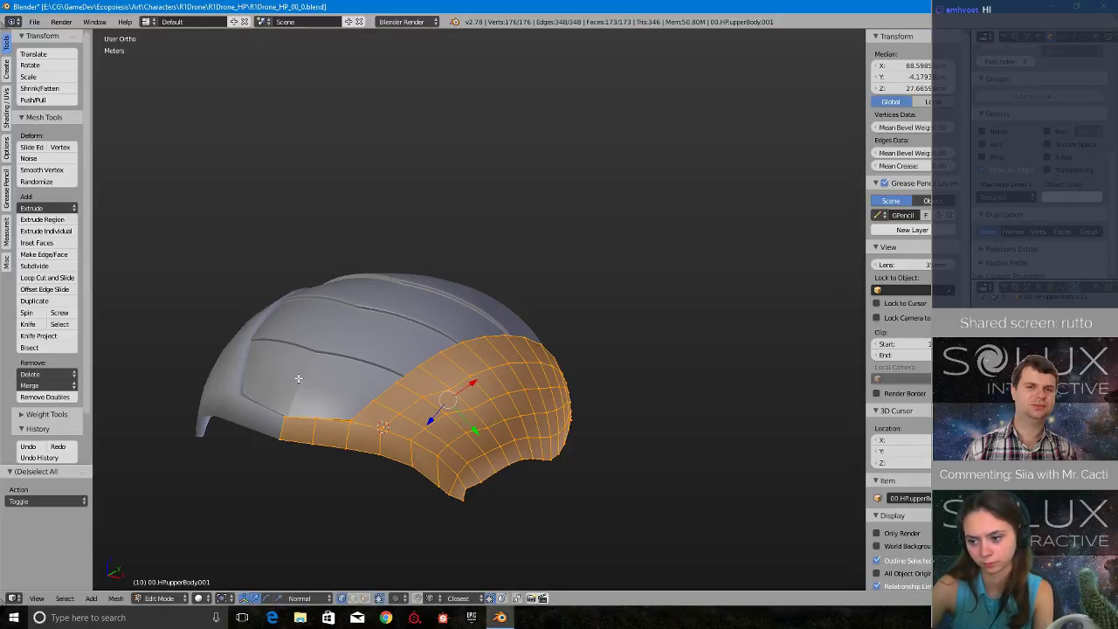
{"action": "middle_click_drag", "start_coordinate": [298, 379], "coordinate": [374, 378]}
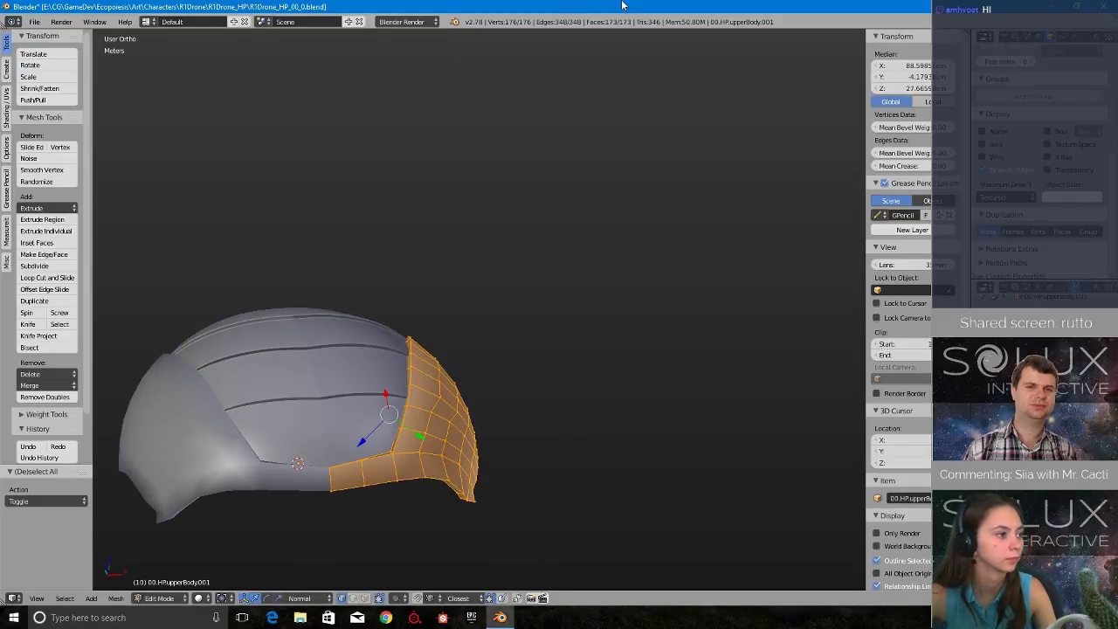
{"action": "middle_click_drag", "start_coordinate": [498, 292], "coordinate": [371, 332]}
{"action": "scroll", "coordinate": [372, 334], "scroll_direction": "up", "scroll_amount": 4}
{"action": "scroll", "coordinate": [390, 347], "scroll_direction": "down", "scroll_amount": 2}
{"action": "middle_click_drag", "start_coordinate": [560, 382], "coordinate": [504, 261], "text": "shift"}
{"action": "scroll", "coordinate": [515, 292], "scroll_direction": "up", "scroll_amount": 3}
{"action": "middle_click_drag", "start_coordinate": [521, 302], "coordinate": [432, 274]}
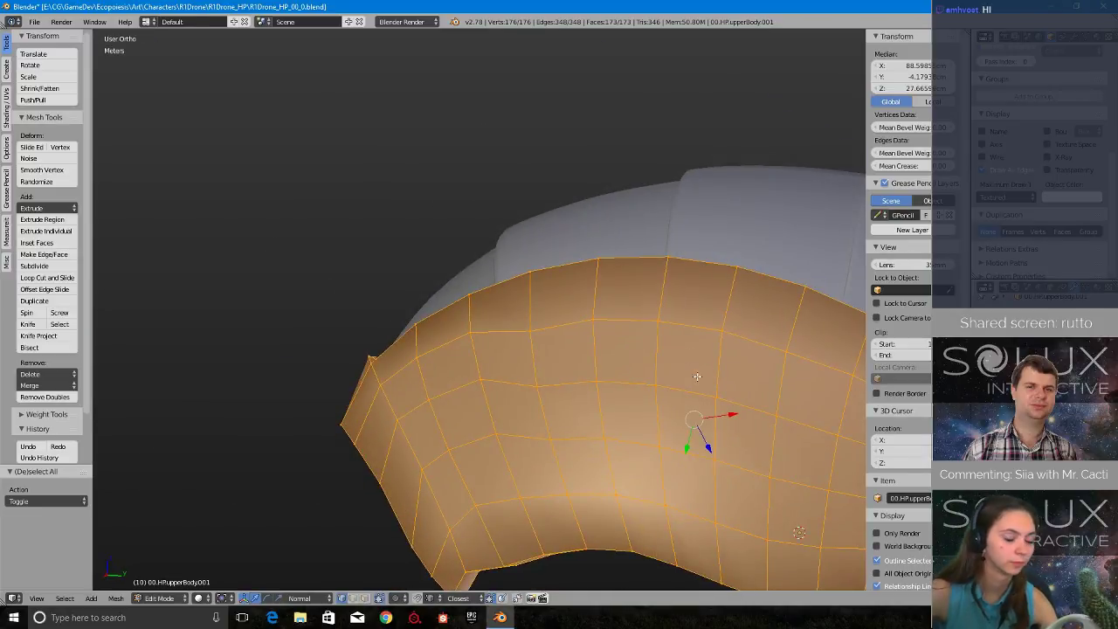
{"action": "middle_click_drag", "start_coordinate": [697, 377], "coordinate": [462, 259]}
- Compare the simplified upper body in Object Mode and Edit Mode, finishing in Object Mode
{"action": "key", "text": "Tab"}
{"action": "left_click", "coordinate": [556, 328]}
{"action": "key", "text": "Tab"}
{"action": "left_click", "coordinate": [723, 345]}
{"action": "middle_click_drag", "start_coordinate": [676, 308], "coordinate": [558, 350], "text": "shift"}
{"action": "middle_click_drag", "start_coordinate": [700, 398], "coordinate": [649, 356]}
{"action": "key", "text": "Tab"}
{"action": "left_click", "coordinate": [553, 349]}
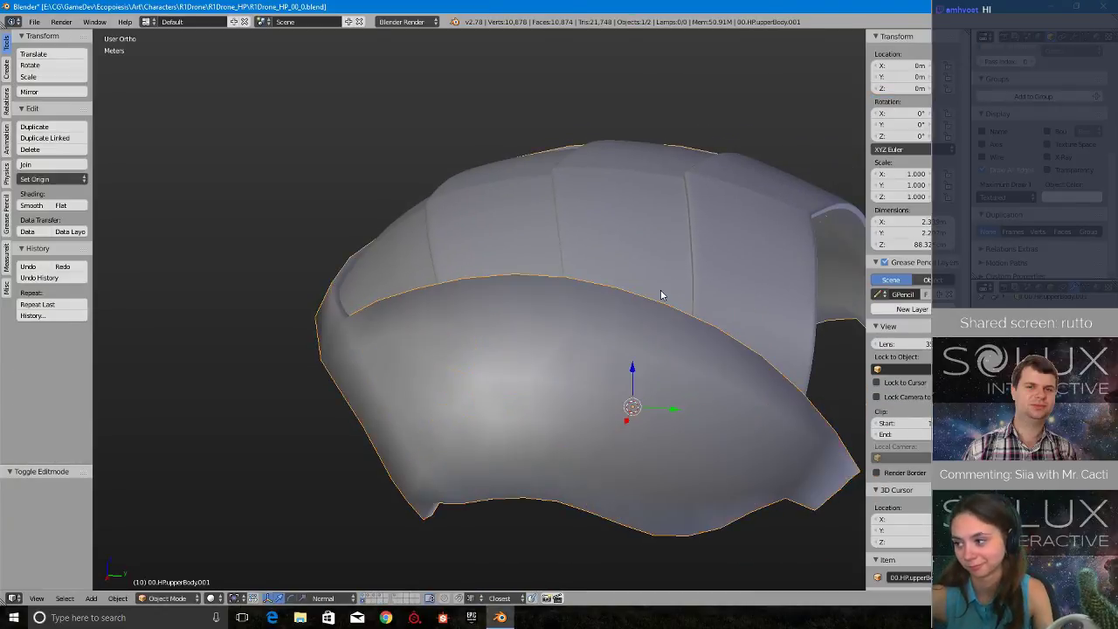
- Examine how the simplified upper body meets the roof panels from outside and from the underside
{"action": "middle_click_drag", "start_coordinate": [662, 294], "coordinate": [480, 356], "text": "shift"}
{"action": "scroll", "coordinate": [479, 355], "scroll_direction": "up", "scroll_amount": 2}
{"action": "scroll", "coordinate": [479, 356], "scroll_direction": "down", "scroll_amount": 3}
{"action": "middle_click_drag", "start_coordinate": [631, 306], "coordinate": [542, 339]}
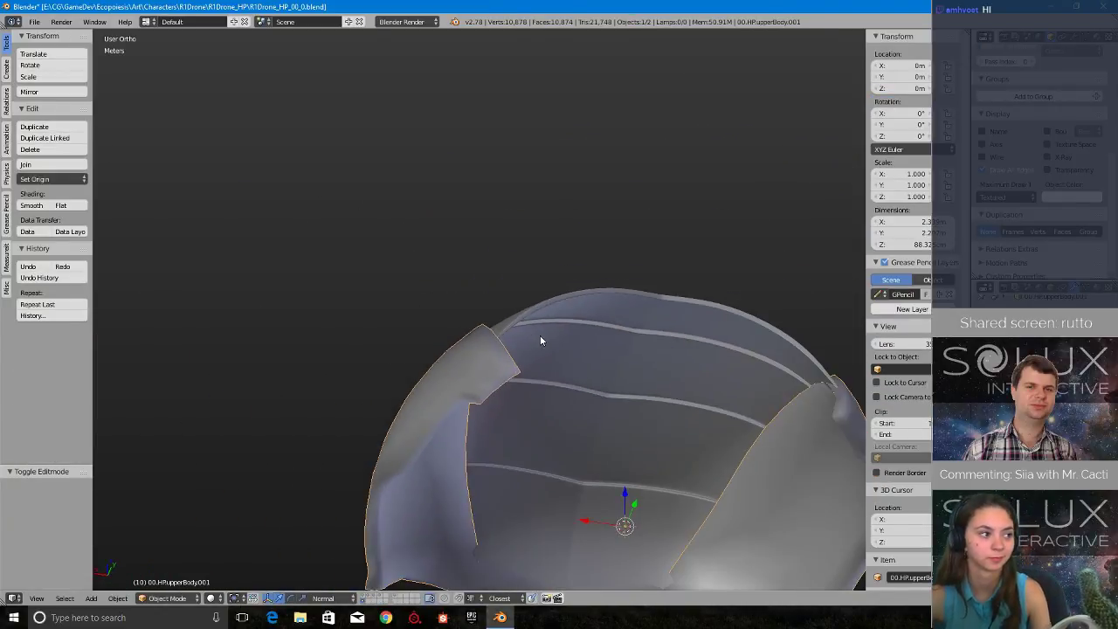
{"action": "scroll", "coordinate": [541, 341], "scroll_direction": "down", "scroll_amount": 2}
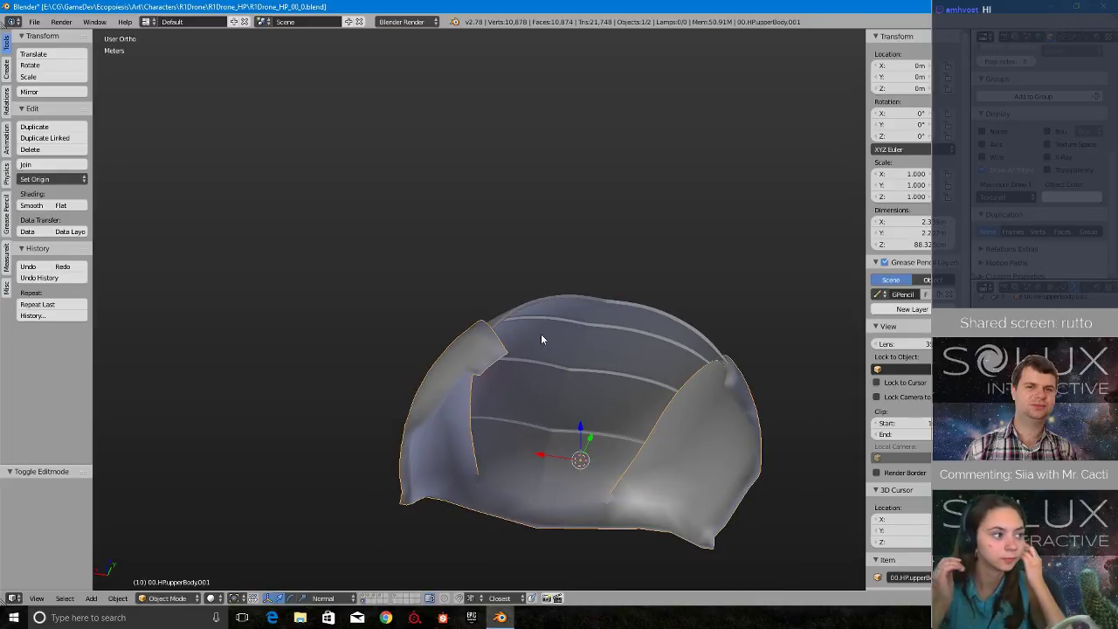
{"action": "middle_click_drag", "start_coordinate": [535, 332], "coordinate": [603, 384]}
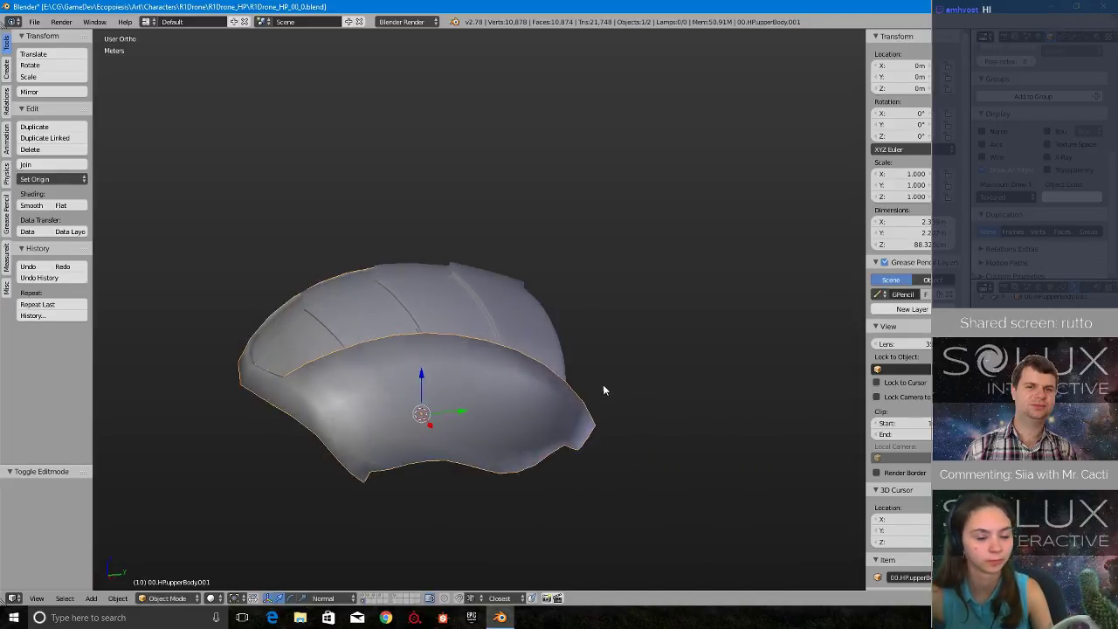
{"action": "scroll", "coordinate": [554, 375], "scroll_direction": "up", "scroll_amount": 3}
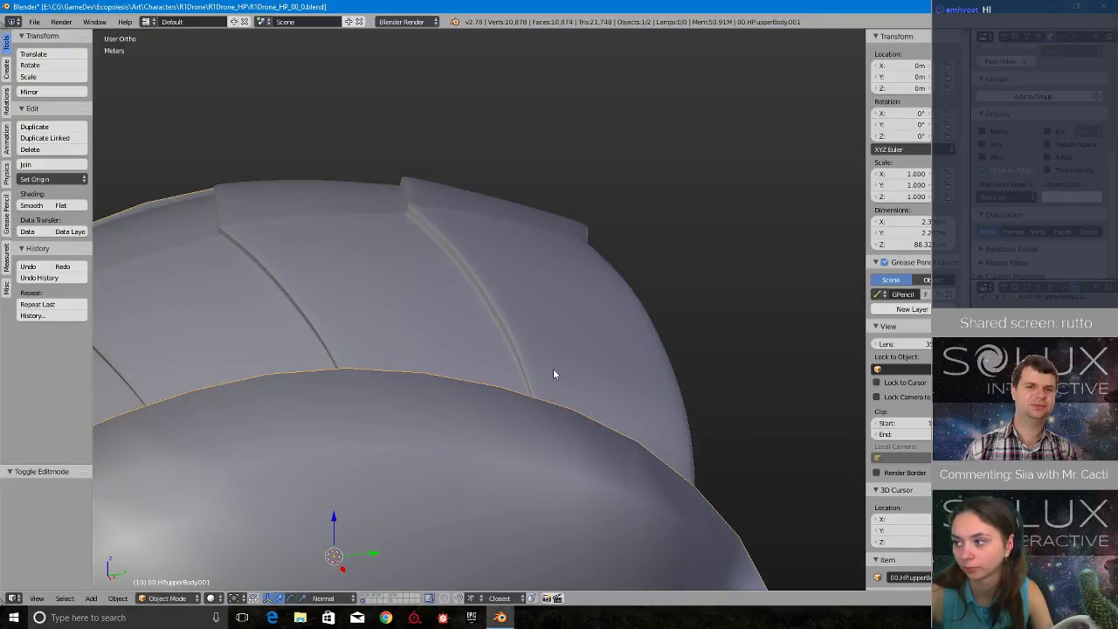
{"action": "scroll", "coordinate": [552, 370], "scroll_direction": "down", "scroll_amount": 4}
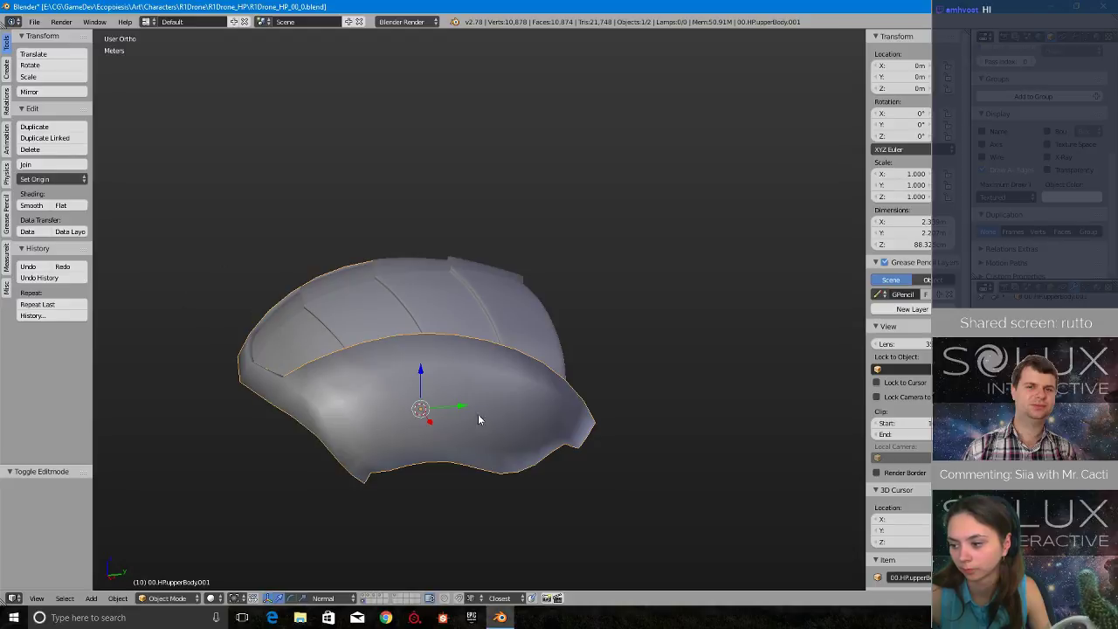
- Select the roof copy 00.HProof.001 and isolate it in local view
{"action": "middle_click_drag", "start_coordinate": [237, 358], "coordinate": [339, 386]}
{"action": "scroll", "coordinate": [339, 386], "scroll_direction": "up", "scroll_amount": 3}
{"action": "right_click", "coordinate": [341, 384]}
{"action": "scroll", "coordinate": [483, 309], "scroll_direction": "down", "scroll_amount": 3}
{"action": "middle_click_drag", "start_coordinate": [489, 304], "coordinate": [360, 332]}
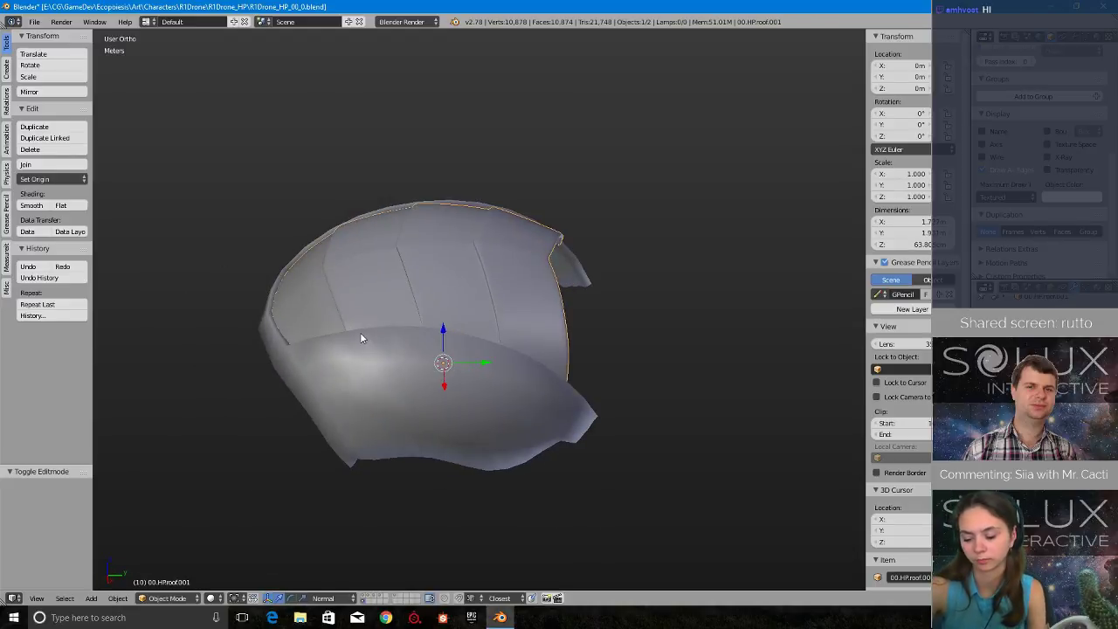
{"action": "middle_click_drag", "start_coordinate": [492, 347], "coordinate": [577, 336]}
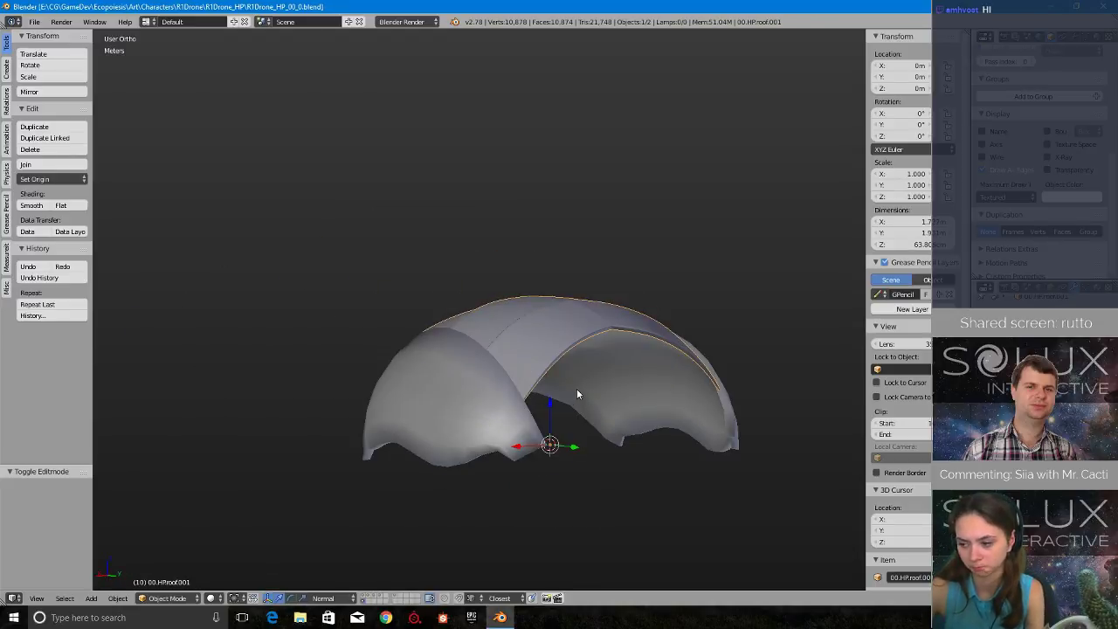
{"action": "key", "text": "KP_Divide"}
{"action": "scroll", "coordinate": [605, 380], "scroll_direction": "down", "scroll_amount": 2}
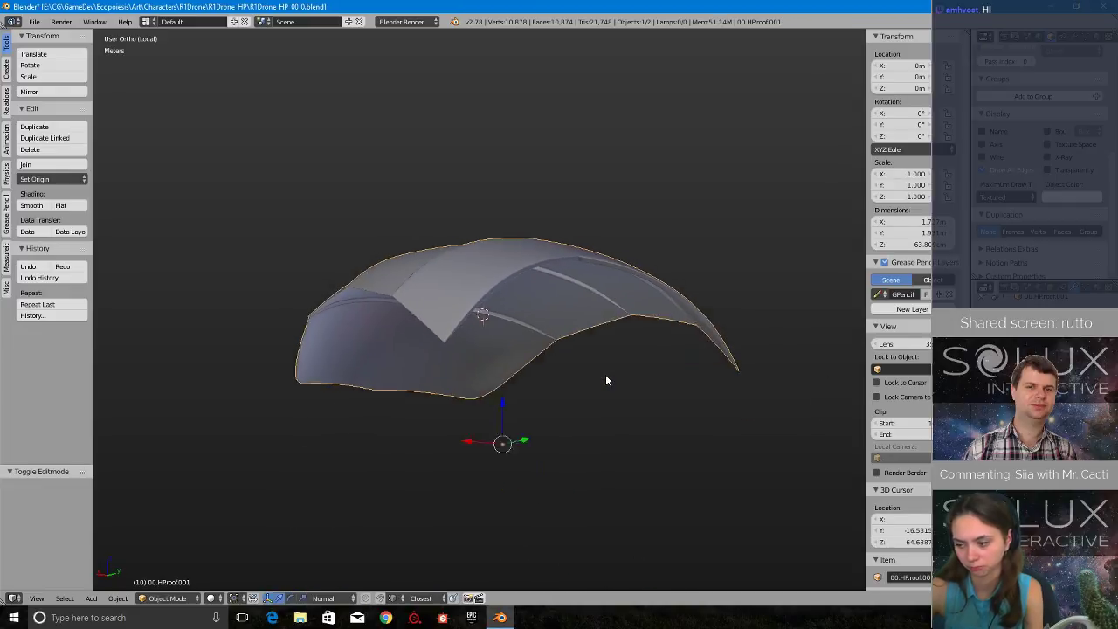
- Examine the isolated roof's underside and panel steps, checking the mesh in Edit Mode before returning to Object Mode
{"action": "middle_click_drag", "start_coordinate": [605, 380], "coordinate": [597, 382]}
{"action": "scroll", "coordinate": [568, 385], "scroll_direction": "up", "scroll_amount": 3}
{"action": "middle_click_drag", "start_coordinate": [515, 385], "coordinate": [573, 383]}
{"action": "scroll", "coordinate": [573, 383], "scroll_direction": "up", "scroll_amount": 3}
{"action": "scroll", "coordinate": [551, 370], "scroll_direction": "down", "scroll_amount": 2}
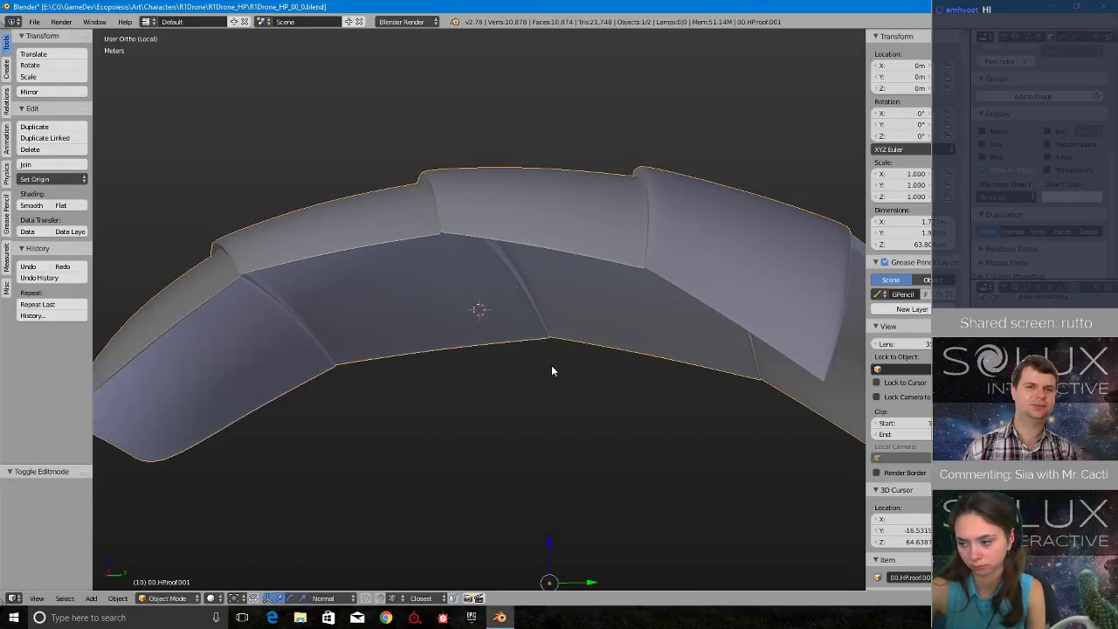
{"action": "scroll", "coordinate": [552, 367], "scroll_direction": "down", "scroll_amount": 3}
{"action": "key", "text": "Tab"}
{"action": "left_click", "coordinate": [619, 369]}
{"action": "middle_click_drag", "start_coordinate": [393, 339], "coordinate": [489, 387]}
{"action": "scroll", "coordinate": [408, 340], "scroll_direction": "up", "scroll_amount": 2}
{"action": "scroll", "coordinate": [408, 341], "scroll_direction": "down", "scroll_amount": 2}
{"action": "key", "text": "Tab"}
{"action": "left_click", "coordinate": [427, 352]}
{"action": "scroll", "coordinate": [426, 364], "scroll_direction": "down", "scroll_amount": 3}
{"action": "scroll", "coordinate": [533, 392], "scroll_direction": "down", "scroll_amount": 3}
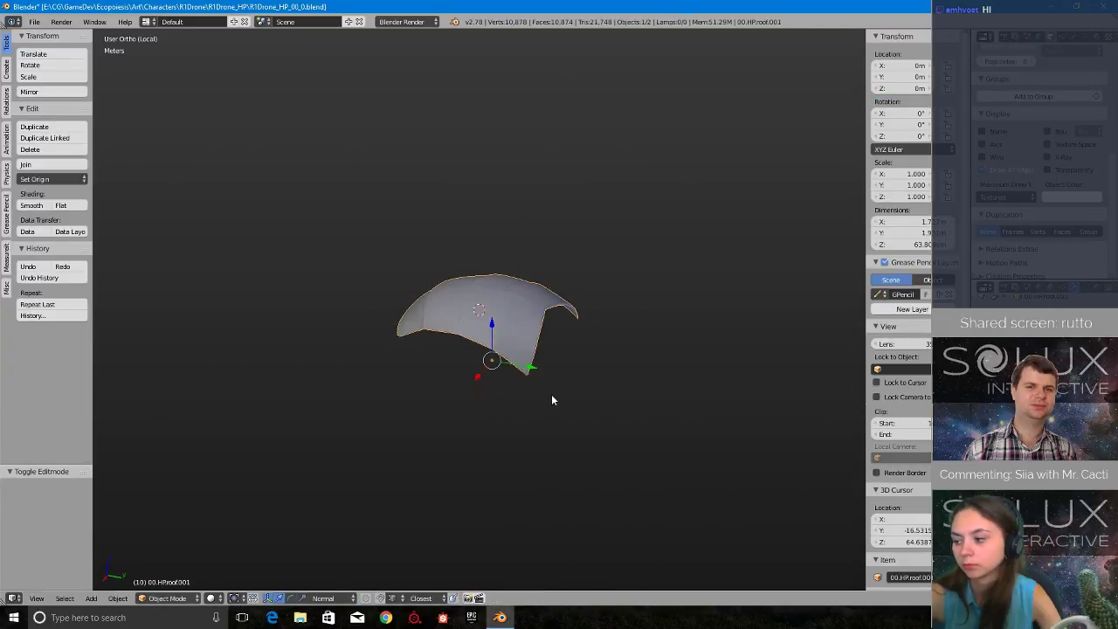
- Turn off the subdivision smoothing on the roof copy and enter Edit Mode
{"action": "scroll", "coordinate": [552, 400], "scroll_direction": "up", "scroll_amount": 2}
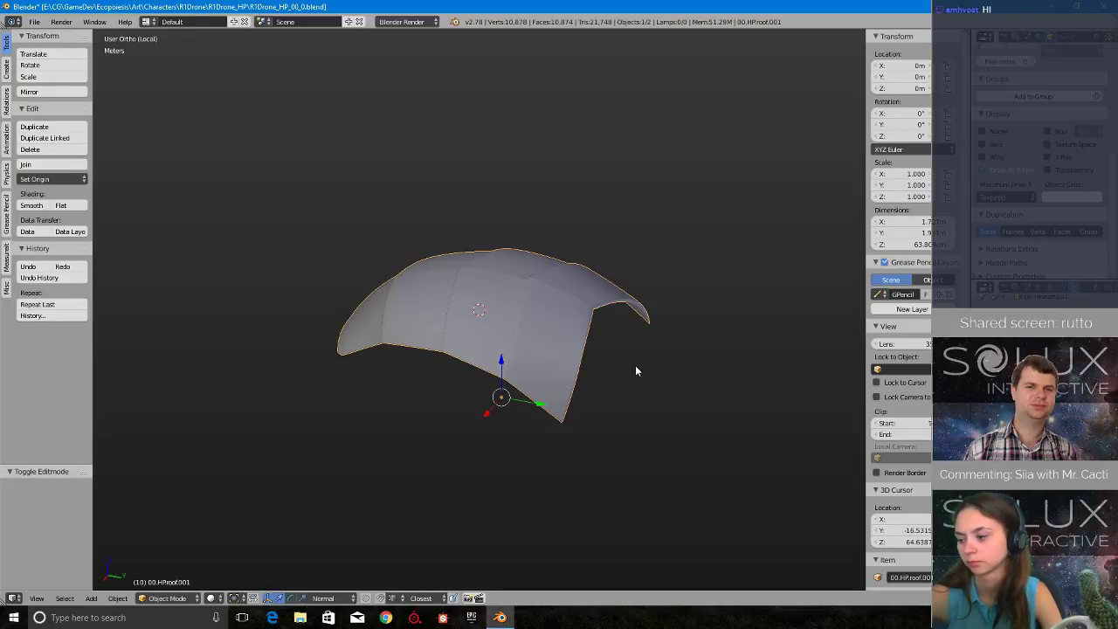
{"action": "scroll", "coordinate": [655, 359], "scroll_direction": "up", "scroll_amount": 1}
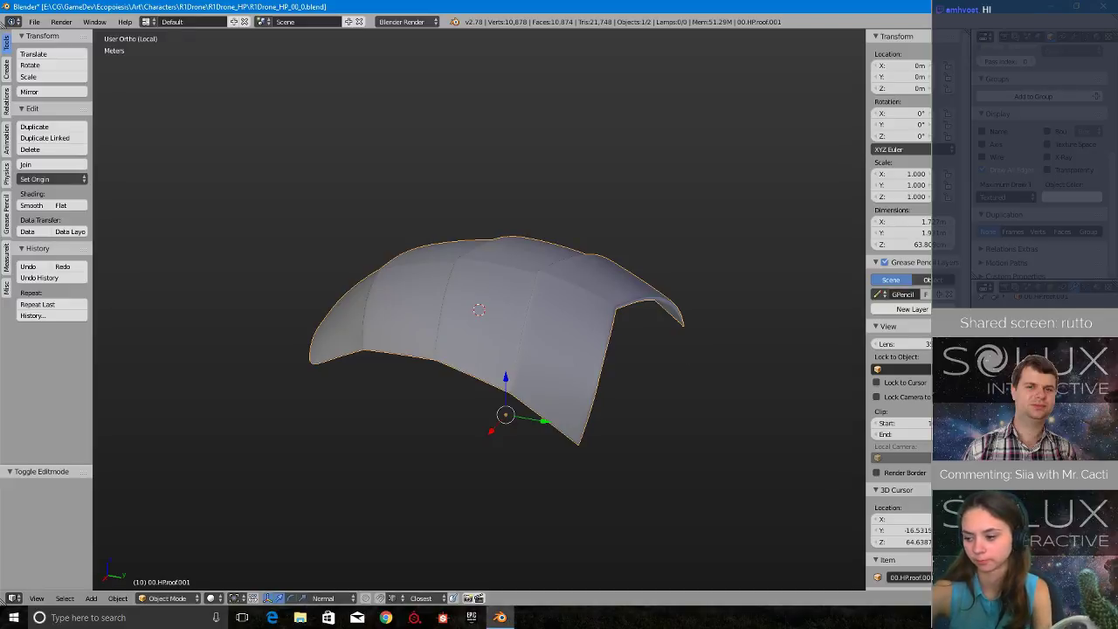
{"action": "middle_click_drag", "start_coordinate": [601, 354], "coordinate": [555, 382]}
{"action": "key", "text": "Tab"}
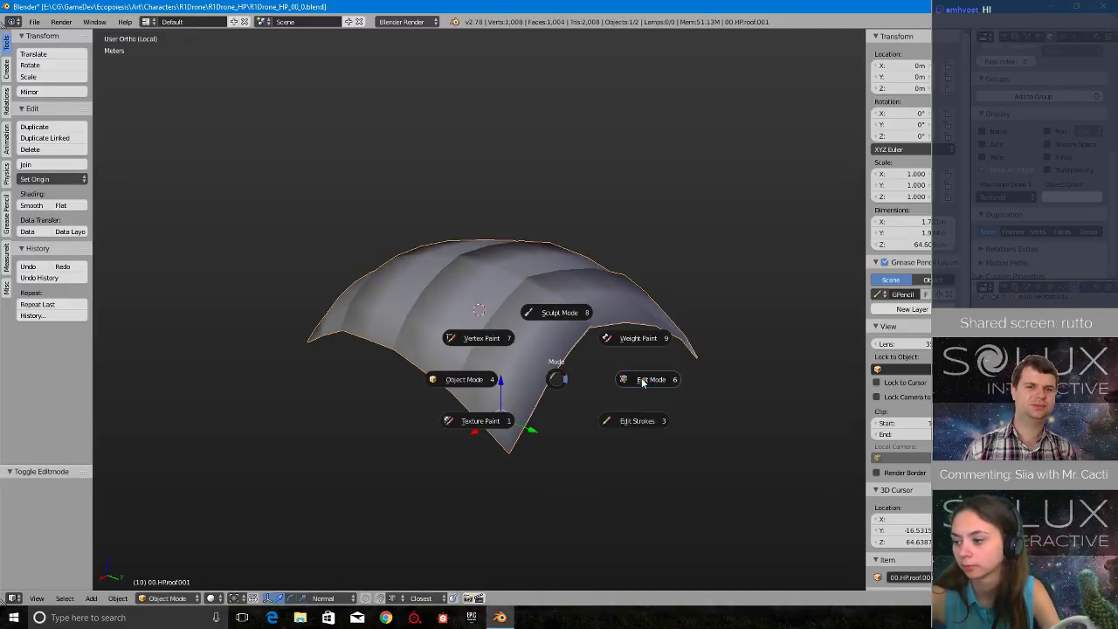
{"action": "left_click", "coordinate": [642, 382]}
- Switch to edge selection and dissolve the two long supporting edge loops along the roof's lower rim
{"action": "middle_click_drag", "start_coordinate": [642, 382], "coordinate": [505, 384]}
{"action": "scroll", "coordinate": [505, 384], "scroll_direction": "up", "scroll_amount": 6}
{"action": "scroll", "coordinate": [552, 368], "scroll_direction": "up", "scroll_amount": 3}
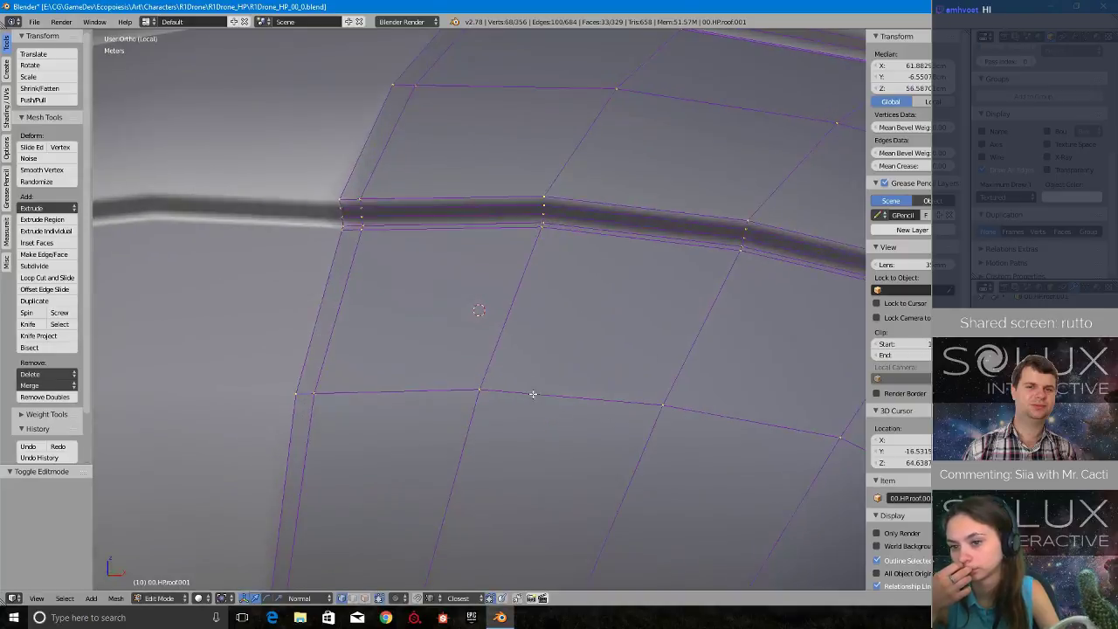
{"action": "middle_click_drag", "start_coordinate": [532, 392], "coordinate": [529, 370]}
{"action": "scroll", "coordinate": [489, 372], "scroll_direction": "up", "scroll_amount": 3}
{"action": "scroll", "coordinate": [485, 397], "scroll_direction": "down", "scroll_amount": 2}
{"action": "key", "text": "ctrl+Tab"}
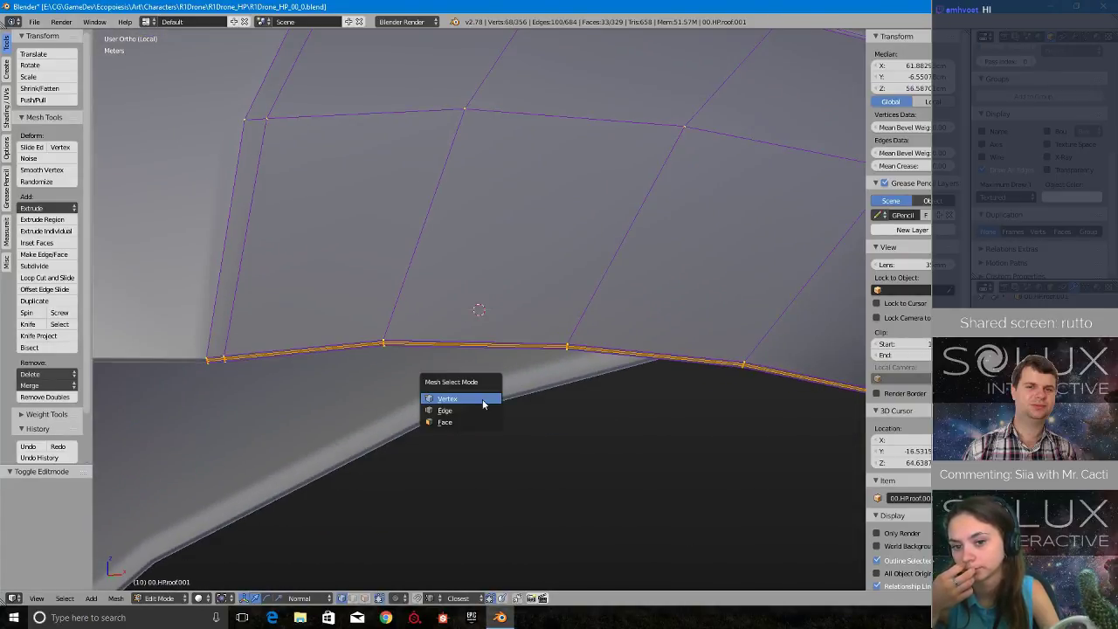
{"action": "left_click", "coordinate": [475, 409]}
{"action": "scroll", "coordinate": [470, 401], "scroll_direction": "up", "scroll_amount": 4}
{"action": "right_click", "coordinate": [470, 383], "text": "alt"}
{"action": "key", "text": "x"}
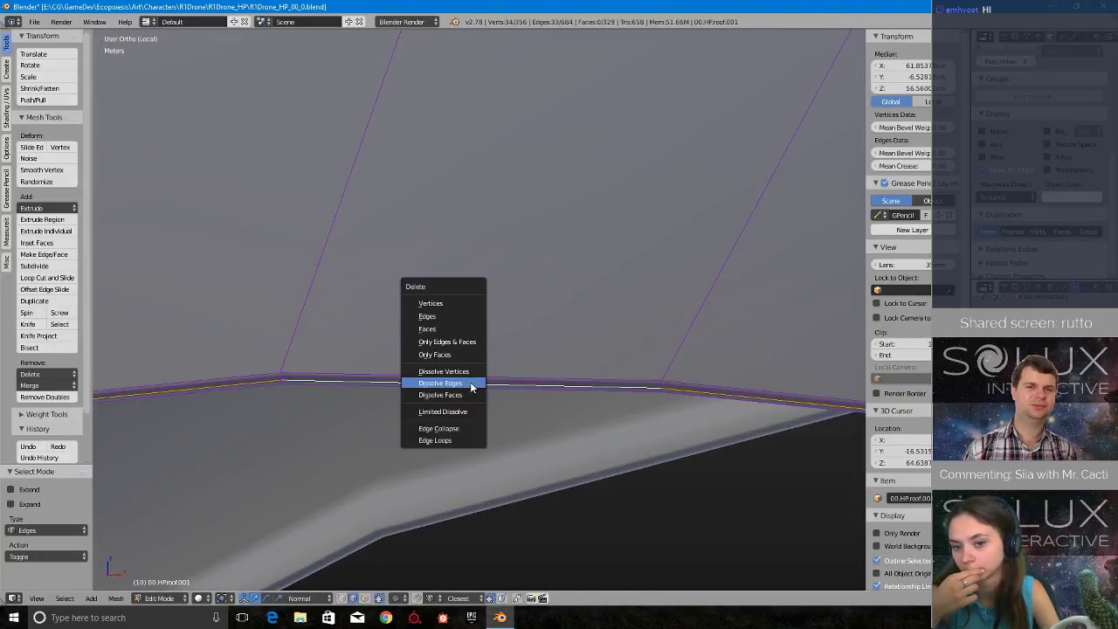
{"action": "left_click", "coordinate": [470, 382]}
{"action": "key", "text": "x"}
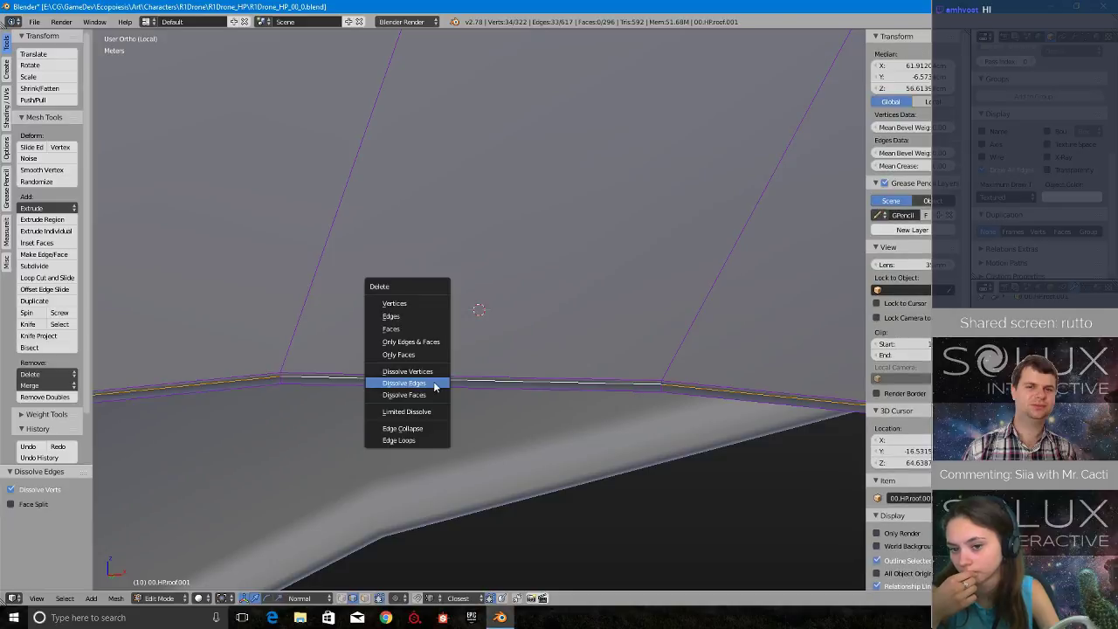
{"action": "left_click", "coordinate": [435, 383]}
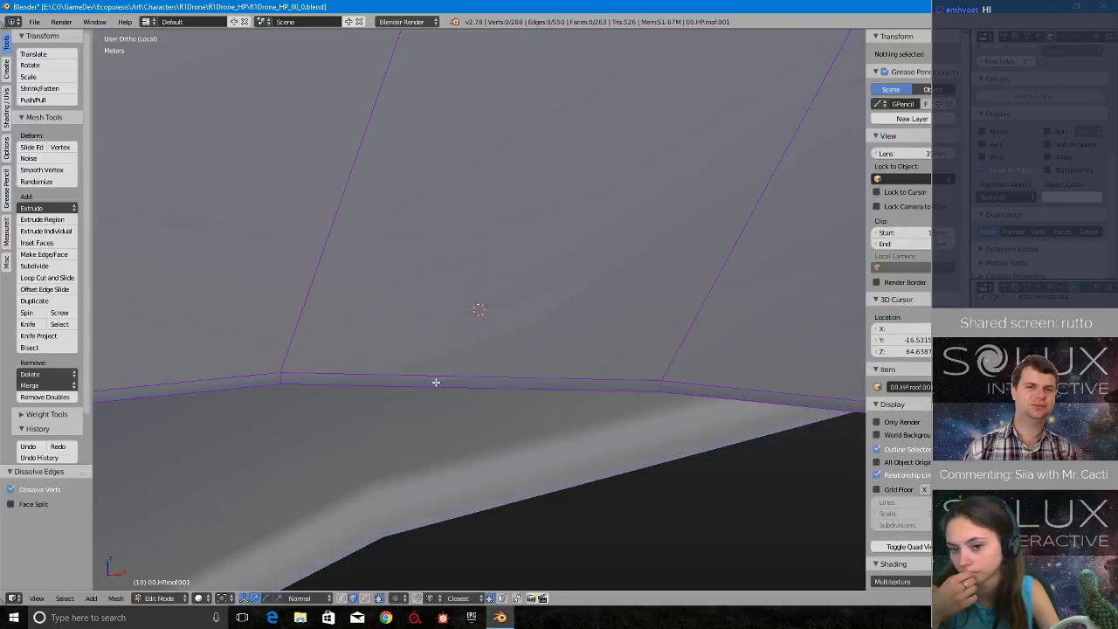
- Dissolve the supporting edge loops along the first raised step between the roof panels
{"action": "middle_click_drag", "start_coordinate": [434, 382], "coordinate": [606, 379]}
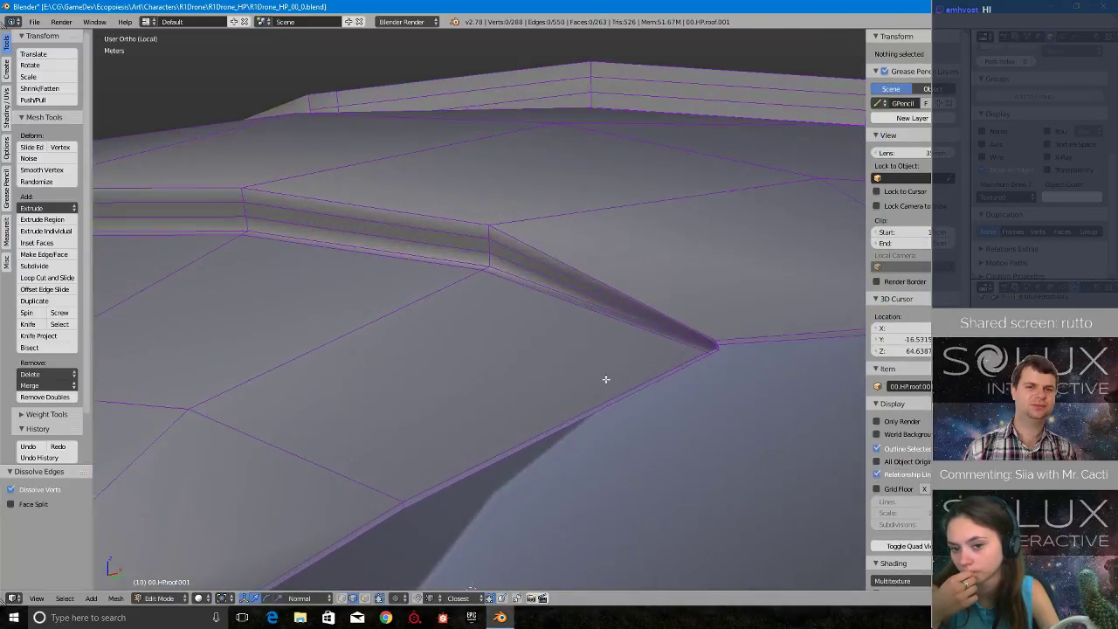
{"action": "scroll", "coordinate": [674, 317], "scroll_direction": "up", "scroll_amount": 4}
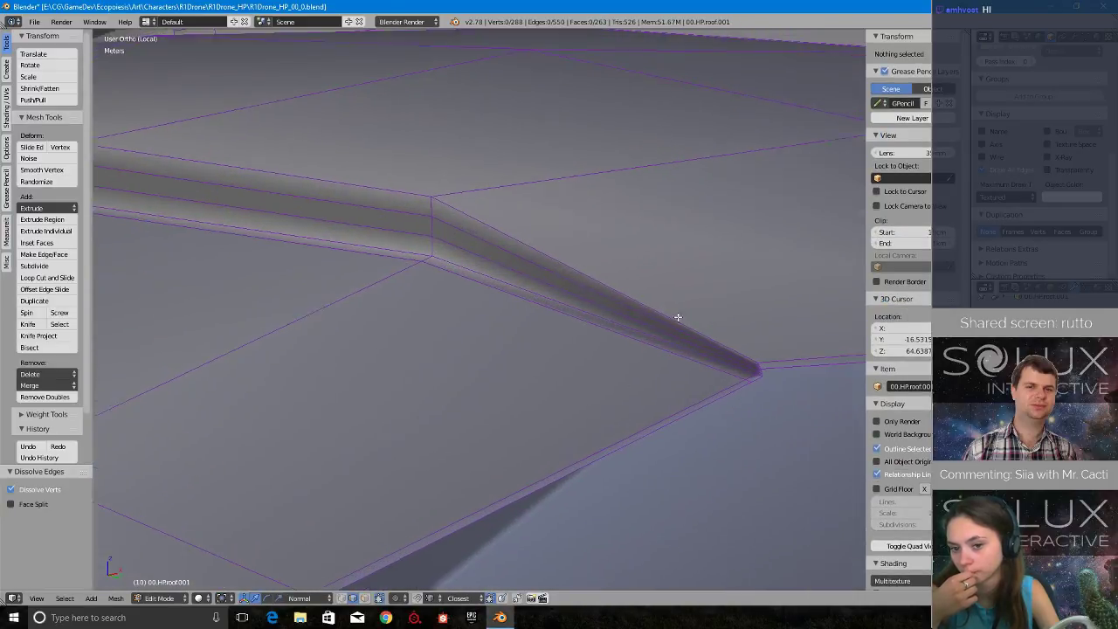
{"action": "right_click", "coordinate": [656, 357], "text": "alt"}
{"action": "key", "text": "x"}
{"action": "left_click", "coordinate": [656, 356]}
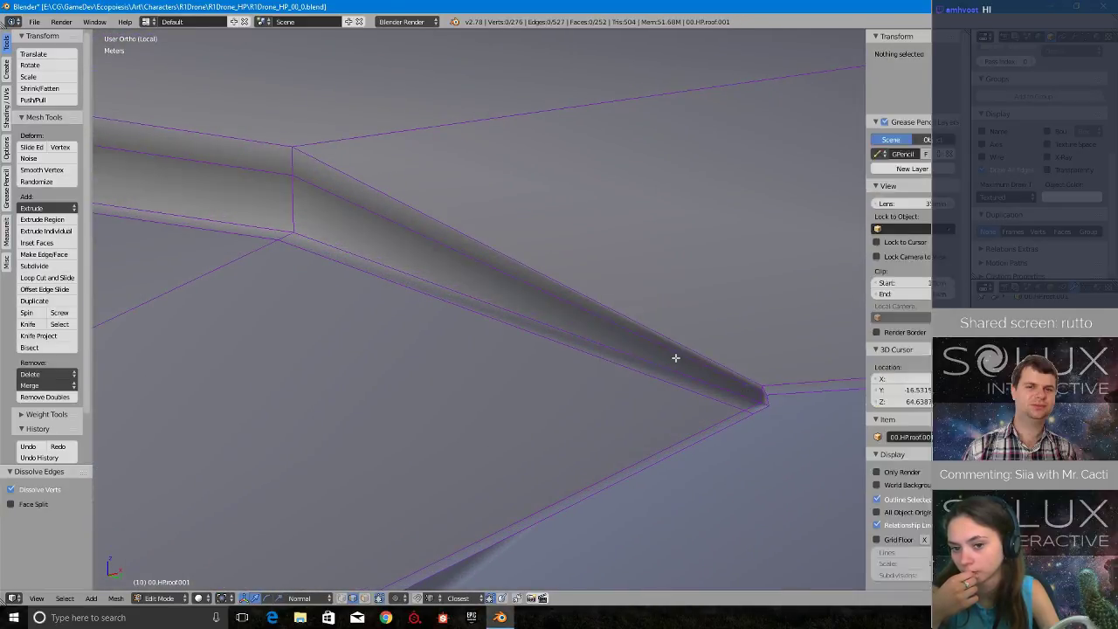
{"action": "right_click", "coordinate": [677, 356], "text": "alt"}
{"action": "key", "text": "x"}
{"action": "left_click", "coordinate": [680, 360]}
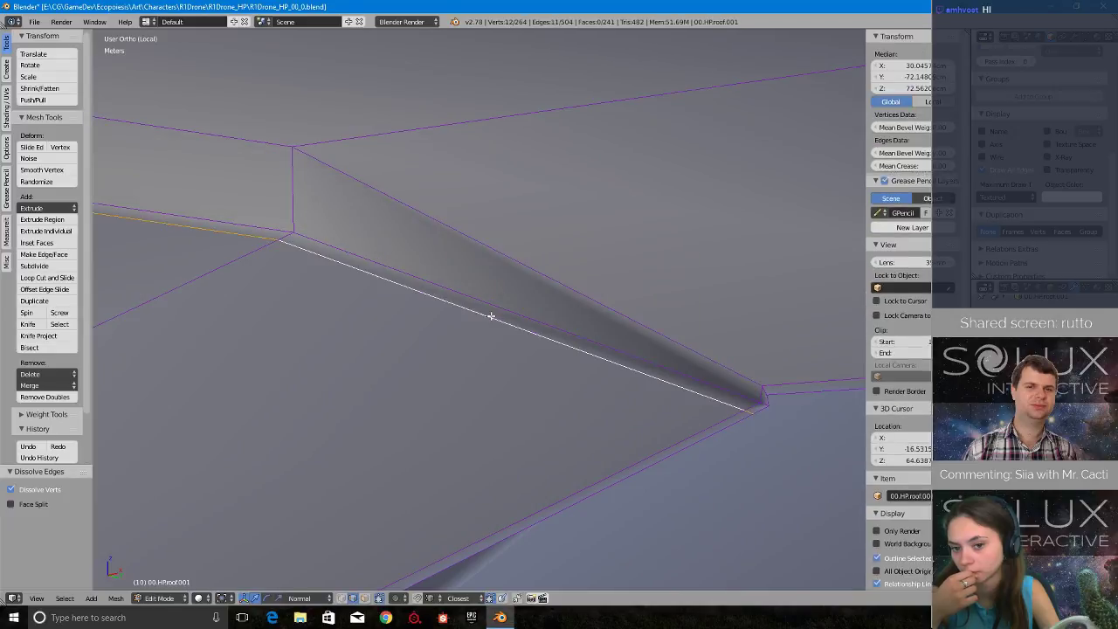
- Dissolve the three supporting edge loops along the second raised step between the roof panels
{"action": "scroll", "coordinate": [480, 354], "scroll_direction": "down", "scroll_amount": 5}
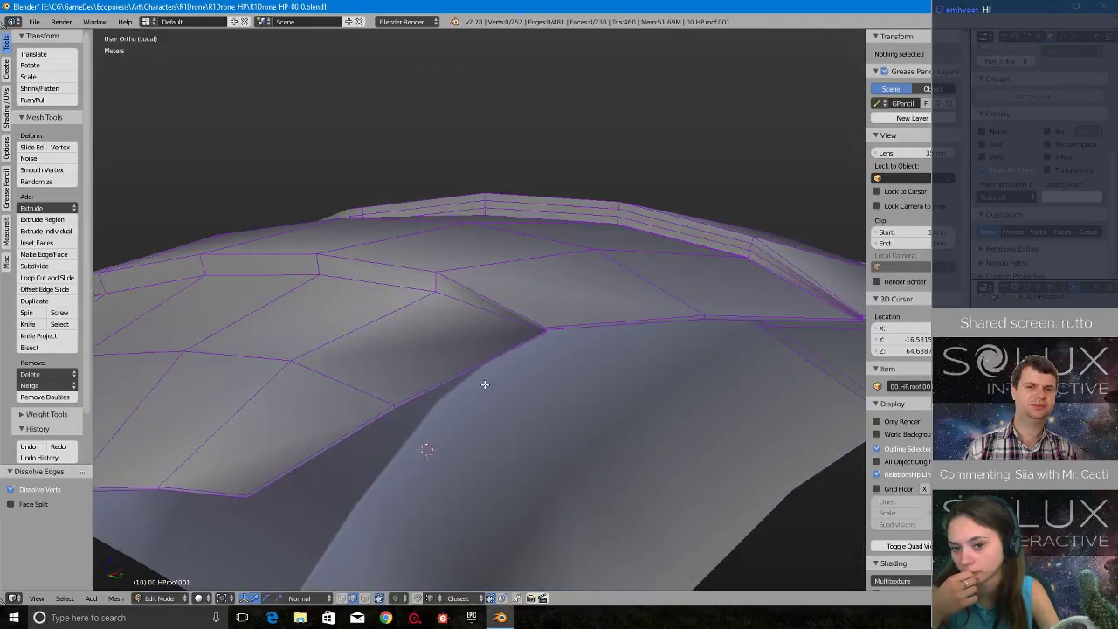
{"action": "middle_click_drag", "start_coordinate": [485, 384], "coordinate": [525, 352]}
{"action": "scroll", "coordinate": [525, 353], "scroll_direction": "up", "scroll_amount": 6}
{"action": "scroll", "coordinate": [645, 514], "scroll_direction": "up", "scroll_amount": 2}
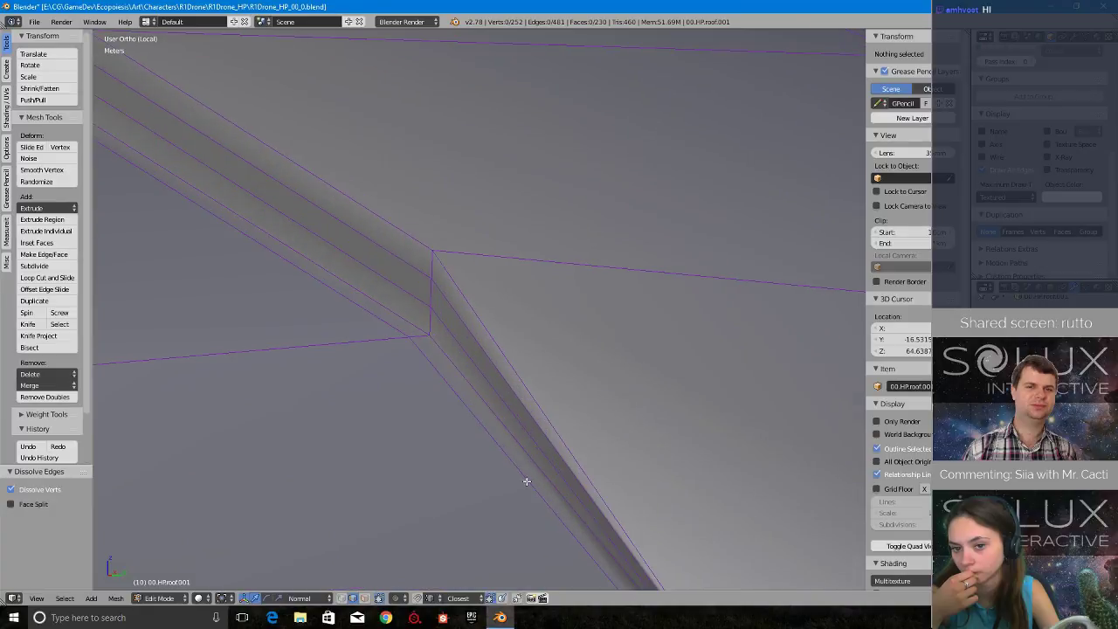
{"action": "right_click", "coordinate": [495, 456], "text": "alt"}
{"action": "middle_click_drag", "start_coordinate": [652, 481], "coordinate": [617, 306], "text": "shift"}
{"action": "key", "text": "x"}
{"action": "left_click", "coordinate": [617, 305]}
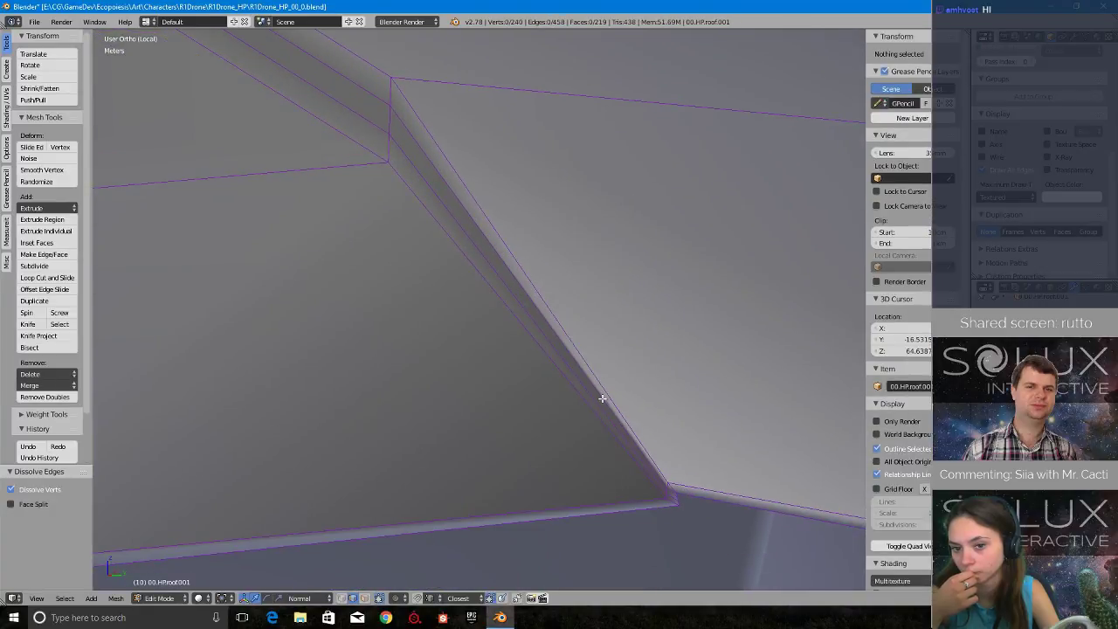
{"action": "key", "text": "x"}
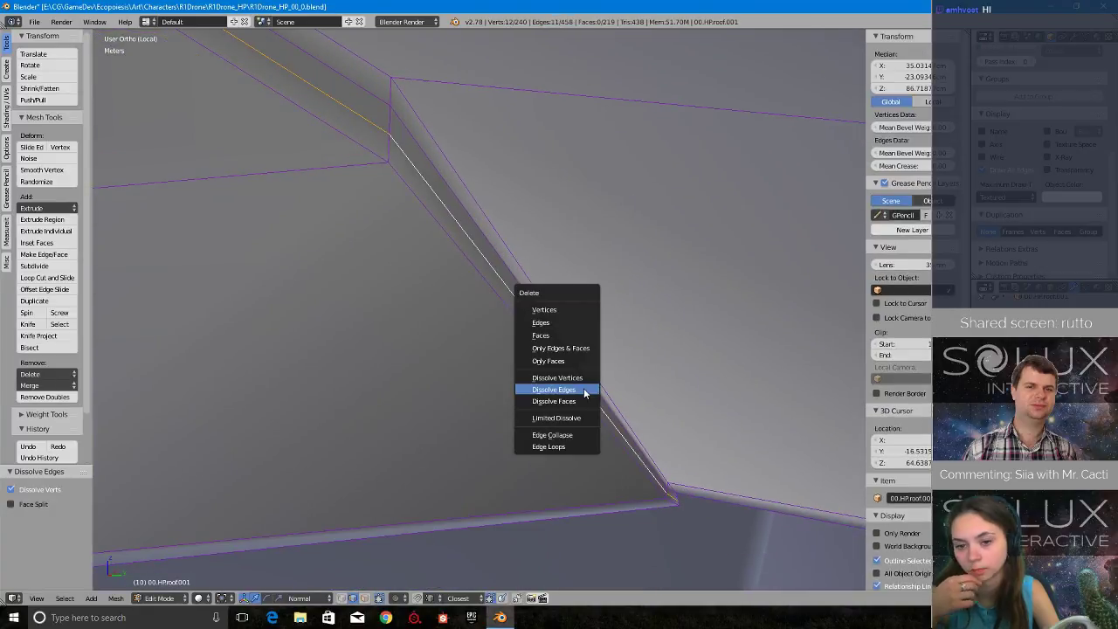
{"action": "left_click", "coordinate": [585, 393]}
{"action": "right_click", "coordinate": [486, 240], "text": "alt"}
{"action": "key", "text": "x"}
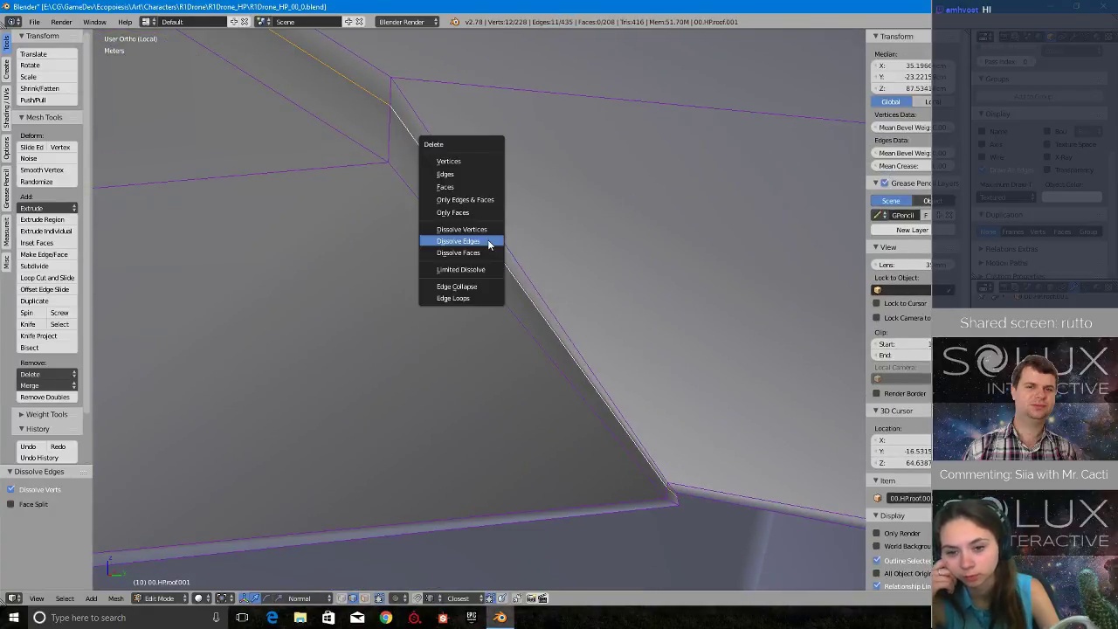
{"action": "left_click", "coordinate": [490, 244]}
- Dissolve the first supporting edge loop inside the third raised step between the roof panels
{"action": "scroll", "coordinate": [567, 427], "scroll_direction": "down", "scroll_amount": 8}
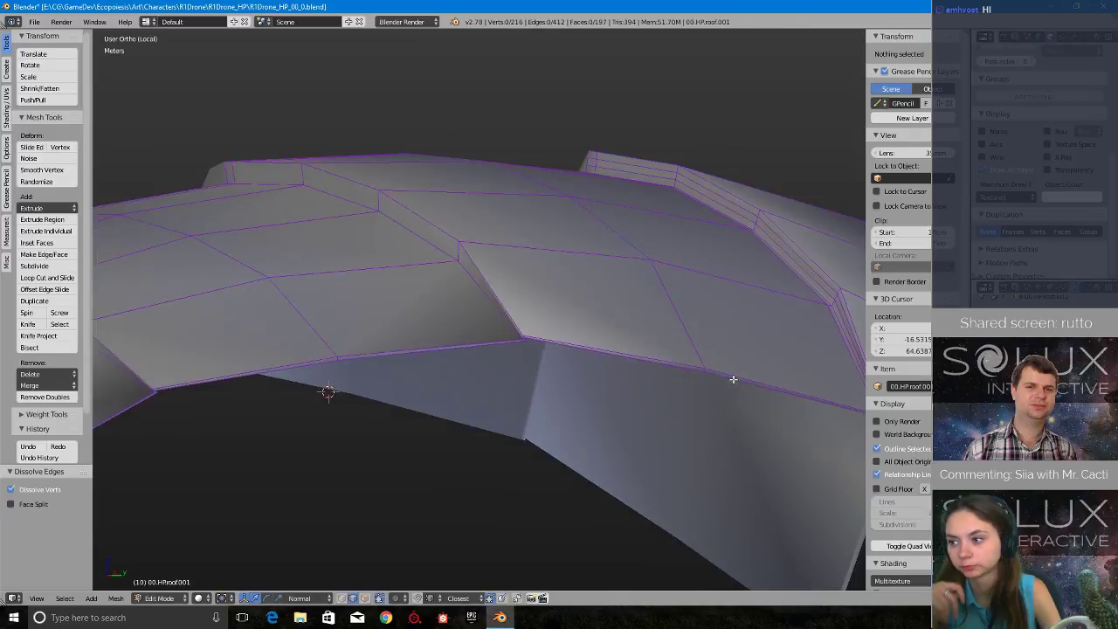
{"action": "middle_click_drag", "start_coordinate": [768, 397], "coordinate": [602, 420], "text": "shift"}
{"action": "scroll", "coordinate": [602, 420], "scroll_direction": "up", "scroll_amount": 3}
{"action": "middle_click_drag", "start_coordinate": [559, 341], "coordinate": [748, 479], "text": "shift"}
{"action": "scroll", "coordinate": [748, 479], "scroll_direction": "up", "scroll_amount": 6}
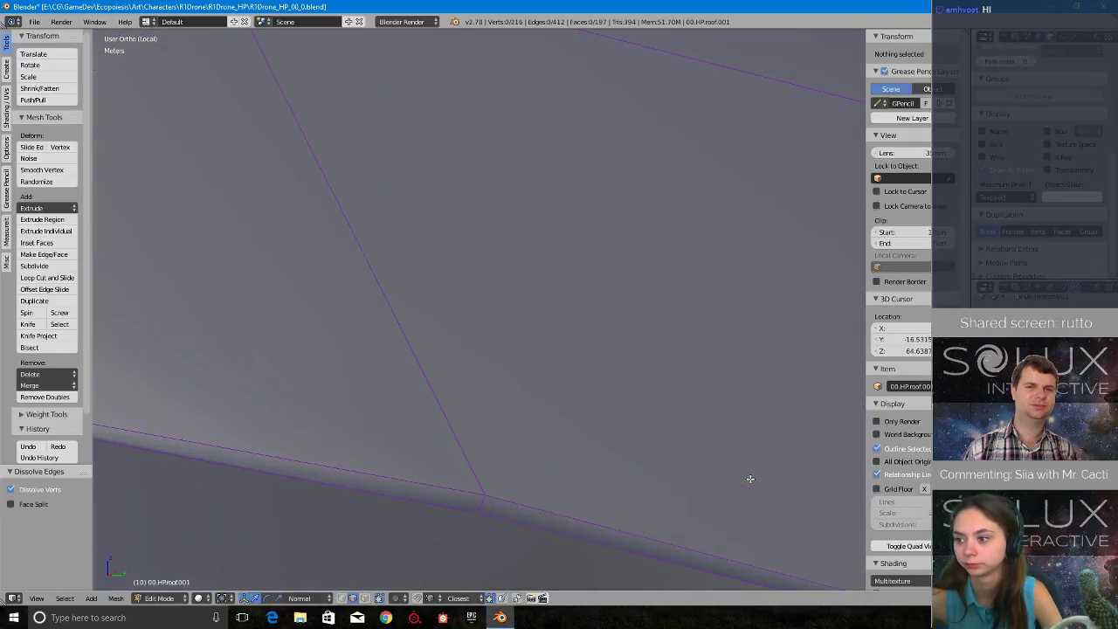
{"action": "middle_click_drag", "start_coordinate": [791, 357], "coordinate": [236, 327], "text": "shift"}
{"action": "scroll", "coordinate": [559, 454], "scroll_direction": "down", "scroll_amount": 1}
{"action": "middle_click_drag", "start_coordinate": [770, 559], "coordinate": [483, 386], "text": "shift"}
{"action": "scroll", "coordinate": [483, 387], "scroll_direction": "up", "scroll_amount": 1}
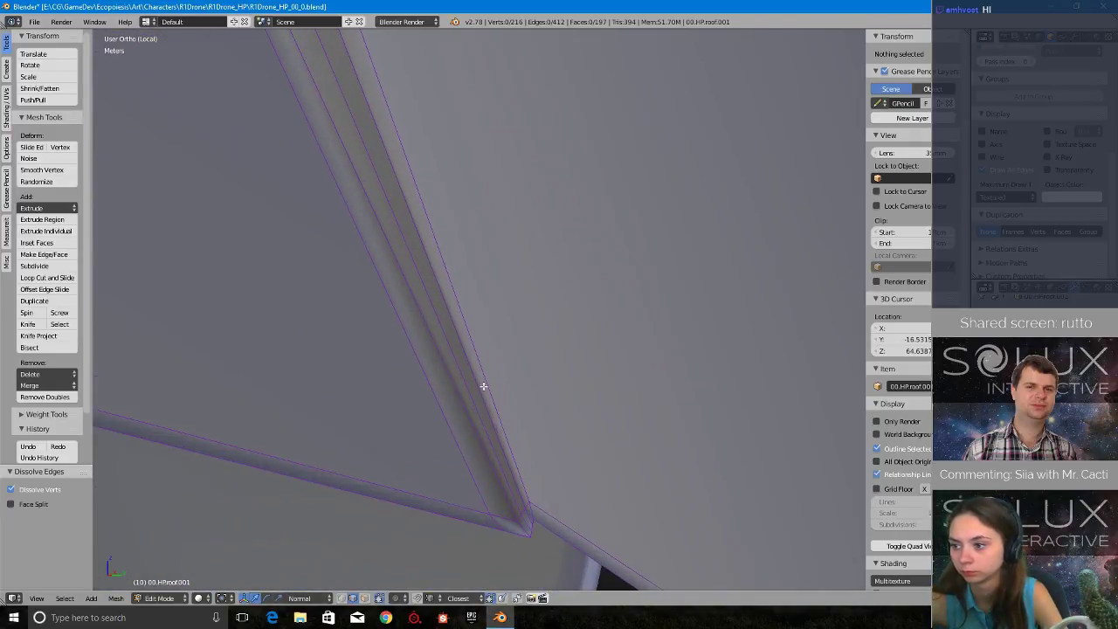
{"action": "right_click", "coordinate": [448, 417], "text": "alt"}
{"action": "key", "text": "x"}
{"action": "left_click", "coordinate": [447, 419]}
- Dissolve the two remaining supporting edge loops along the third panel step
{"action": "right_click", "coordinate": [476, 409], "text": "alt"}
{"action": "key", "text": "x"}
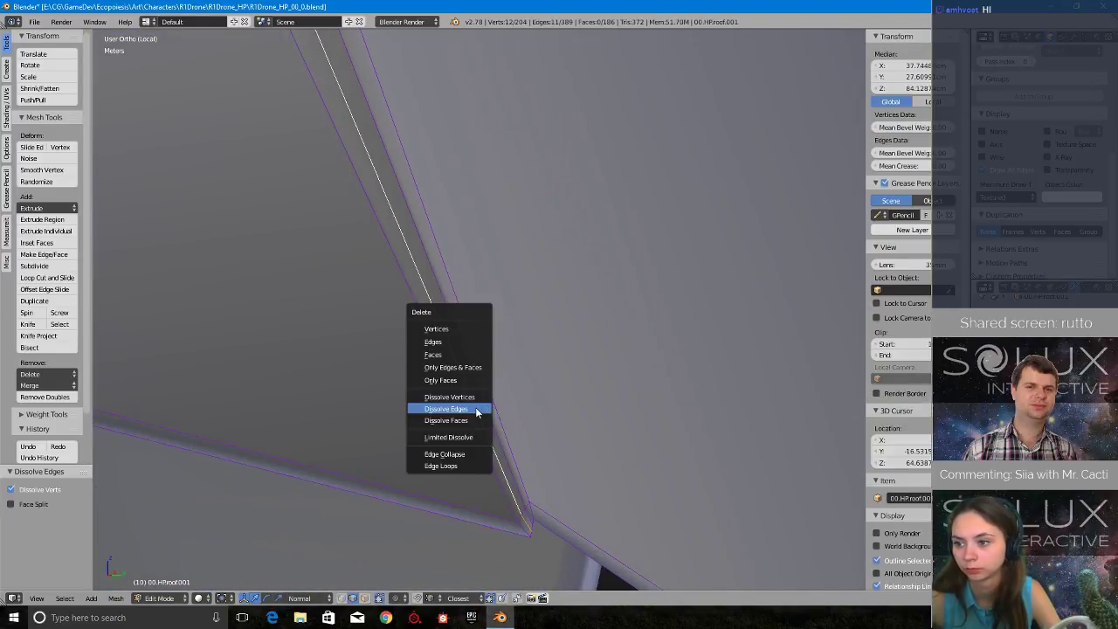
{"action": "left_click", "coordinate": [477, 404]}
{"action": "right_click", "coordinate": [481, 395], "text": "alt"}
{"action": "key", "text": "x"}
{"action": "left_click", "coordinate": [484, 397]}
- Dissolve the two supporting edge loops along the lip at the roof's open end
{"action": "middle_click_drag", "start_coordinate": [604, 356], "coordinate": [443, 469], "text": "shift"}
{"action": "scroll", "coordinate": [443, 469], "scroll_direction": "down", "scroll_amount": 9}
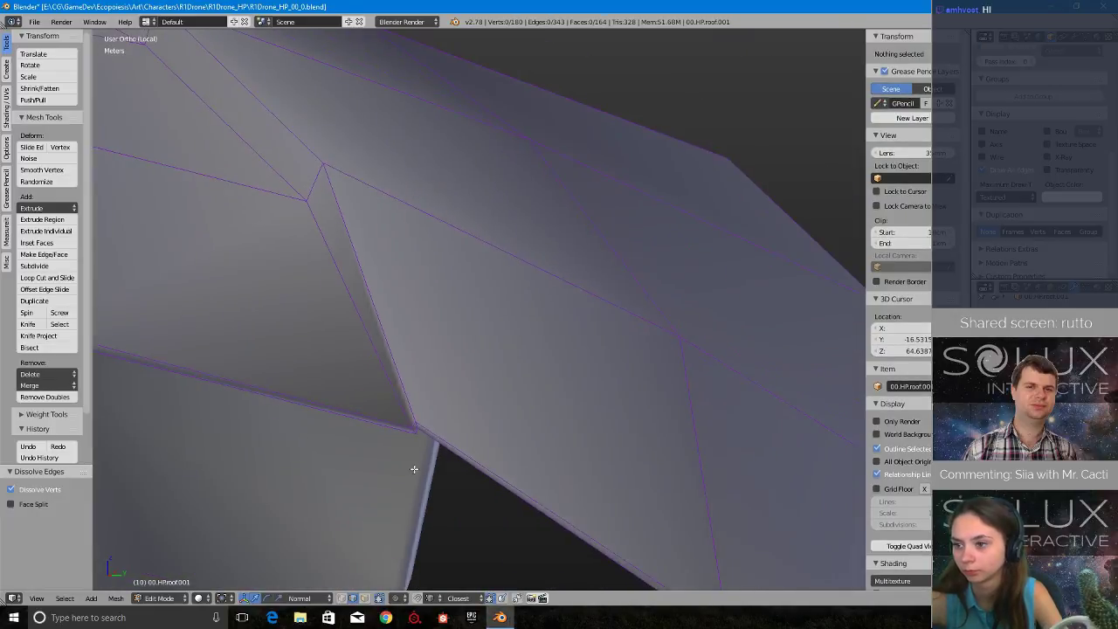
{"action": "middle_click_drag", "start_coordinate": [580, 485], "coordinate": [676, 222], "text": "shift"}
{"action": "right_click", "coordinate": [676, 192], "text": "alt"}
{"action": "key", "text": "x"}
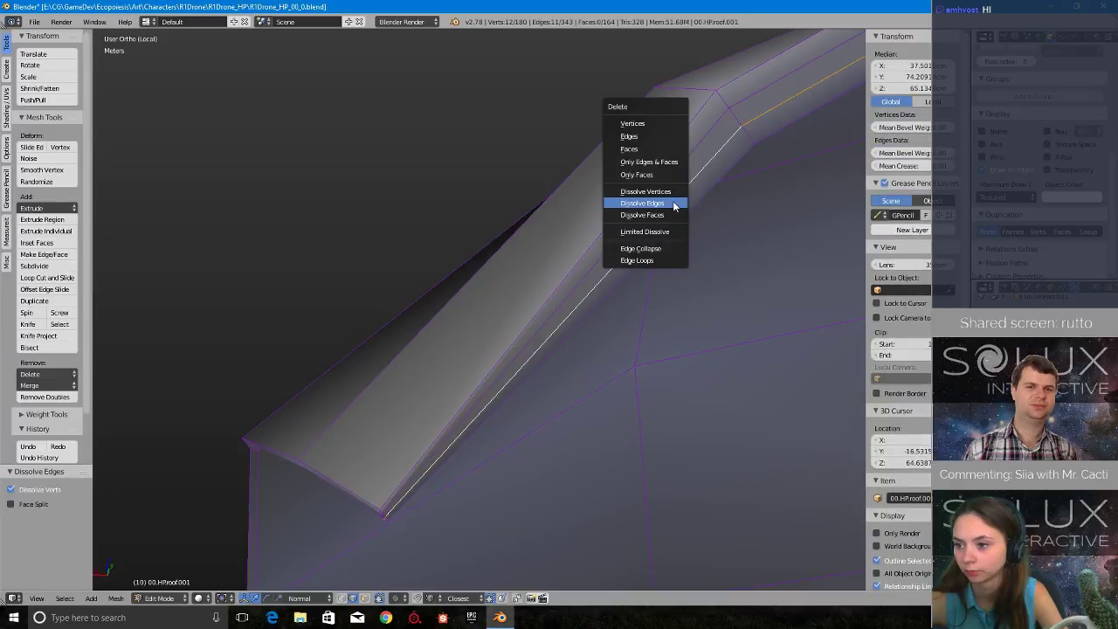
{"action": "left_click", "coordinate": [674, 204]}
{"action": "right_click", "coordinate": [679, 167], "text": "alt"}
{"action": "key", "text": "x"}
{"action": "left_click", "coordinate": [679, 166]}
{"action": "middle_click_drag", "start_coordinate": [711, 301], "coordinate": [419, 414], "text": "shift"}
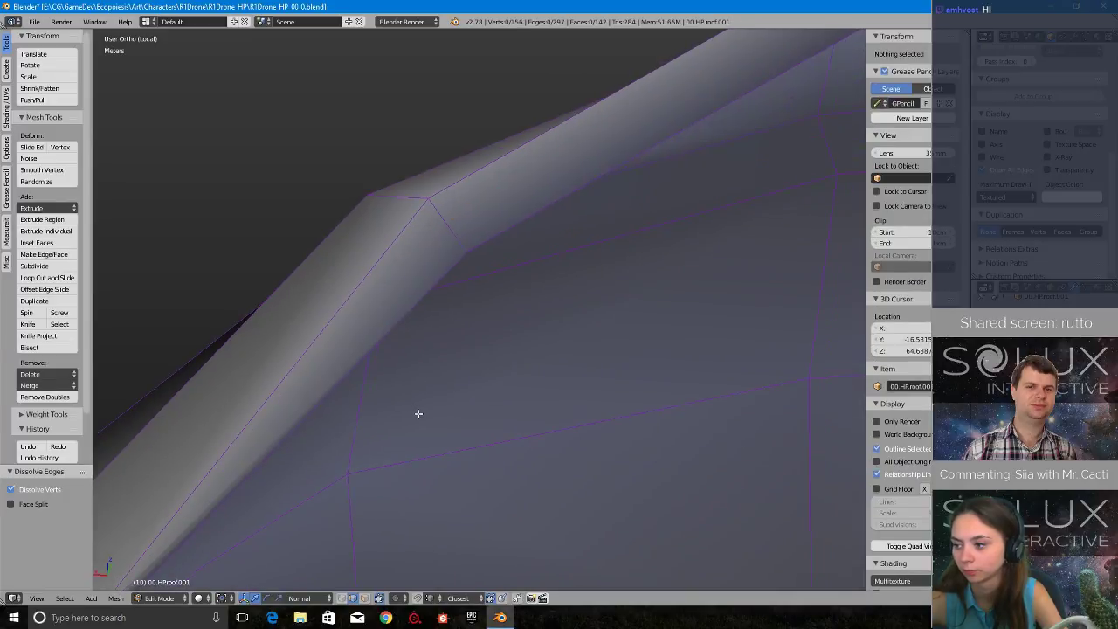
{"action": "scroll", "coordinate": [422, 414], "scroll_direction": "down", "scroll_amount": 2}
{"action": "scroll", "coordinate": [423, 414], "scroll_direction": "down", "scroll_amount": 3}
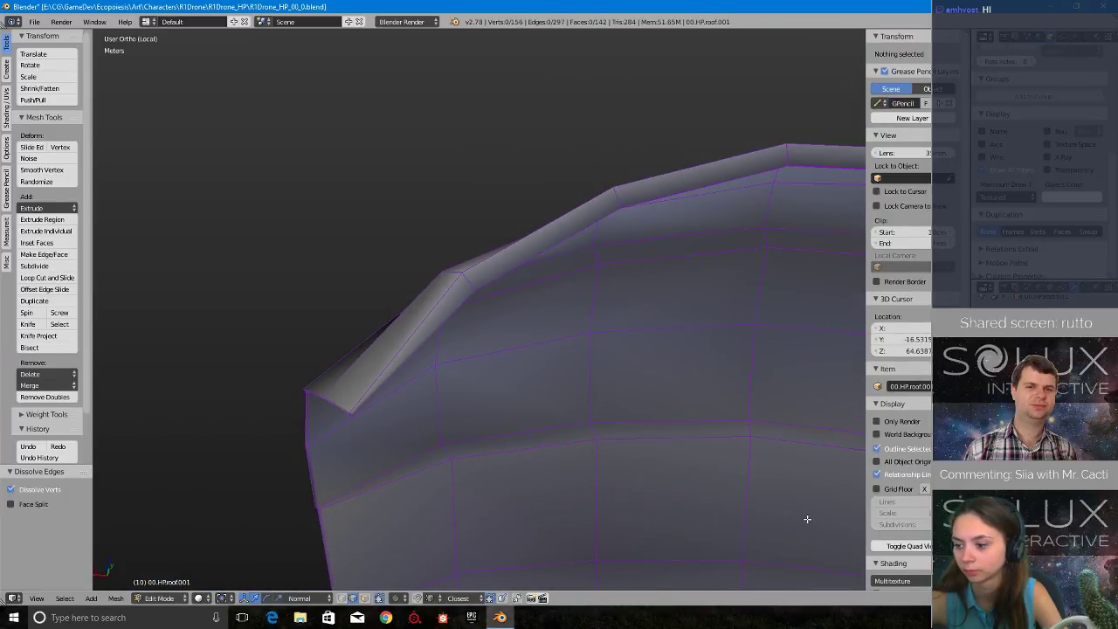
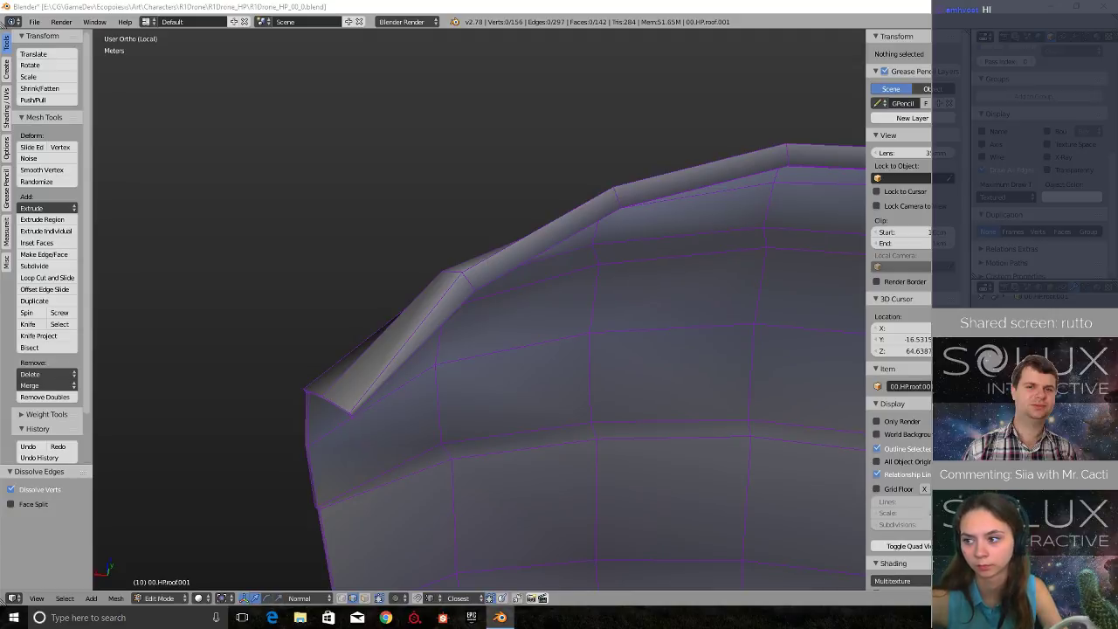
- Dissolve the supporting edge loop that runs lengthwise beside the roof's centre line
{"action": "middle_click_drag", "start_coordinate": [559, 244], "coordinate": [551, 430]}
{"action": "right_click", "coordinate": [698, 442]}
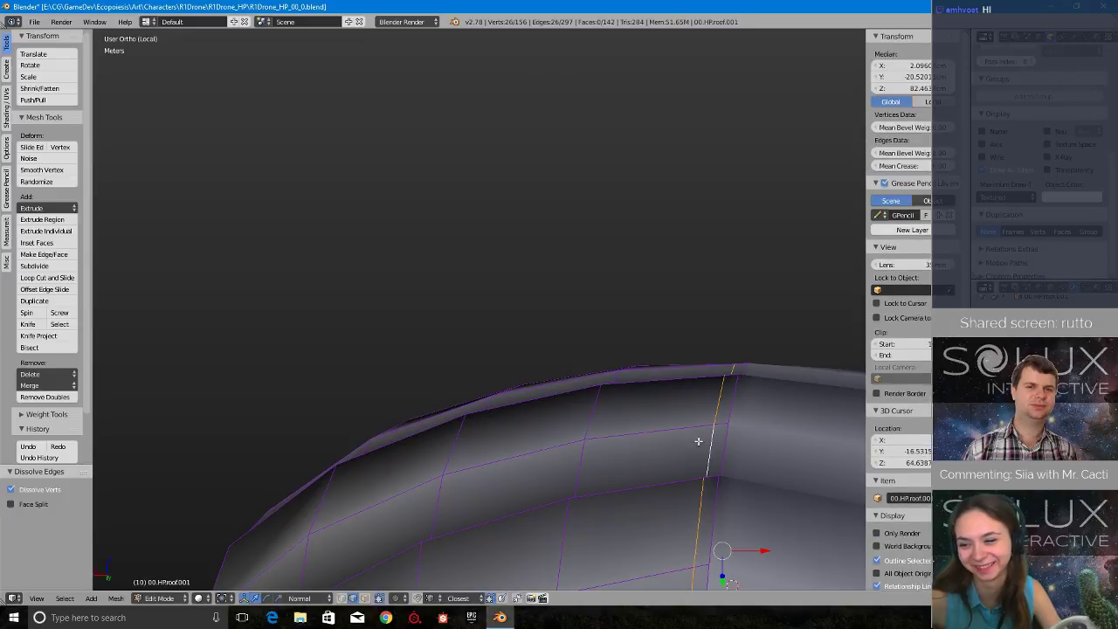
{"action": "scroll", "coordinate": [698, 441], "scroll_direction": "down", "scroll_amount": 4}
{"action": "key", "text": "x"}
{"action": "left_click", "coordinate": [610, 455]}
{"action": "middle_click_drag", "start_coordinate": [460, 412], "coordinate": [578, 369]}
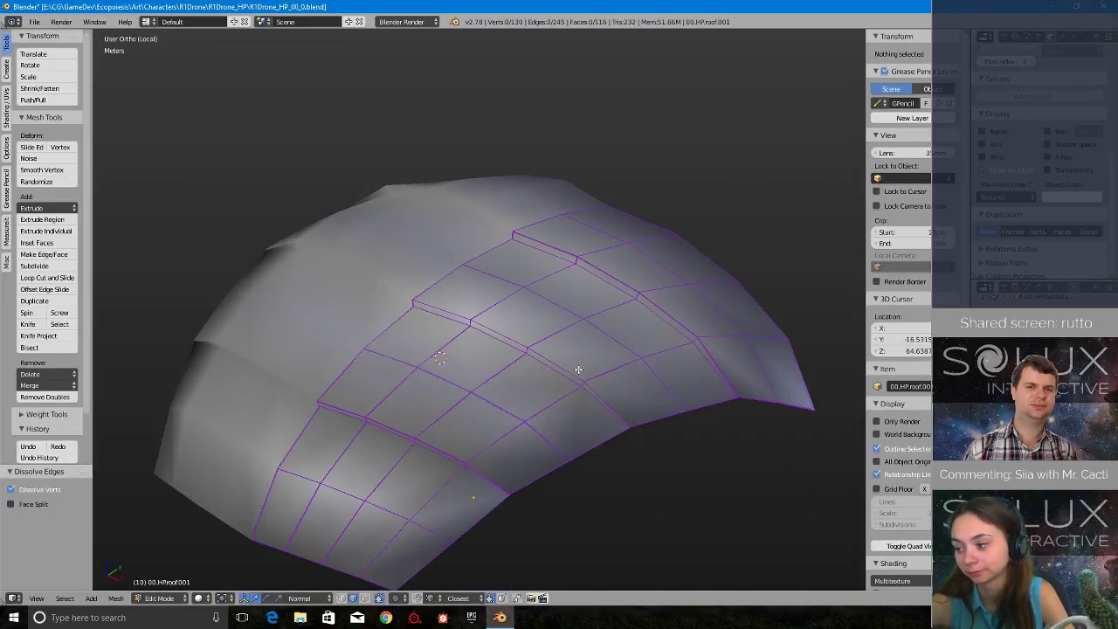
- Finish editing the roof mesh and leave local view to show it together with the upper body
{"action": "key", "text": "Tab"}
{"action": "left_click", "coordinate": [485, 379]}
{"action": "middle_click_drag", "start_coordinate": [485, 379], "coordinate": [532, 428]}
{"action": "key", "text": "KP_Divide"}
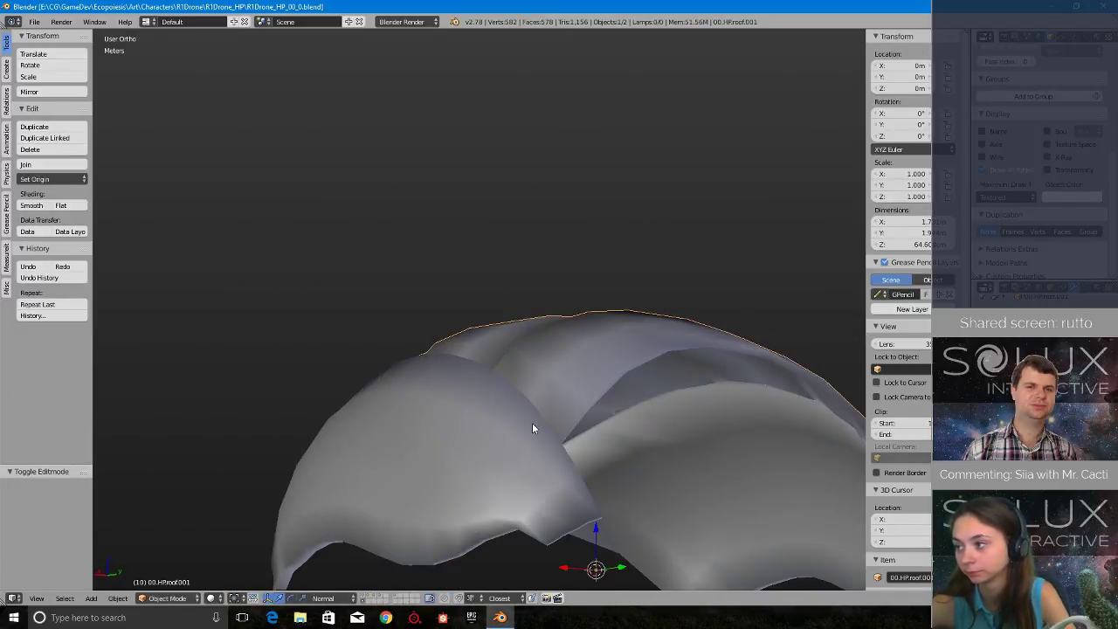
{"action": "right_click", "coordinate": [500, 617]}
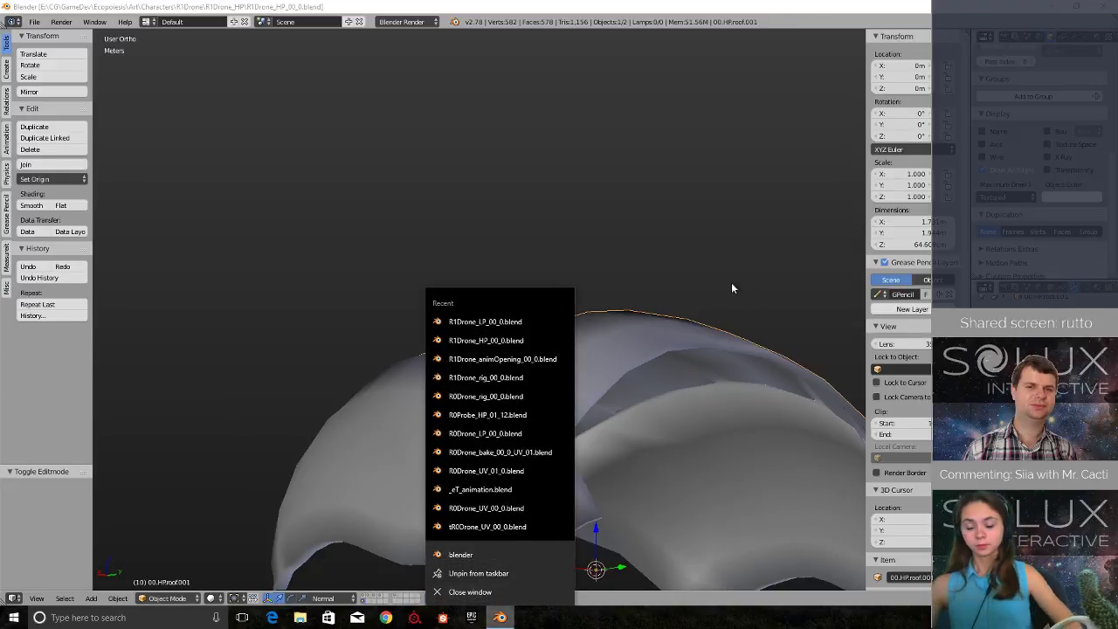
{"action": "middle_click_drag", "start_coordinate": [731, 288], "coordinate": [549, 316]}
- Rename the simplified upper body copy as 01.LP.upperBody.01
{"action": "right_click", "coordinate": [433, 403]}
{"action": "middle_click_drag", "start_coordinate": [392, 380], "coordinate": [475, 406]}
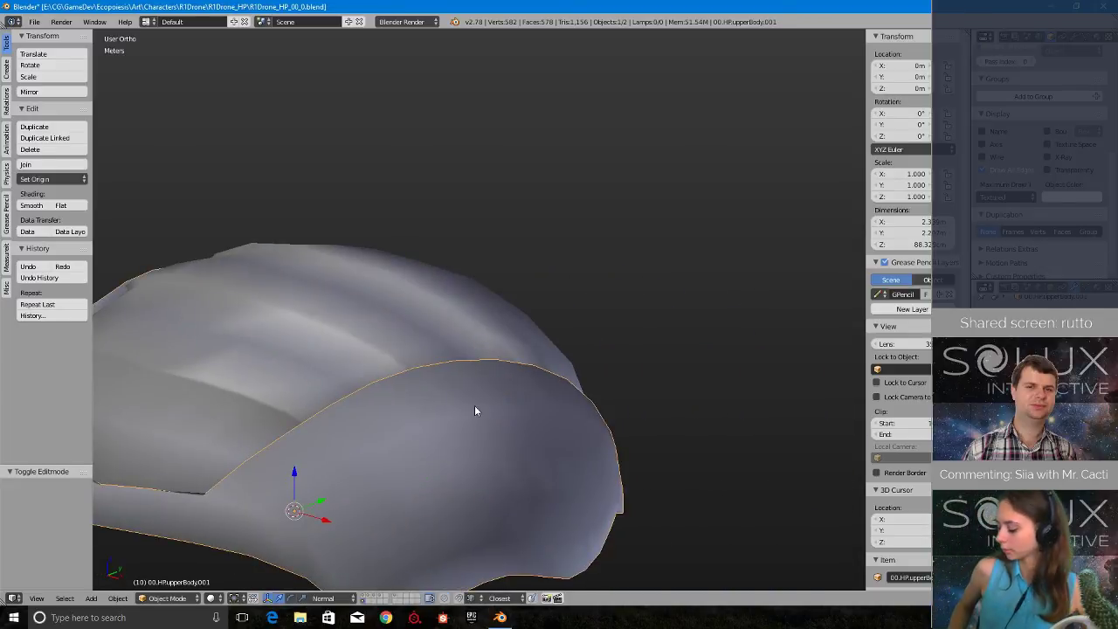
{"action": "scroll", "coordinate": [706, 377], "scroll_direction": "down", "scroll_amount": 3}
{"action": "middle_click_drag", "start_coordinate": [332, 255], "coordinate": [493, 279]}
{"action": "scroll", "coordinate": [304, 388], "scroll_direction": "up", "scroll_amount": 3}
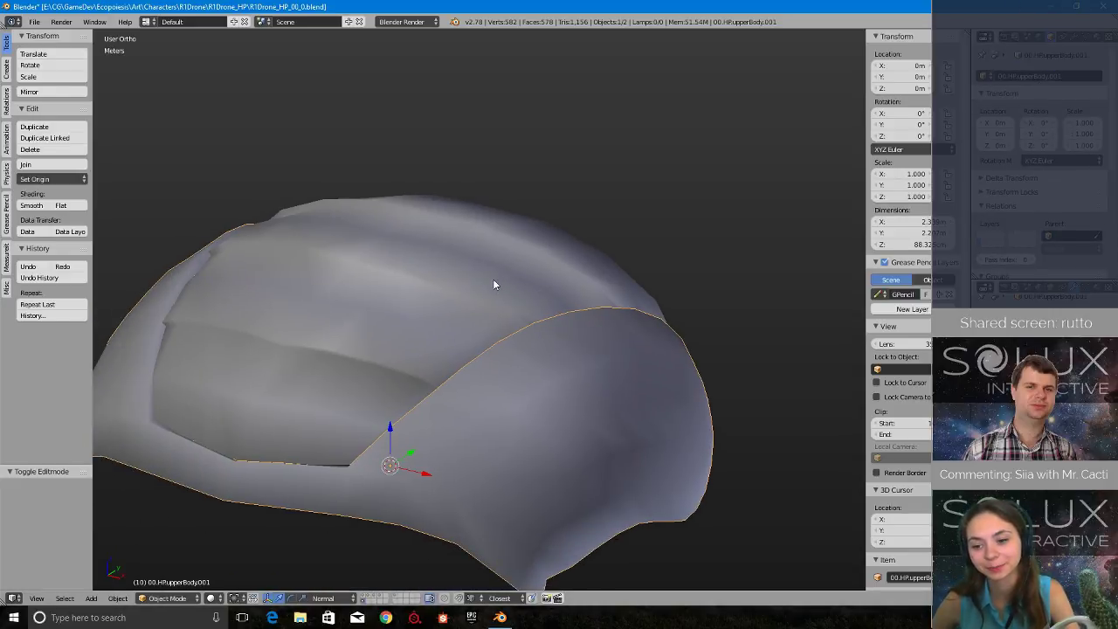
{"action": "scroll", "coordinate": [492, 278], "scroll_direction": "up", "scroll_amount": 2}
{"action": "scroll", "coordinate": [492, 279], "scroll_direction": "down", "scroll_amount": 3}
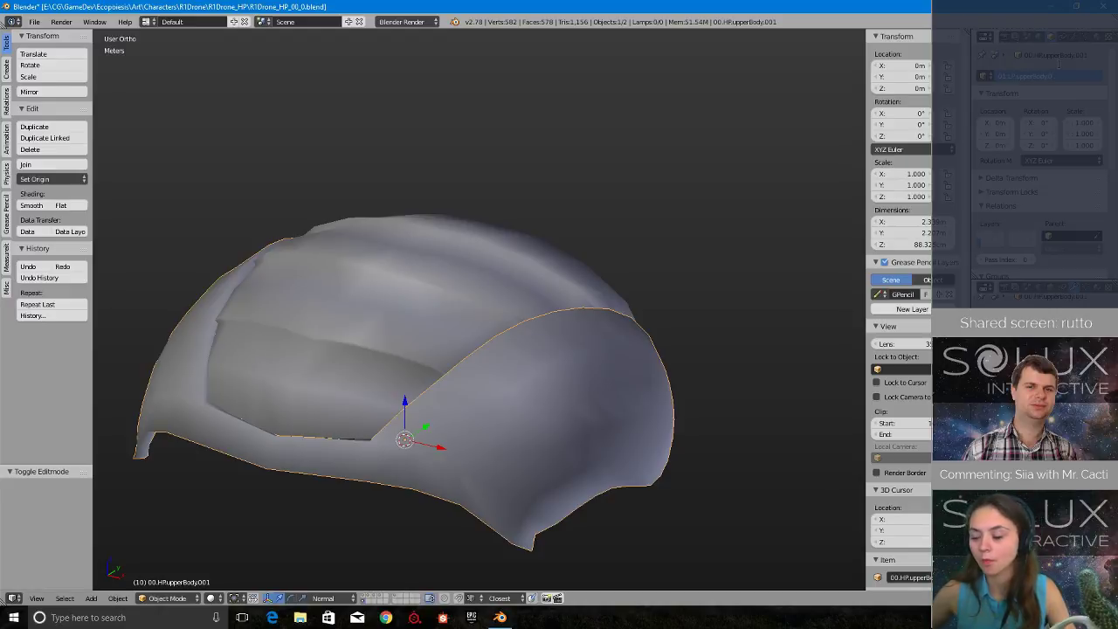
- Rename the simplified roof copy as 01.LP.roof.01 and save the file
{"action": "right_click", "coordinate": [528, 270]}
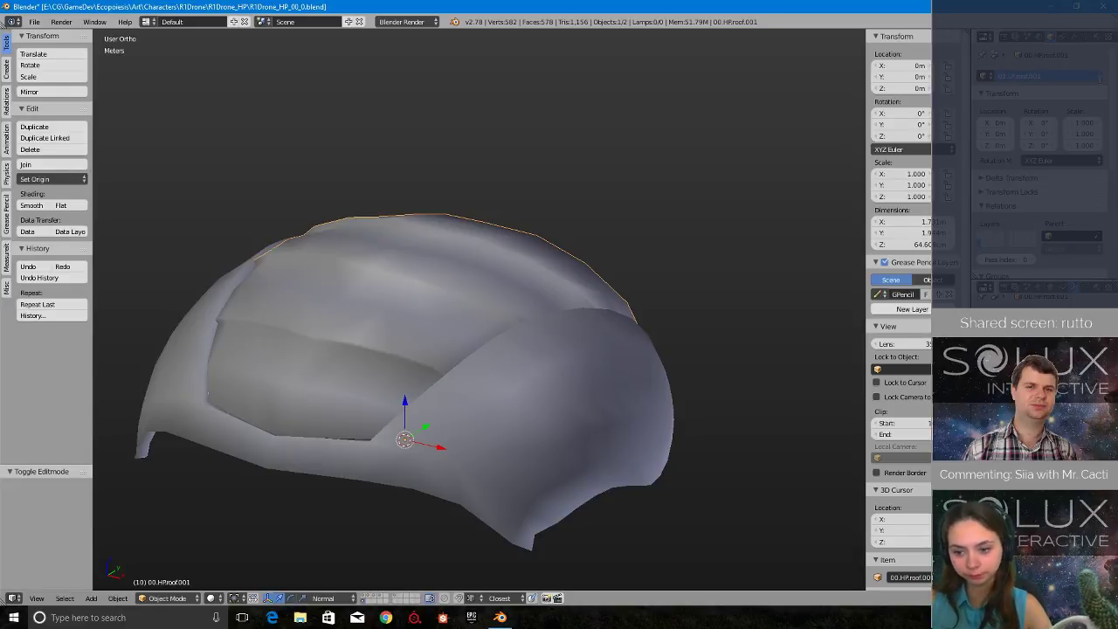
{"action": "type", "text": "1"}
{"action": "key", "text": "Return"}
{"action": "scroll", "coordinate": [456, 242], "scroll_direction": "up", "scroll_amount": 2}
{"action": "scroll", "coordinate": [456, 242], "scroll_direction": "down", "scroll_amount": 3}
{"action": "middle_click_drag", "start_coordinate": [455, 242], "coordinate": [521, 260]}
{"action": "key", "text": "ctrl+s"}
{"action": "left_click", "coordinate": [520, 259]}
- Launch a second Blender instance alongside the current high-poly file
{"action": "right_click", "coordinate": [500, 616]}
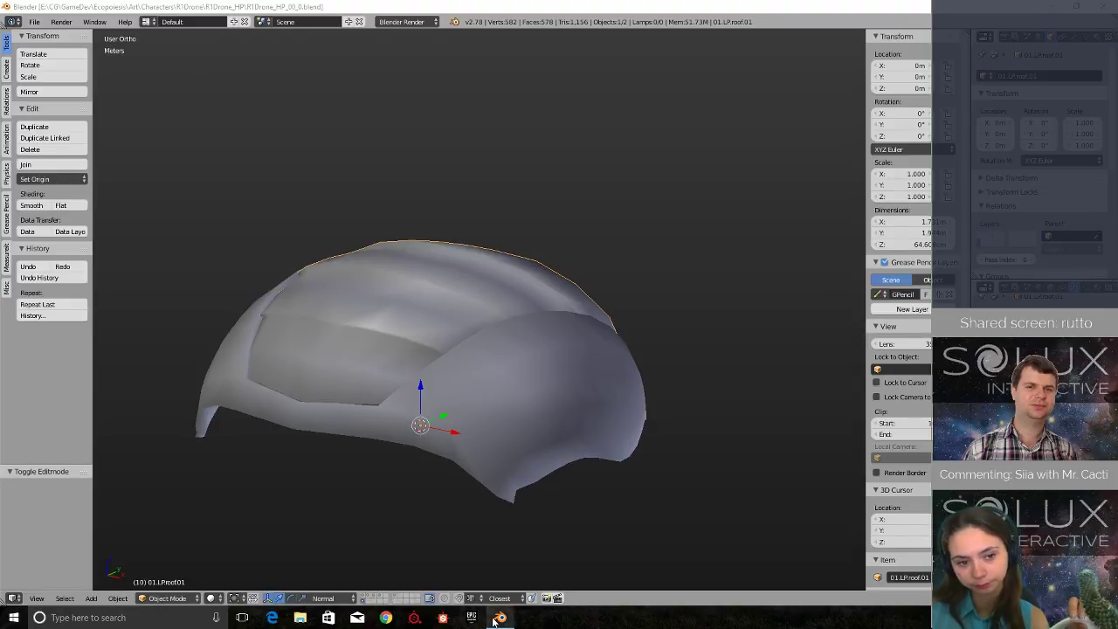
{"action": "left_click", "coordinate": [480, 555]}
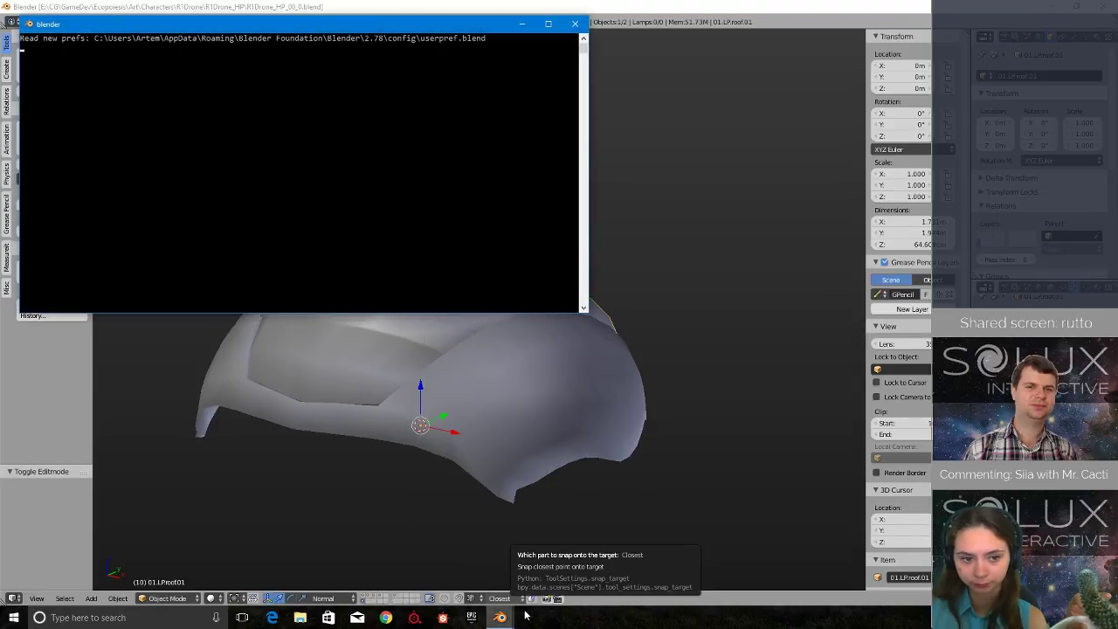
{"action": "mouse_move", "coordinate": [511, 618]}
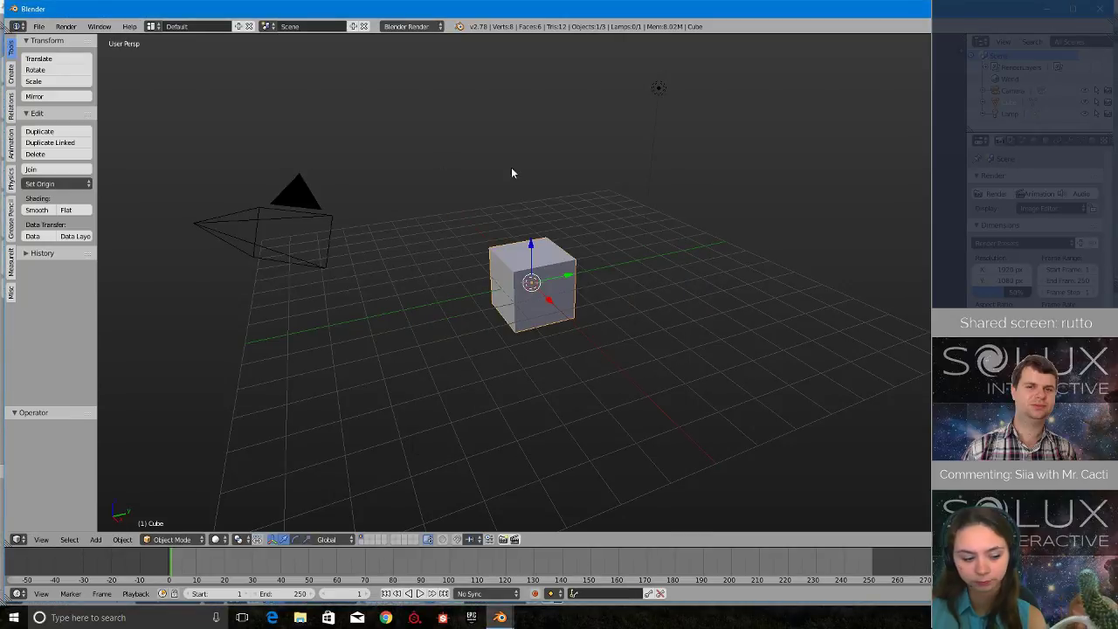
- Delete the default cube, camera and lamp from the new scene
{"action": "key", "text": "a"}
{"action": "key", "text": "a"}
{"action": "key", "text": "x"}
{"action": "left_click", "coordinate": [436, 158]}
- Maximize the new Blender window and open the recent file R1Drone_LP_00_0.blend
{"action": "double_click", "coordinate": [102, 6]}
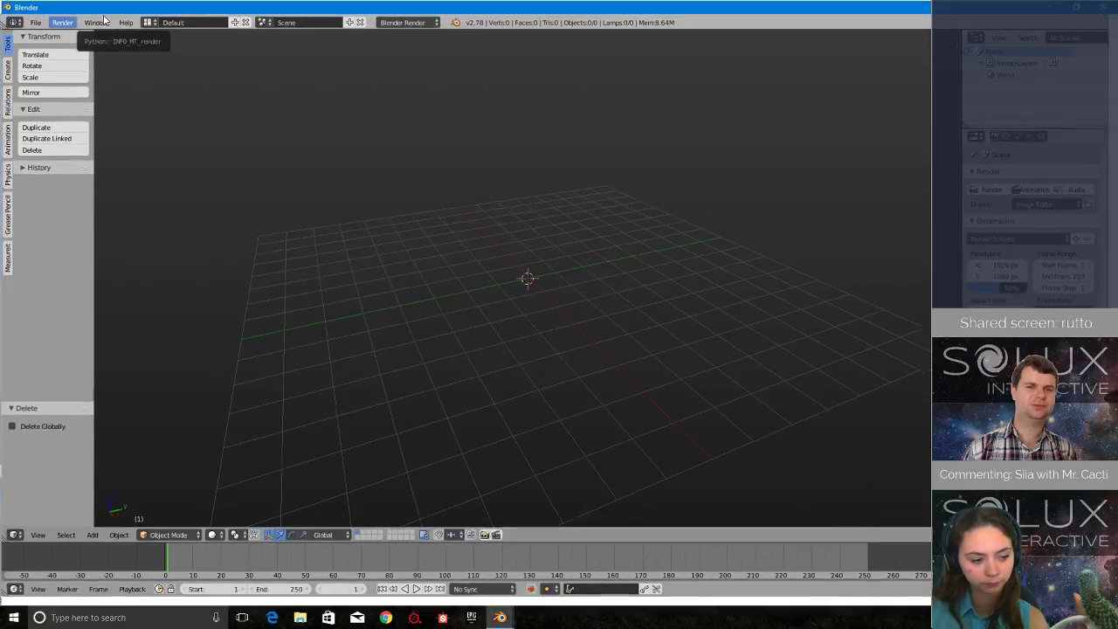
{"action": "left_click", "coordinate": [32, 22]}
{"action": "mouse_move", "coordinate": [77, 59]}
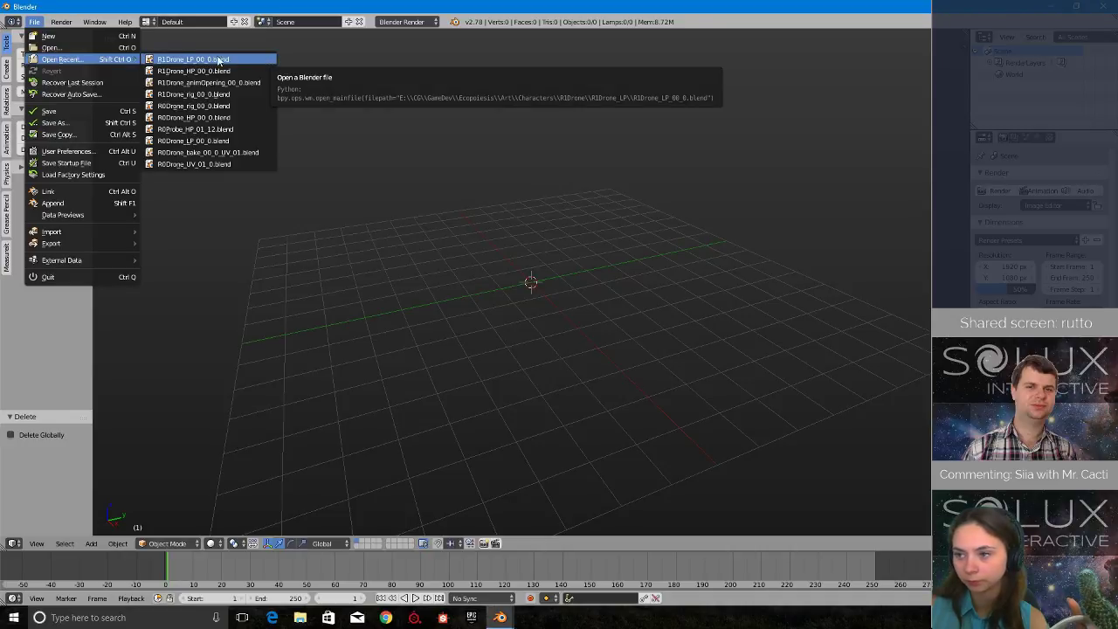
{"action": "left_click", "coordinate": [168, 60]}
{"action": "scroll", "coordinate": [257, 208], "scroll_direction": "up", "scroll_amount": 5}
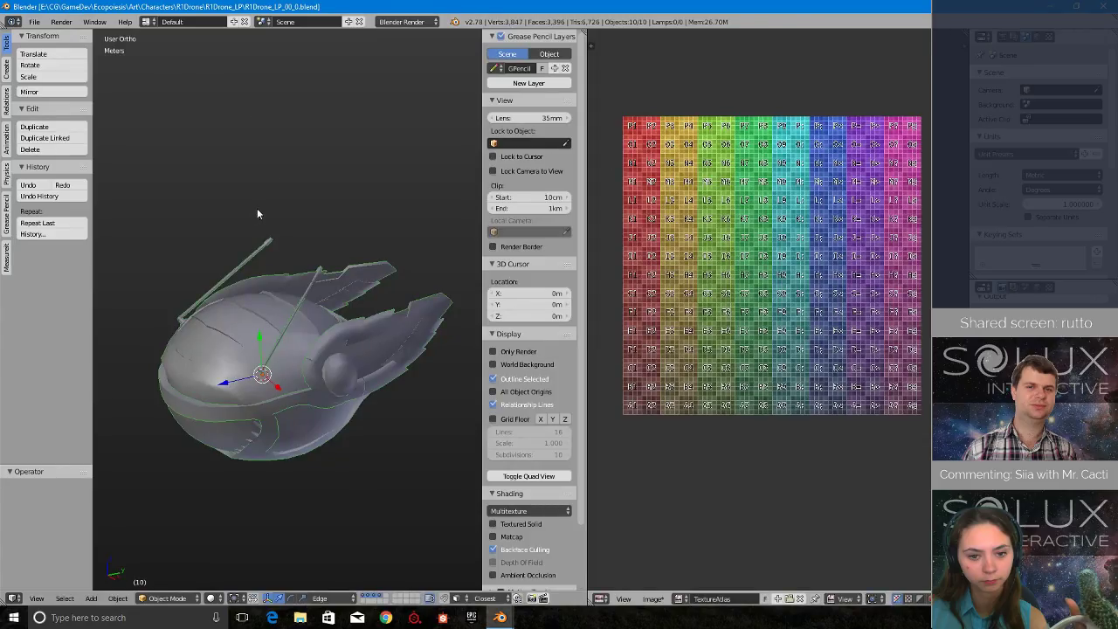
- On an empty layer, append the objects 01.LP.roof.01 and 01.LP.upperBody.01 from R1Drone_HP_00_0.blend
{"action": "left_click", "coordinate": [372, 600]}
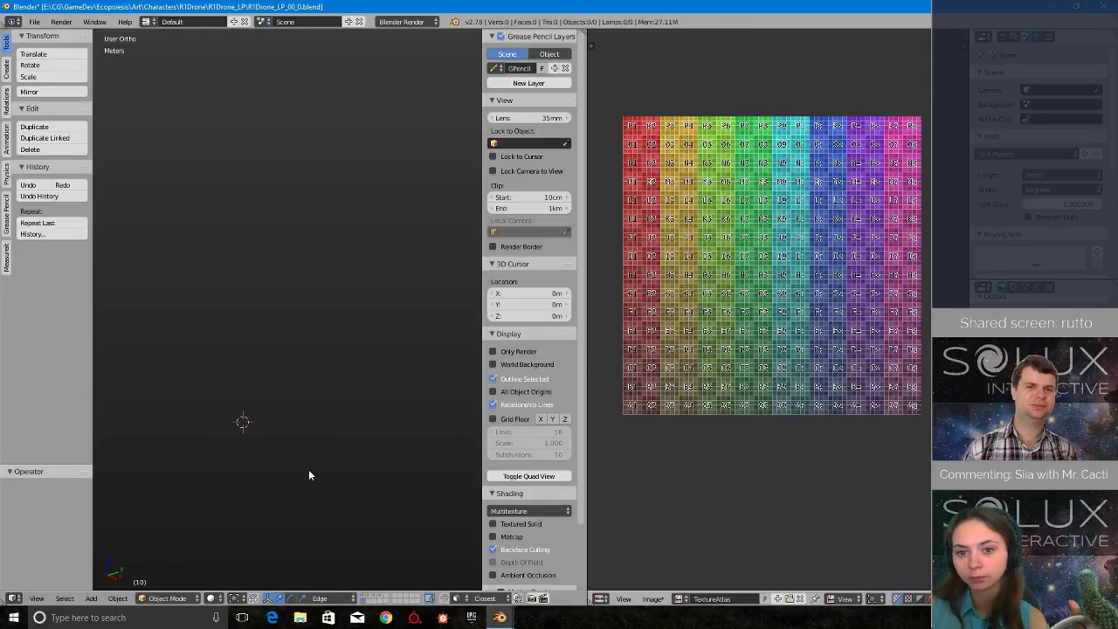
{"action": "key", "text": "shift+F1"}
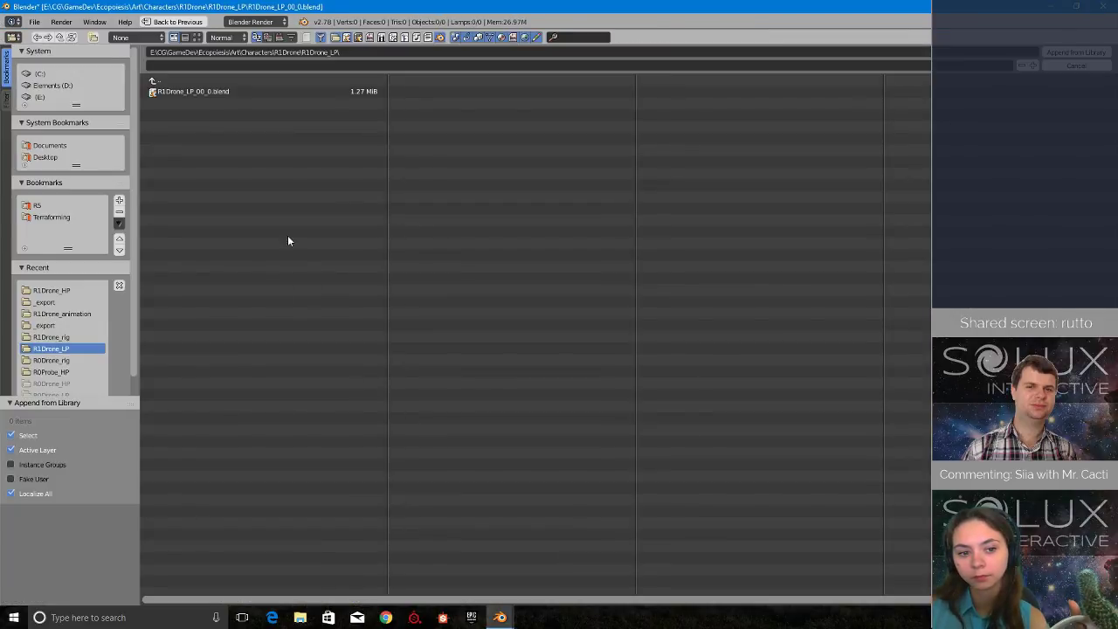
{"action": "left_click", "coordinate": [220, 84]}
{"action": "left_click", "coordinate": [220, 114]}
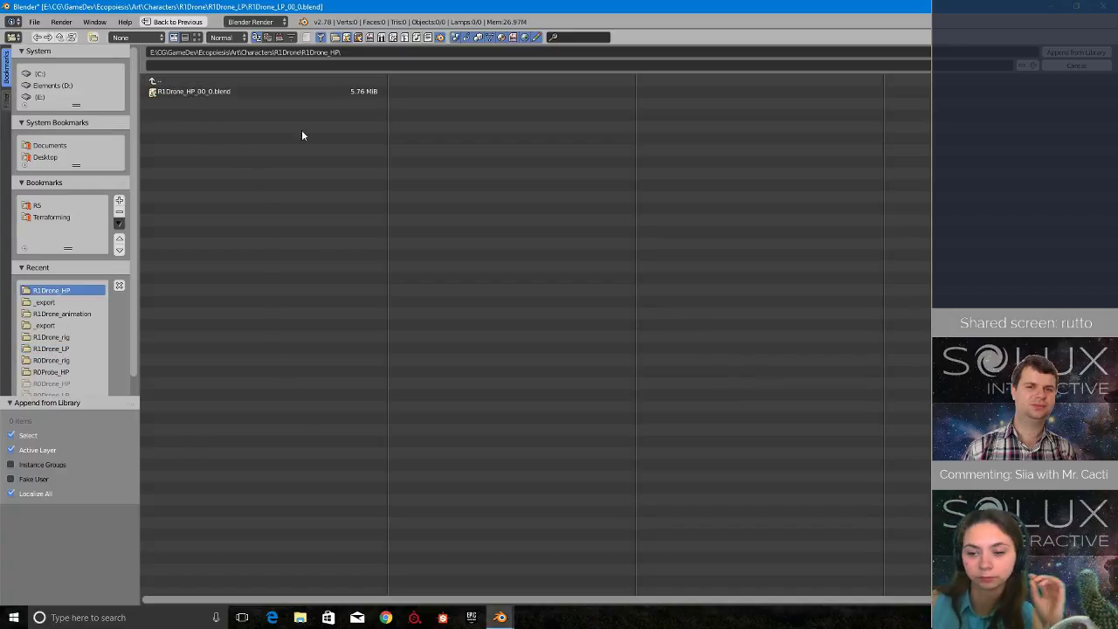
{"action": "left_click", "coordinate": [312, 91]}
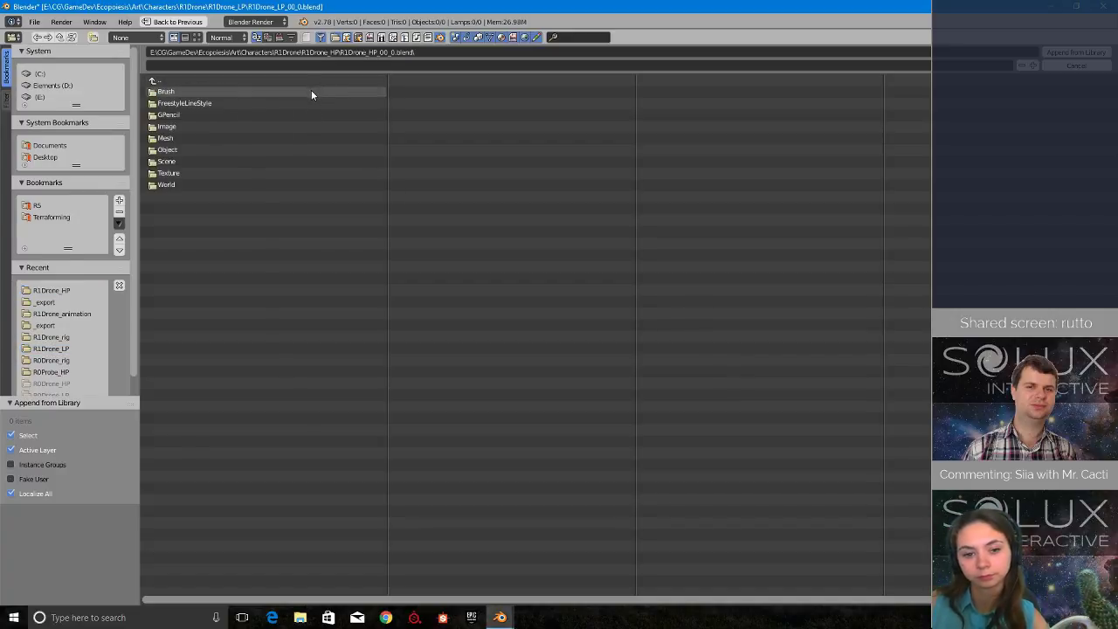
{"action": "left_click", "coordinate": [204, 149]}
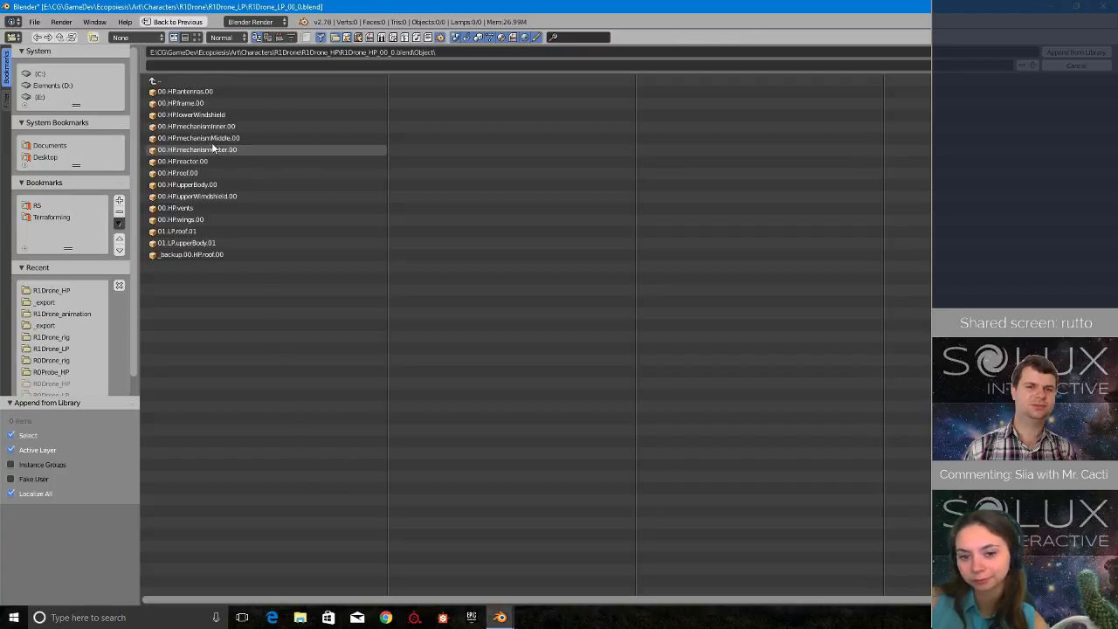
{"action": "left_click", "coordinate": [236, 243]}
{"action": "left_click", "coordinate": [227, 230], "text": "shift"}
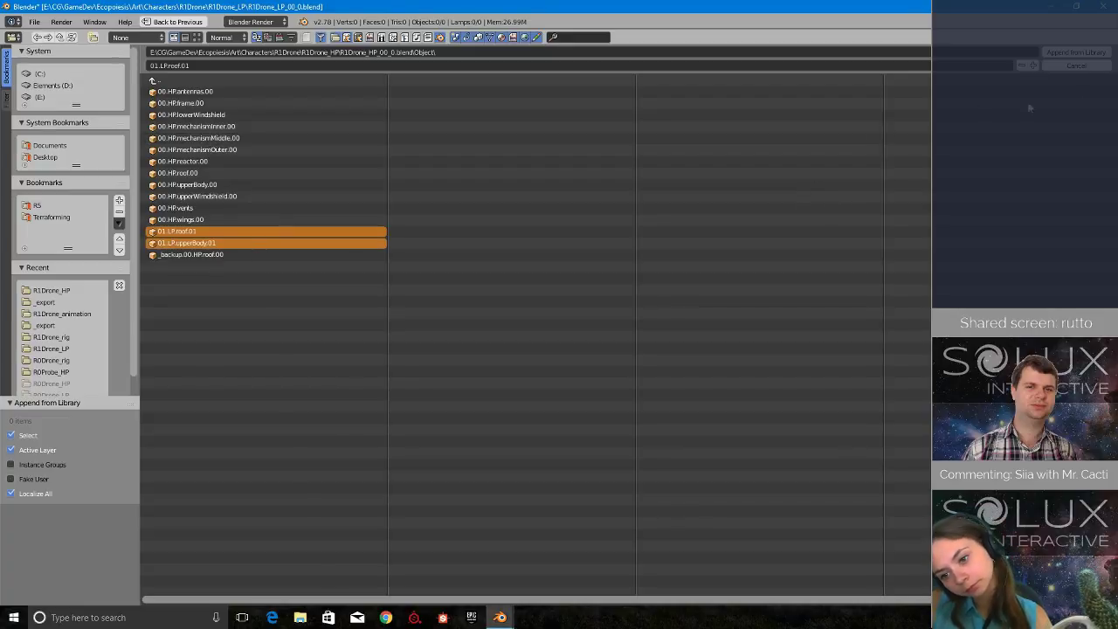
{"action": "left_click", "coordinate": [1075, 52]}
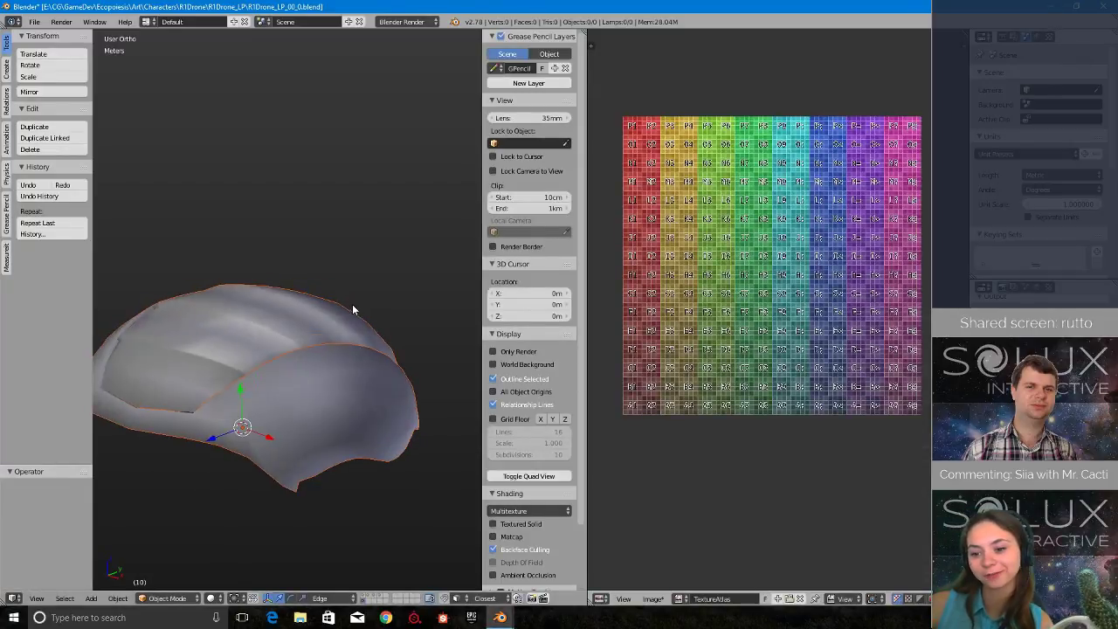
- Save the file with the appended parts and display the layers holding the rest of the low-poly drone
{"action": "middle_click_drag", "start_coordinate": [367, 372], "coordinate": [439, 419]}
{"action": "scroll", "coordinate": [442, 419], "scroll_direction": "up", "scroll_amount": 2}
{"action": "scroll", "coordinate": [449, 432], "scroll_direction": "down", "scroll_amount": 4}
{"action": "scroll", "coordinate": [448, 432], "scroll_direction": "up", "scroll_amount": 3}
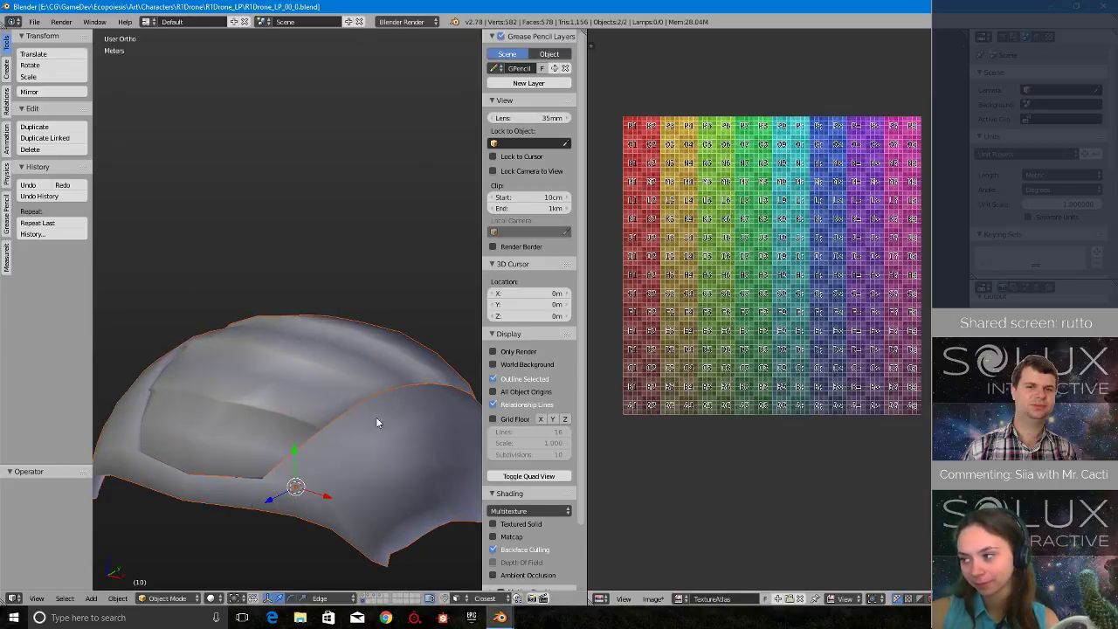
{"action": "middle_click_drag", "start_coordinate": [327, 420], "coordinate": [356, 428]}
{"action": "left_click", "coordinate": [369, 597]}
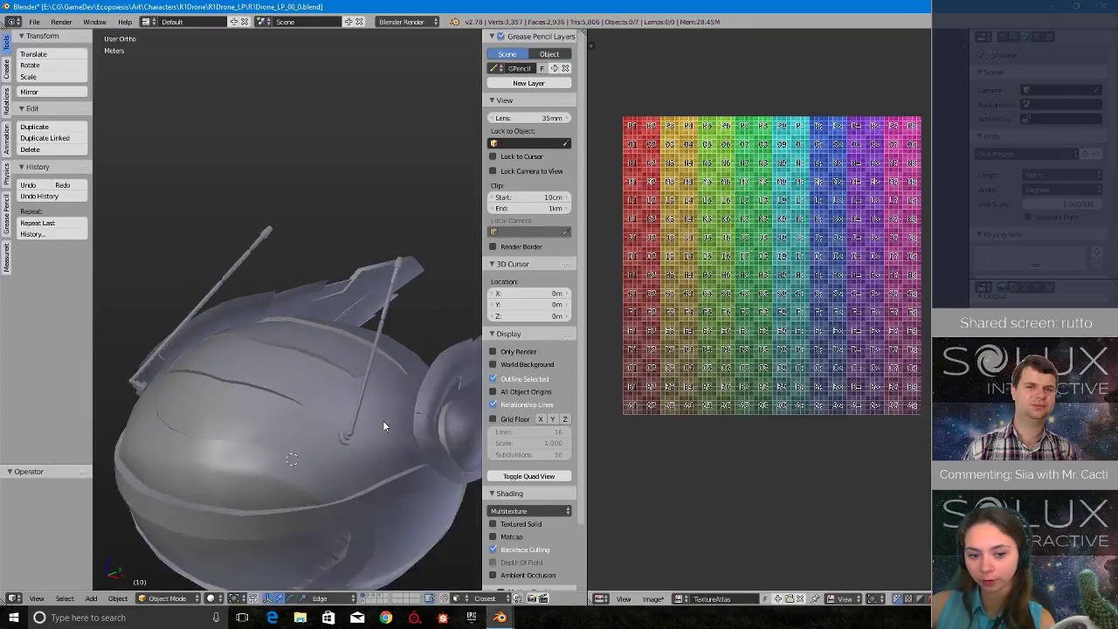
{"action": "scroll", "coordinate": [383, 420], "scroll_direction": "down", "scroll_amount": 2}
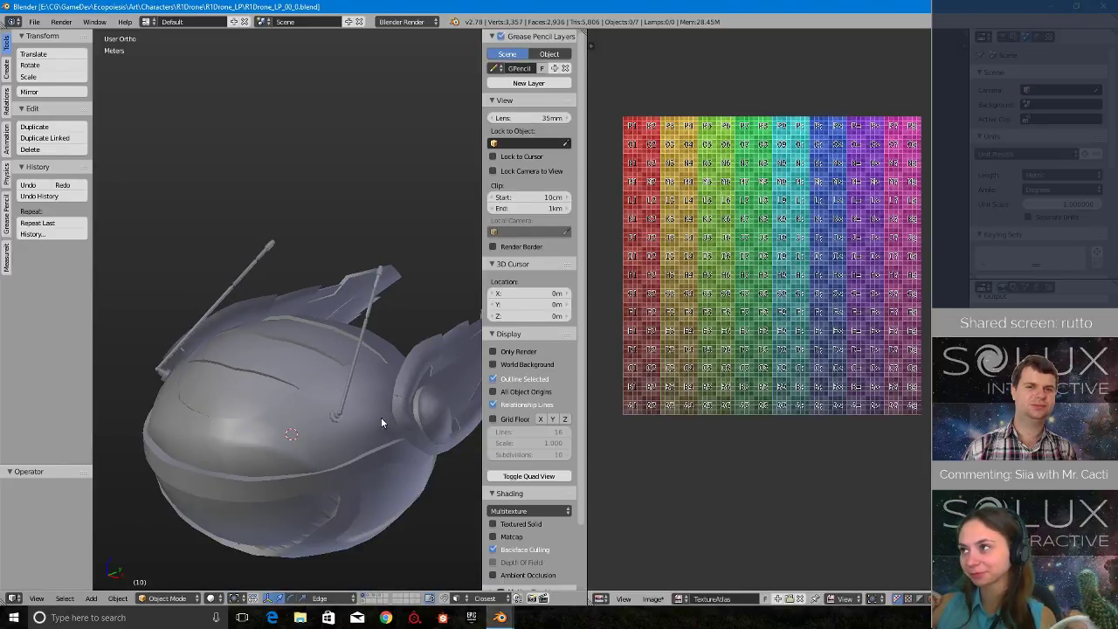
- Switch back to the Blender window with R1Drone_HP_00_0.blend and view the complete high-poly drone
{"action": "mouse_move", "coordinate": [499, 618]}
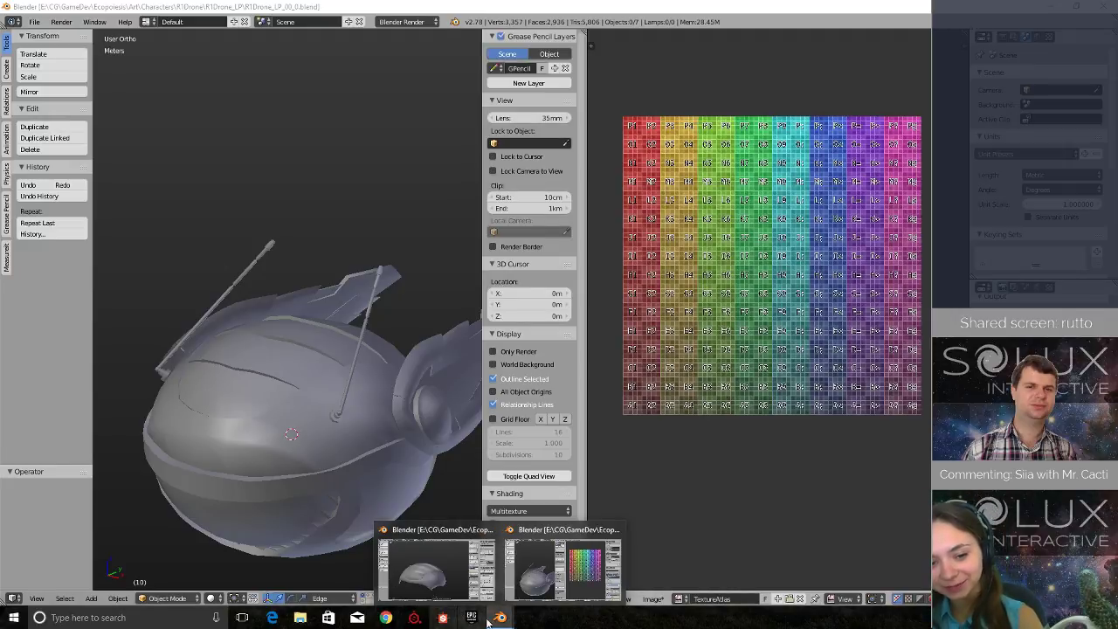
{"action": "left_click", "coordinate": [564, 573]}
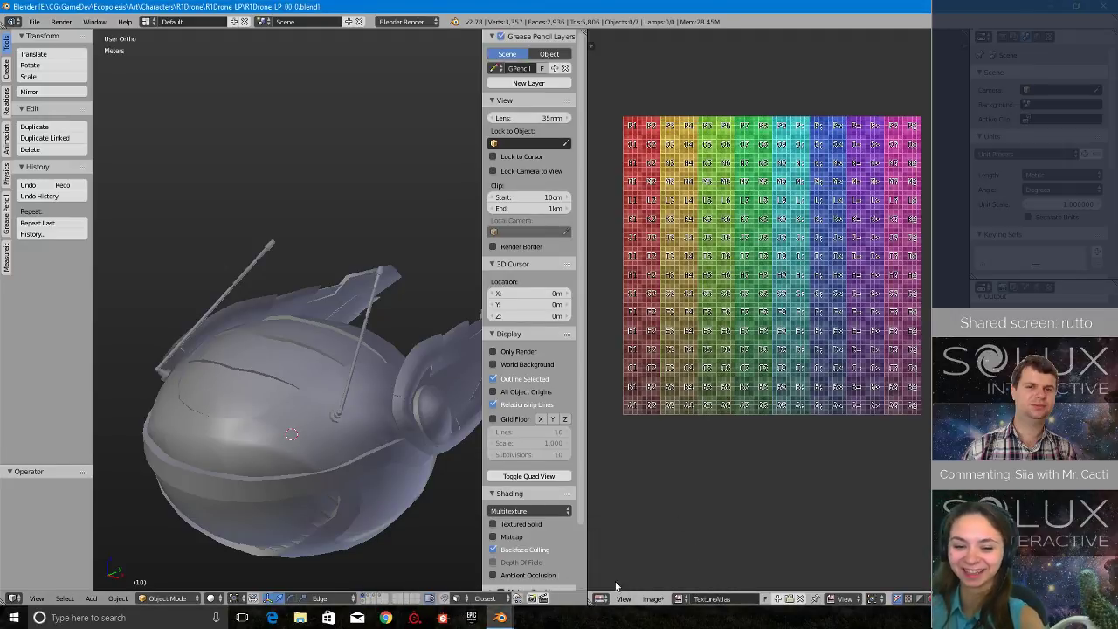
{"action": "left_click", "coordinate": [373, 572]}
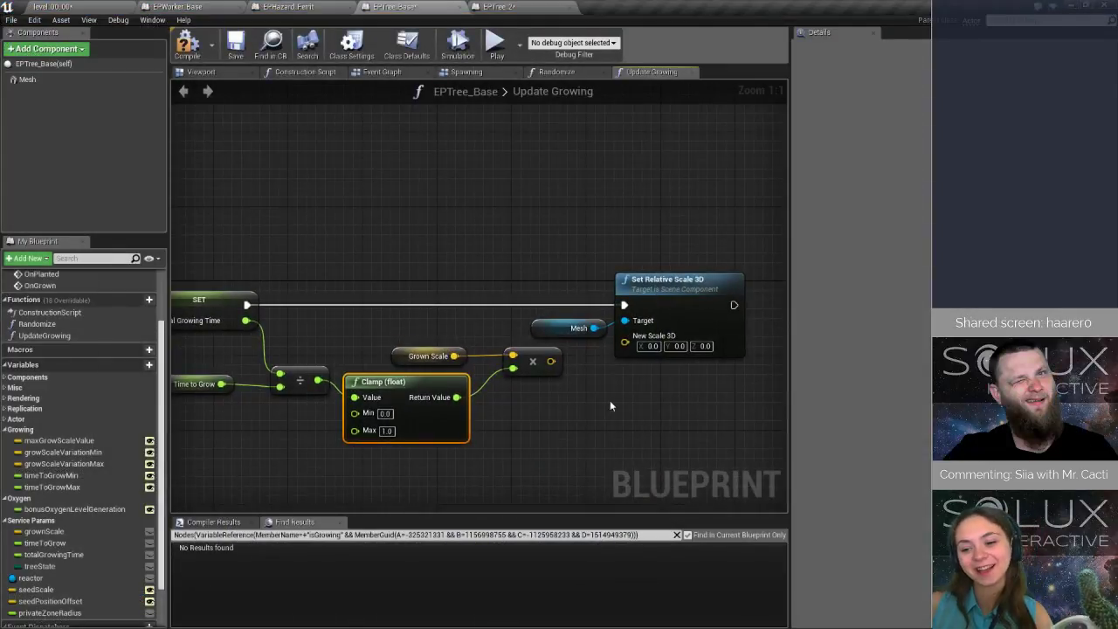
{"action": "left_click_drag", "start_coordinate": [551, 360], "coordinate": [626, 340]}
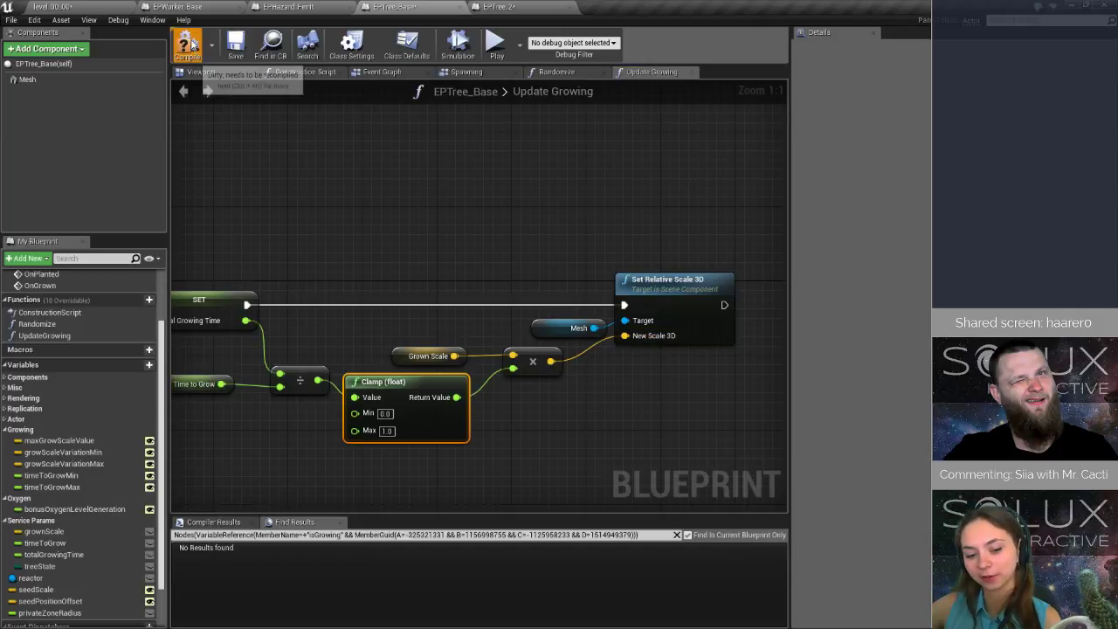
- In Unreal Editor, compile and save the EPTree_Base blueprint and return to the level
{"action": "left_click", "coordinate": [235, 45]}
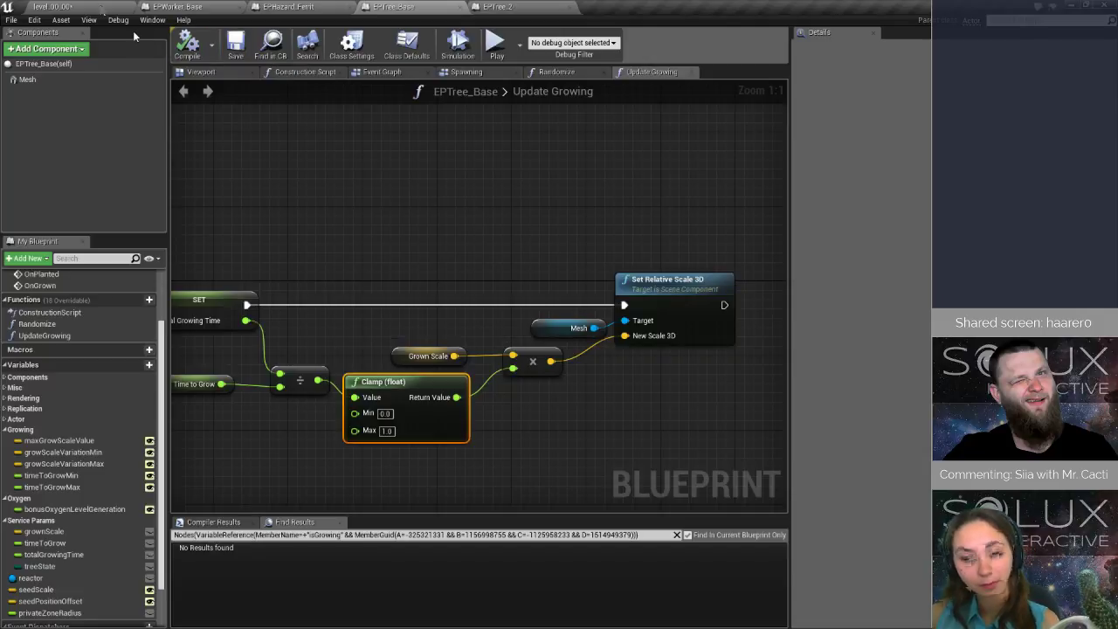
{"action": "left_click", "coordinate": [102, 9]}
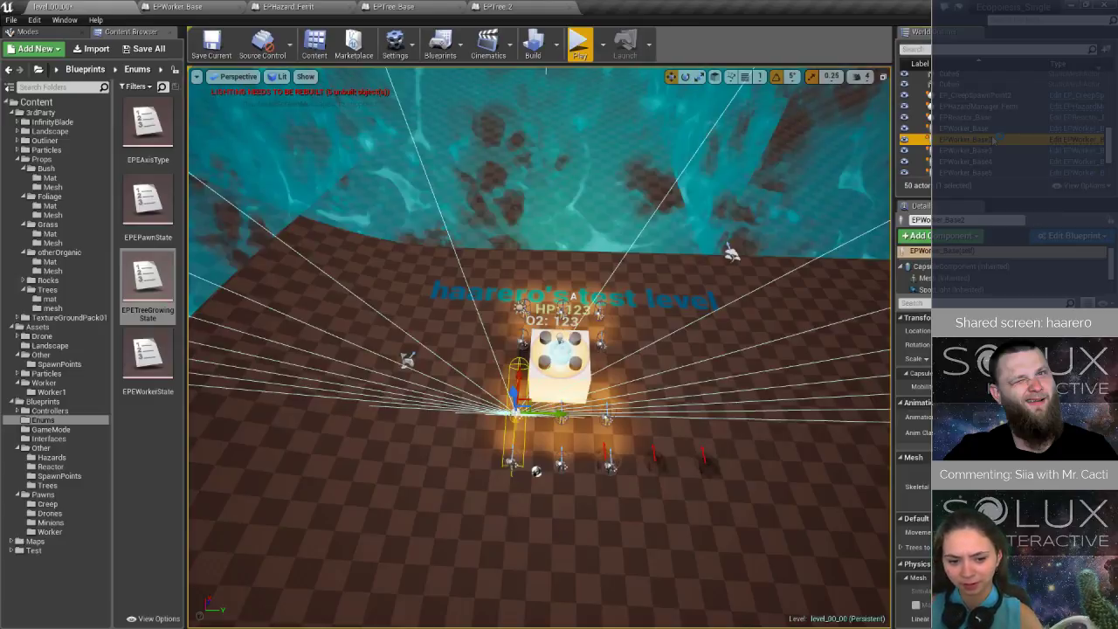
- Play-test the level in two short runs, moving the drone around the reactor to observe the workers planting trees
{"action": "left_click", "coordinate": [579, 44]}
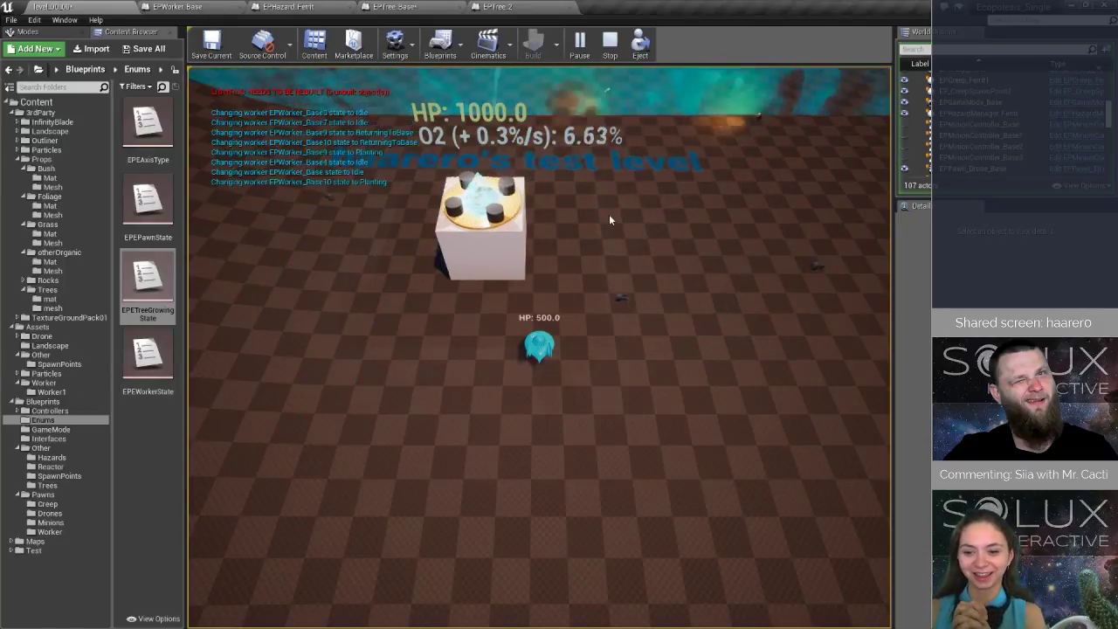
{"action": "left_click", "coordinate": [604, 54]}
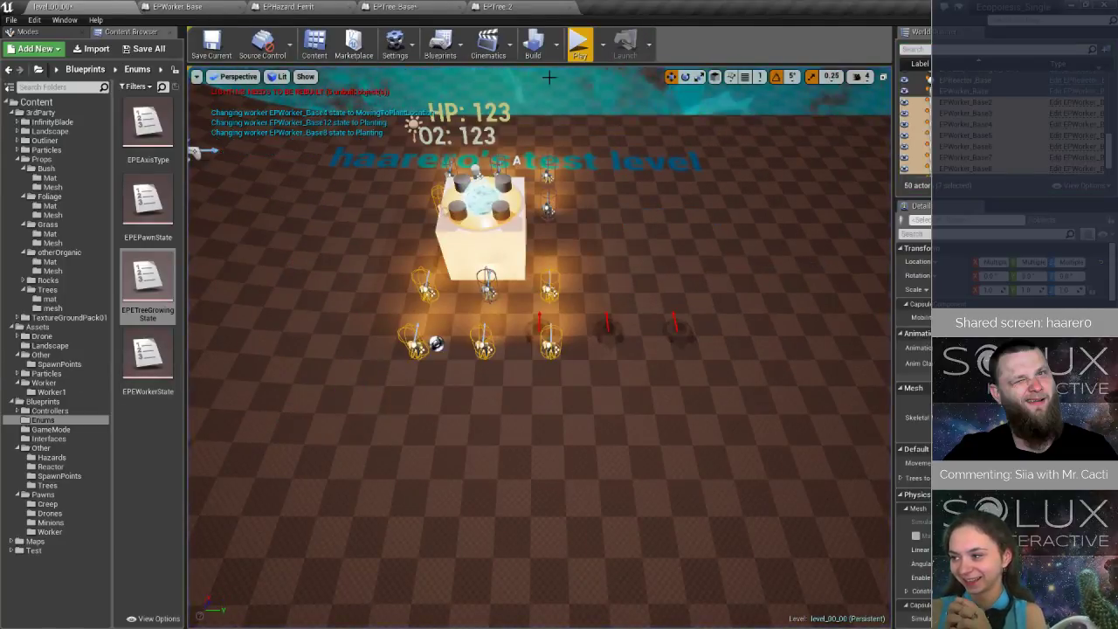
{"action": "left_click", "coordinate": [579, 46]}
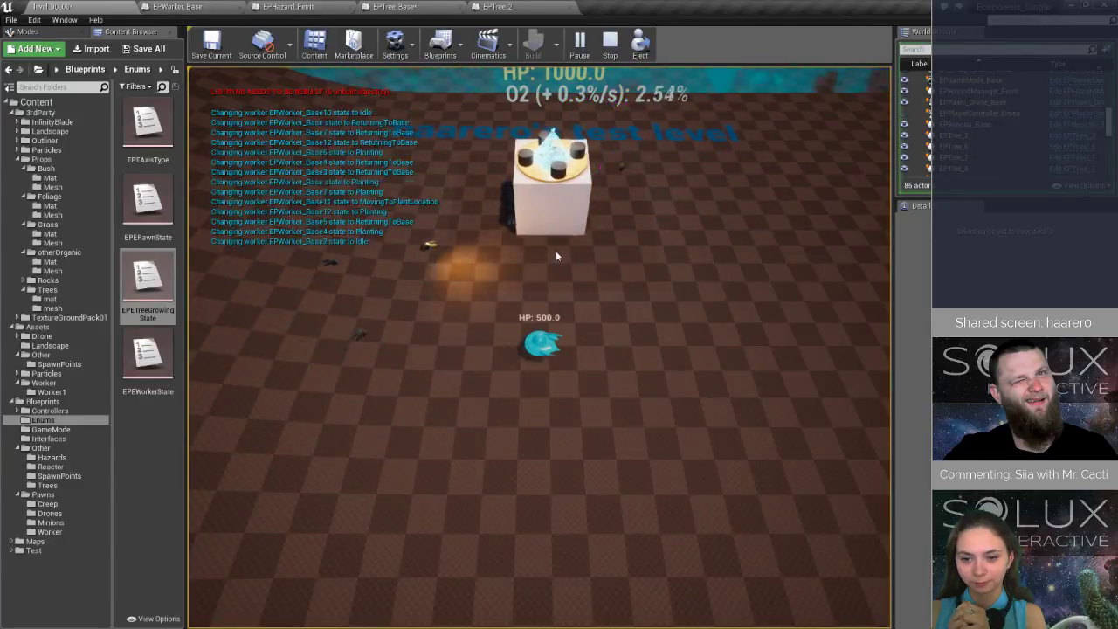
{"action": "key", "text": "w"}
{"action": "key", "text": "a"}
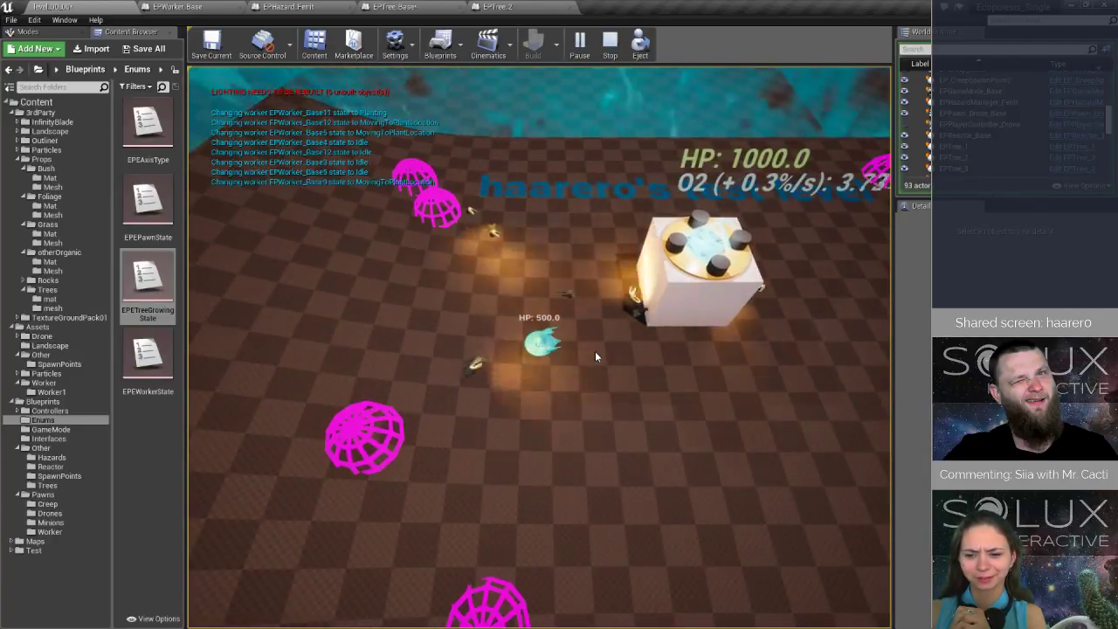
{"action": "left_click", "coordinate": [610, 39]}
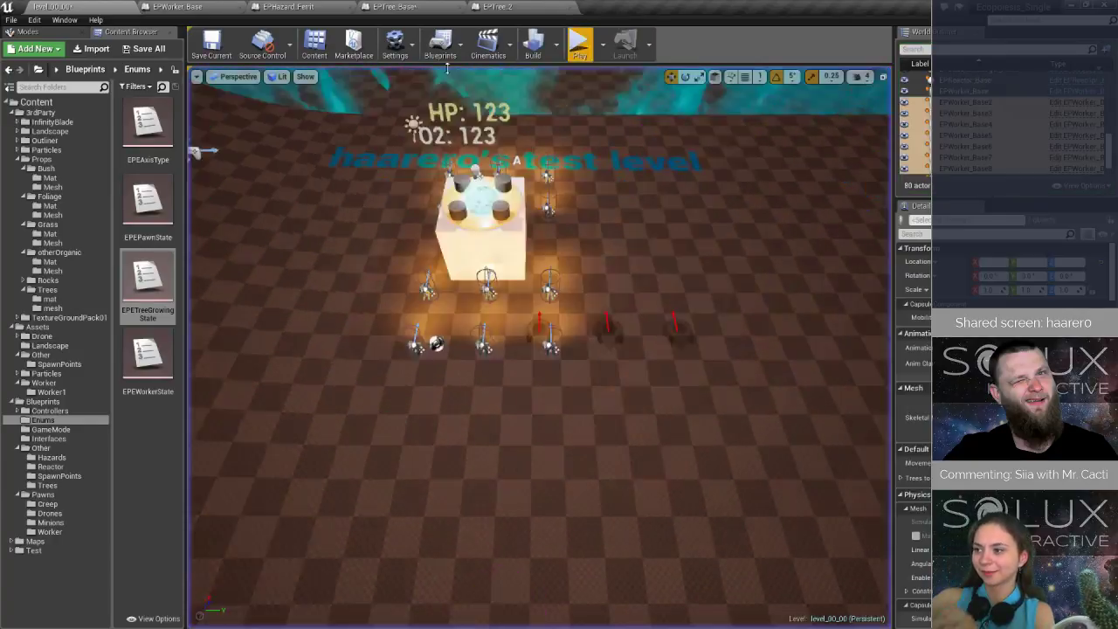
- In the project's collision settings, edit the EPWorkerPreset profile to ignore EPWorkerObject and accept the change
{"action": "left_click", "coordinate": [396, 44]}
{"action": "left_click", "coordinate": [442, 91]}
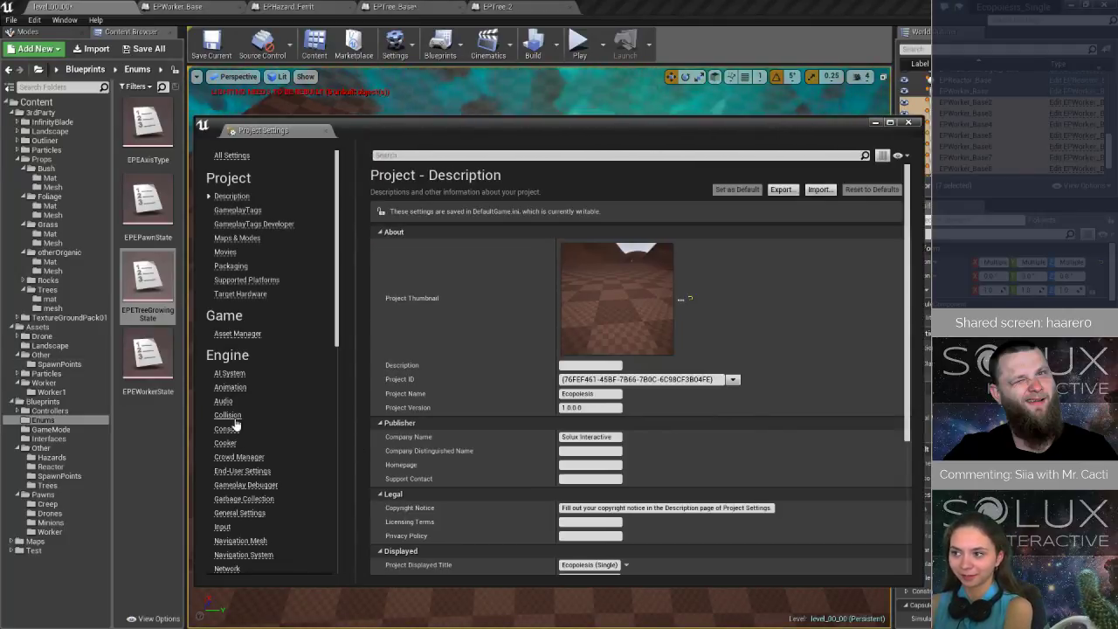
{"action": "left_click", "coordinate": [229, 416]}
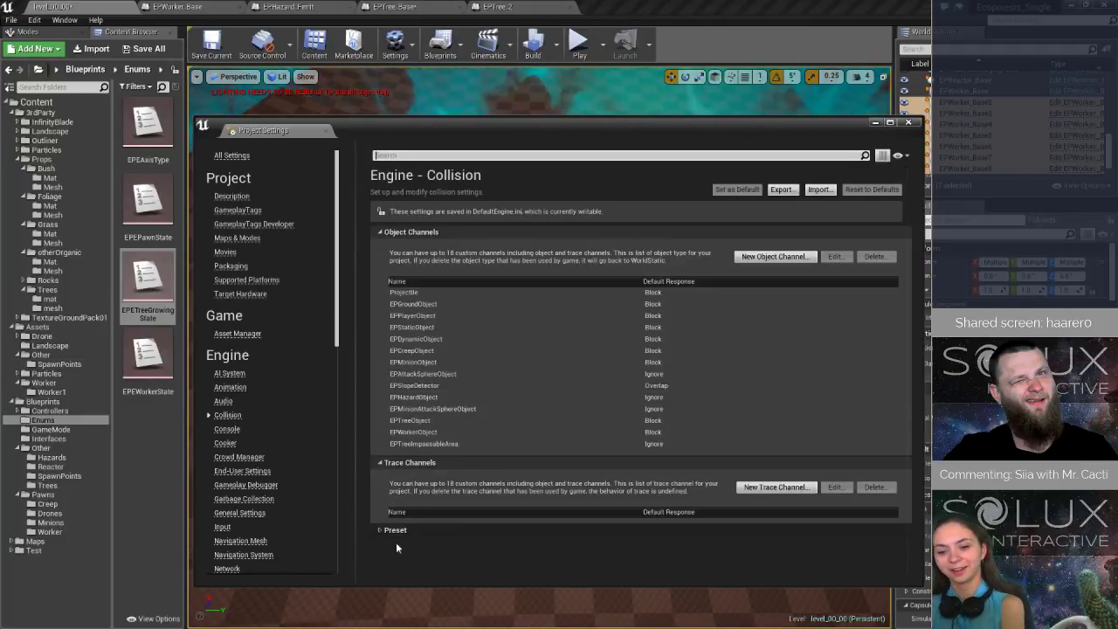
{"action": "left_click", "coordinate": [385, 530]}
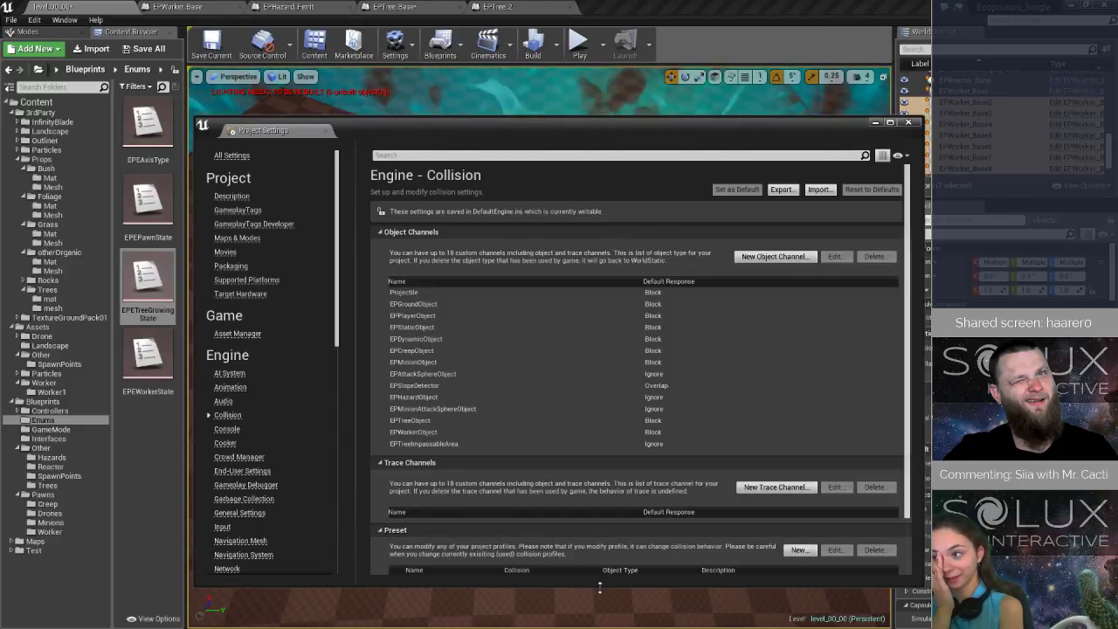
{"action": "left_click_drag", "start_coordinate": [599, 583], "coordinate": [601, 554]}
{"action": "scroll", "coordinate": [615, 413], "scroll_direction": "down", "scroll_amount": 10}
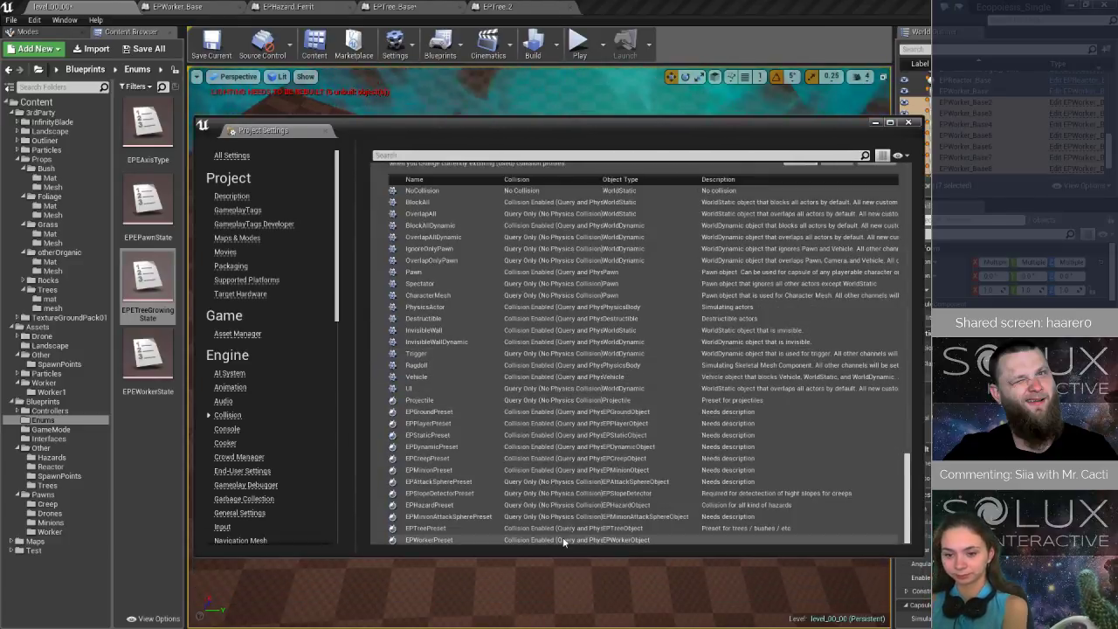
{"action": "double_click", "coordinate": [564, 541]}
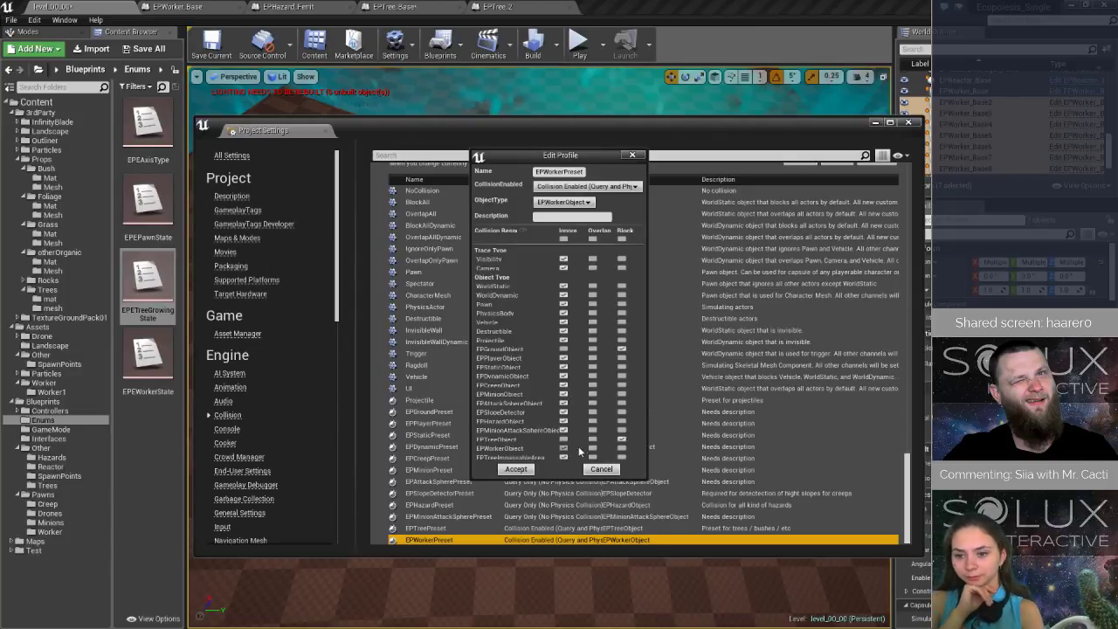
{"action": "left_click", "coordinate": [517, 470]}
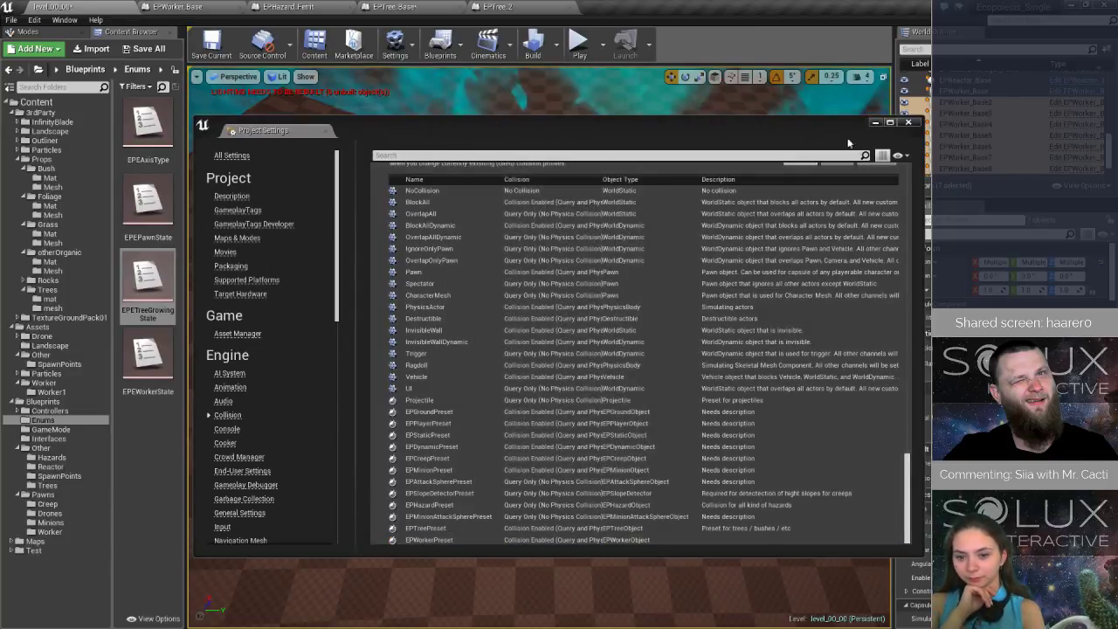
- Save the level and run a play-test, moving the drone around the reactor to observe how the workers pass each other
{"action": "left_click", "coordinate": [210, 45]}
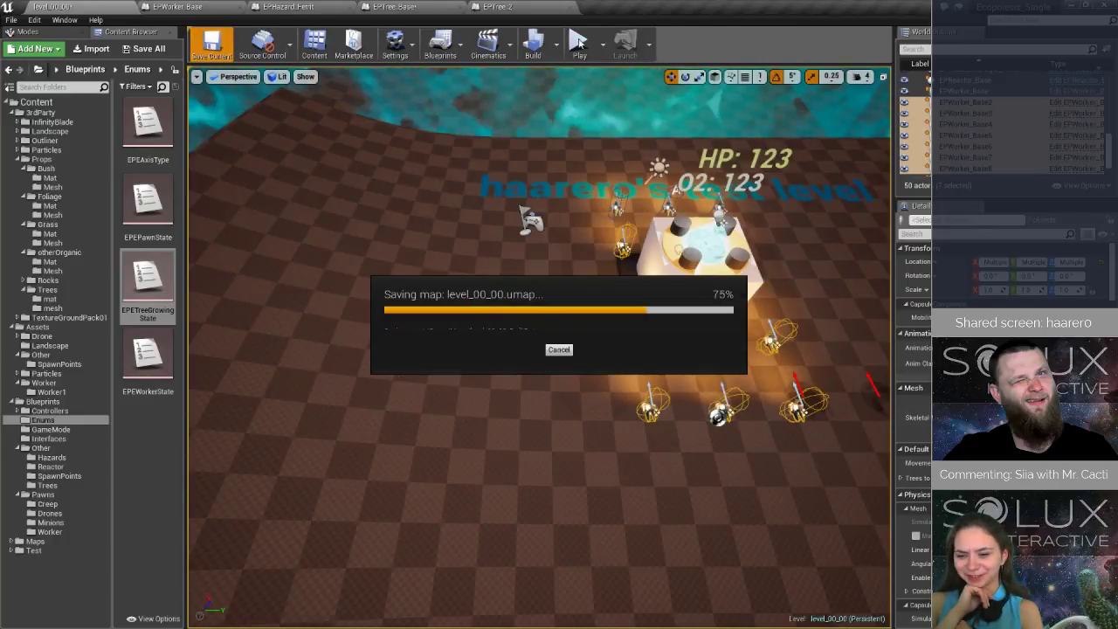
{"action": "left_click", "coordinate": [577, 43]}
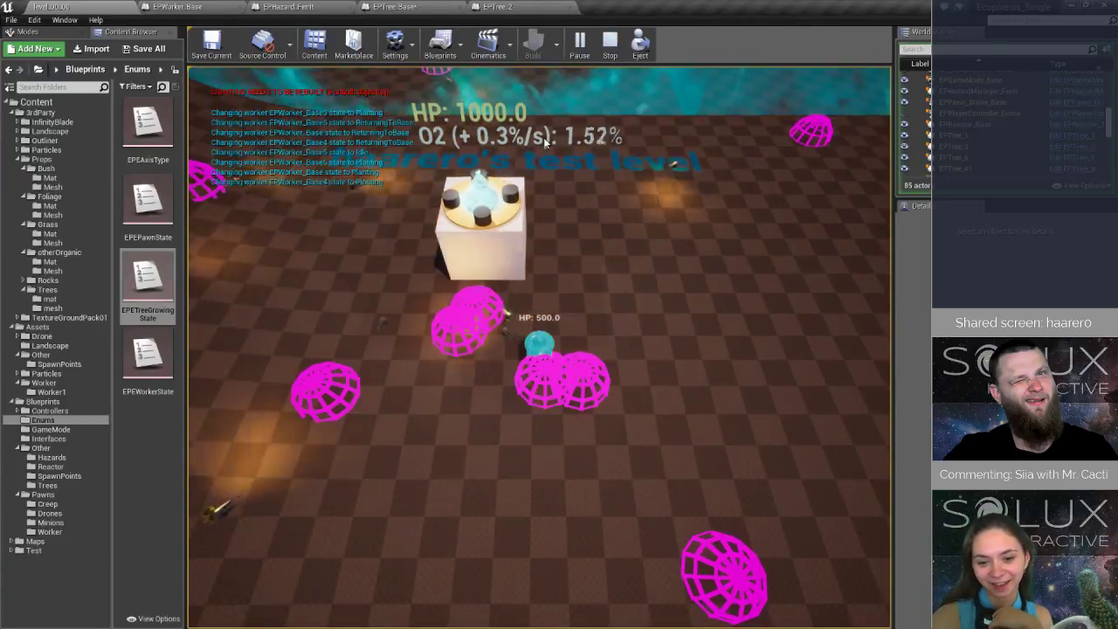
{"action": "left_click", "coordinate": [299, 308]}
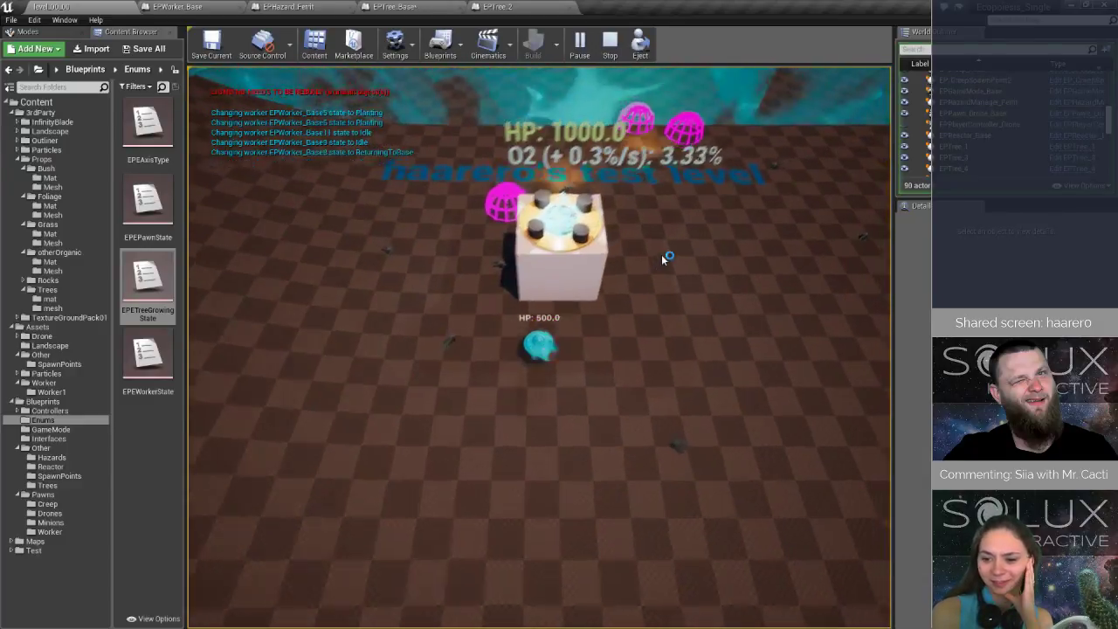
{"action": "left_click", "coordinate": [620, 348]}
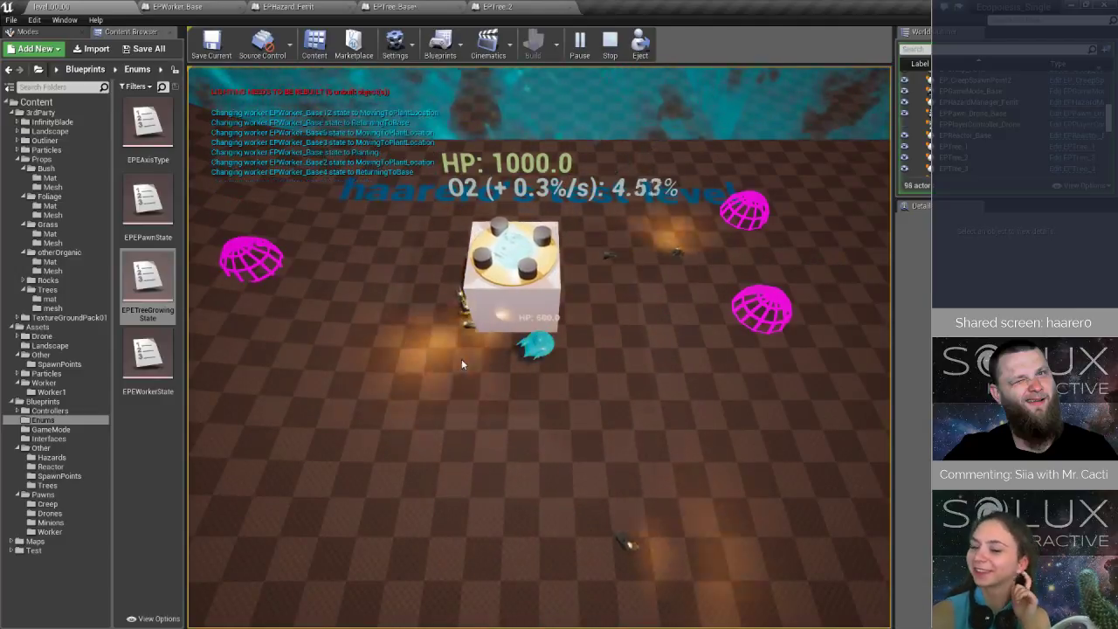
{"action": "left_click", "coordinate": [435, 361]}
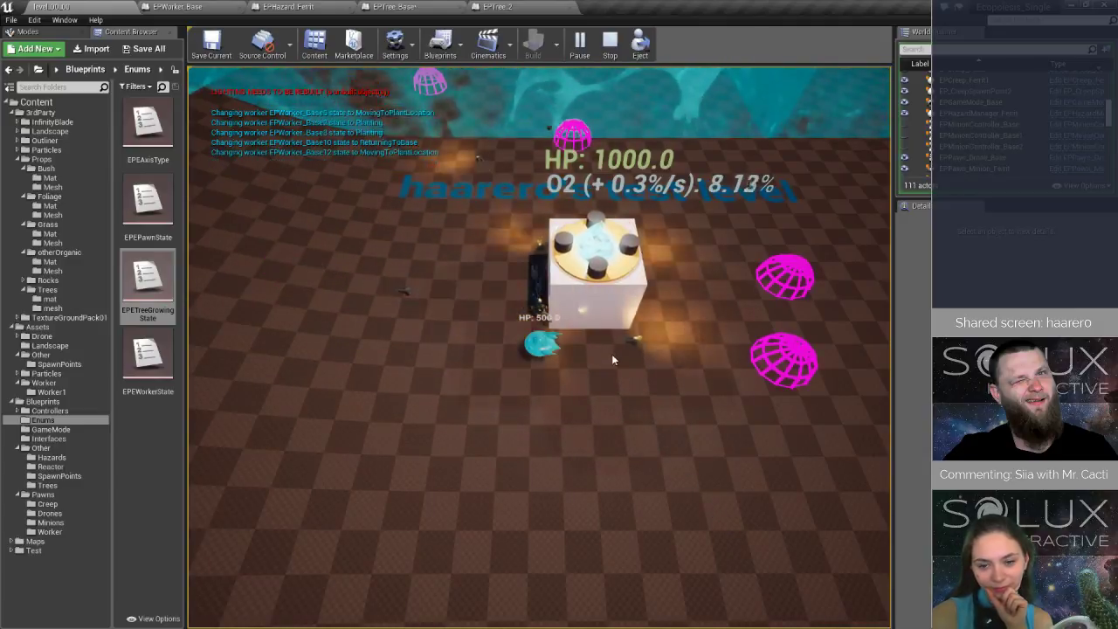
{"action": "left_click", "coordinate": [465, 326]}
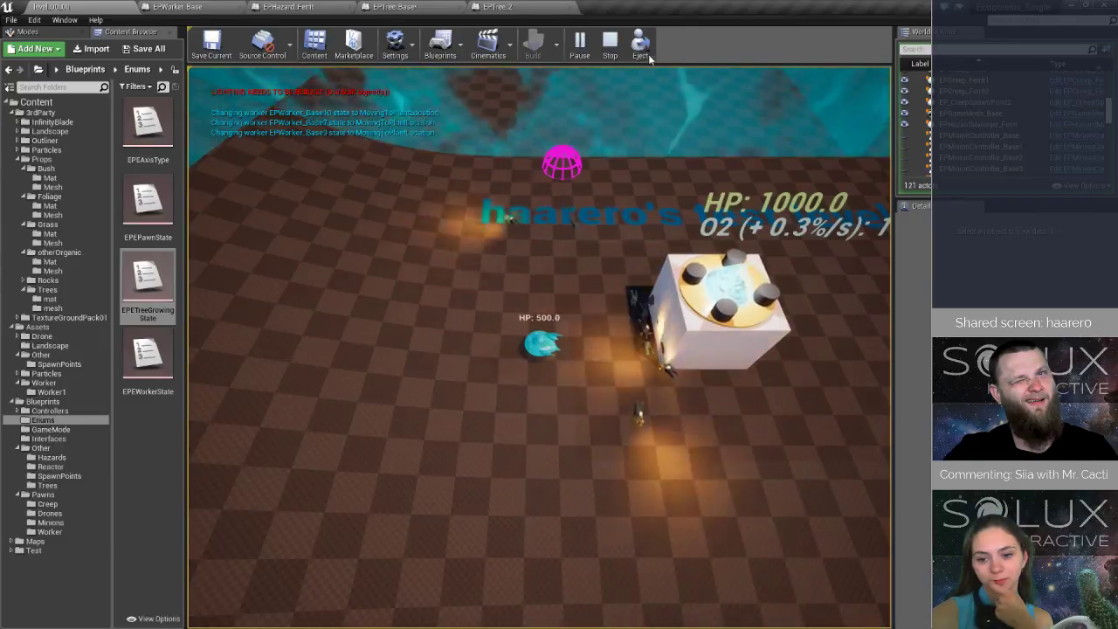
{"action": "left_click", "coordinate": [609, 44]}
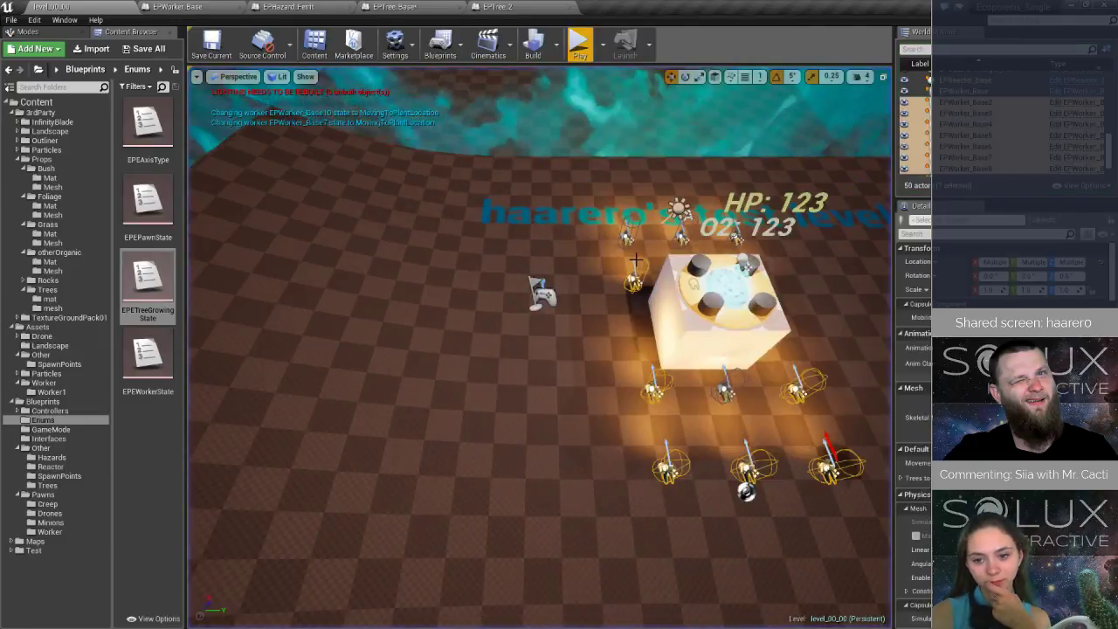
- Edit the EPWorkerPreset collision profile again so that it blocks EPWorkerObject, and accept the change
{"action": "left_click", "coordinate": [395, 44]}
{"action": "left_click", "coordinate": [432, 90]}
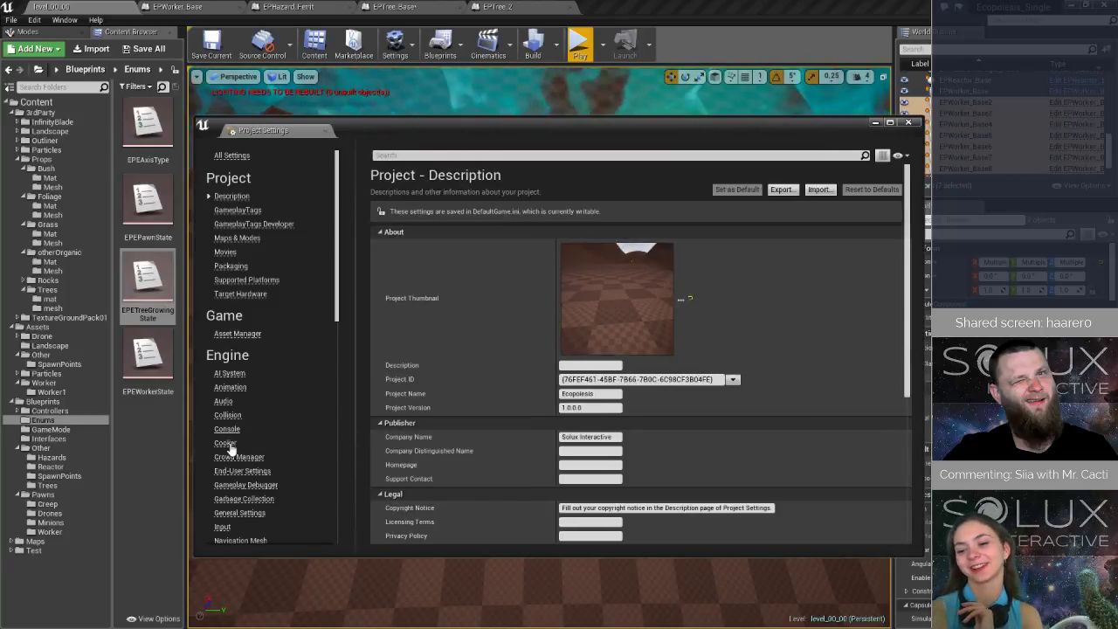
{"action": "left_click", "coordinate": [227, 415]}
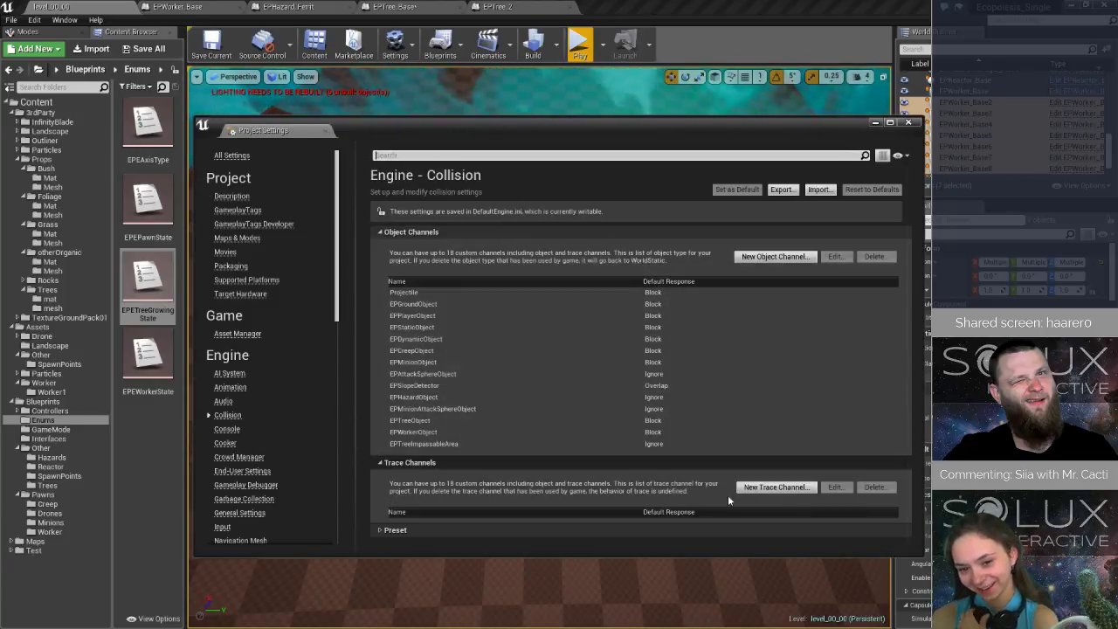
{"action": "left_click", "coordinate": [381, 530]}
{"action": "left_click_drag", "start_coordinate": [588, 557], "coordinate": [588, 589]}
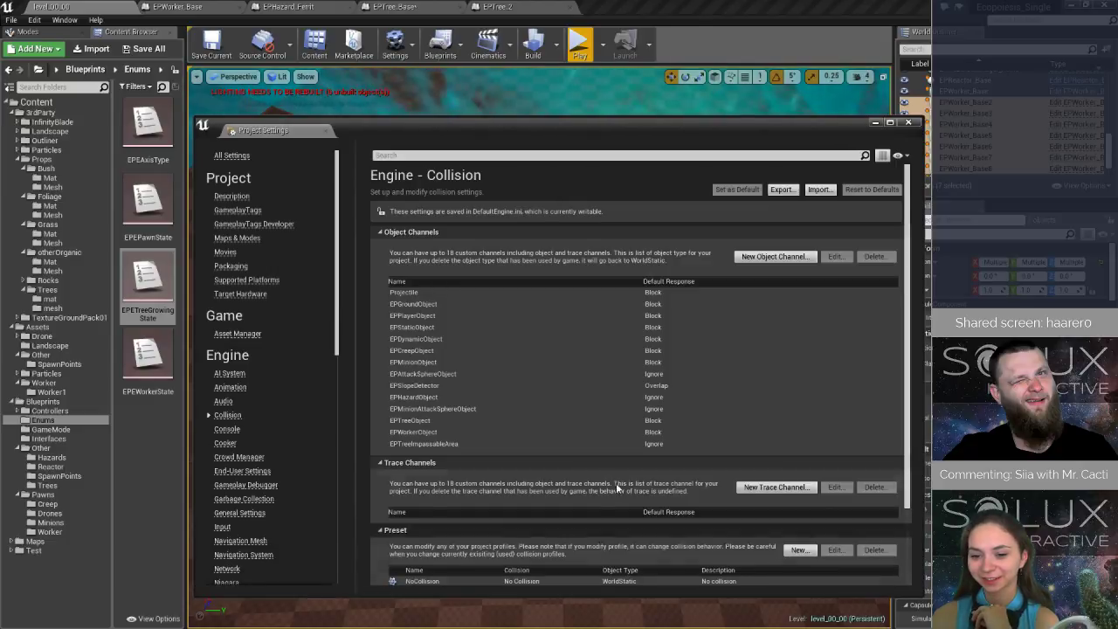
{"action": "scroll", "coordinate": [616, 482], "scroll_direction": "down", "scroll_amount": 10}
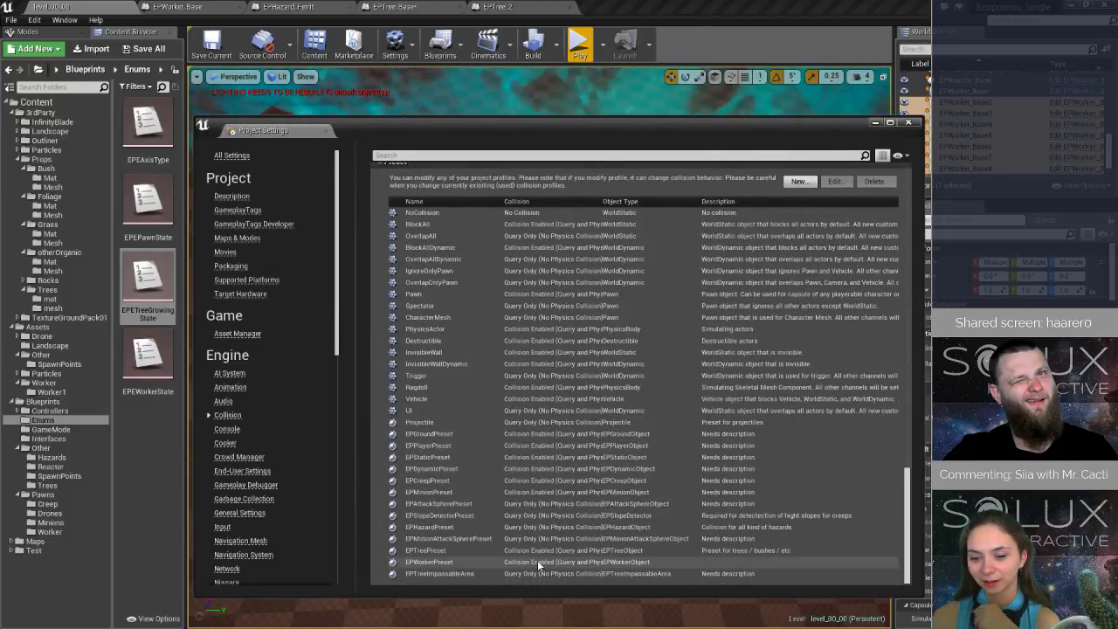
{"action": "double_click", "coordinate": [537, 560]}
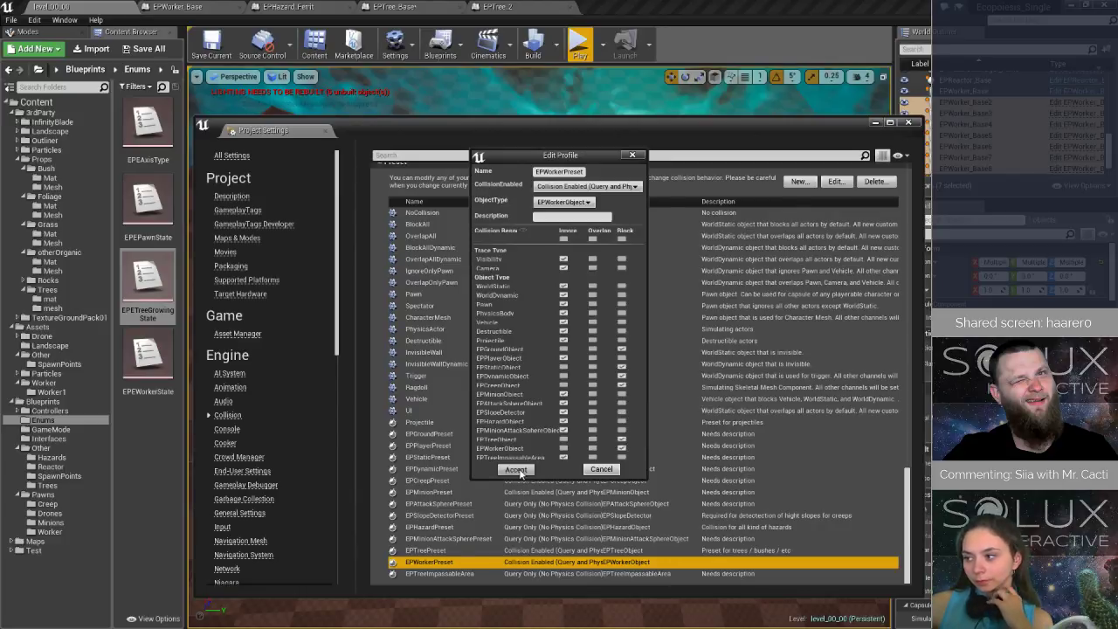
{"action": "left_click", "coordinate": [515, 469]}
{"action": "left_click", "coordinate": [584, 31]}
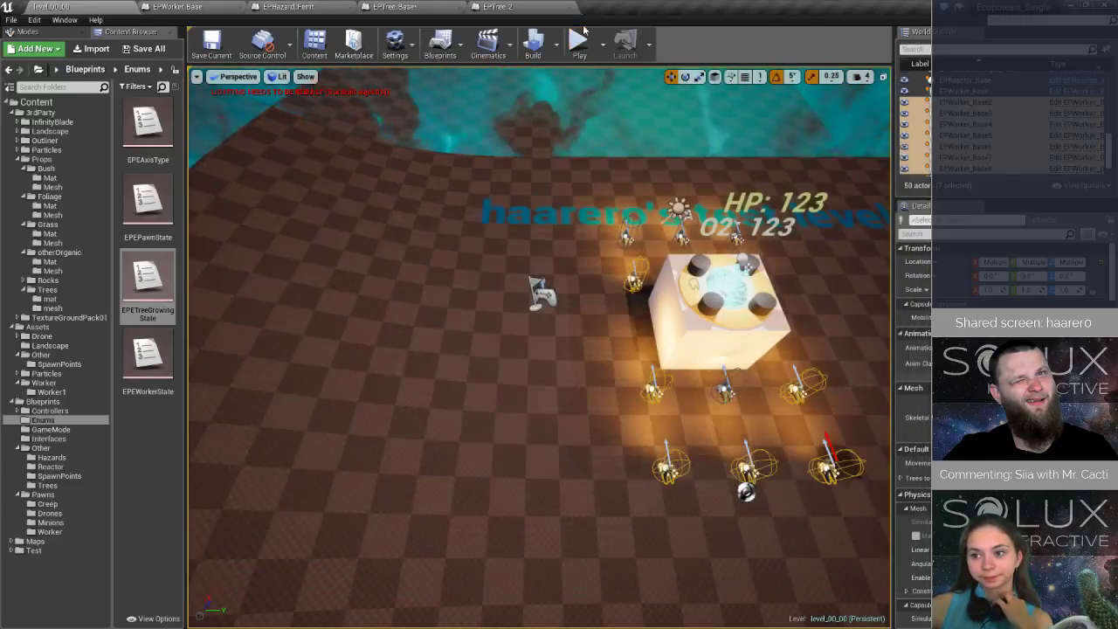
- Play-test the level with the revised worker collision, steering the drone around the reactor to watch the workers plant and return, and stop the simulation
{"action": "left_click", "coordinate": [580, 40]}
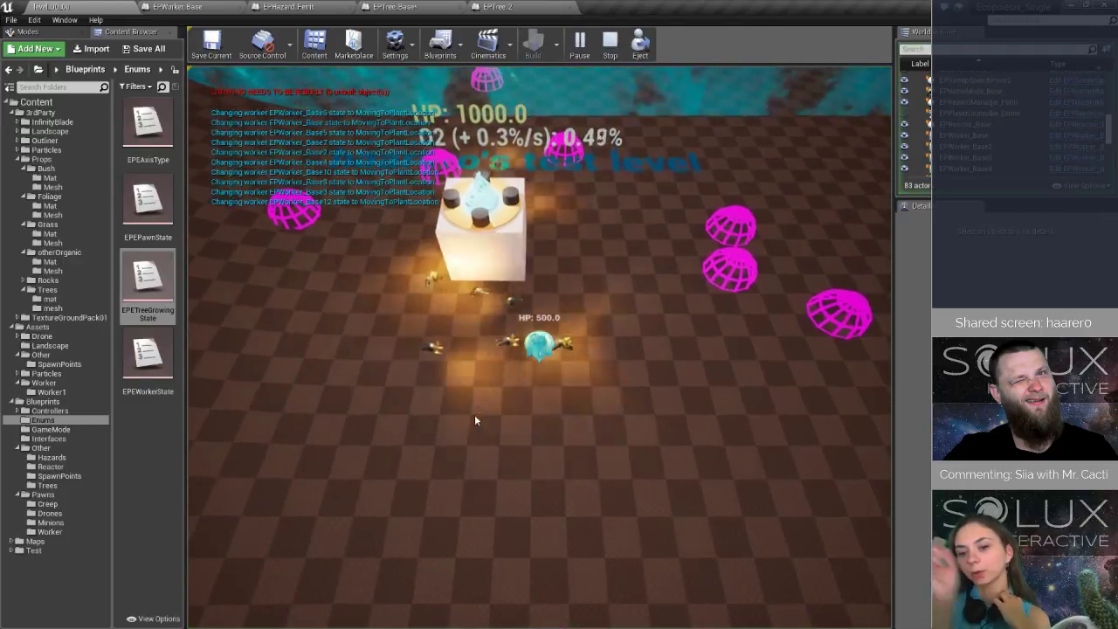
{"action": "left_click", "coordinate": [391, 316]}
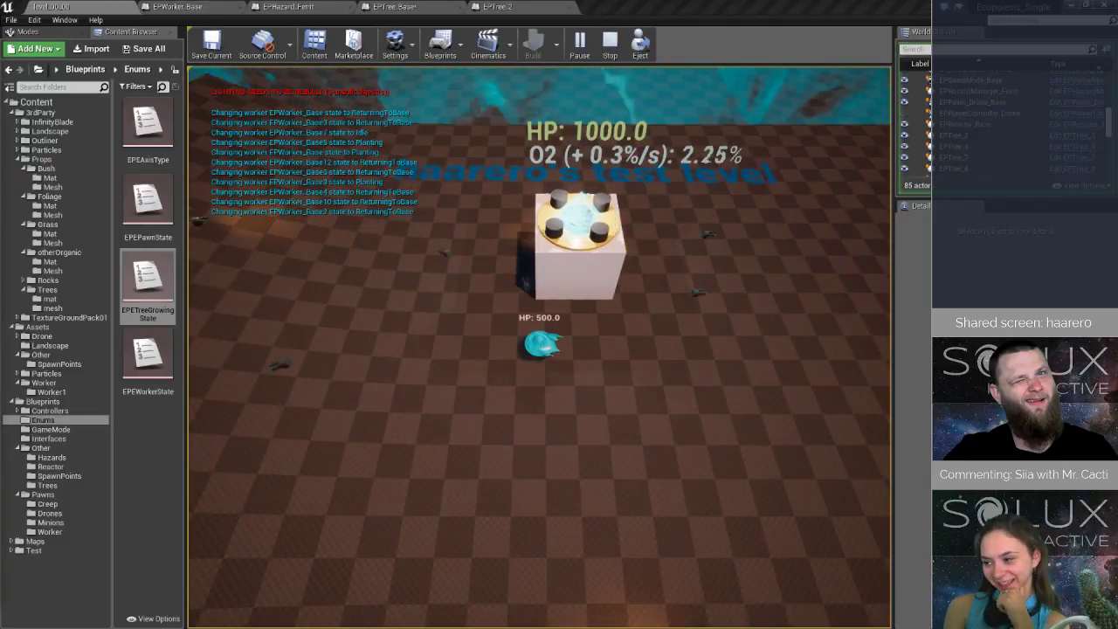
{"action": "left_click", "coordinate": [615, 398]}
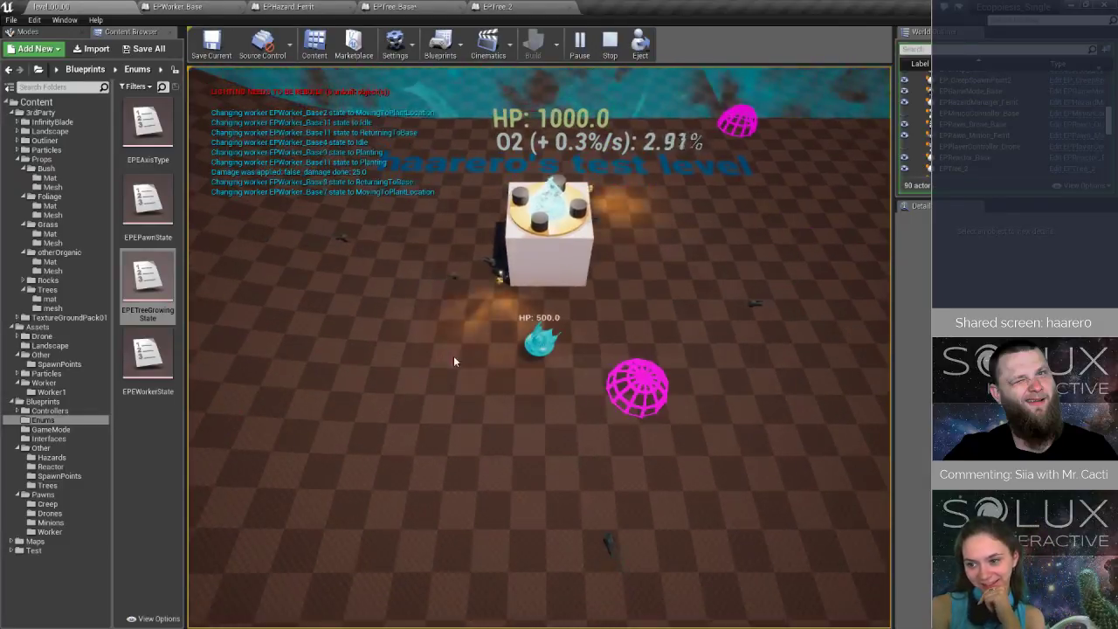
{"action": "left_click", "coordinate": [453, 356]}
{"action": "left_click", "coordinate": [679, 395]}
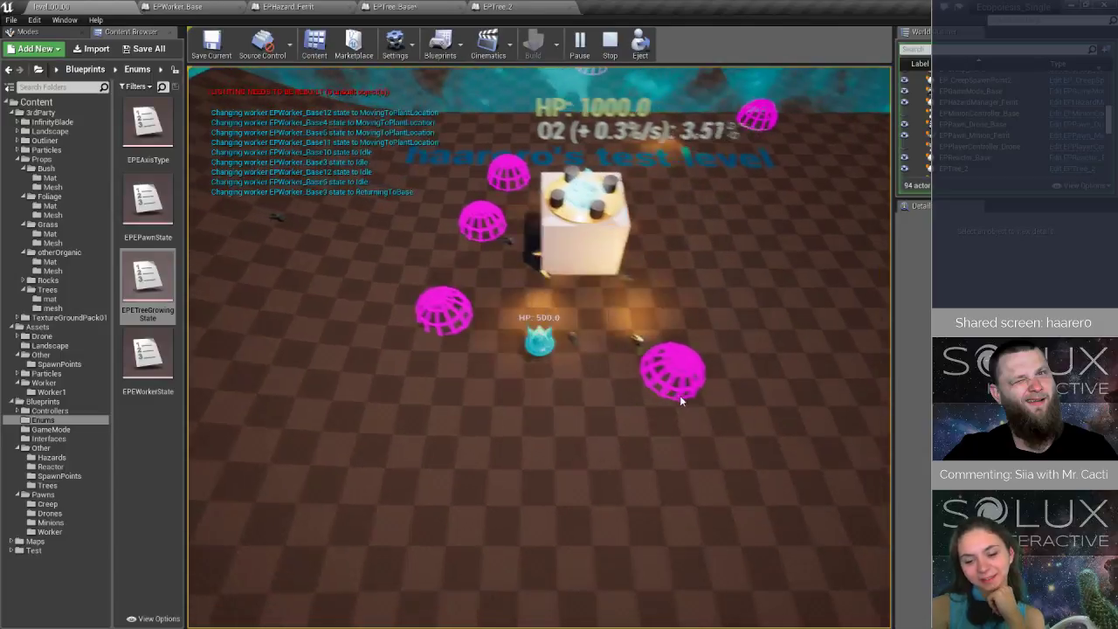
{"action": "left_click", "coordinate": [427, 326]}
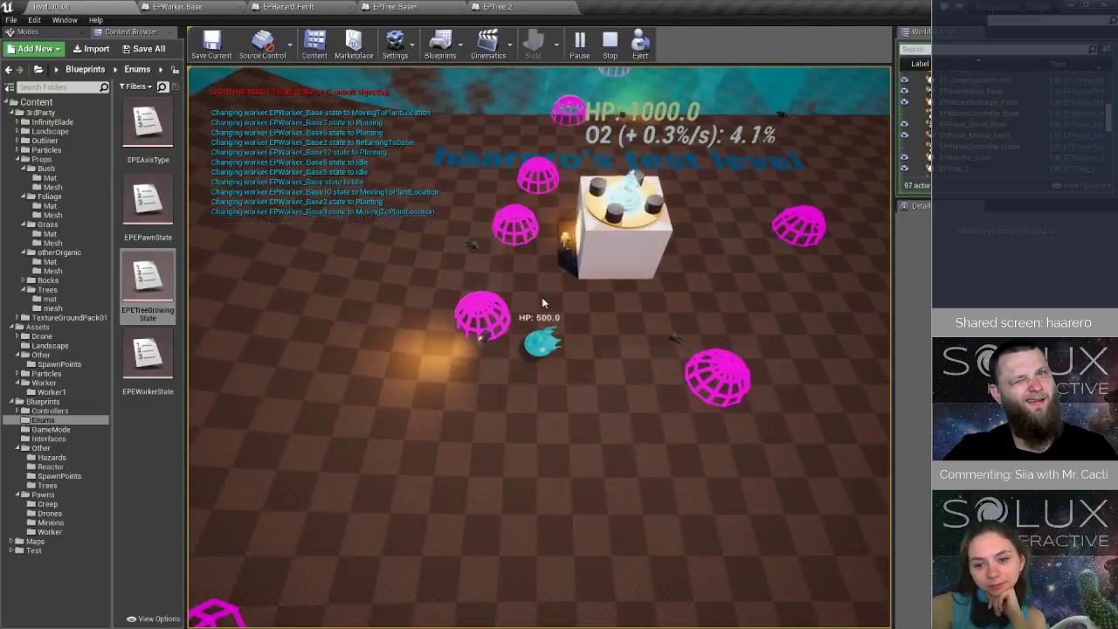
{"action": "left_click", "coordinate": [557, 171]}
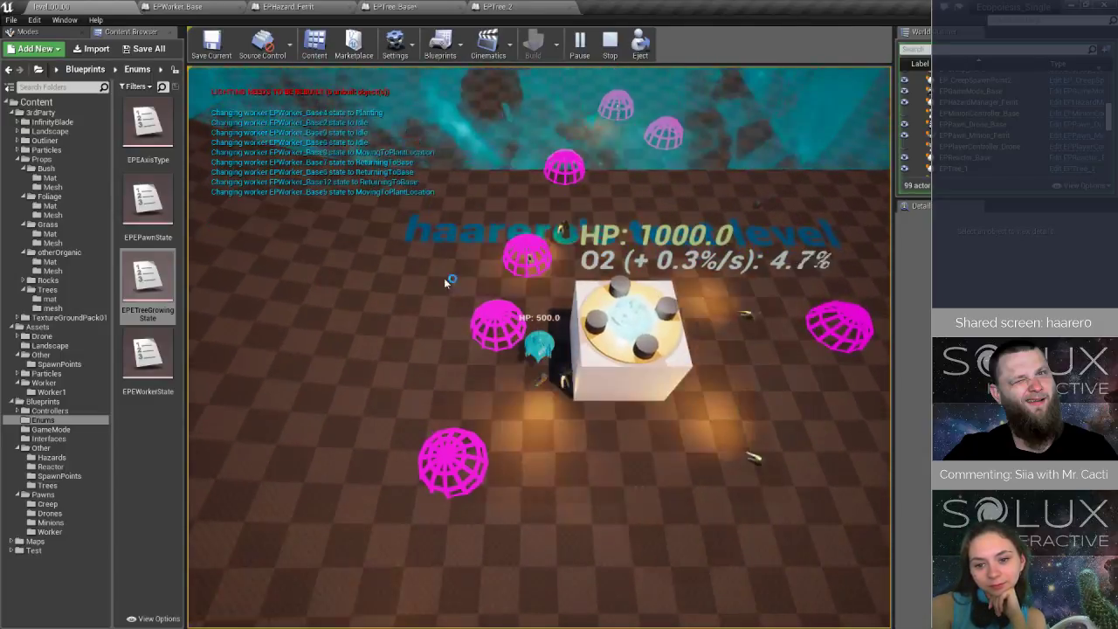
{"action": "left_click", "coordinate": [445, 283]}
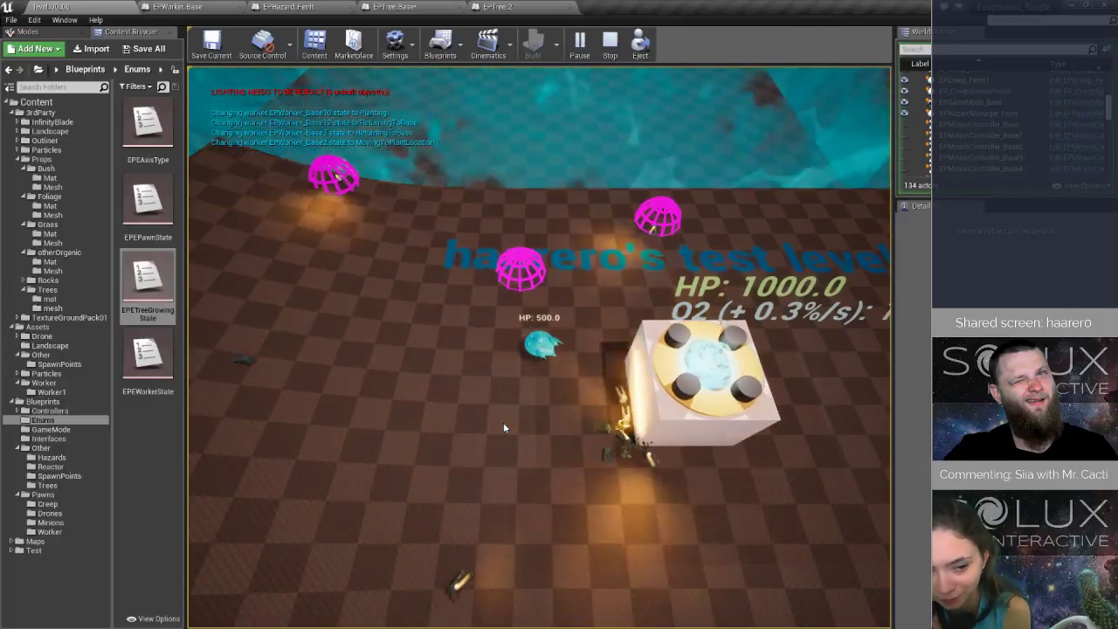
{"action": "key", "text": "s"}
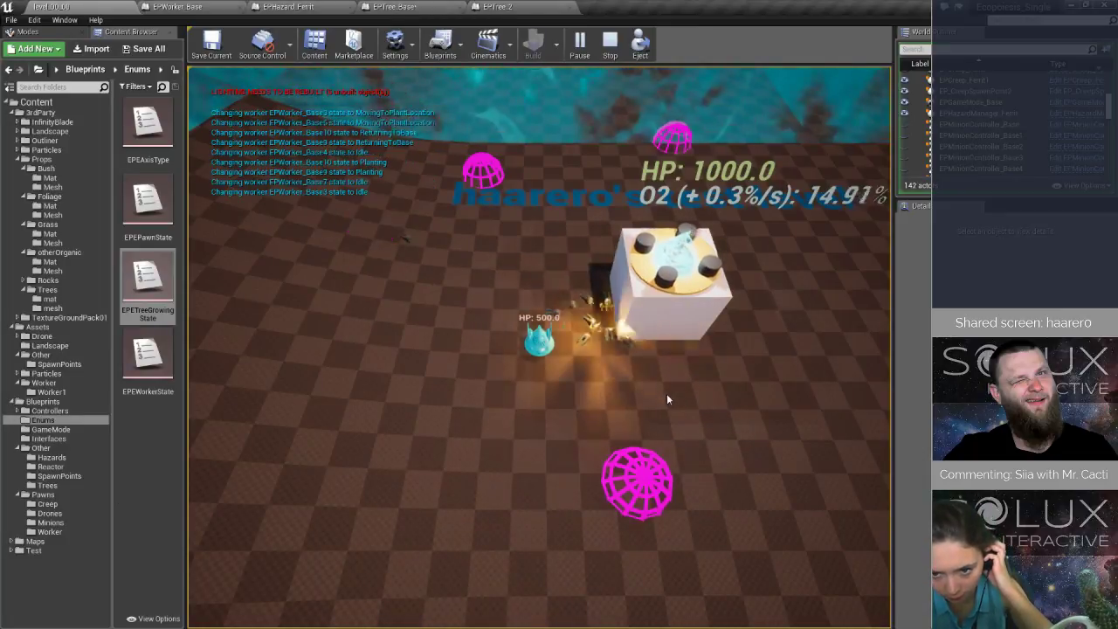
{"action": "left_click", "coordinate": [624, 407]}
{"action": "left_click", "coordinate": [639, 382]}
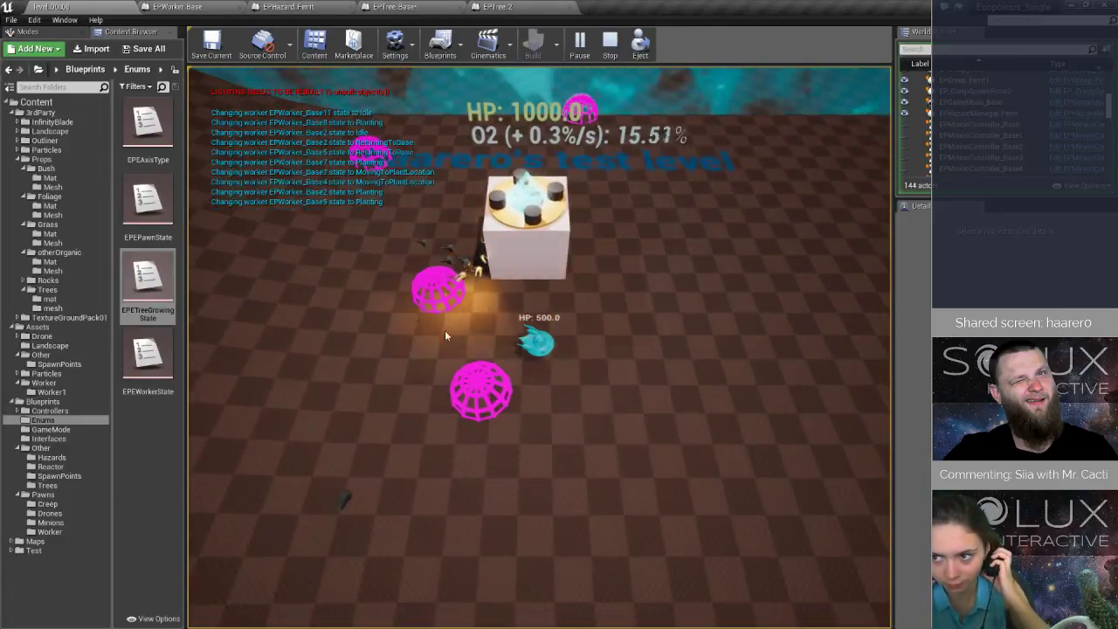
{"action": "left_click", "coordinate": [411, 311]}
{"action": "left_click", "coordinate": [540, 274]}
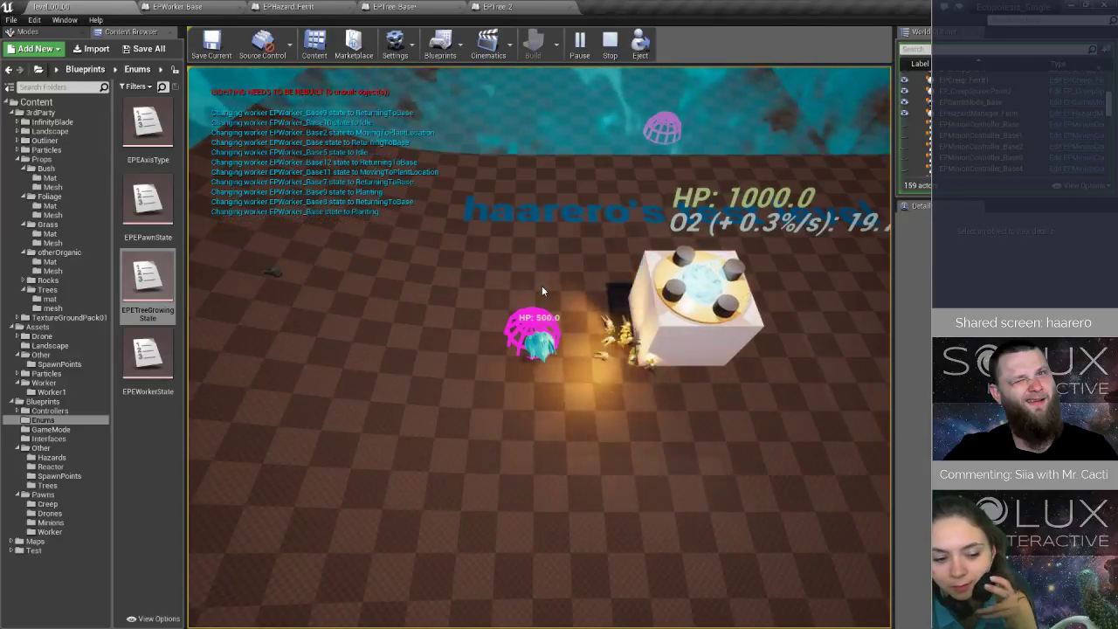
{"action": "right_click", "coordinate": [632, 464]}
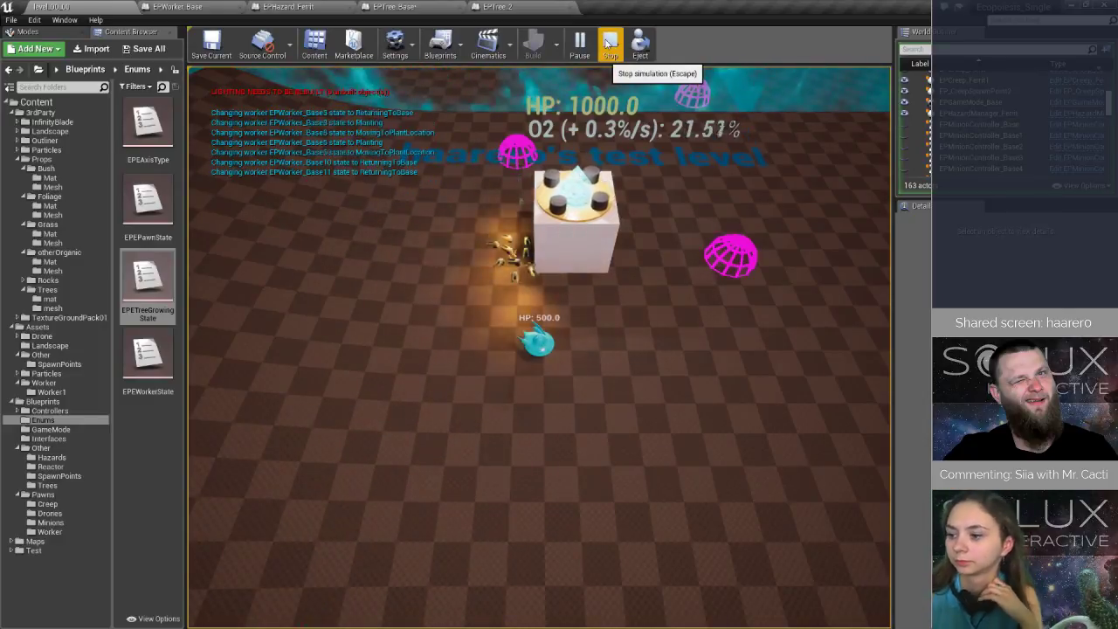
{"action": "left_click", "coordinate": [609, 44]}
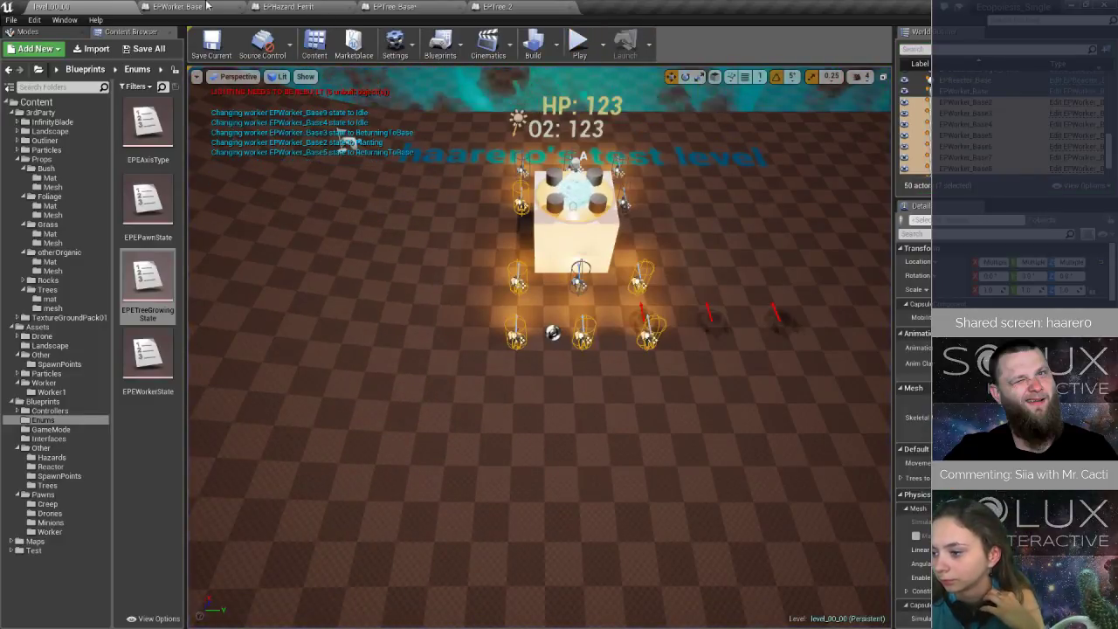
- Check the Update Growing function of EPTree_Base and go to the OnChangedStateTo_Planting event in the States graph of EPWorker_Base
{"action": "left_click", "coordinate": [403, 8]}
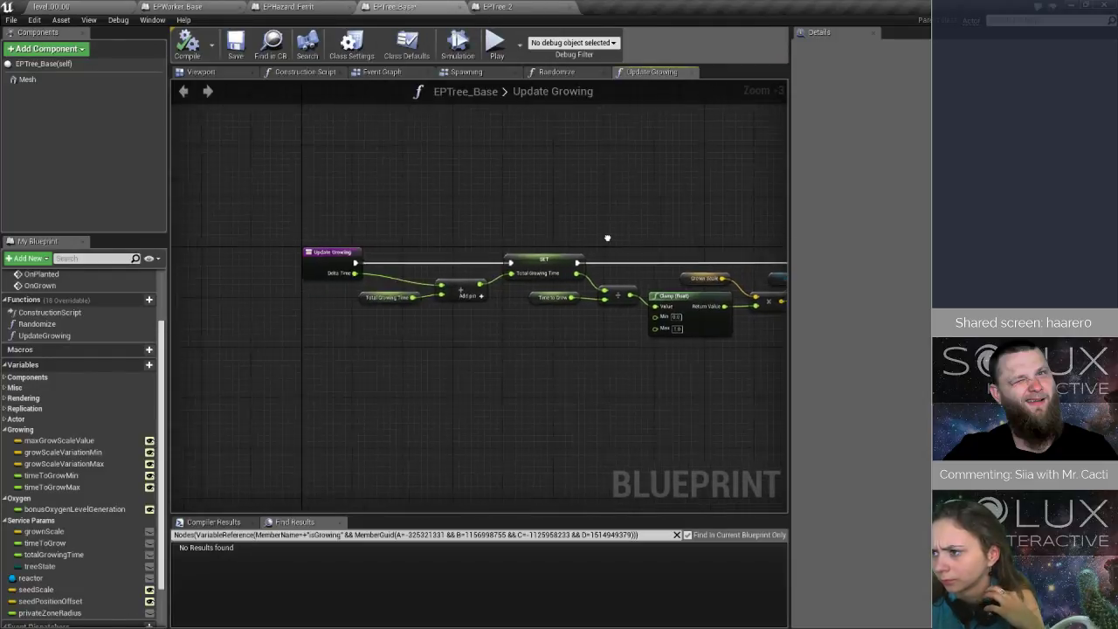
{"action": "scroll", "coordinate": [70, 332], "scroll_direction": "up", "scroll_amount": 3}
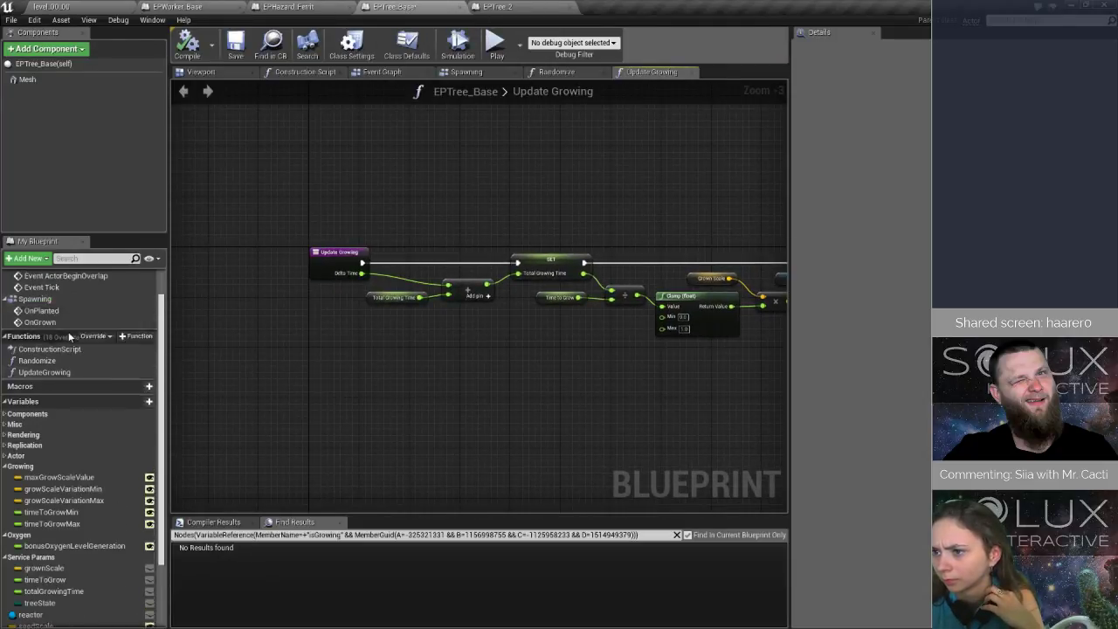
{"action": "left_click", "coordinate": [214, 7]}
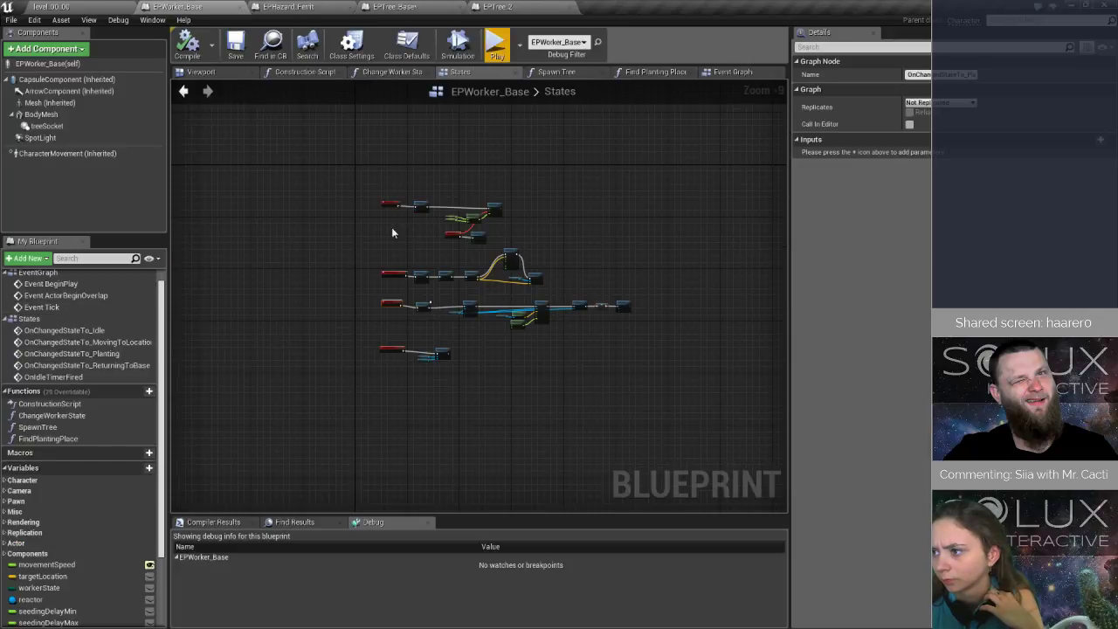
{"action": "double_click", "coordinate": [99, 355]}
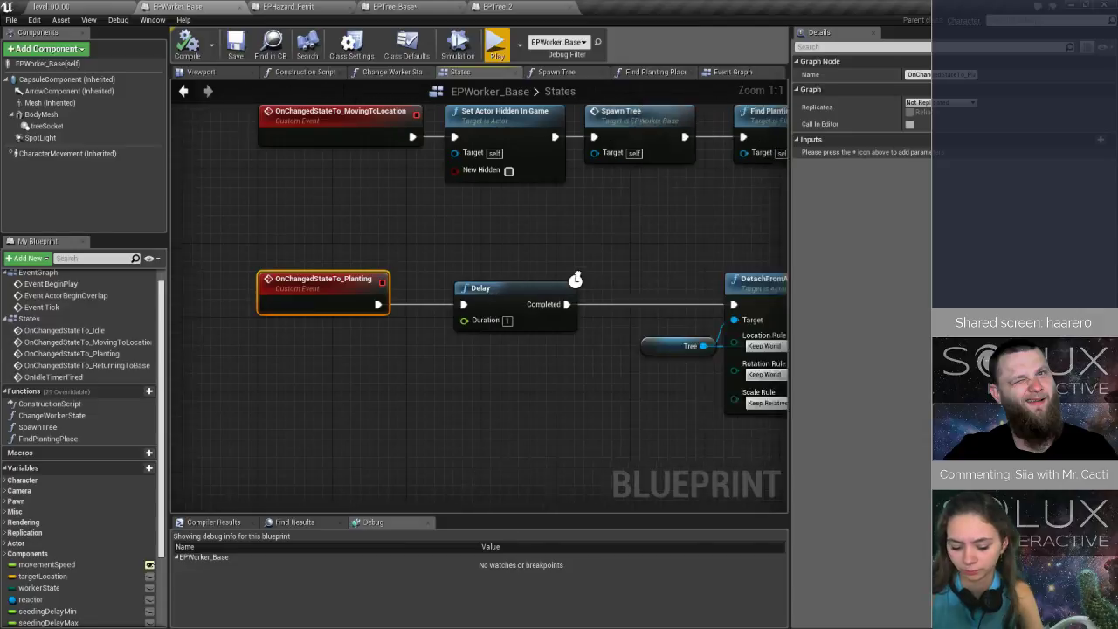
- Follow the OnChangedStateTo_Planting chain to its On Planted call and open that event's definition in the Spawning graph of EPTree_Base
{"action": "right_click_drag", "start_coordinate": [742, 286], "coordinate": [412, 285]}
{"action": "right_click_drag", "start_coordinate": [651, 281], "coordinate": [460, 271]}
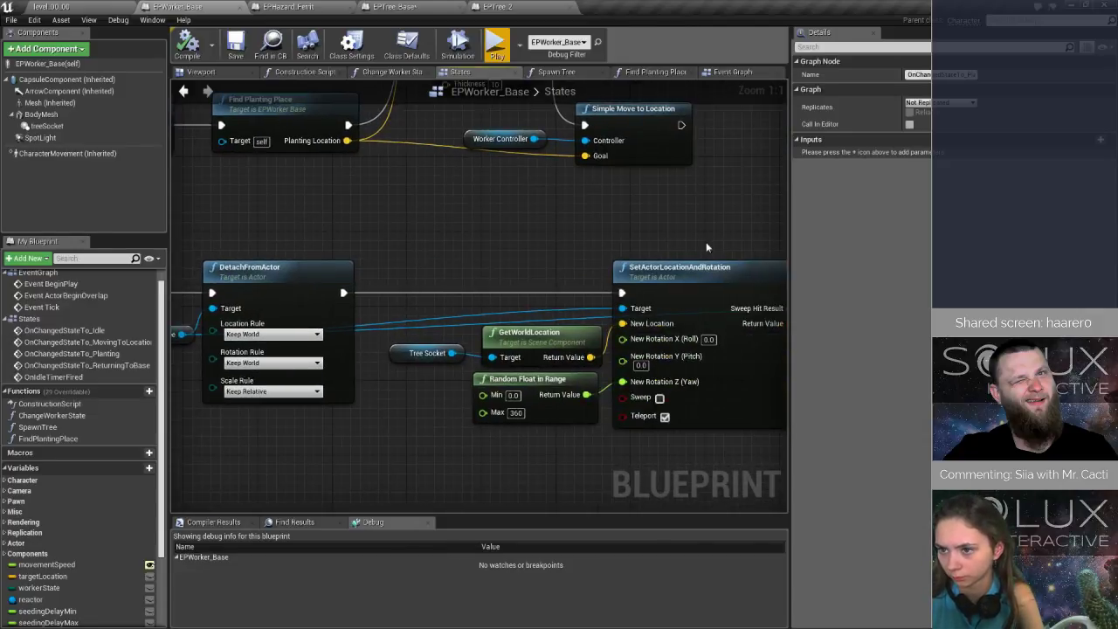
{"action": "right_click_drag", "start_coordinate": [706, 241], "coordinate": [426, 241]}
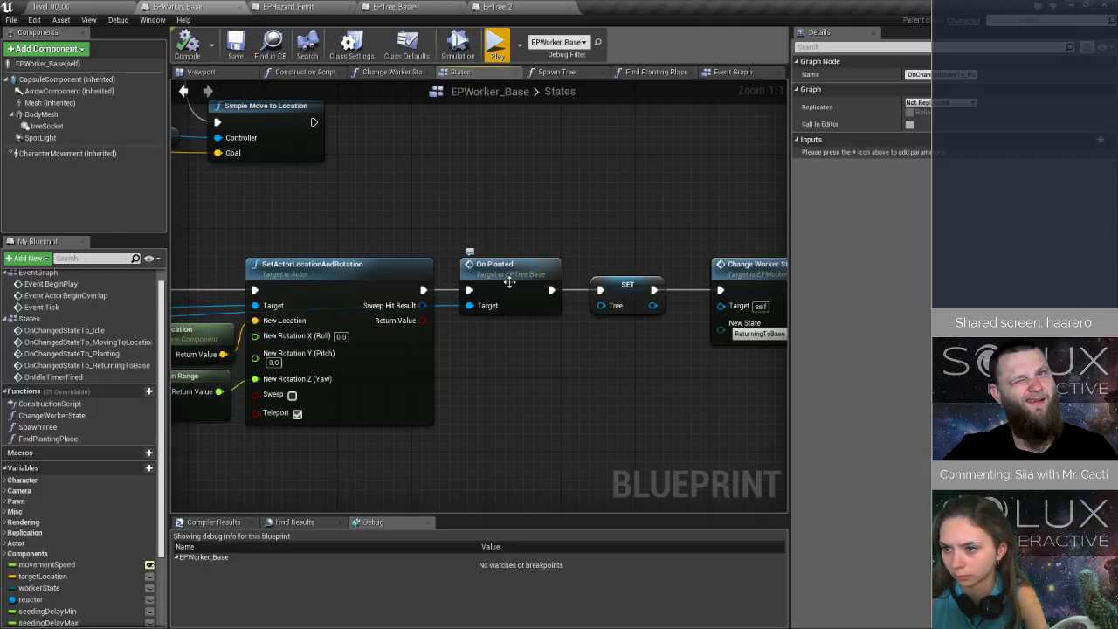
{"action": "double_click", "coordinate": [477, 269]}
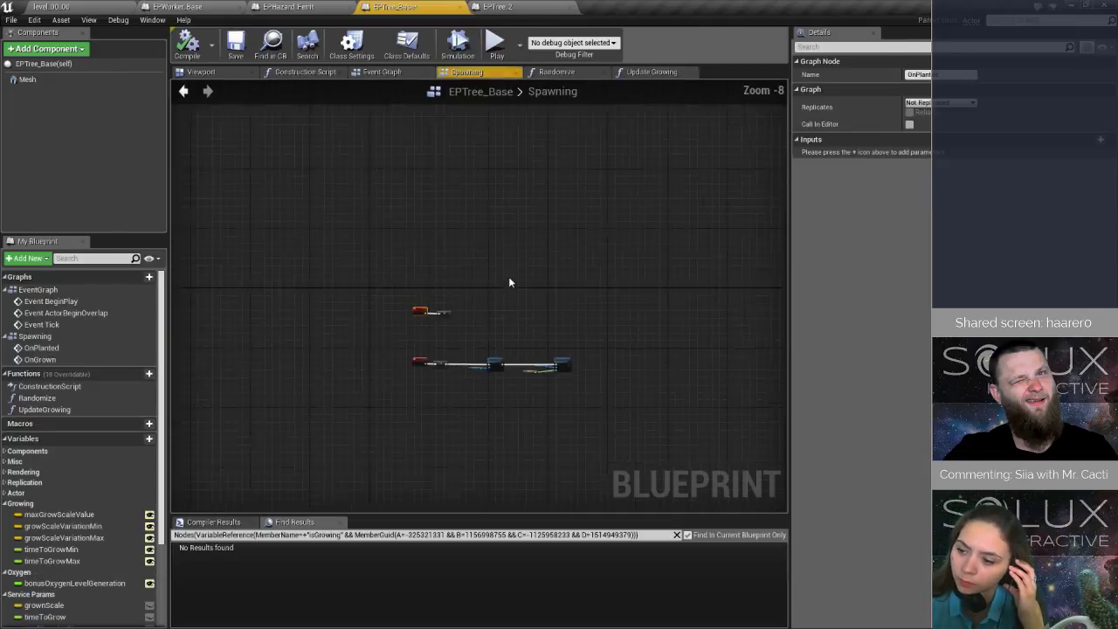
{"action": "right_click_drag", "start_coordinate": [635, 368], "coordinate": [491, 289]}
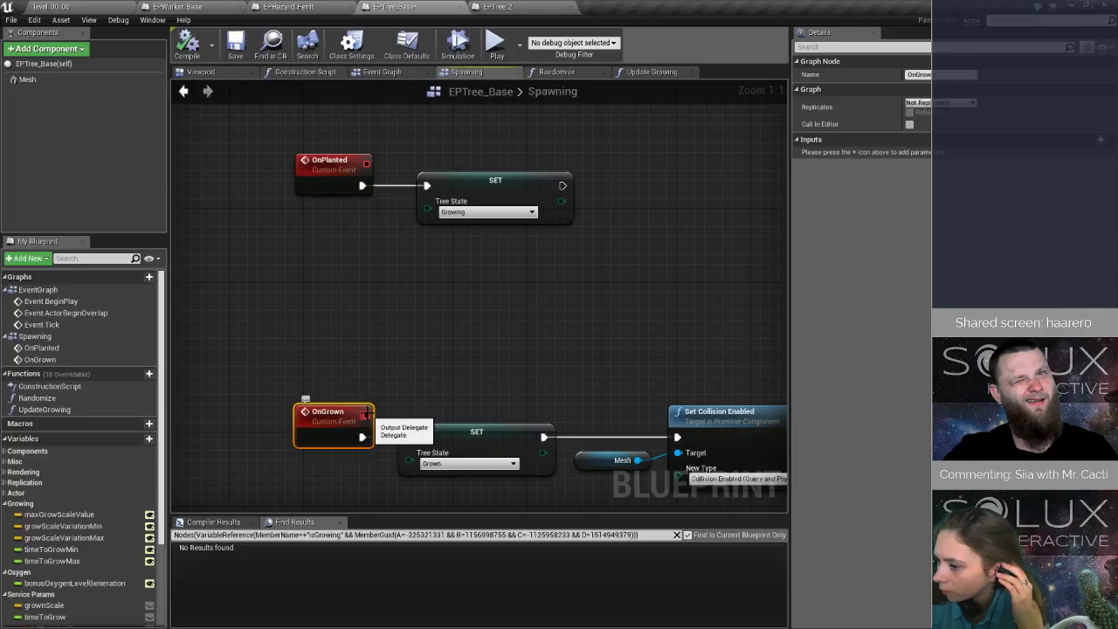
- Set a breakpoint on the Update Growing call that follows Event Tick in EPTree_Base, and compile the blueprint
{"action": "double_click", "coordinate": [41, 324]}
{"action": "right_click_drag", "start_coordinate": [724, 253], "coordinate": [373, 241]}
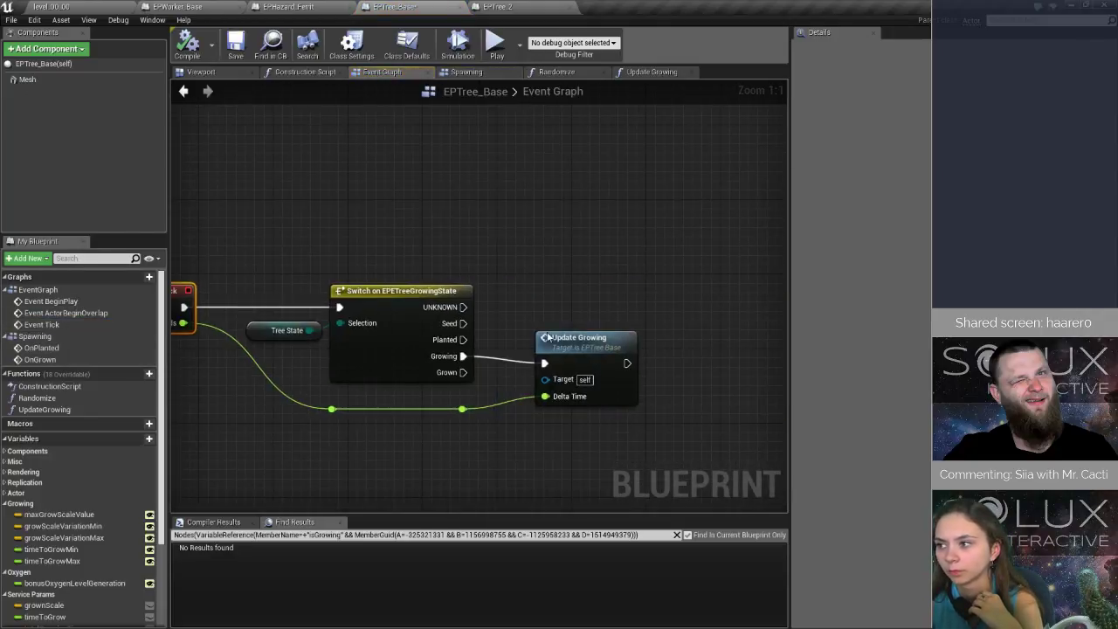
{"action": "left_click", "coordinate": [616, 353]}
{"action": "key", "text": "F9"}
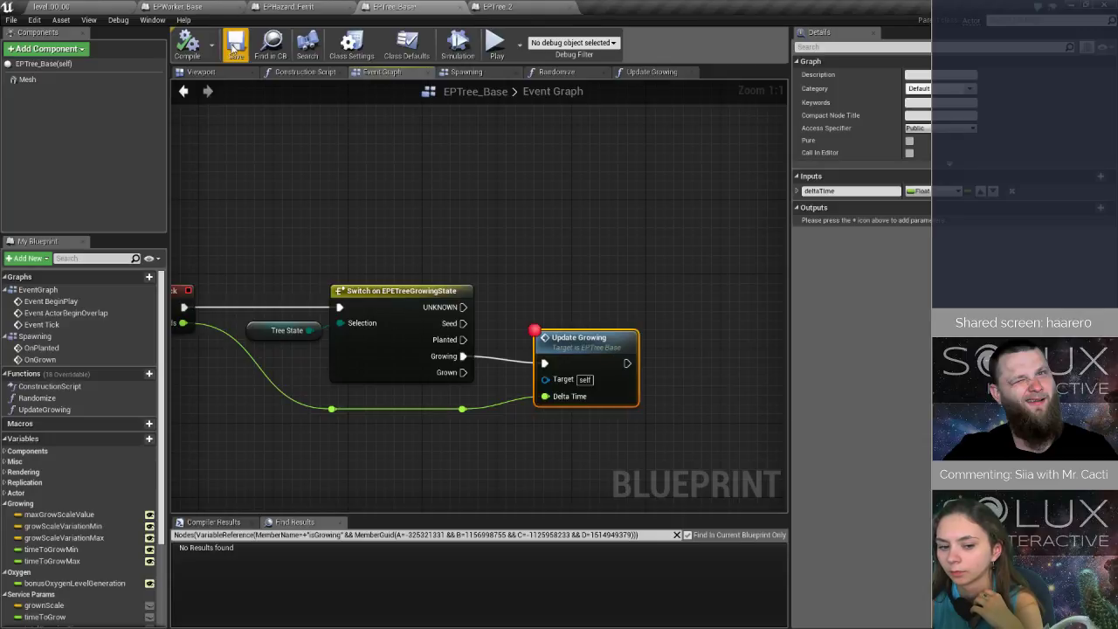
{"action": "left_click", "coordinate": [207, 51]}
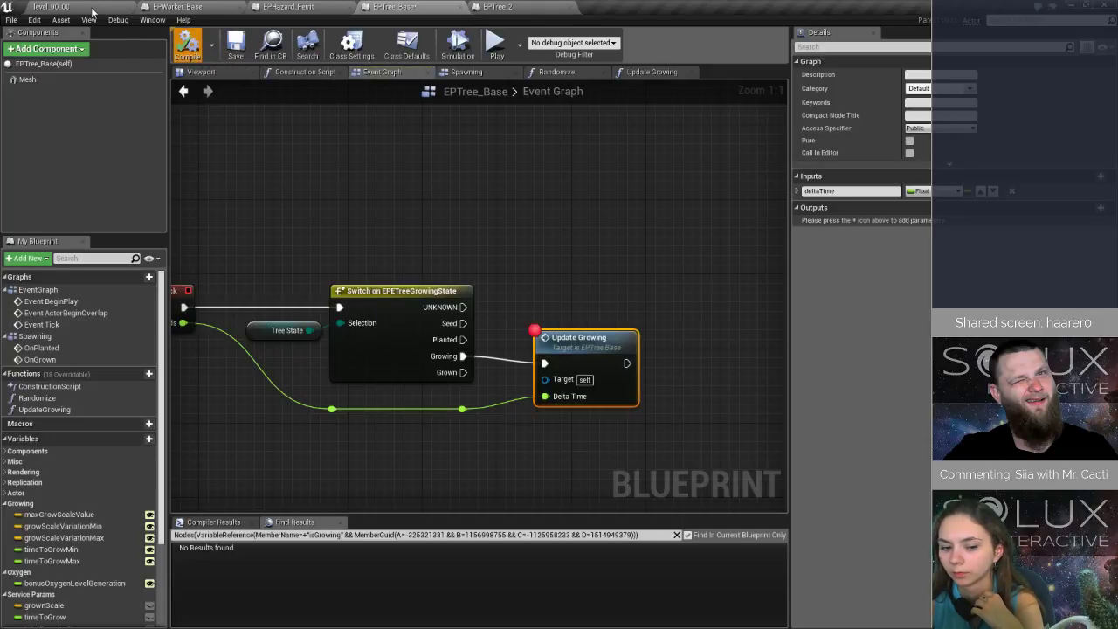
- Delete all the numbered EPWorker_Base copies from the level, keeping only the original EPWorker_Base
{"action": "left_click", "coordinate": [91, 13]}
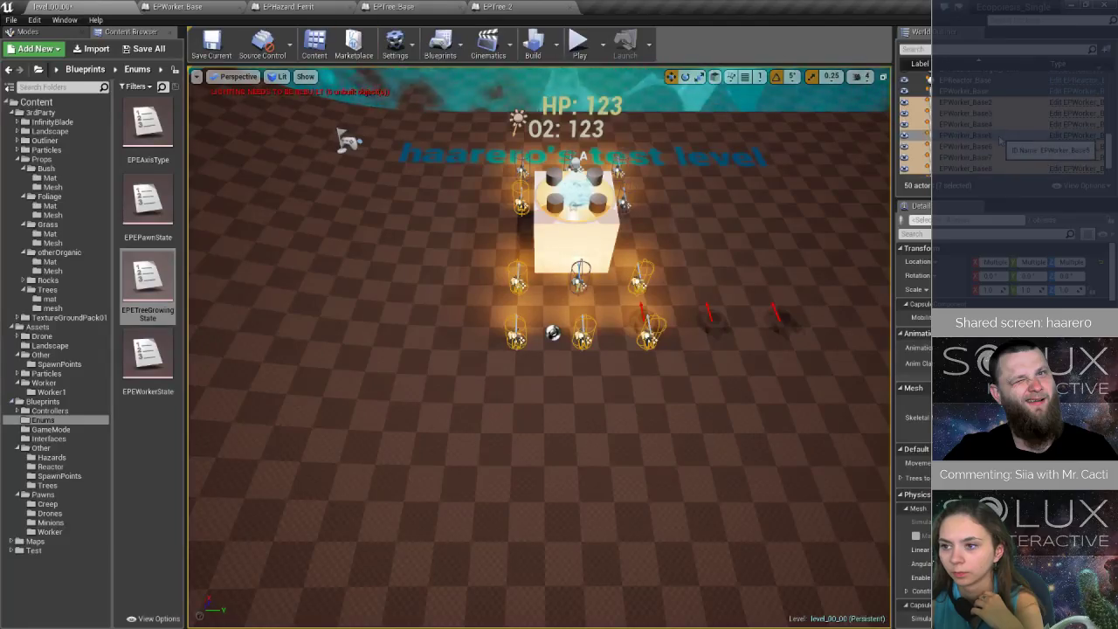
{"action": "left_click", "coordinate": [987, 104]}
{"action": "scroll", "coordinate": [990, 162], "scroll_direction": "down", "scroll_amount": 1}
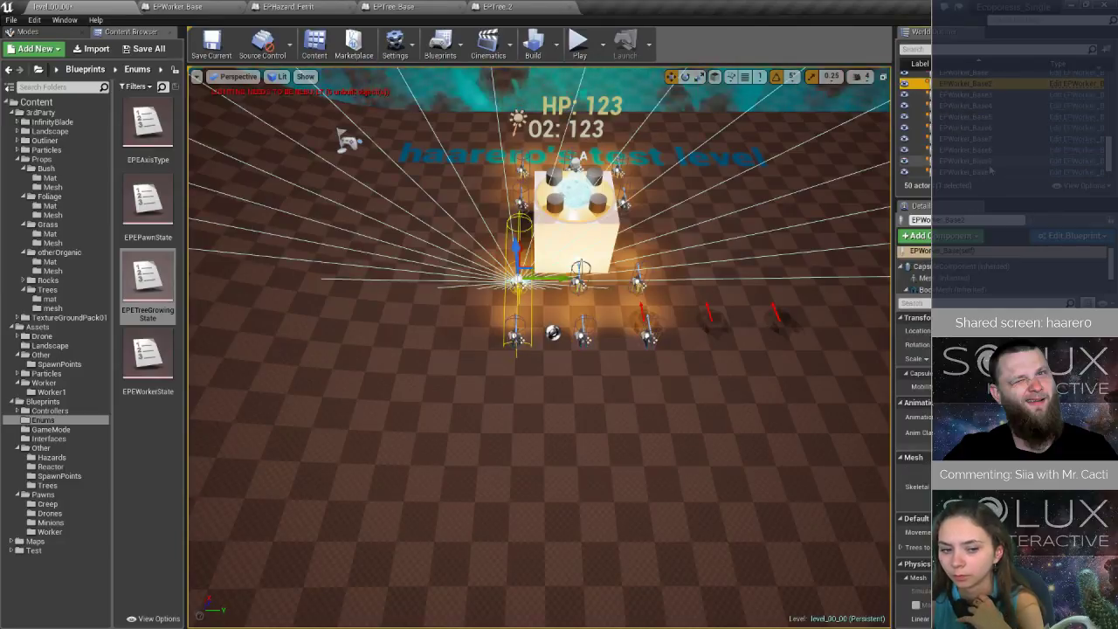
{"action": "left_click", "coordinate": [990, 171], "text": "shift"}
{"action": "key", "text": "Delete"}
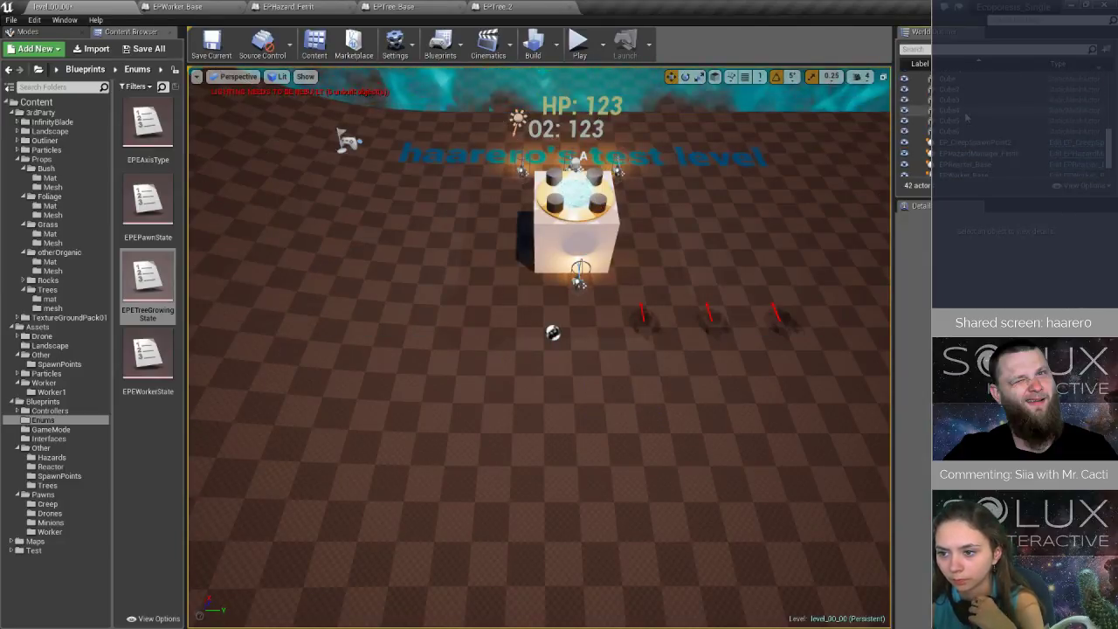
{"action": "scroll", "coordinate": [967, 117], "scroll_direction": "up", "scroll_amount": 1}
{"action": "scroll", "coordinate": [969, 120], "scroll_direction": "down", "scroll_amount": 3}
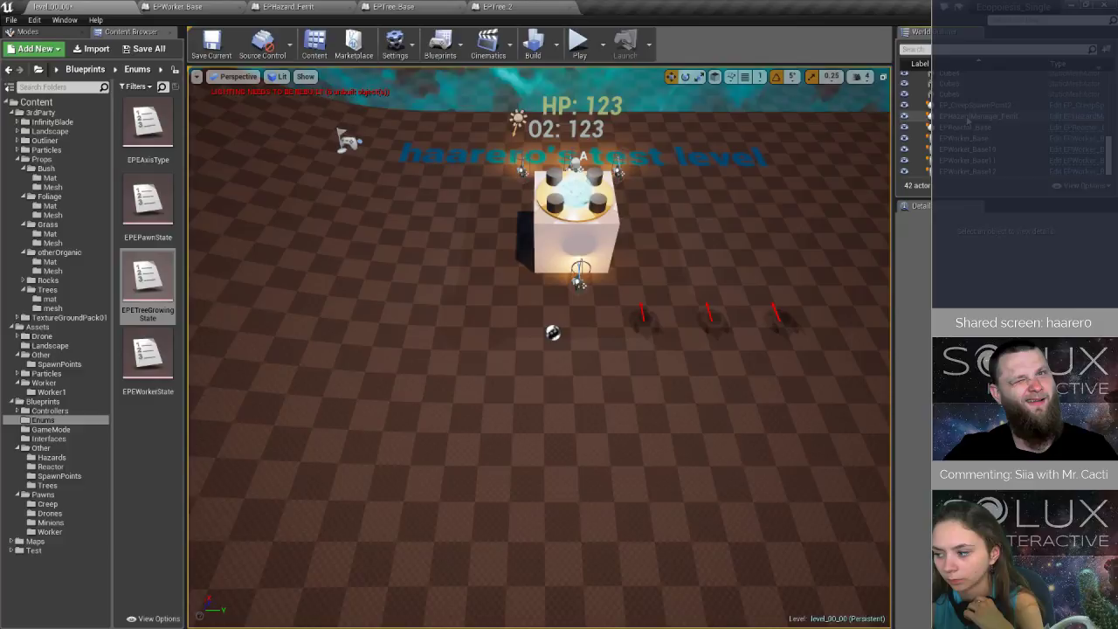
{"action": "left_click", "coordinate": [977, 161]}
{"action": "left_click", "coordinate": [987, 171], "text": "shift"}
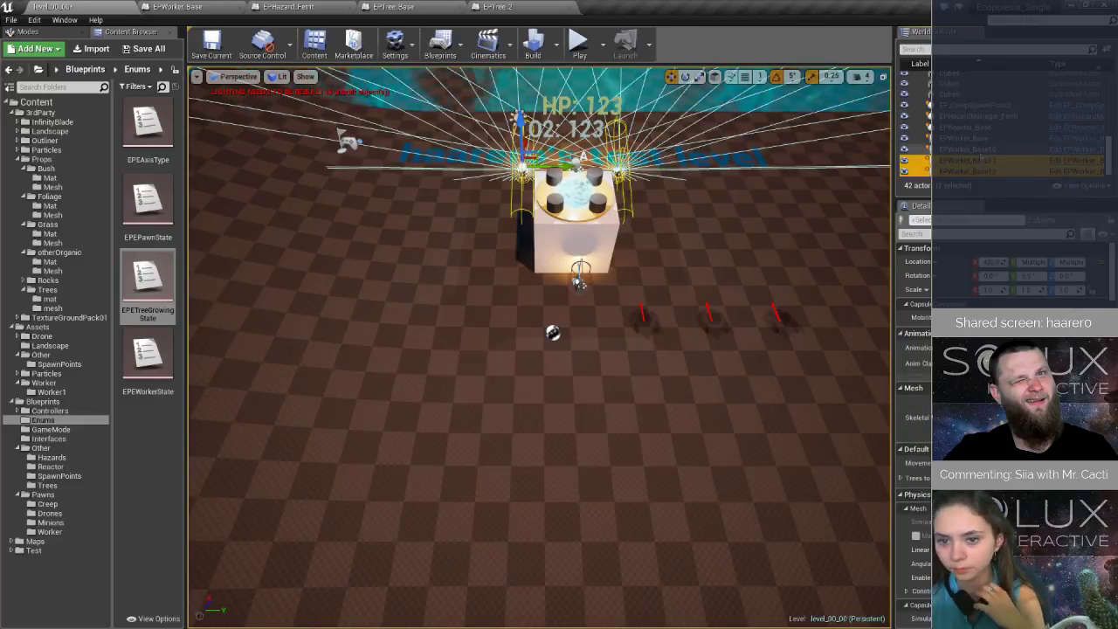
{"action": "key", "text": "Delete"}
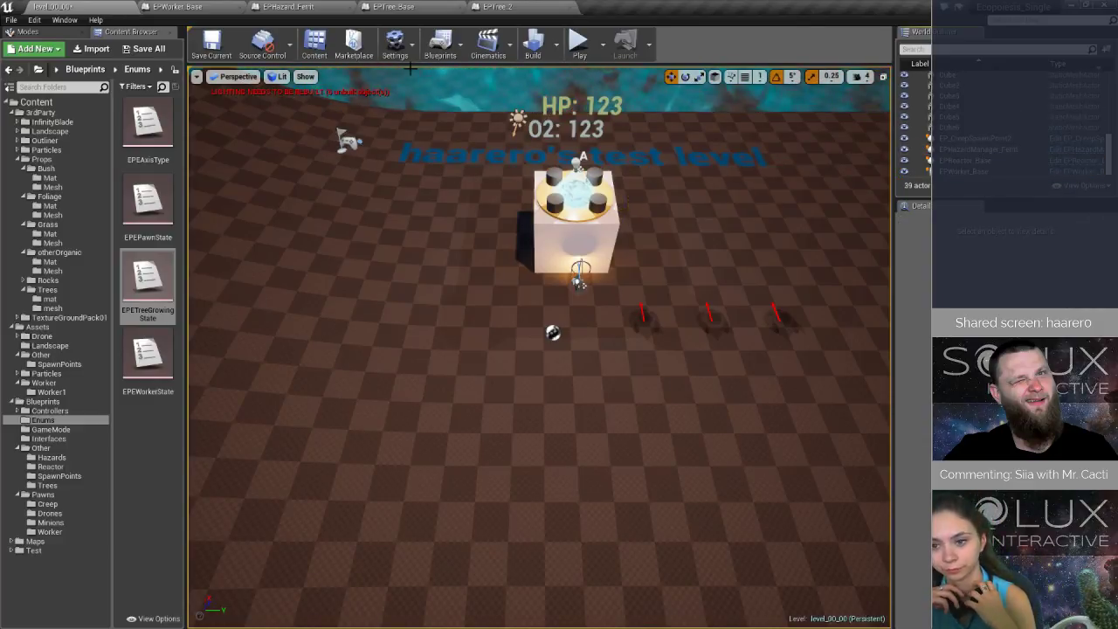
- Save the level and play-test it up to the Update Growing breakpoint, stepping into that function
{"action": "left_click", "coordinate": [212, 42]}
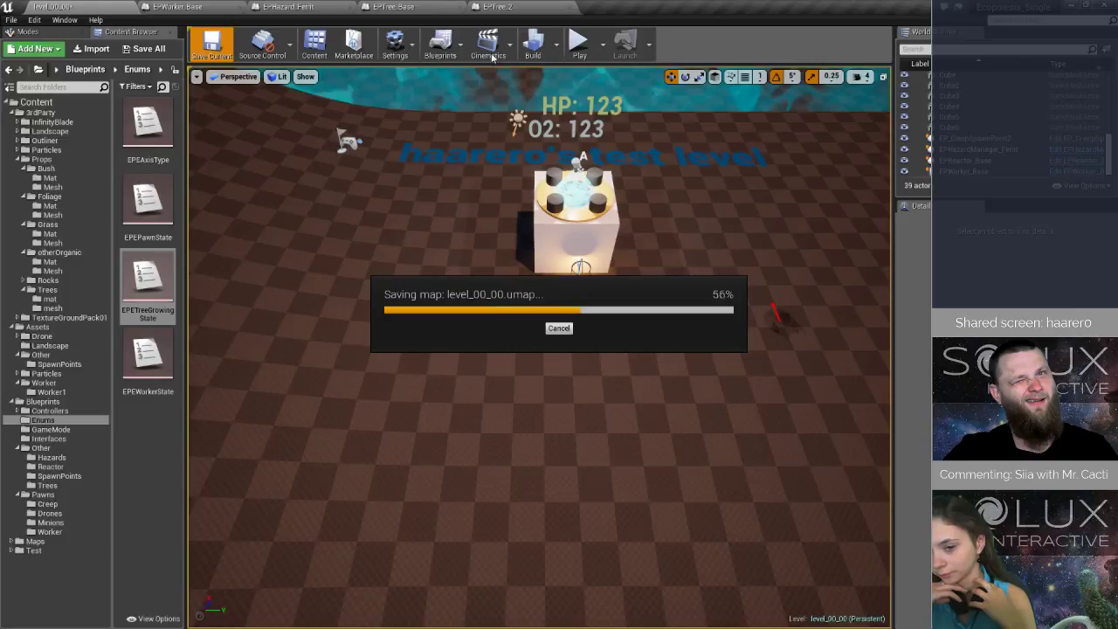
{"action": "left_click", "coordinate": [579, 42]}
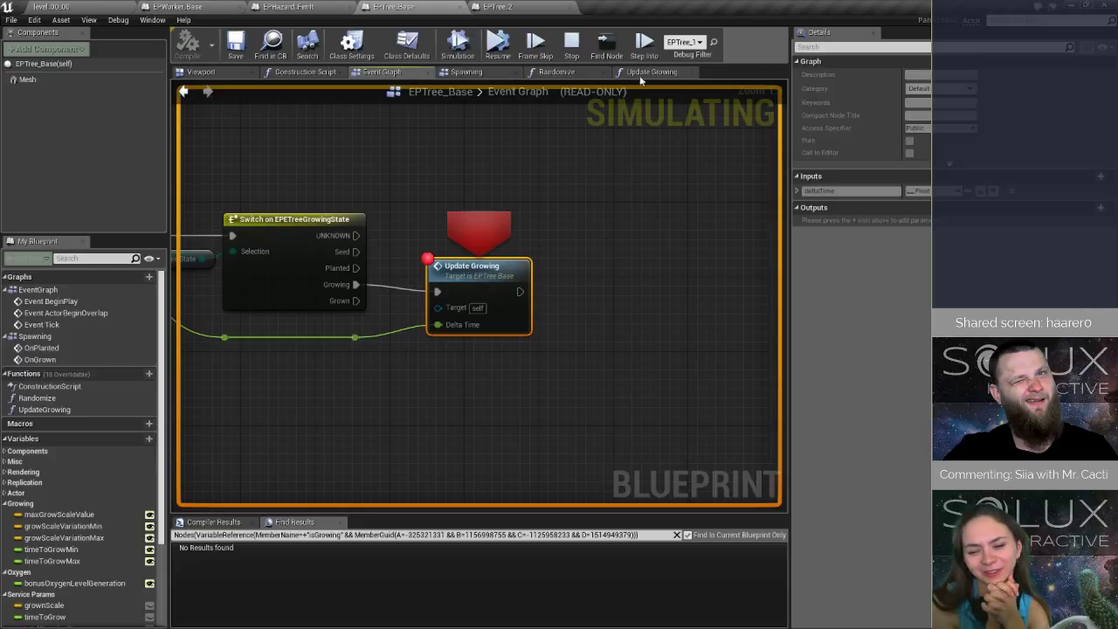
{"action": "left_click", "coordinate": [645, 41]}
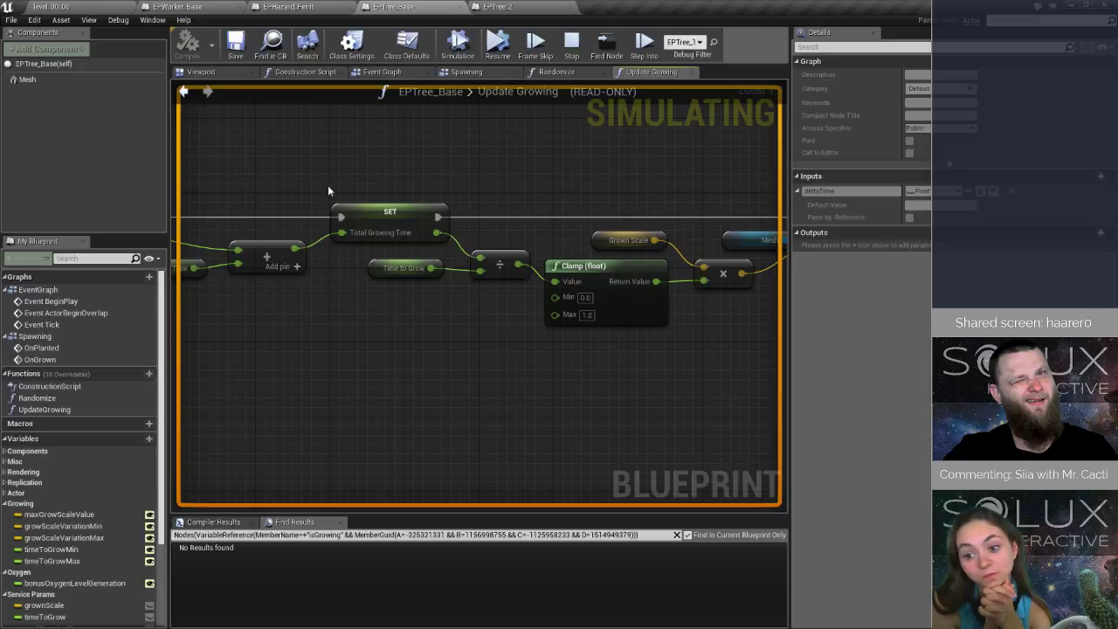
- Set a breakpoint on Set Relative Scale 3D in Update Growing, resume execution to it, and inspect the multiply node's return value
{"action": "right_click_drag", "start_coordinate": [712, 172], "coordinate": [465, 224]}
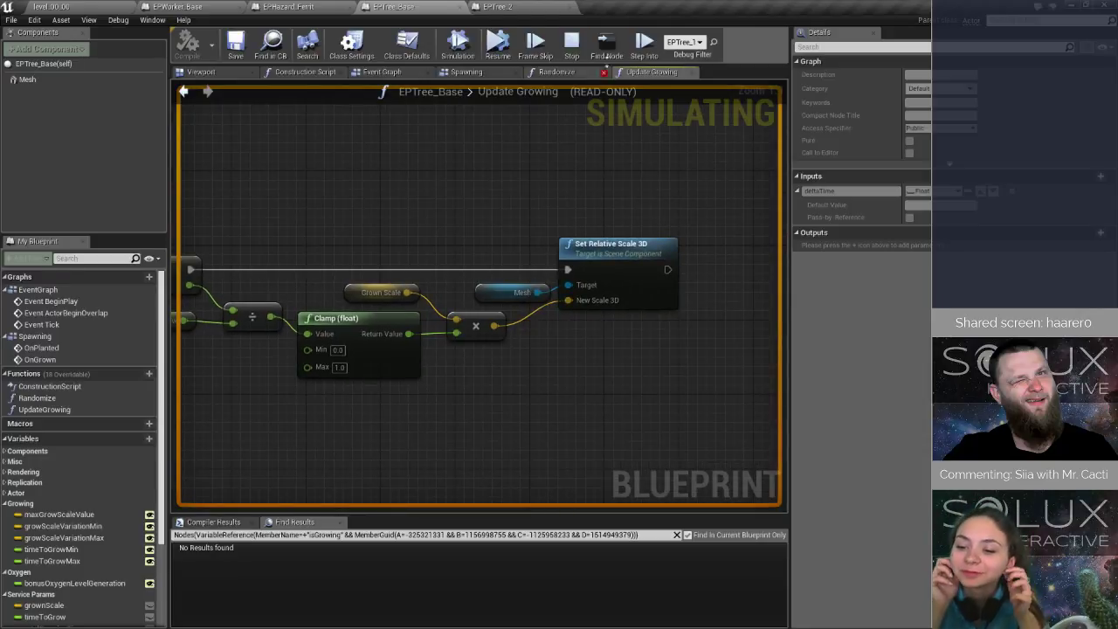
{"action": "scroll", "coordinate": [612, 195], "scroll_direction": "down", "scroll_amount": 3}
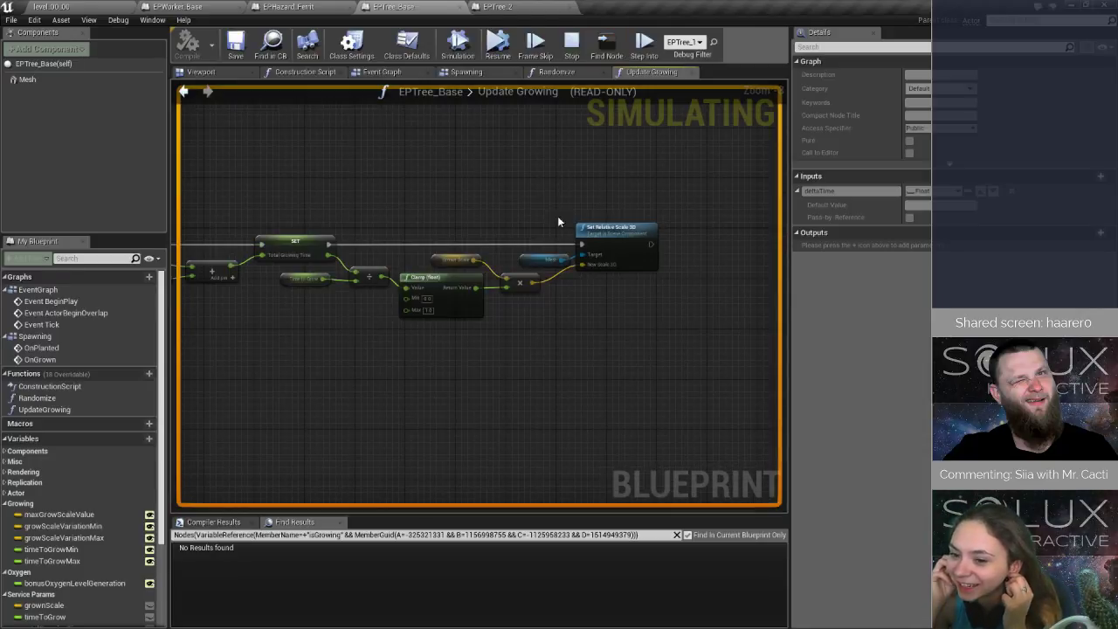
{"action": "left_click", "coordinate": [584, 233]}
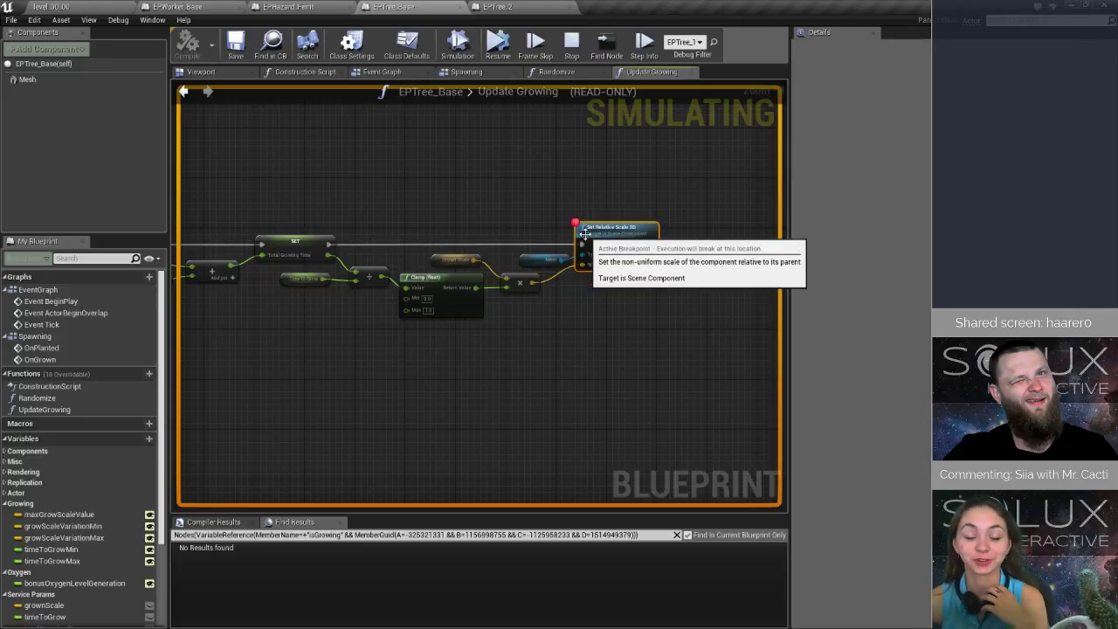
{"action": "key", "text": "F9"}
{"action": "left_click", "coordinate": [498, 48]}
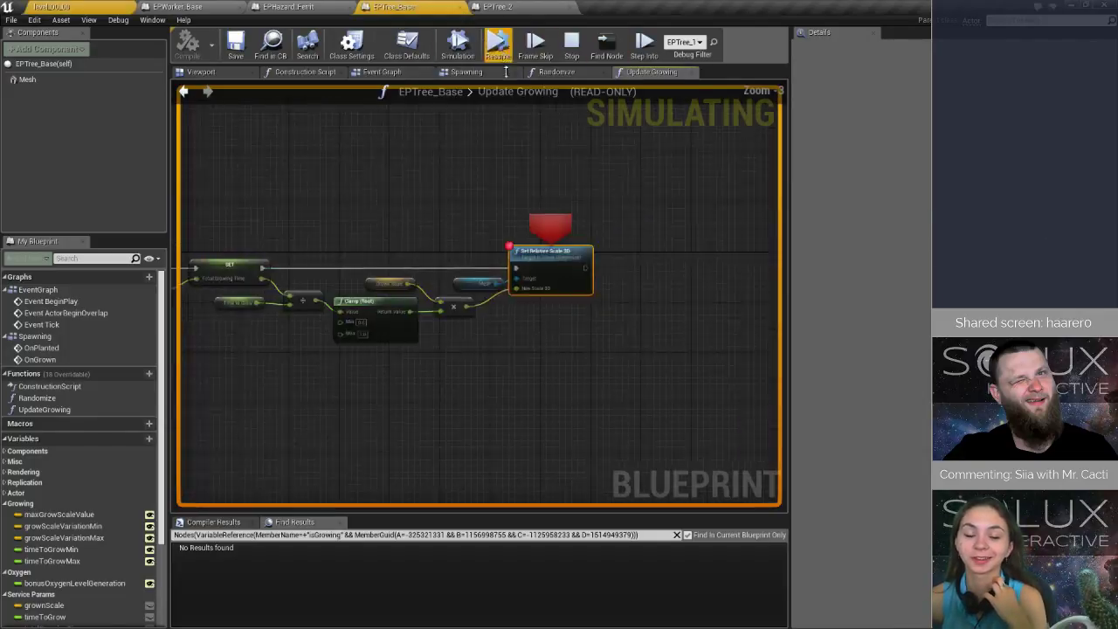
{"action": "mouse_move", "coordinate": [356, 348]}
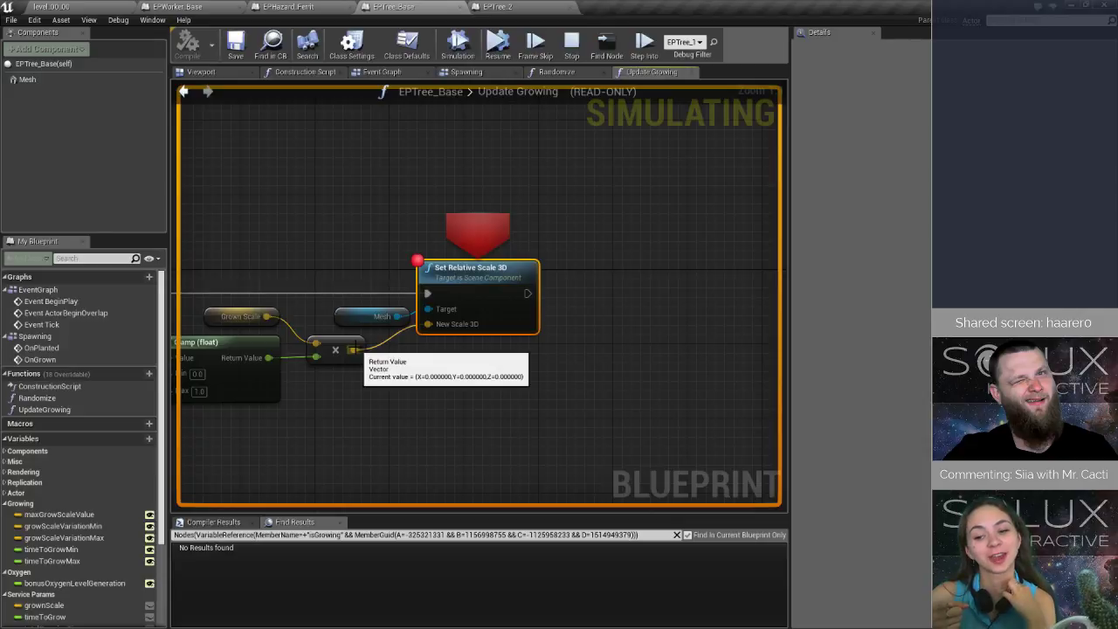